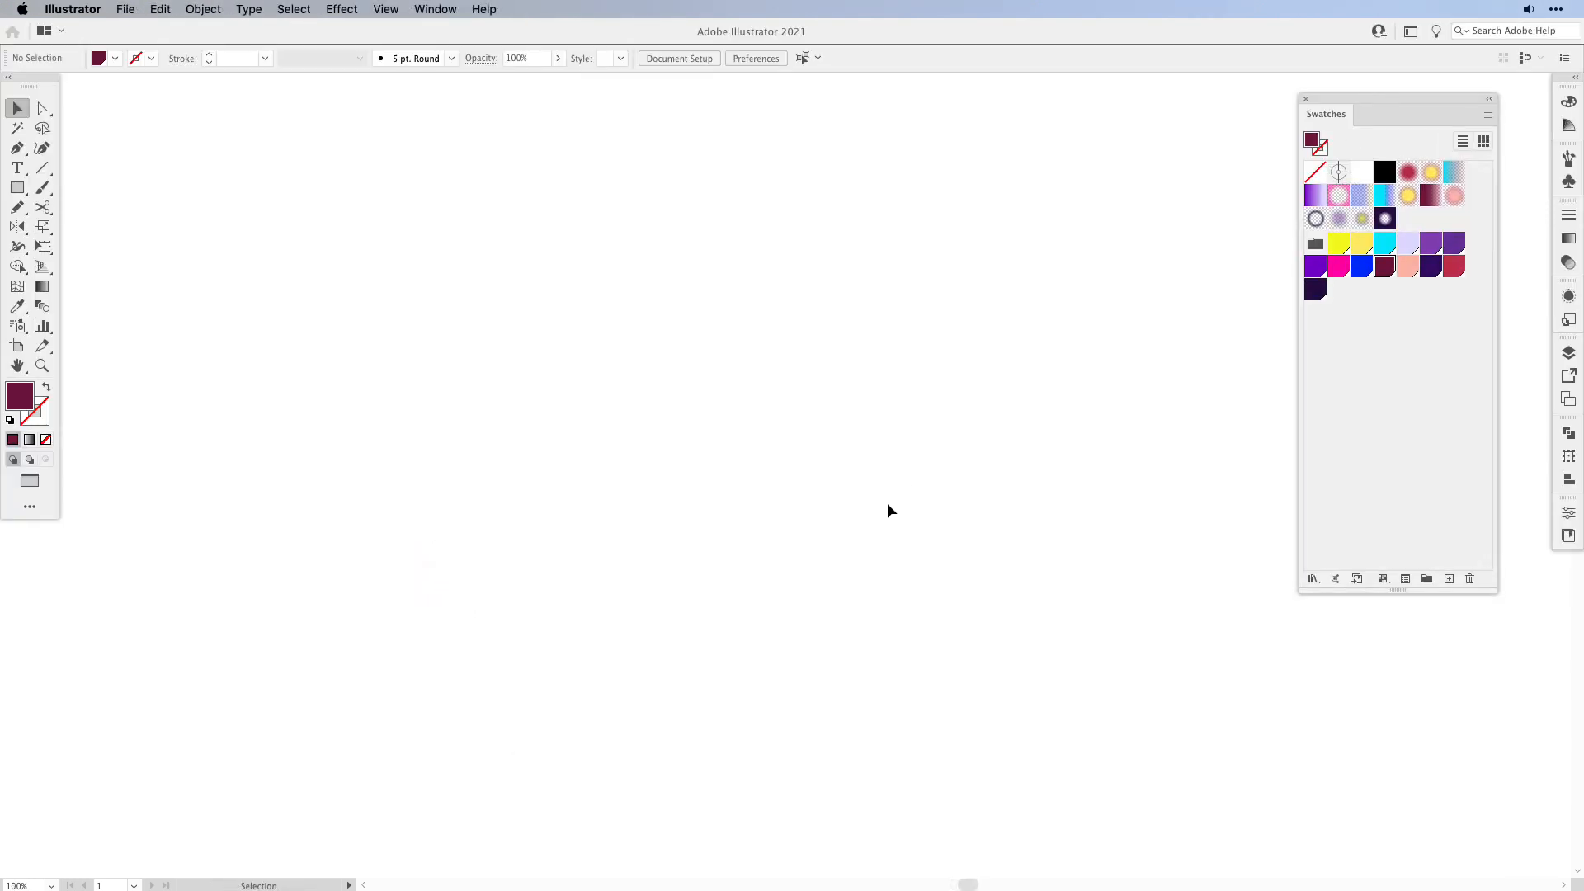
- Draw a closed wavy blob about 507 × 492 pt with the Pencil tool at smoothest fidelity, using a medium-purple fill and no stroke
left_click(1569, 352)
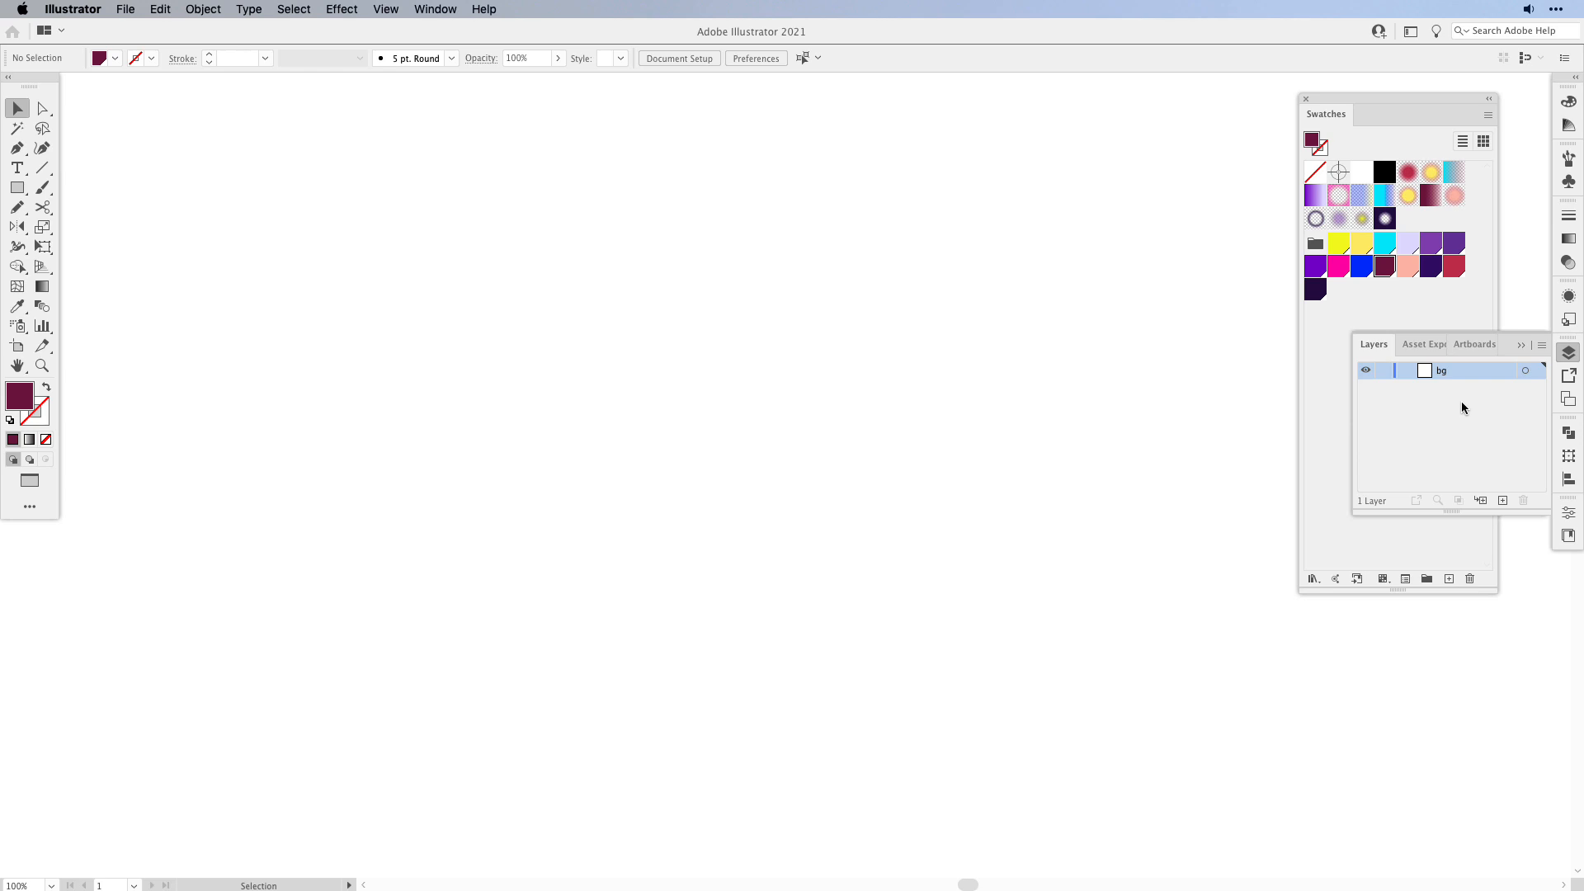
left_click(1396, 446)
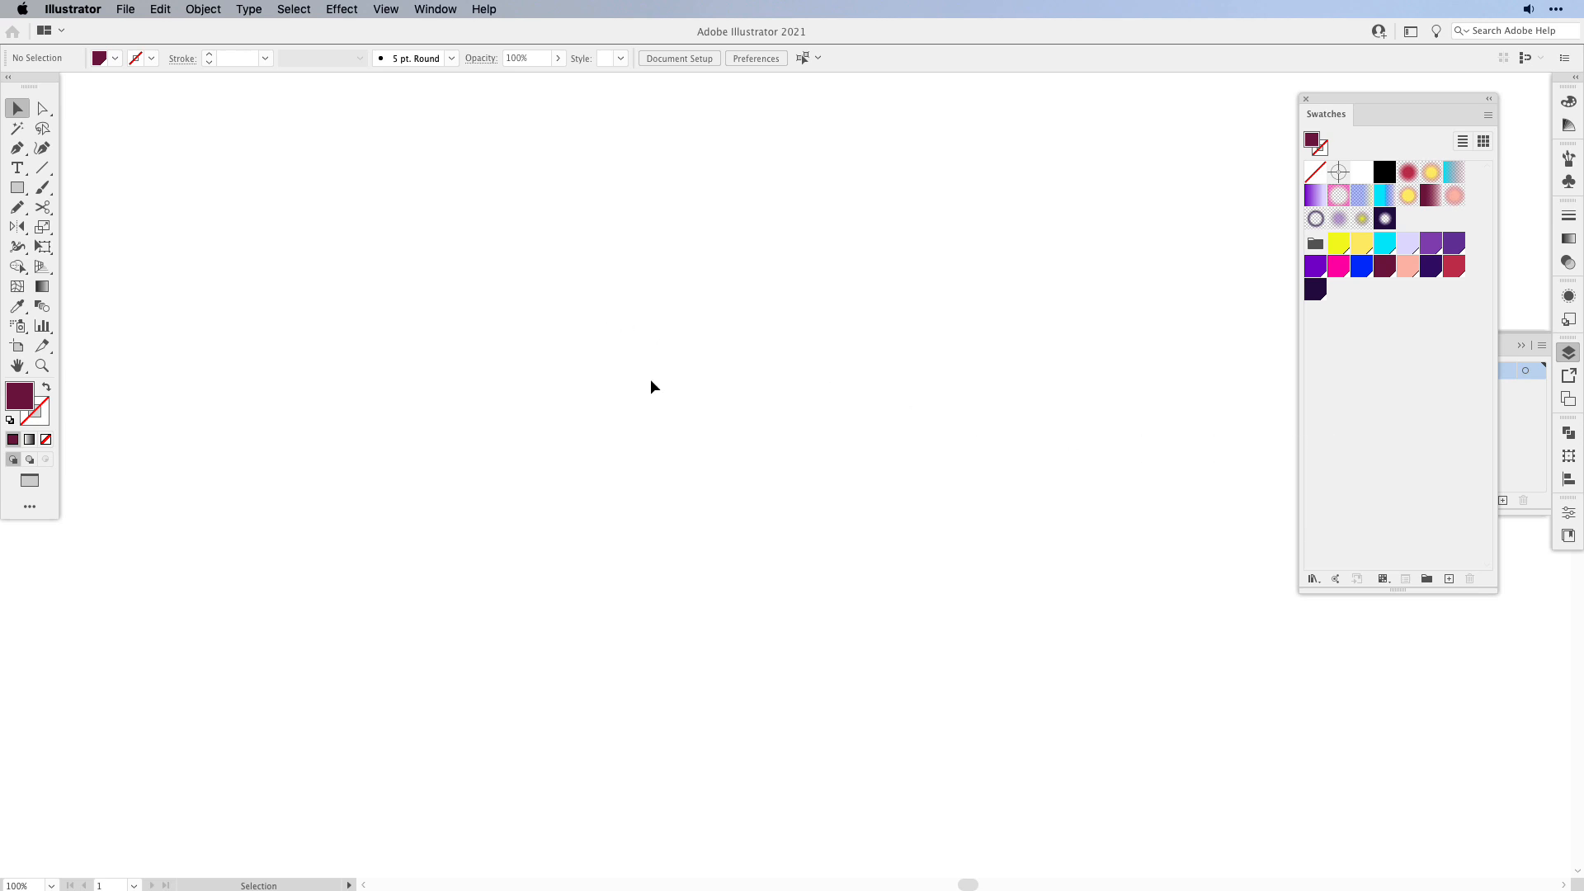
left_click(1454, 242)
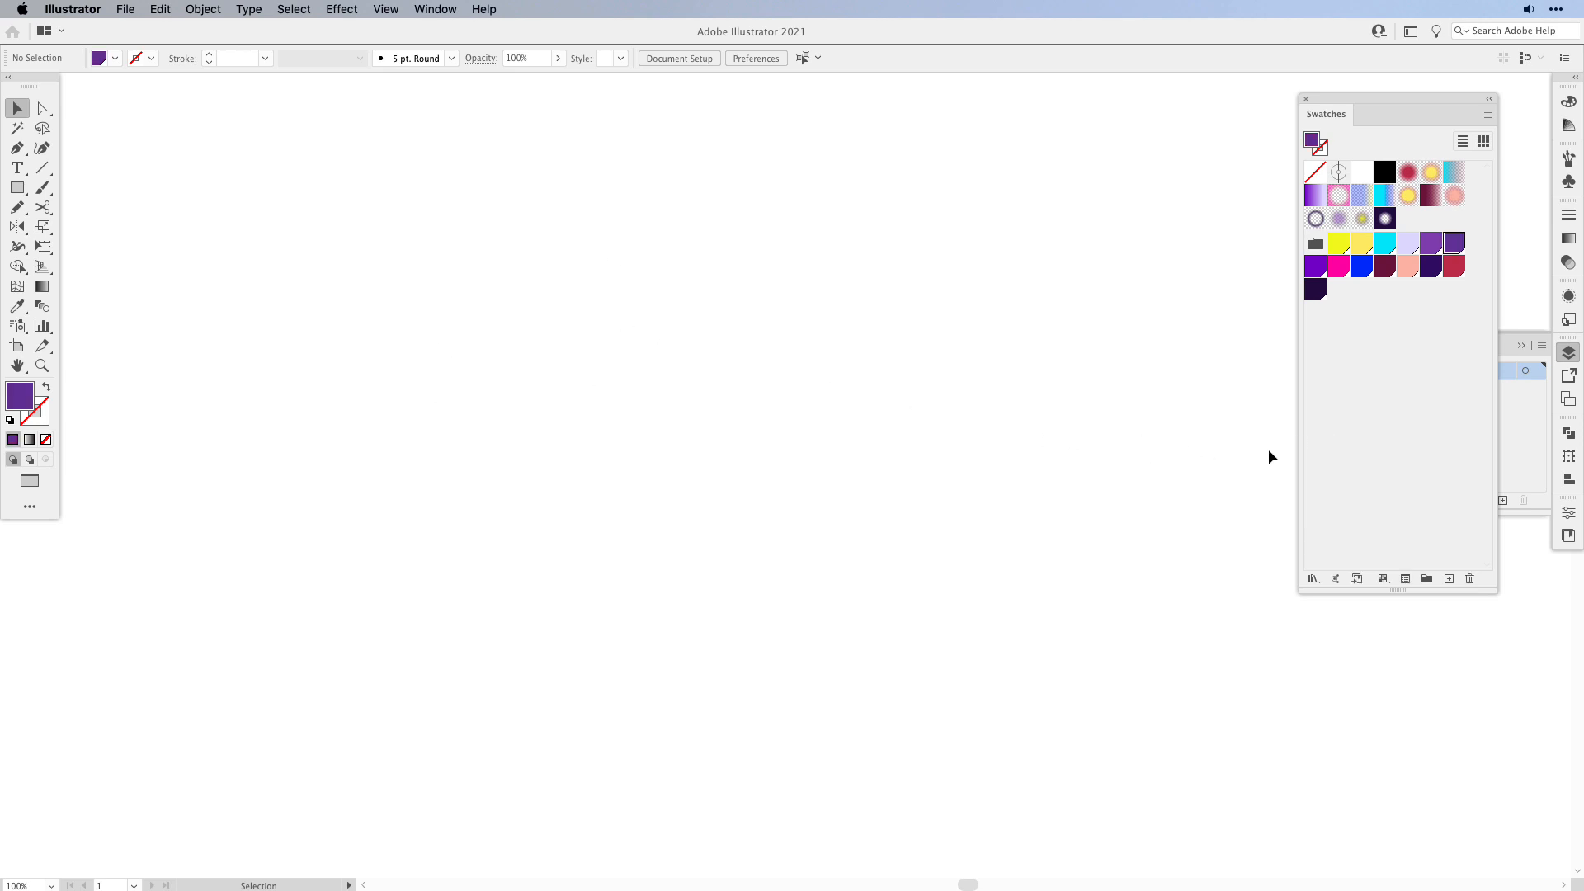
left_click(1432, 245)
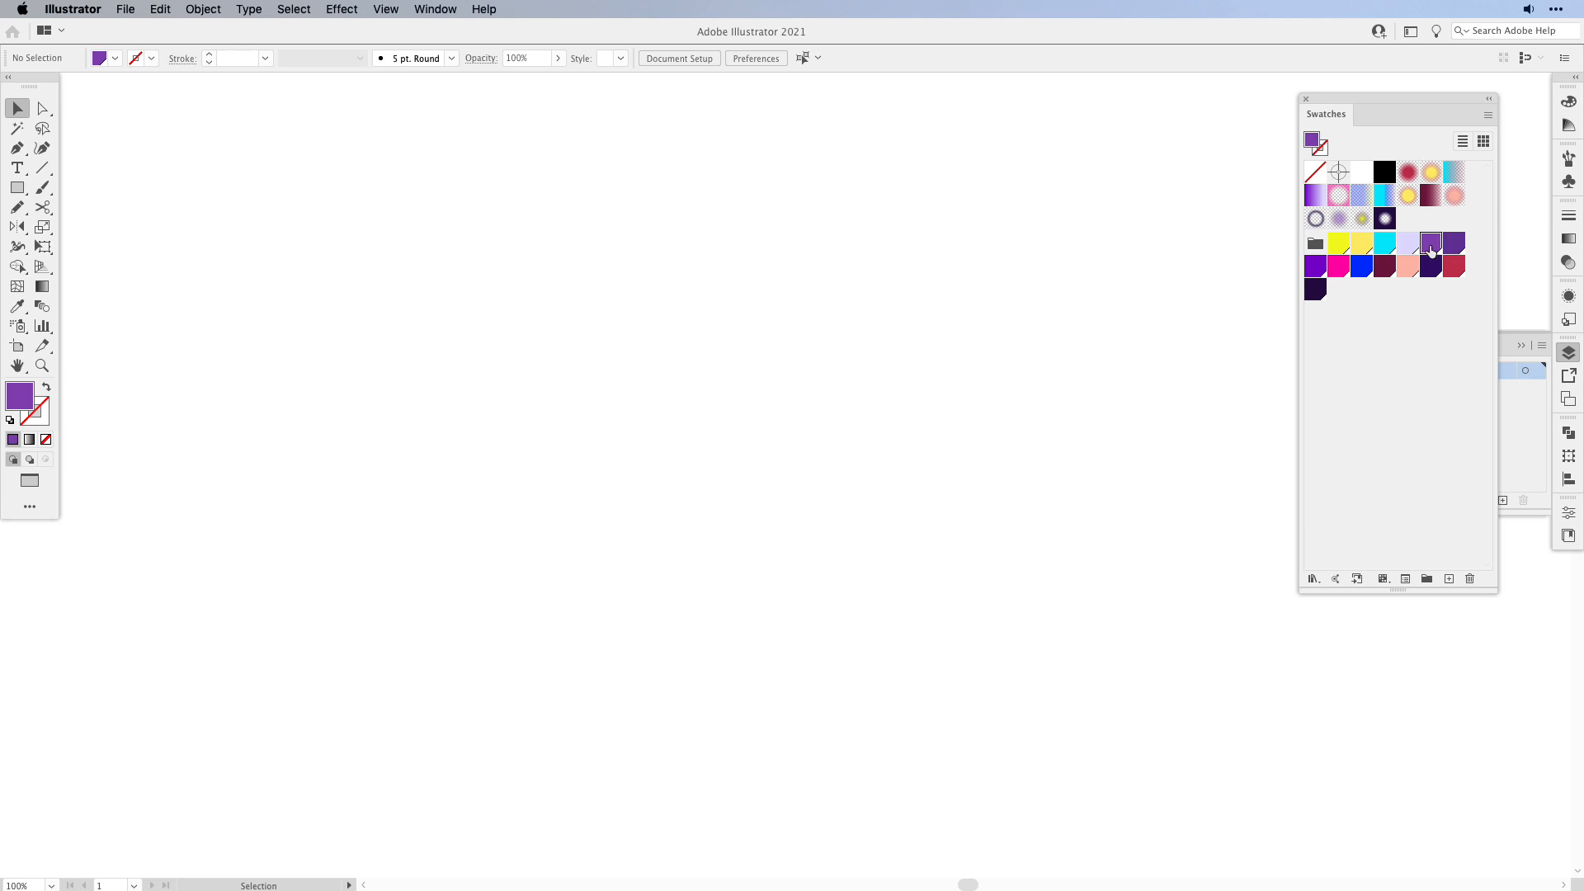
double_click(14, 212)
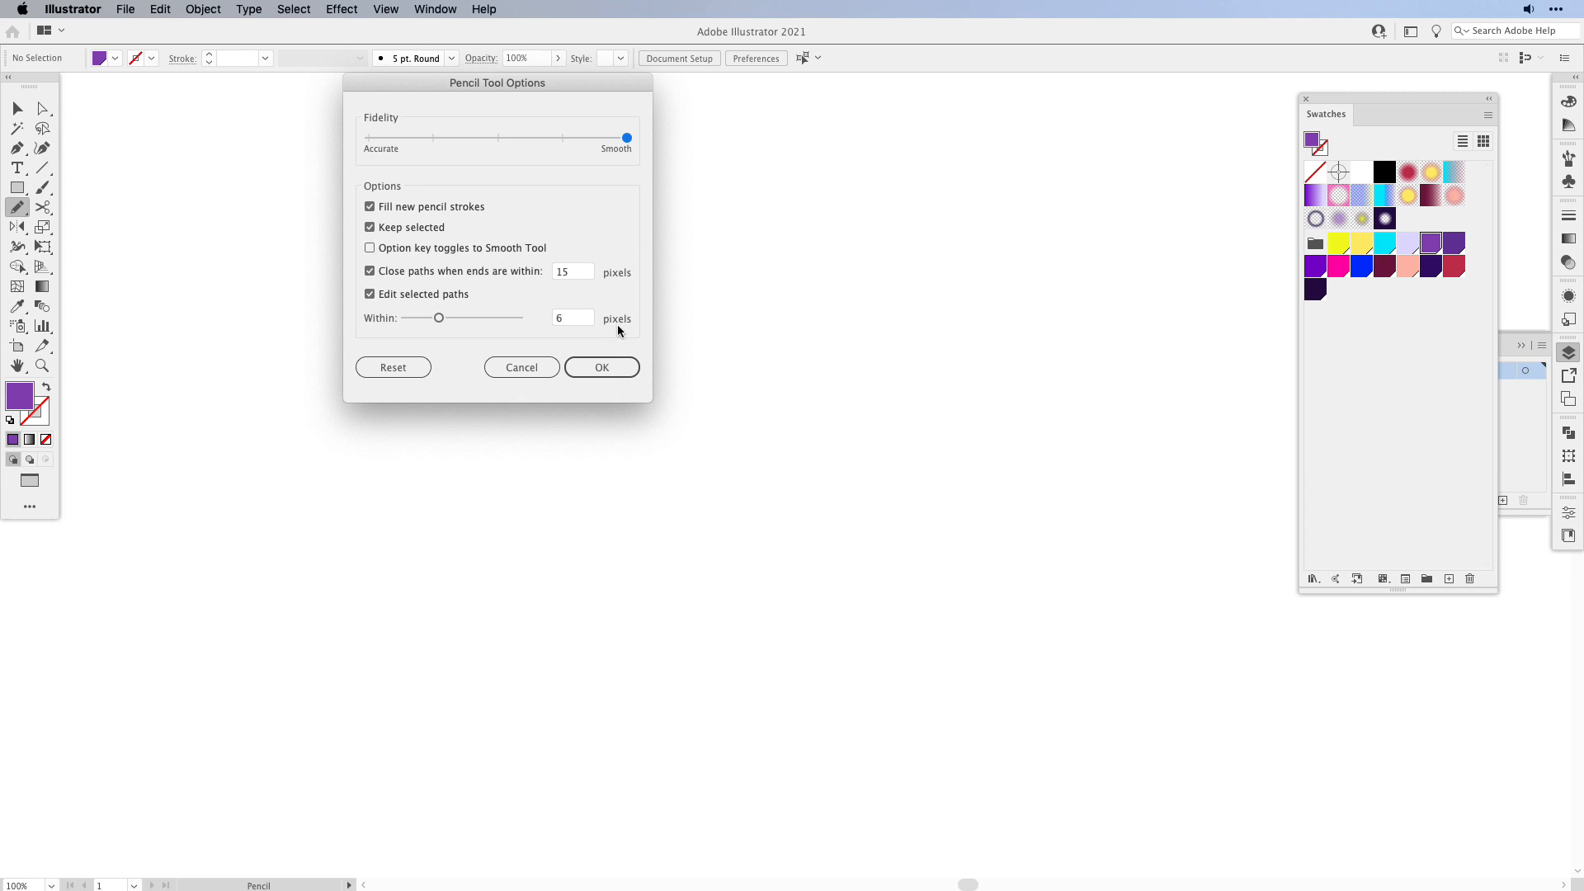
left_click(602, 371)
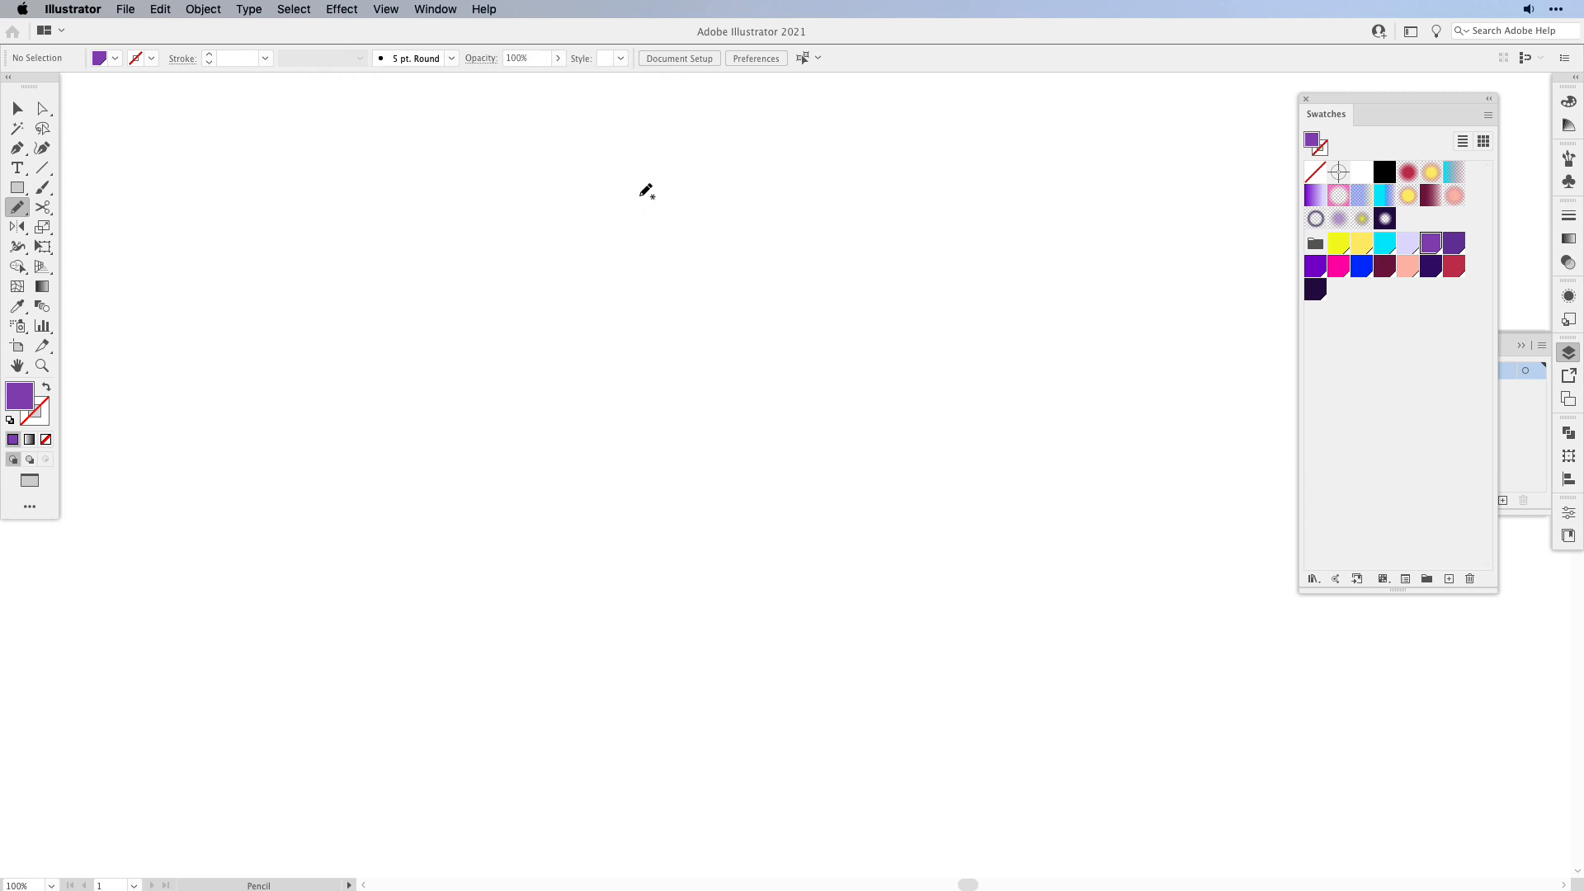
mouse_move(640, 195)
left_mouse_down()
mouse_move(583, 234)
mouse_move(569, 277)
mouse_move(465, 347)
mouse_move(413, 426)
mouse_move(464, 549)
mouse_move(532, 646)
mouse_move(644, 625)
mouse_move(706, 577)
mouse_move(786, 577)
mouse_move(872, 533)
mouse_move(888, 435)
mouse_move(781, 260)
mouse_move(724, 204)
mouse_move(640, 193)
left_mouse_up()
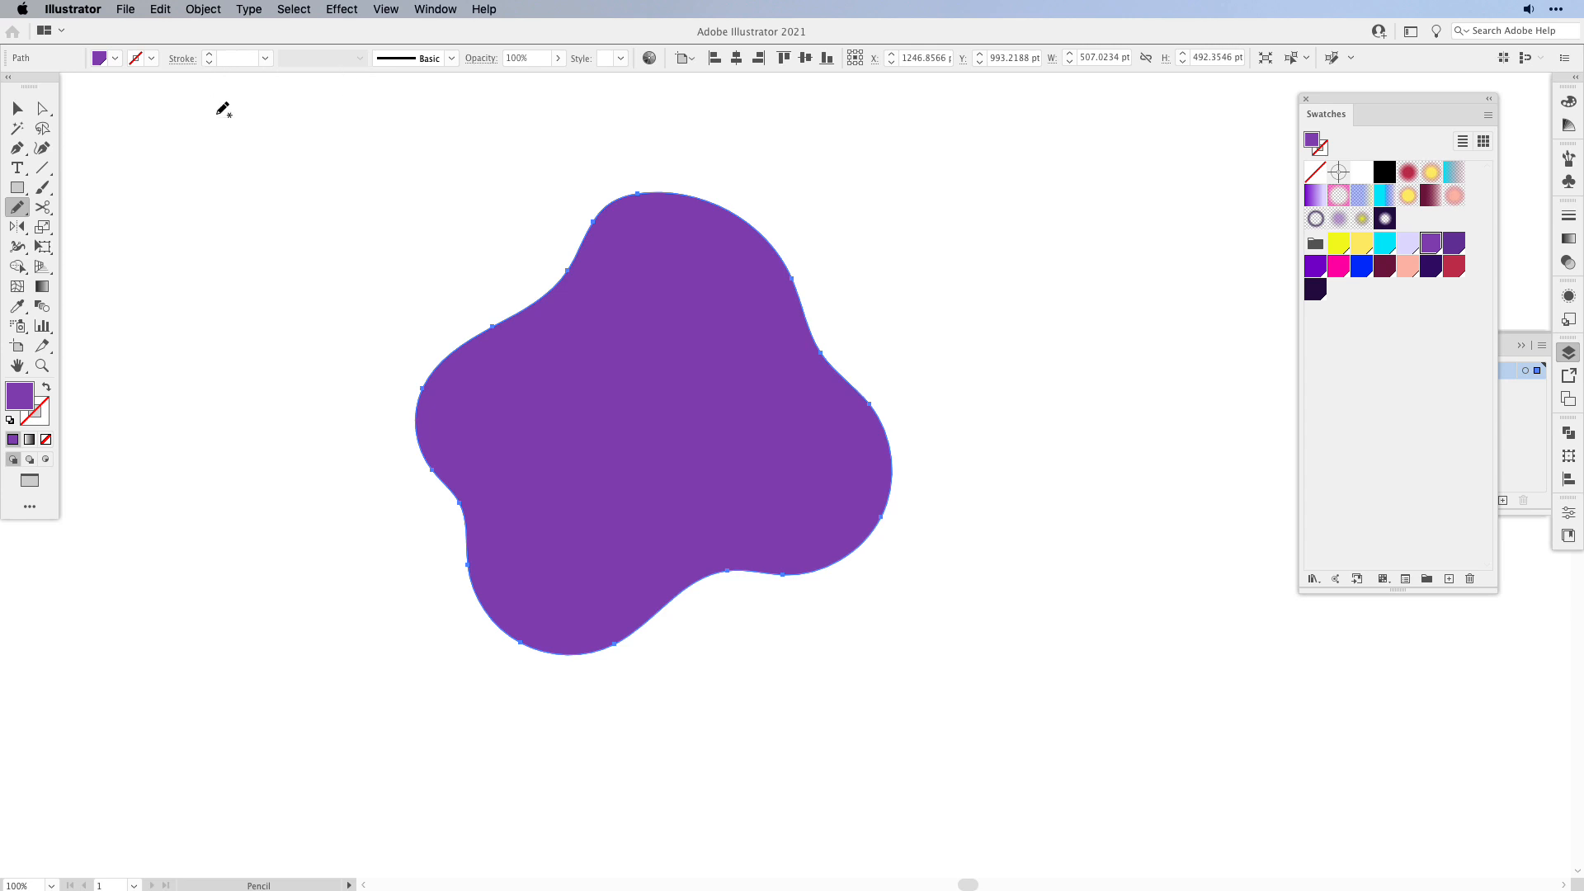
- Offset the blob's path by -20 pt and fill the new inner shape with the darker purple swatch
left_click(202, 10)
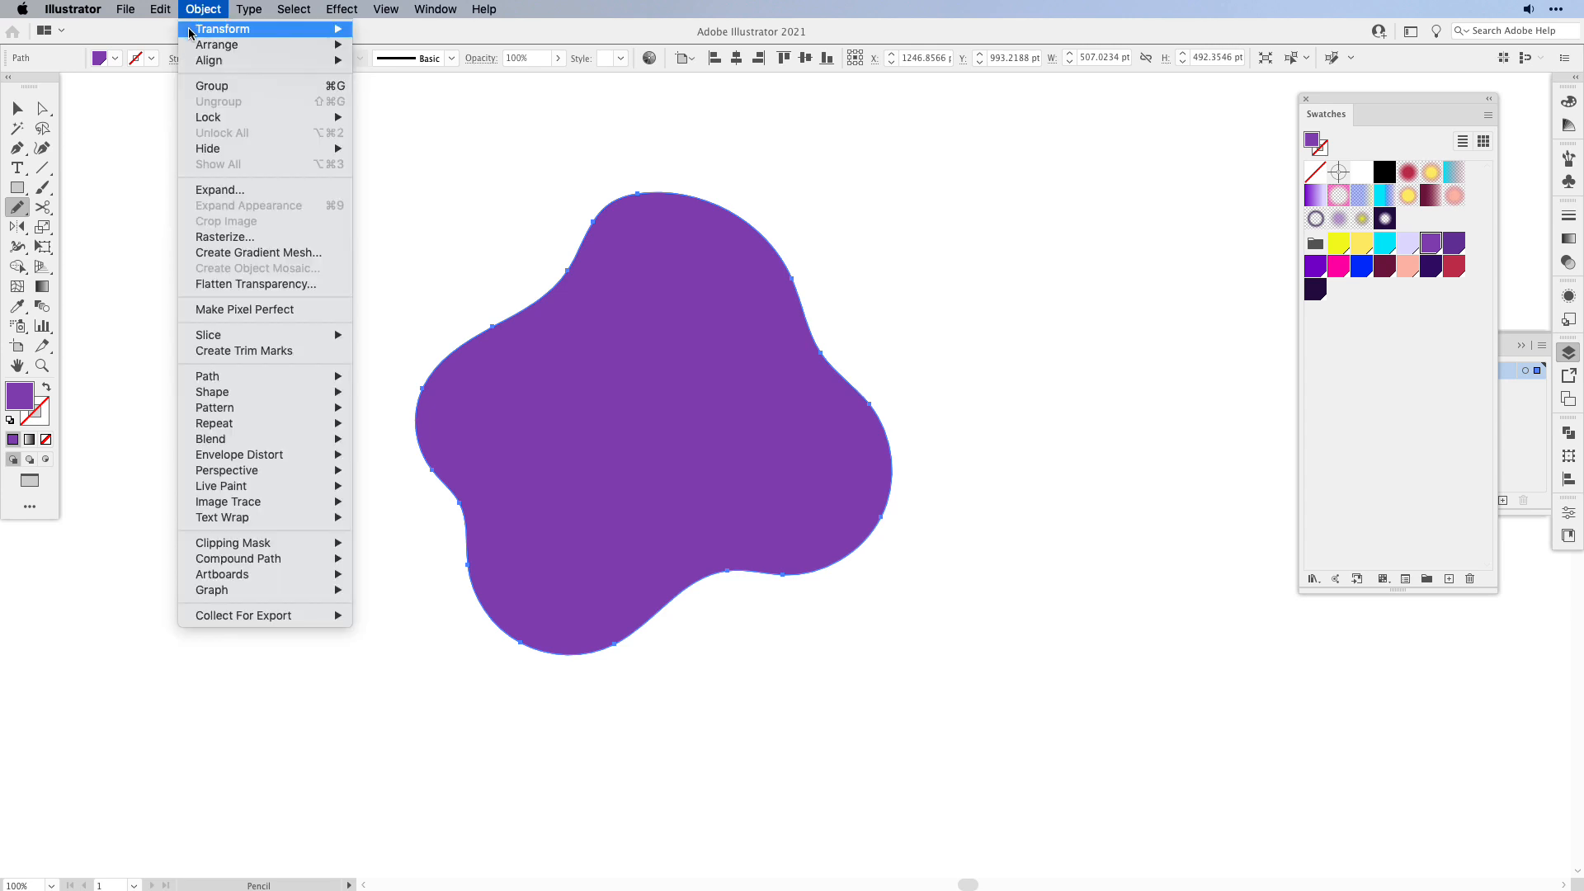
mouse_move(230, 379)
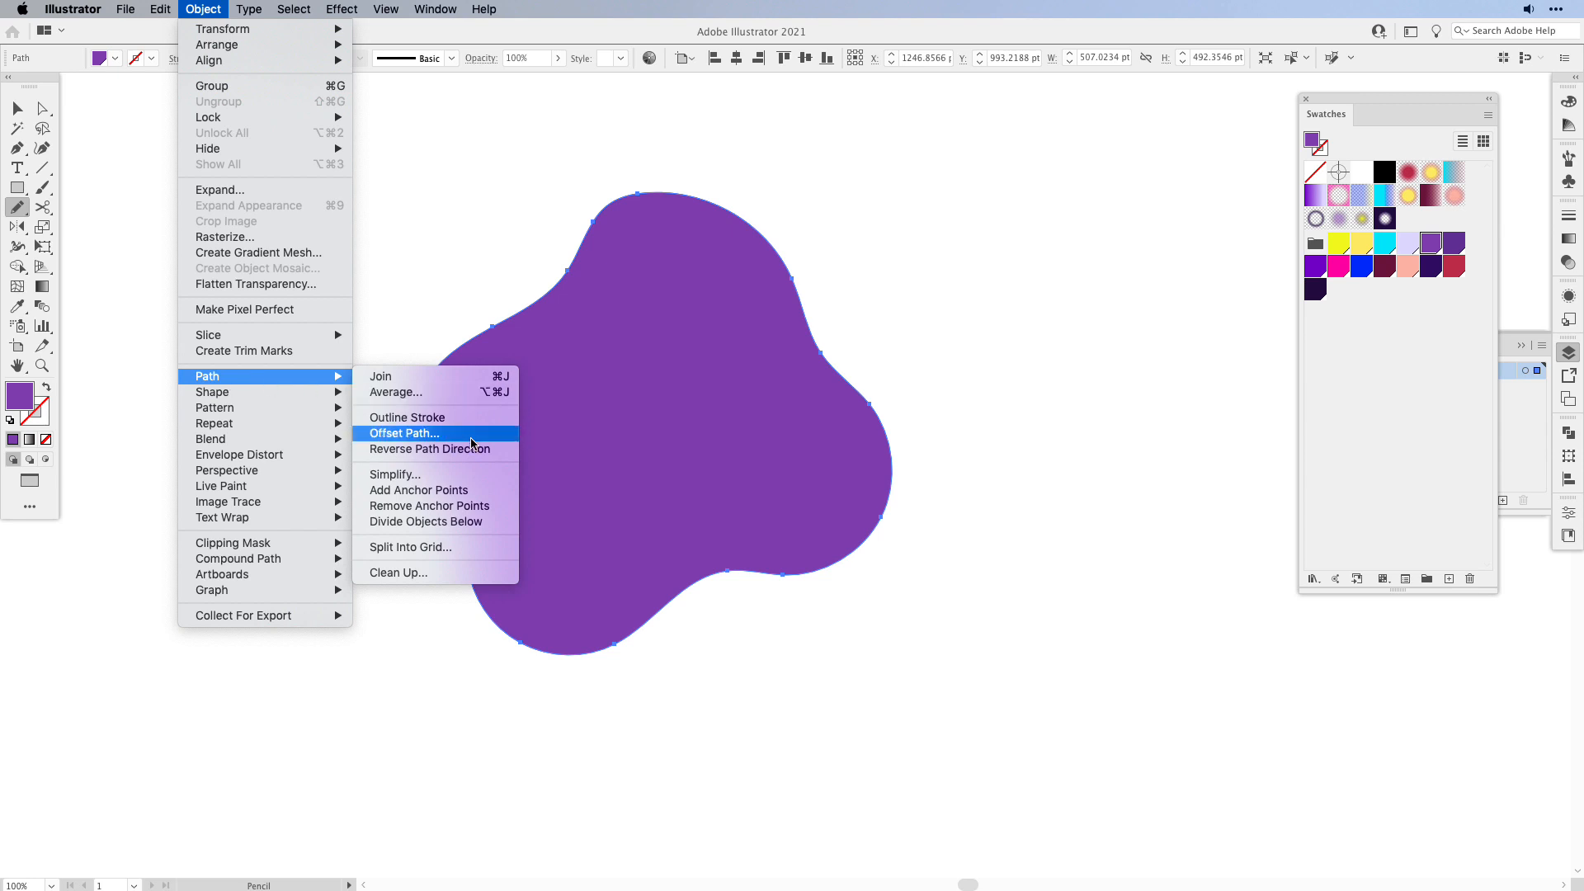
left_click(445, 433)
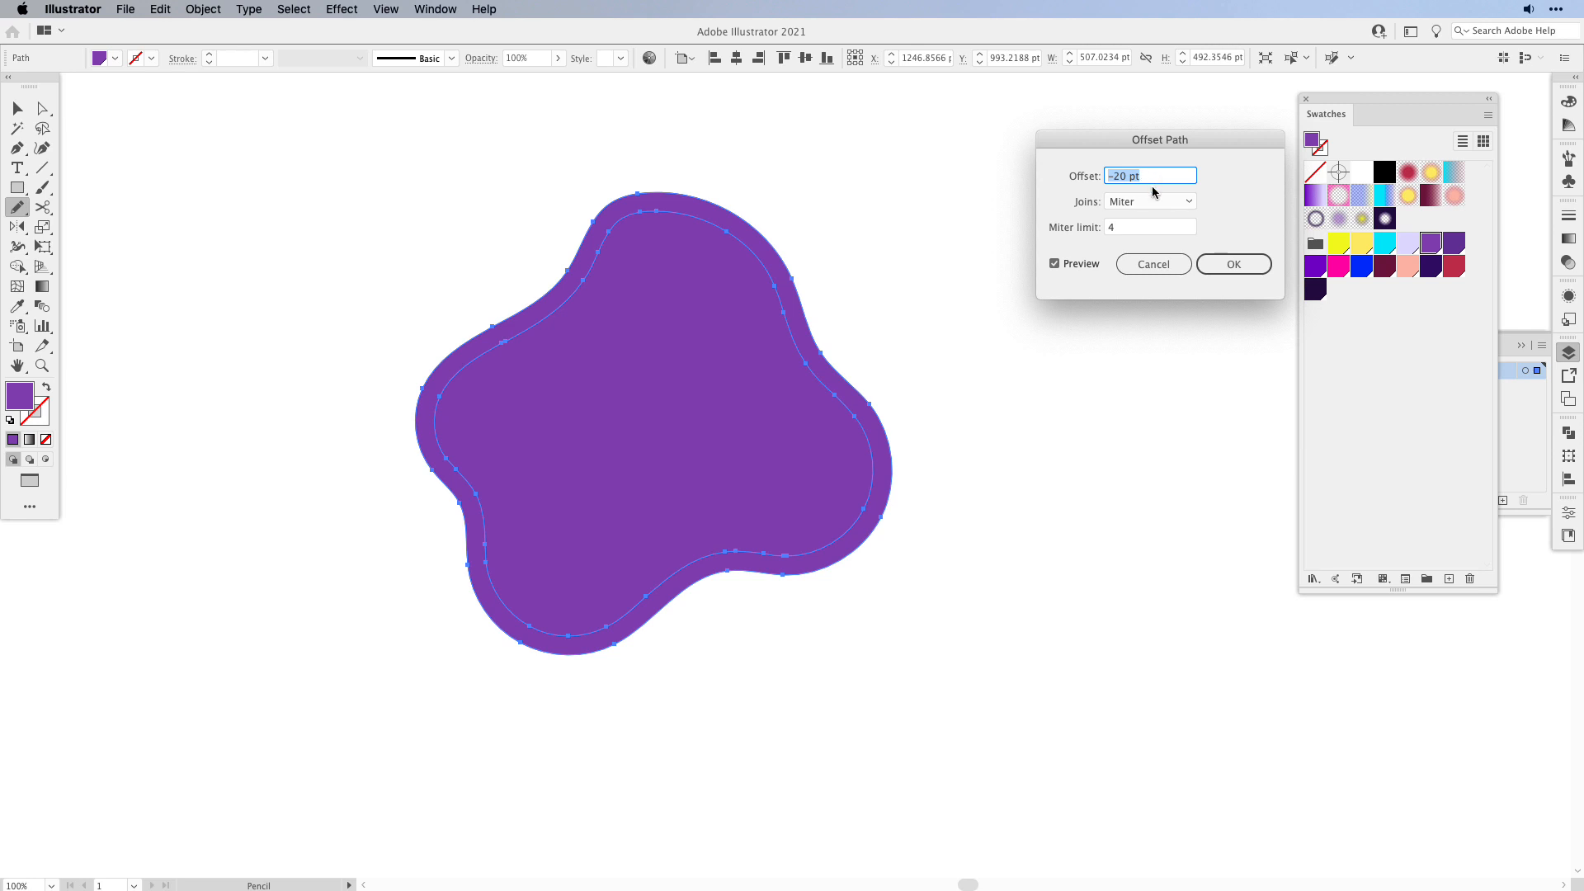
left_click(1237, 267)
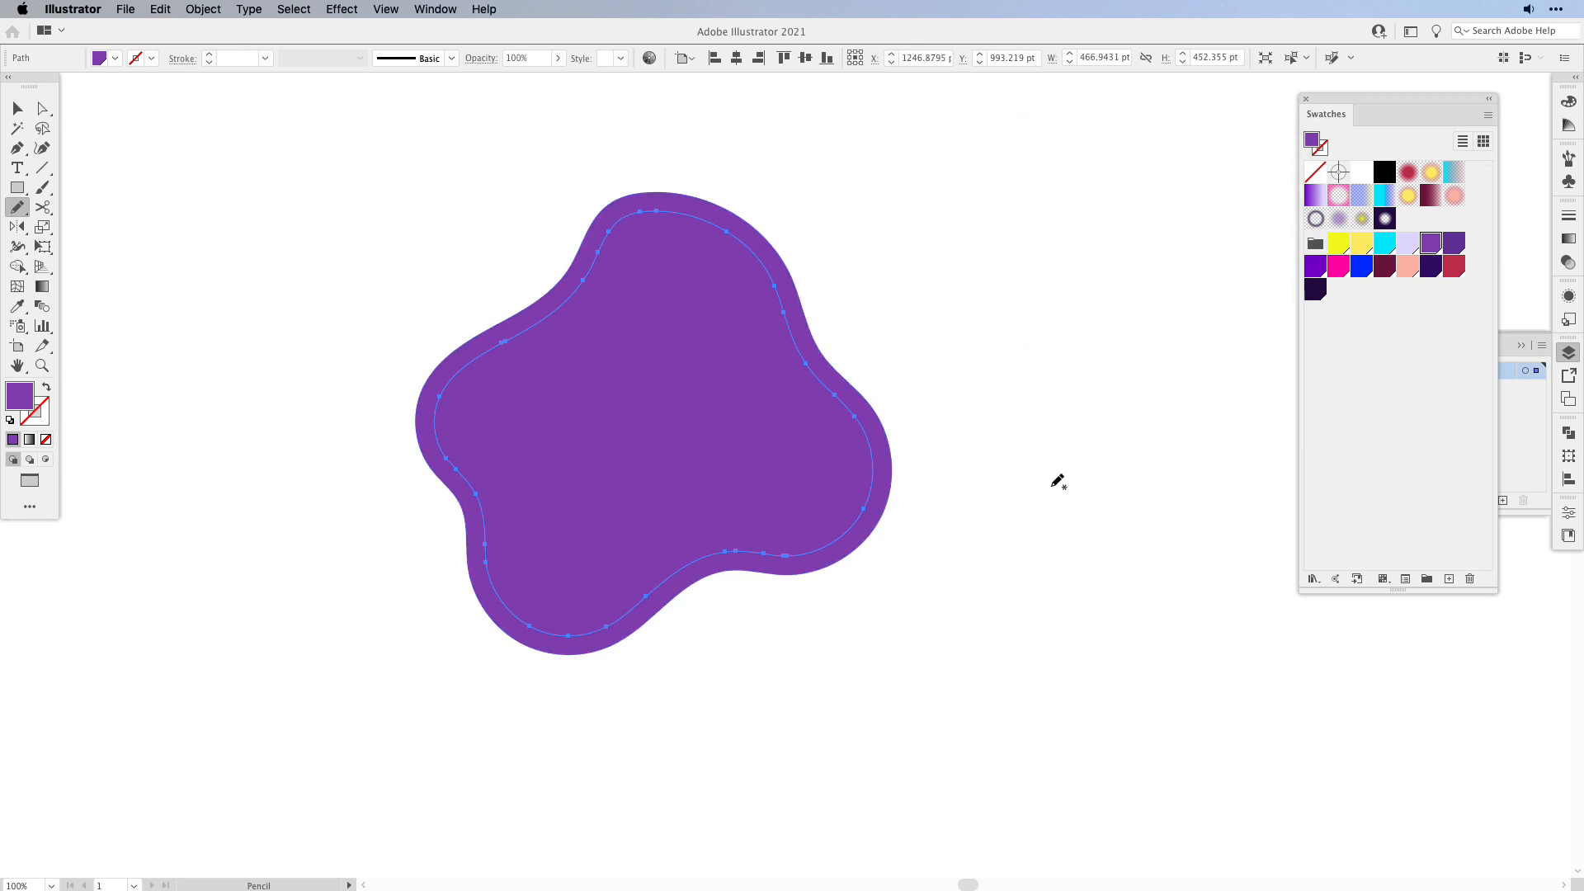
left_click(1454, 243)
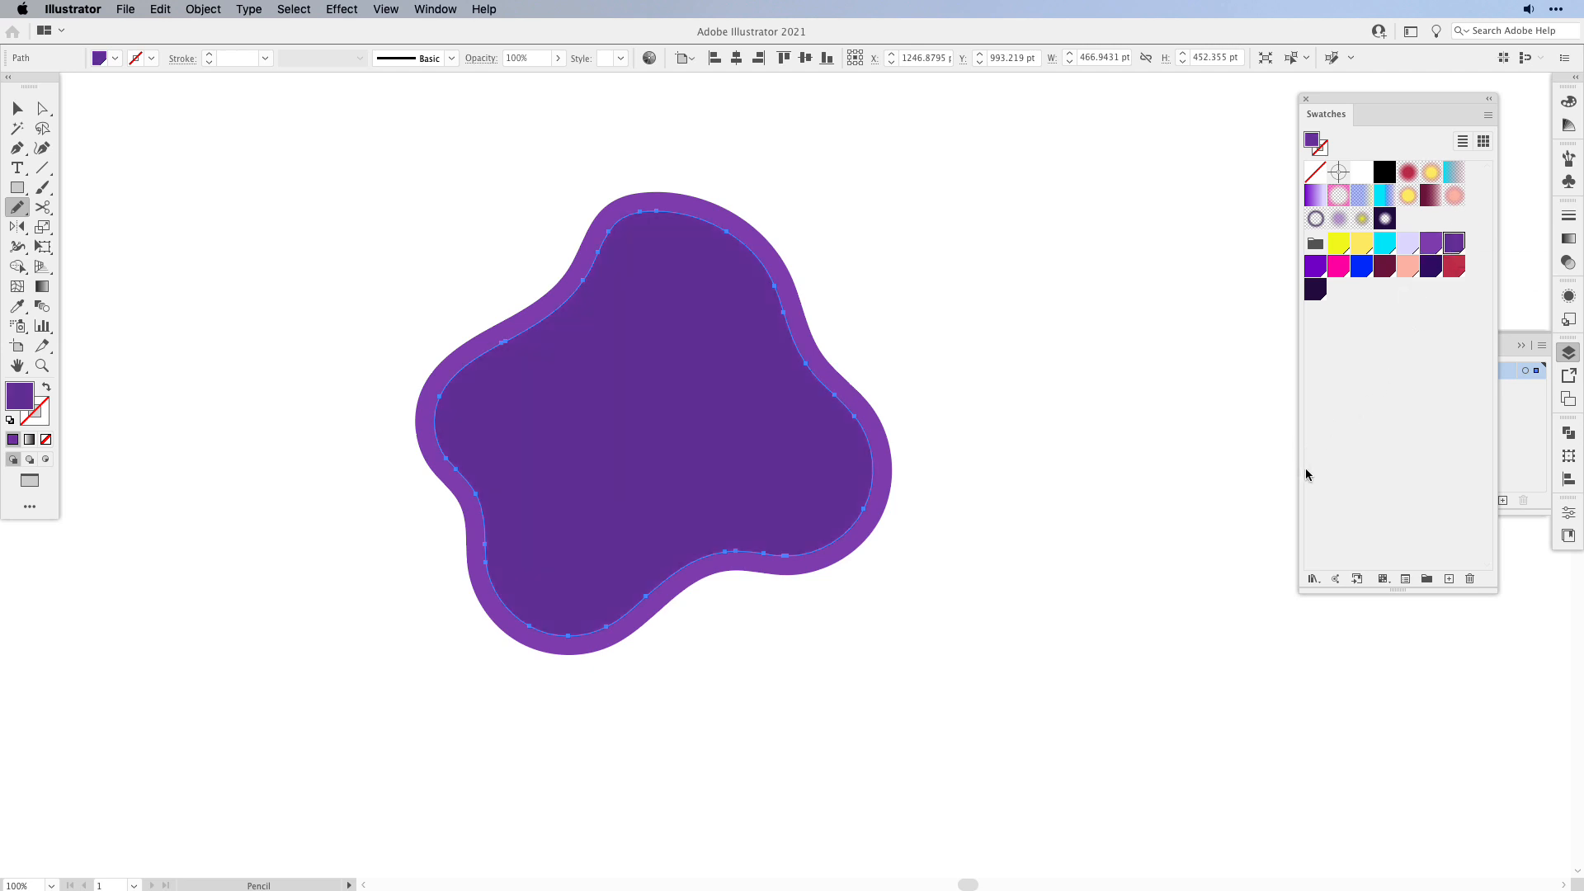
- Offset the darker purple shape's path by another -20 pt and fill the new innermost shape with dark indigo
left_click(203, 9)
mouse_move(294, 379)
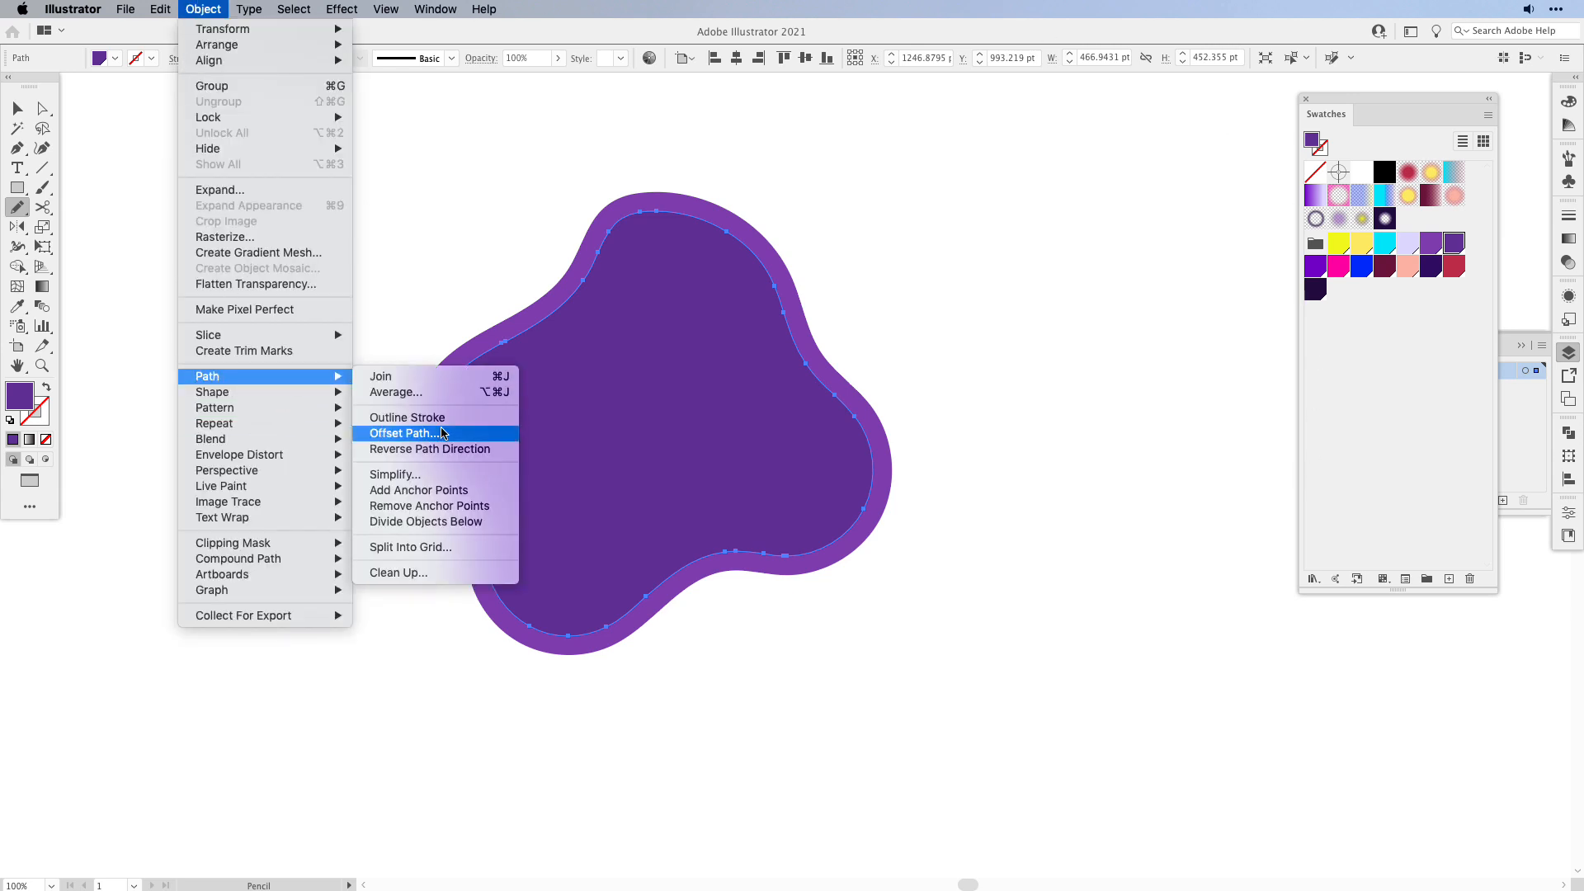
left_click(404, 433)
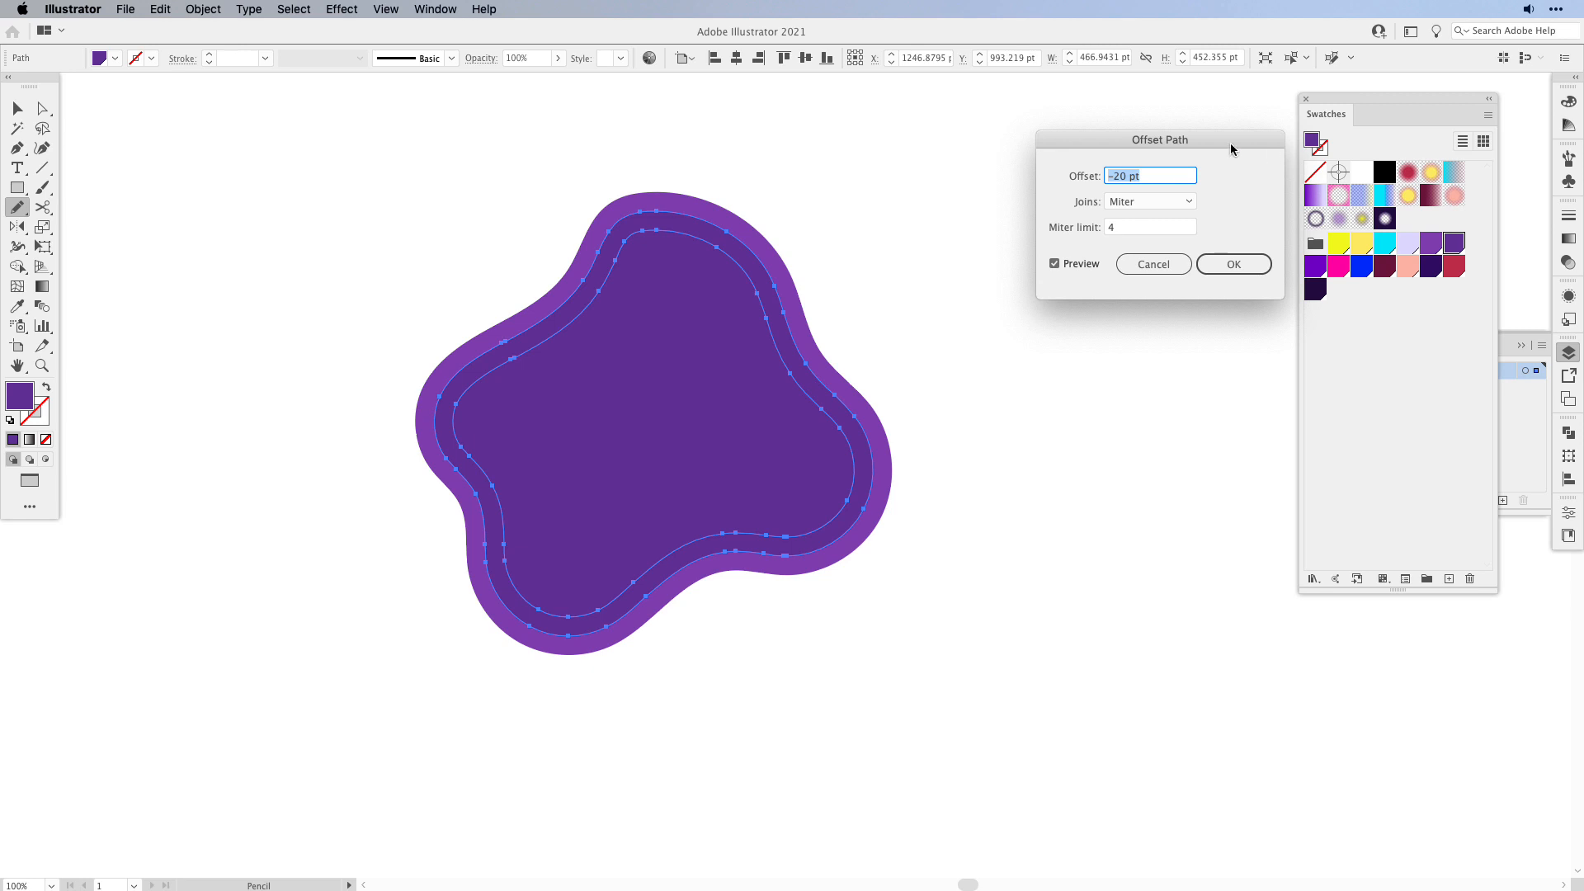
left_click(1240, 267)
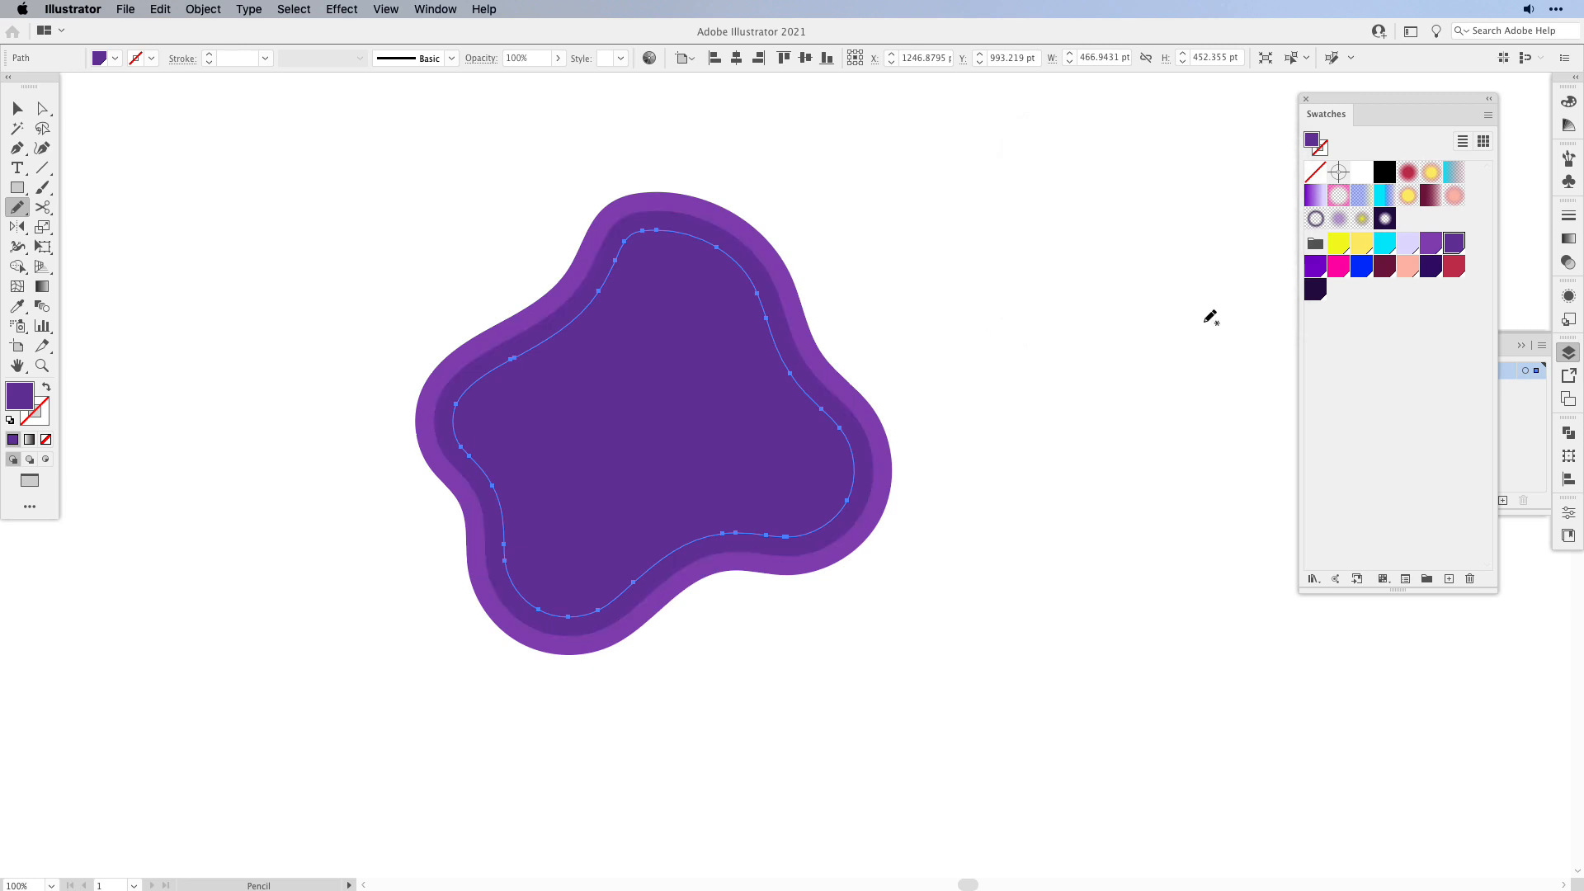
left_click(1430, 267)
- Move the middle blob about 9 pt right and 8 pt up, and the innermost blob about 20 pt right and 13 pt up
key("v")
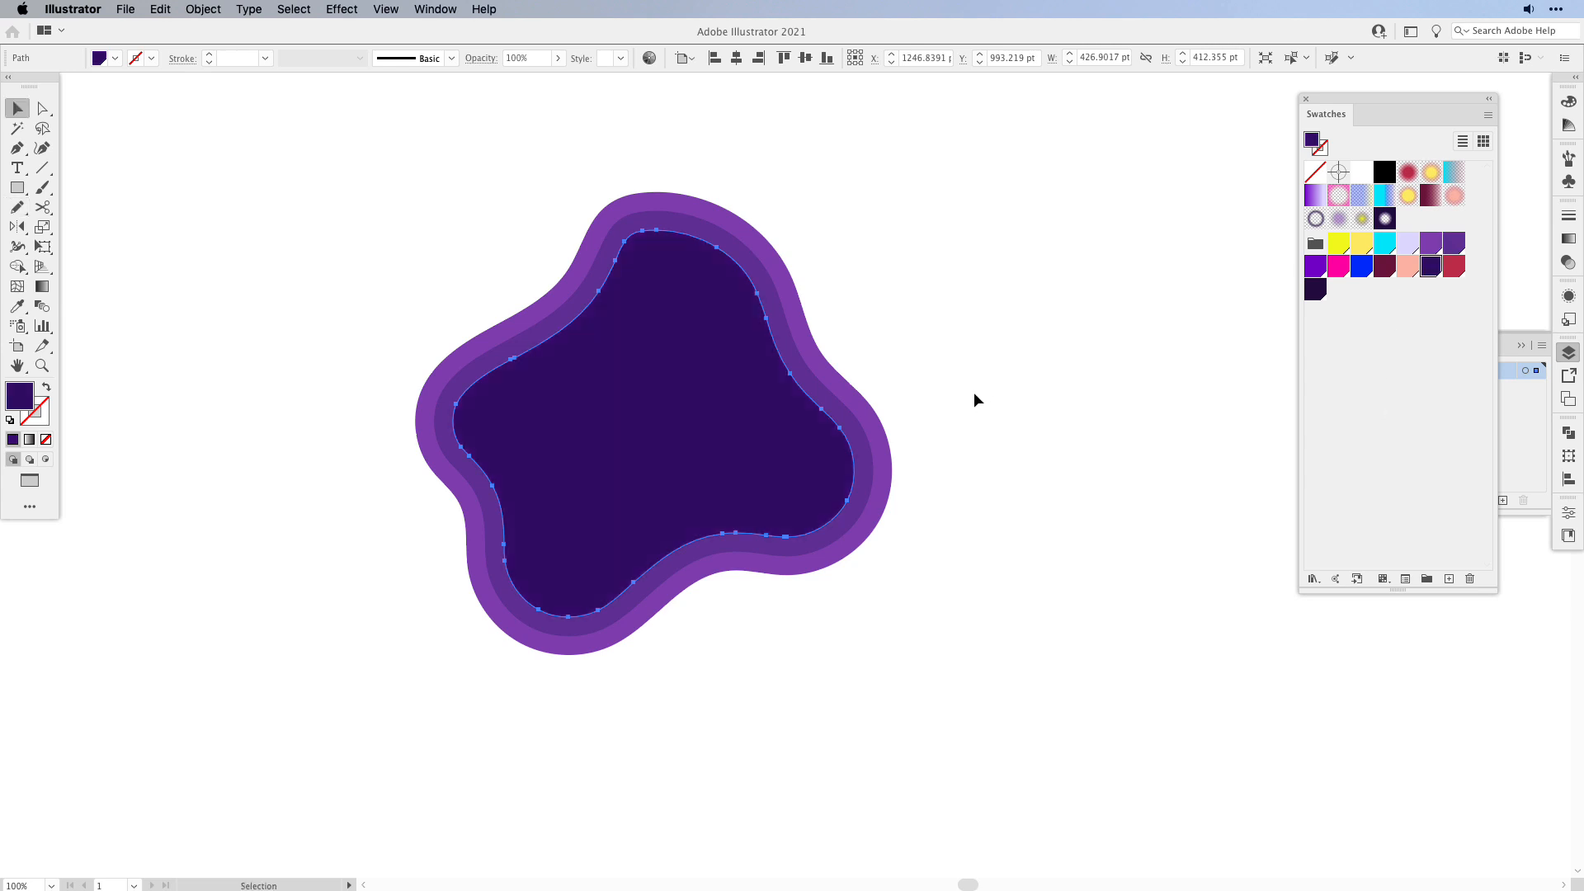
left_click(991, 469)
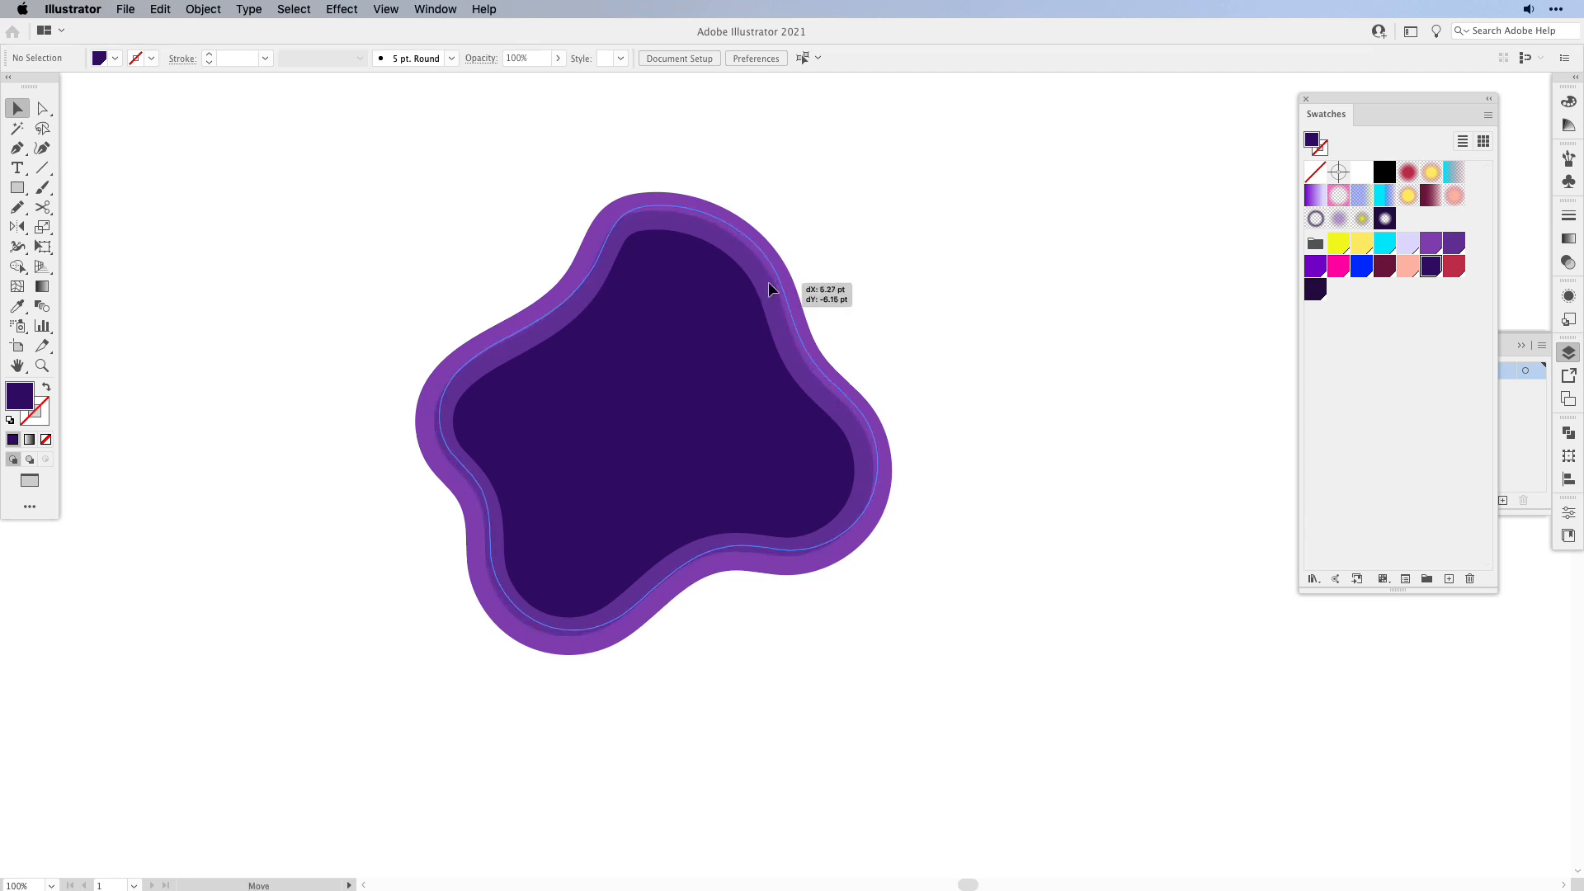
left_click(767, 314)
left_click_drag(711, 370, 730, 358)
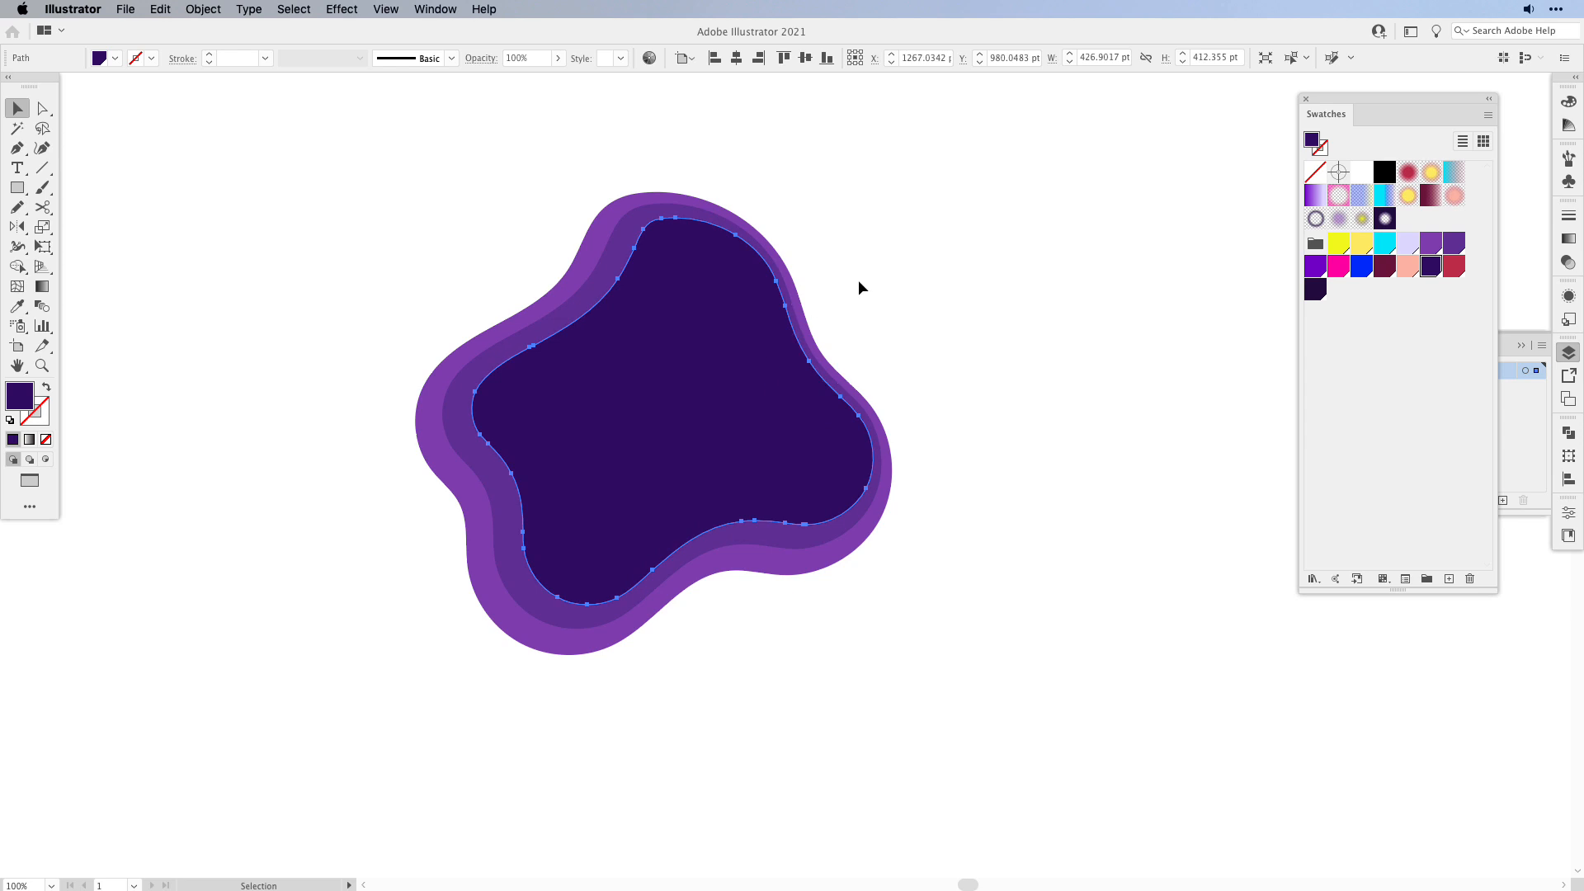
left_click(994, 658)
- Apply a black Inner Glow to the outermost blob with Multiply mode, 25% opacity, 20 pt blur and the Edge option
left_click(1509, 439)
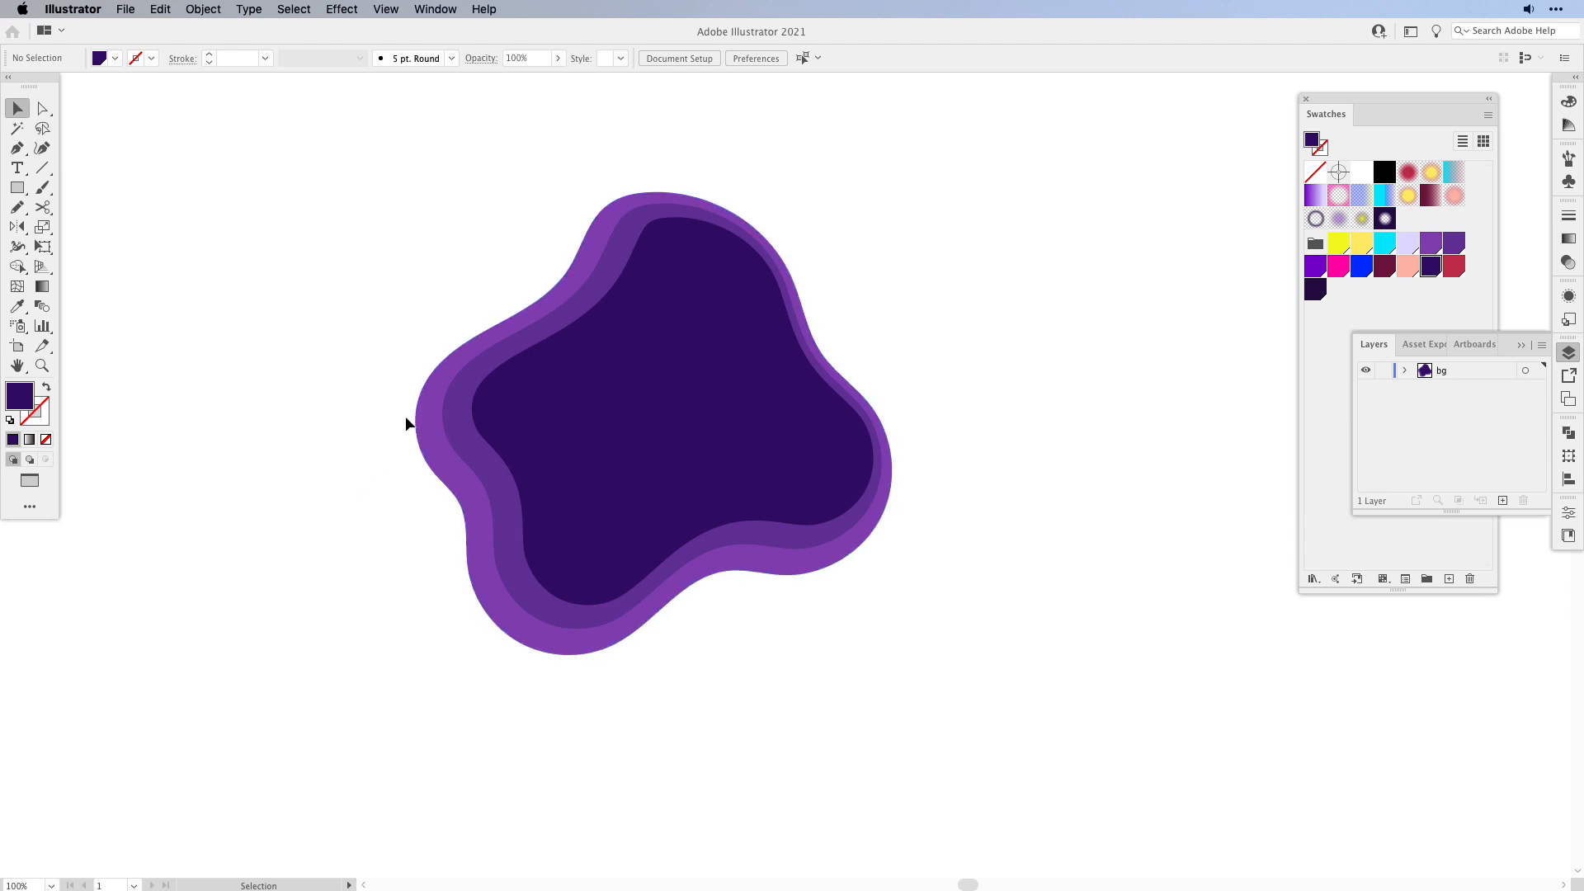
left_click(427, 415)
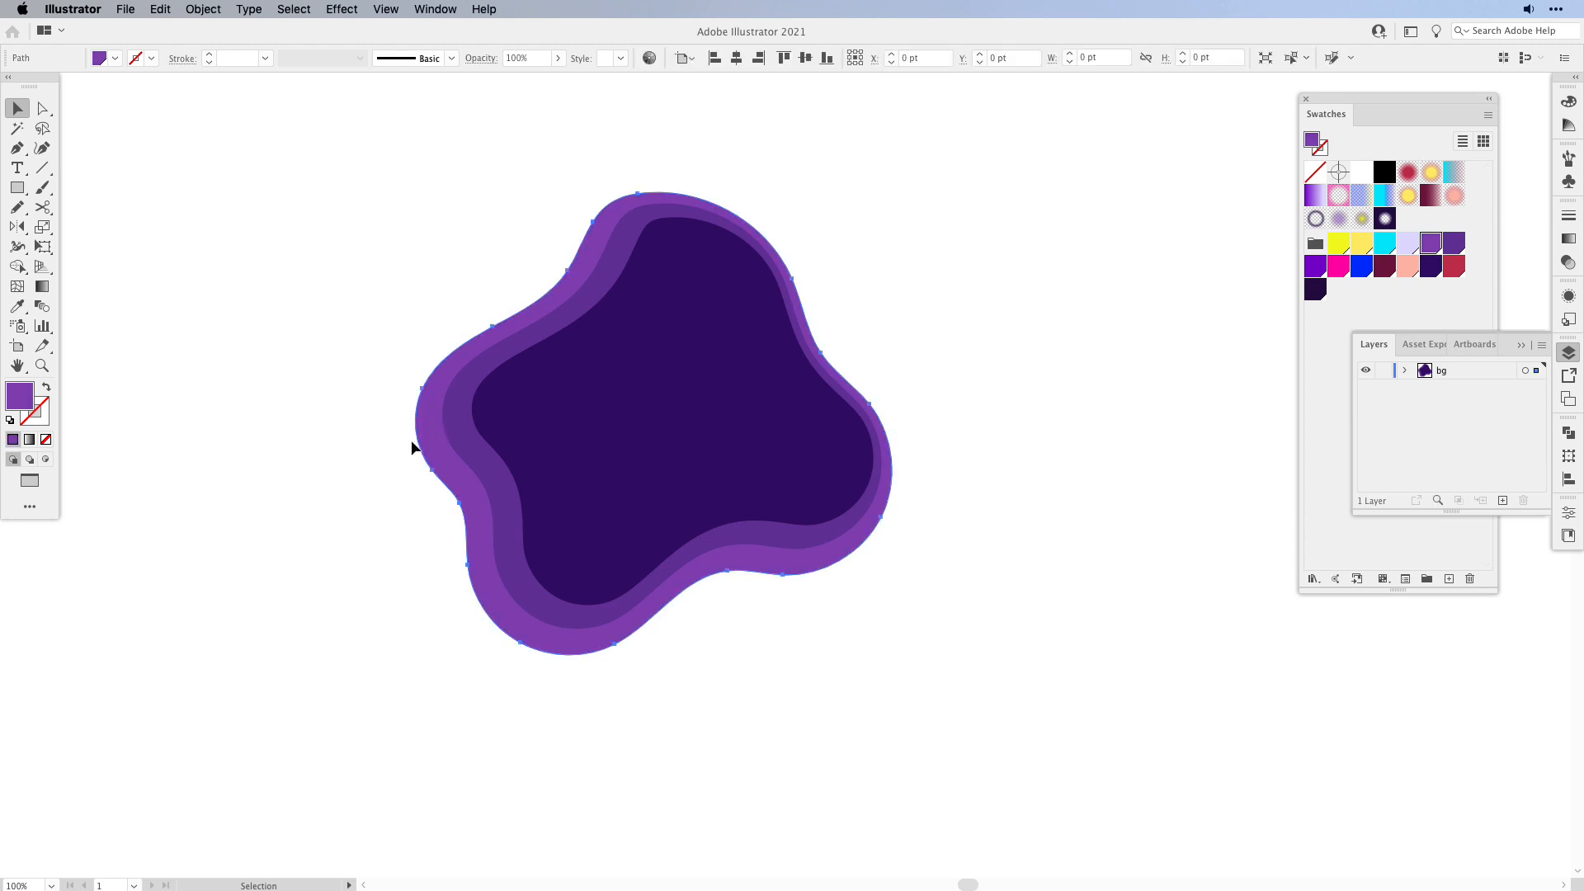
left_click(338, 10)
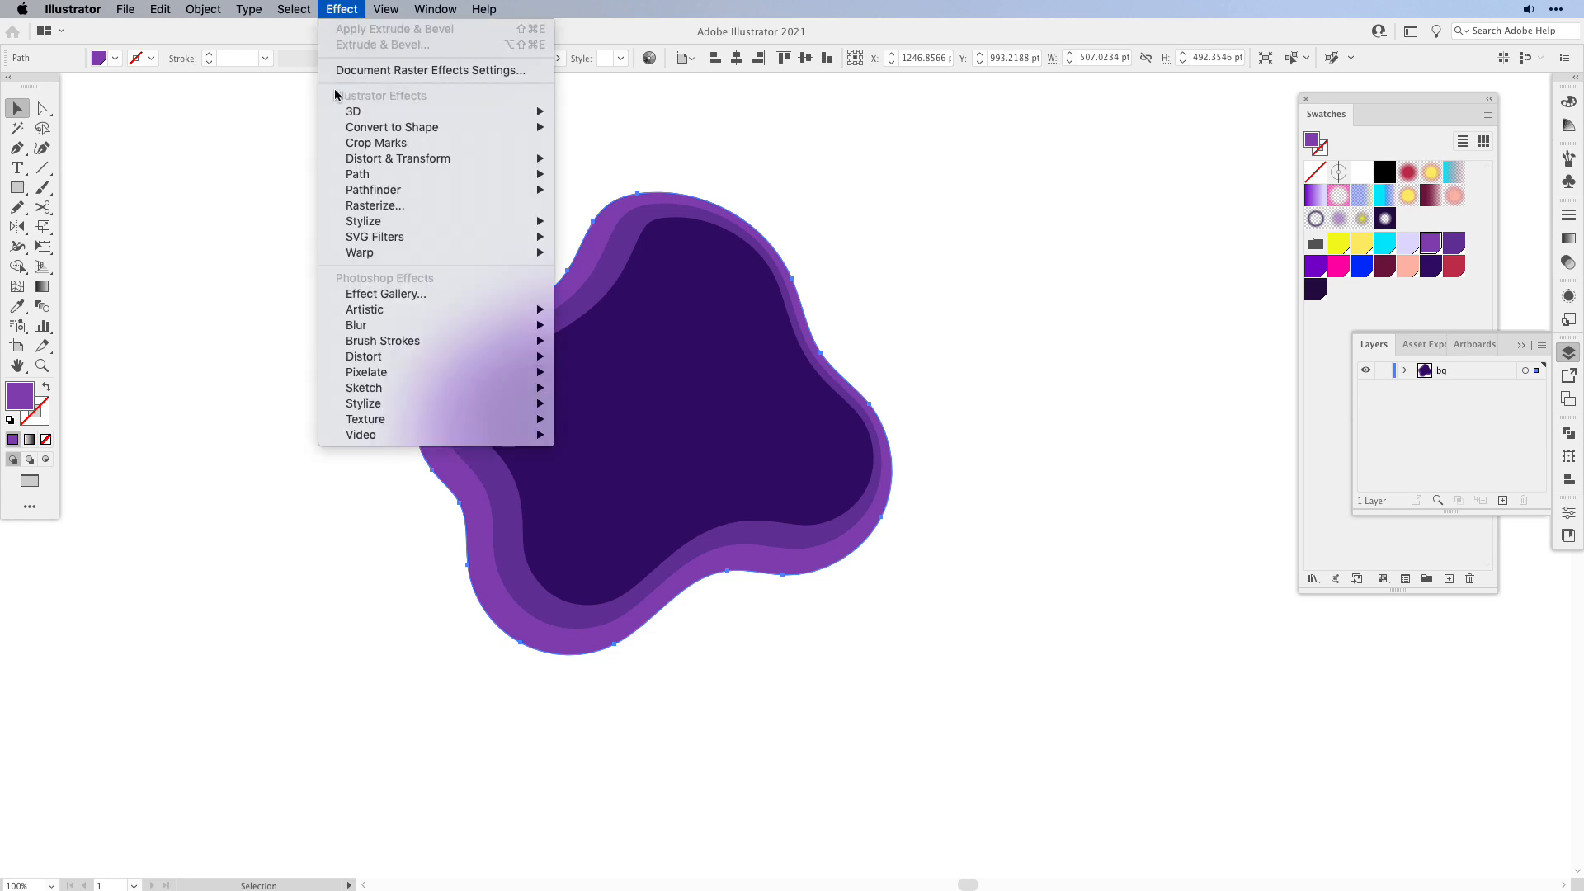
mouse_move(454, 222)
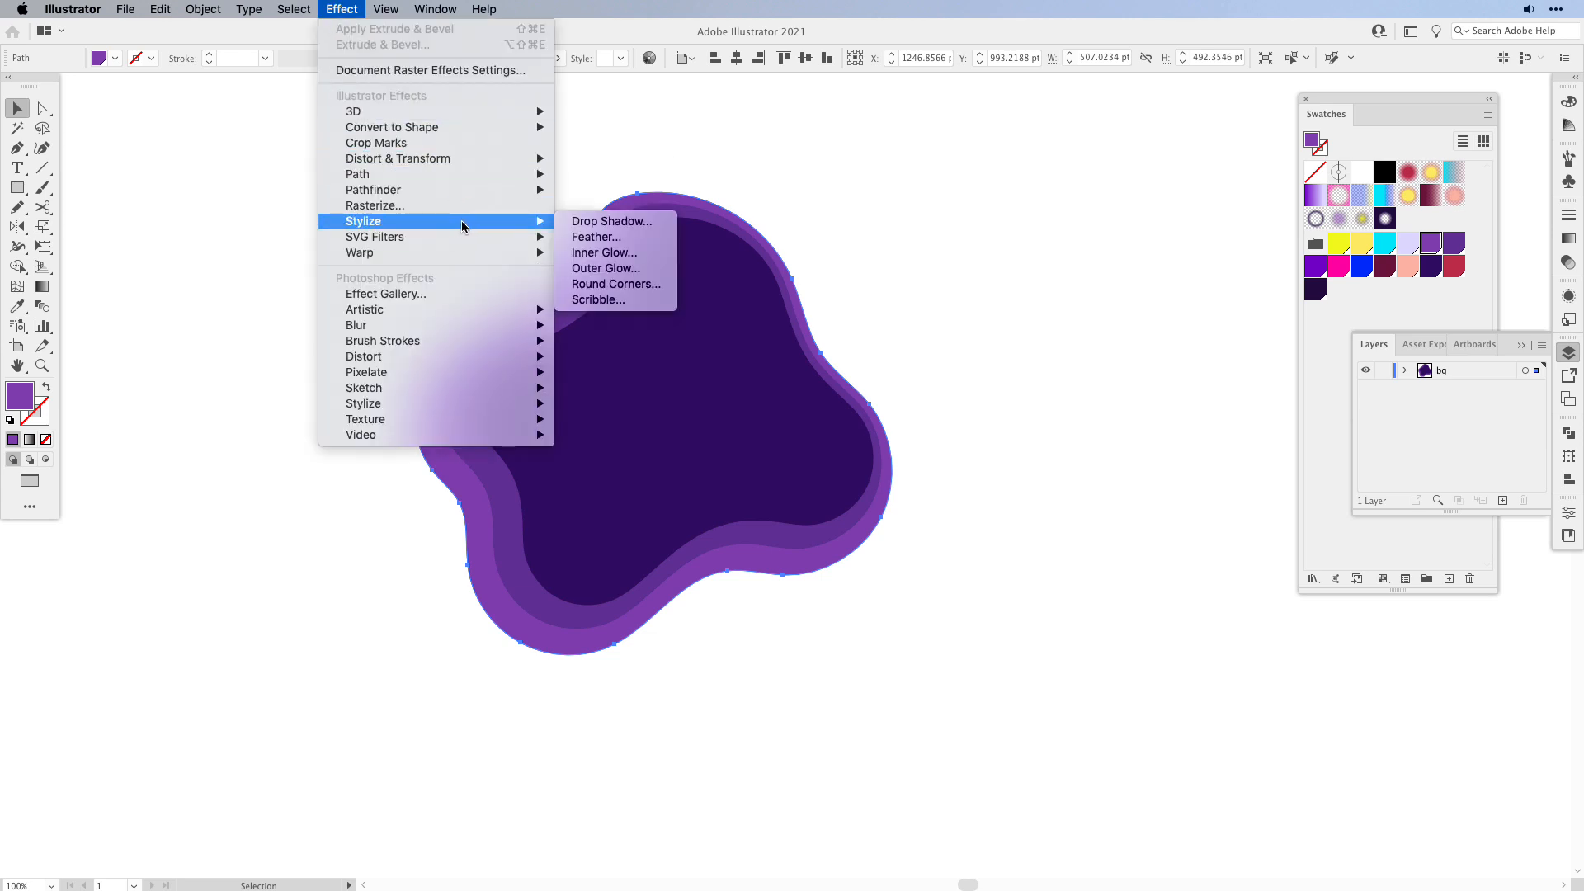
left_click(648, 253)
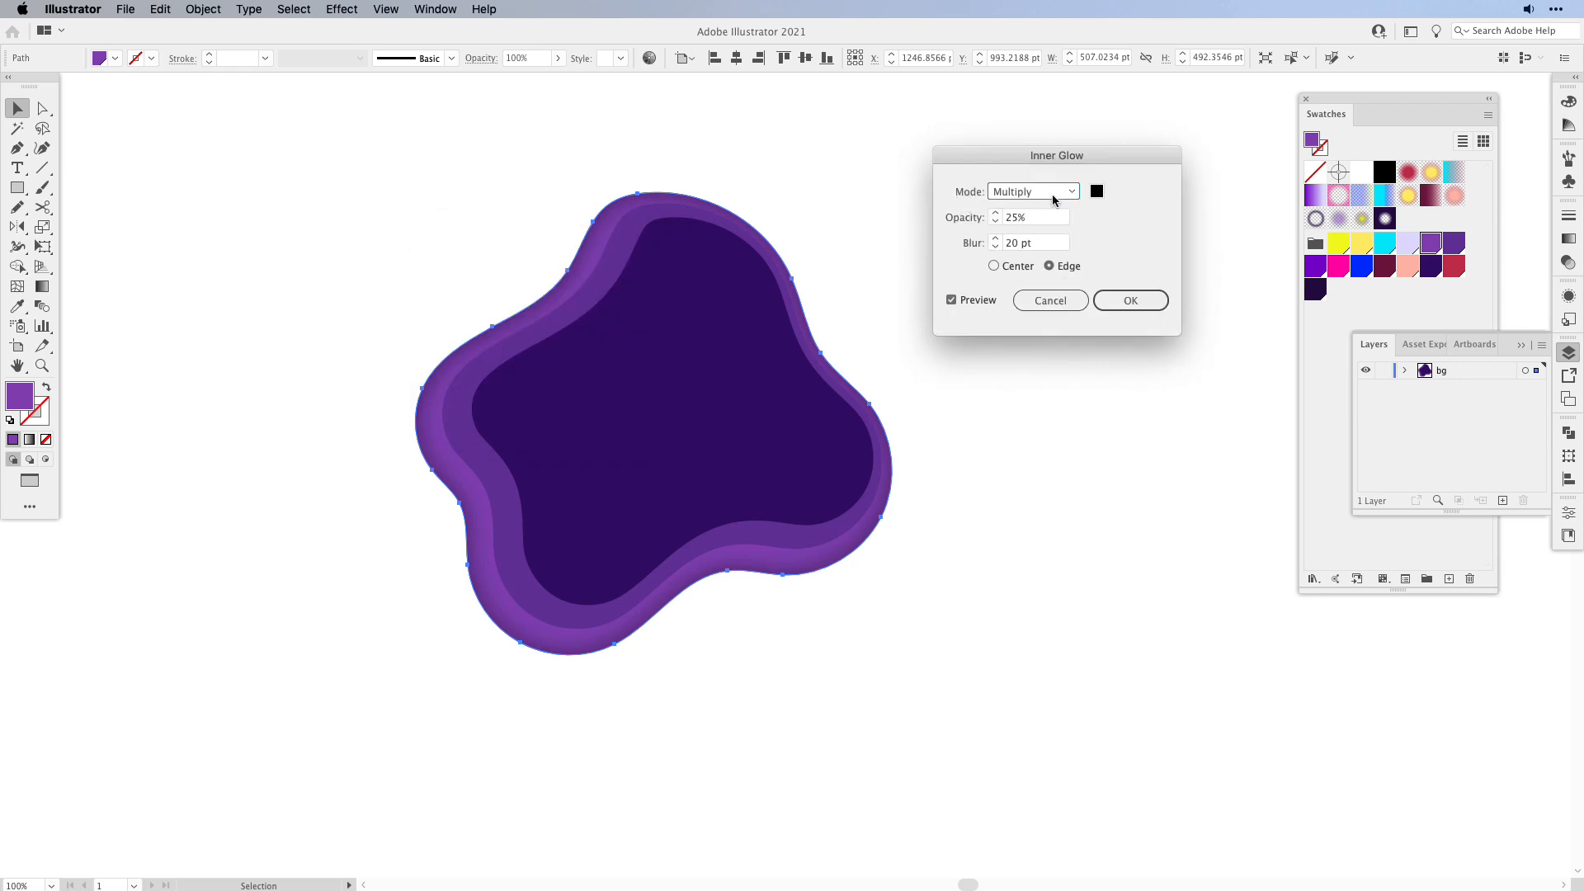
left_click(1097, 192)
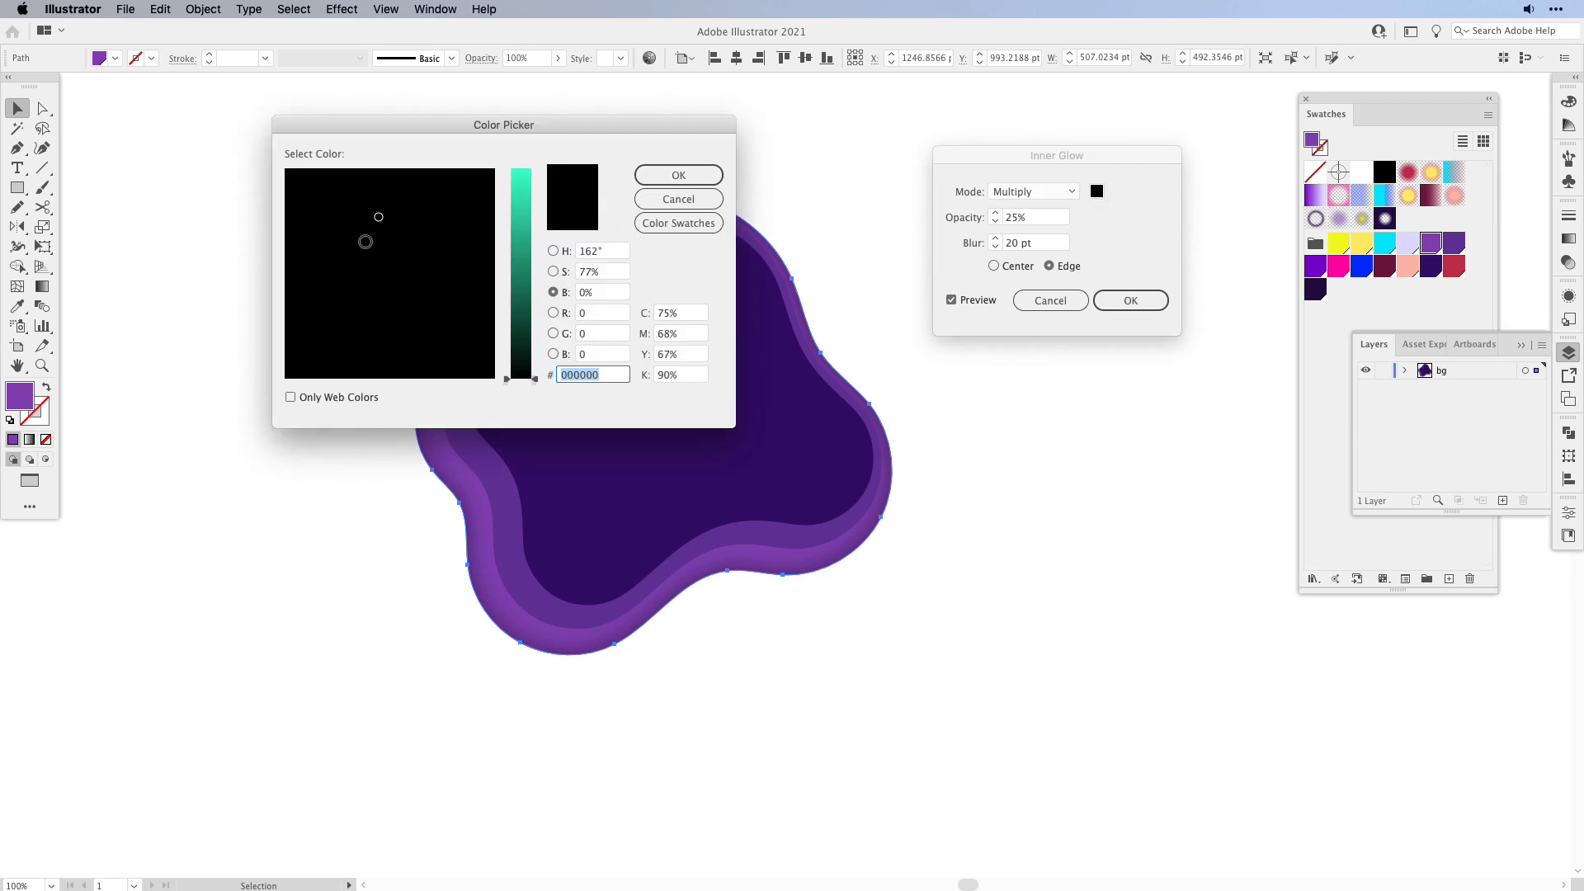
left_click(678, 199)
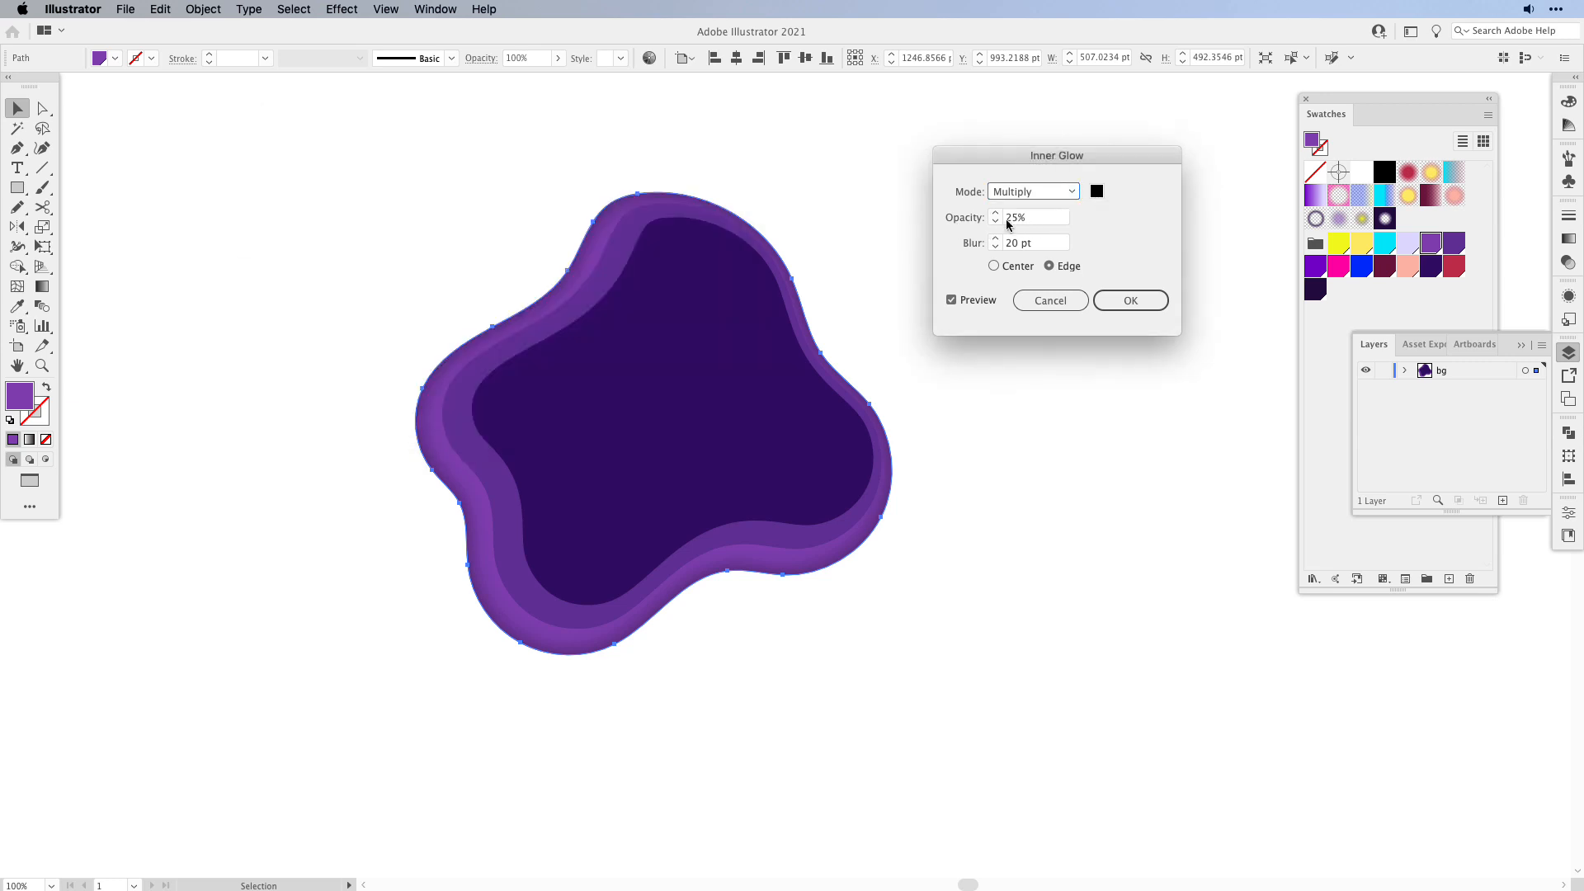
left_click(1049, 266)
left_click(1130, 300)
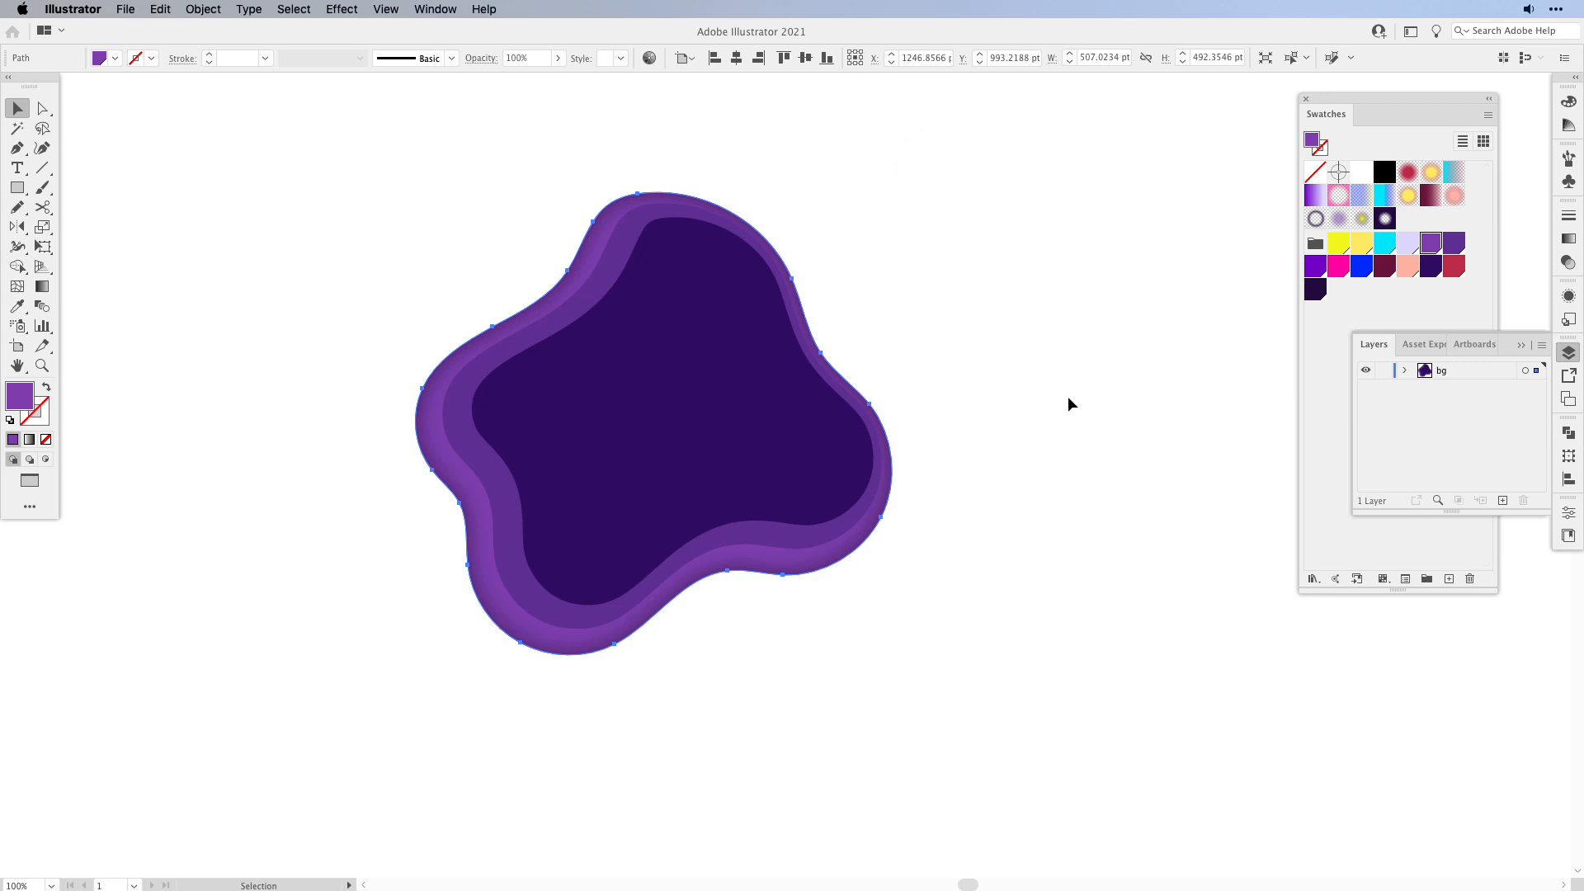
left_click(1050, 363)
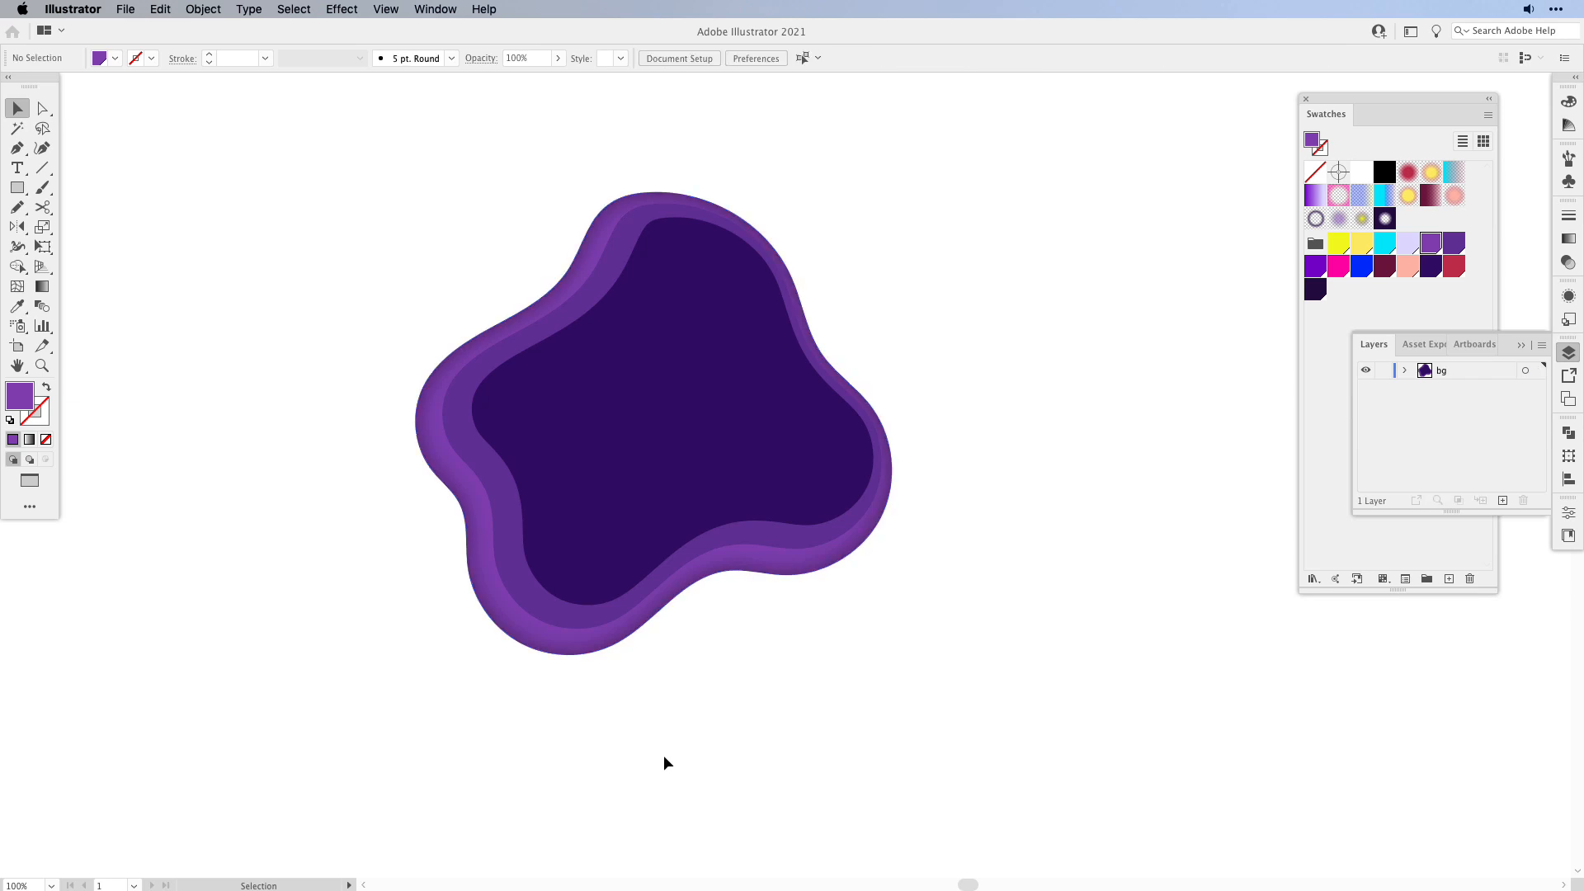
- Apply the same Inner Glow effect to the middle purple blob
left_click(464, 430)
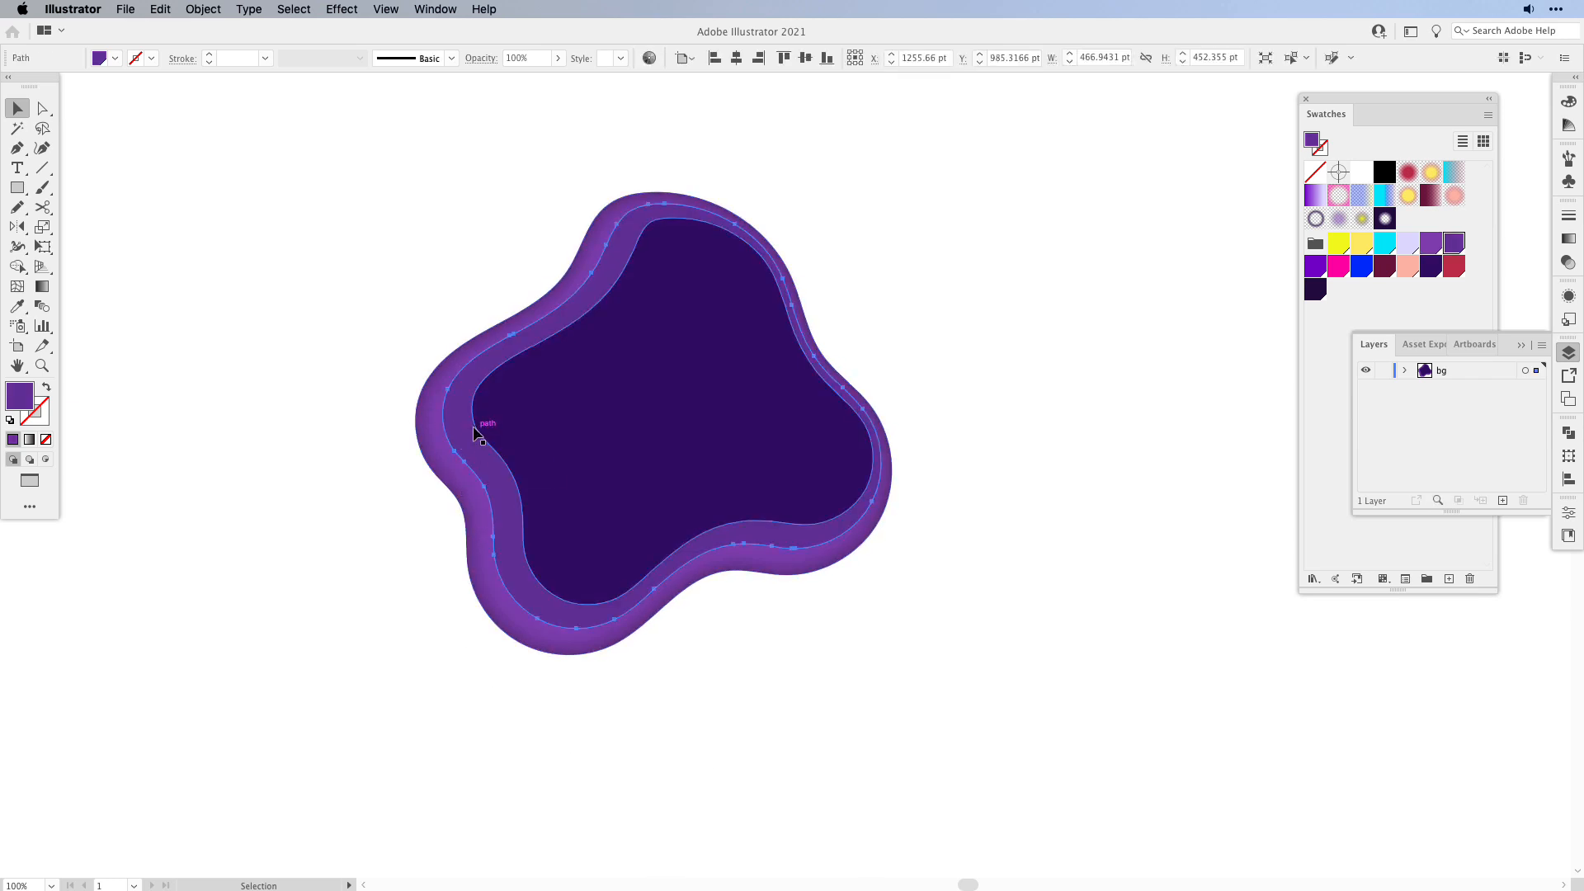
left_click(340, 10)
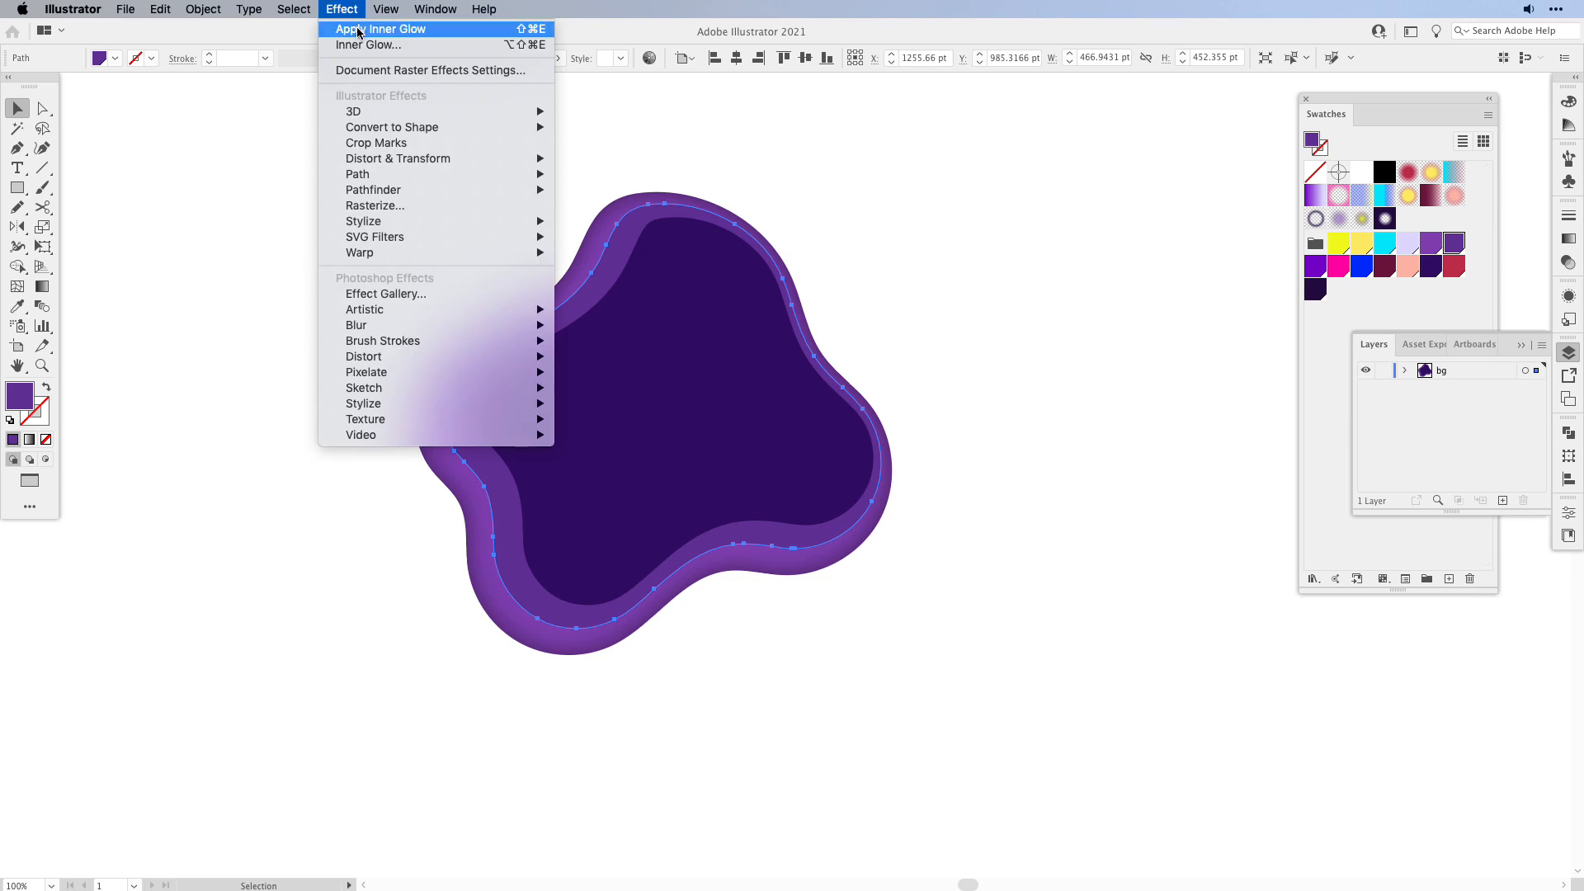
mouse_move(388, 223)
left_click(432, 33)
left_click(301, 743)
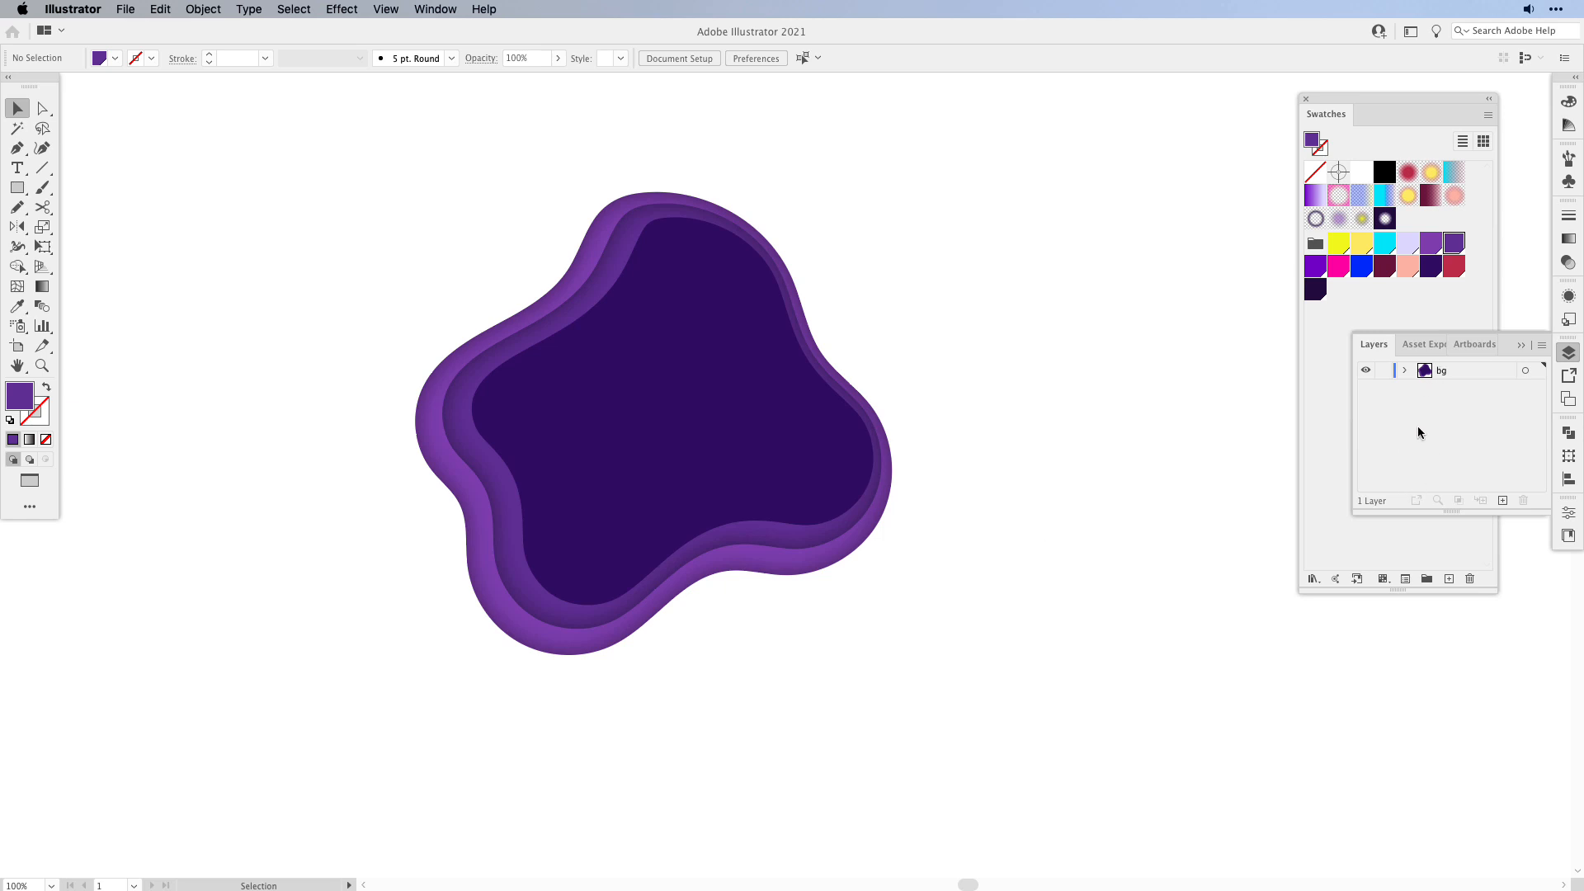
- Lock the bg layer and add a new layer above it named "planet"
left_click(1460, 373)
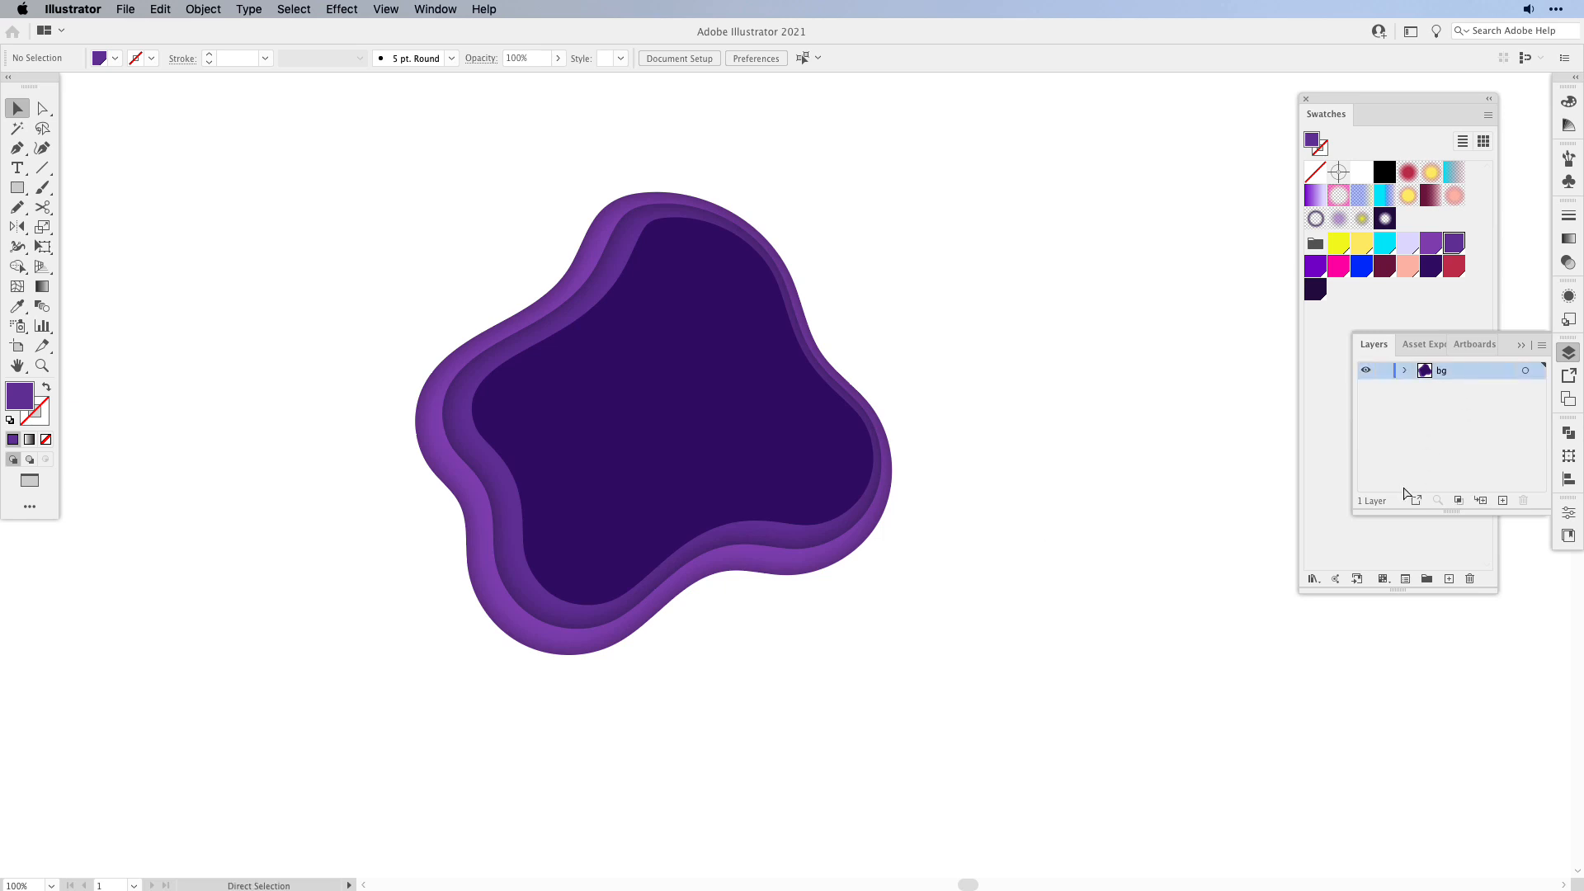
key("super+plus")
left_click_drag(1052, 399, 1174, 459)
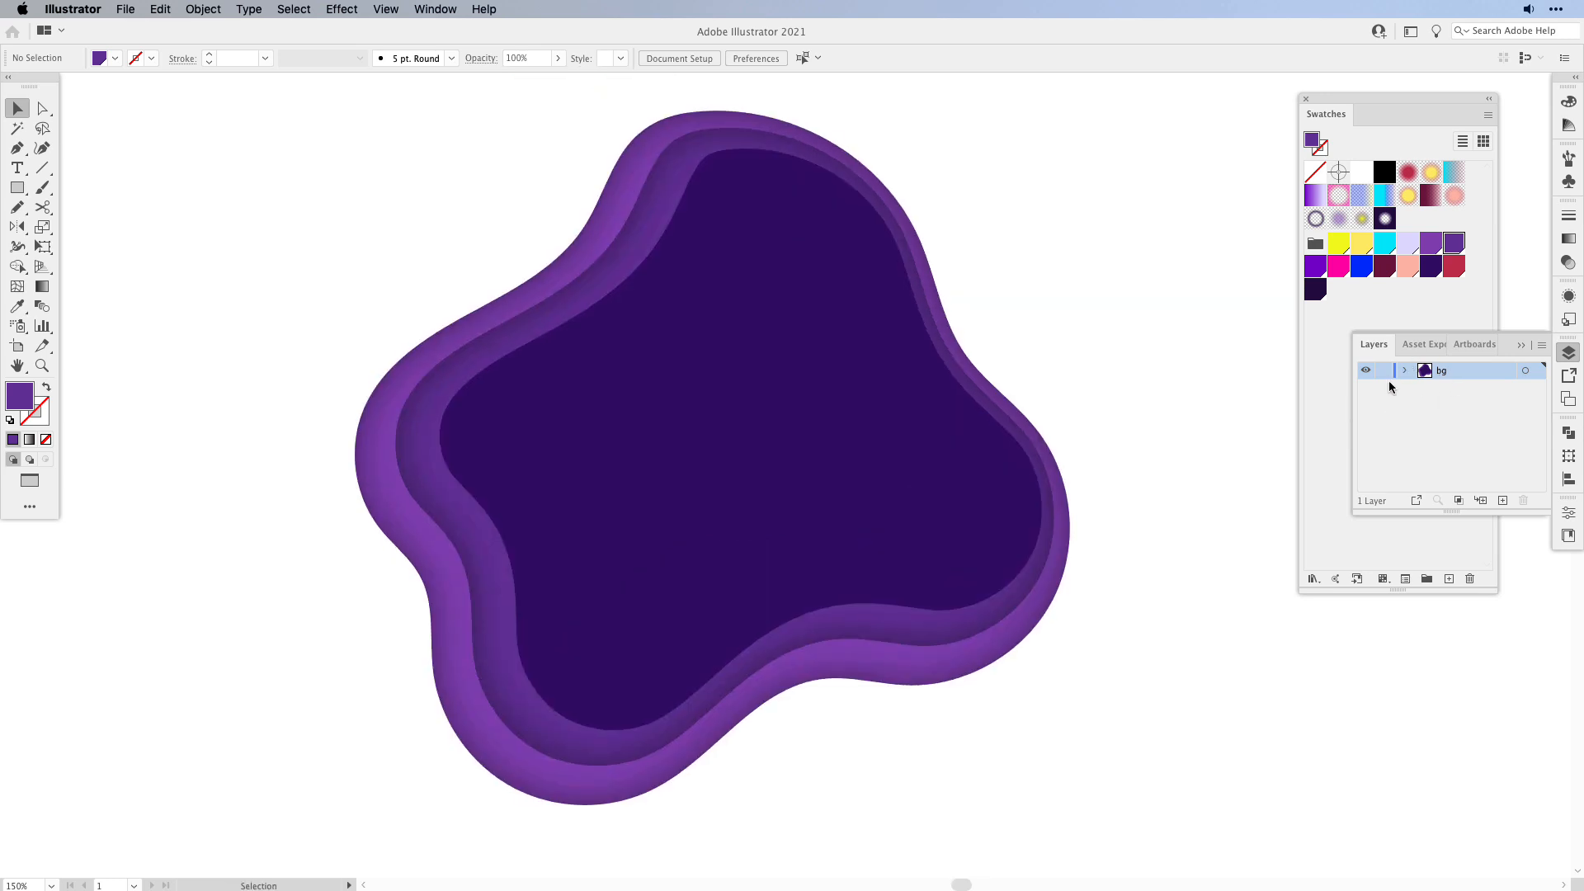
left_click(1383, 370)
left_click(1501, 502)
double_click(1451, 370)
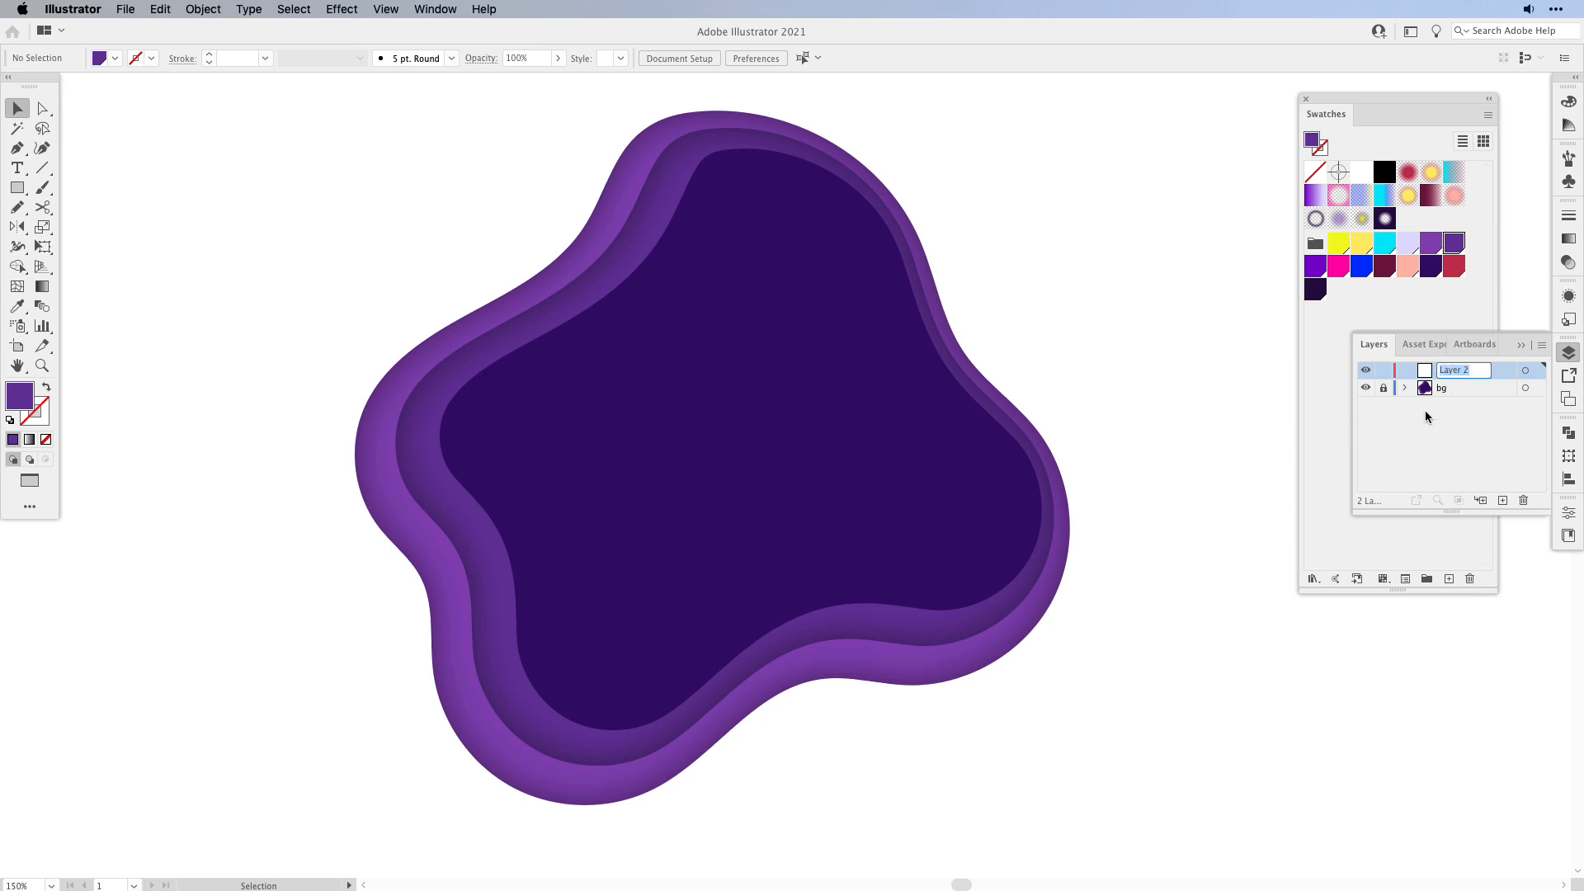
type("planet")
key("Return")
- Draw a peach circle about 142 pt in diameter without stroke, overlapping the lower-left inner edge of the dark blob
left_click(1411, 274)
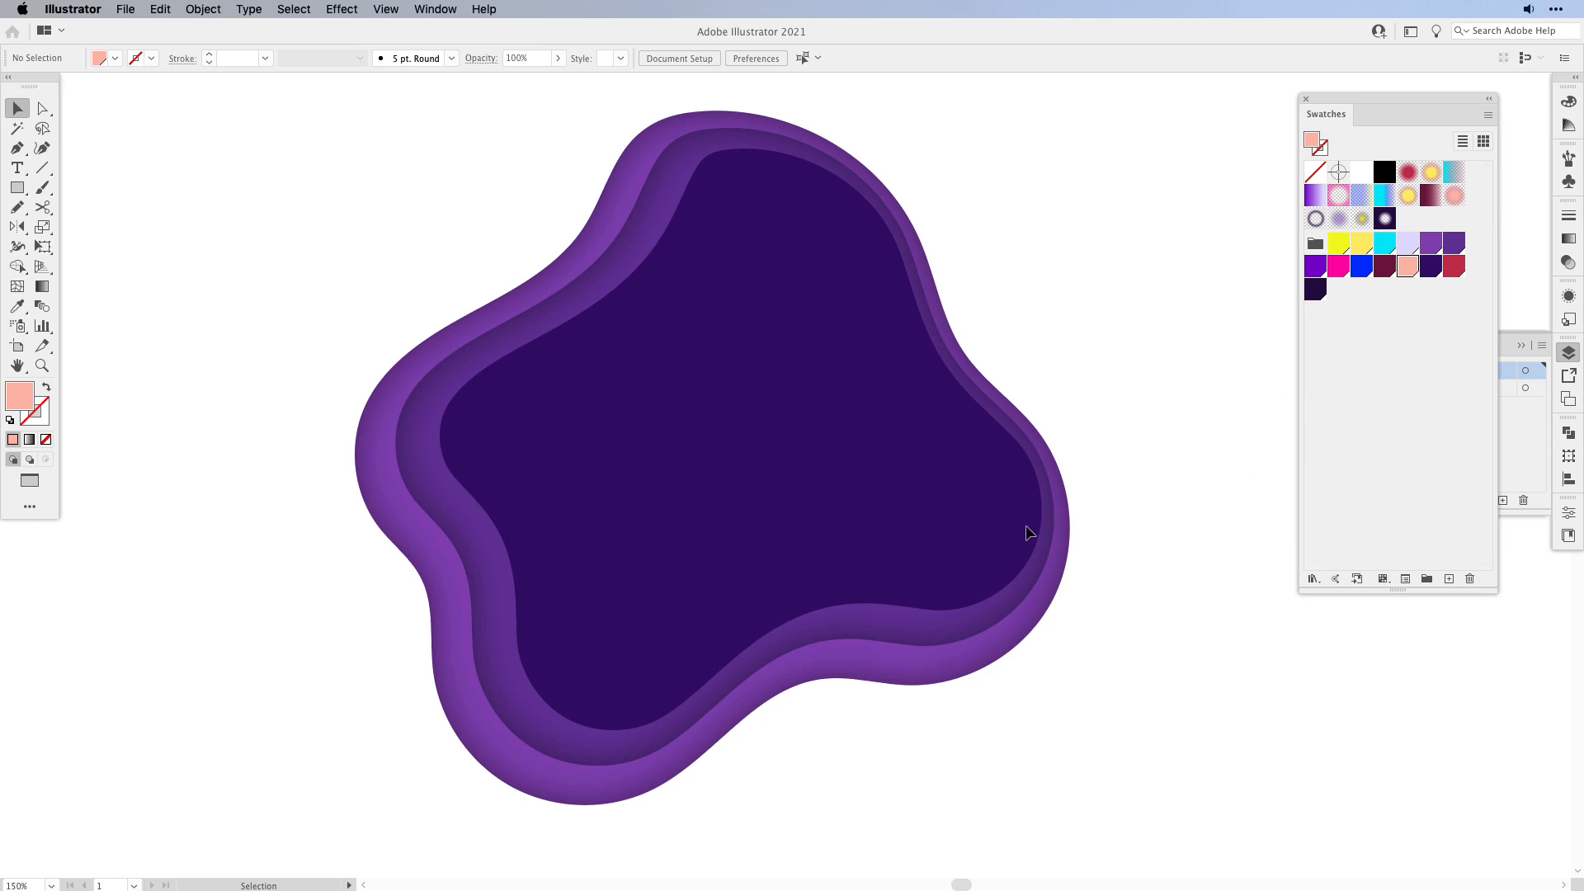
key("l")
left_click_drag(552, 531, 496, 437)
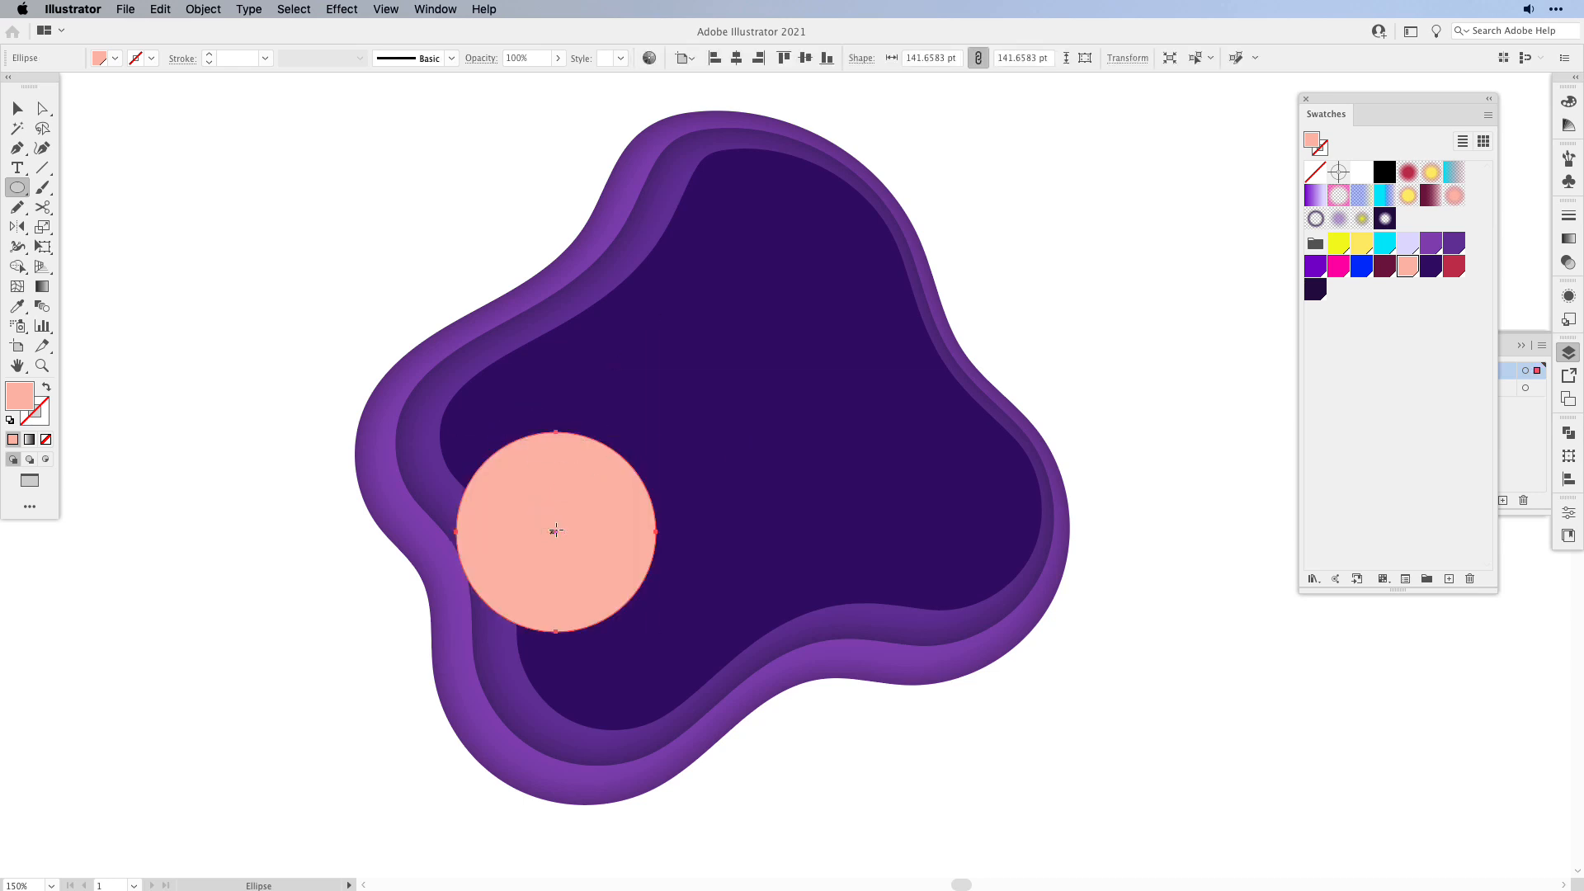
- Shift the peach circle slightly up and inward, and place two slightly offset, overlapping copies of it outside the blob at the upper left
key("v")
left_click_drag(572, 532, 591, 520)
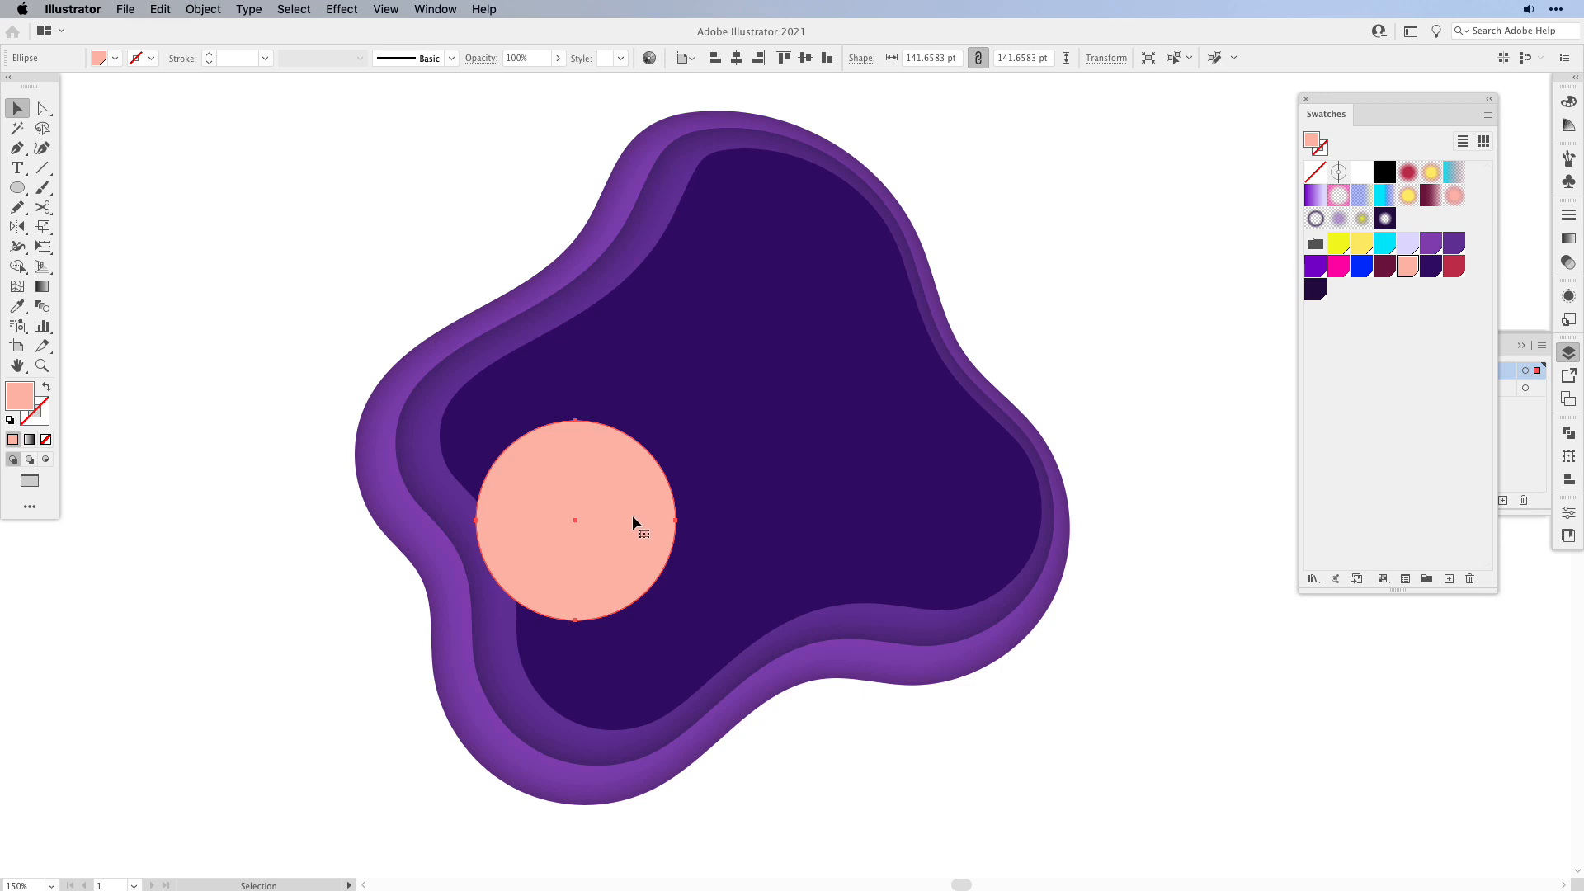
left_click_drag(636, 531, 305, 291)
left_click_drag(382, 194, 273, 290)
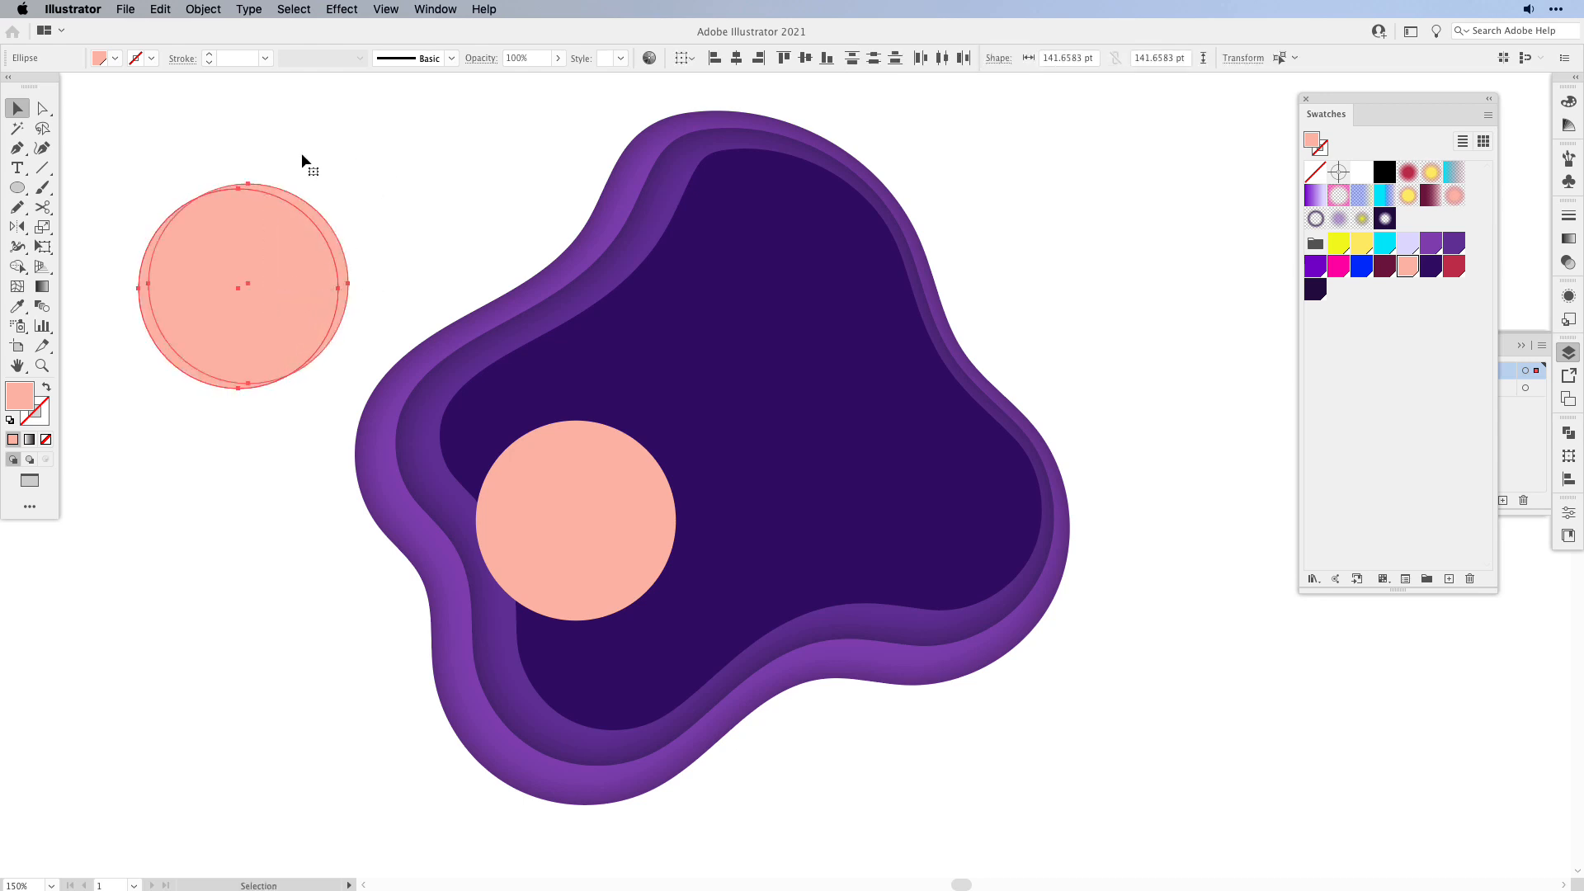
- Subtract the front circle copy from the one behind with Minus Front to form a thin peach crescent
left_click(1568, 433)
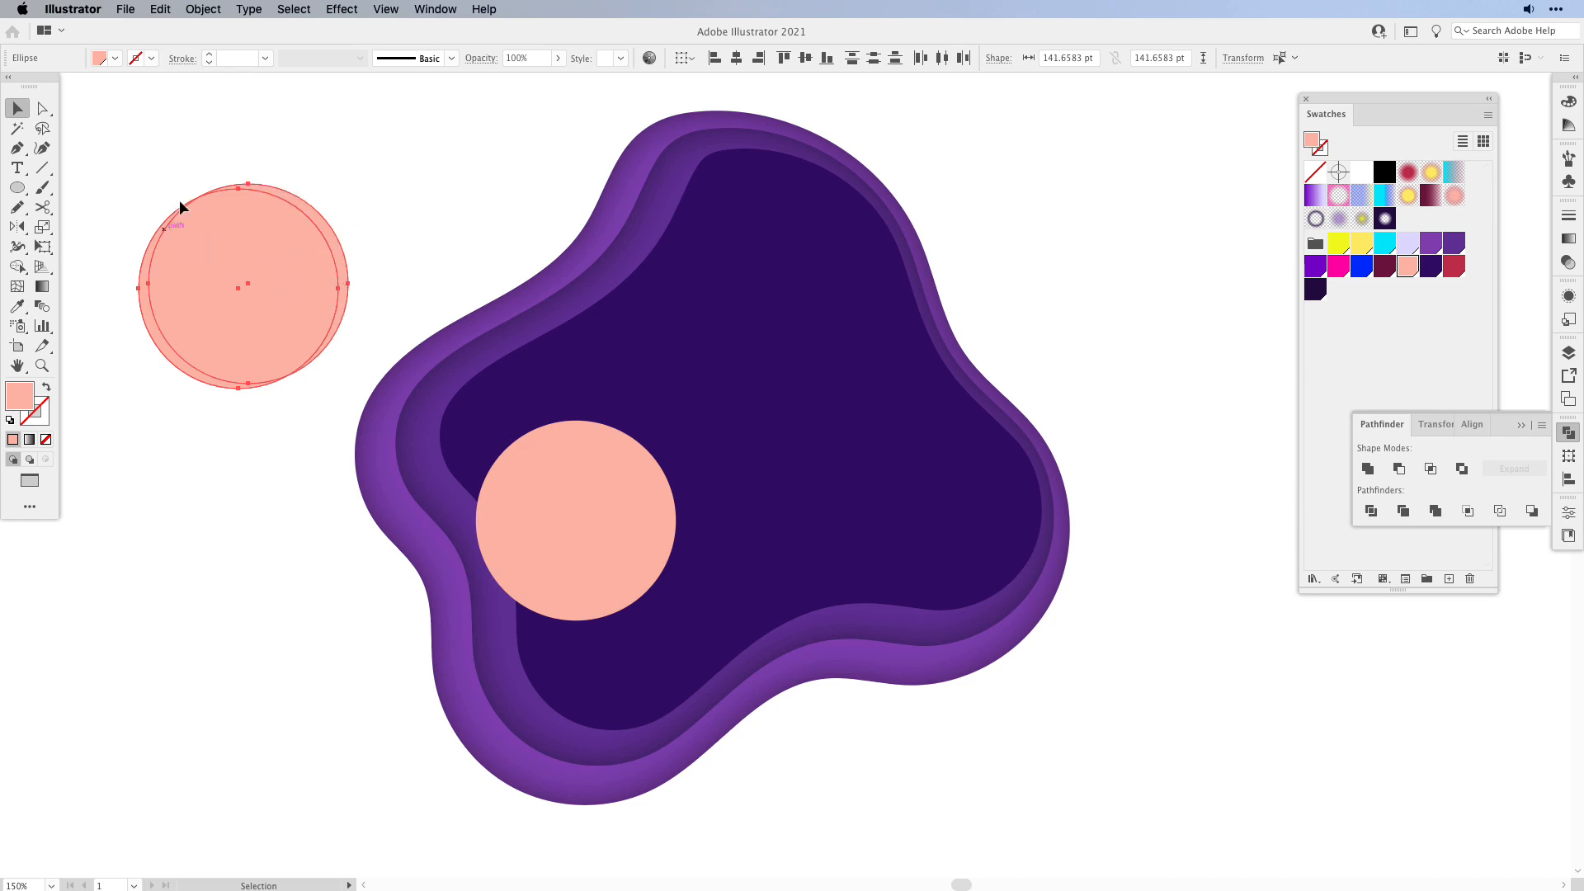
left_click(1399, 469)
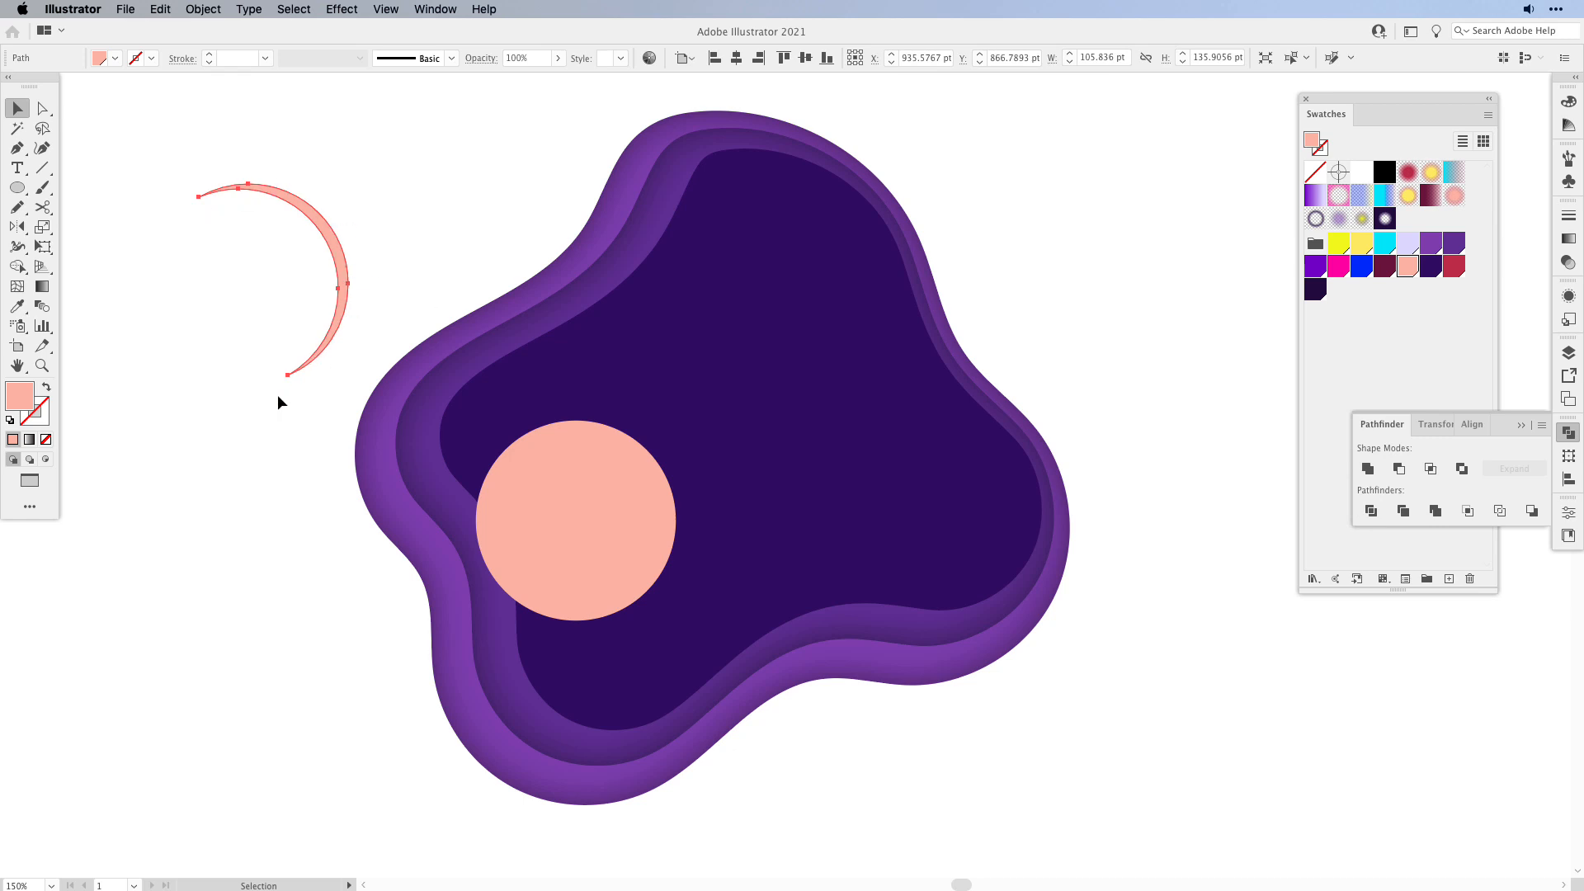
left_click(201, 401)
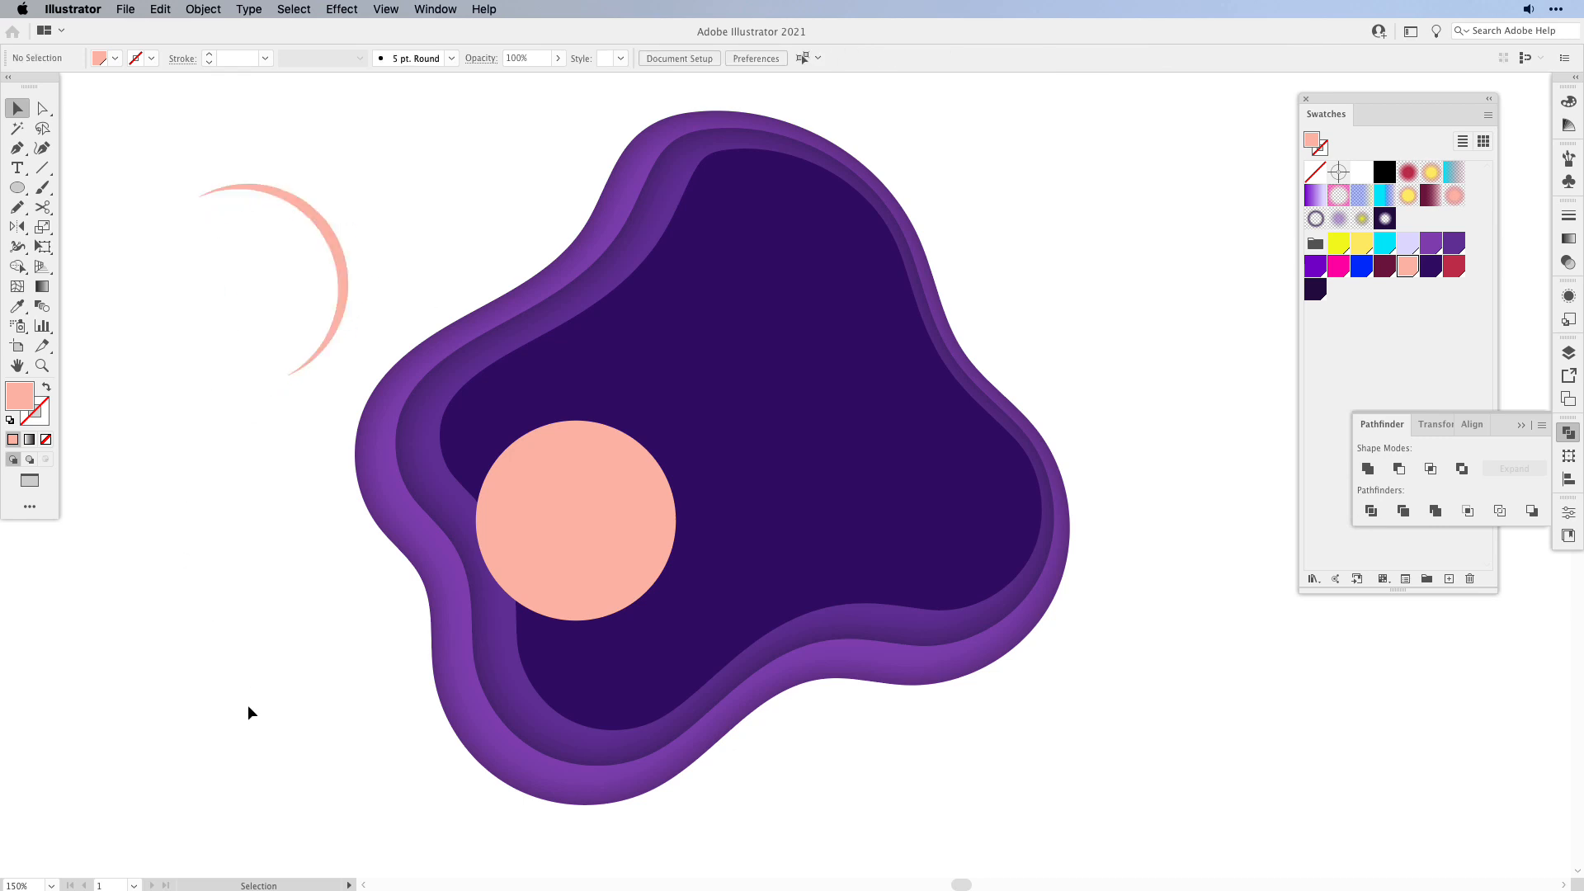
- Fill the planet circle on the blob with the solid red swatch
left_click(585, 510)
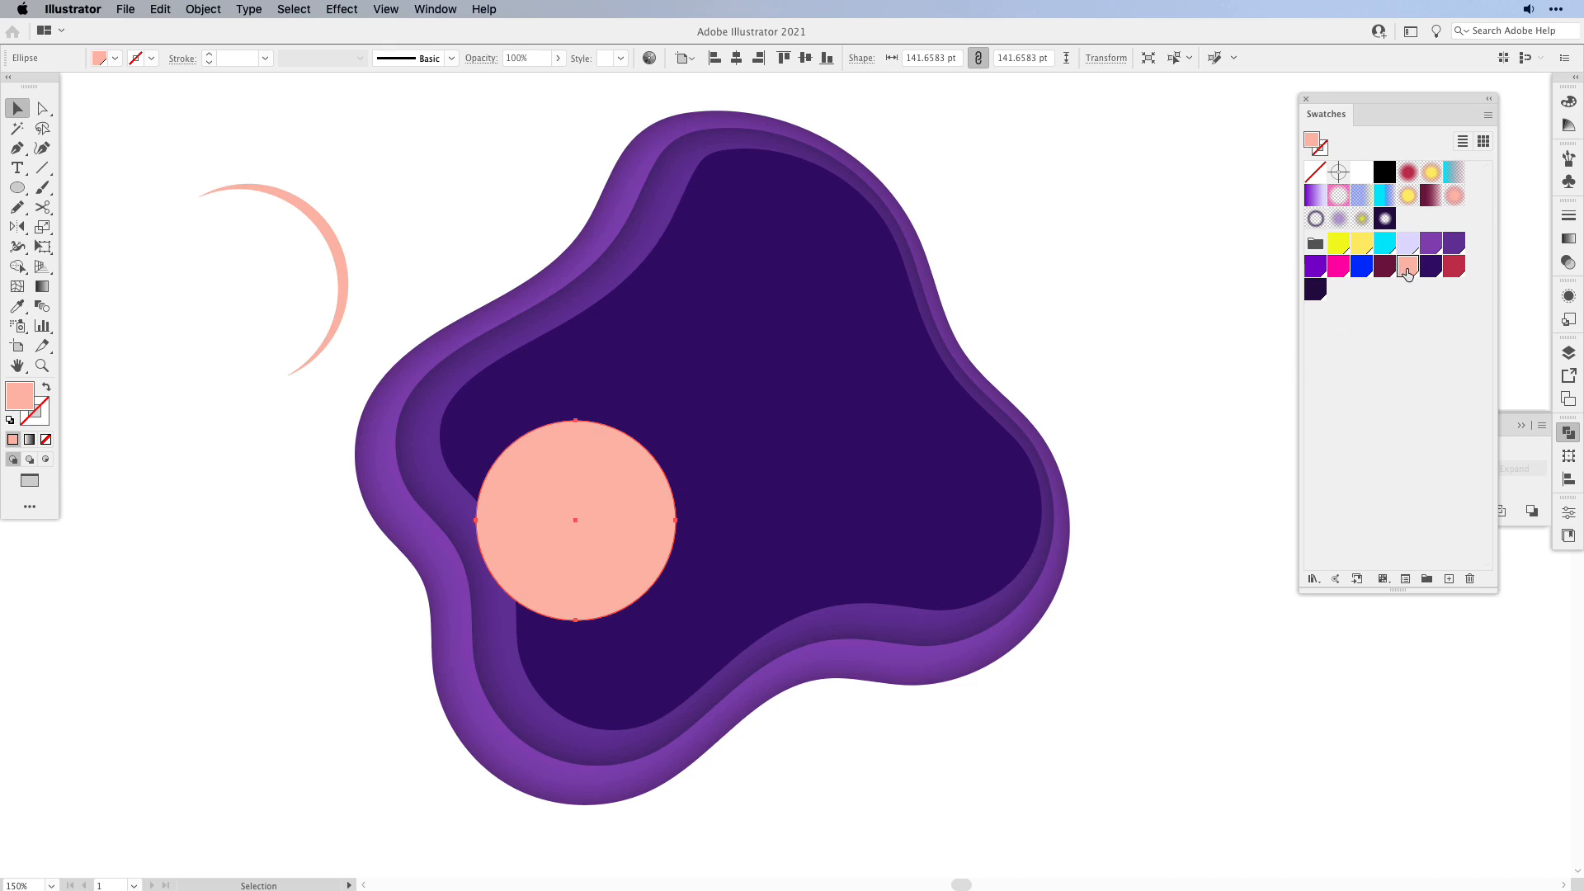
left_click(1453, 268)
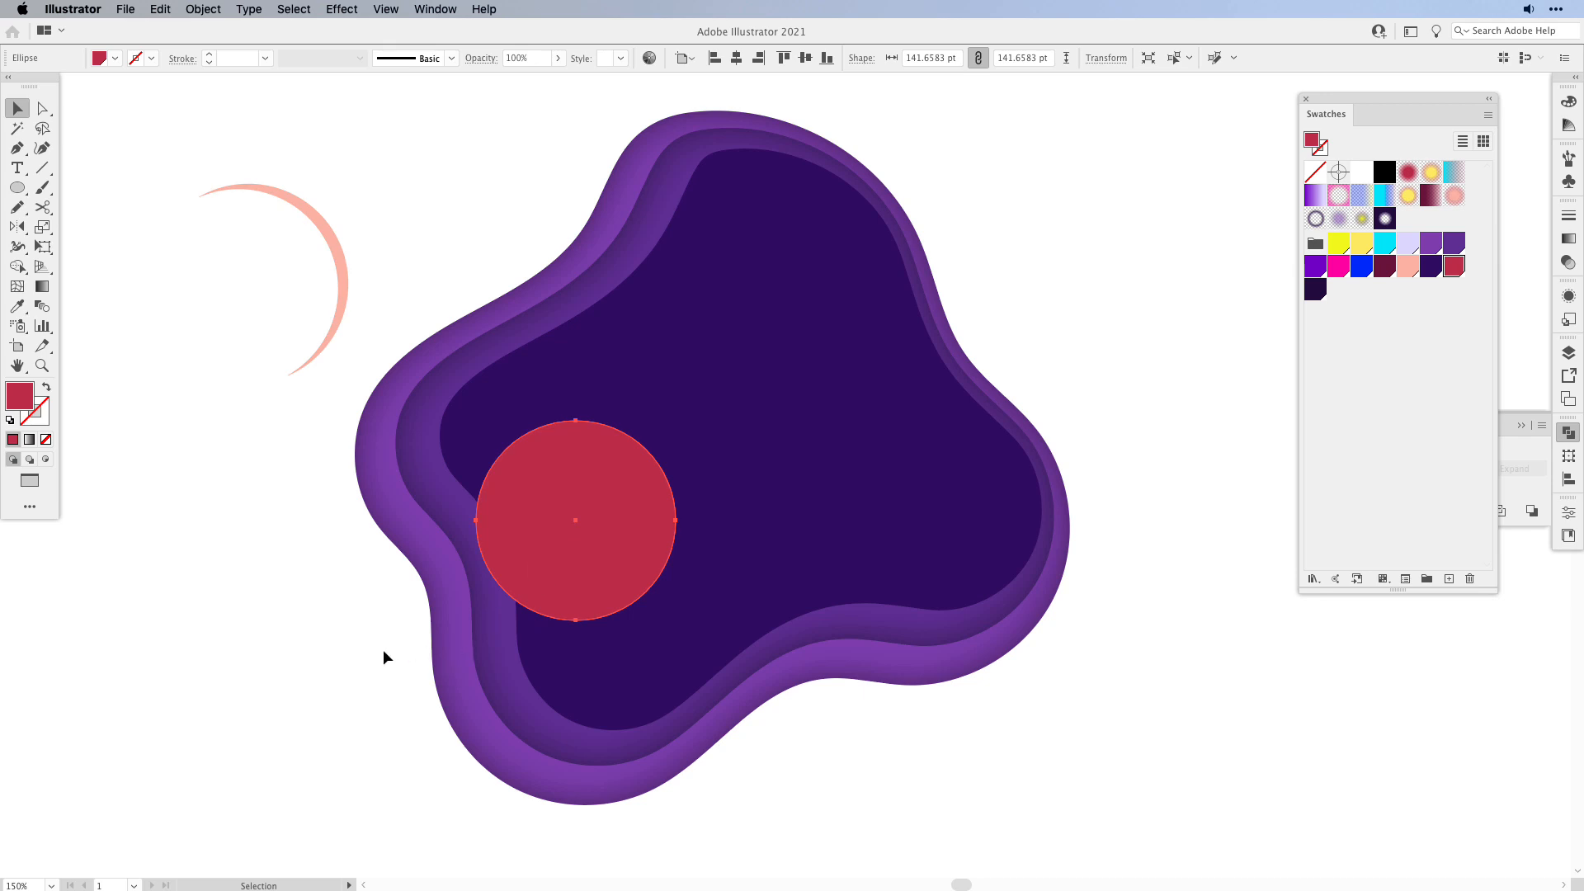
left_click(412, 610)
- Move the peach crescent onto the planet so it lines up with the red circle's upper-right edge
left_click_drag(320, 227, 646, 456)
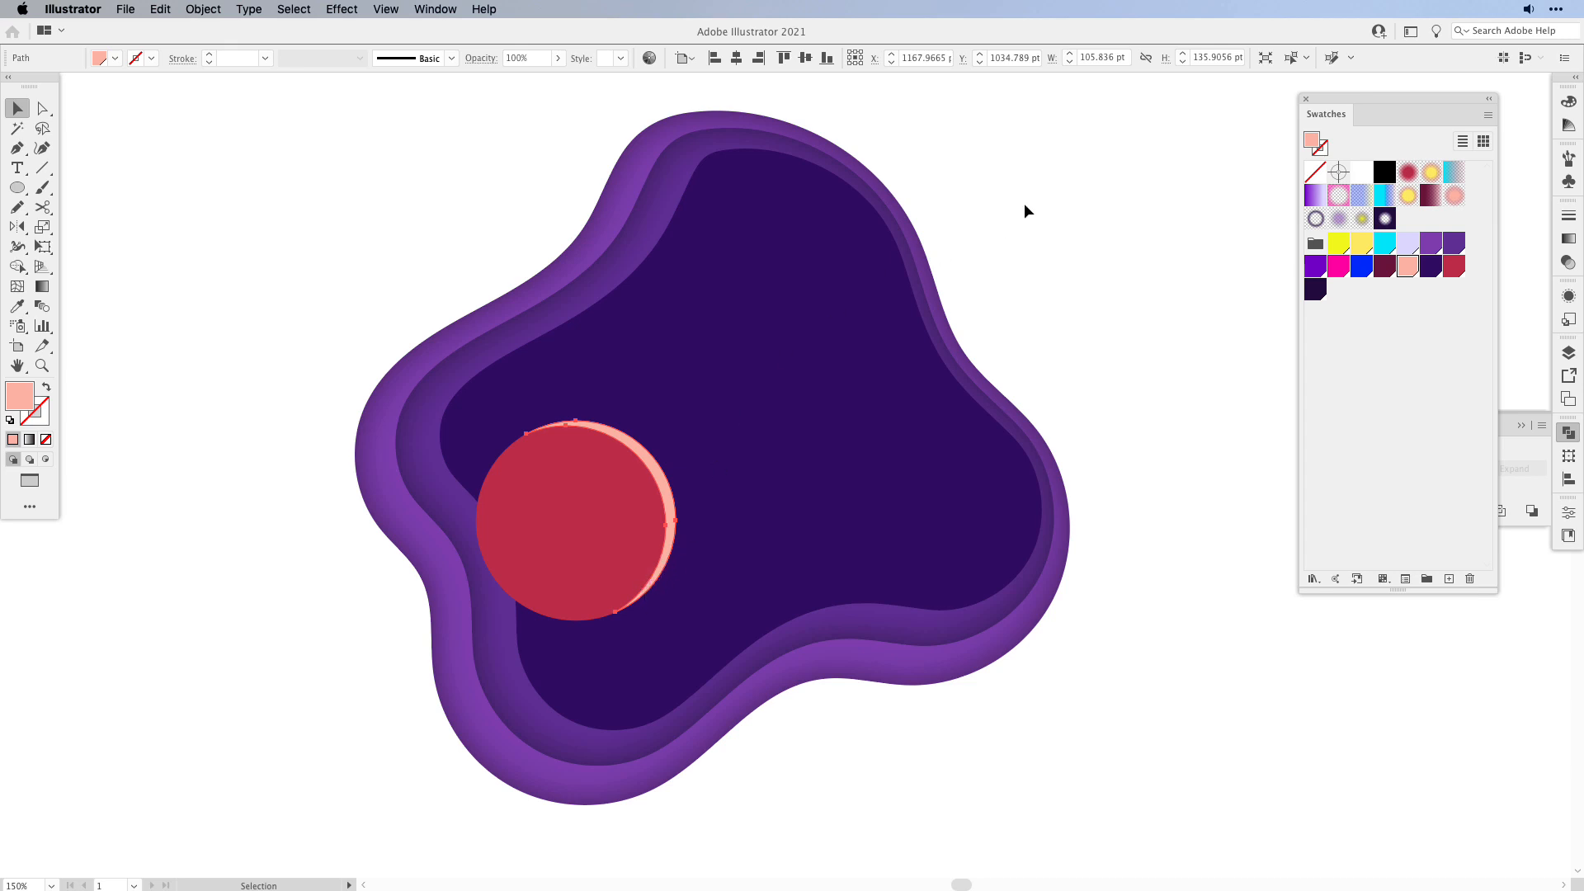
left_click(387, 12)
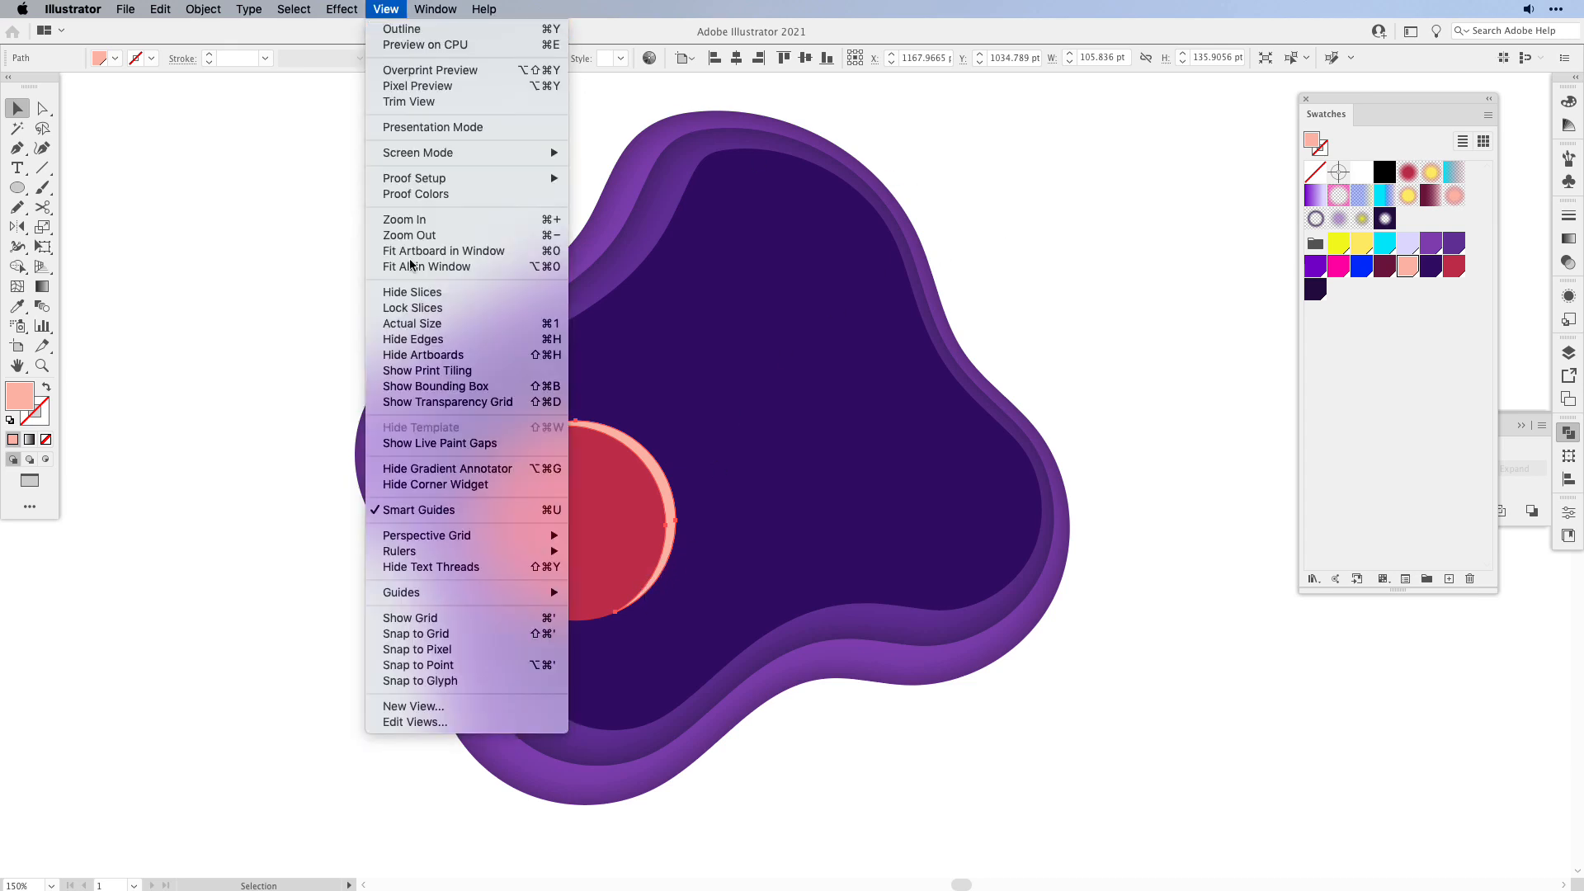
left_click(293, 583)
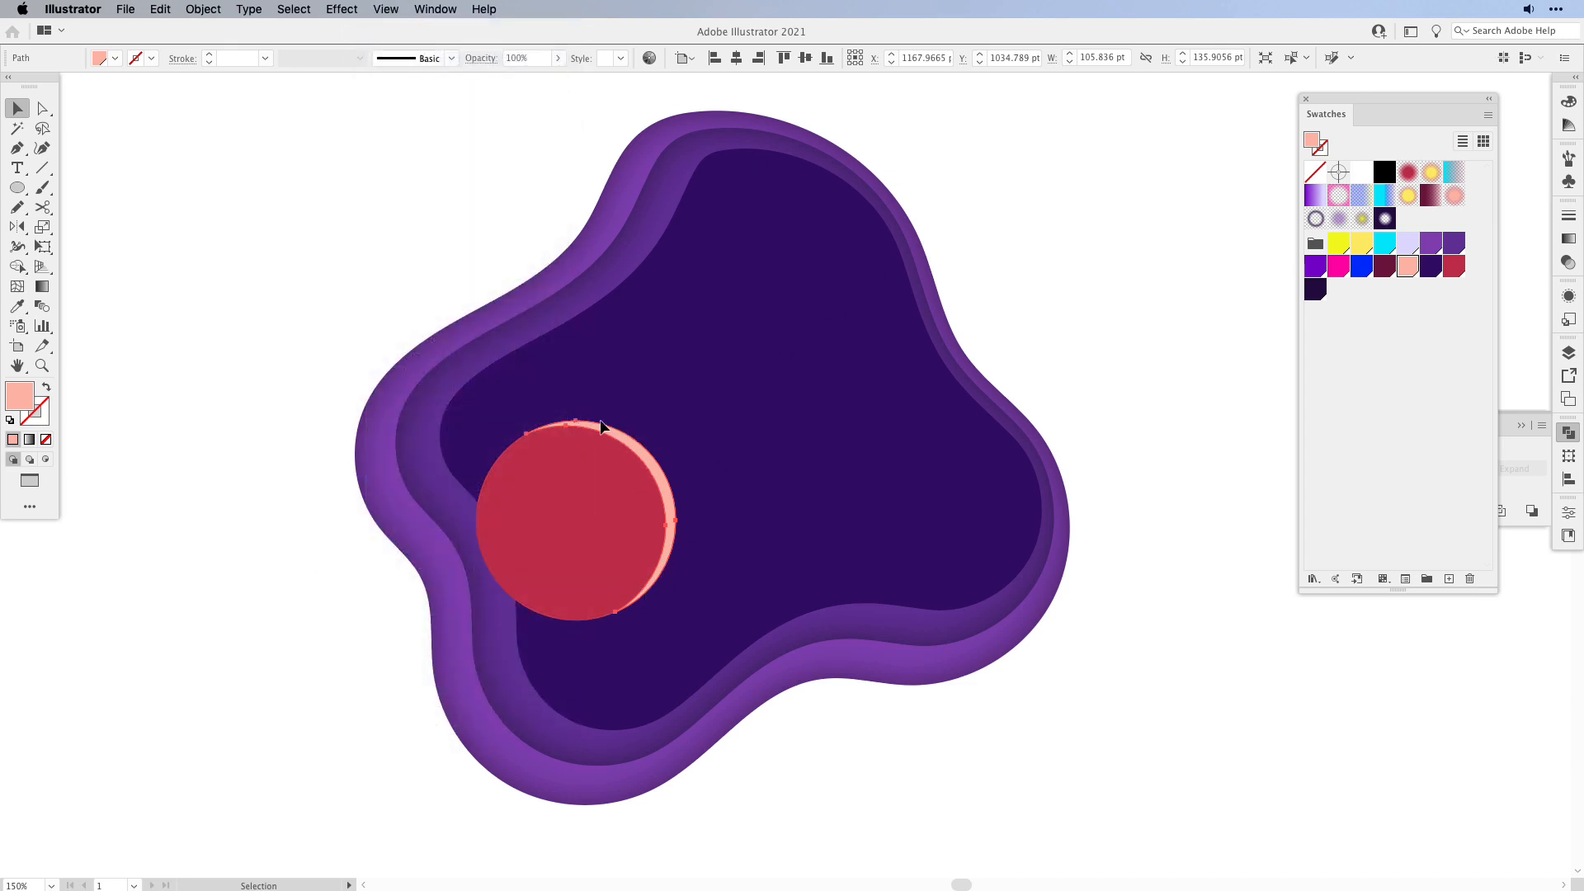
left_click(226, 611)
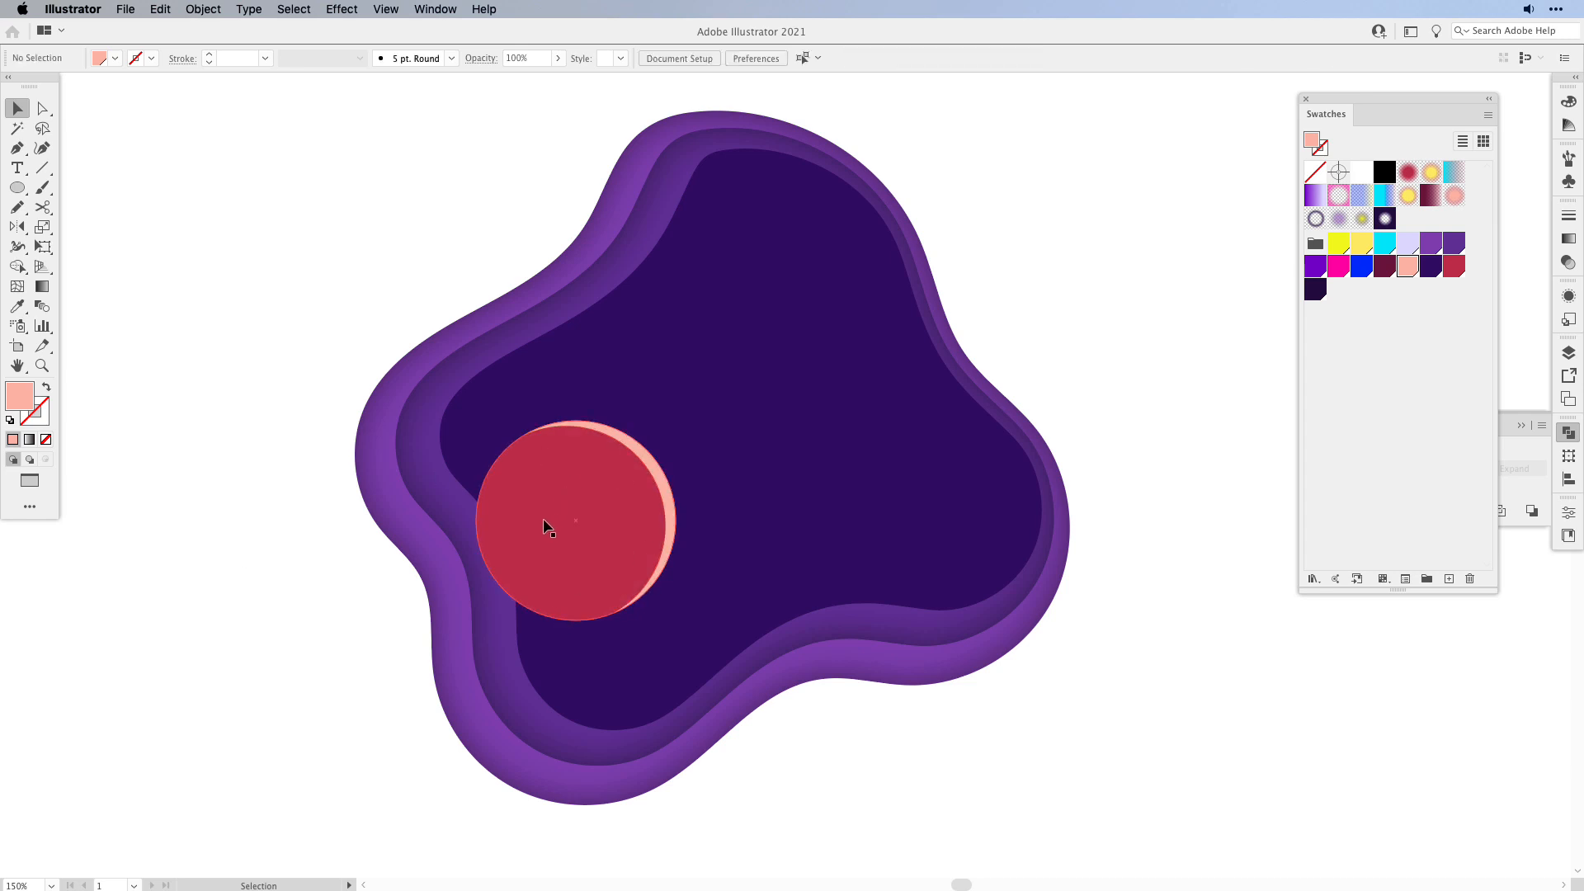
- Copy the red planet circle and paste the duplicate in front of it
left_click(561, 495)
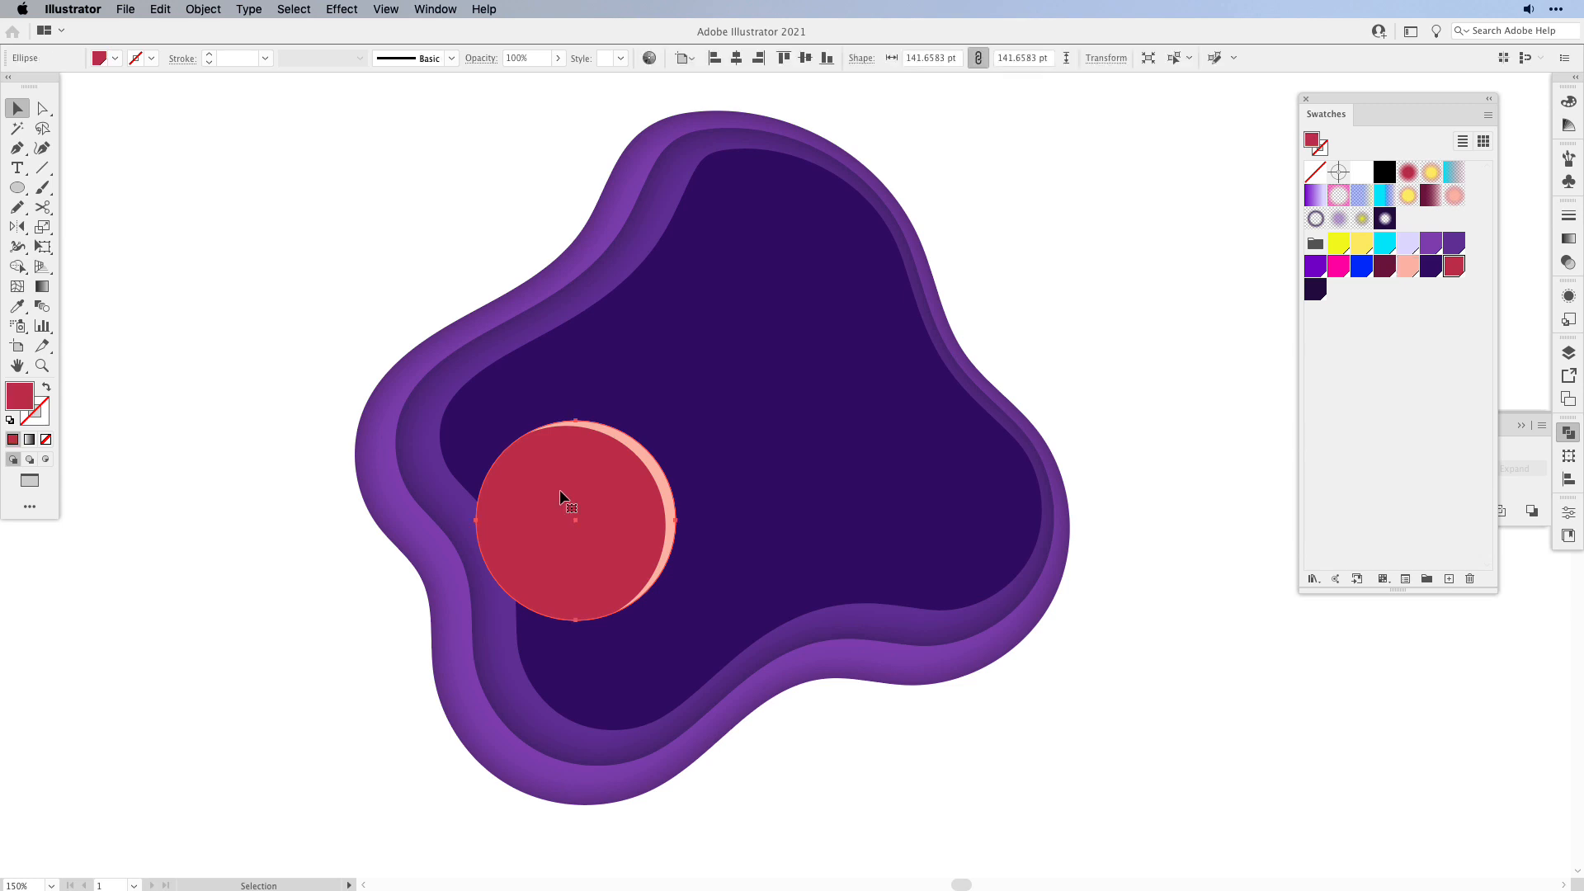
left_click(203, 10)
left_click(203, 10)
left_click(160, 10)
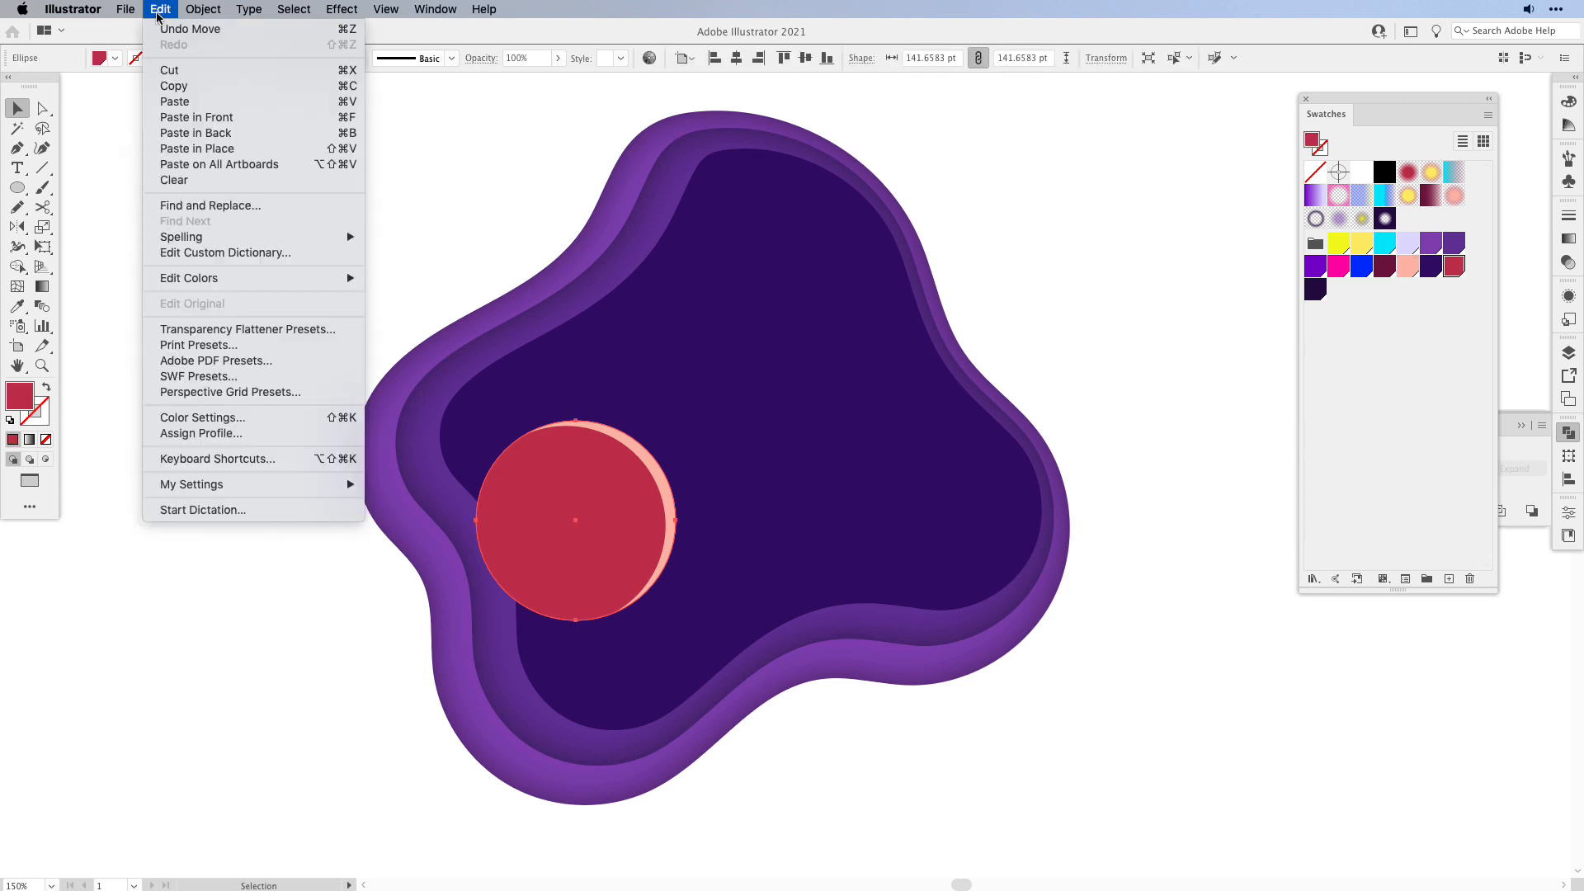
left_click(179, 95)
left_click(160, 9)
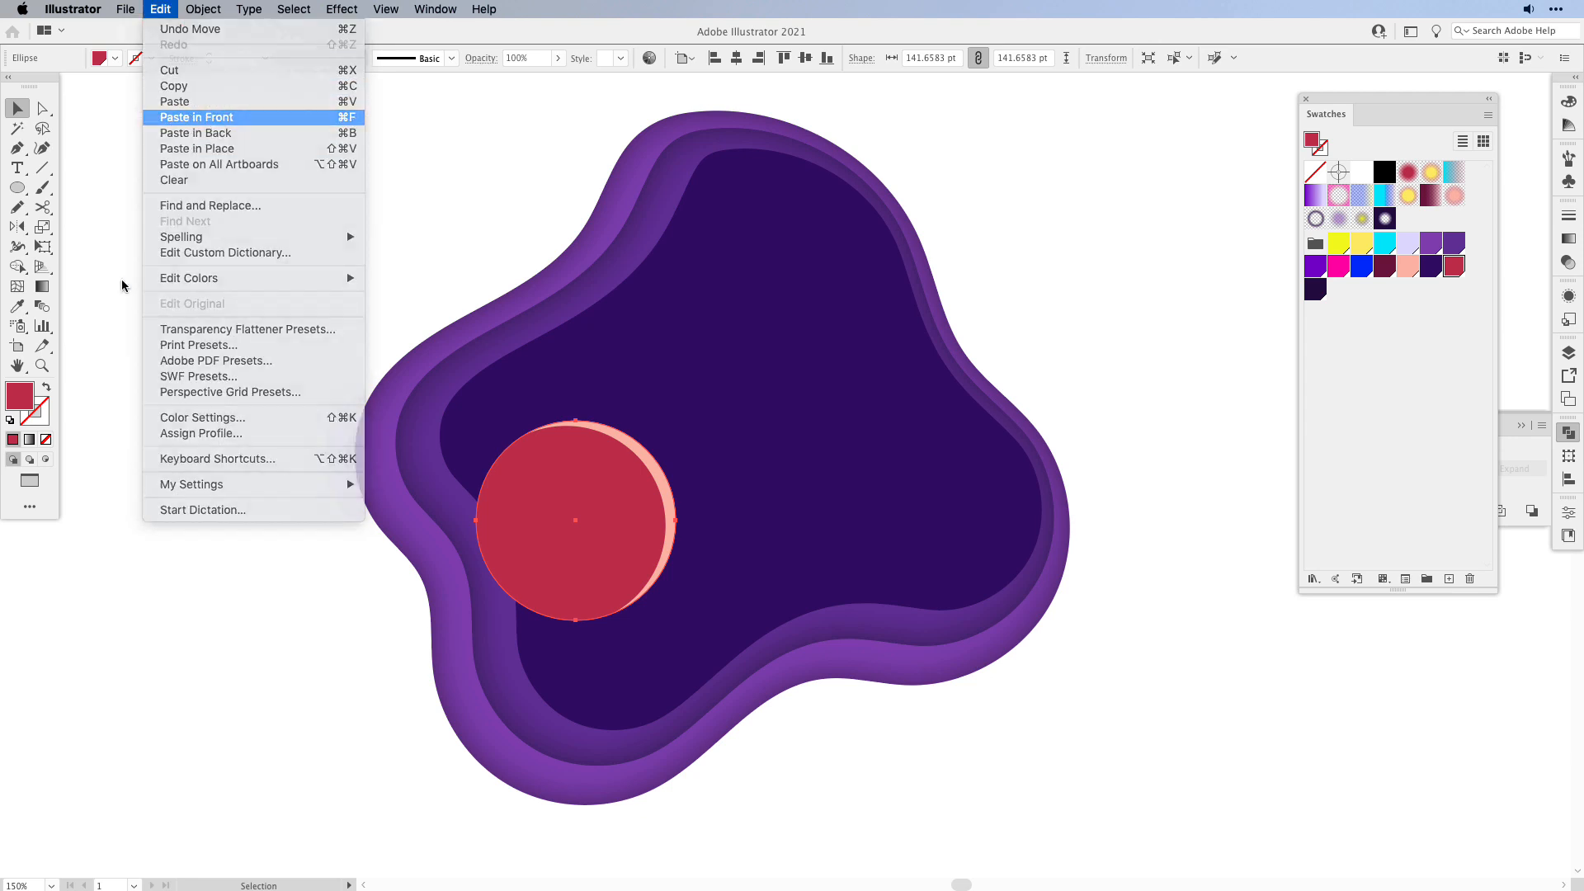
left_click(187, 120)
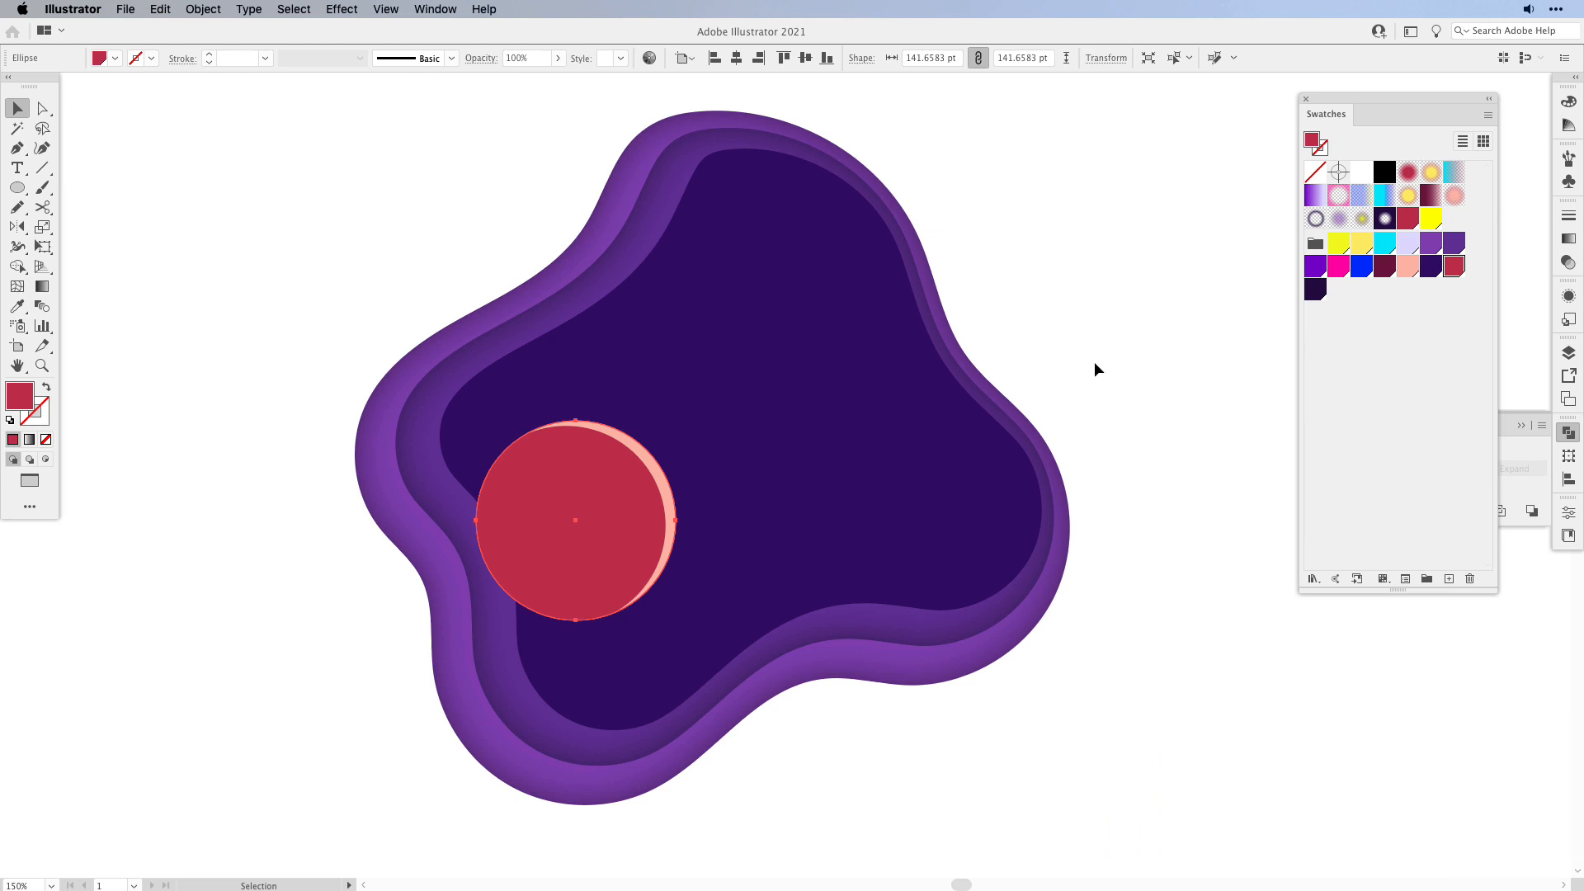
- Fill the pasted circle with the peach radial gradient swatch and redirect it from beyond the planet's upper right to its lower left, about -134°
left_click(1454, 195)
left_click(1569, 240)
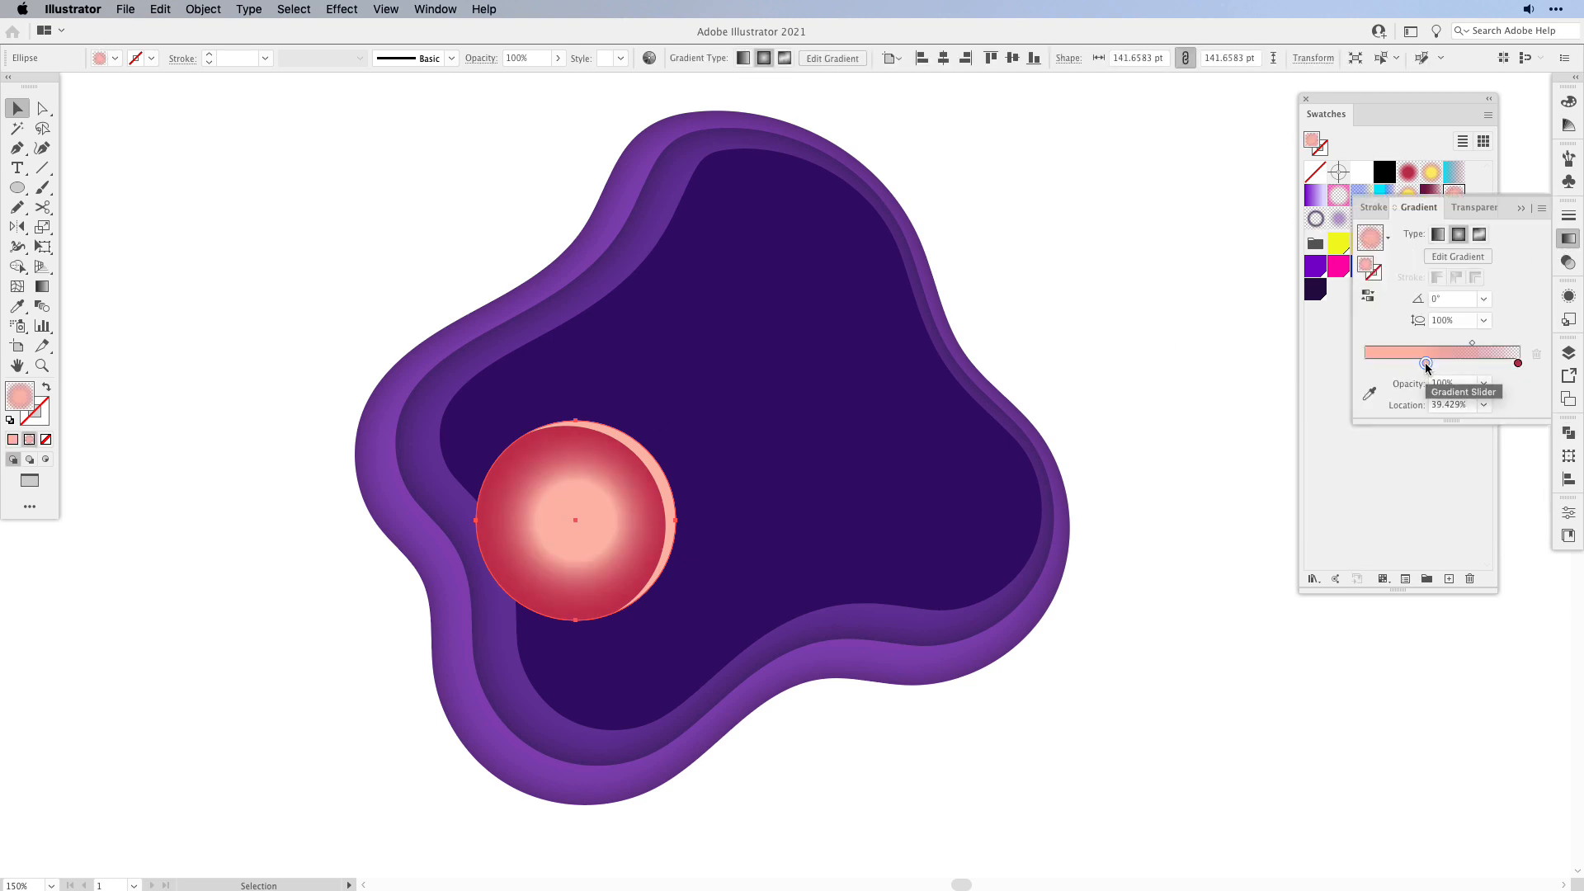
left_click(1519, 363)
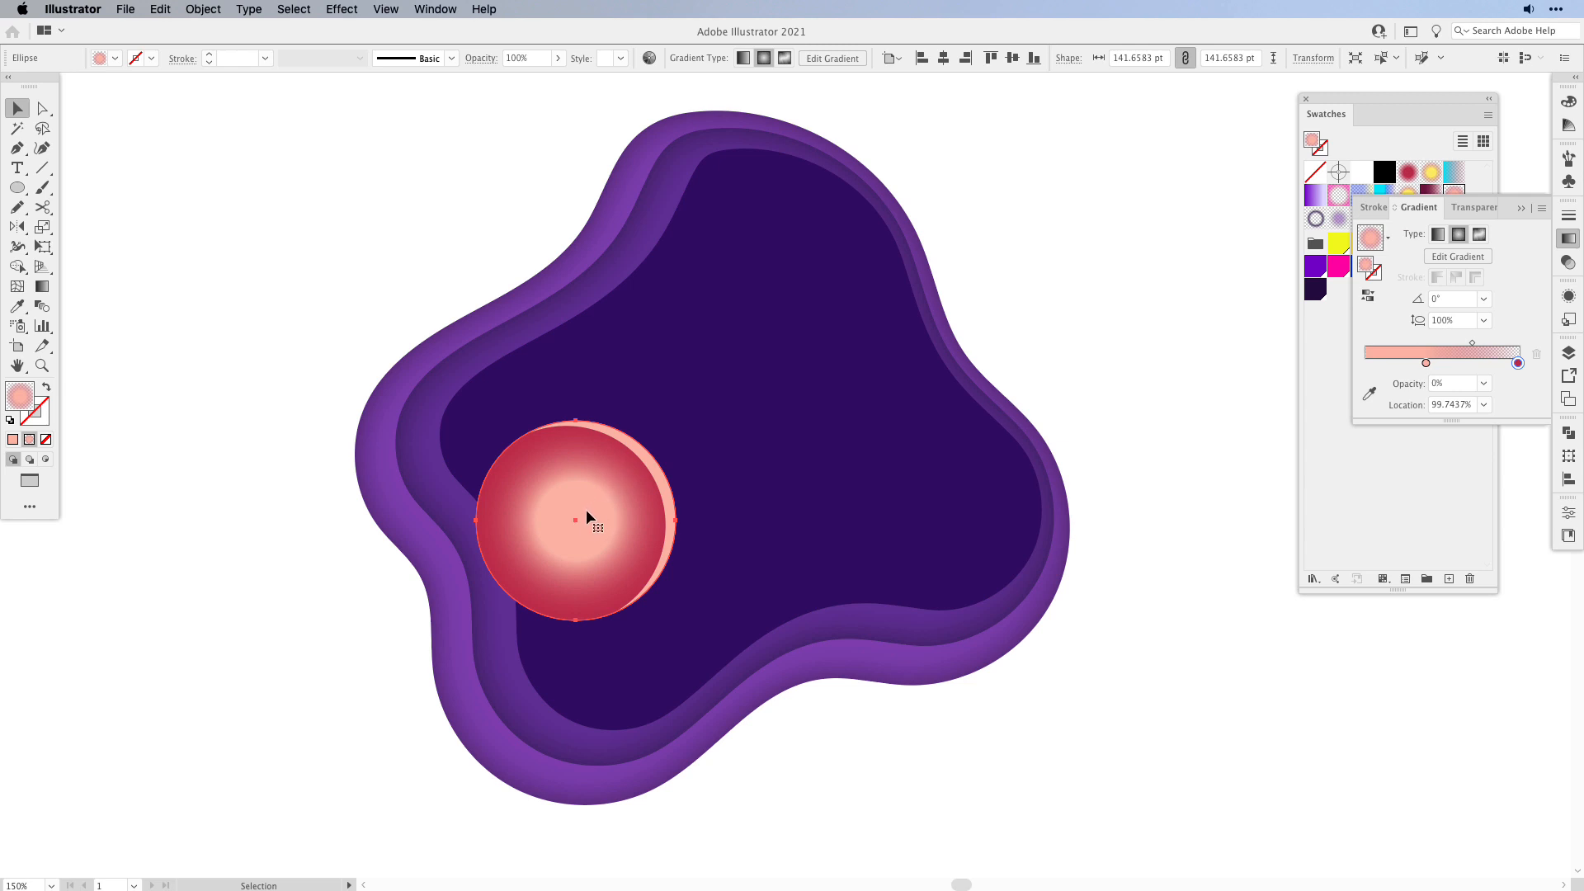
key("g")
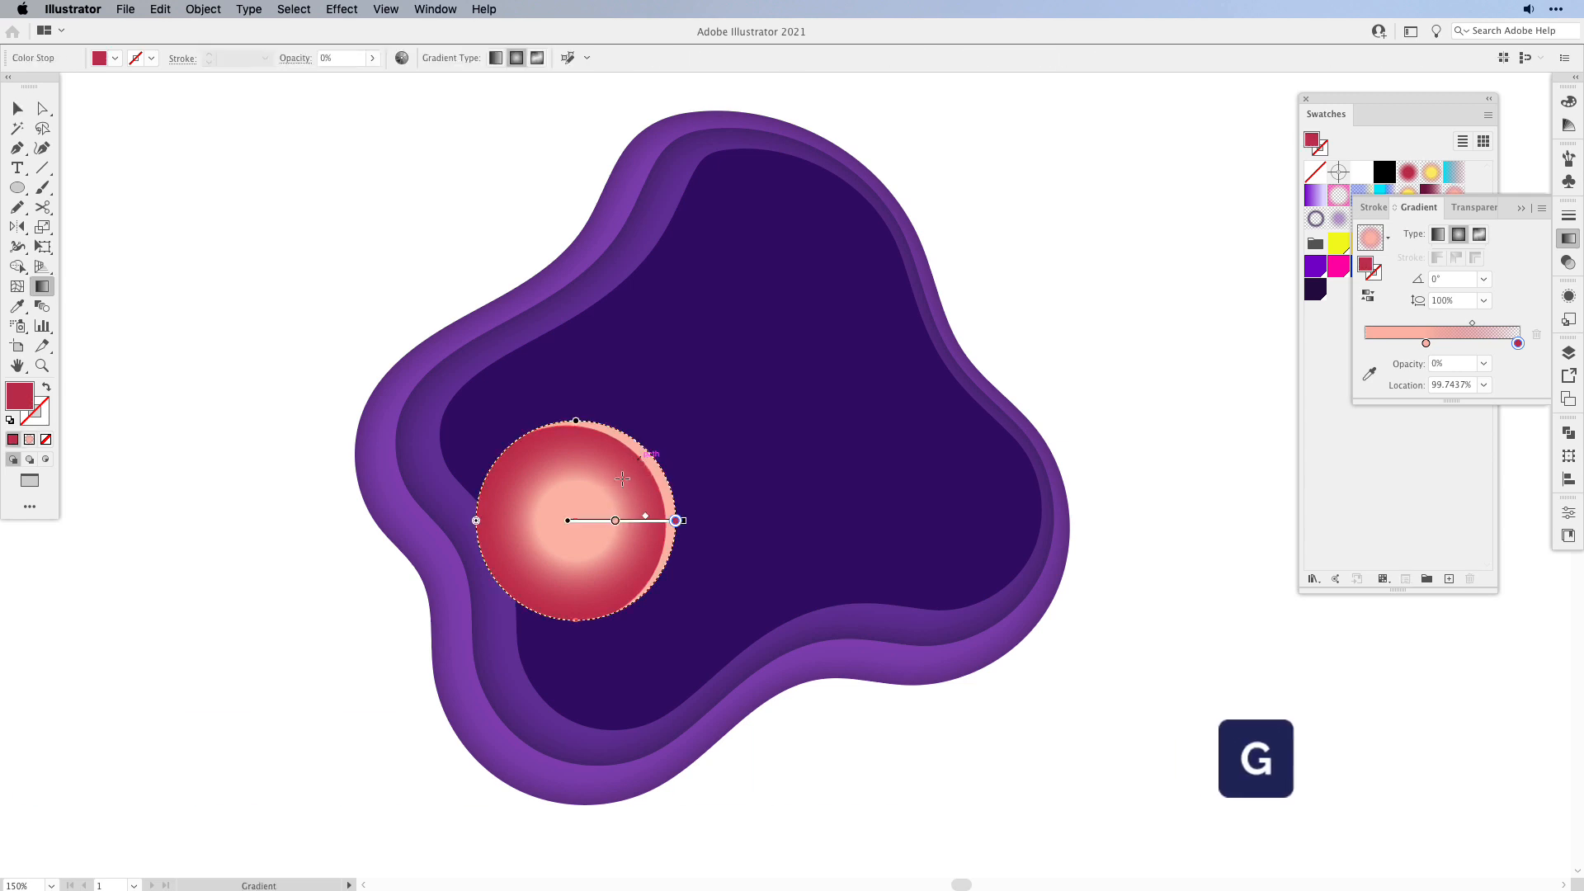
left_click_drag(747, 316, 500, 570)
left_click_drag(629, 436, 614, 458)
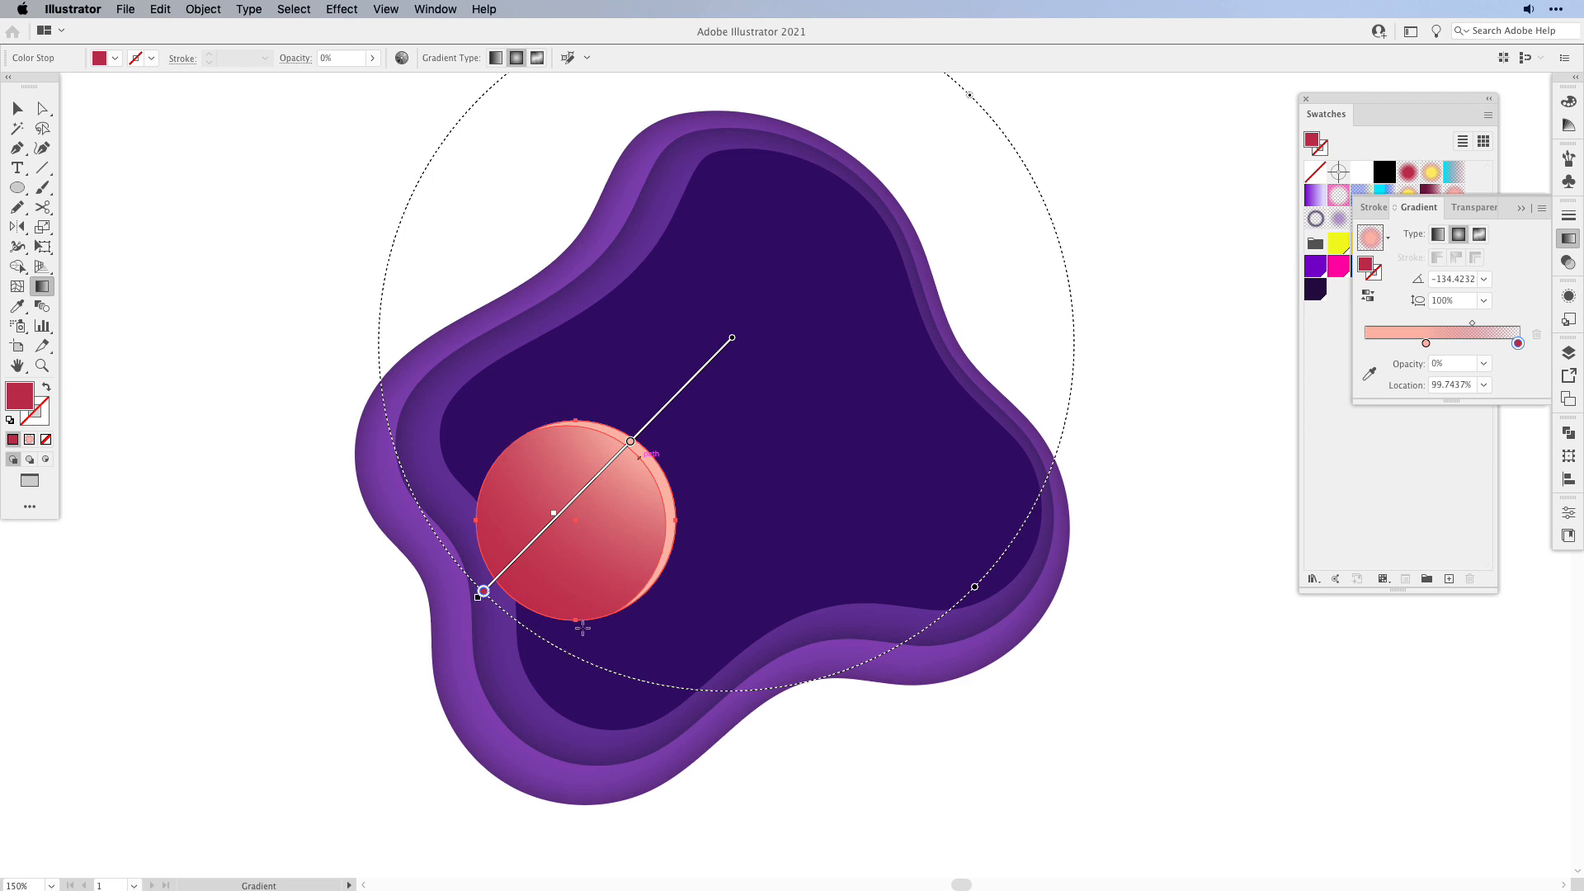
key("v")
left_click(1095, 447)
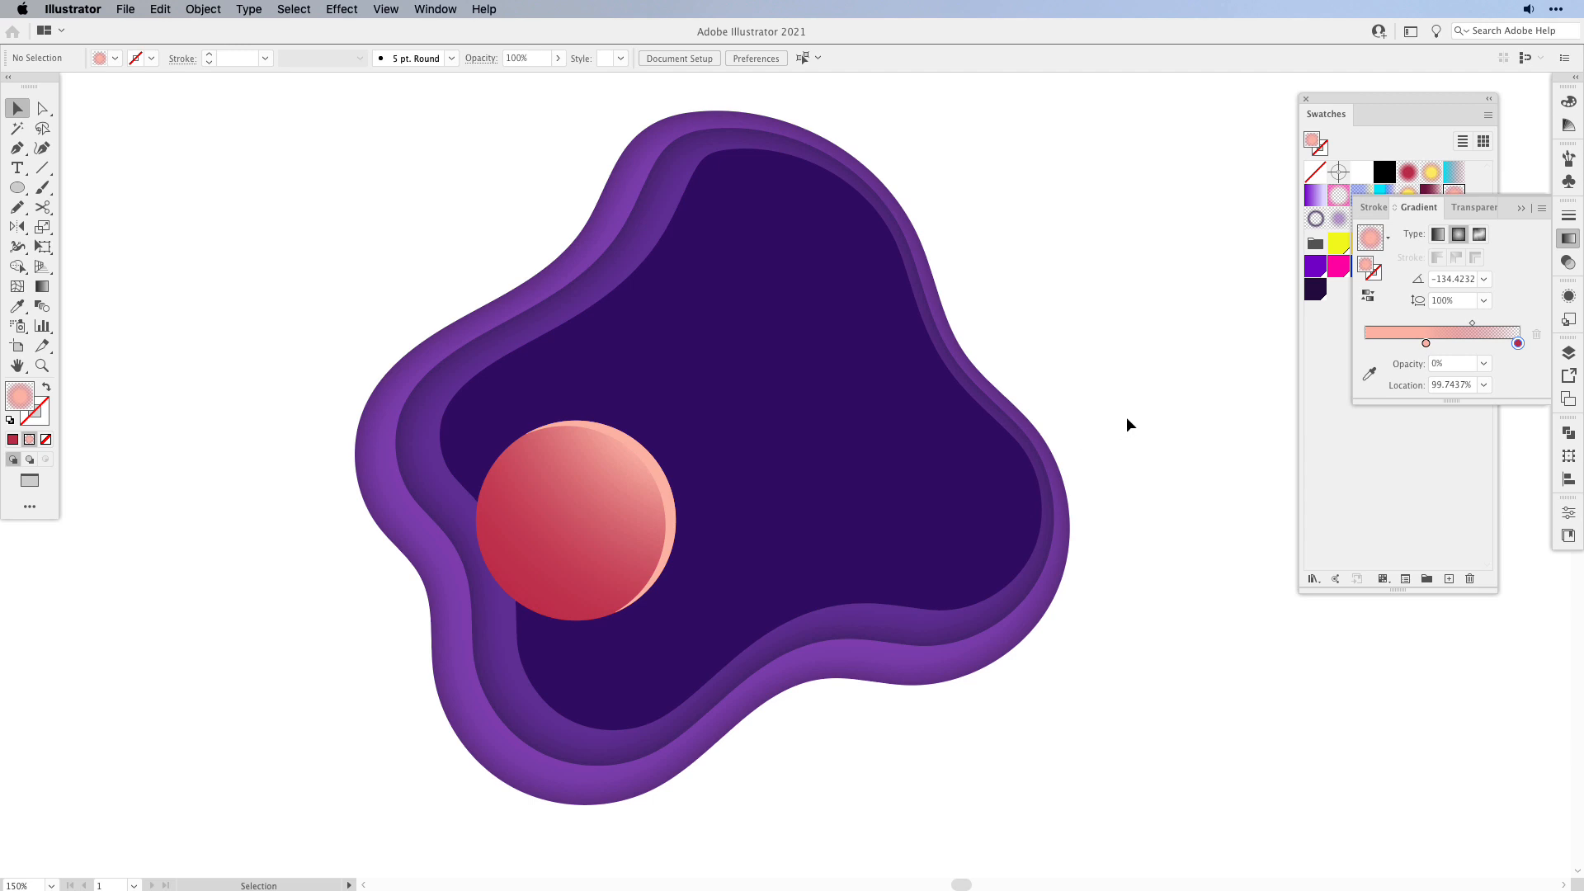
- Paste a copy of the gradient circle in front and fill it with the dark maroon linear gradient swatch
left_click(524, 549)
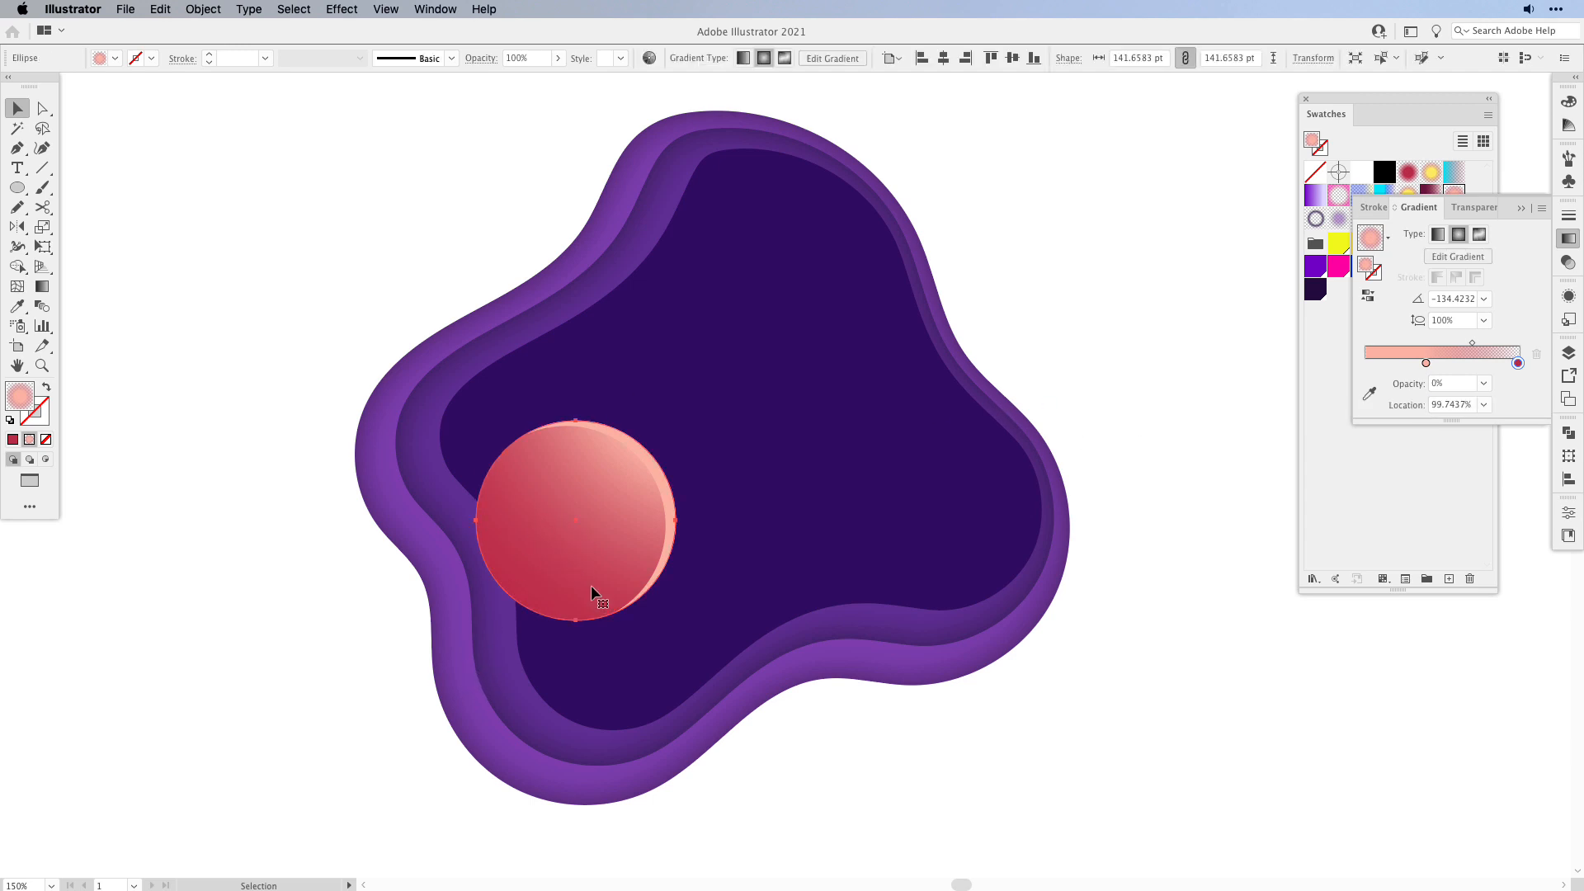
key("super+c")
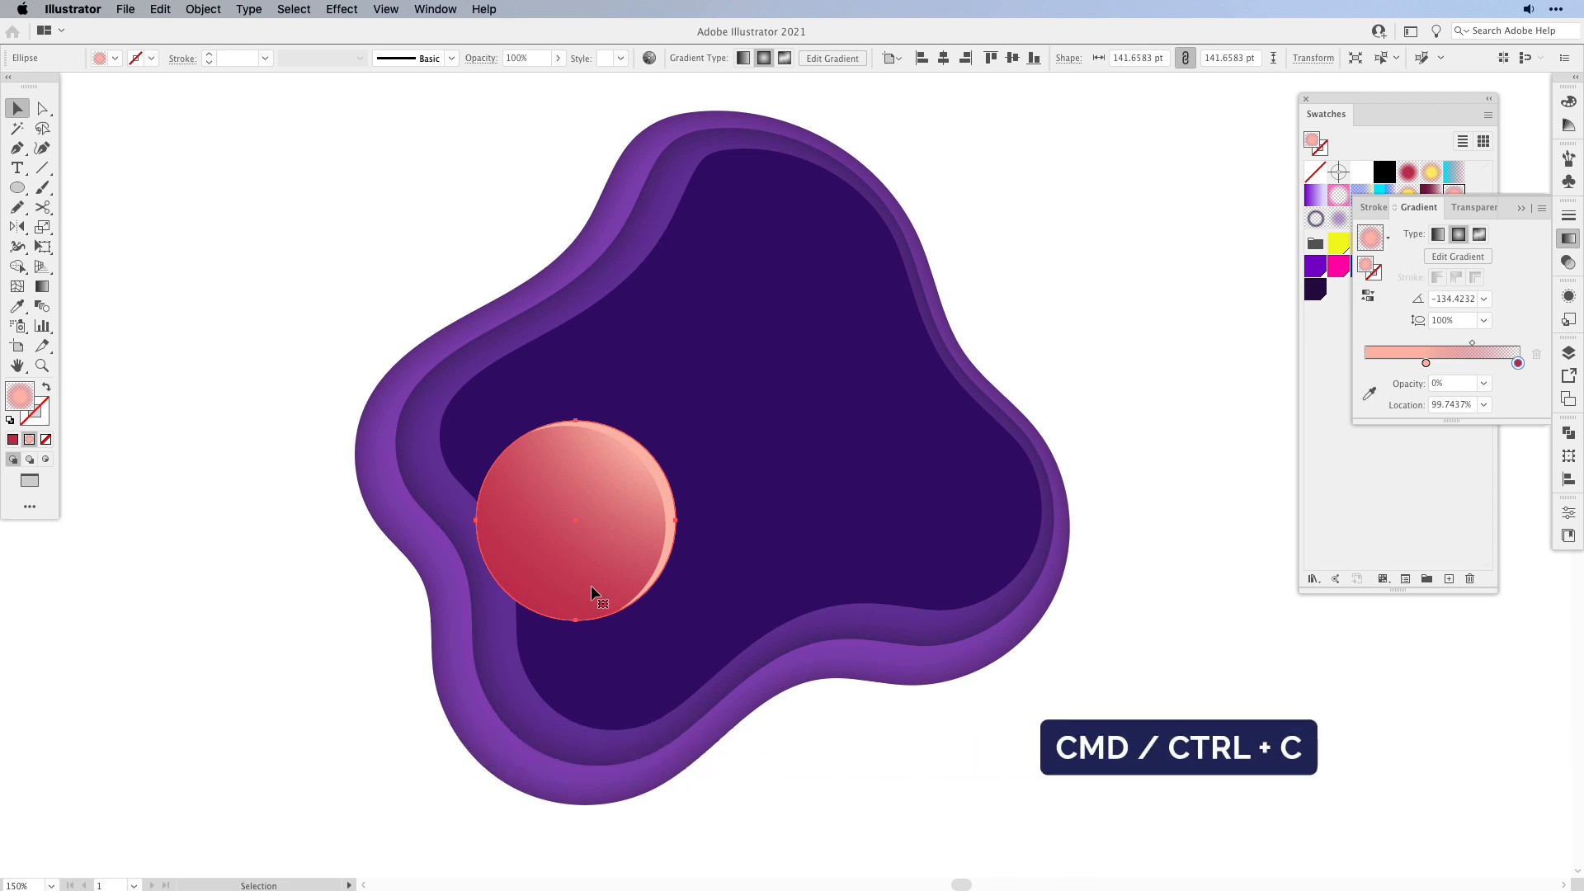
key("super+f")
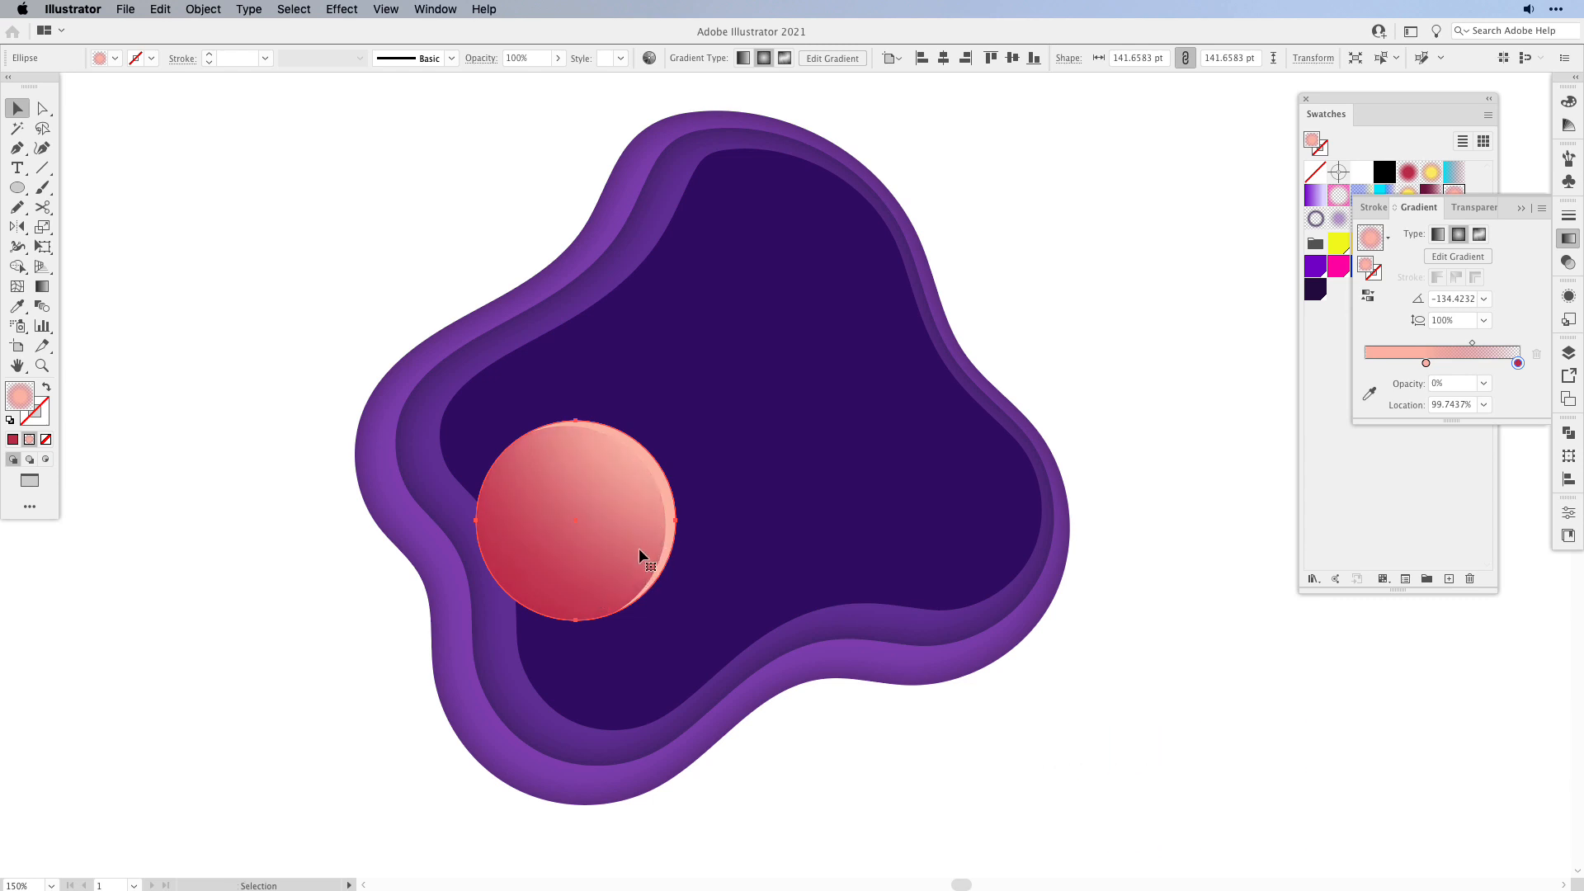
left_click(1332, 373)
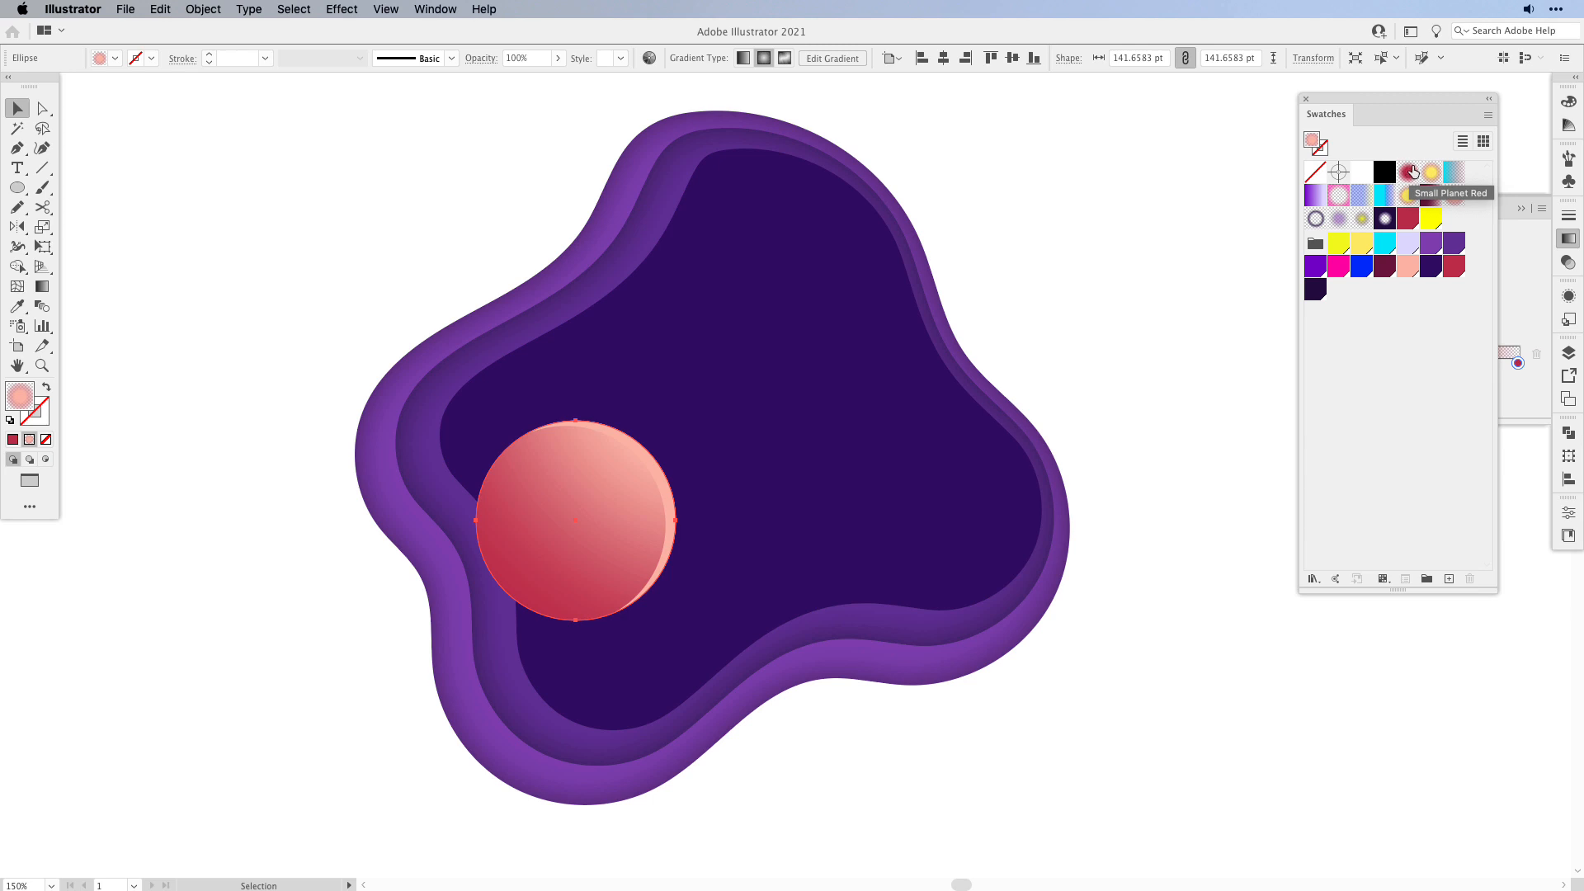
left_click(1431, 196)
left_click(1524, 272)
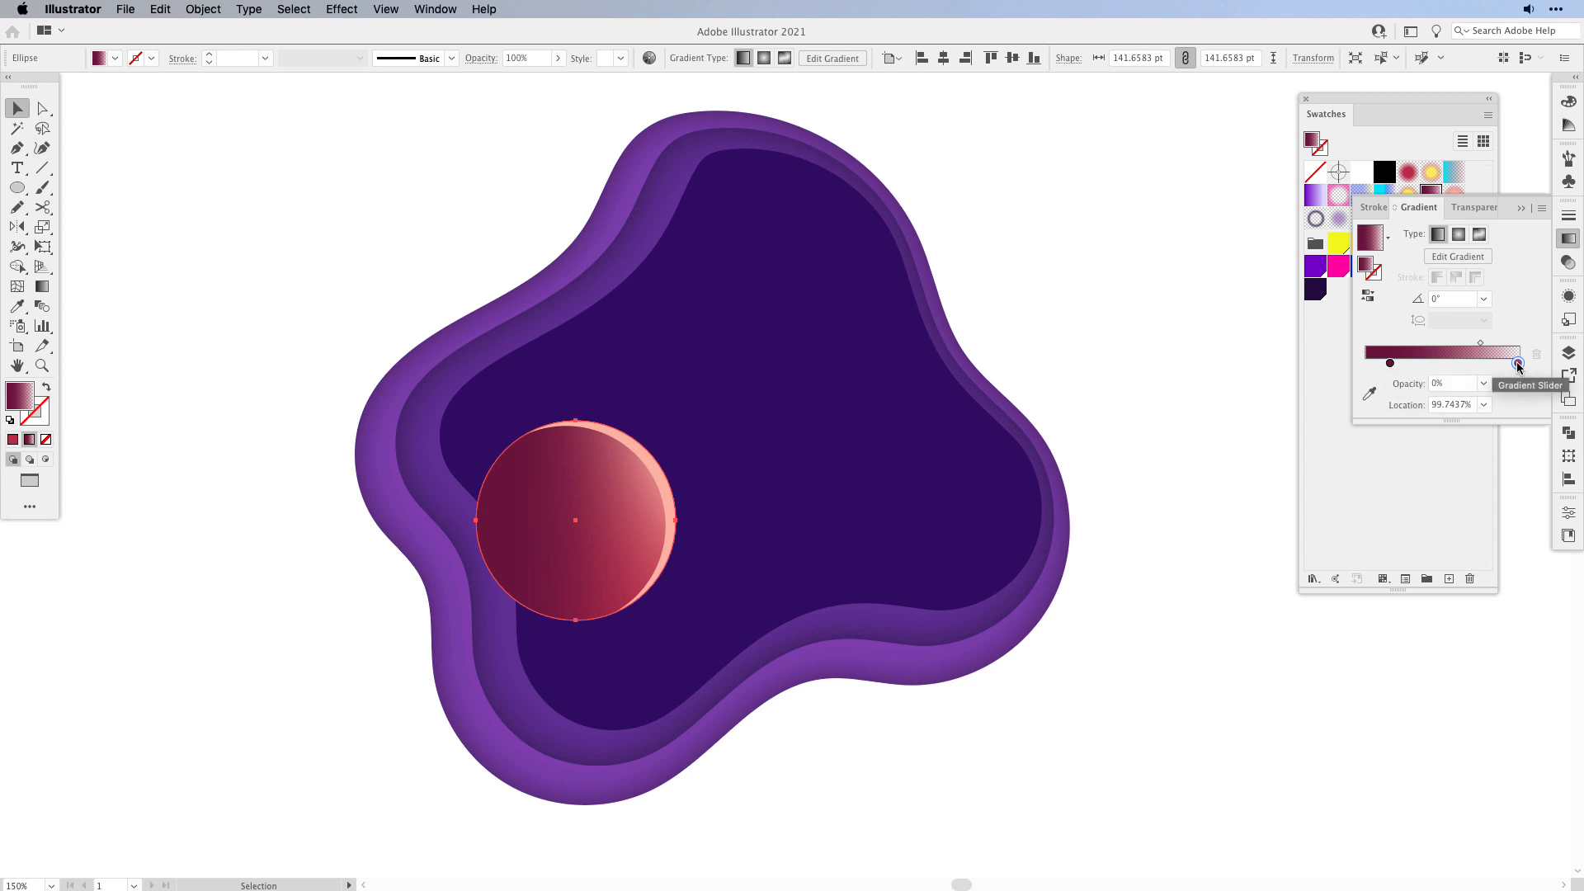
left_click(1390, 364)
- Redirect the maroon gradient at about 34° so it darkens the planet's lower left and fades toward the upper right
key("g")
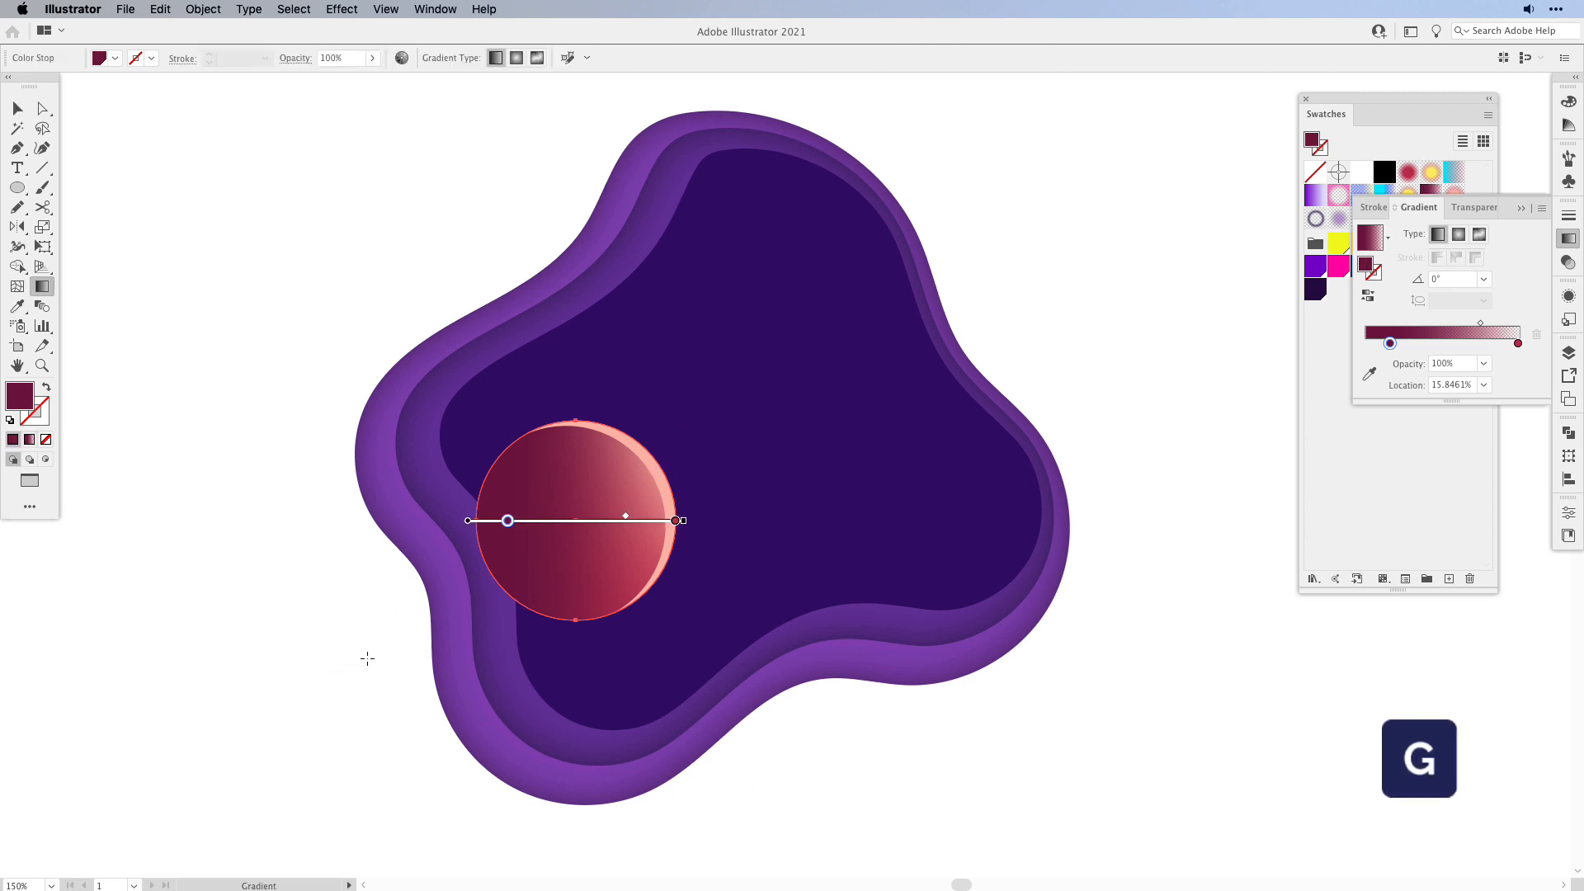
mouse_move(377, 653)
left_mouse_down()
mouse_move(661, 463)
mouse_move(599, 505)
left_mouse_up()
left_click_drag(421, 623, 441, 616)
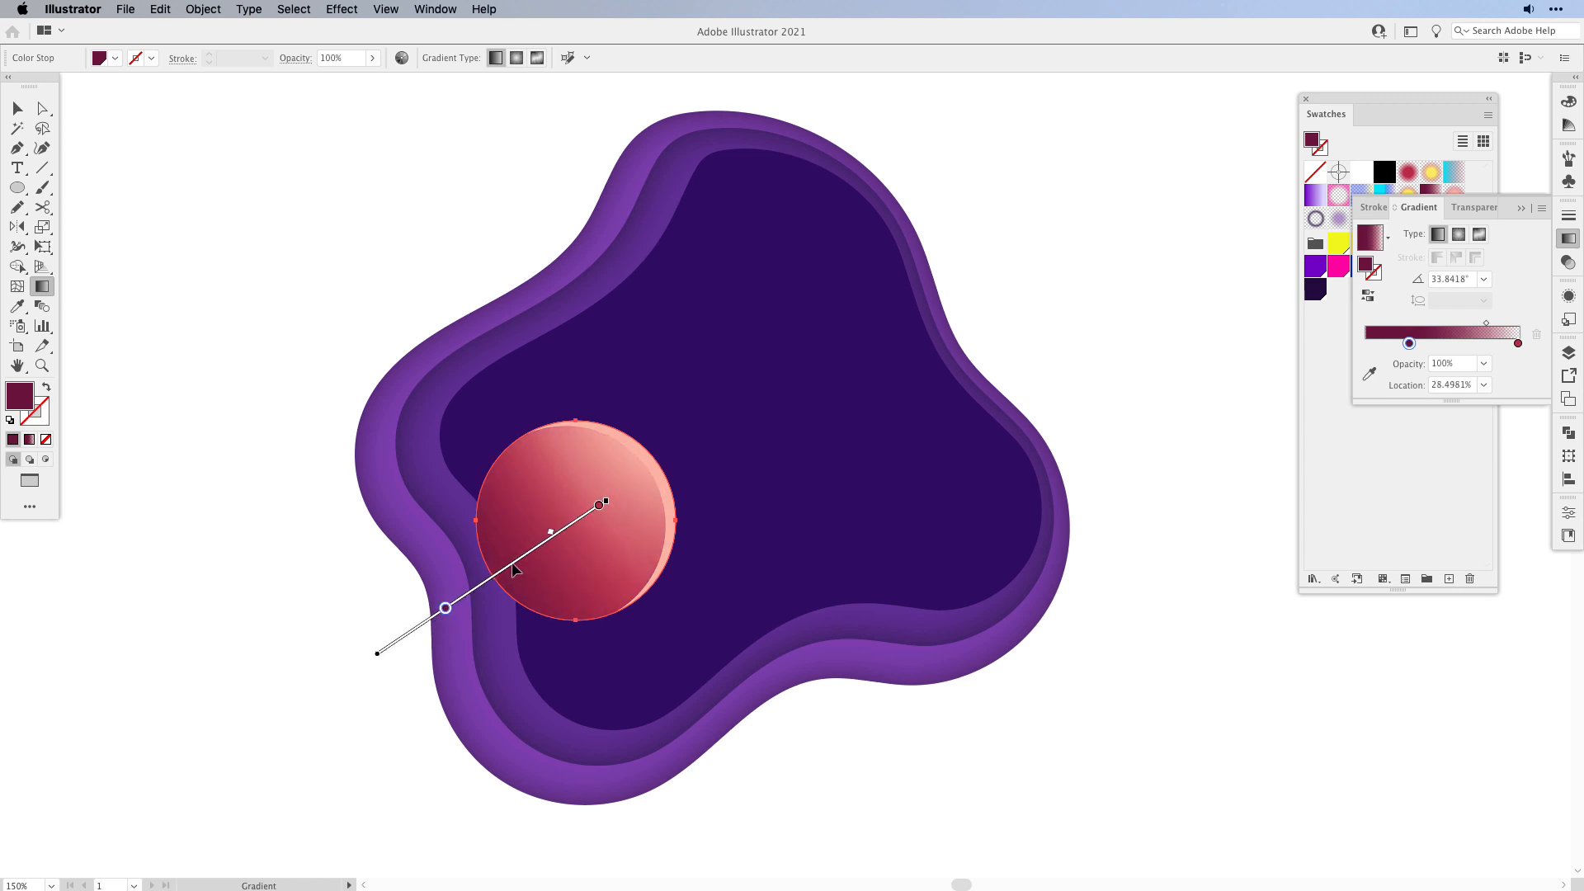
left_click_drag(512, 563, 540, 553)
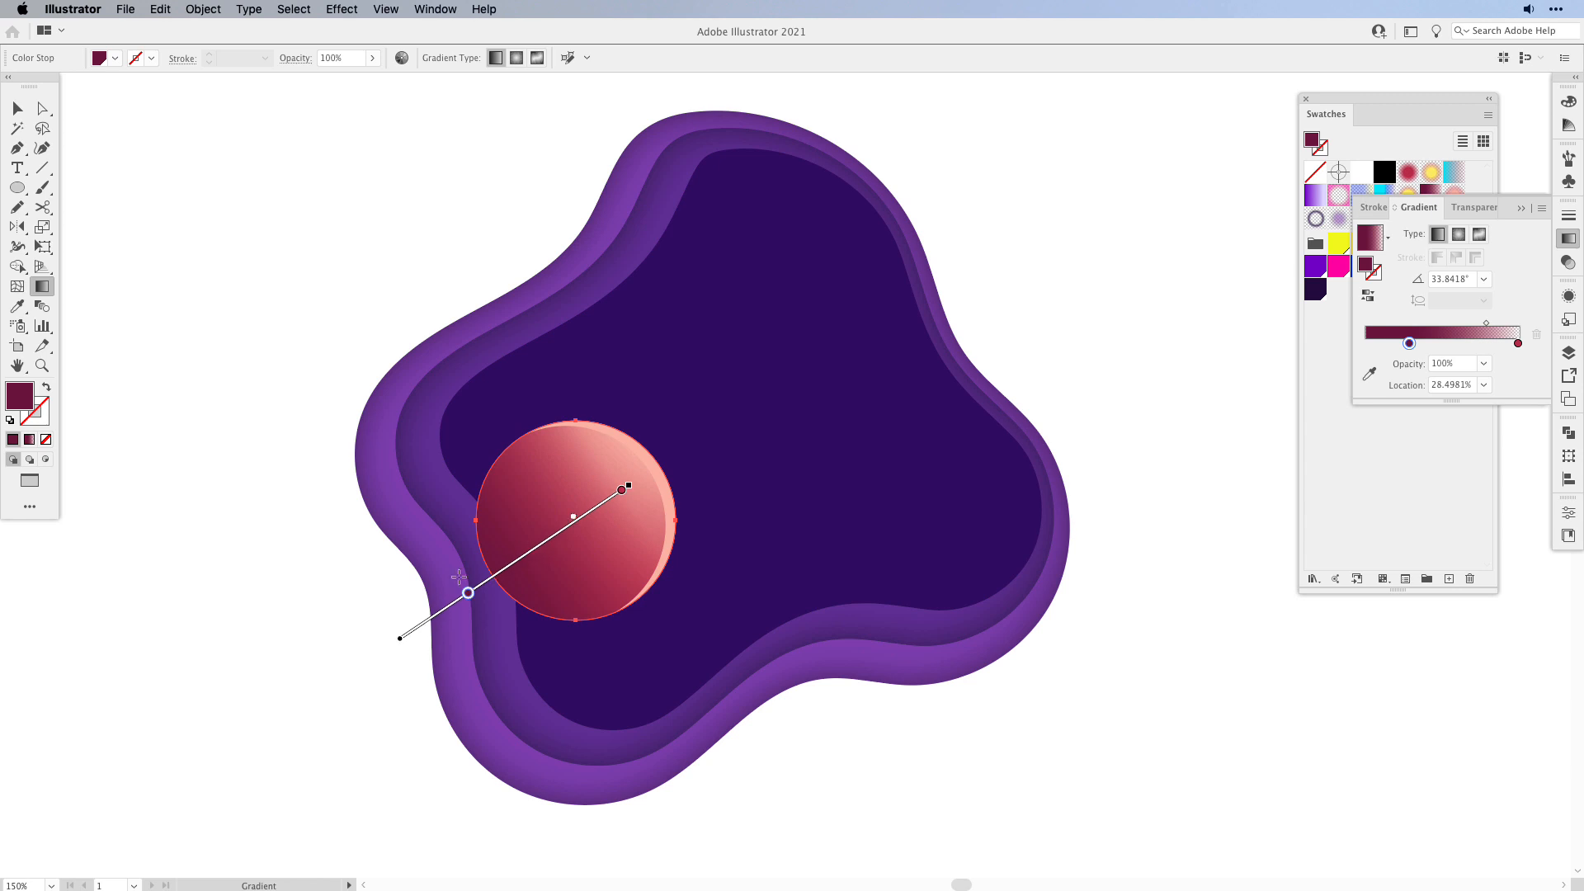
key("v")
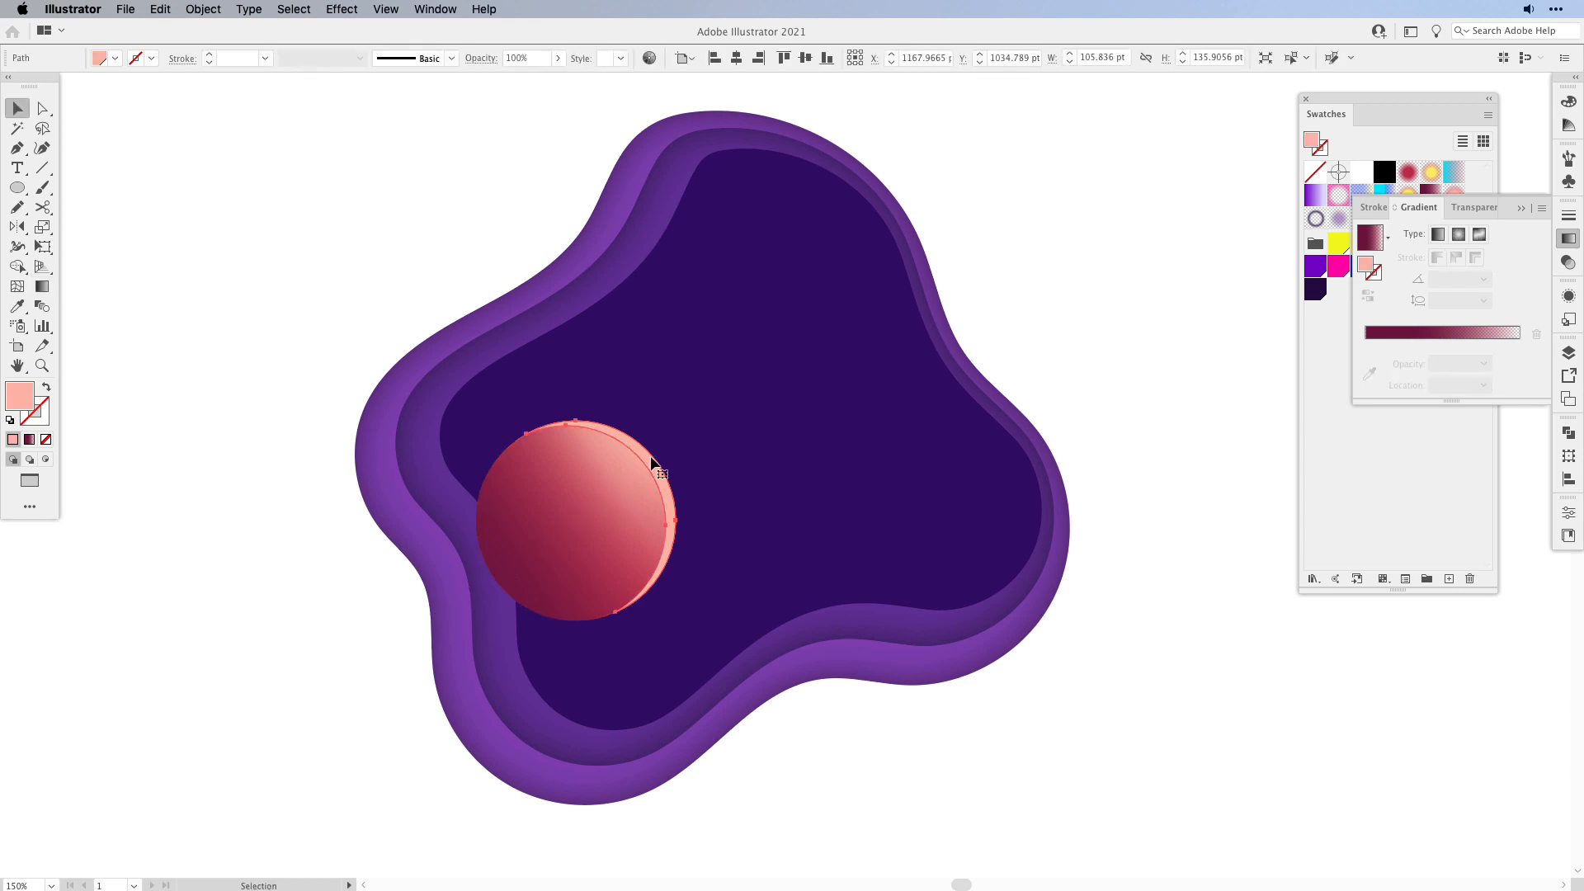
left_click(269, 686)
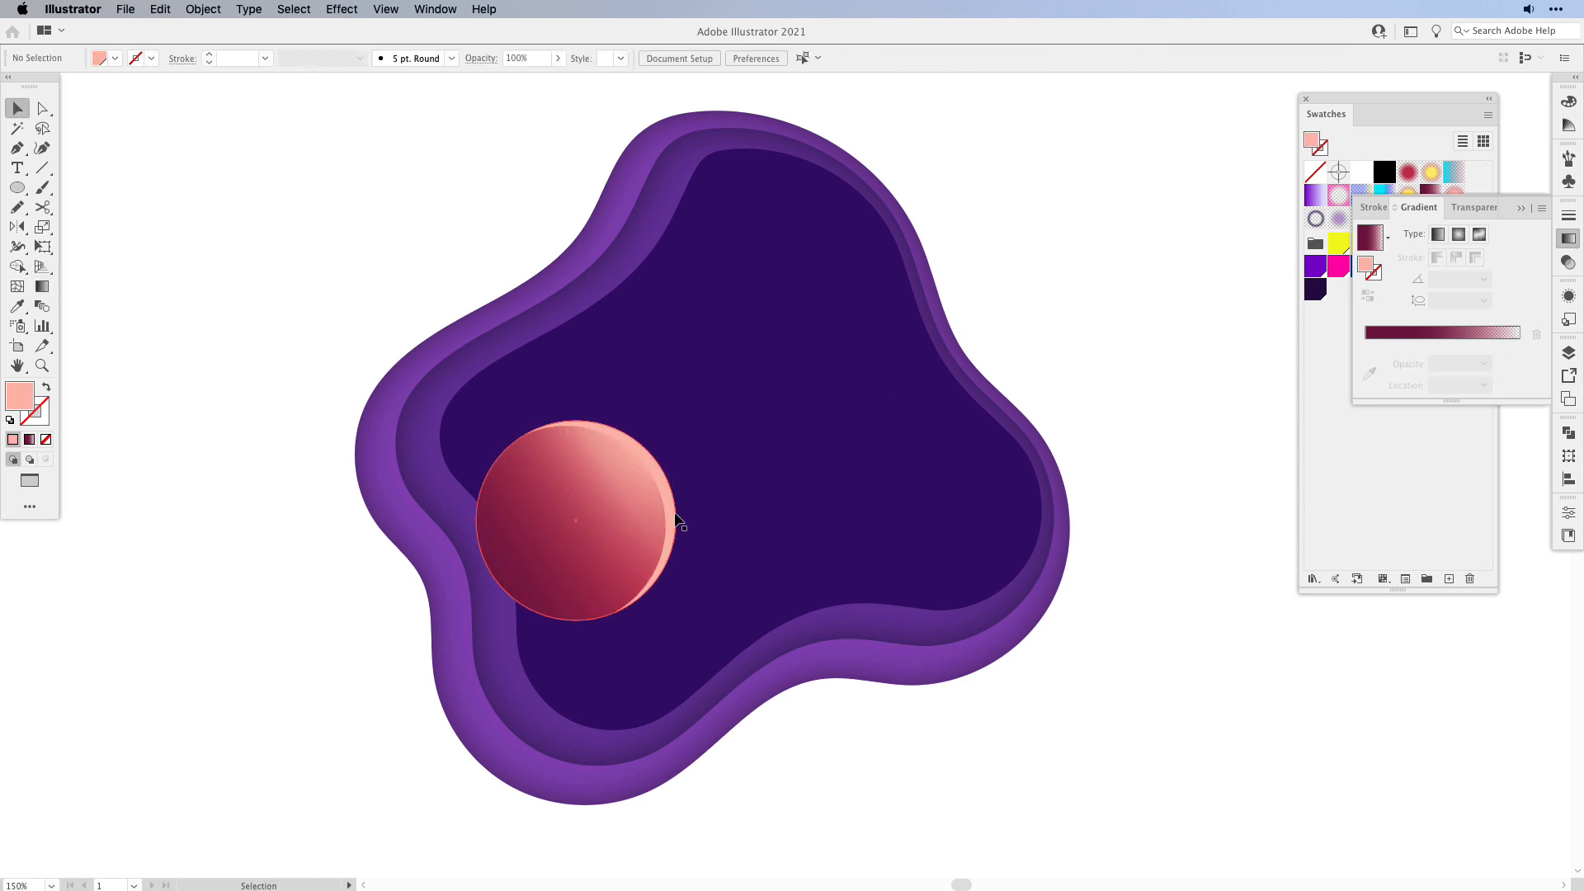
- Expand the planet layer and reorder the crescent path below both gradient ellipses, directly above the solid red ellipse
left_click(646, 459)
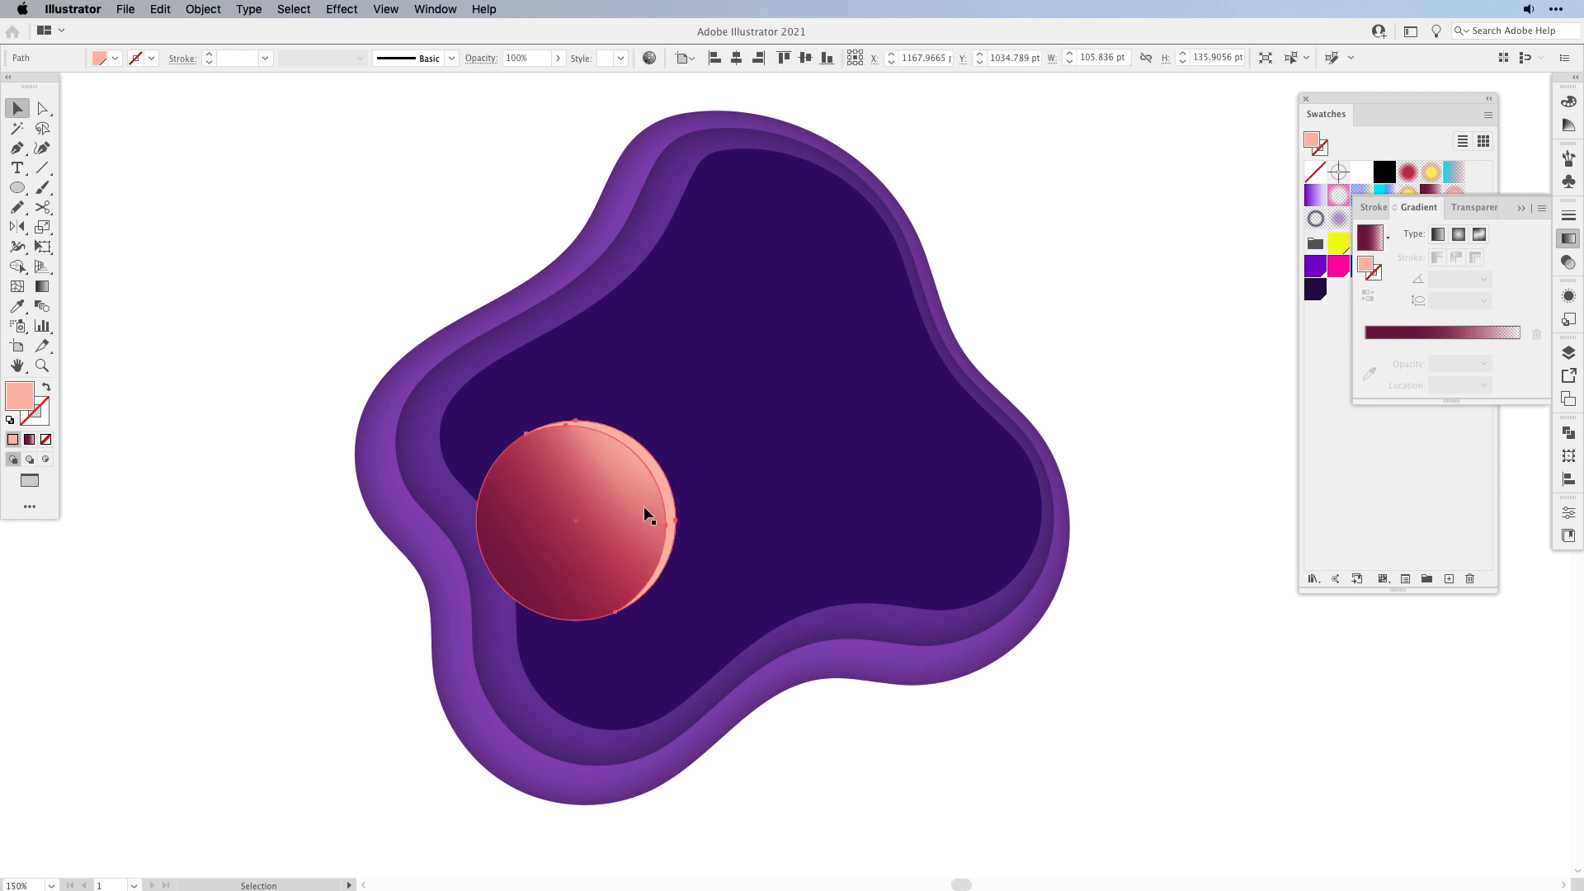
left_click(1567, 354)
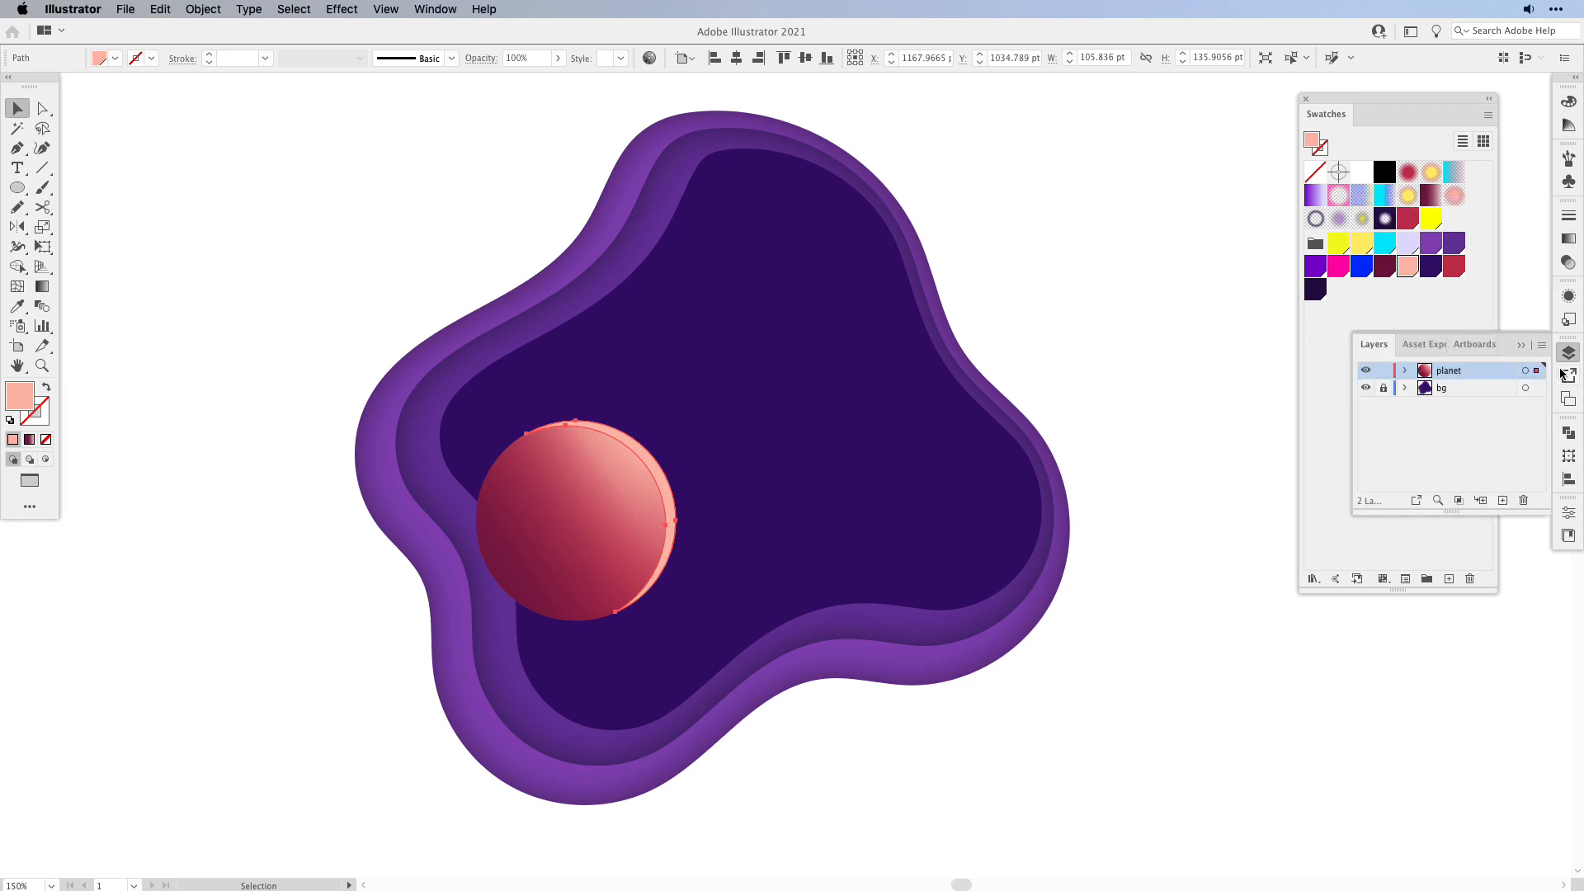
left_click(1405, 372)
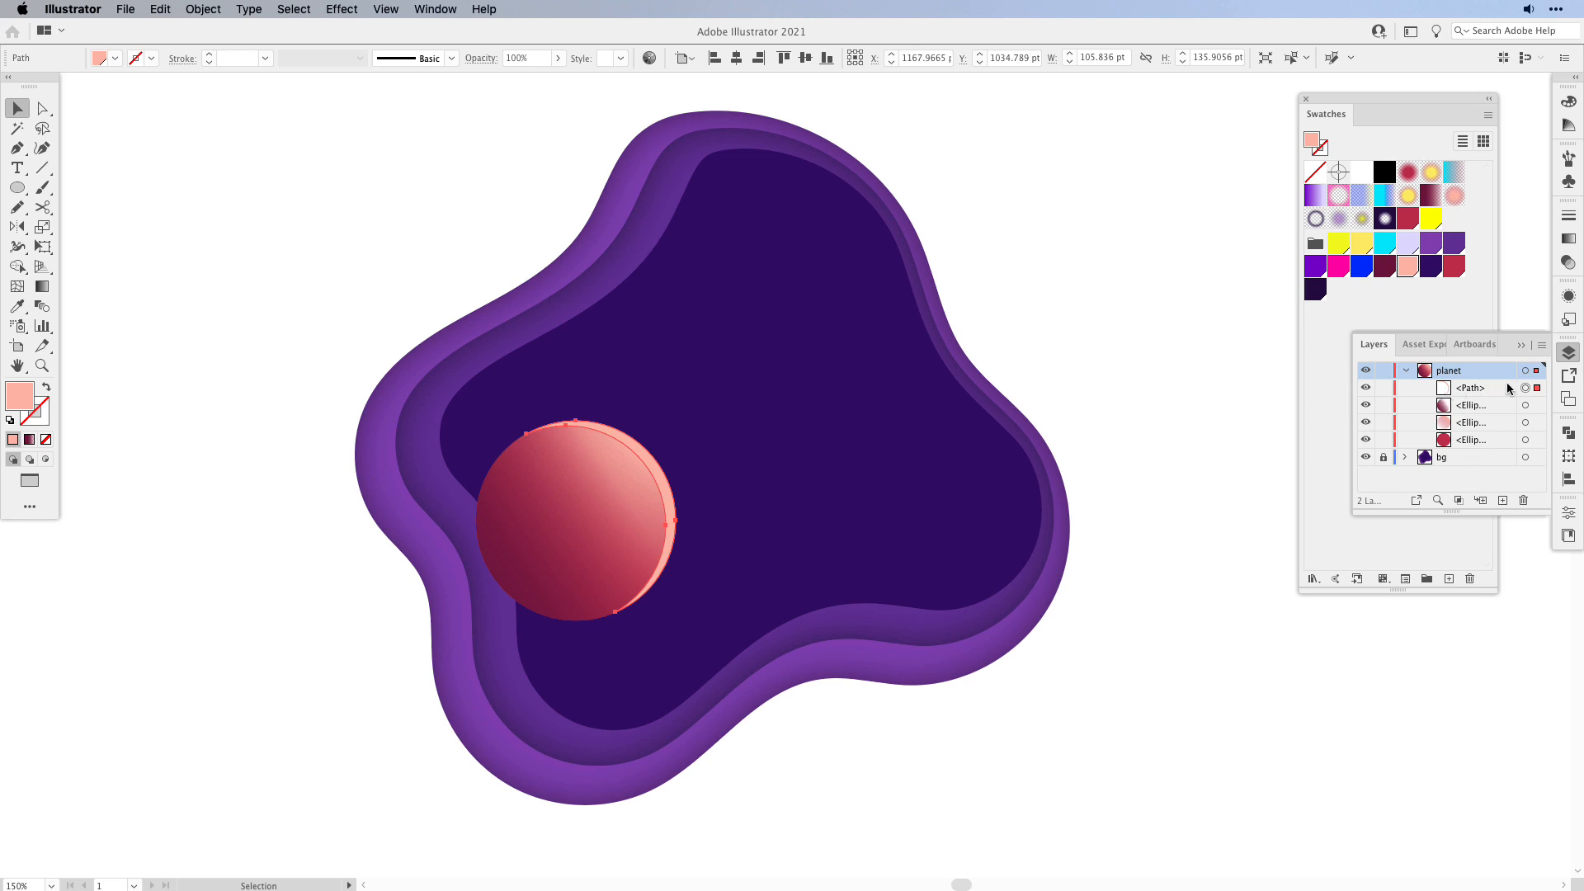
left_click_drag(1502, 390, 1470, 447)
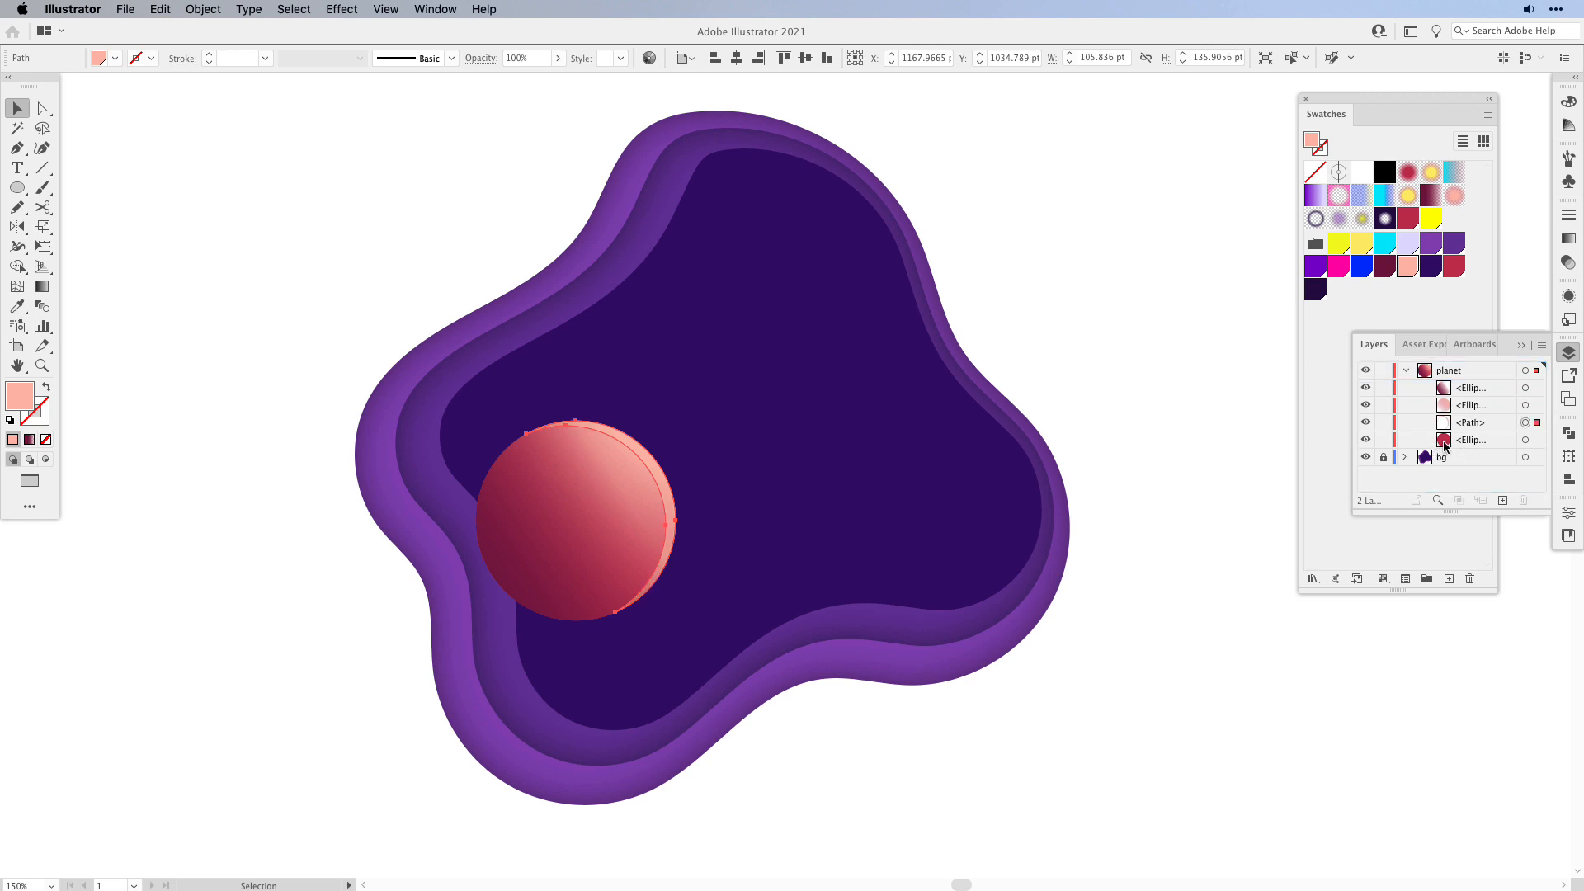
key("super+shift+a")
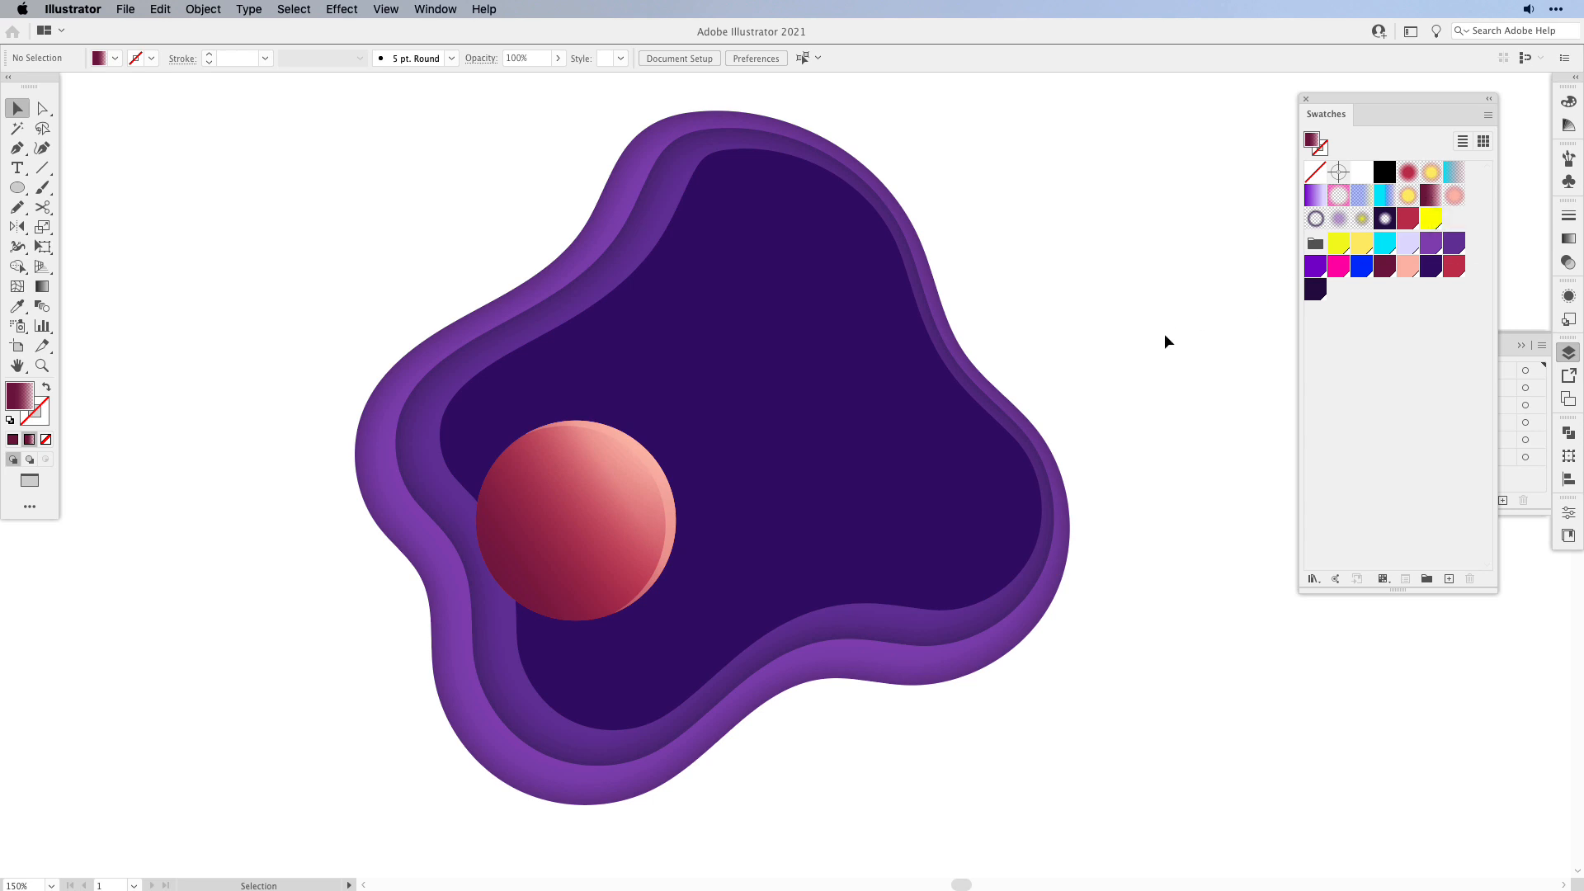
- Draw a freehand claw-shaped stripe path with the Pencil over the planet in the maroon linear gradient and shift it slightly toward the upper right
left_click(1429, 198)
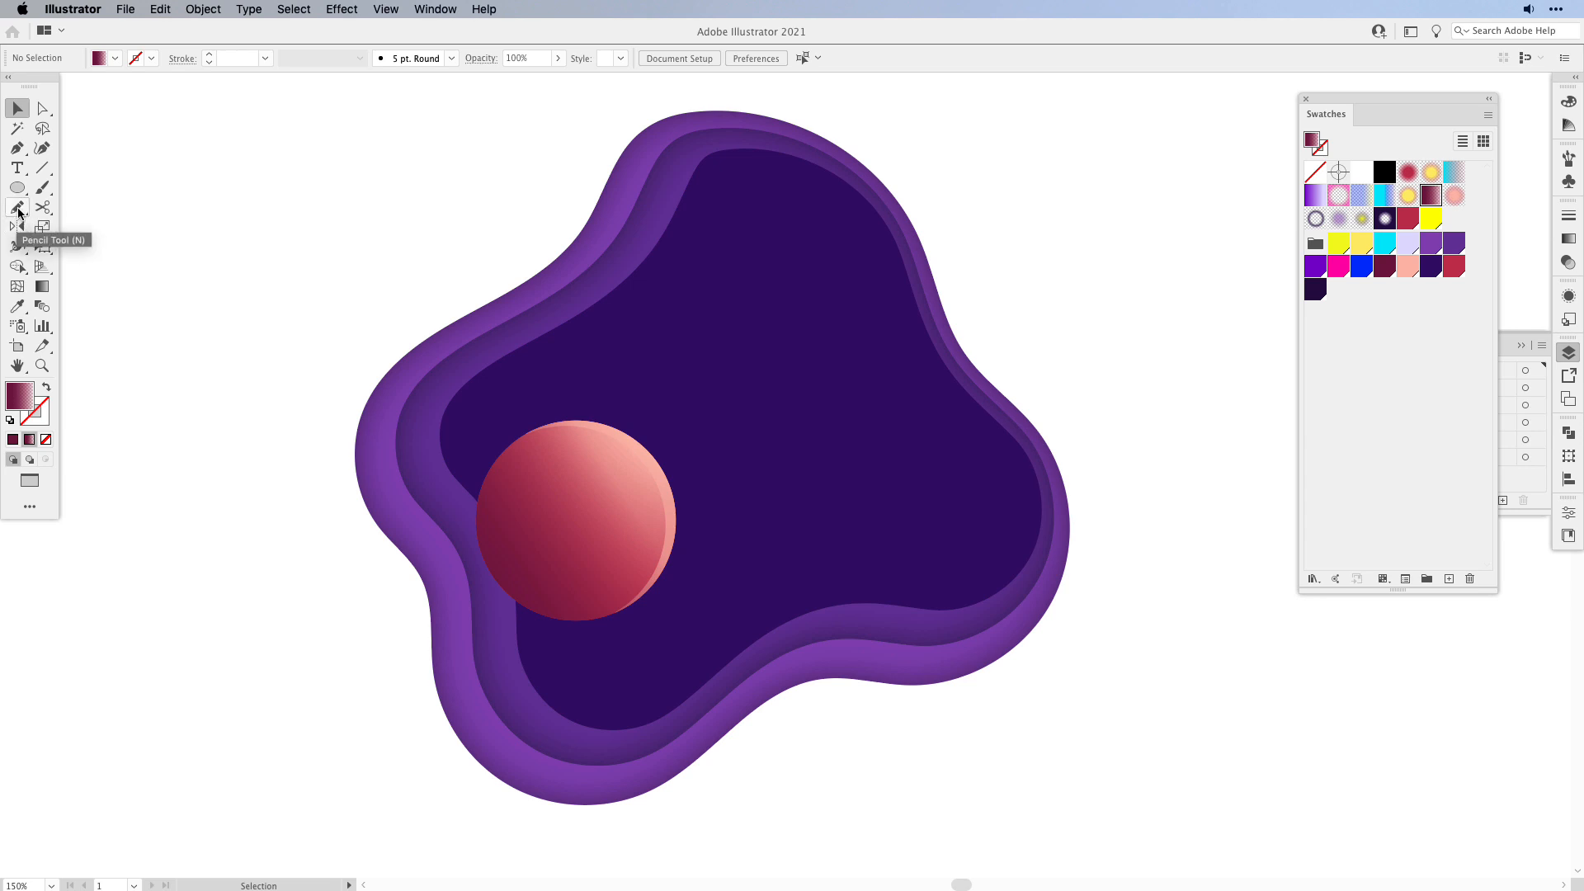
left_click(17, 210)
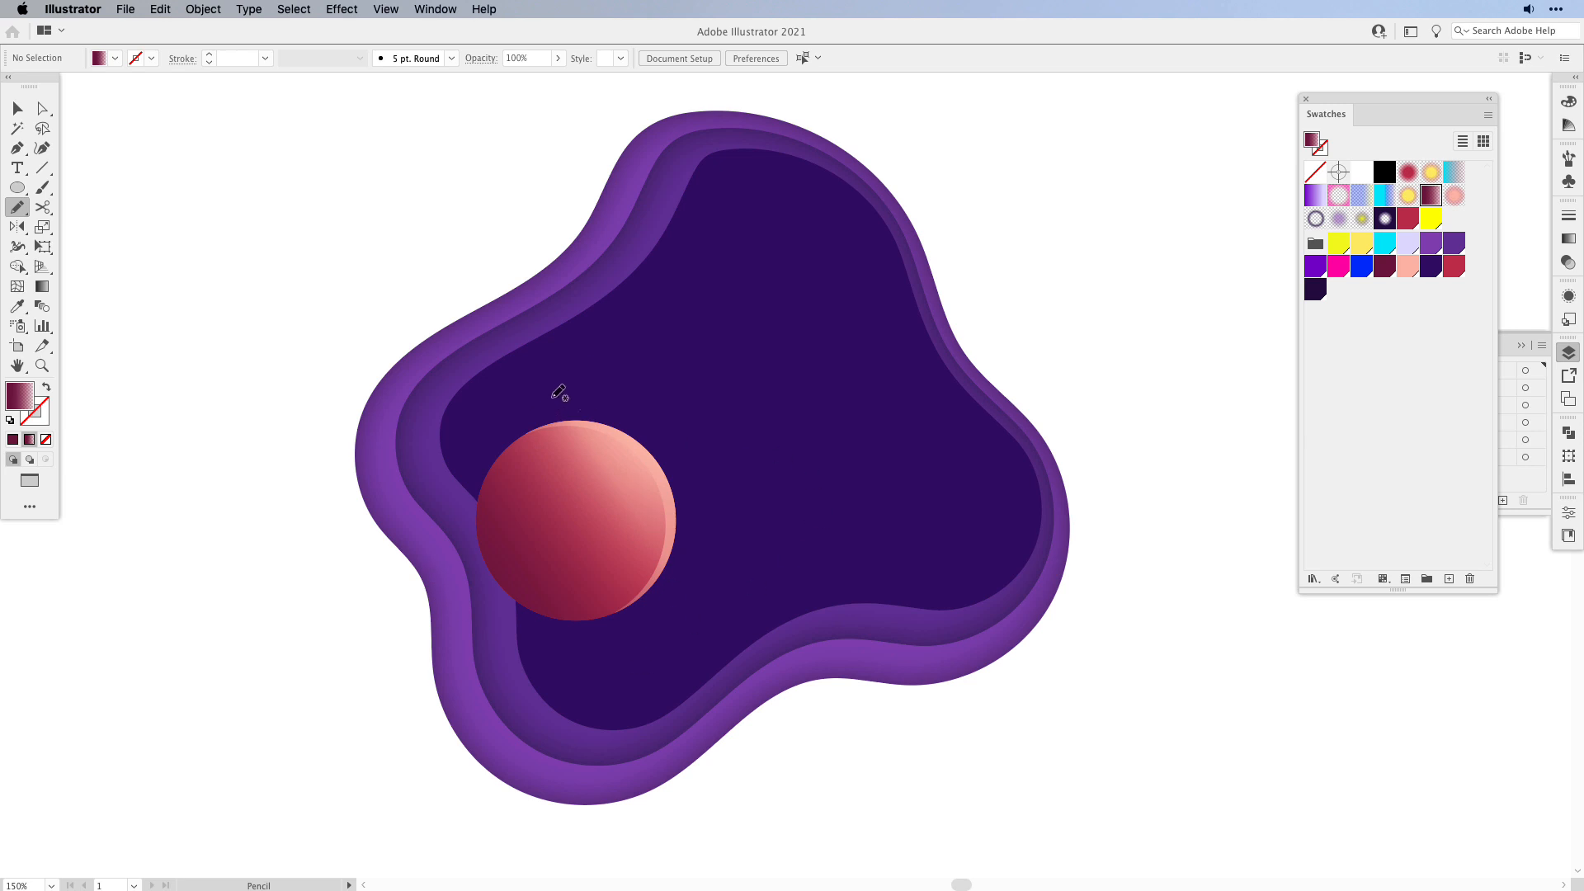
mouse_move(569, 396)
left_mouse_down()
mouse_move(613, 411)
mouse_move(542, 446)
mouse_move(452, 536)
mouse_move(654, 448)
mouse_move(647, 479)
mouse_move(475, 566)
mouse_move(491, 577)
mouse_move(654, 510)
mouse_move(675, 516)
mouse_move(510, 608)
mouse_move(535, 619)
mouse_move(685, 562)
mouse_move(596, 634)
mouse_move(534, 645)
mouse_move(436, 589)
mouse_move(427, 540)
mouse_move(464, 468)
mouse_move(574, 394)
left_mouse_up()
key("v")
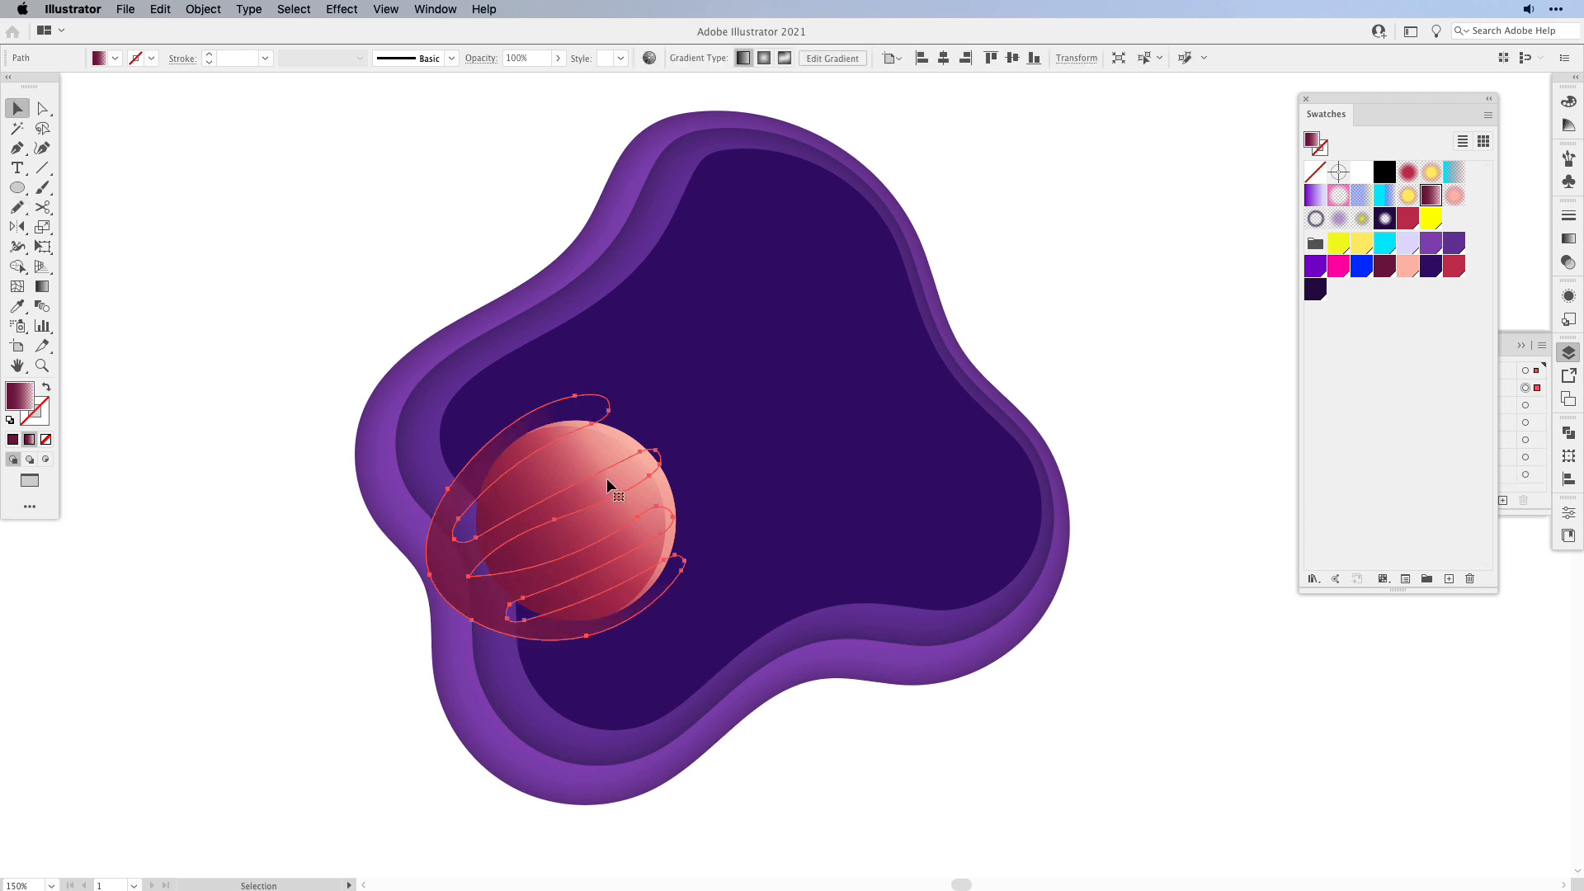
left_click_drag(606, 477, 613, 470)
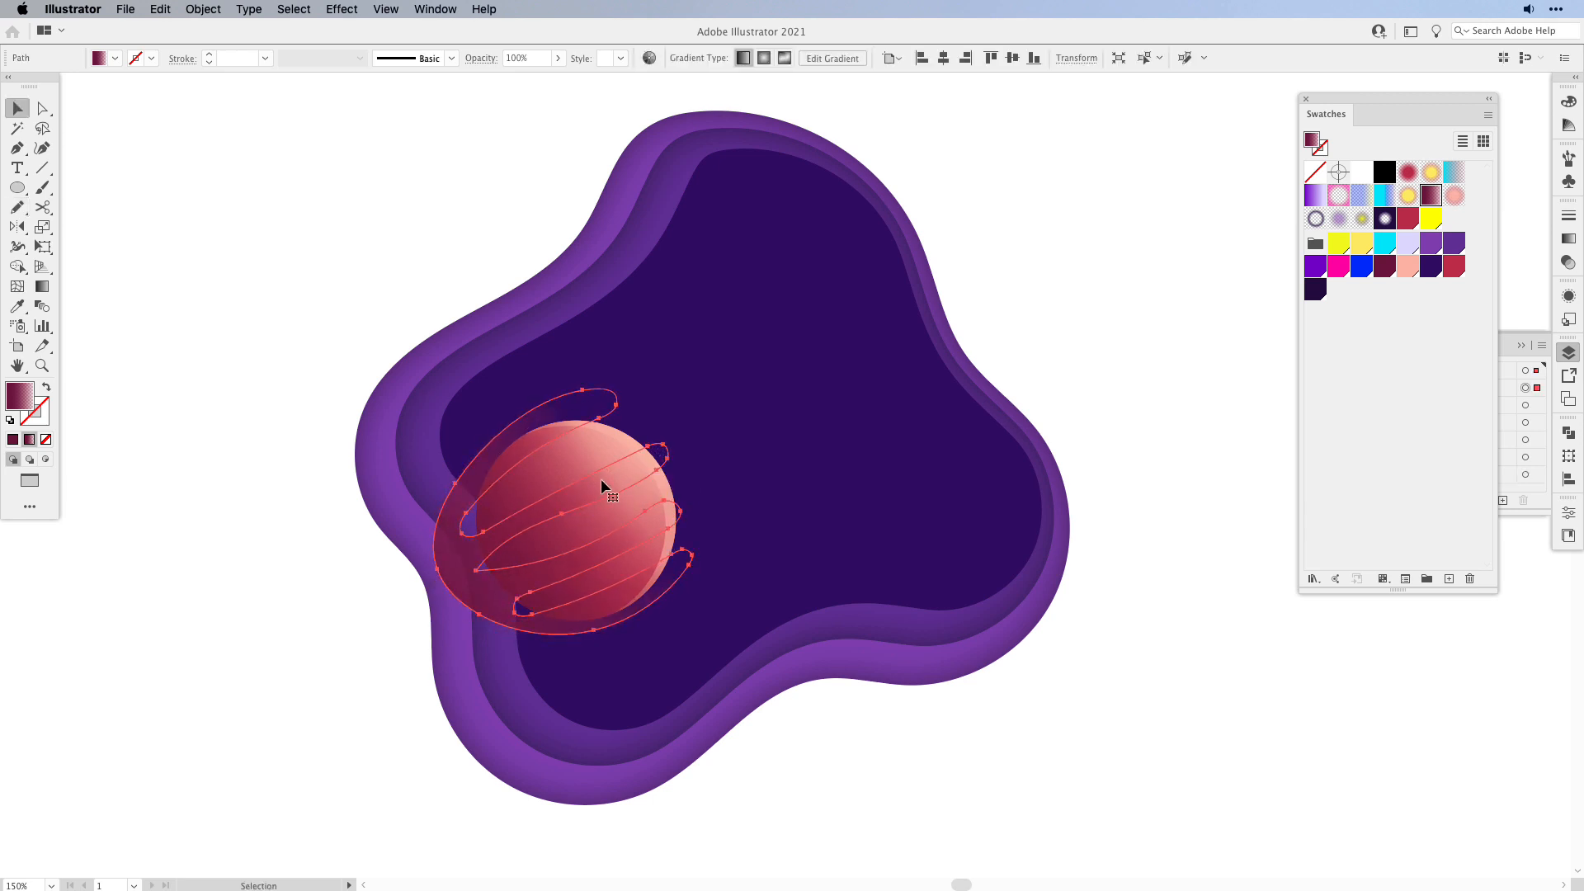
- Round the sharp inner anchor between two stripes at the planet's lower left to about 4.4 pt and check the corner widget's visibility option
key("a")
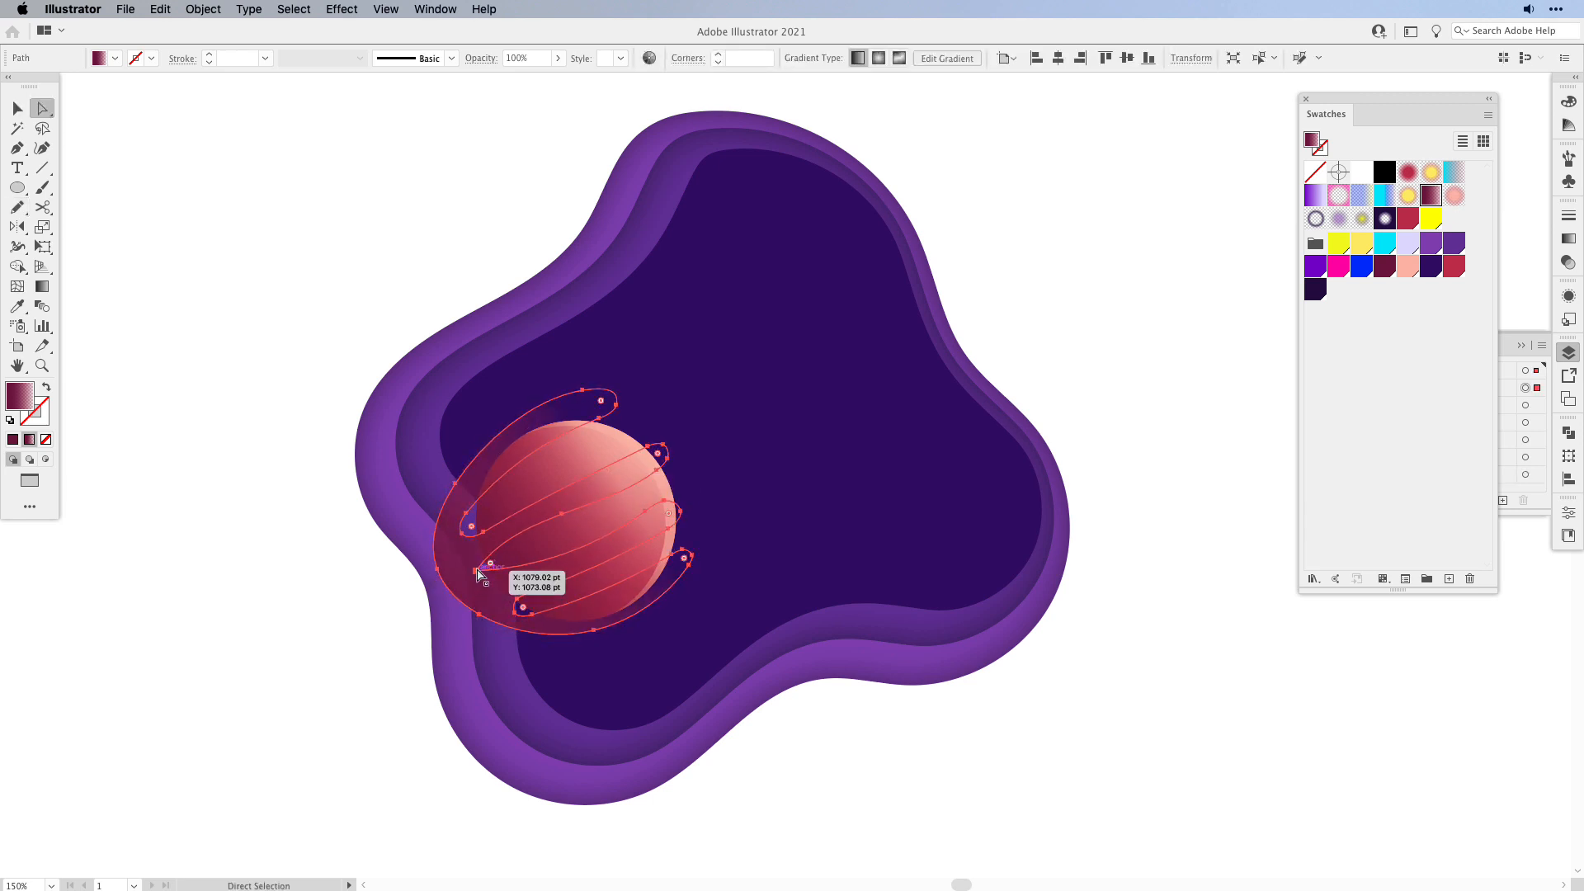
left_click(477, 573)
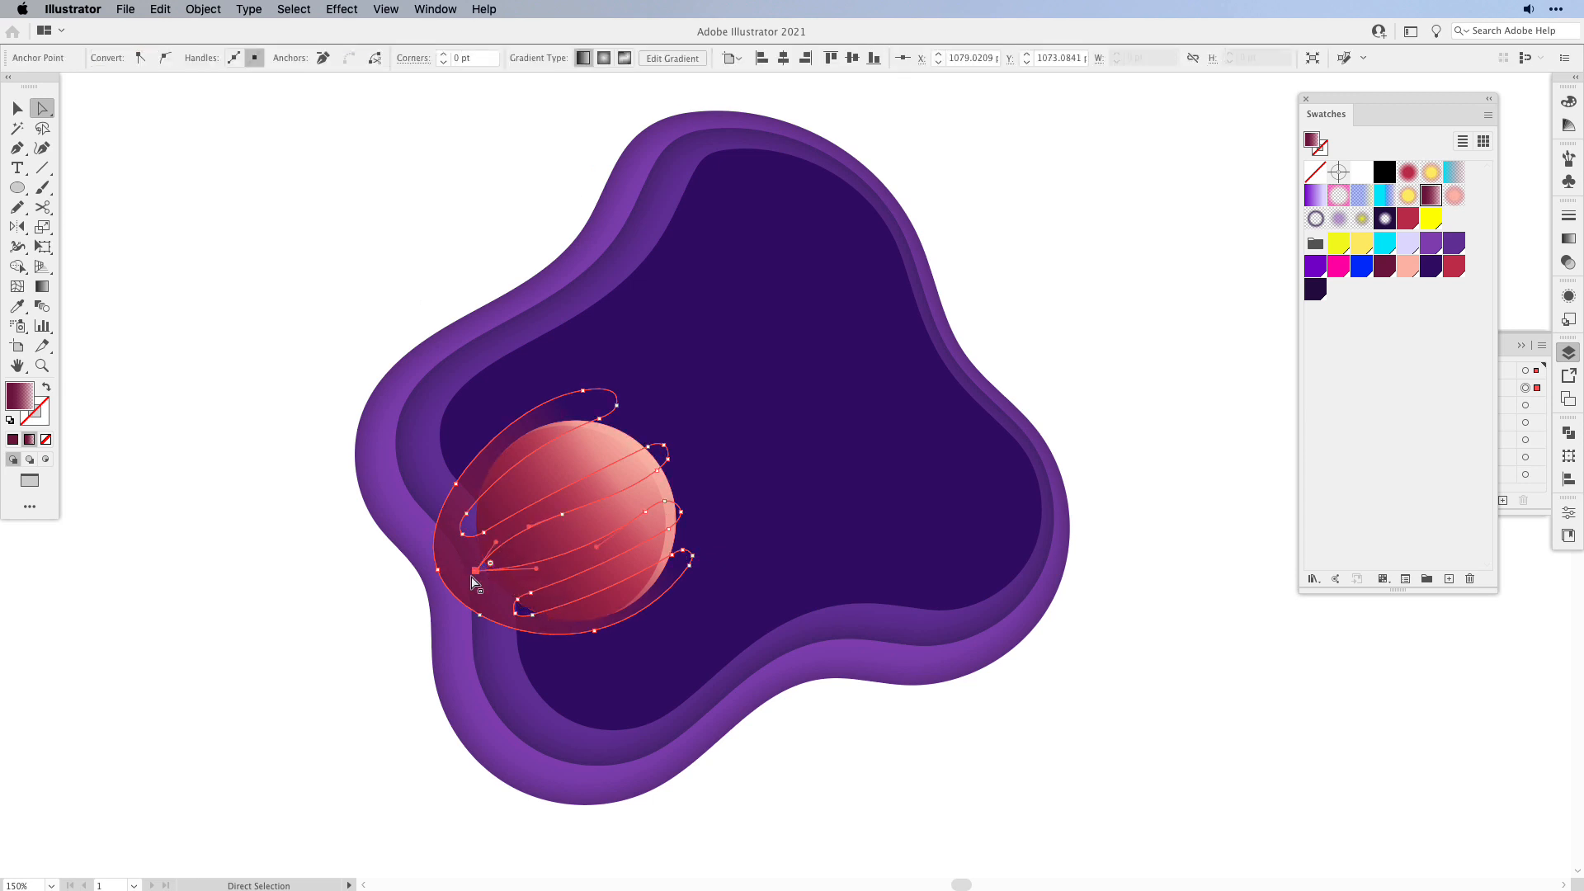
left_click_drag(490, 564, 490, 568)
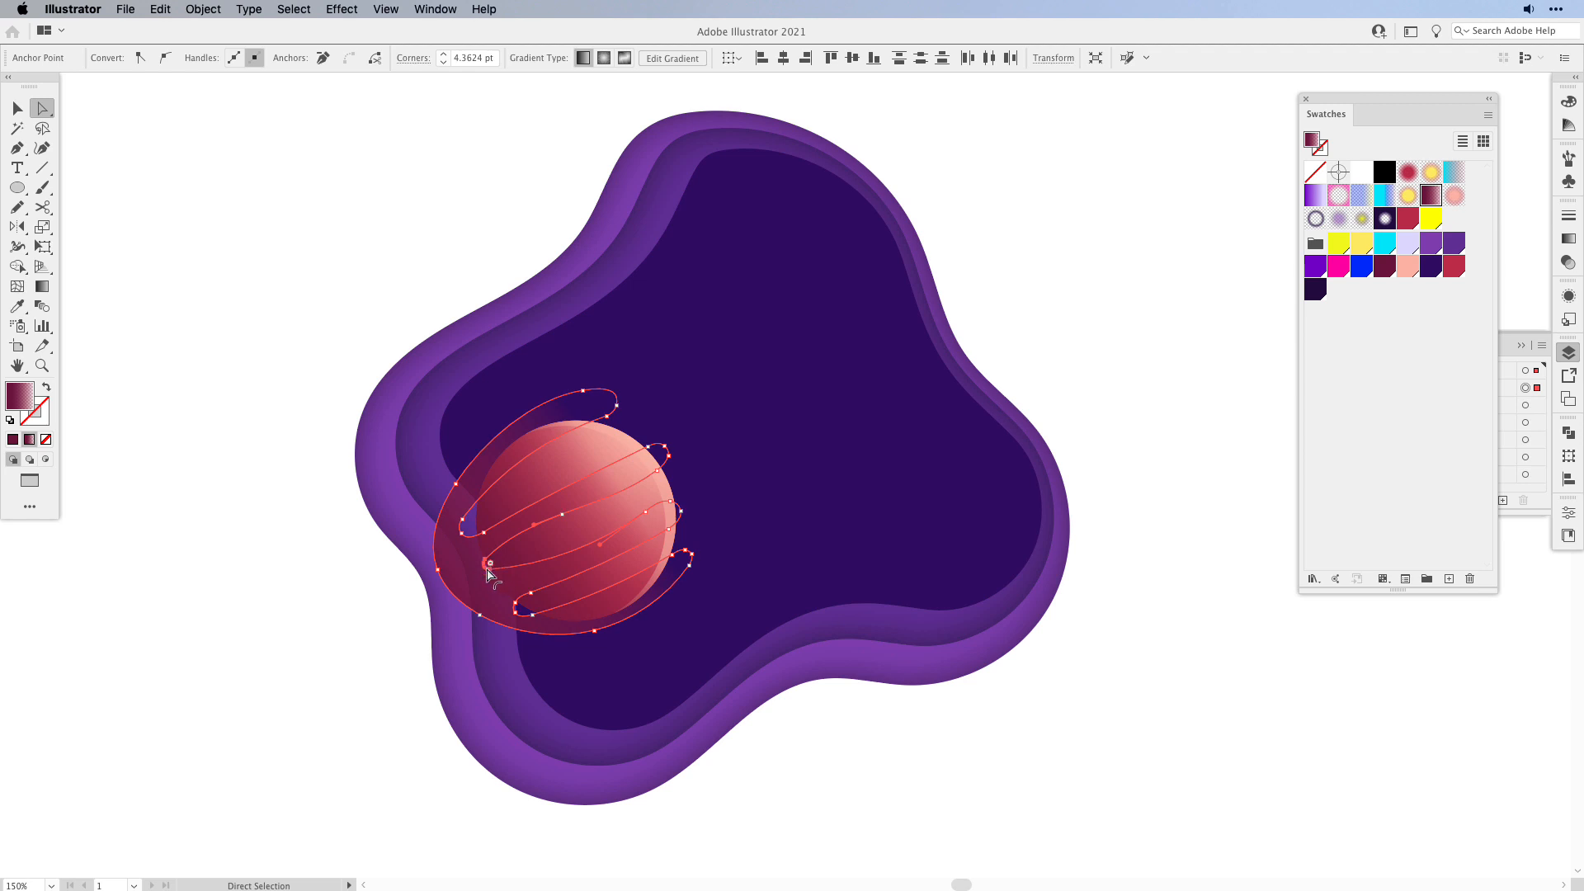
left_click(386, 9)
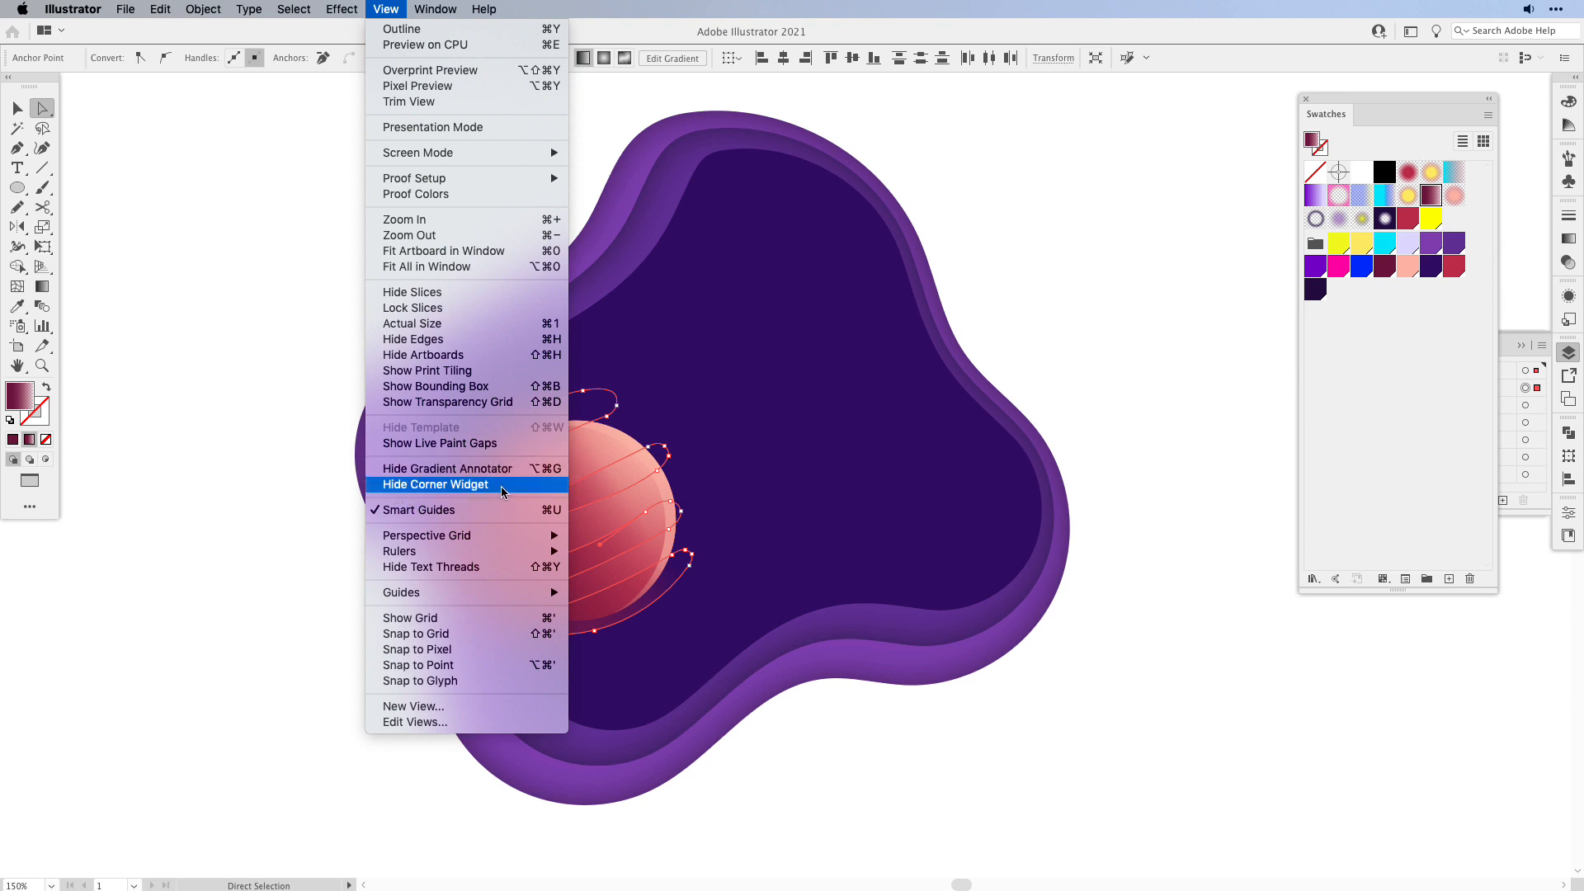
left_click(418, 488)
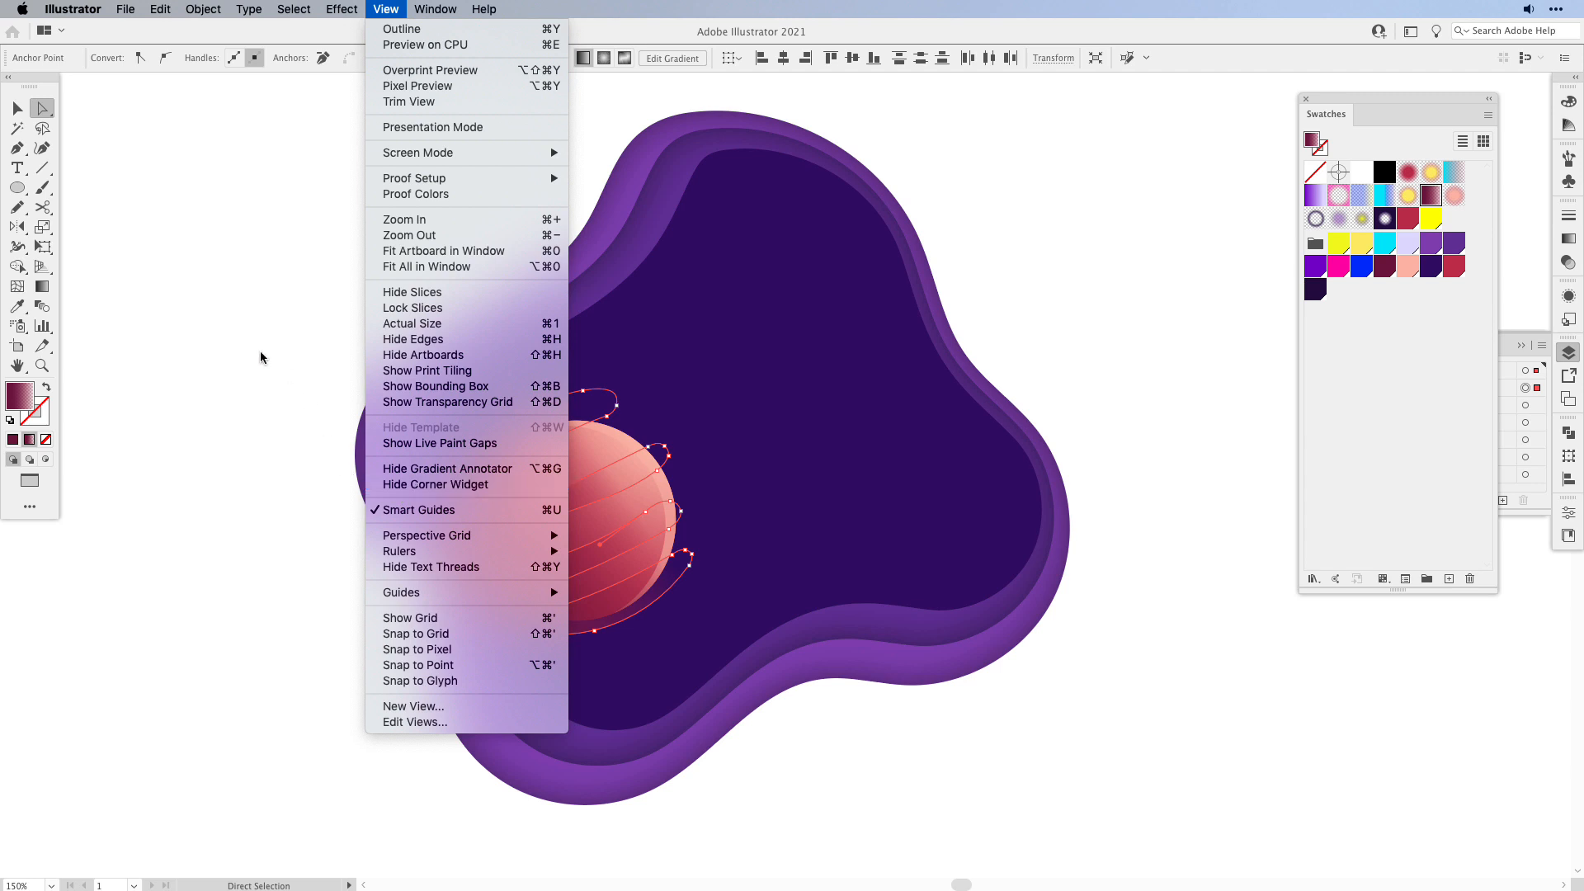
left_click(240, 343)
key("v")
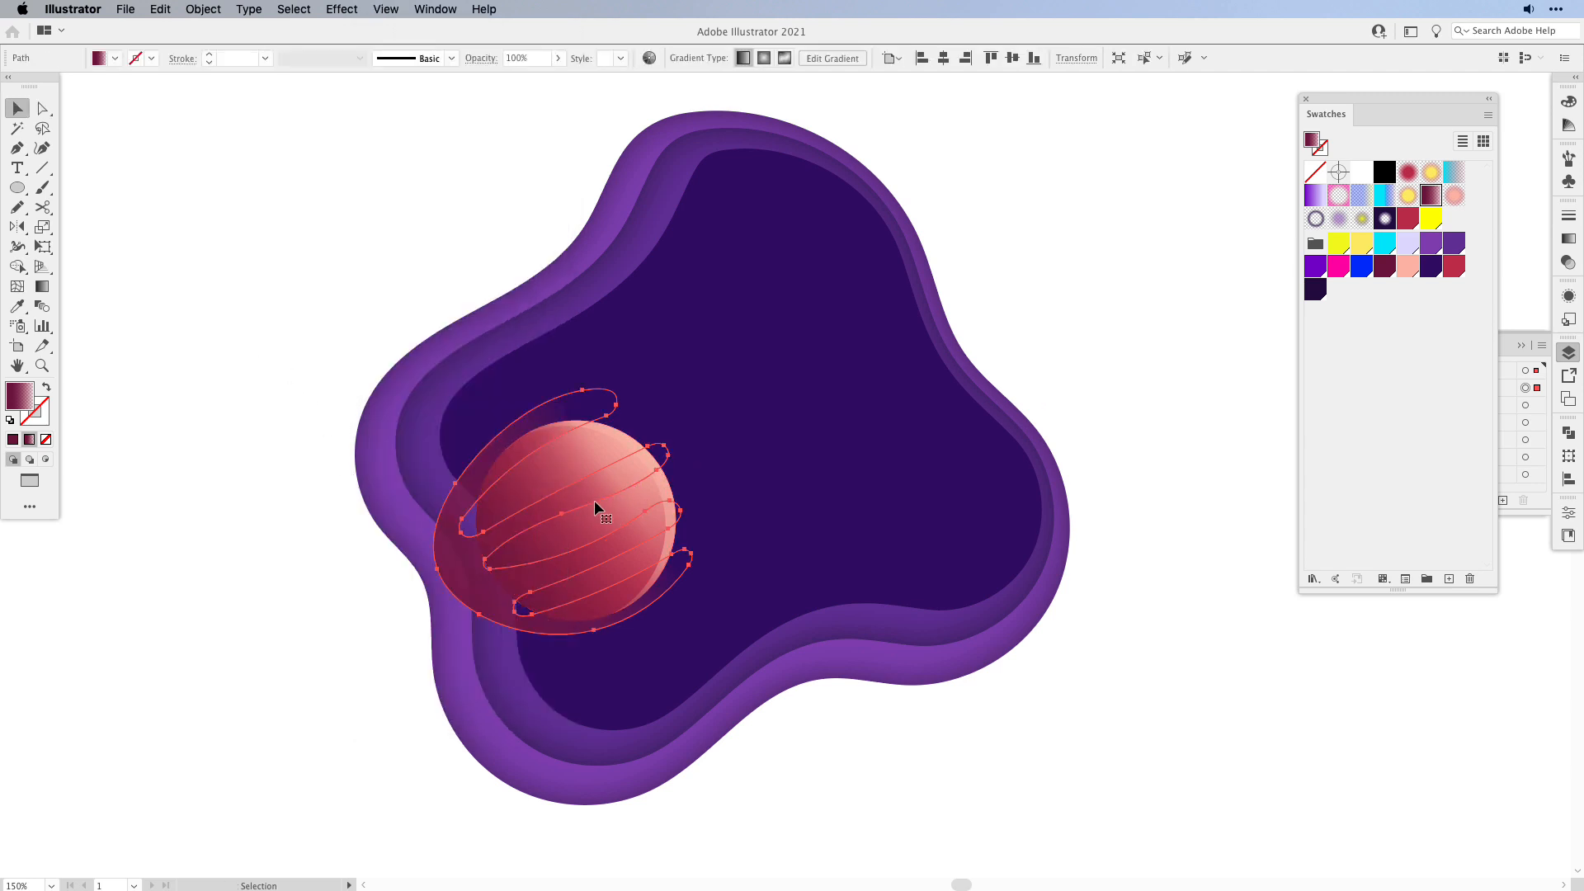
- Redirect the stripe shape's maroon gradient from the planet's lower left to its upper right, and pull both colour stops inward
key("g")
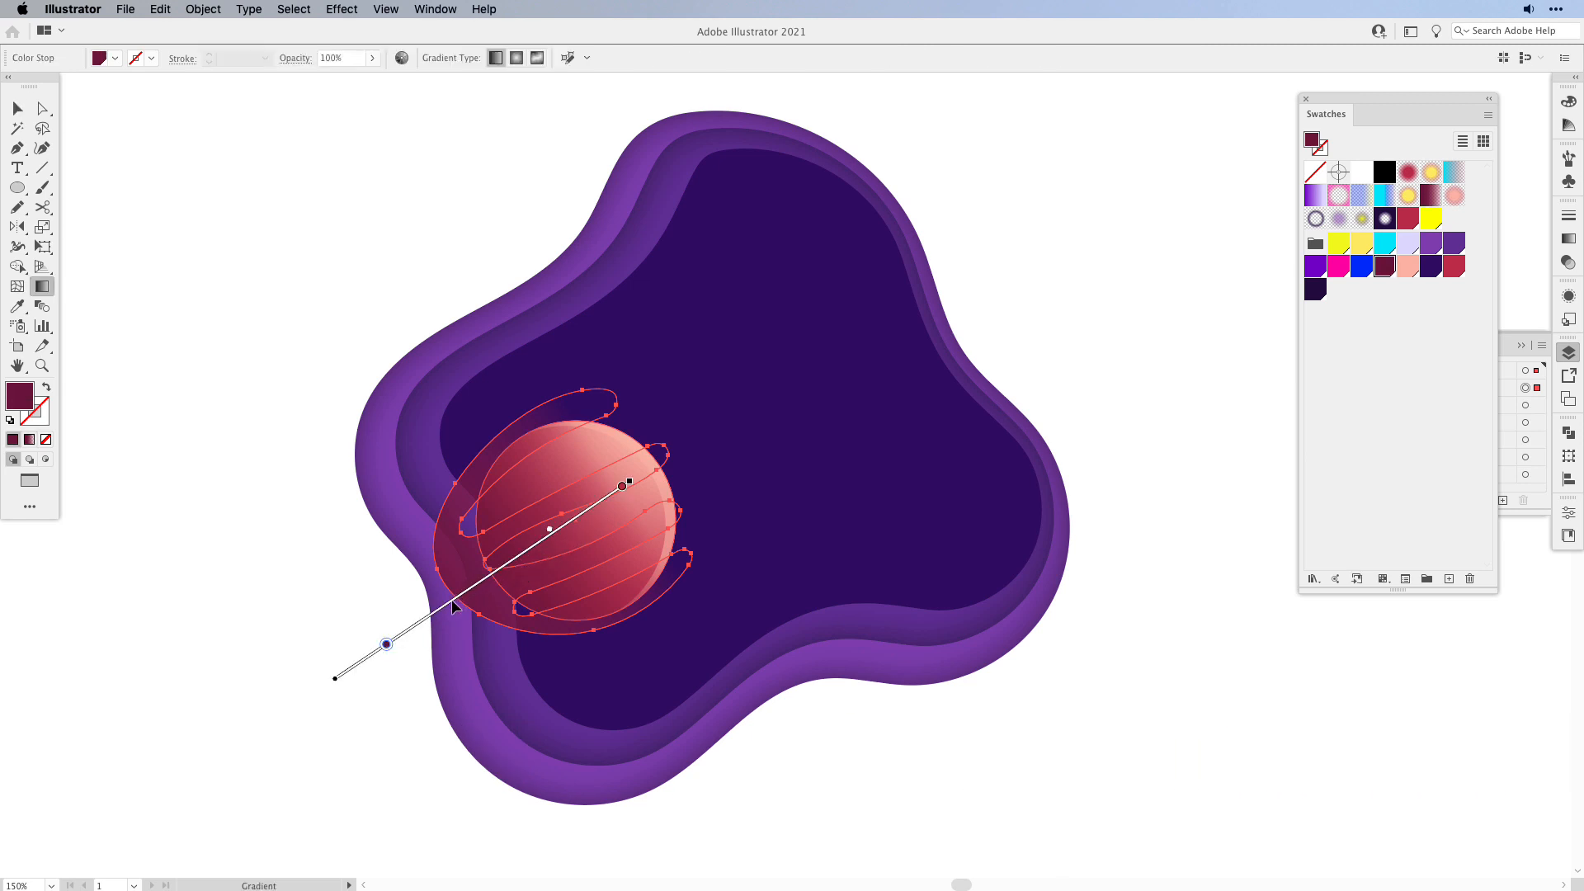
left_click_drag(457, 598, 459, 596)
left_click_drag(352, 636, 728, 427)
left_click_drag(419, 608, 509, 555)
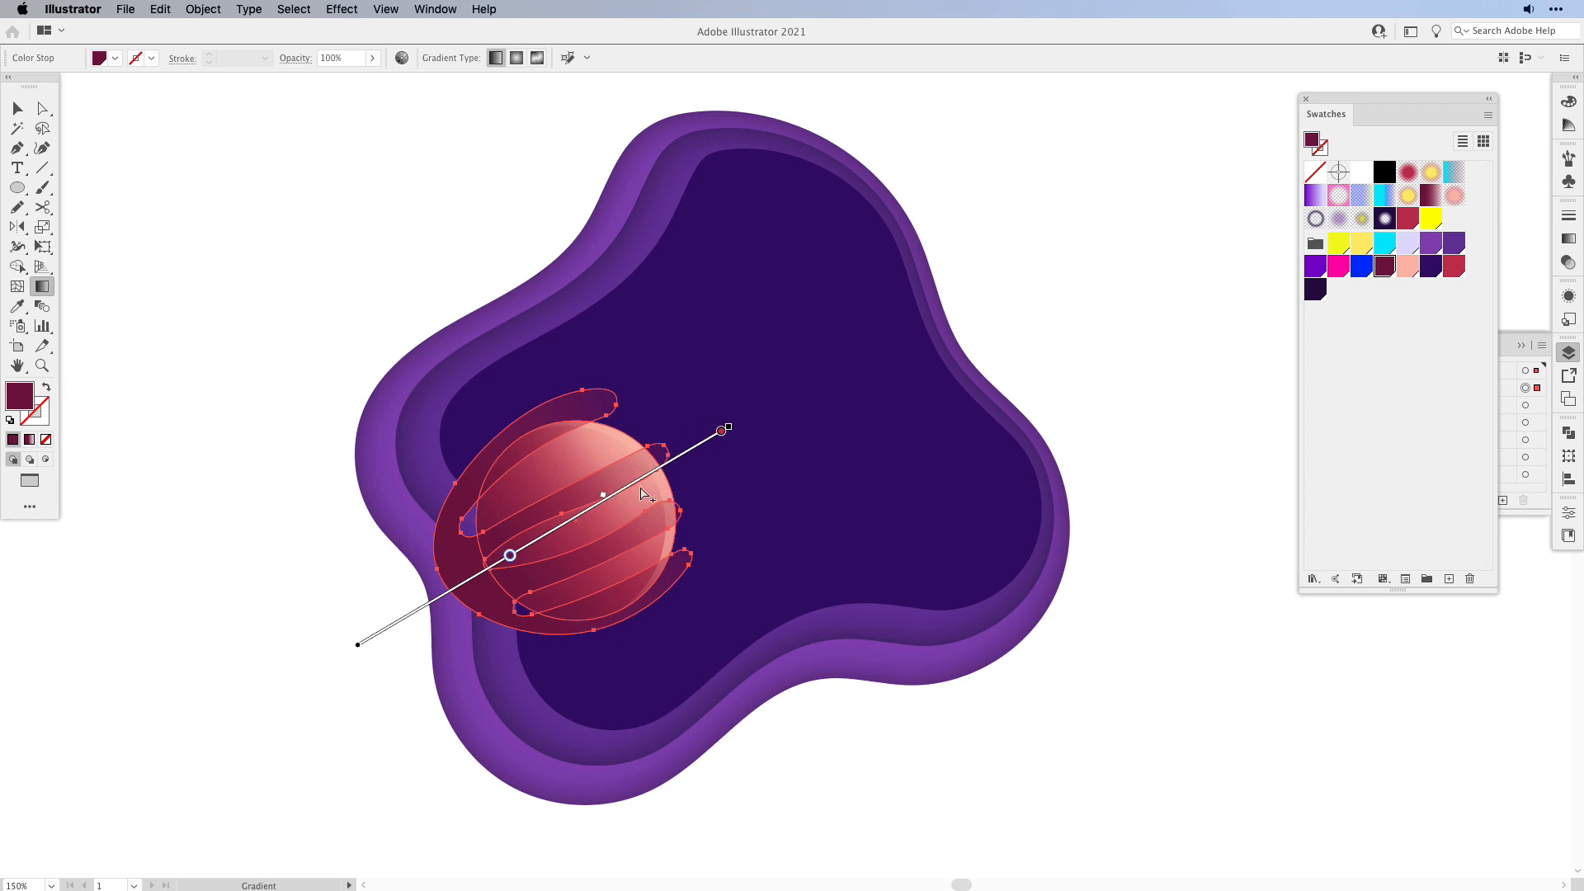
left_click_drag(721, 431, 690, 449)
key("v")
left_click(305, 641)
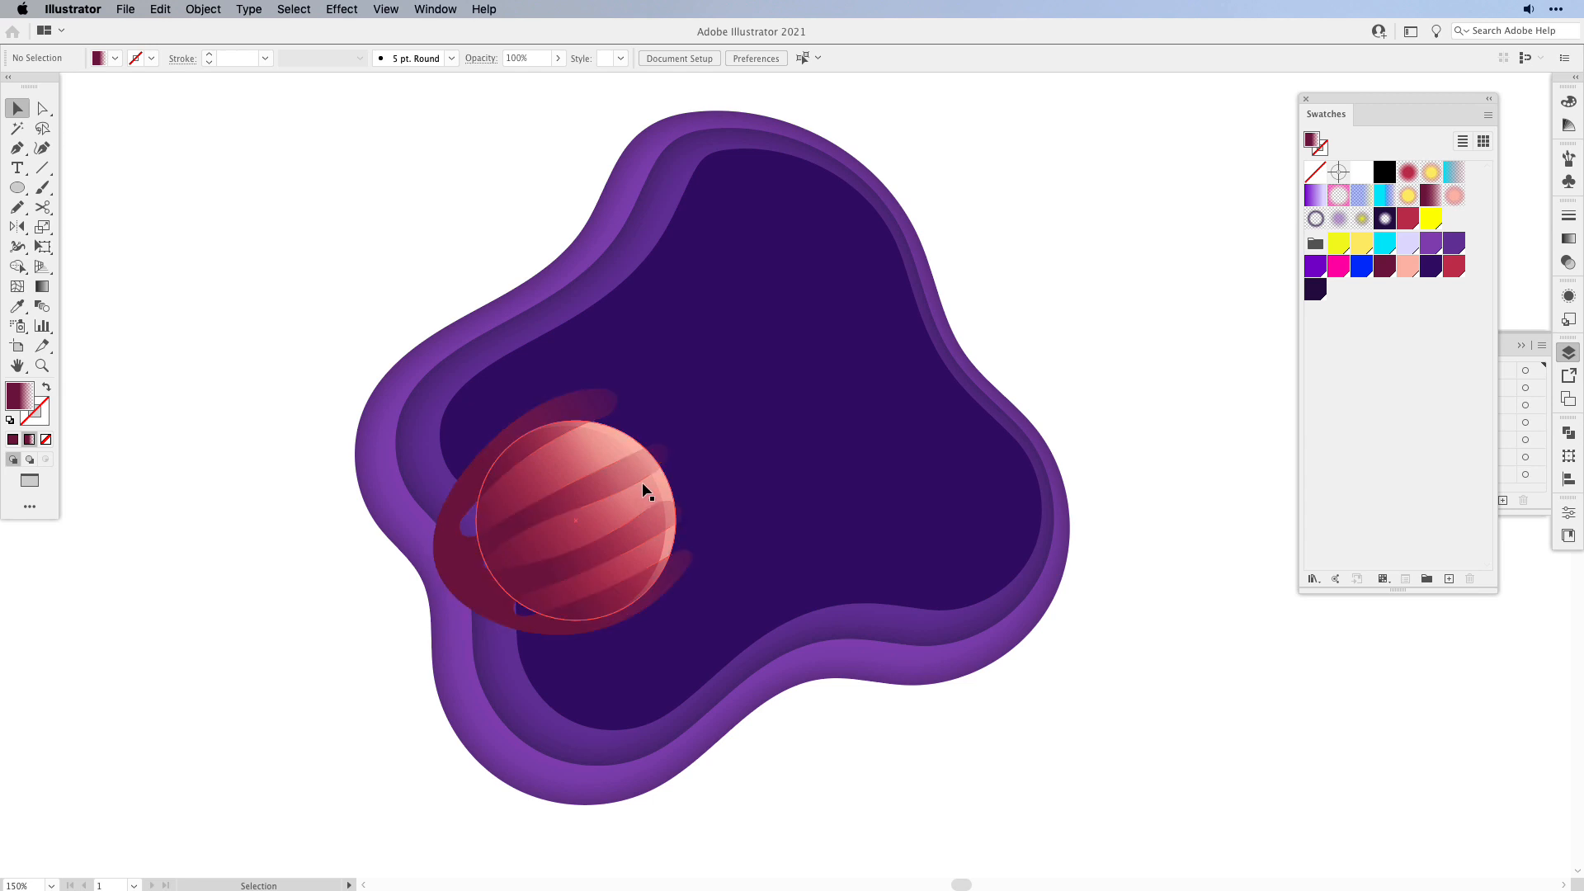
- Copy the planet's maroon gradient circle, paste it in front, and bring the copy above the stripe shape
left_click(584, 459)
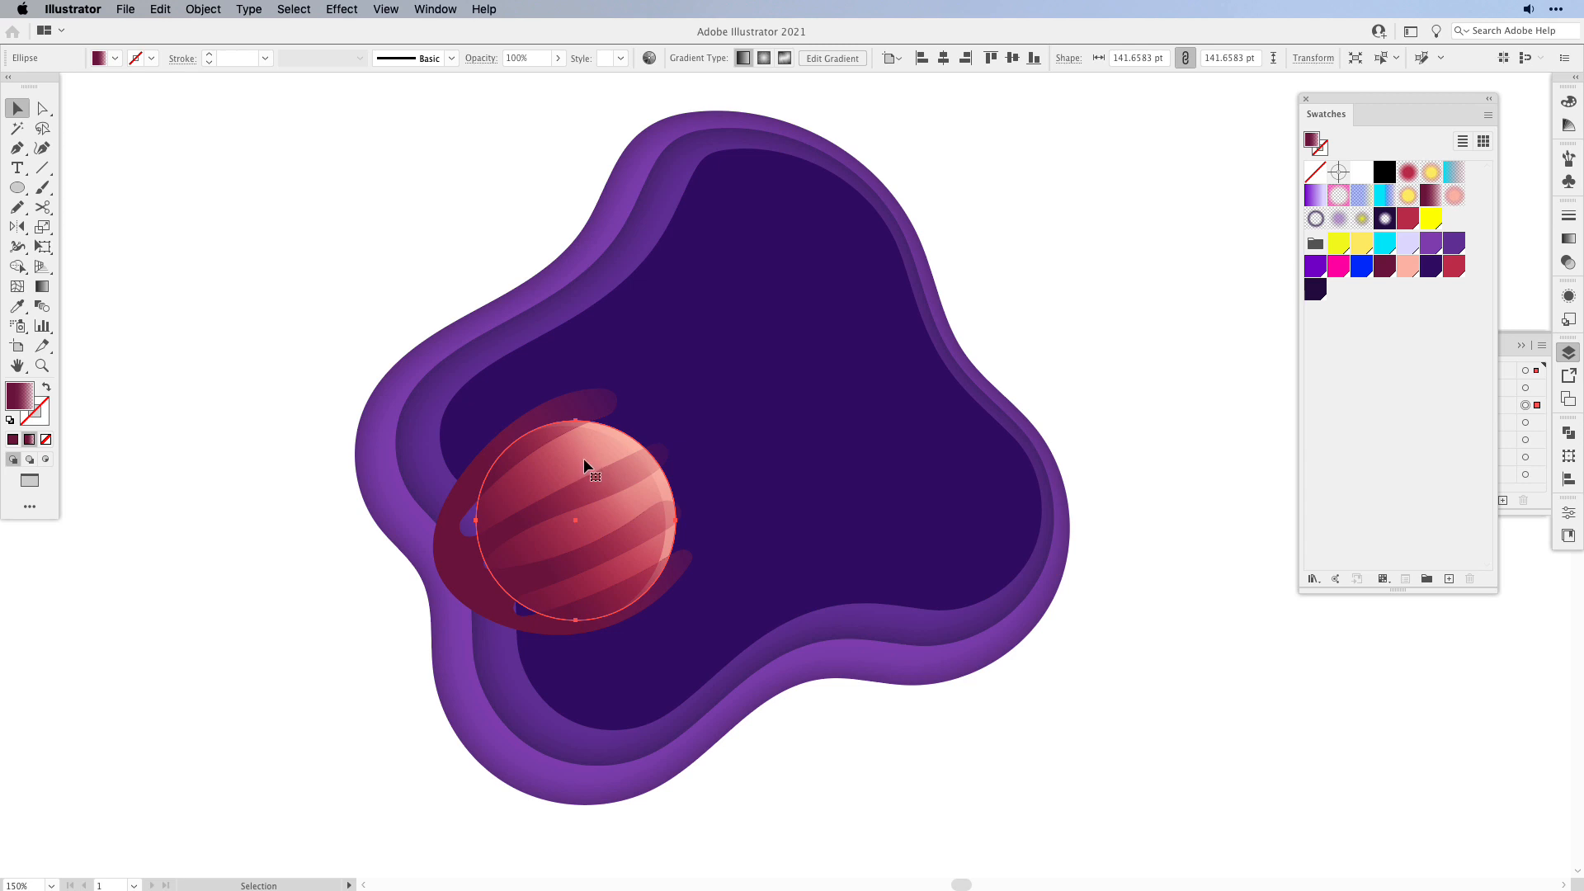
key("super+c")
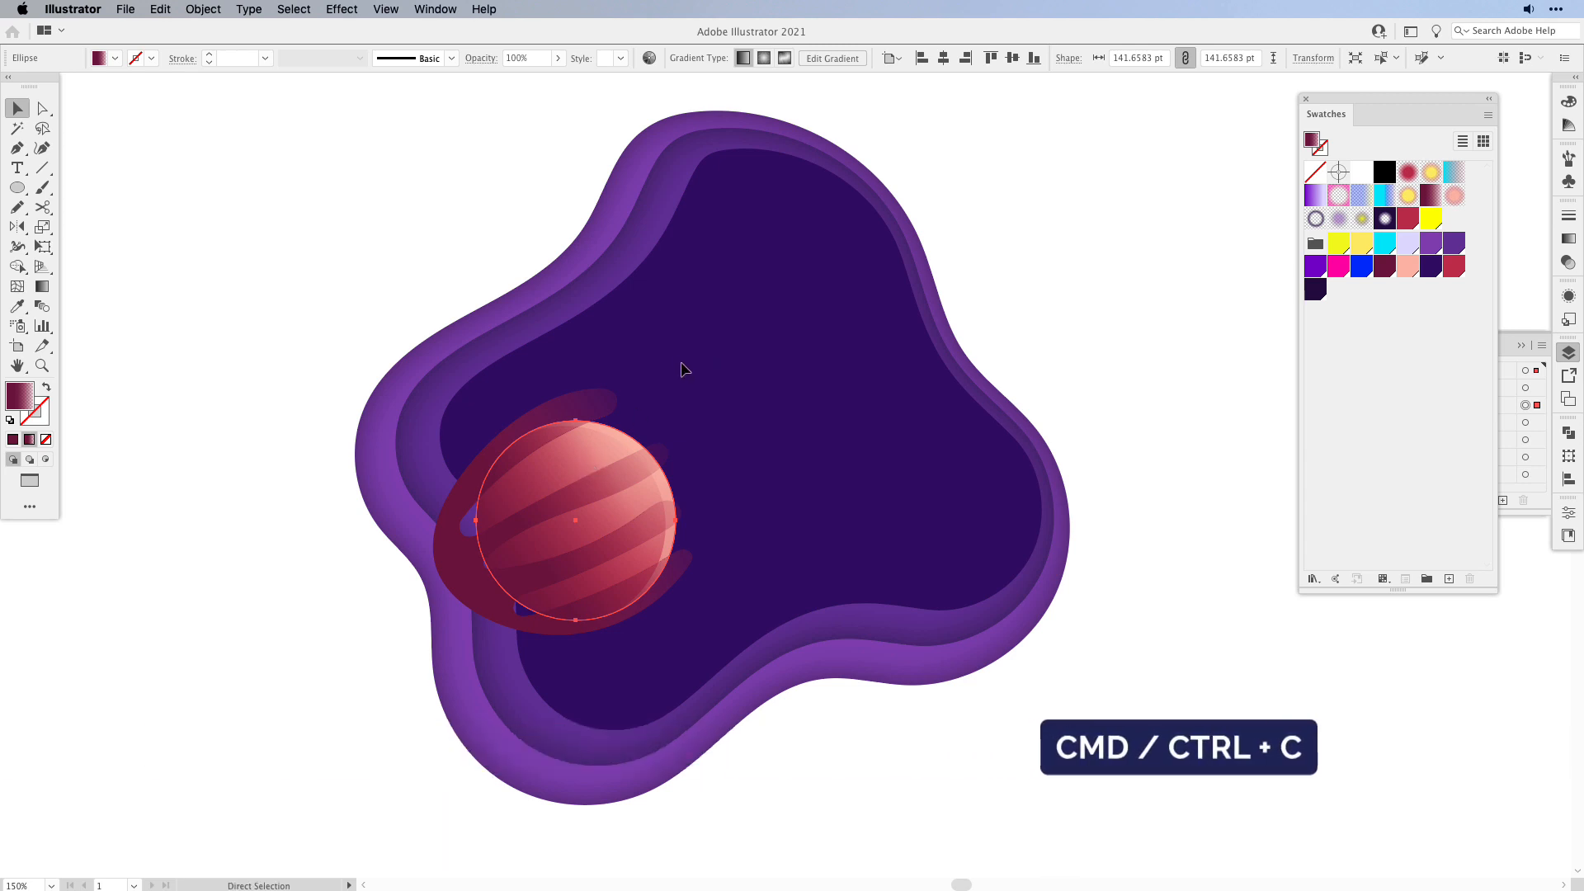
key("super+f")
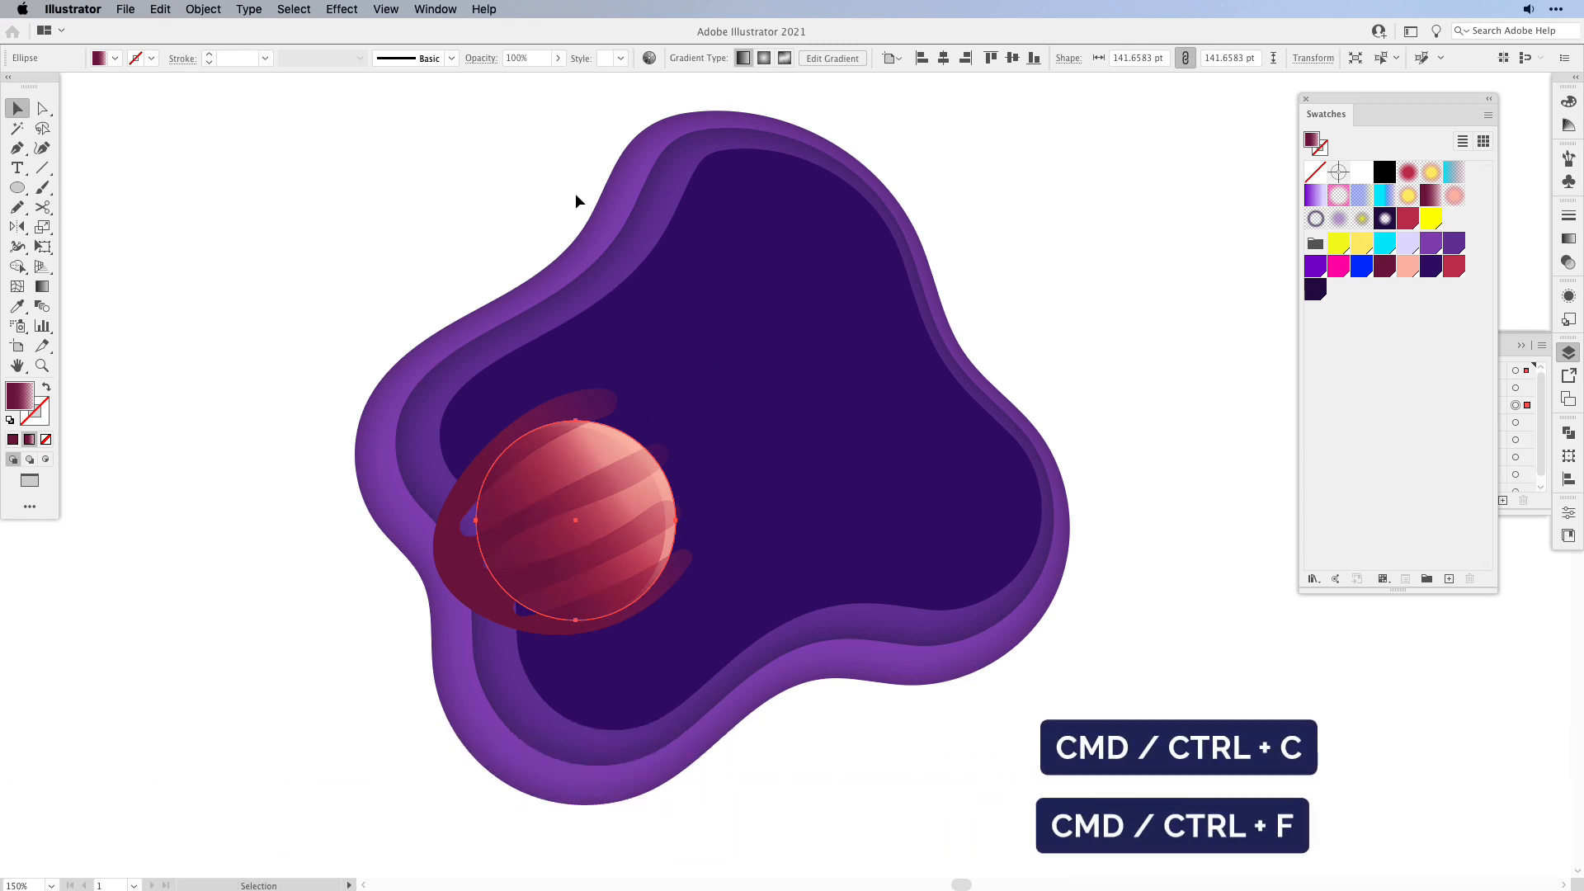
left_click(203, 10)
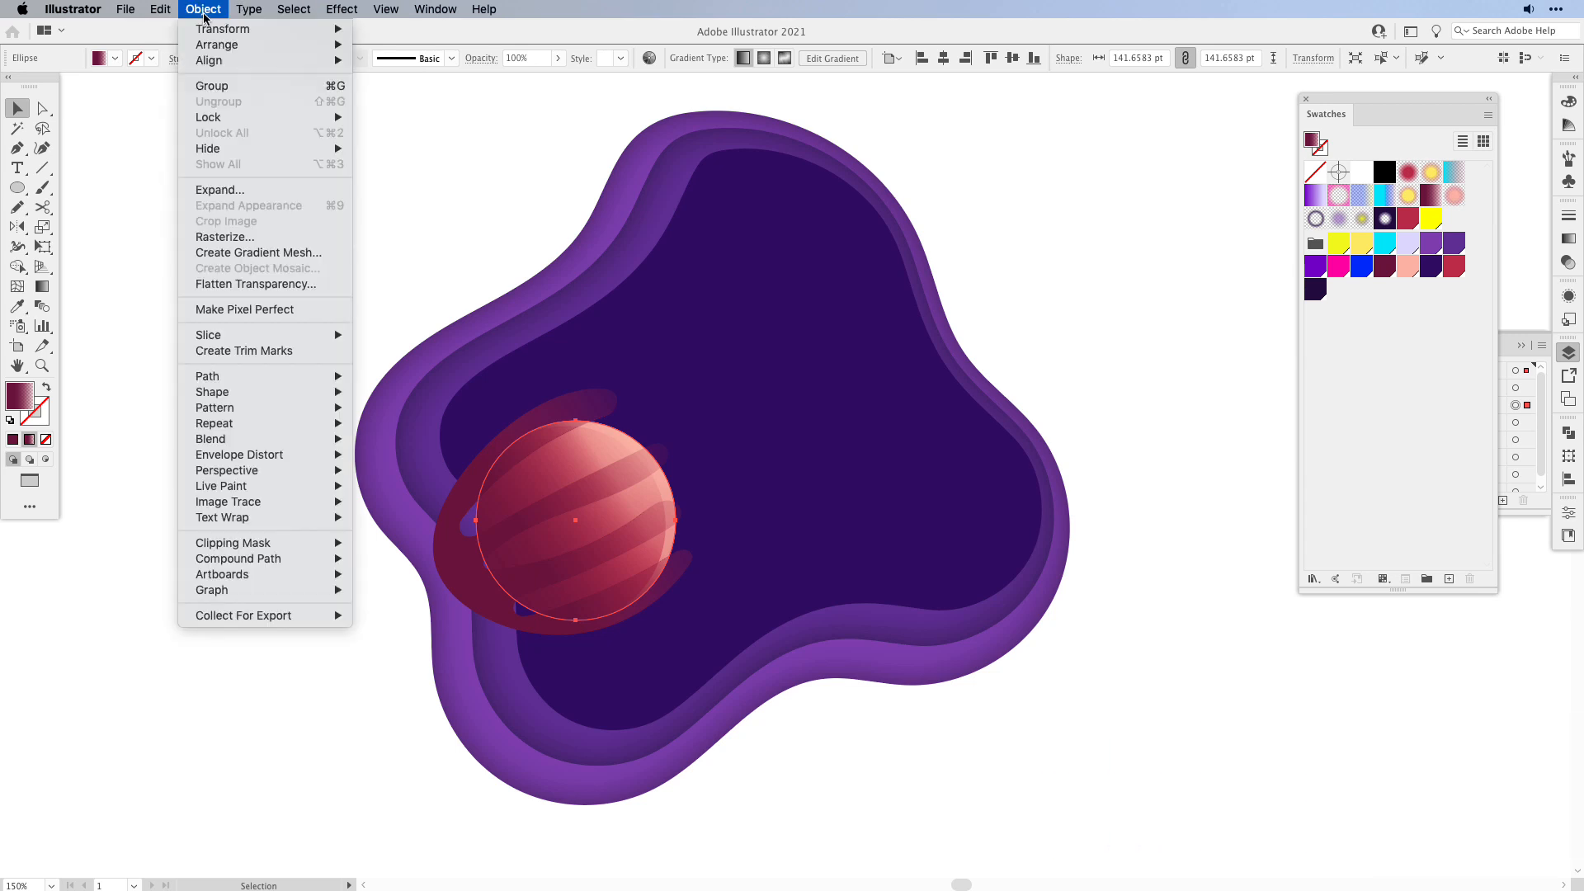
left_click(429, 46)
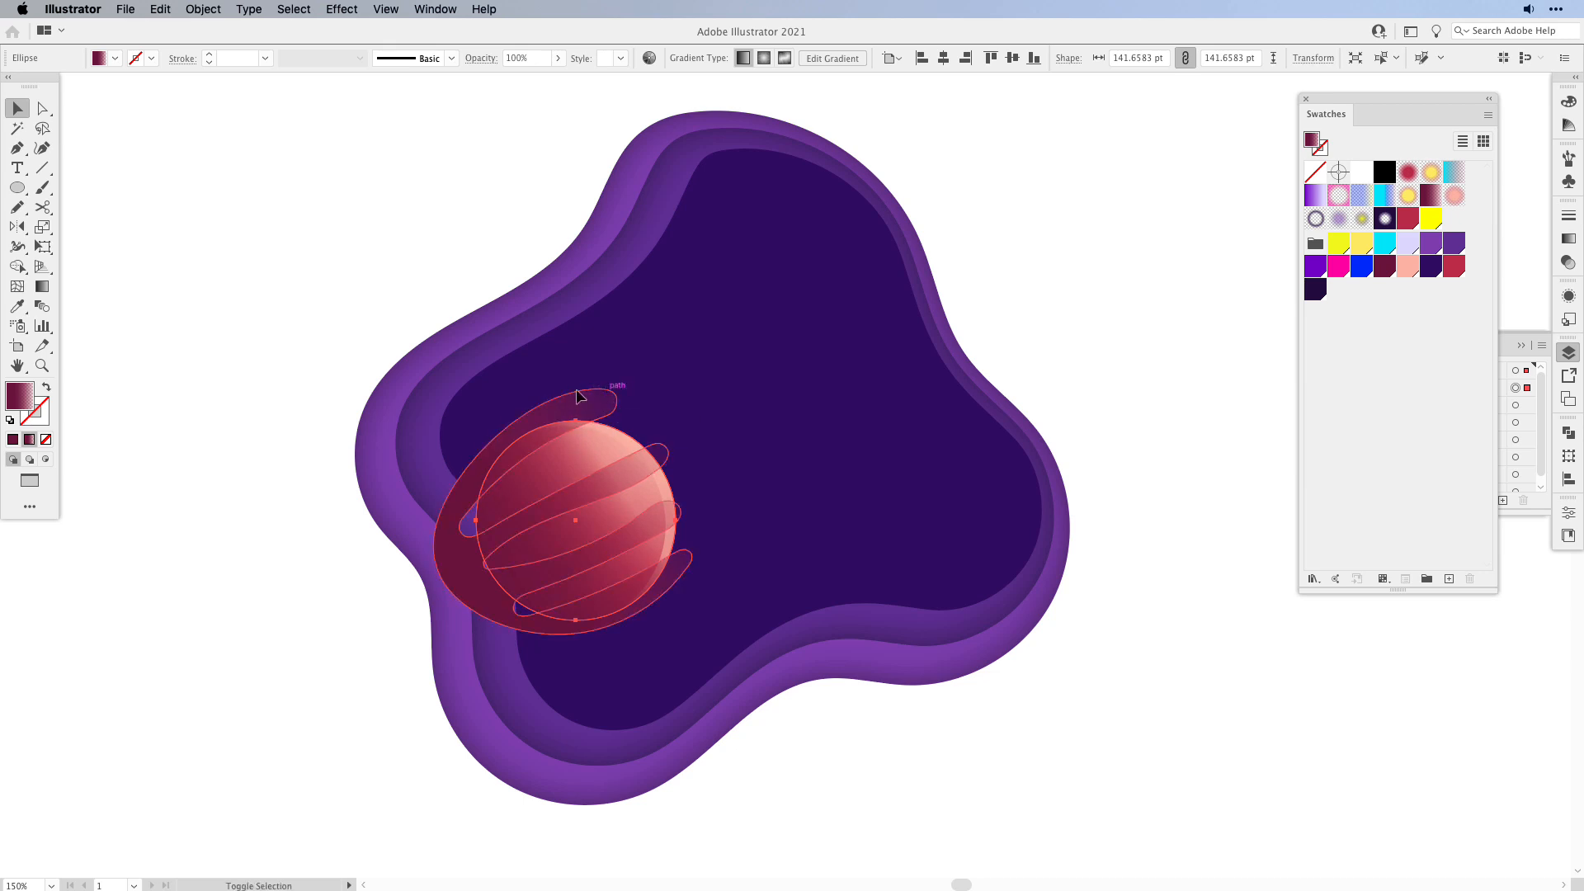
- Add the stripe shape to the selected circle copy and make a clipping mask so the stripes stay inside the planet
left_click(588, 406, "shift")
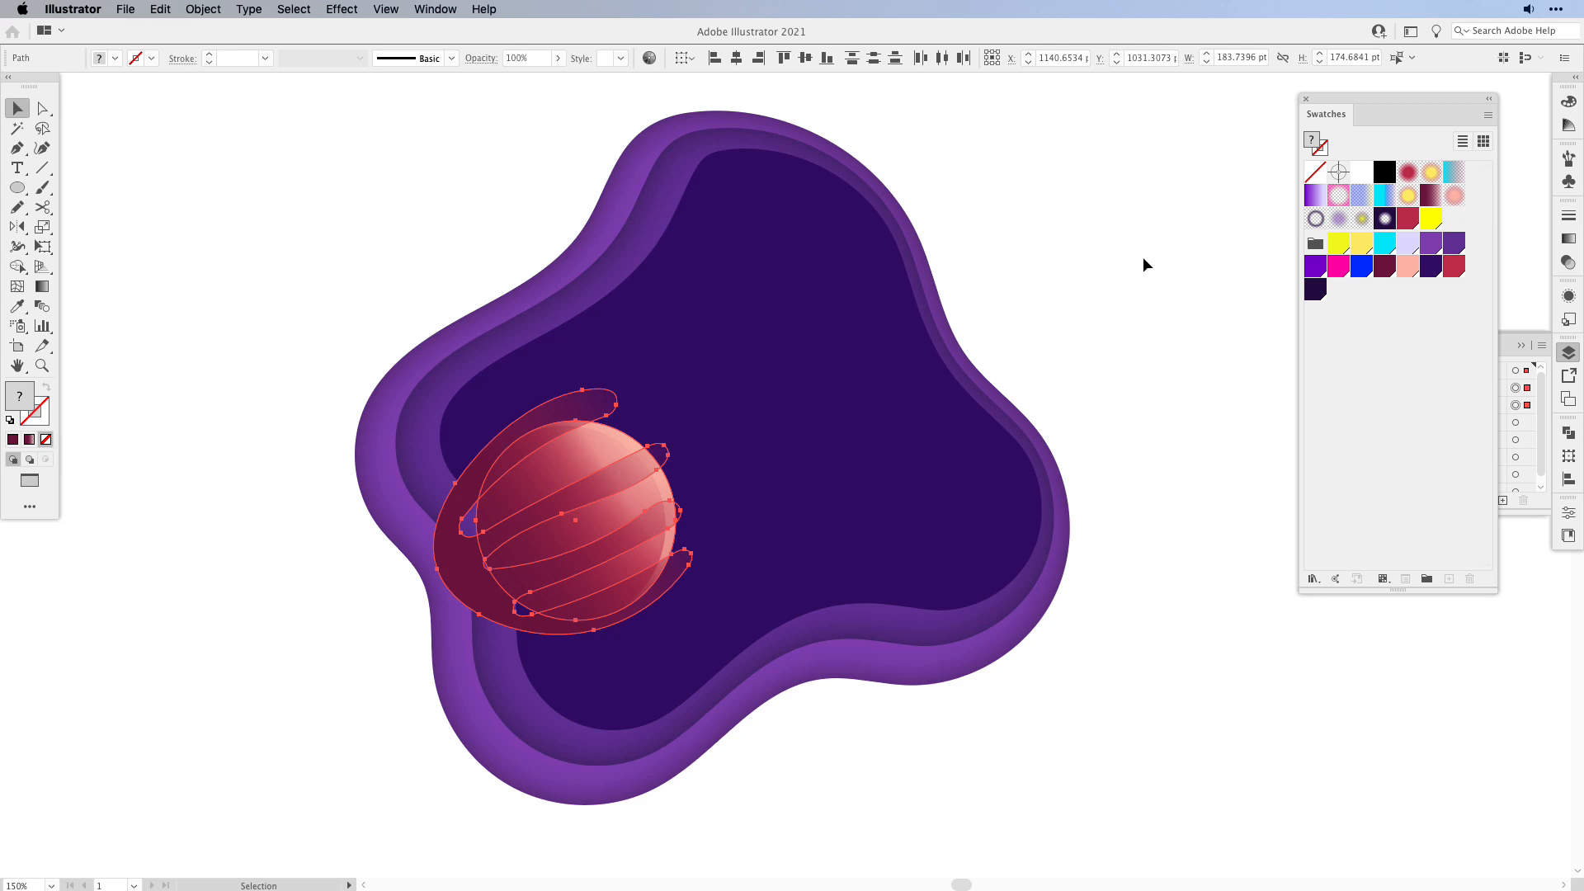
key("super+7")
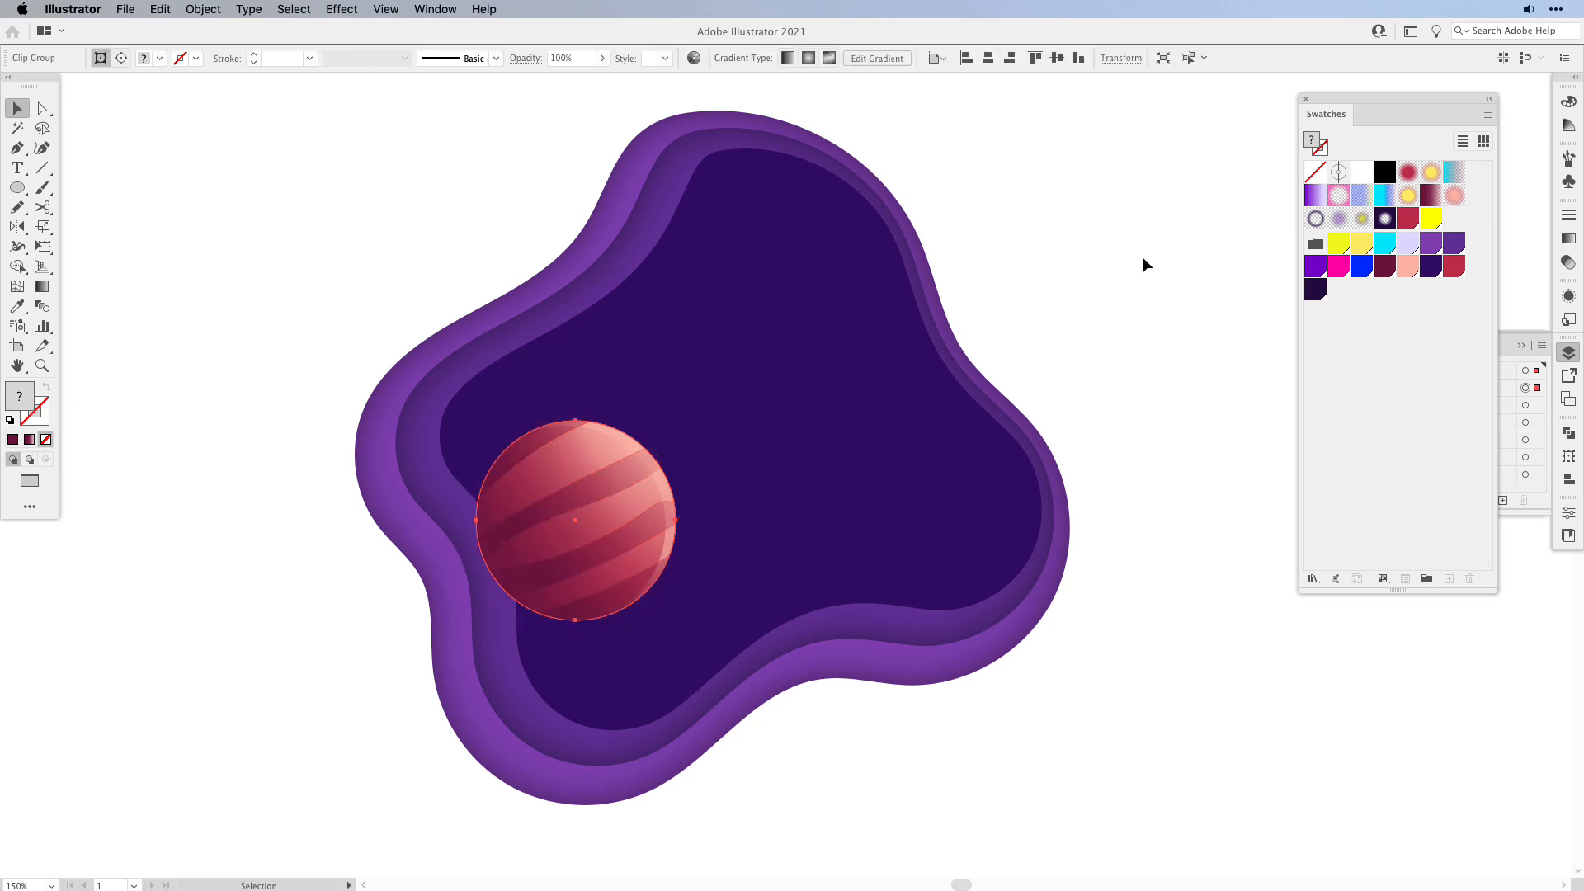
left_click(204, 12)
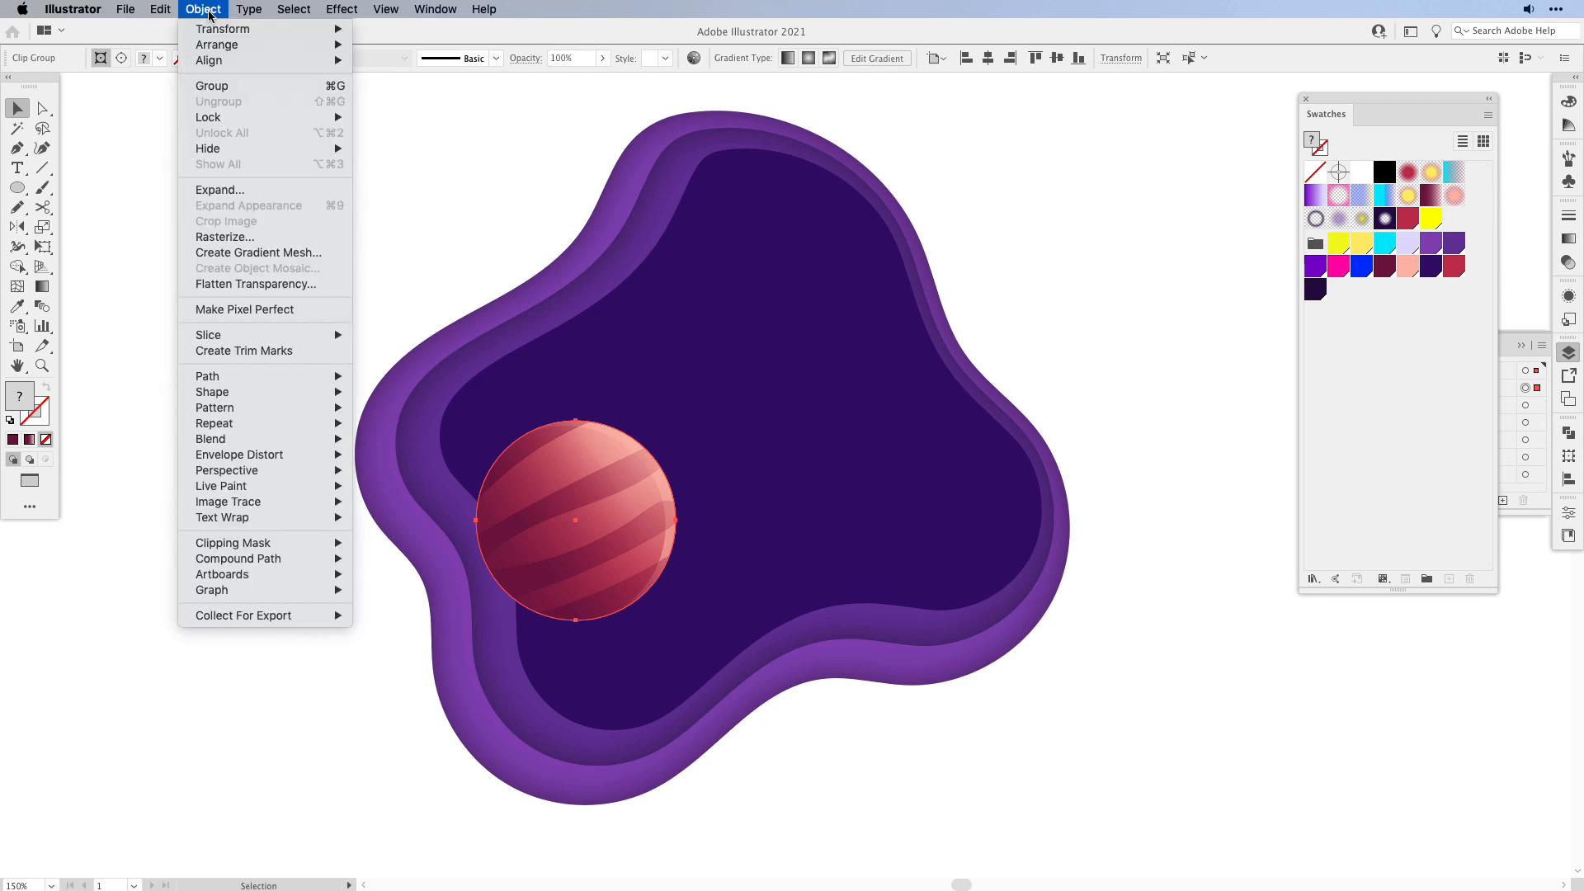
mouse_move(257, 543)
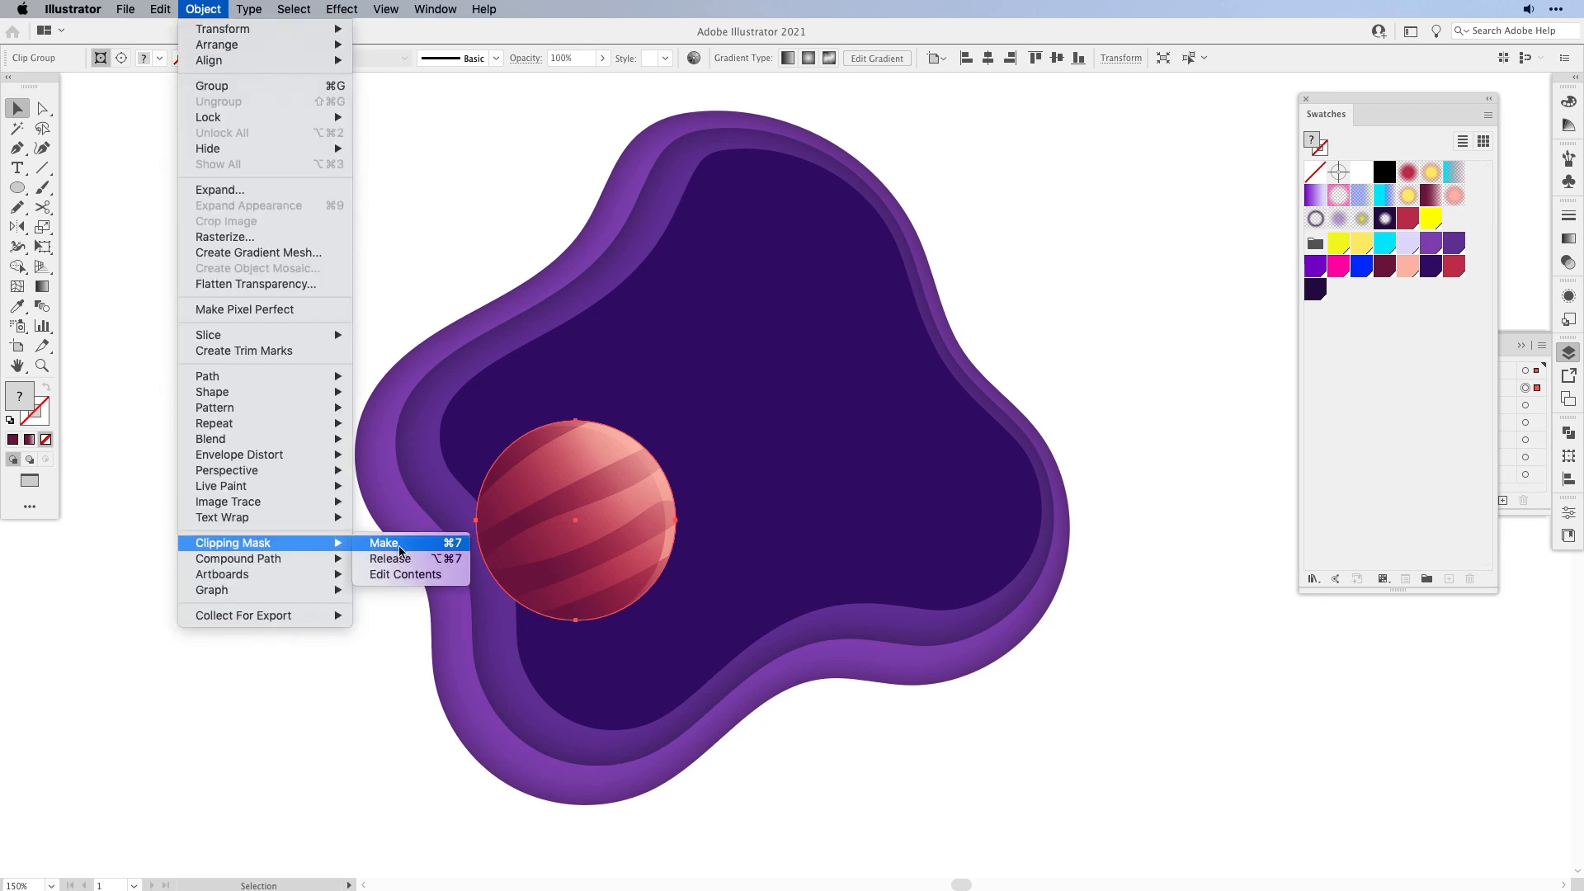
left_click(1058, 296)
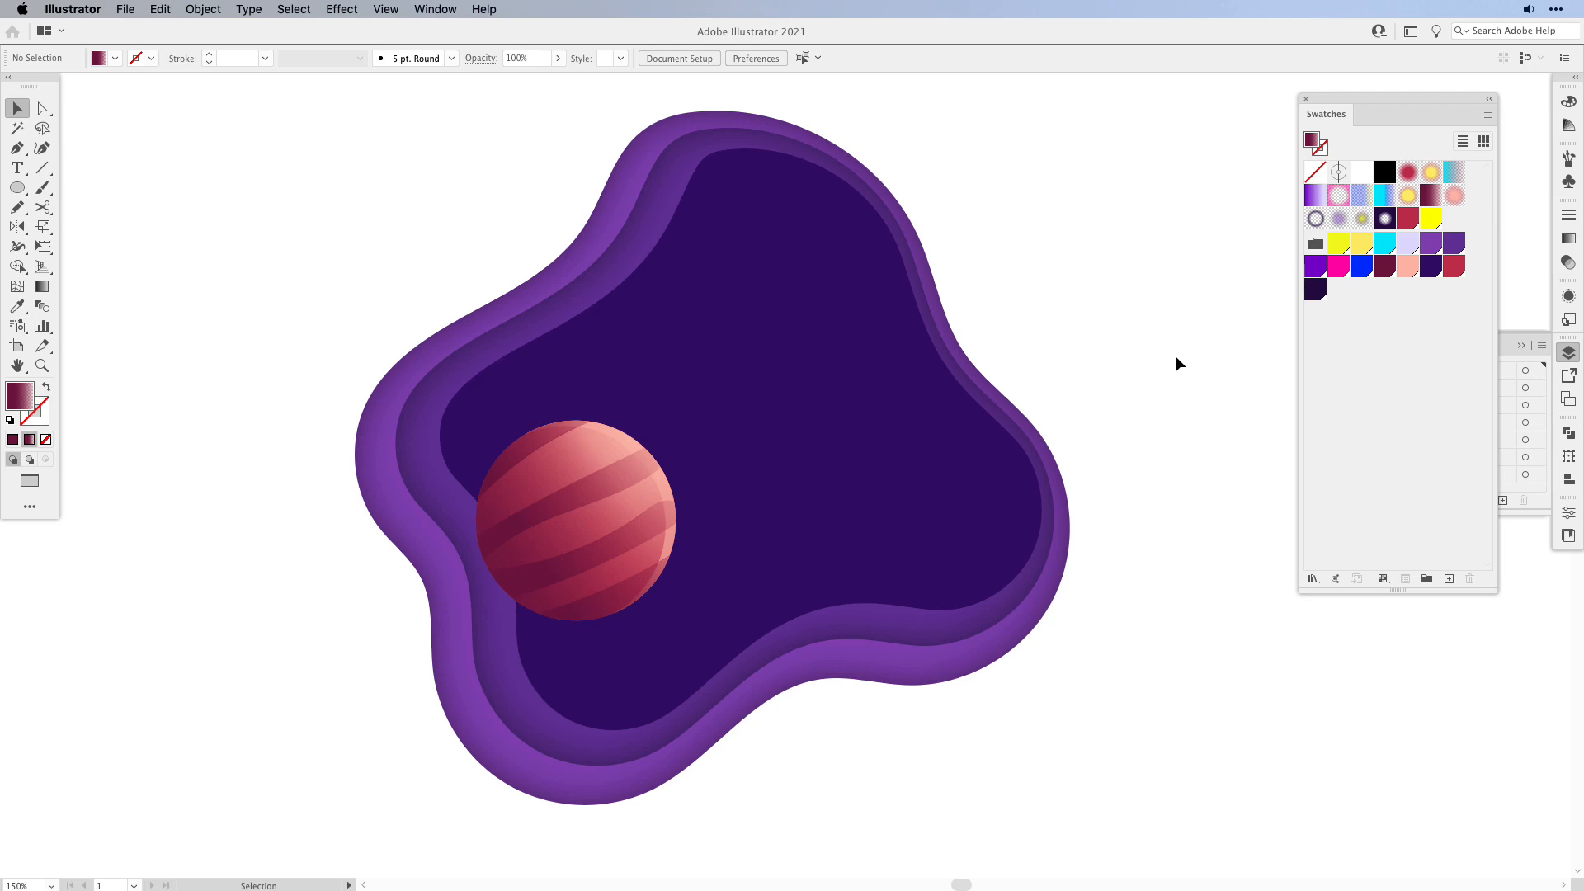
- Lock the clipped stripe group inside the planet layer
left_click(595, 488)
left_click(1568, 354)
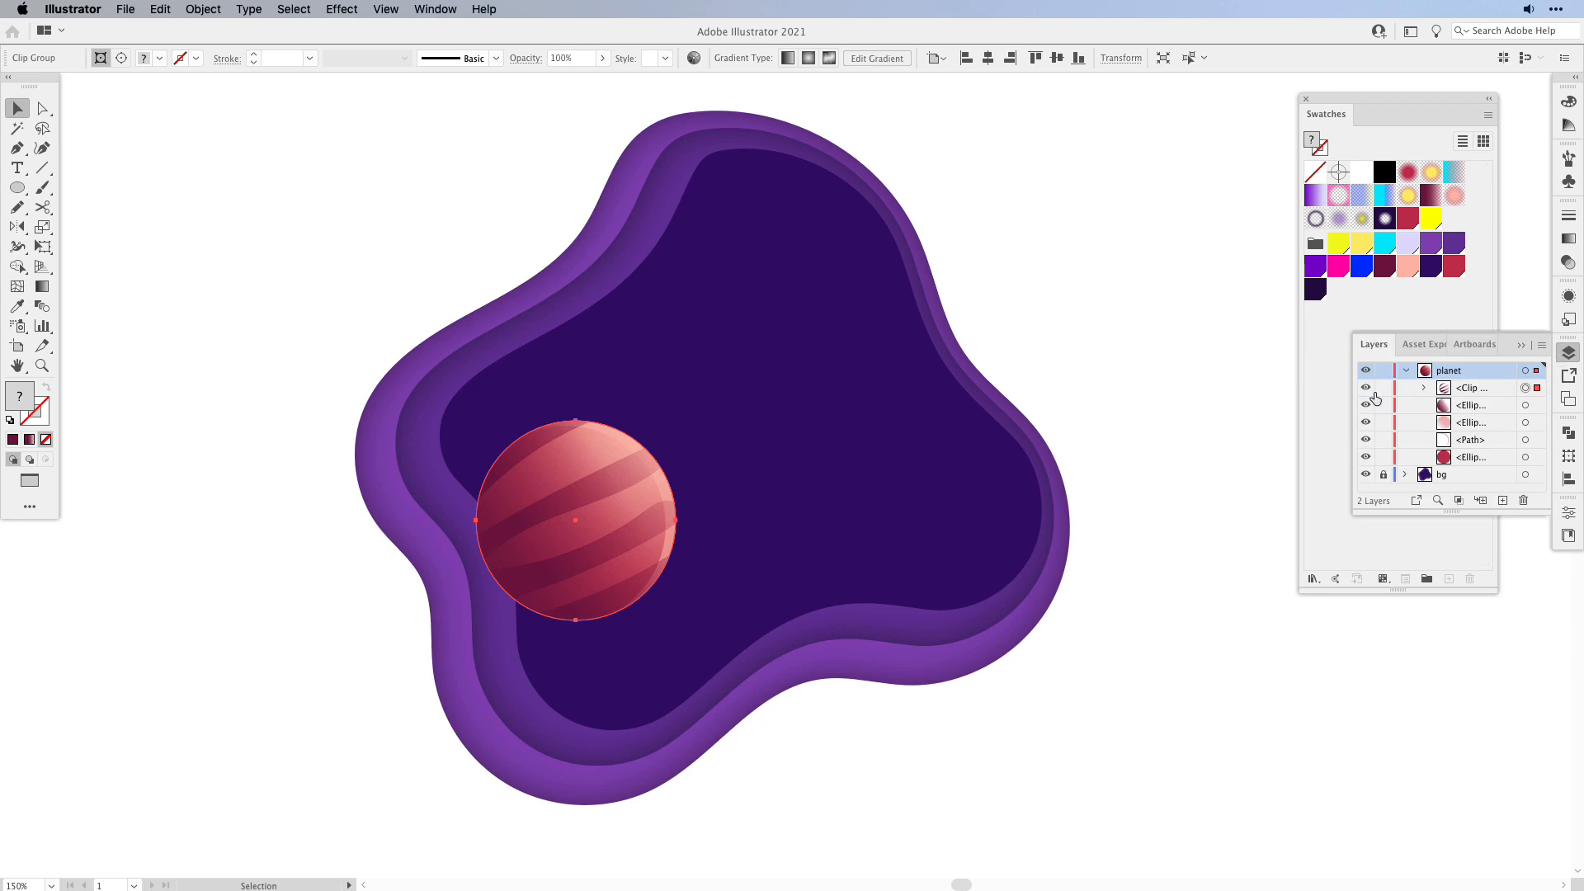
left_click(1384, 389)
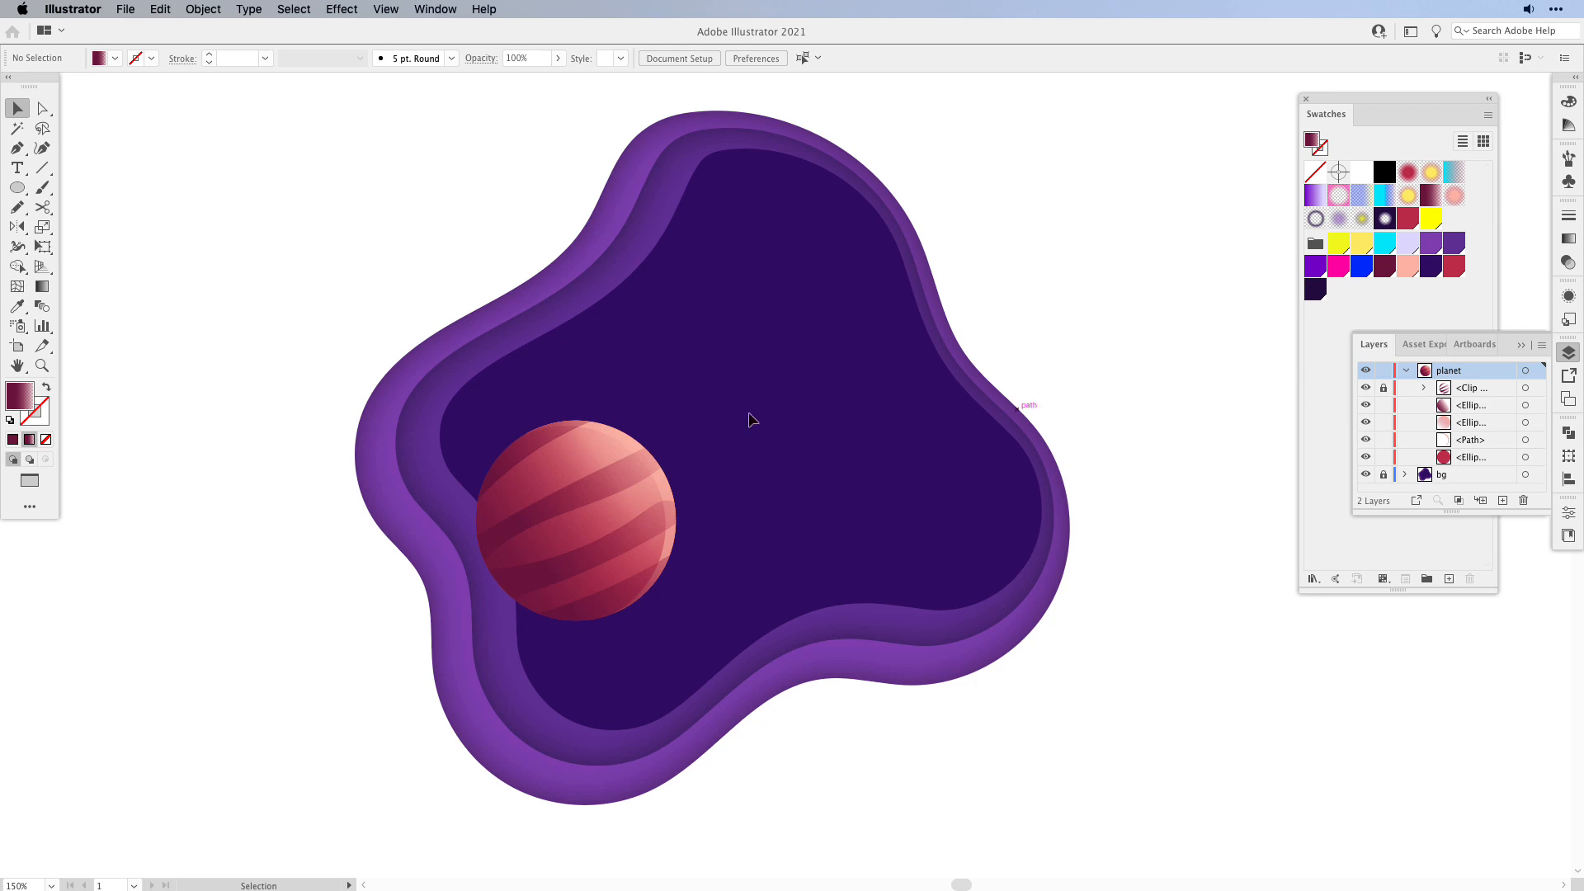
- Paste a copy of the maroon gradient circle in front and reorder it above the locked clip group in the planet layer
left_click(566, 459)
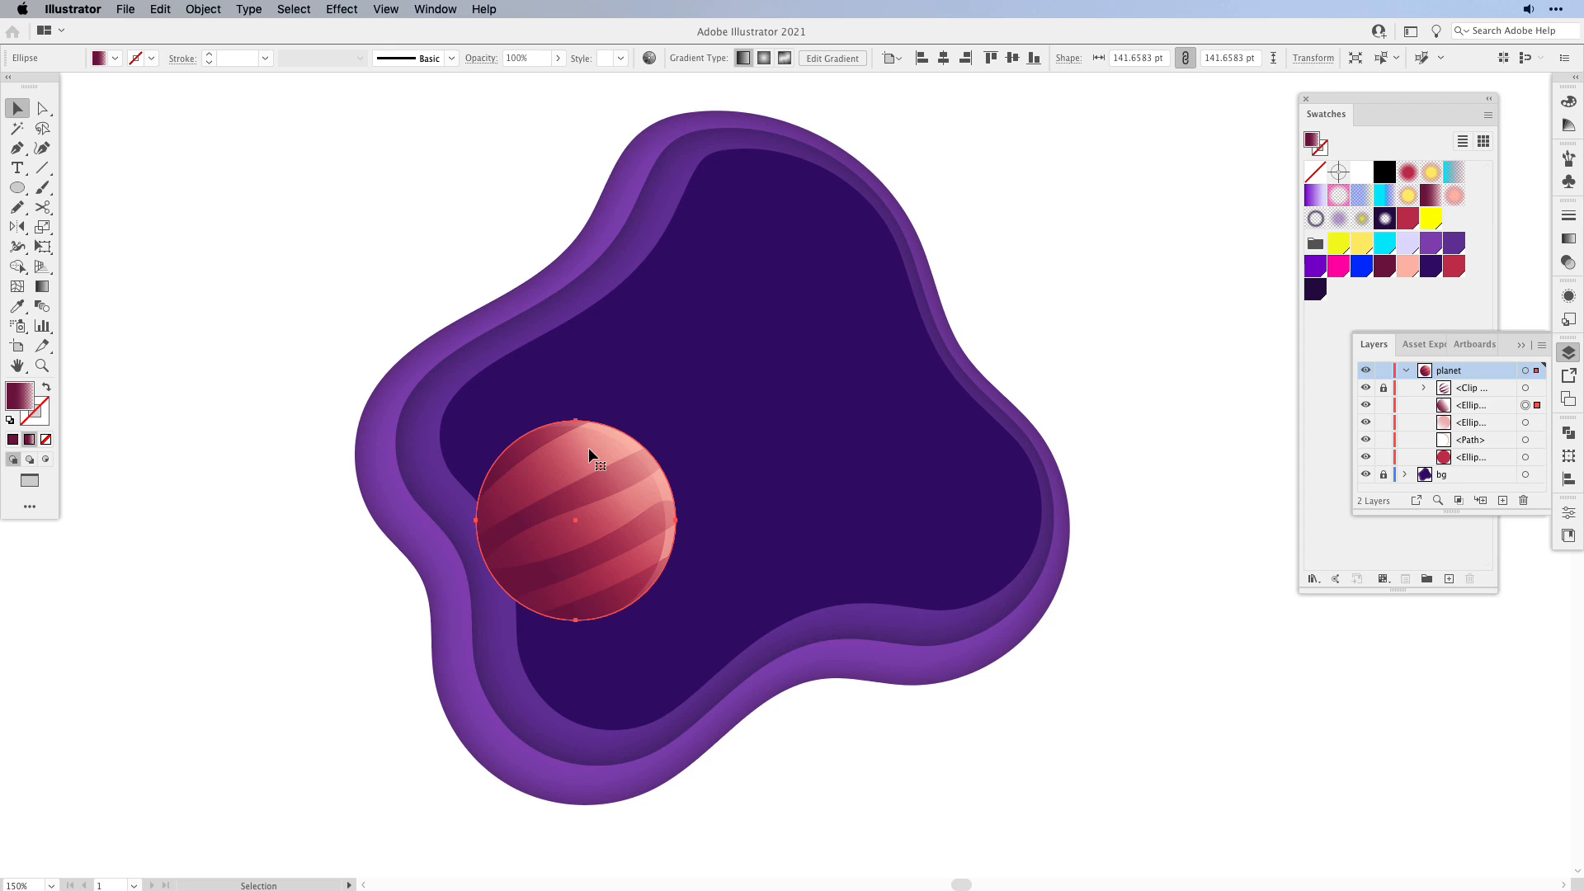
key("a")
key("super+c")
key("super+f")
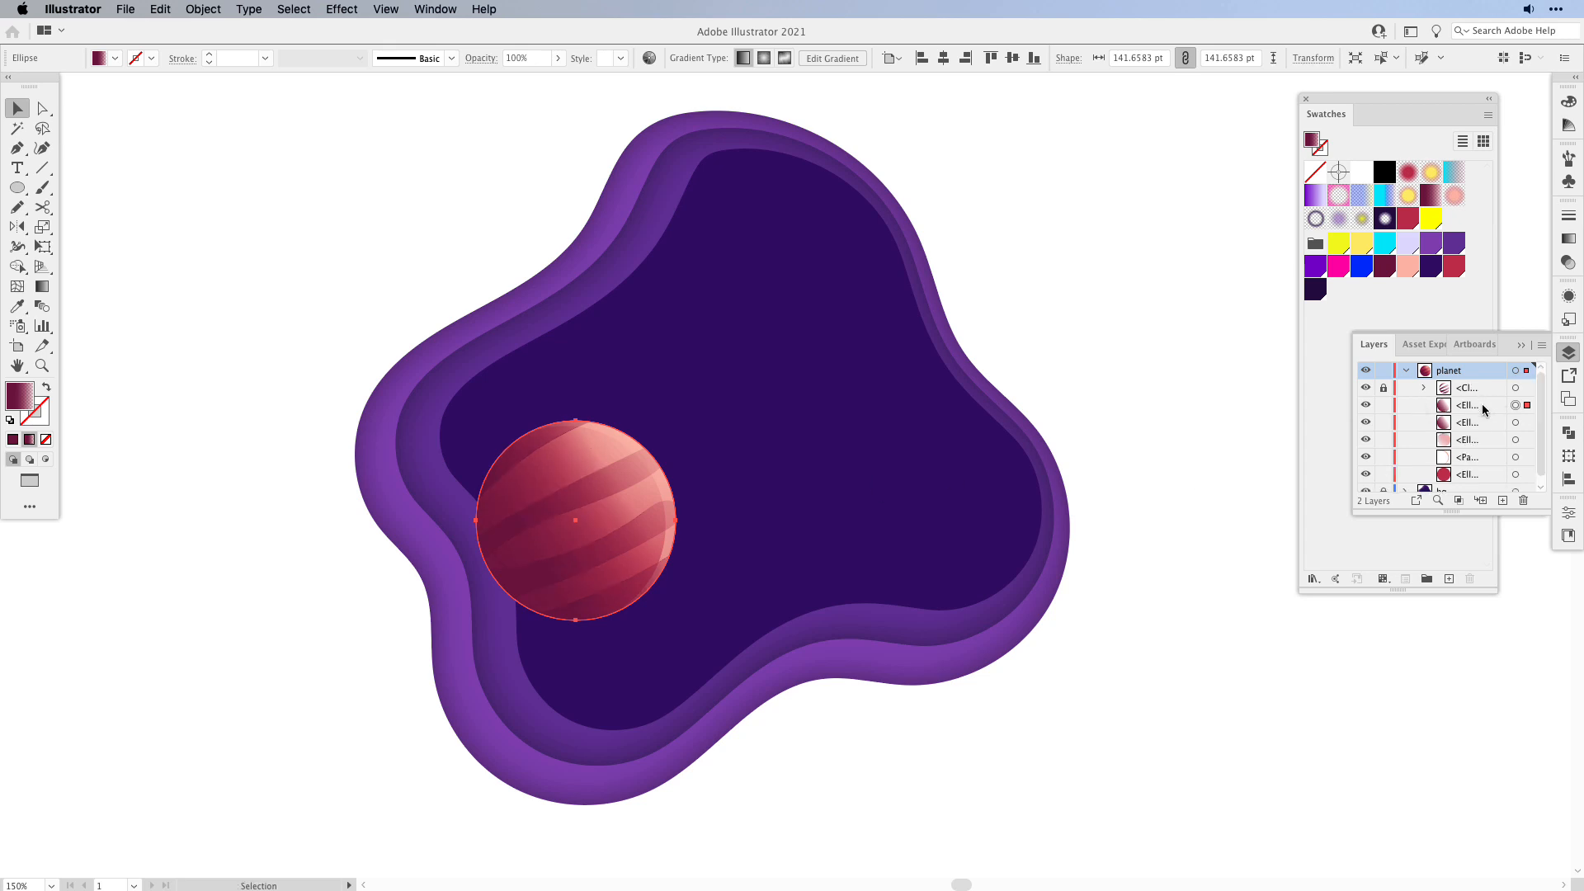
left_click_drag(1476, 387, 1482, 414)
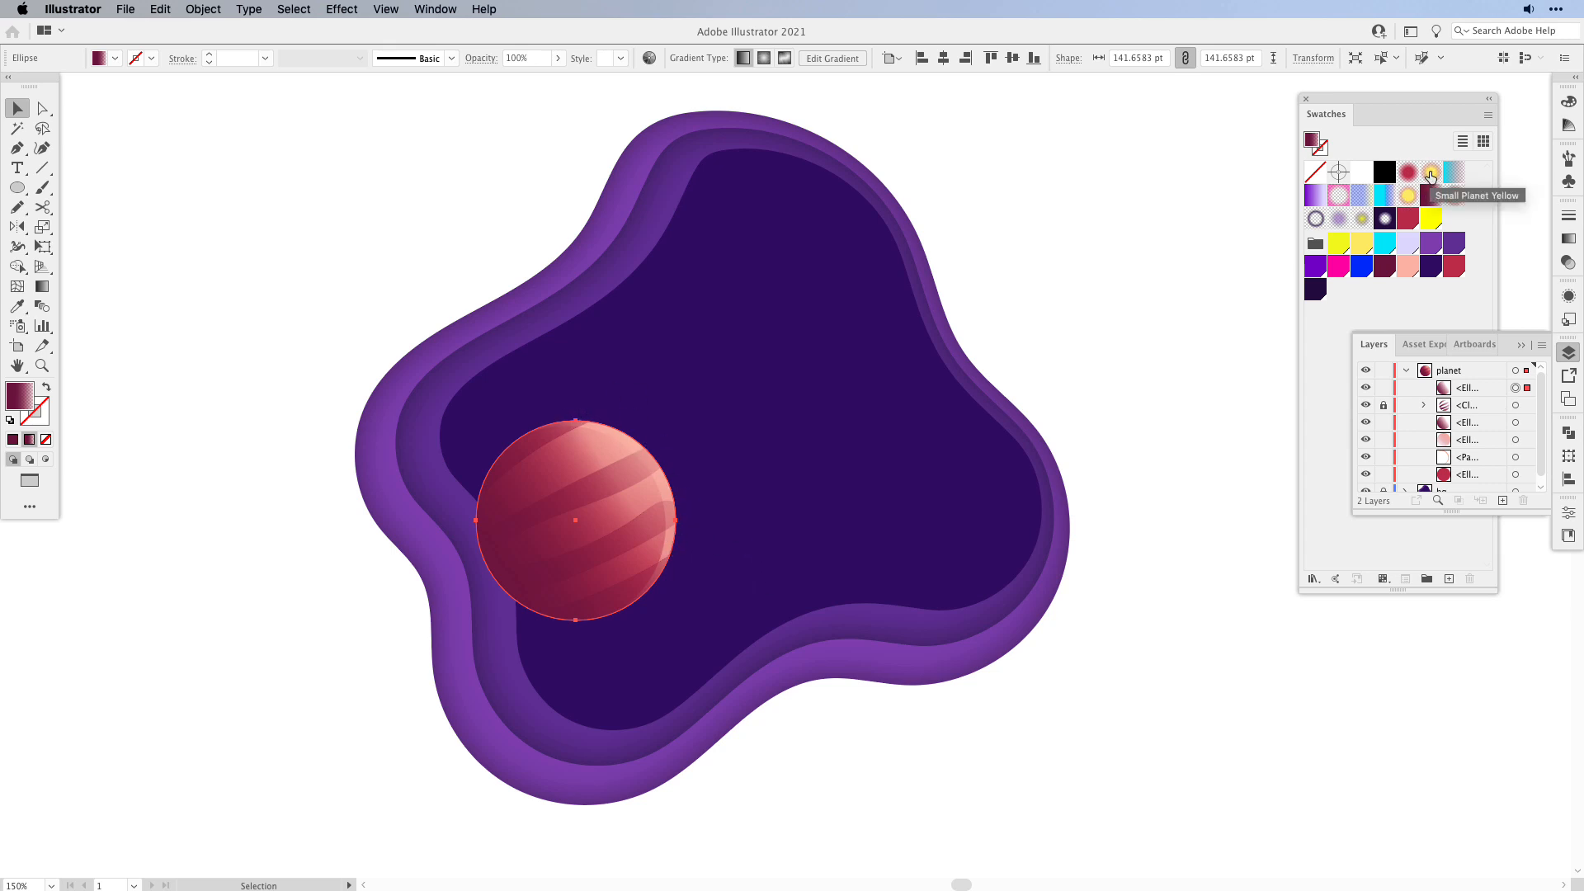
- Fill the top circle with the yellow radial gradient swatch and redirect it from beyond the planet's upper right to its lower left, about -134°
left_click_drag(1429, 177, 569, 521)
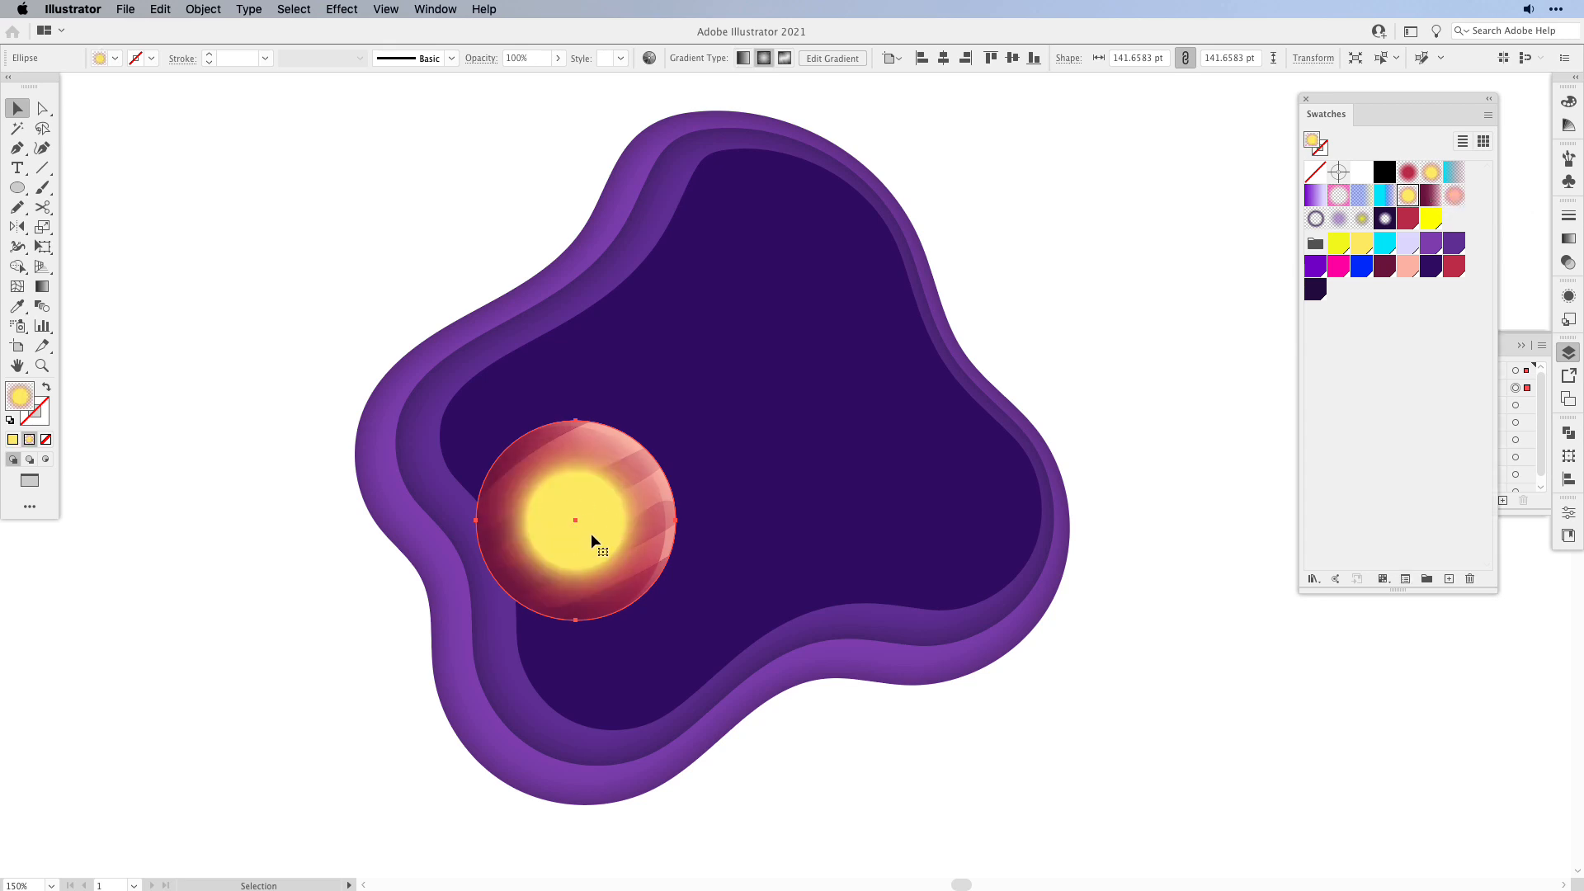
key("g")
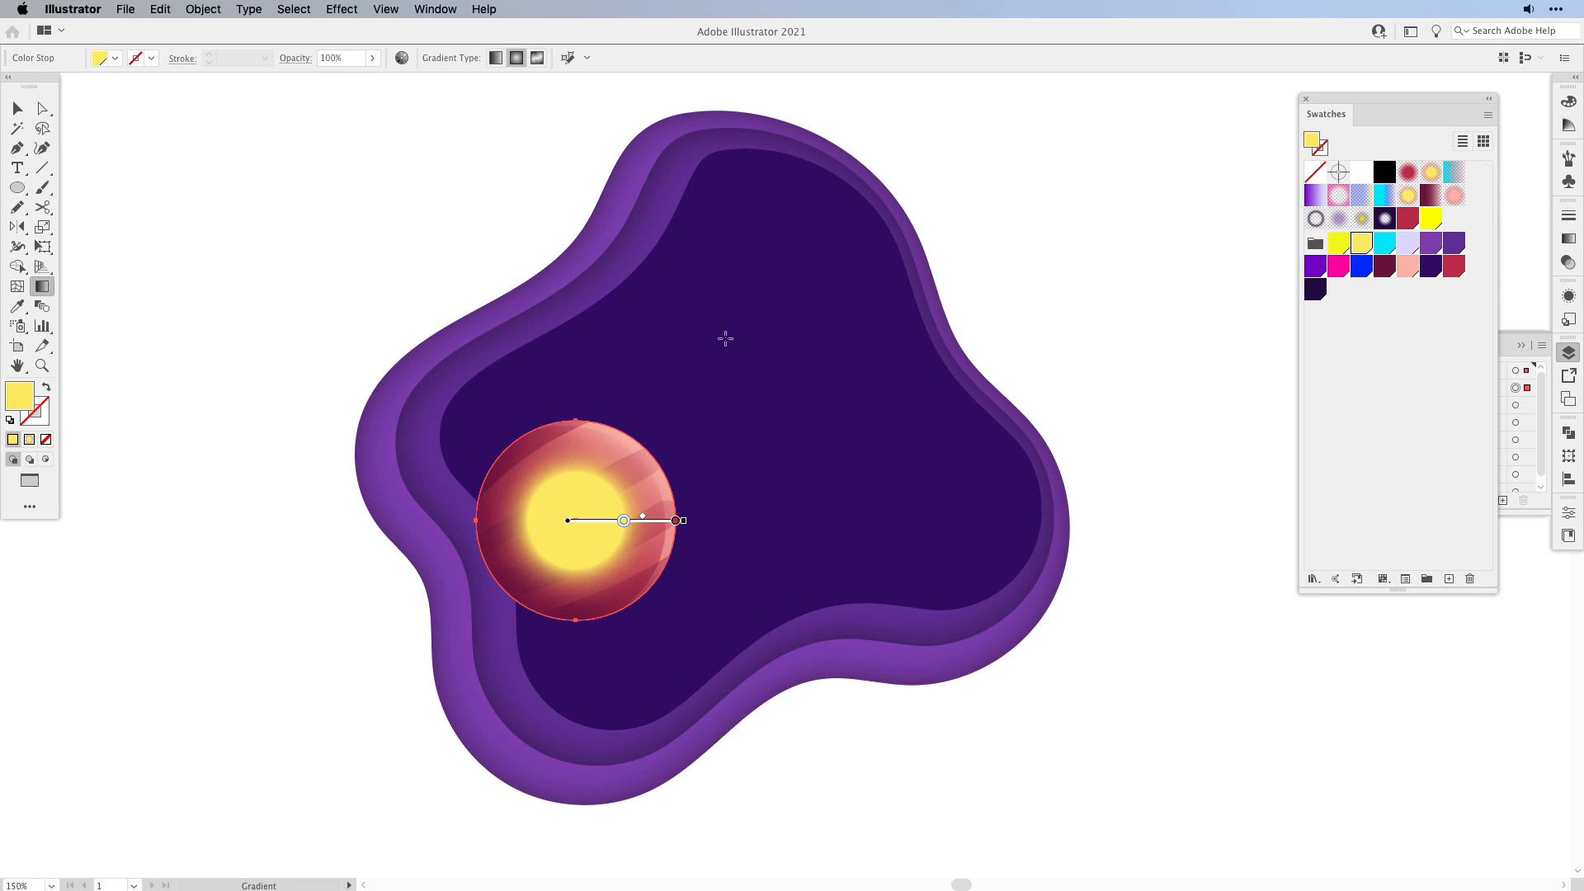
mouse_move(747, 310)
left_mouse_down()
mouse_move(530, 566)
mouse_move(485, 582)
left_mouse_up()
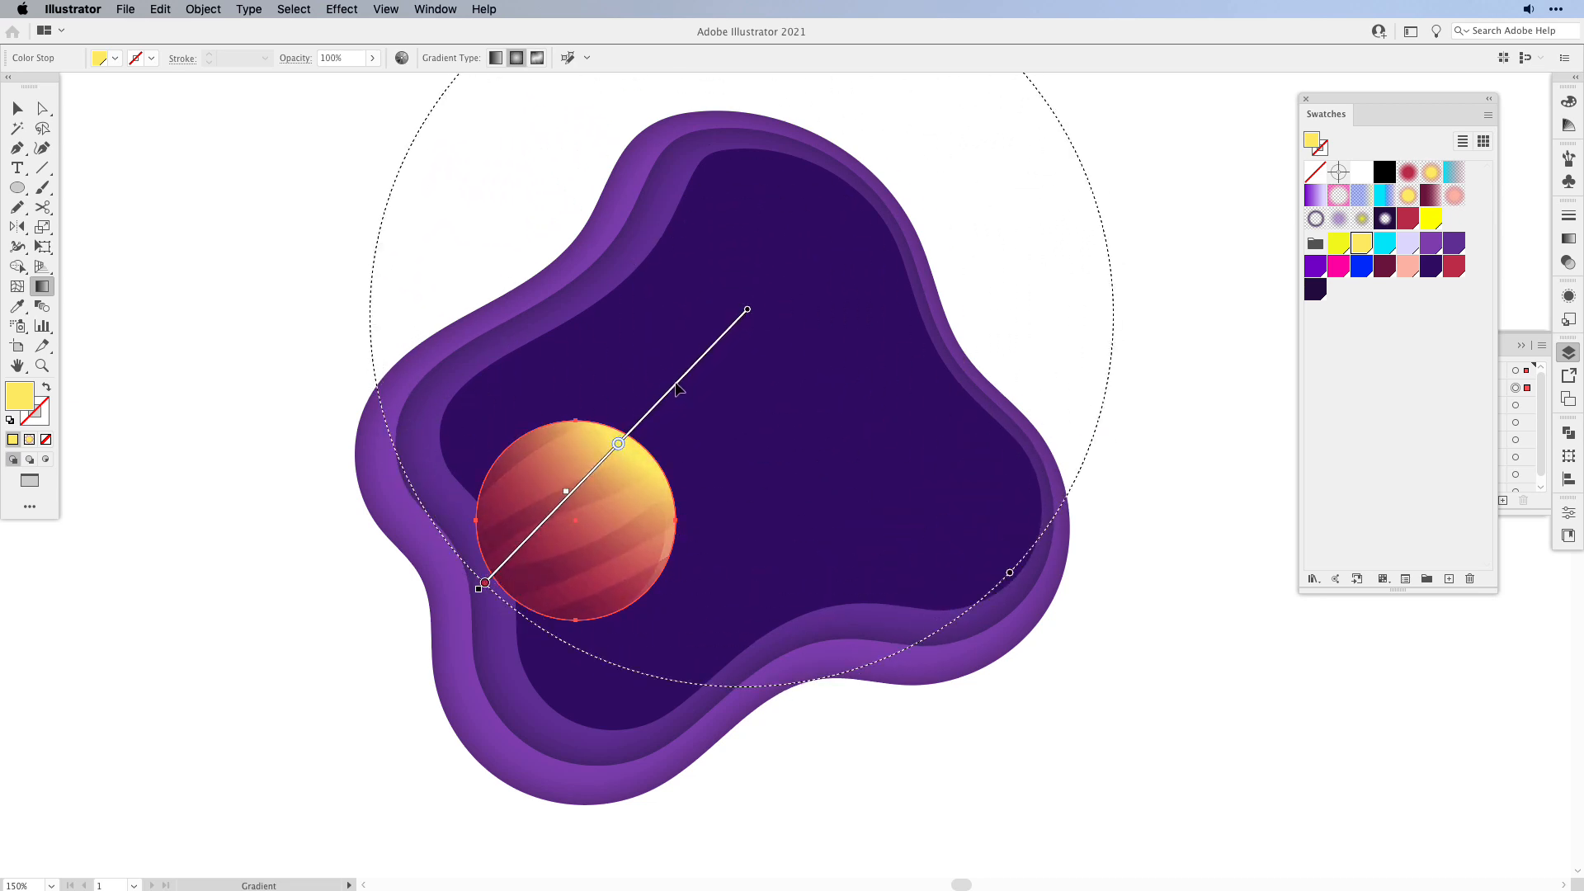
- Shorten and reposition the yellow gradient so its glow stays at the planet's upper right, and open the circle's gradient settings
left_click_drag(641, 419, 651, 433)
mouse_move(495, 592)
left_mouse_down()
mouse_move(571, 523)
mouse_move(462, 639)
mouse_move(526, 565)
left_mouse_up()
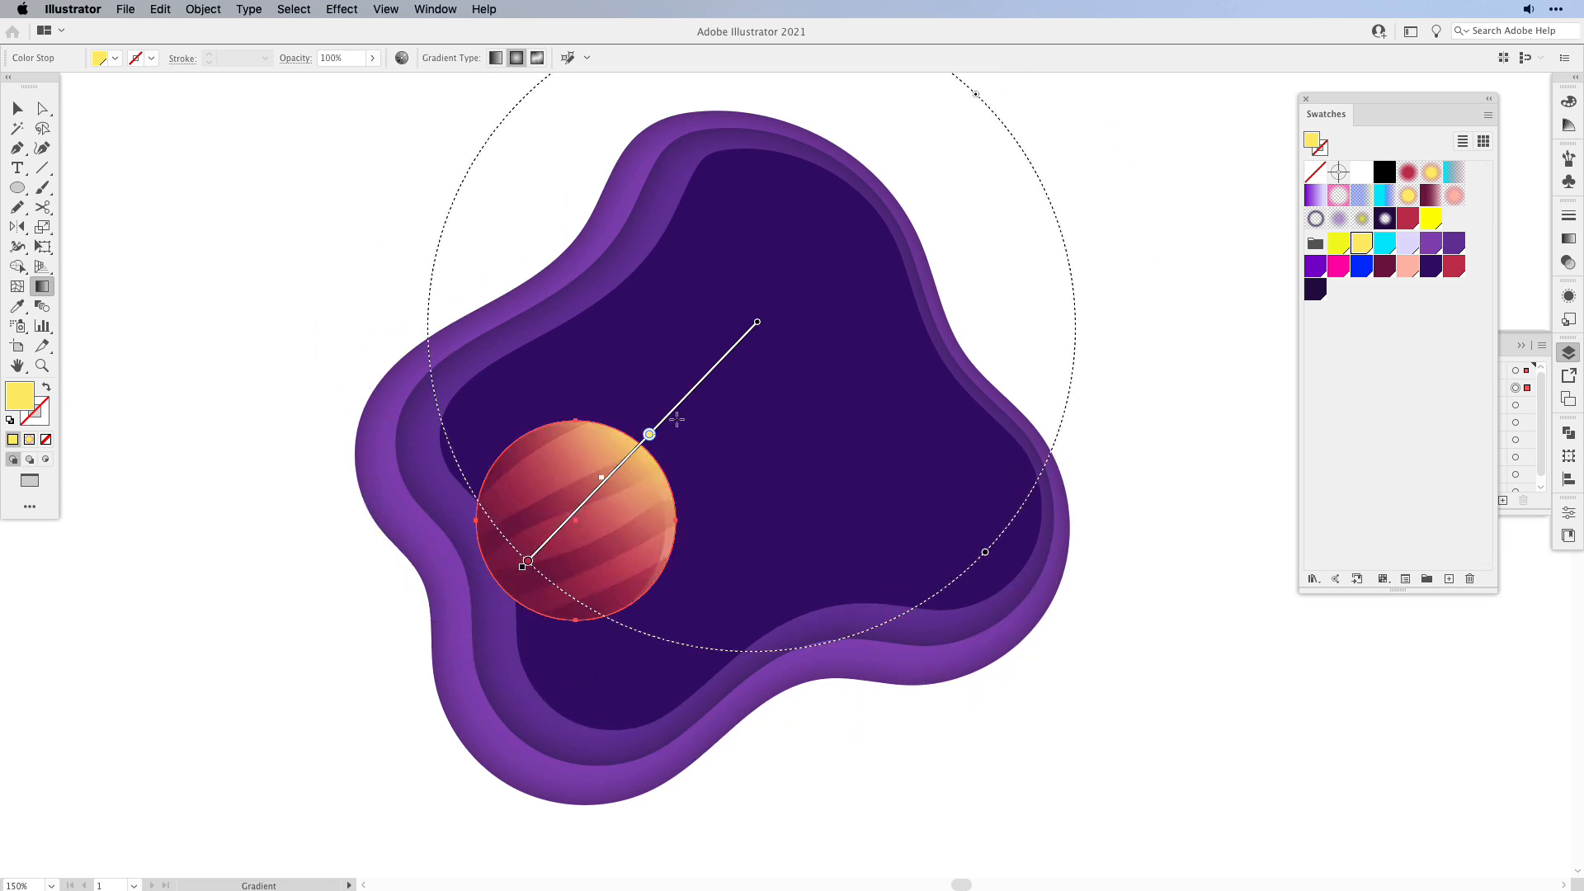
left_click_drag(697, 392, 690, 401)
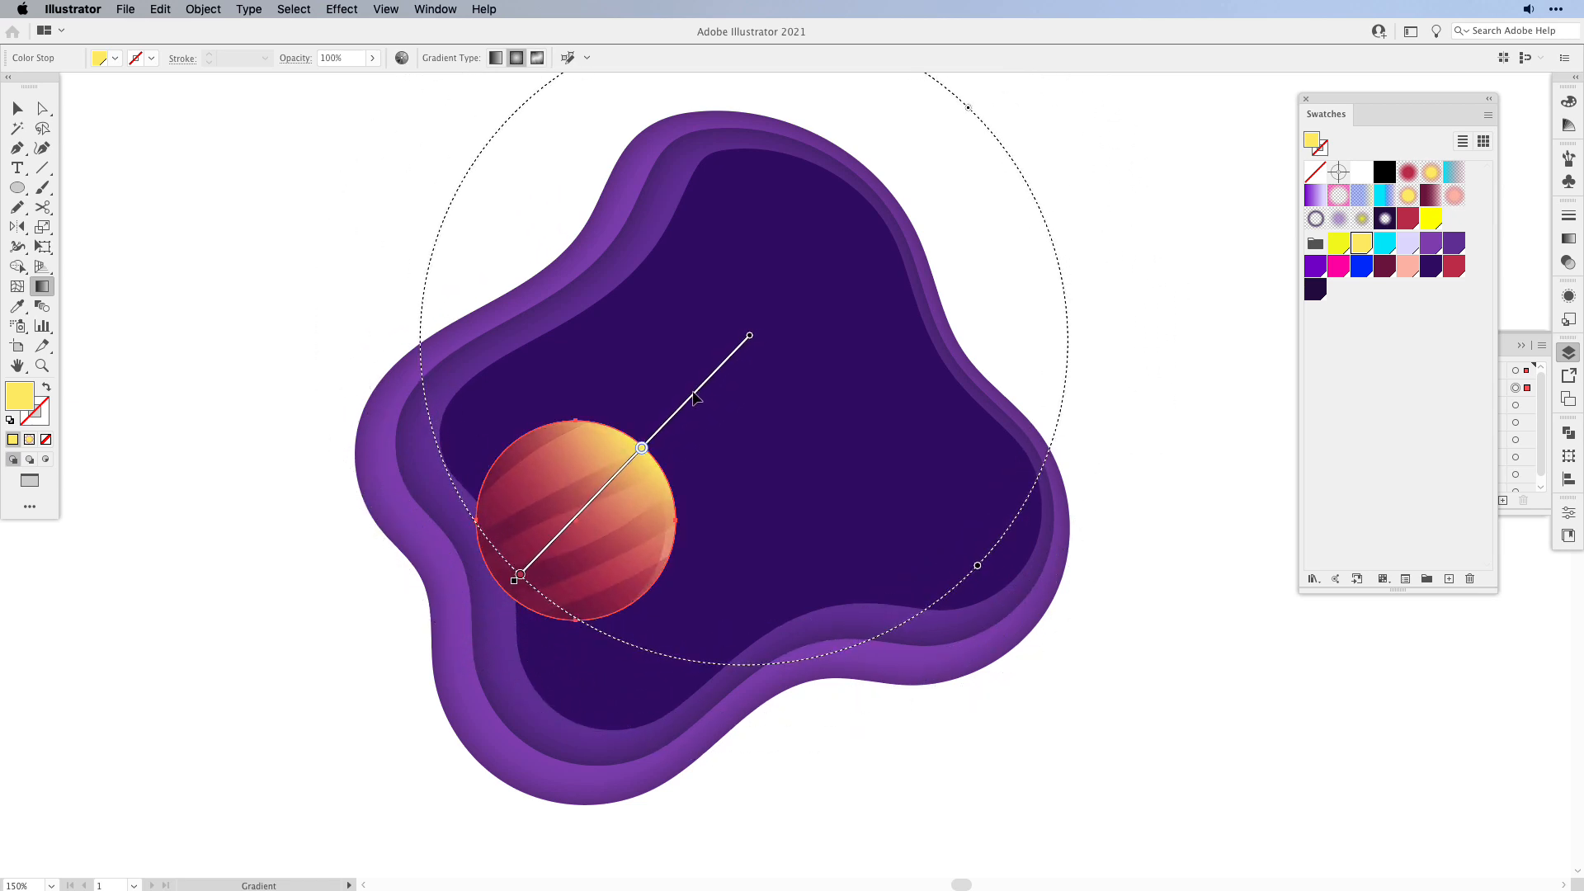
key("v")
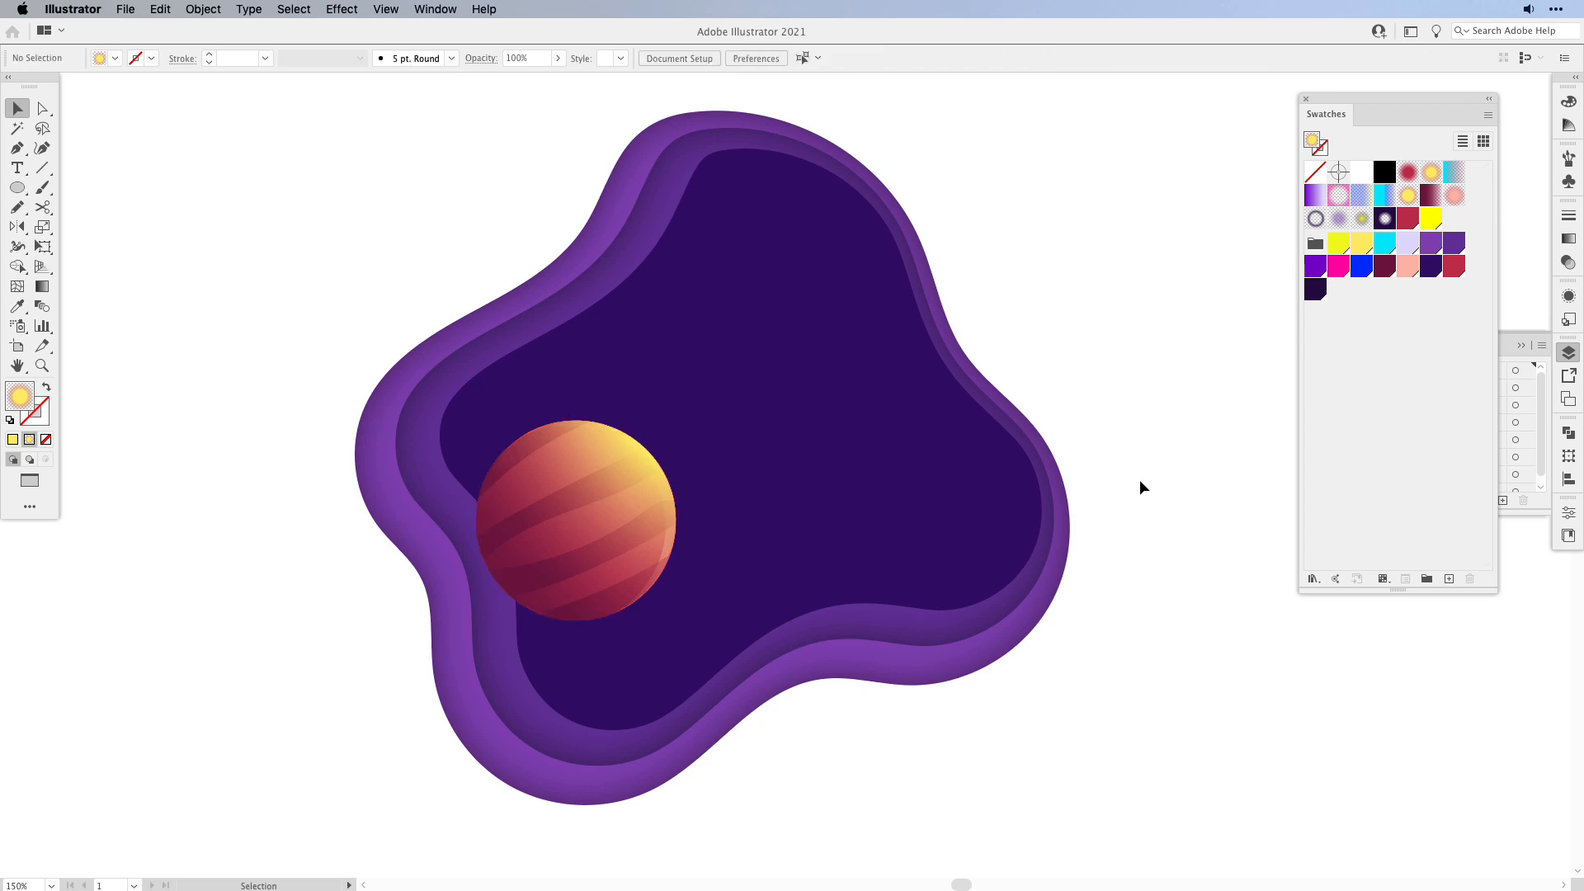
left_click(1569, 238)
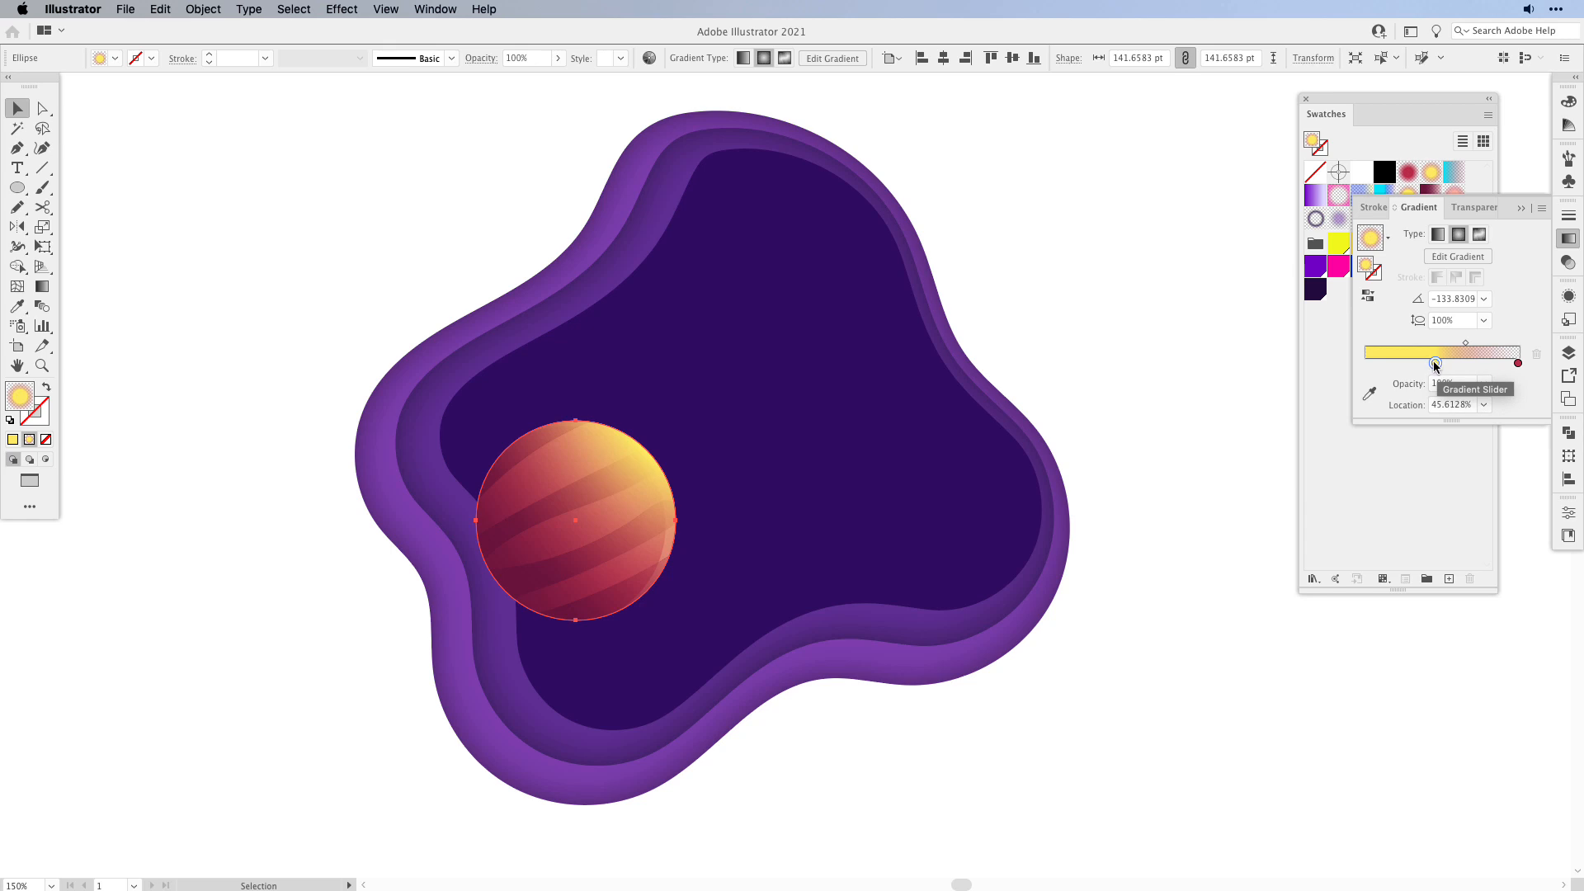
- Paste a copy of the yellow gradient circle in front and check its place in the planet layer
left_click(1518, 365)
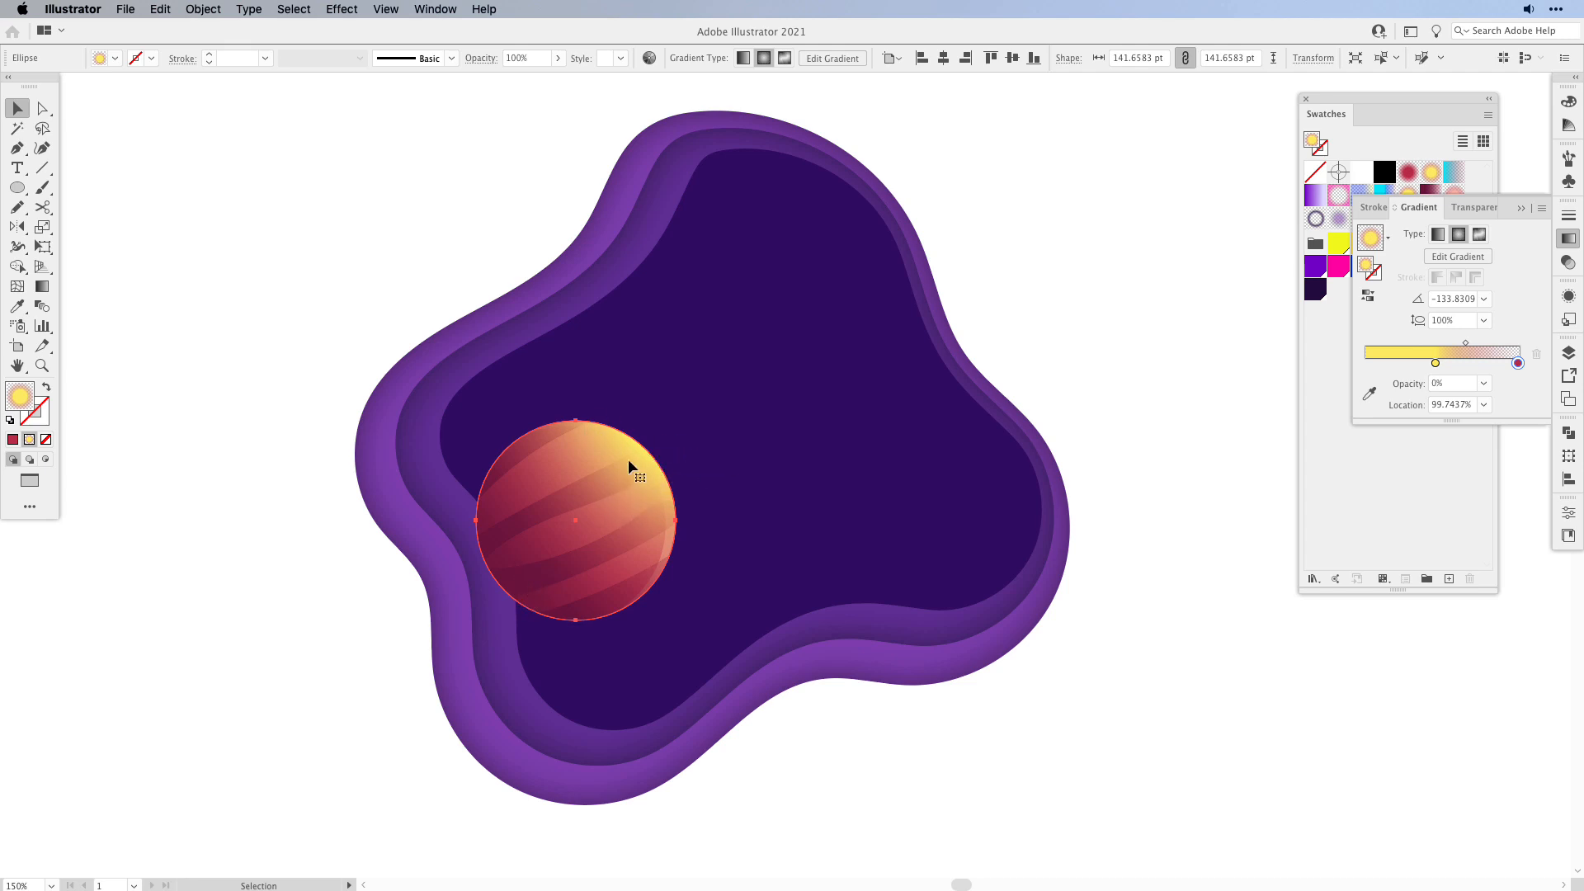
key("super+c")
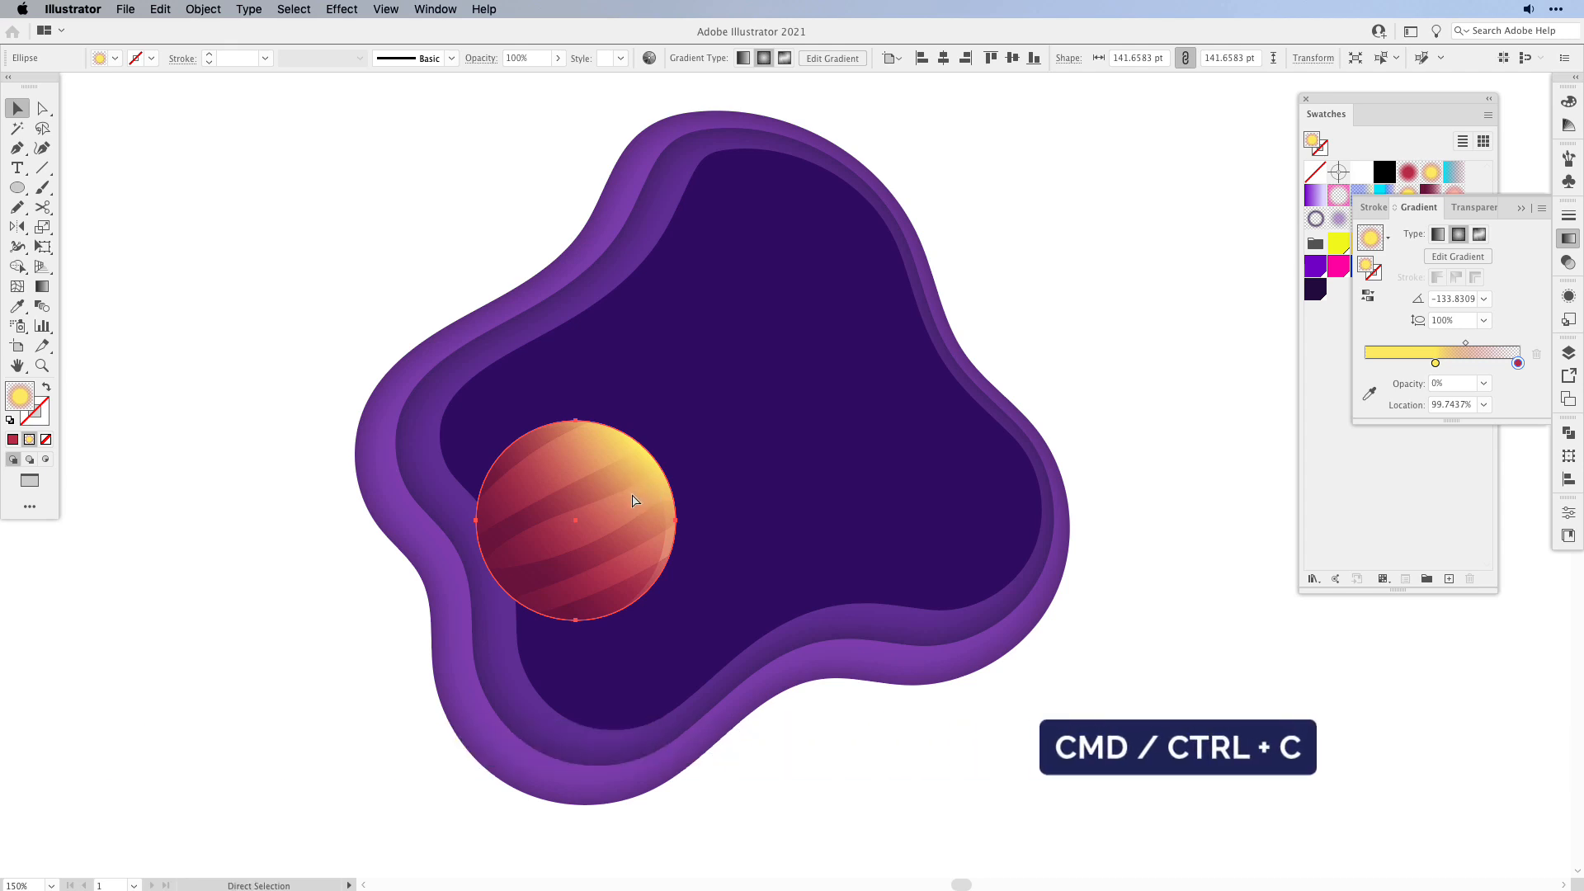
key("super+f")
left_click(1568, 353)
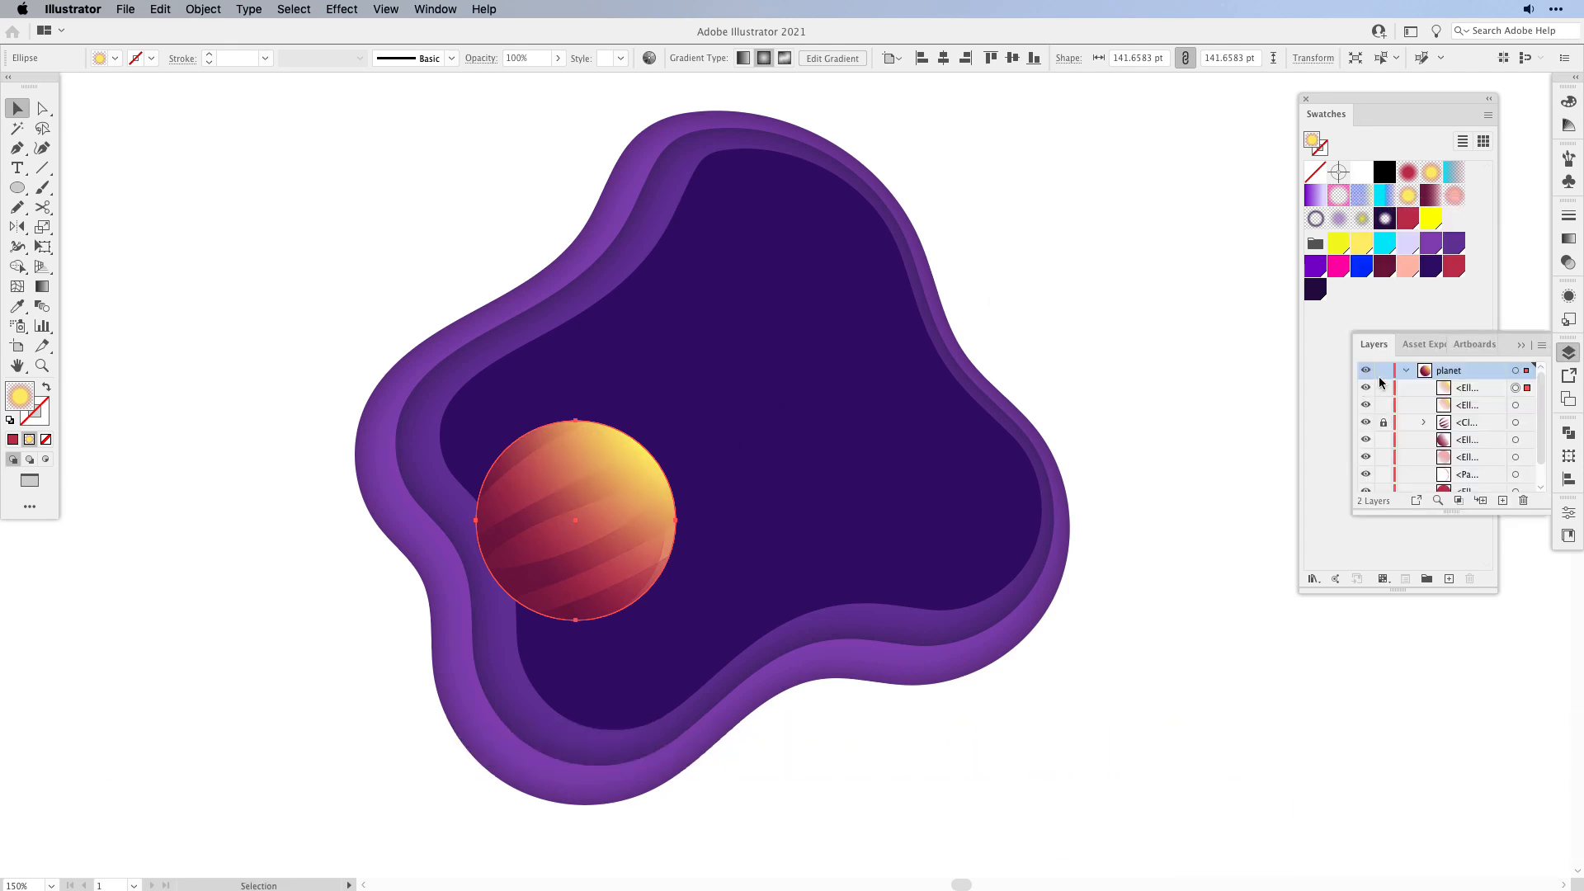
left_click(1520, 344)
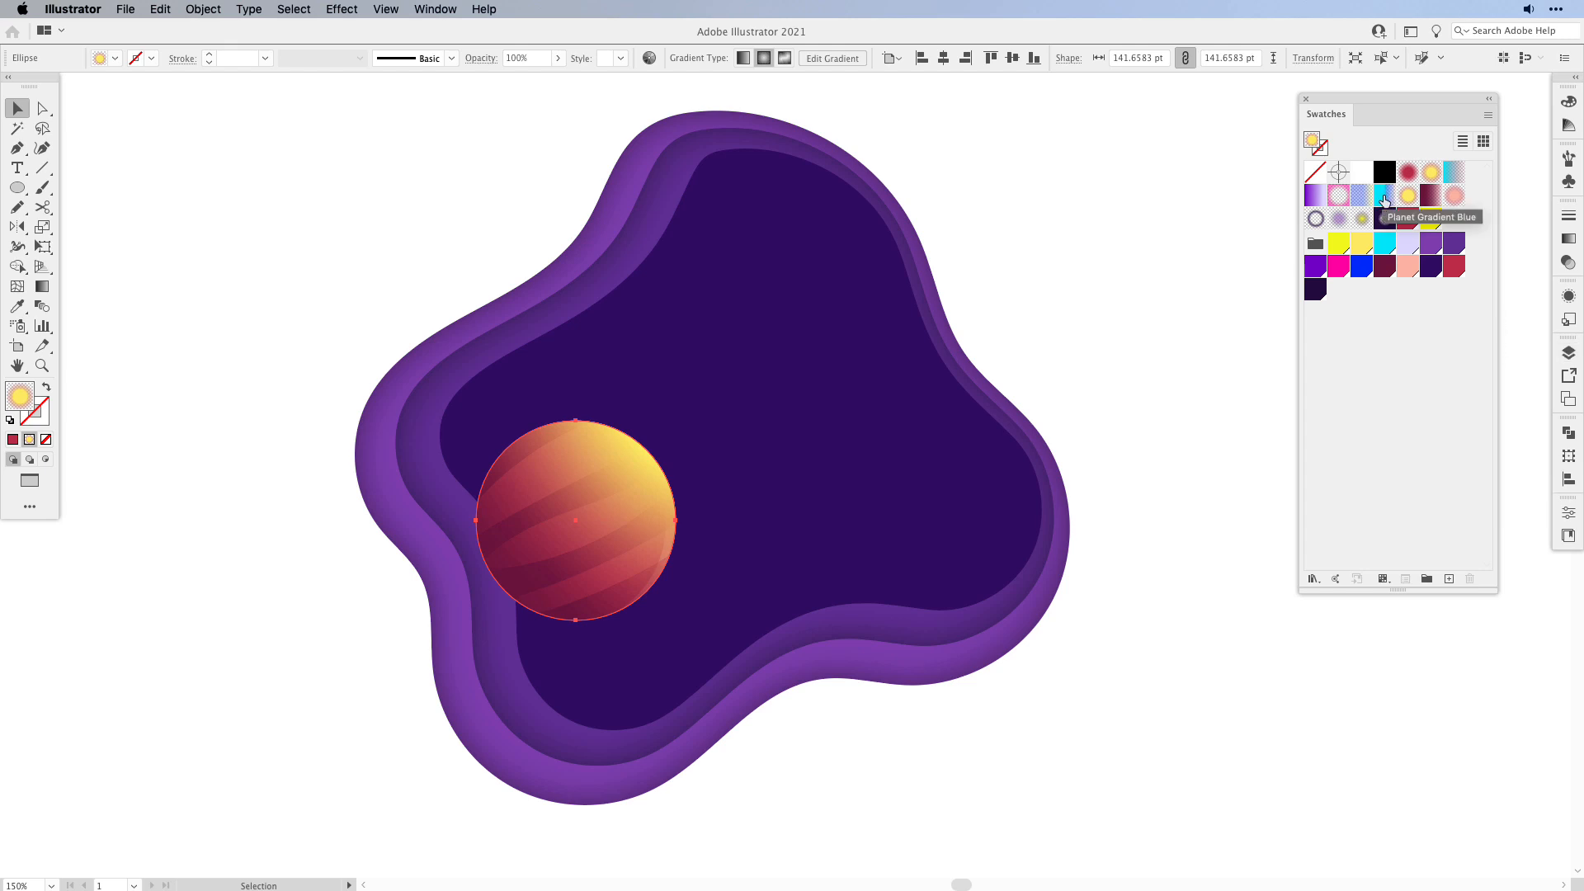
- Fill the top circle with the Planet Gradient Blue swatch and redirect it from beyond the planet's lower left to its center
left_click(1386, 197)
key("g")
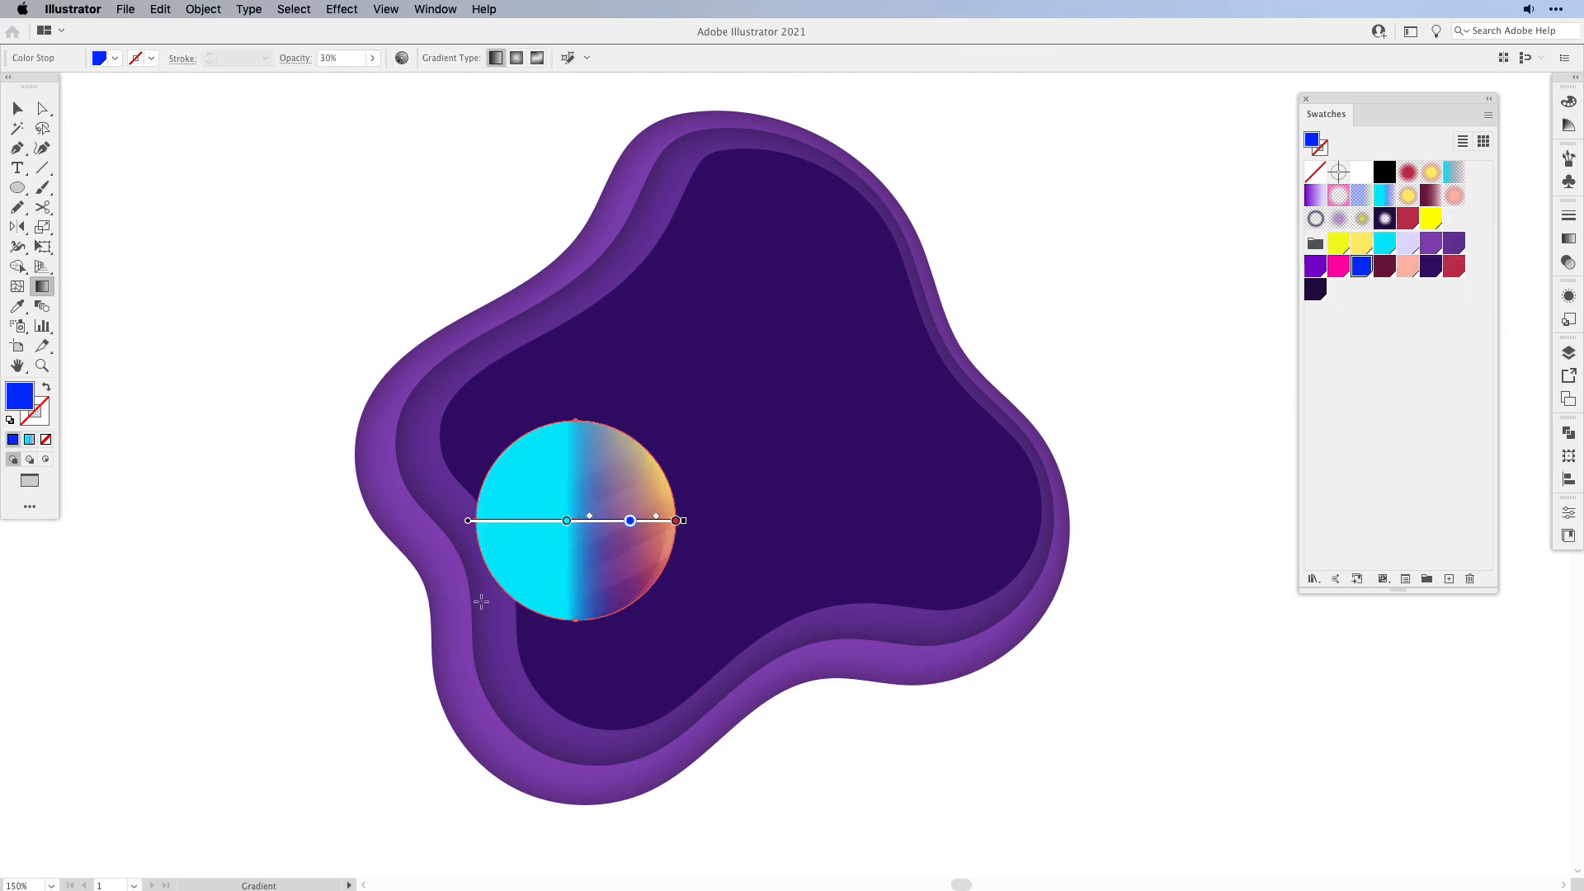
left_click_drag(407, 638, 585, 507)
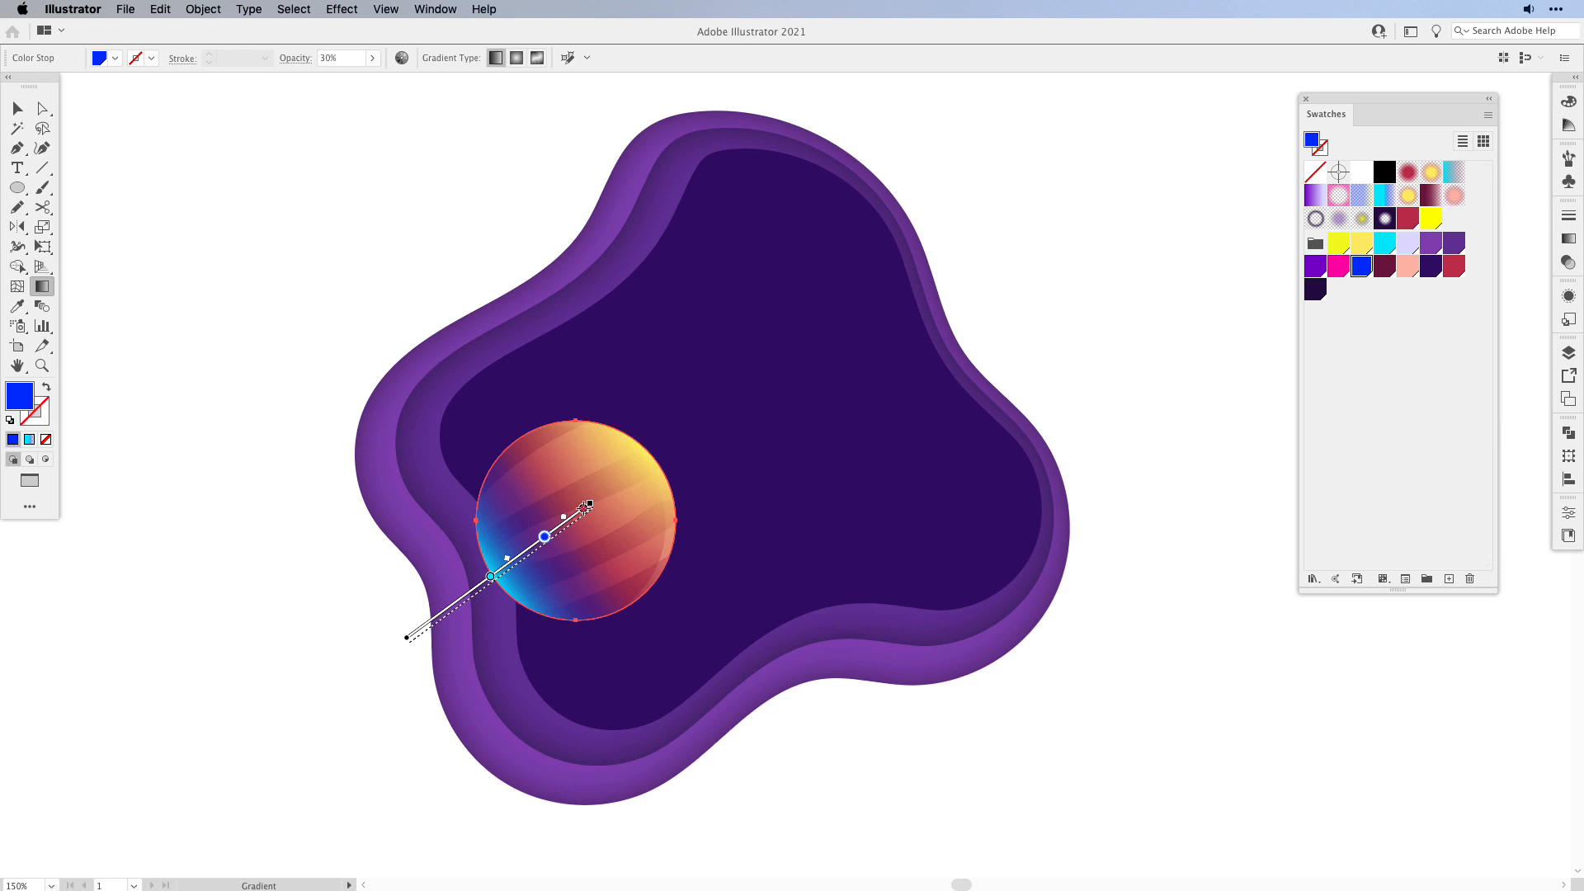
key("v")
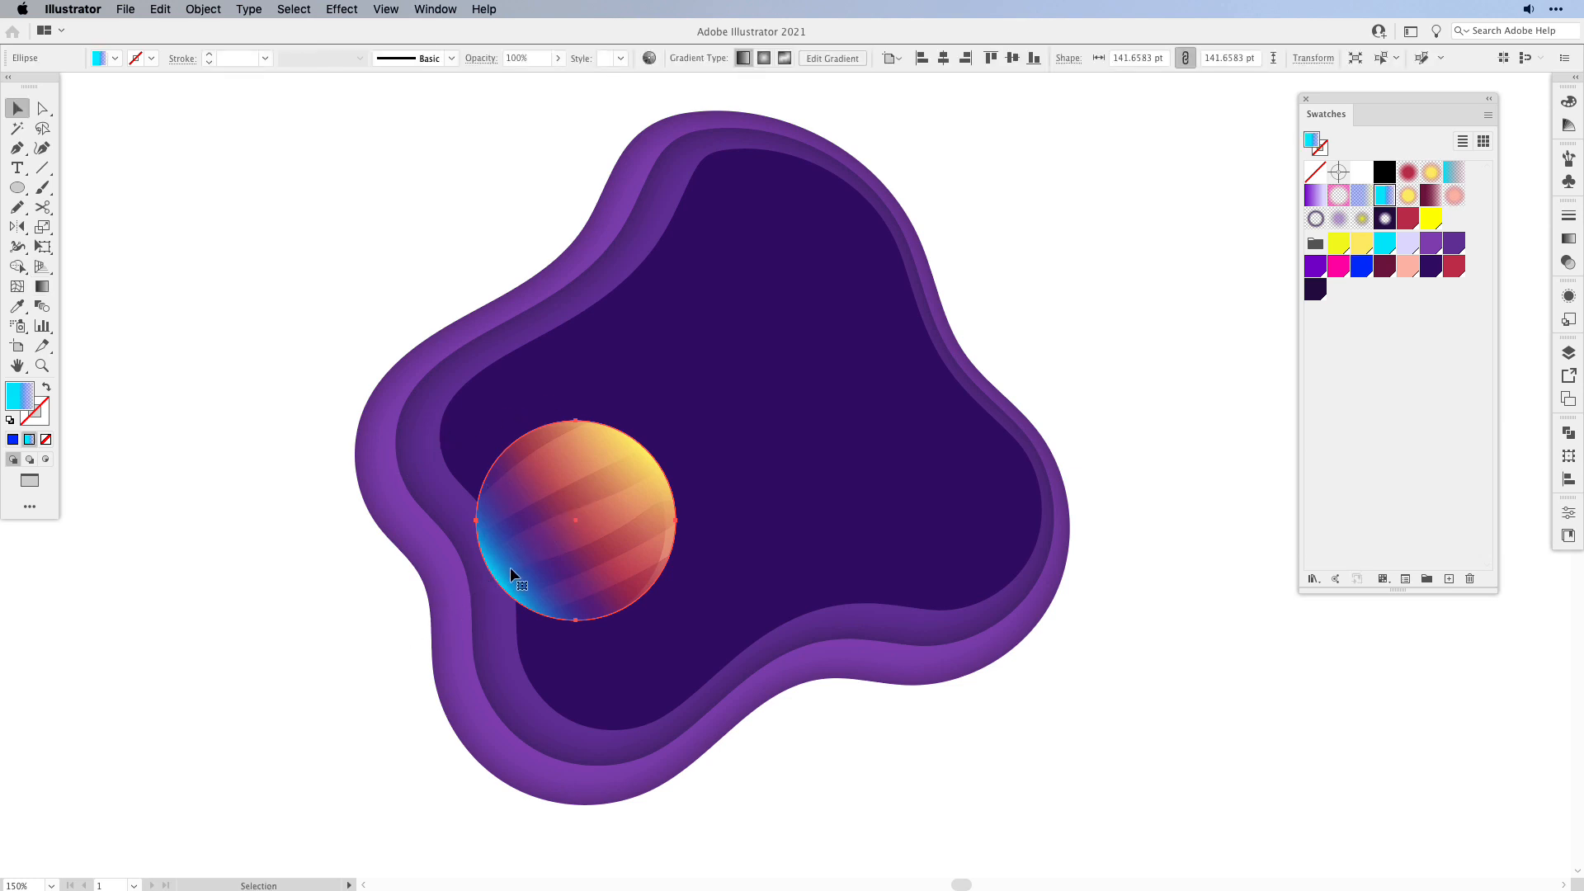
- Nudge the blue gradient's cyan stop outward and stretch the gradient toward the planet's upper right
key("g")
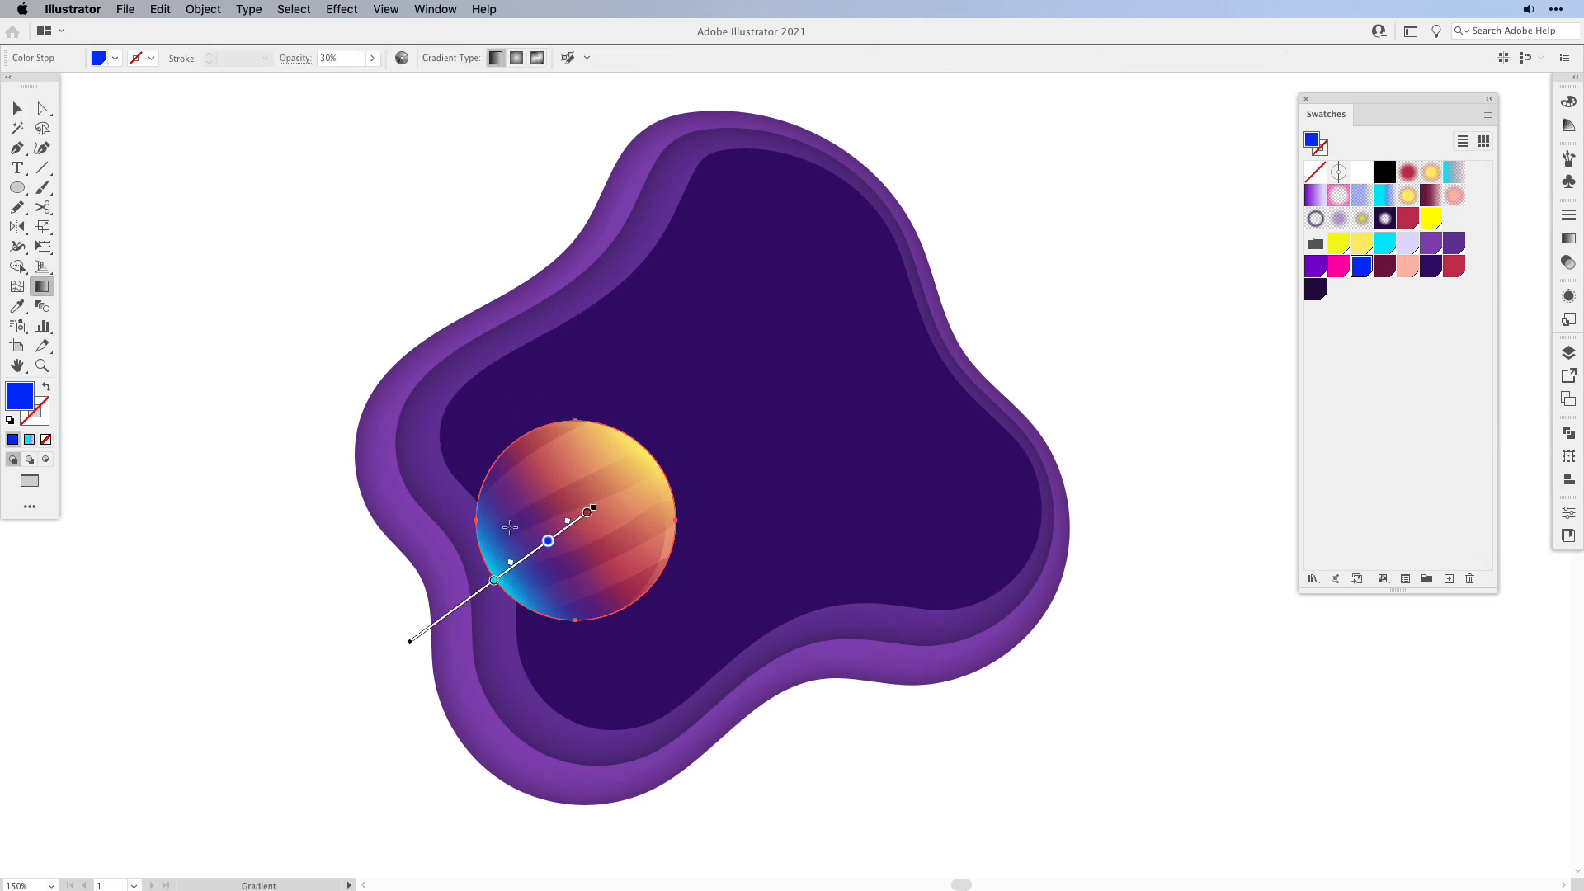
left_click_drag(492, 582, 487, 585)
mouse_move(562, 529)
left_mouse_down()
mouse_move(545, 542)
mouse_move(642, 472)
left_mouse_up()
key("v")
left_click(1063, 334)
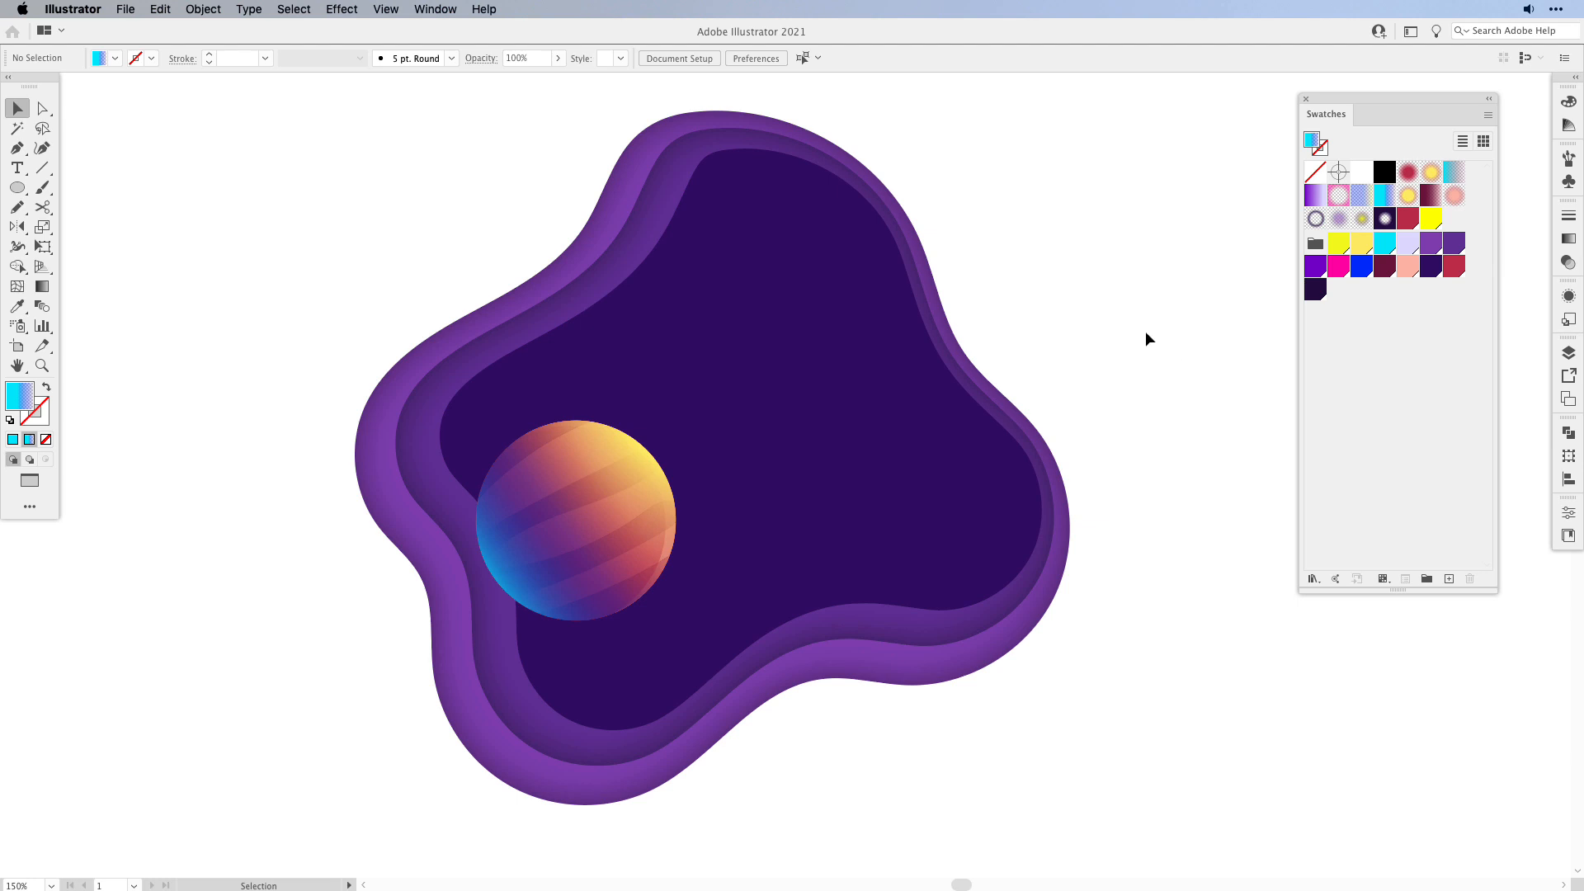
- Paste a copy of the blue gradient circle in front and fill it with the Planet Gradient Blue Yellow swatch
left_click(555, 475)
key("super+c")
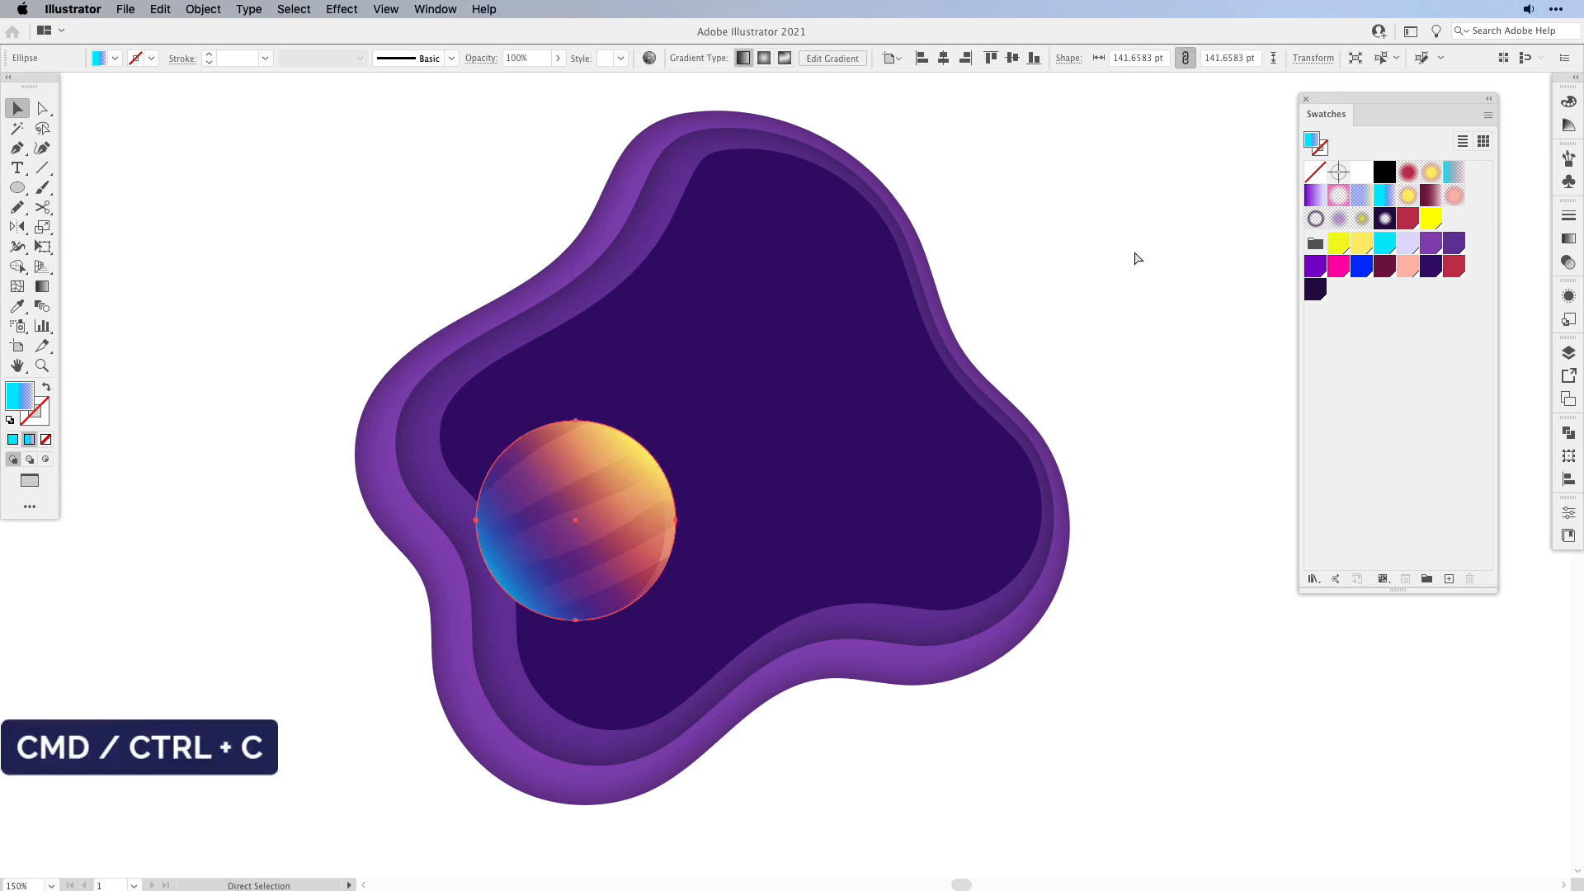
key("super+f")
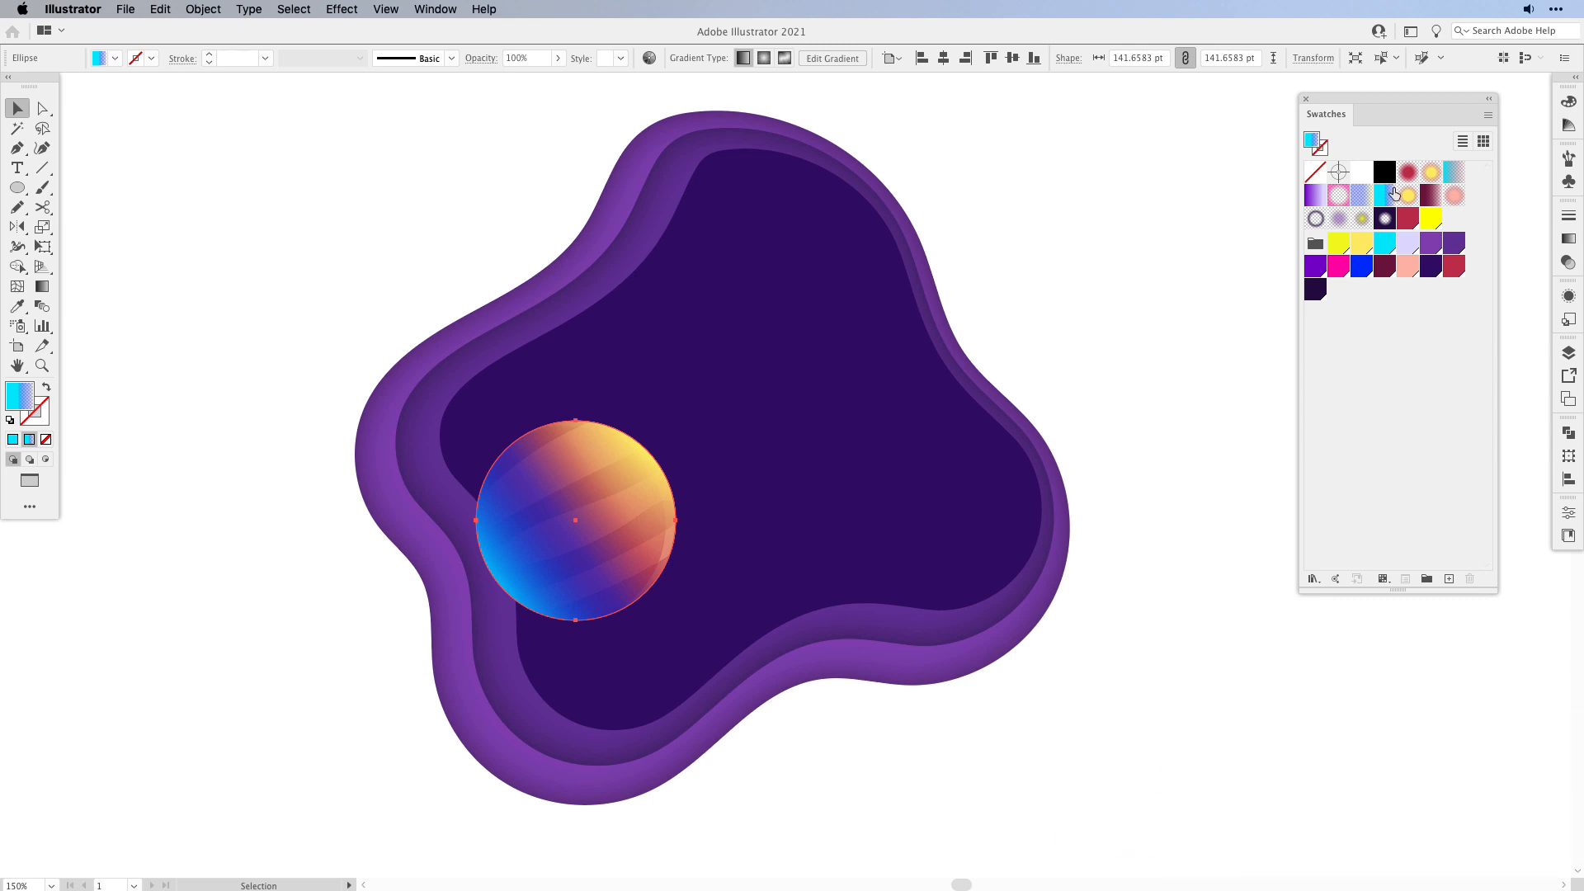
left_click(1366, 195)
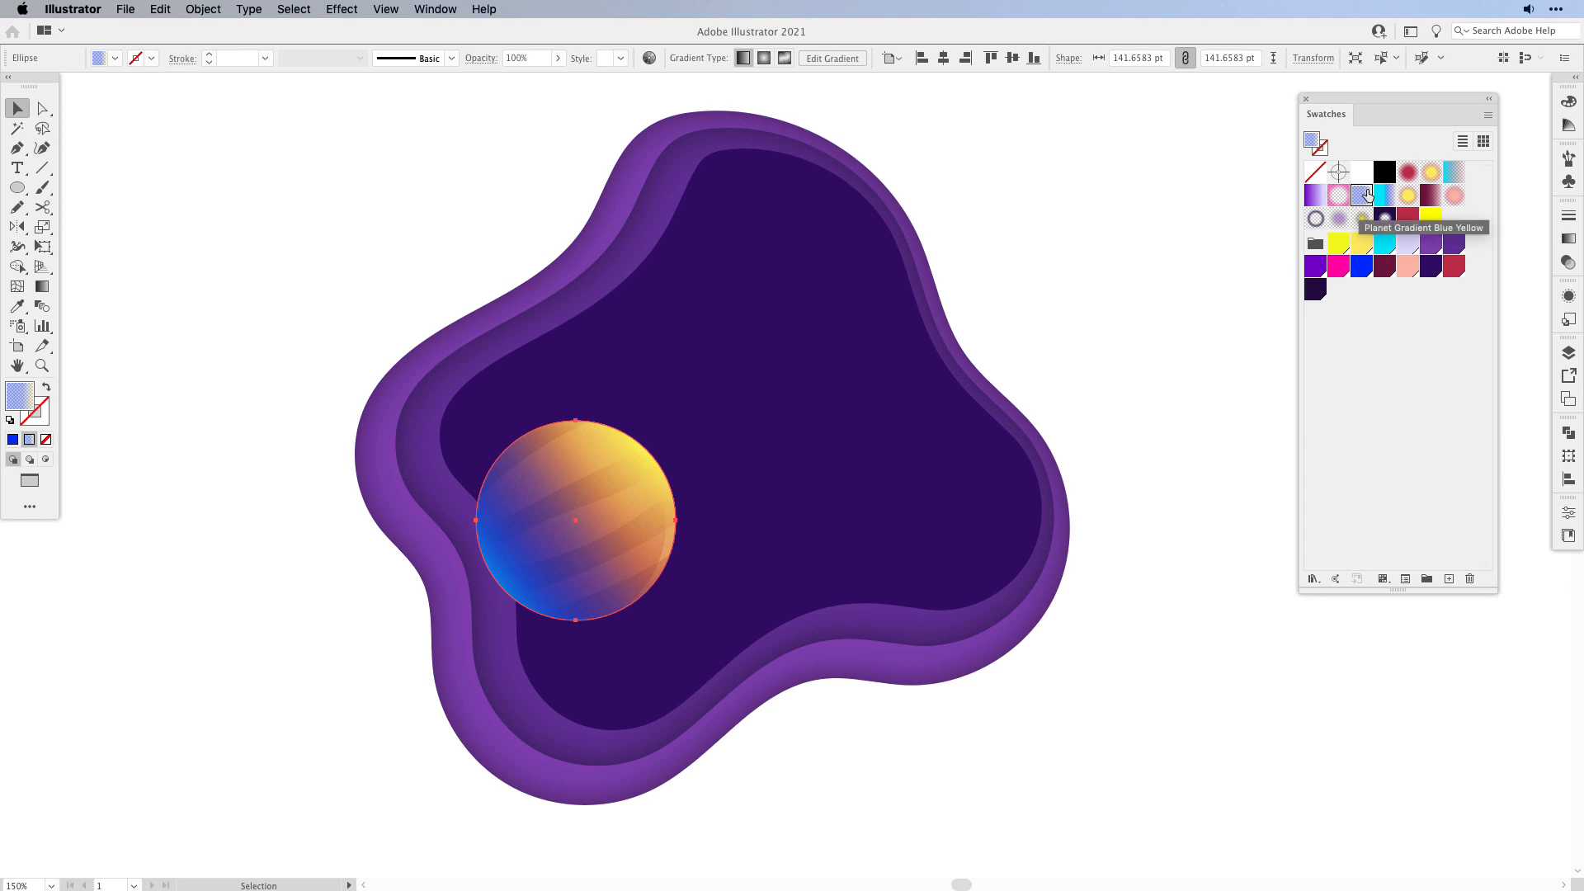
left_click(1566, 240)
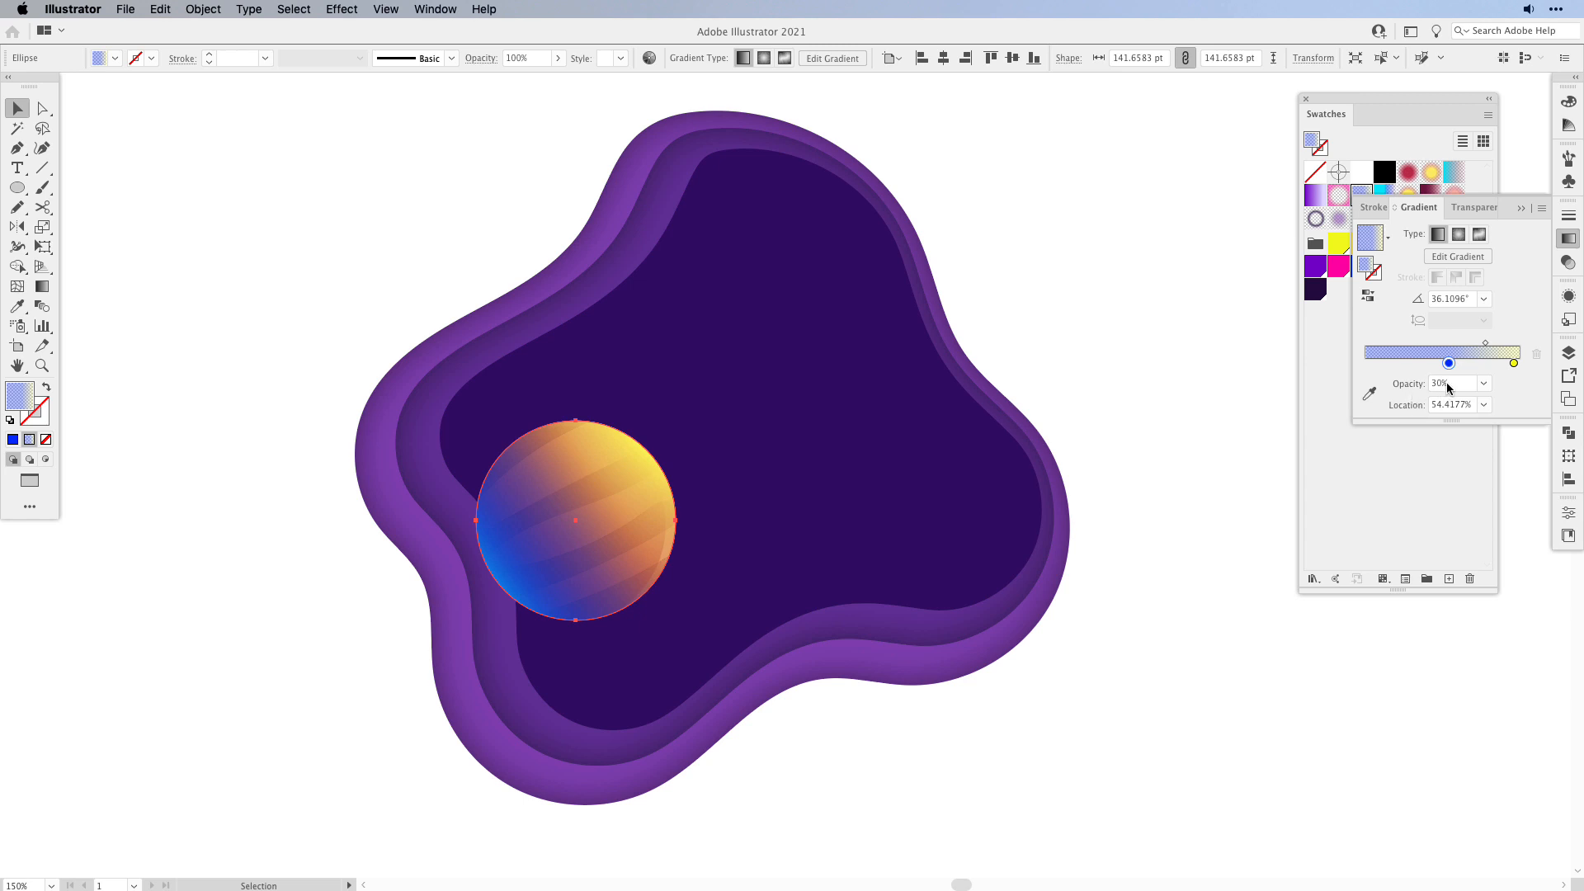
left_click(1514, 362)
- Redirect the blue-yellow gradient from beyond the planet's lower left at about 31° and undo the accidental move of the circle
key("g")
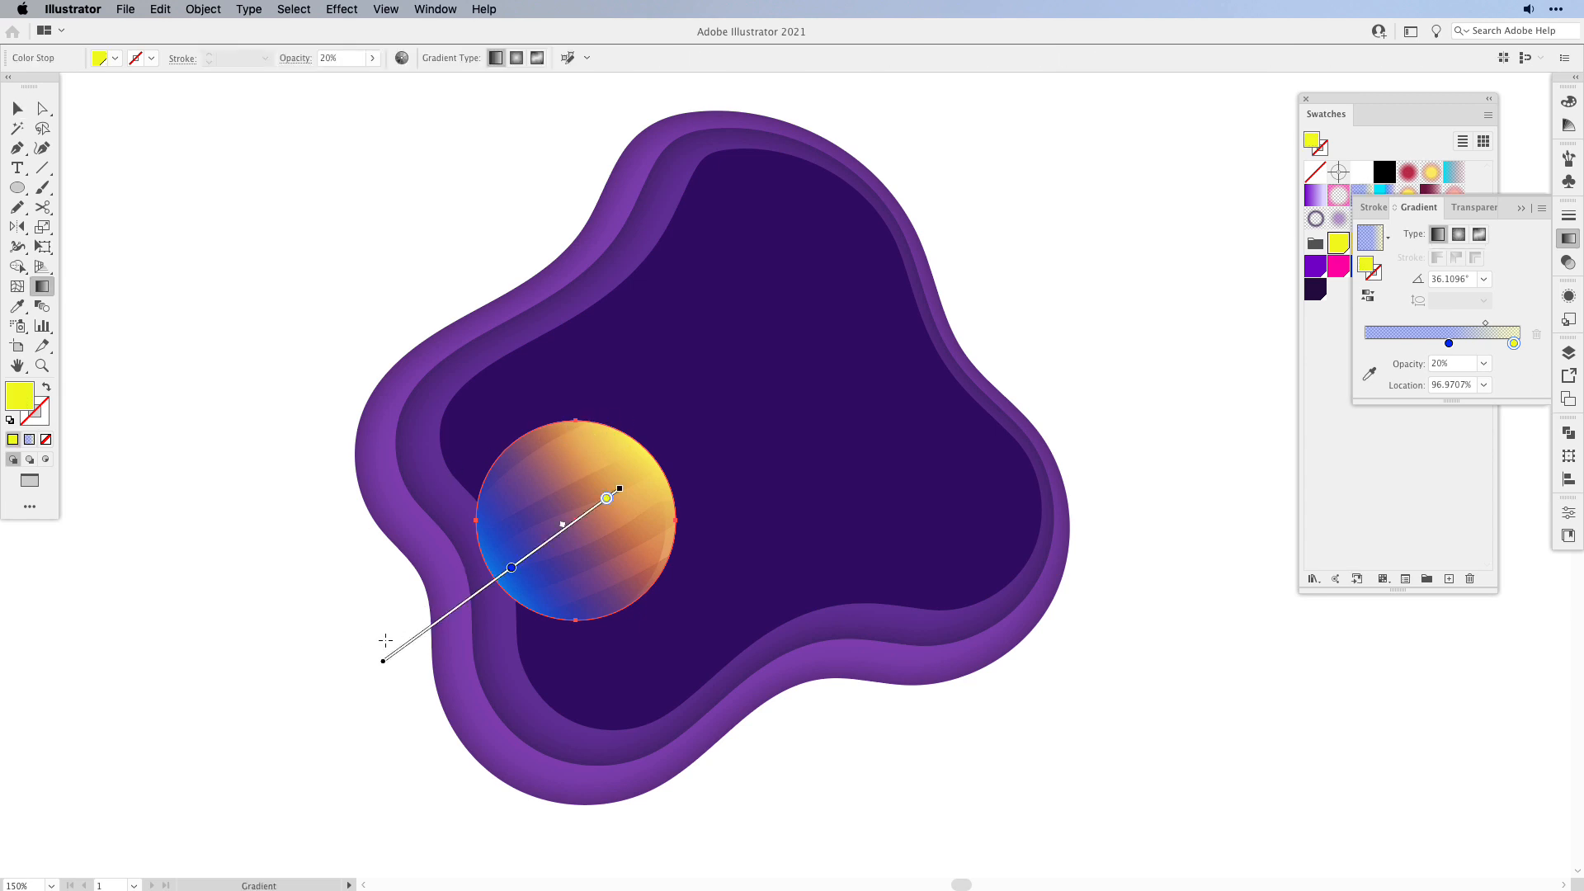
mouse_move(382, 661)
left_mouse_down()
mouse_move(569, 526)
mouse_move(265, 693)
left_mouse_up()
key("v")
left_click(362, 616)
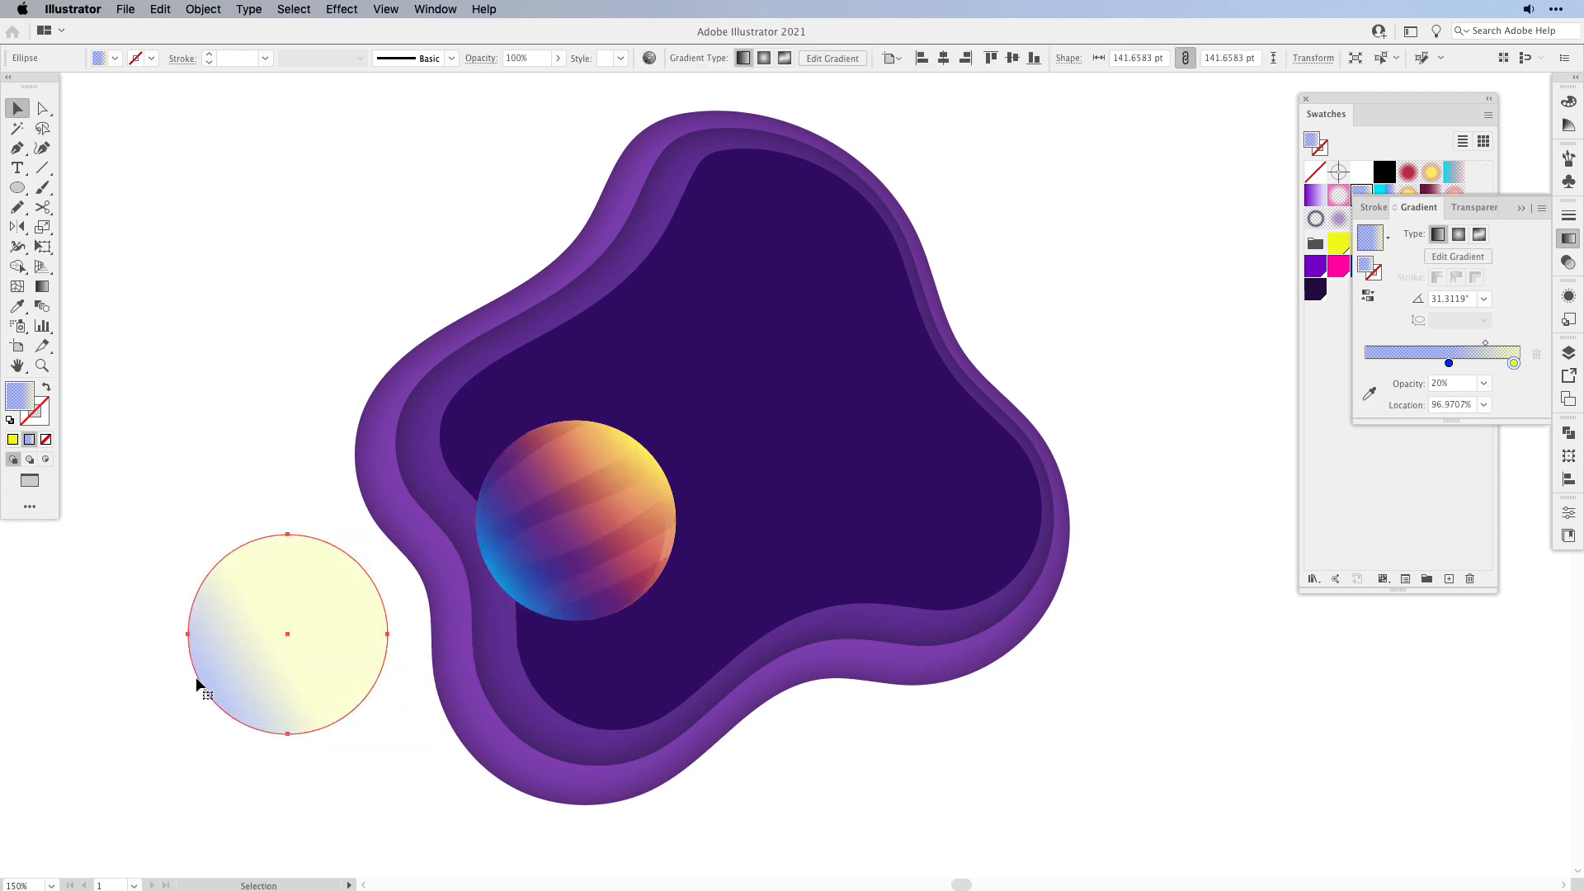
key("cmd+z")
- Stretch the blue-yellow gradient toward the planet's upper right and shift its blue stop outward to about 37%
key("g")
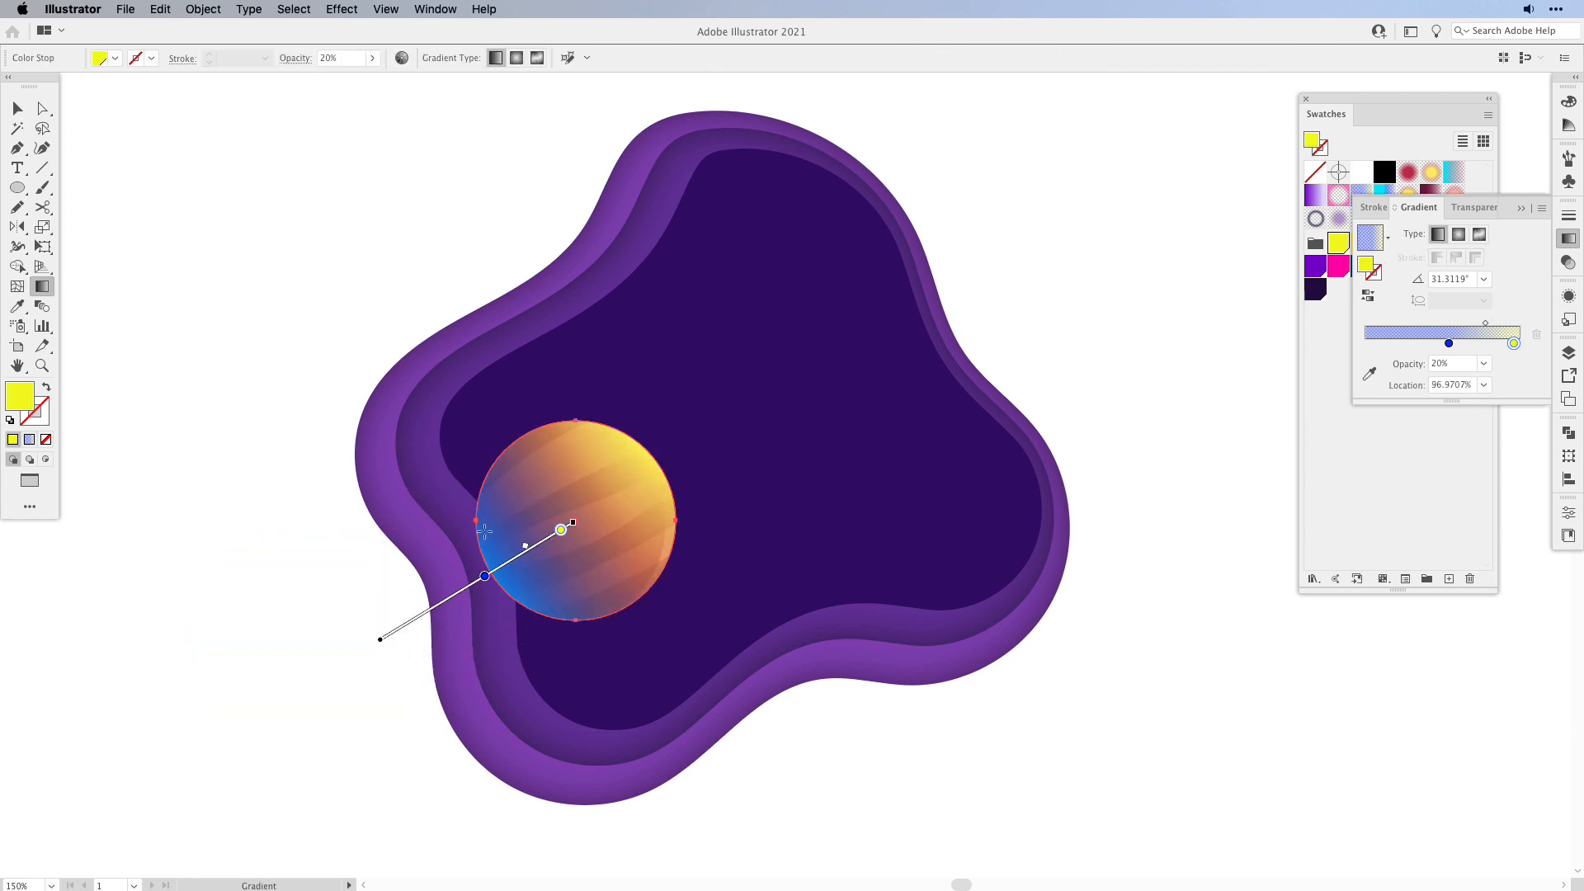
left_click(484, 577)
left_click_drag(483, 578, 481, 579)
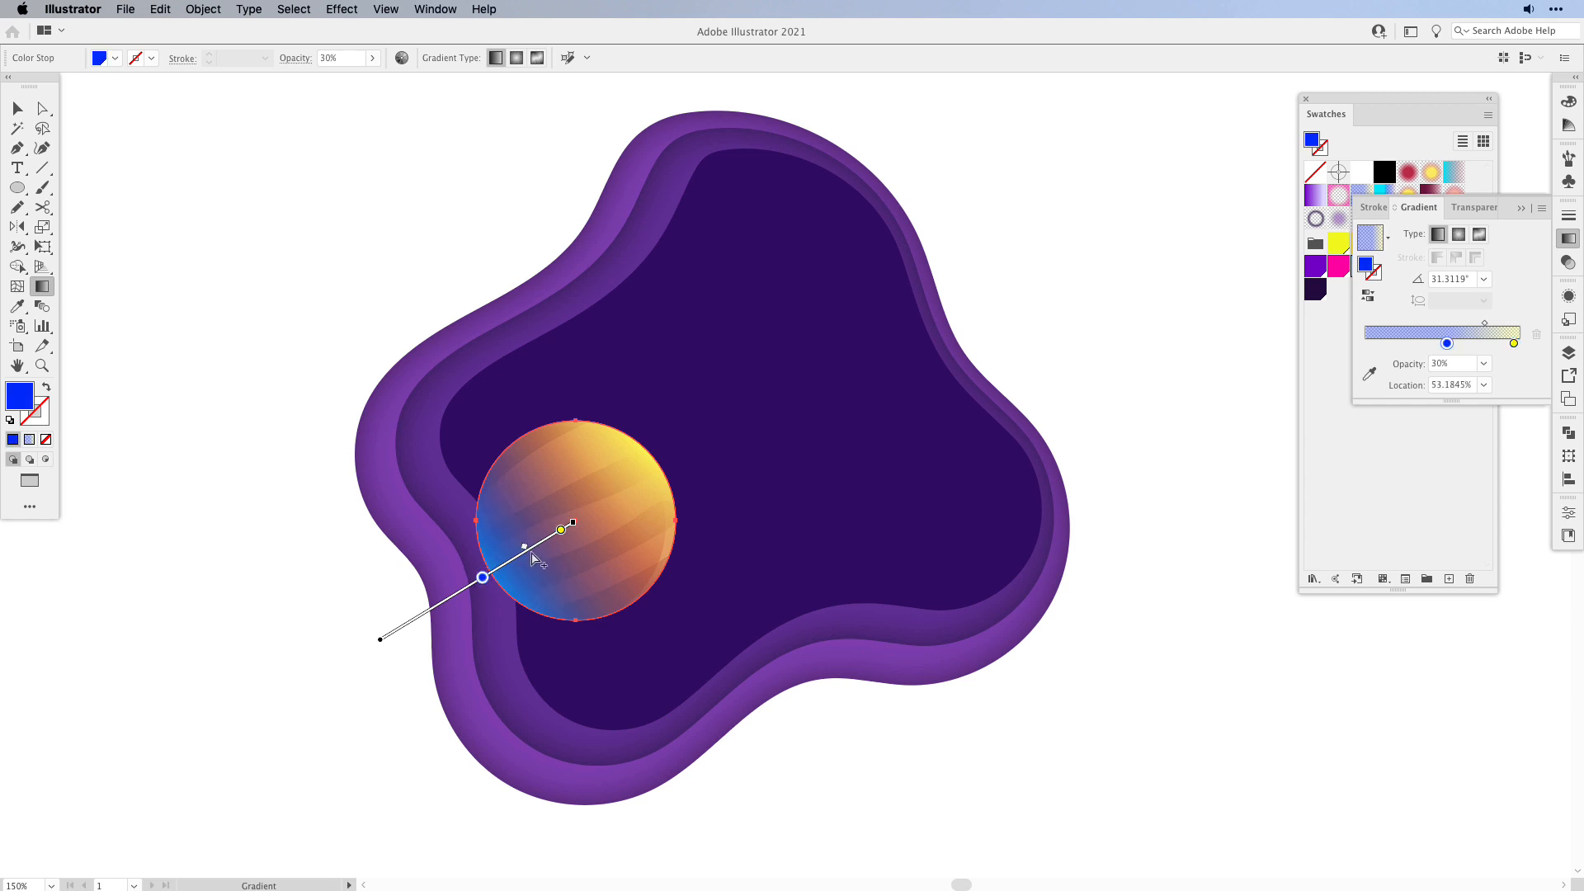
left_click_drag(573, 522, 608, 501)
left_click_drag(519, 555, 472, 585)
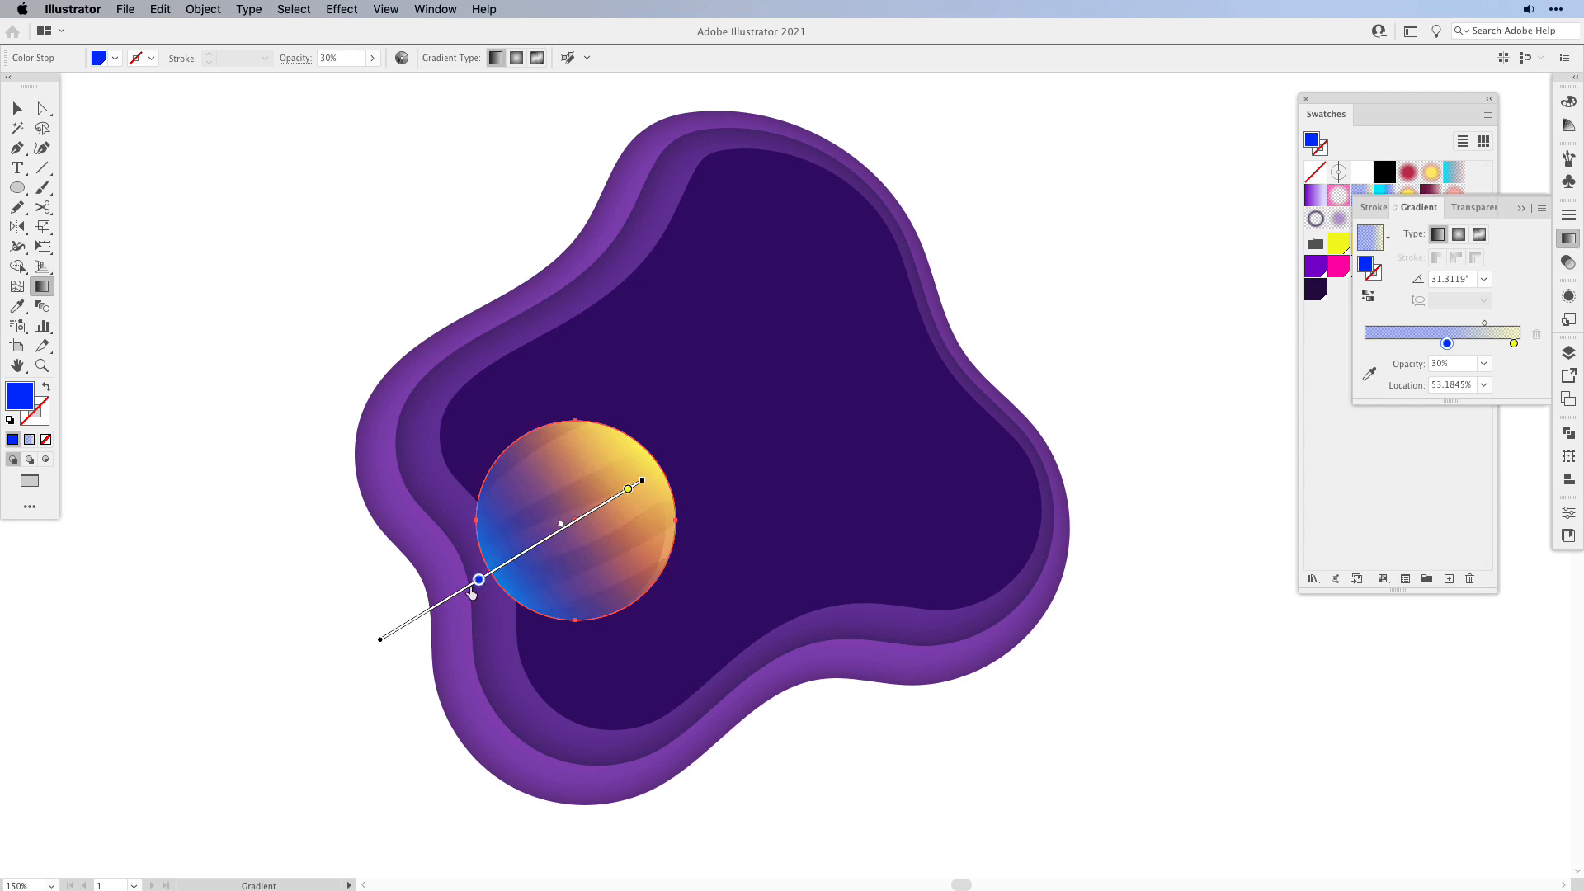
key("v")
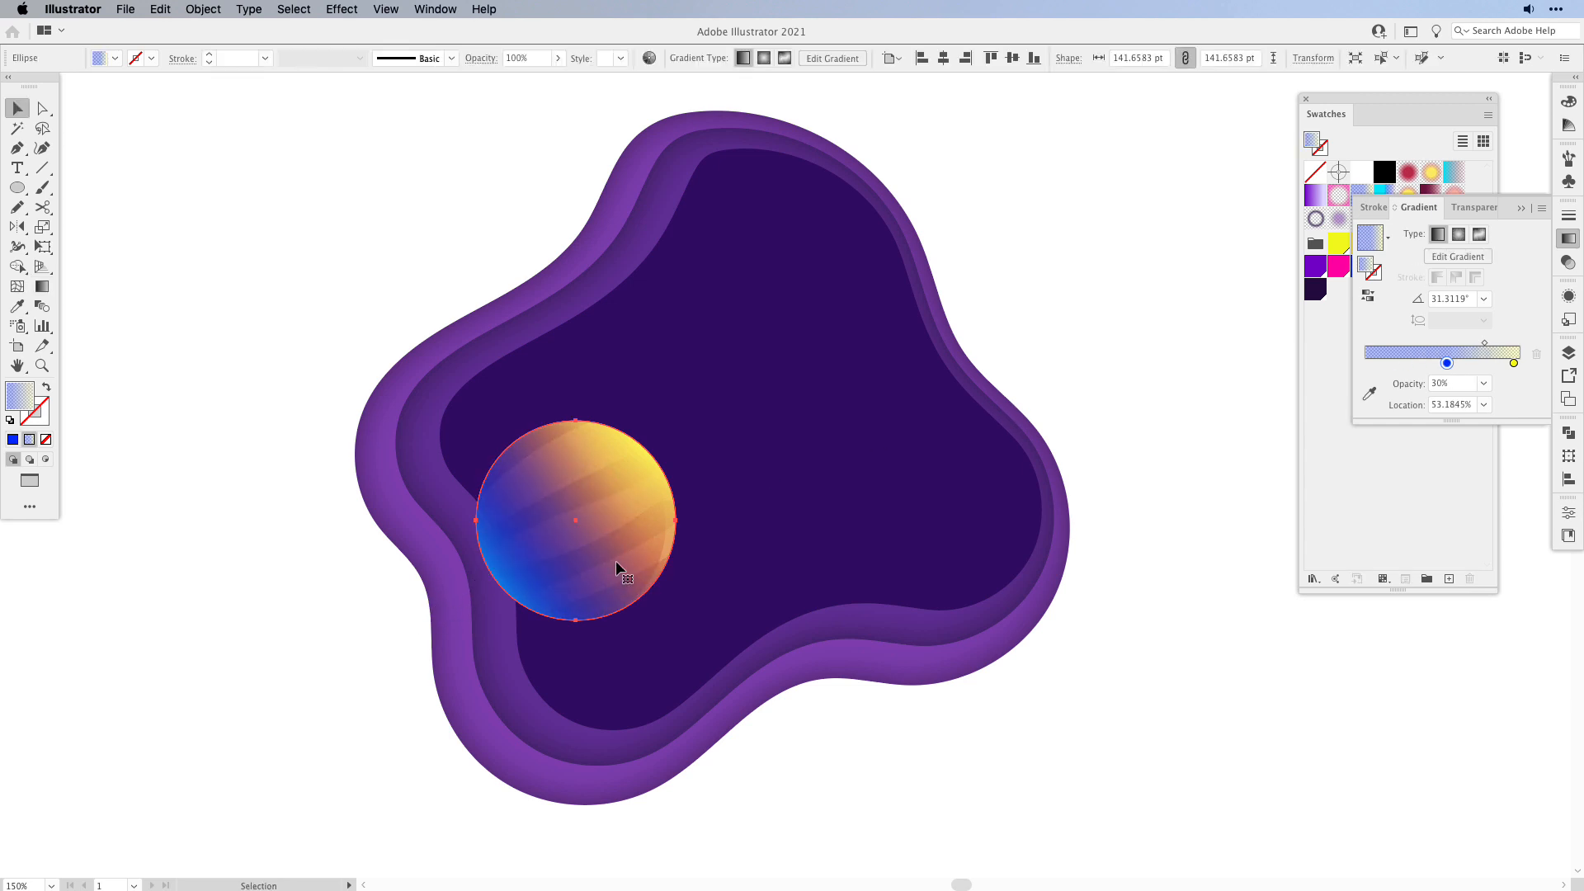
key("g")
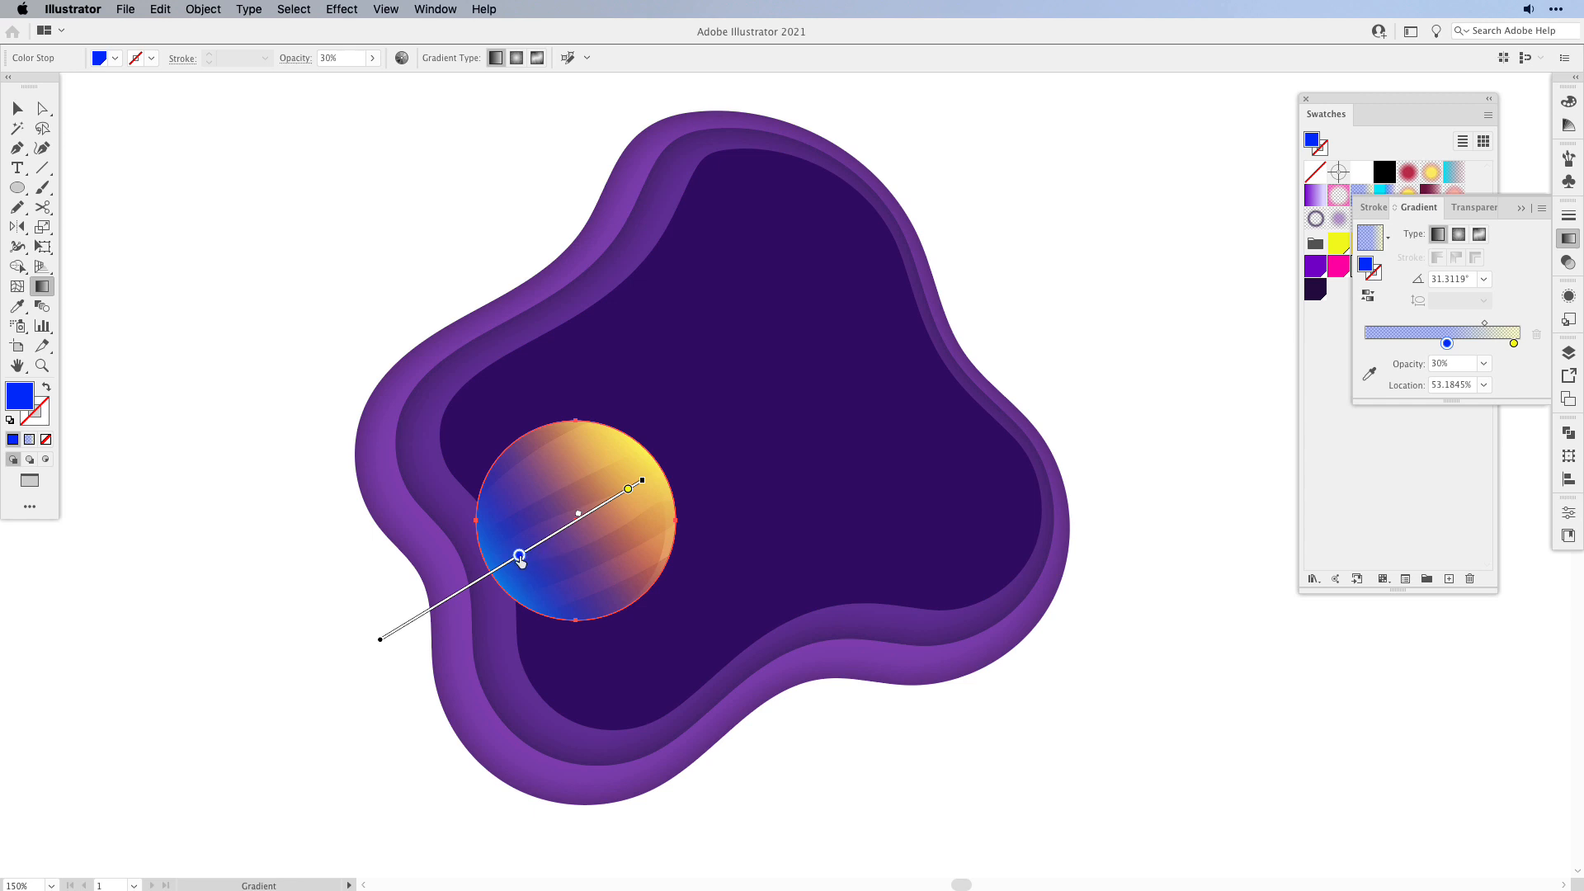
left_click_drag(520, 559, 477, 582)
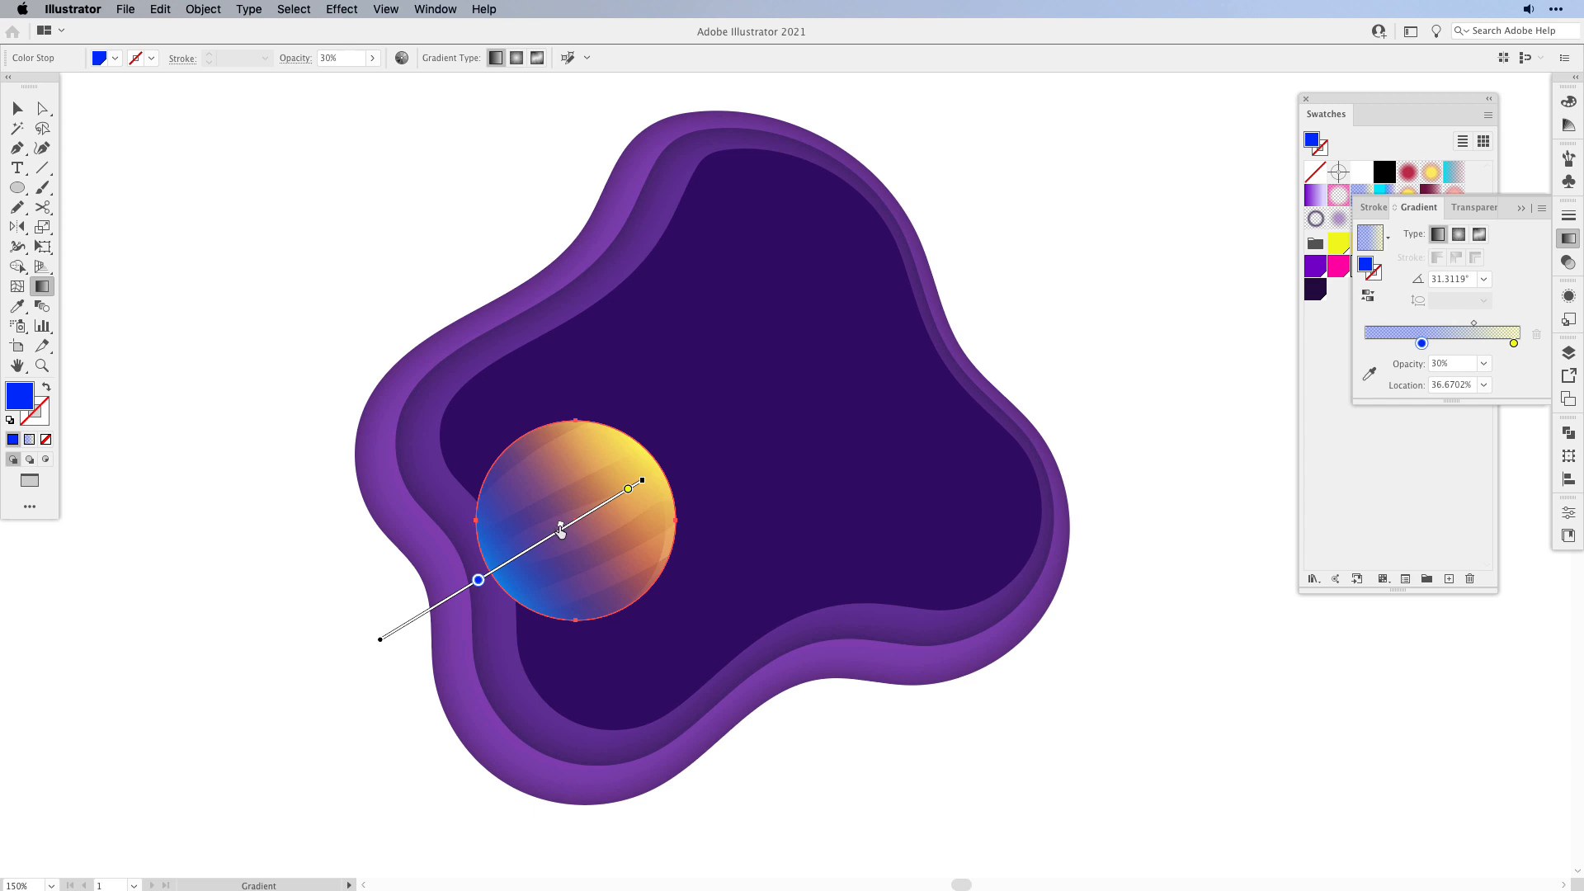
key("v")
left_click(895, 413)
- Paste a copy of the blue-yellow circle in front and fill it with the pink-edged radial gradient swatch
left_click(606, 578)
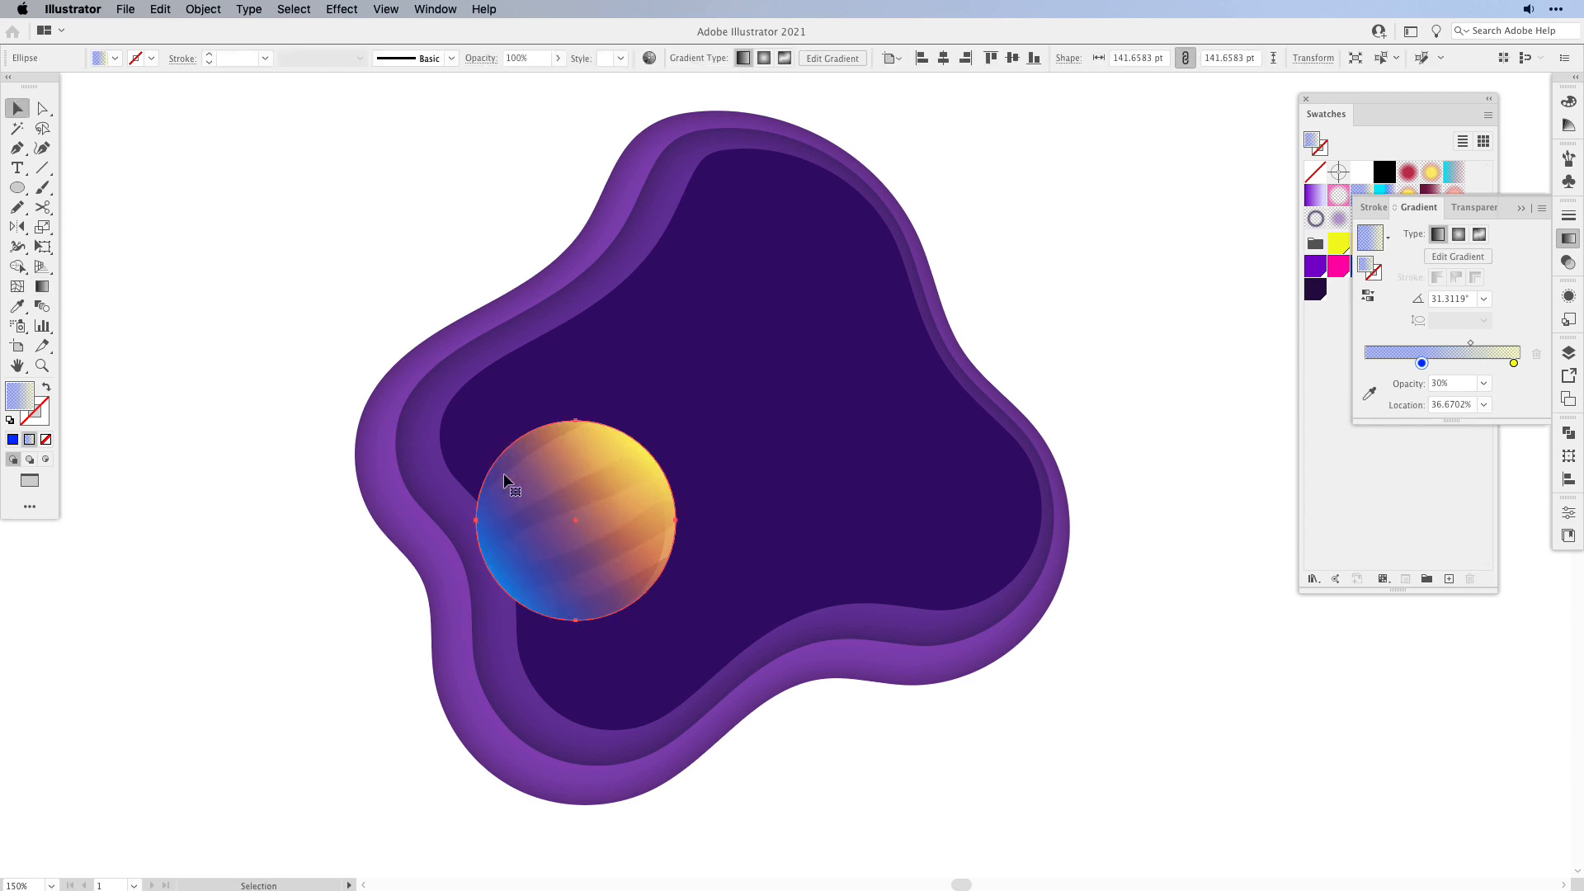
key("super+c")
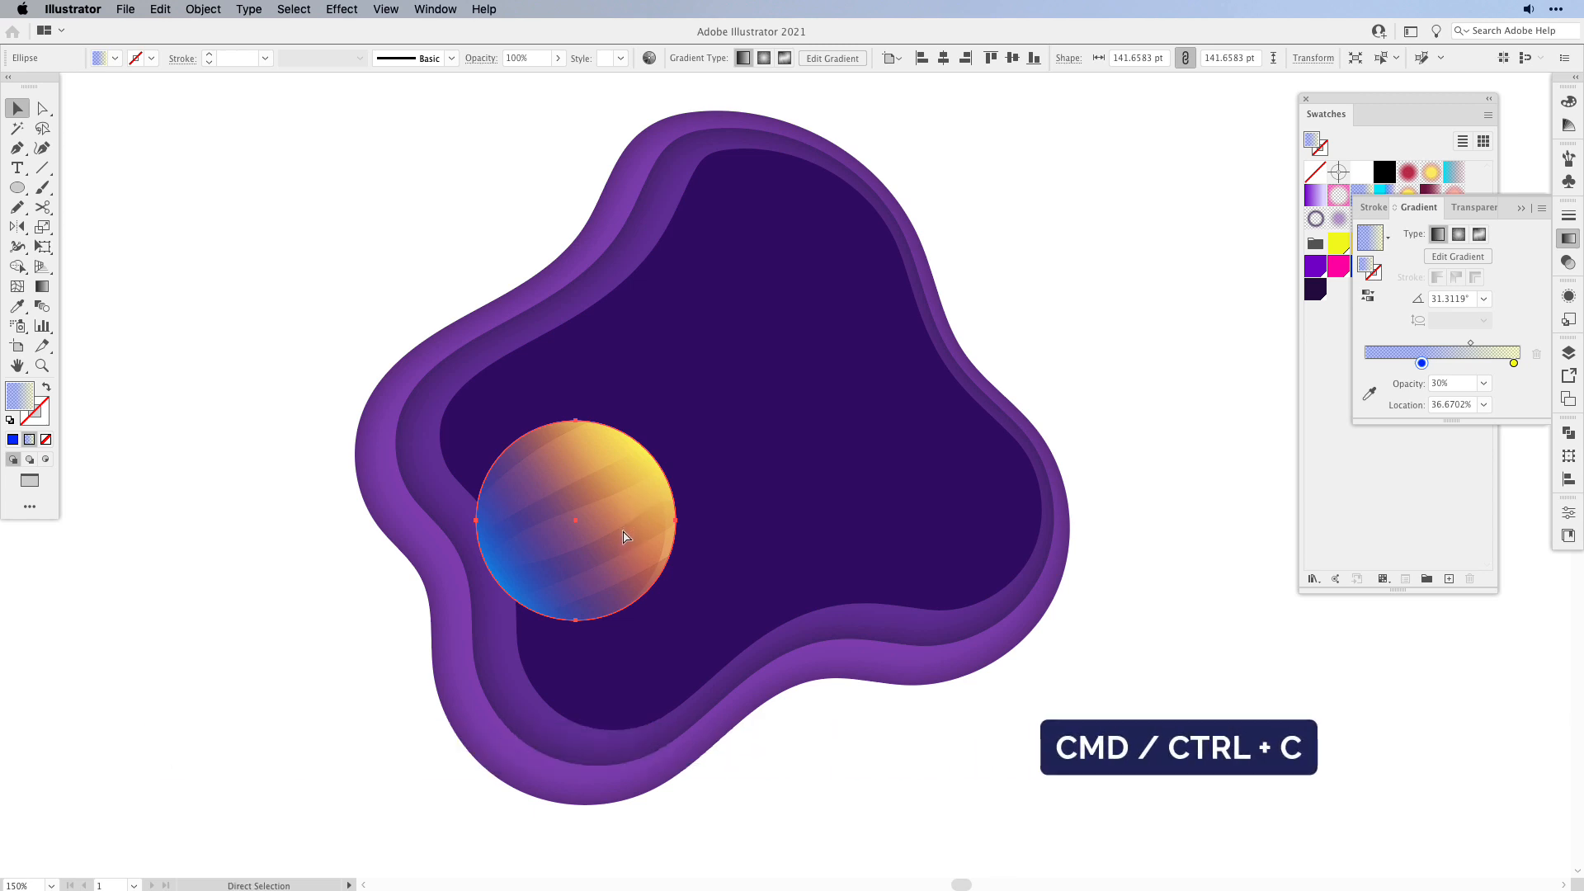
key("super+f")
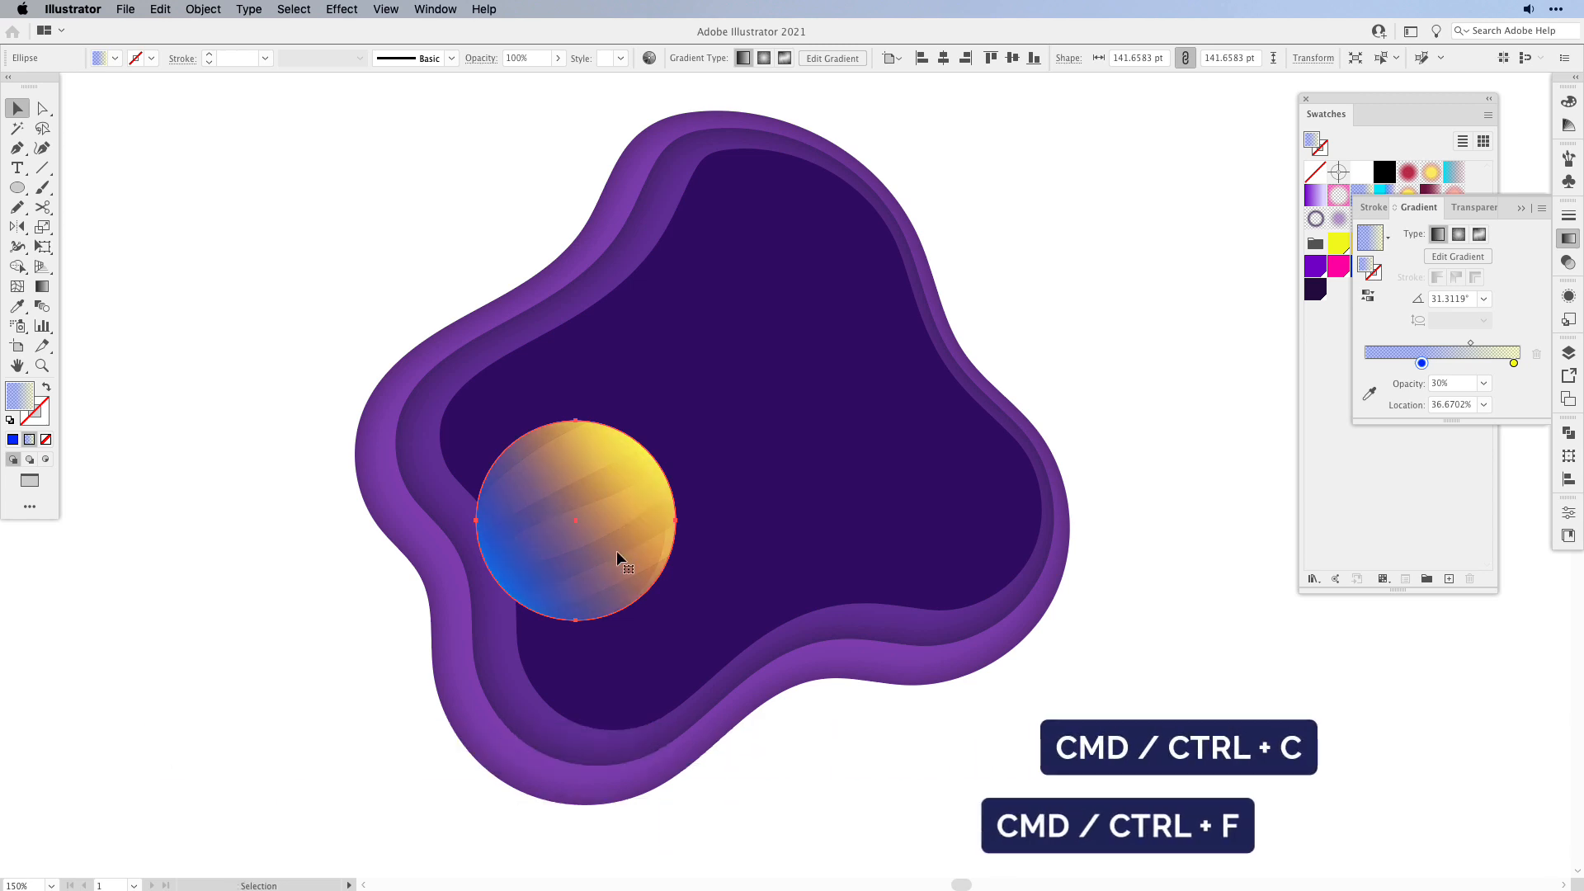
left_click(1346, 495)
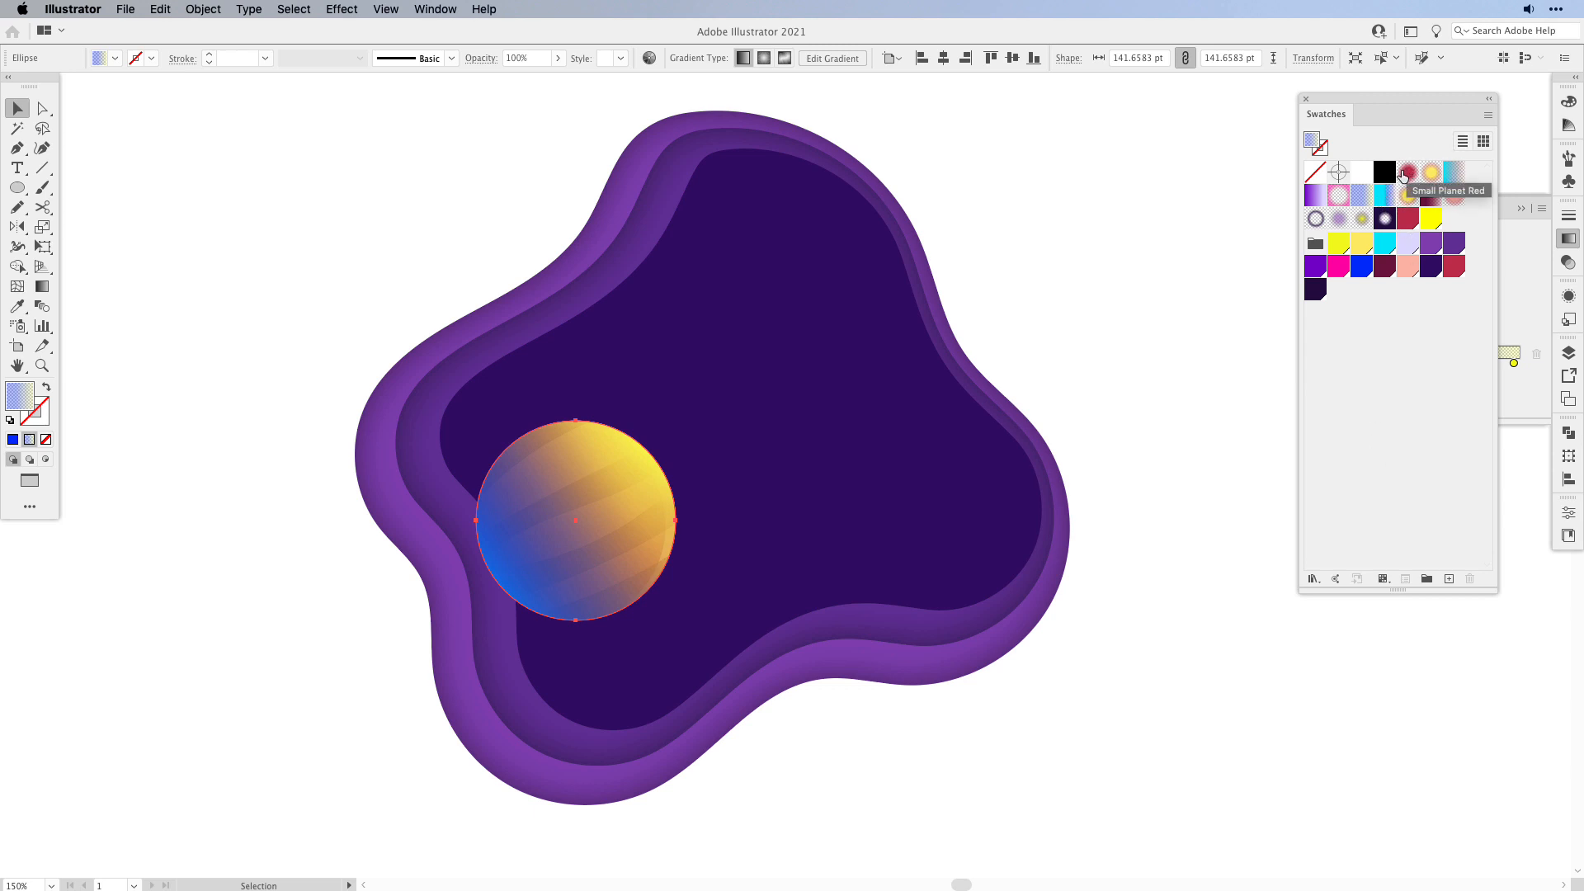
left_click(1338, 196)
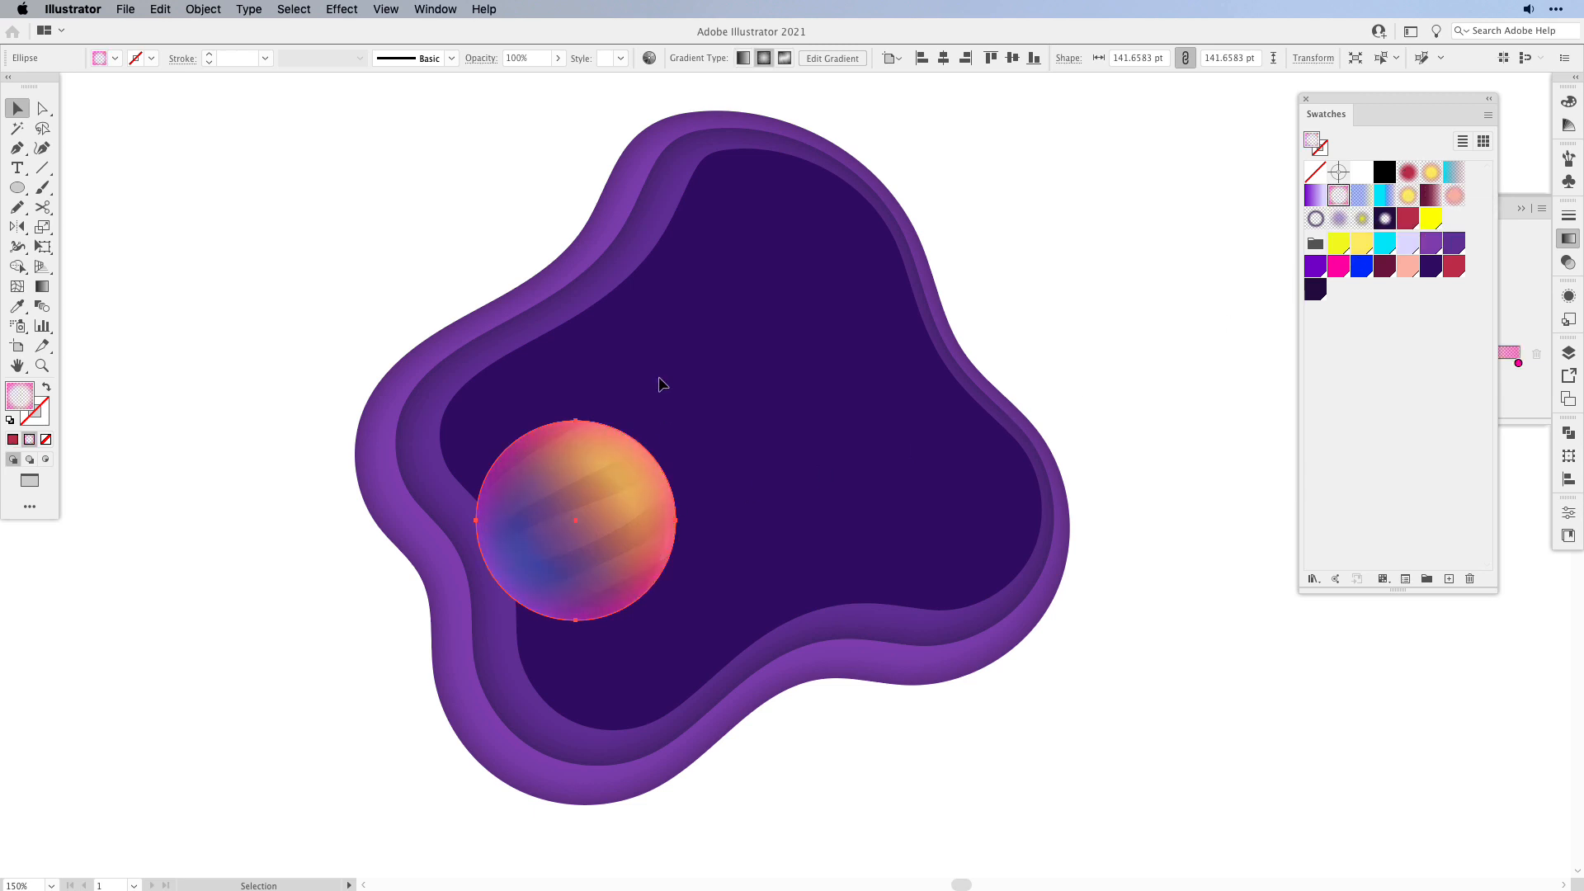
left_click(1520, 254)
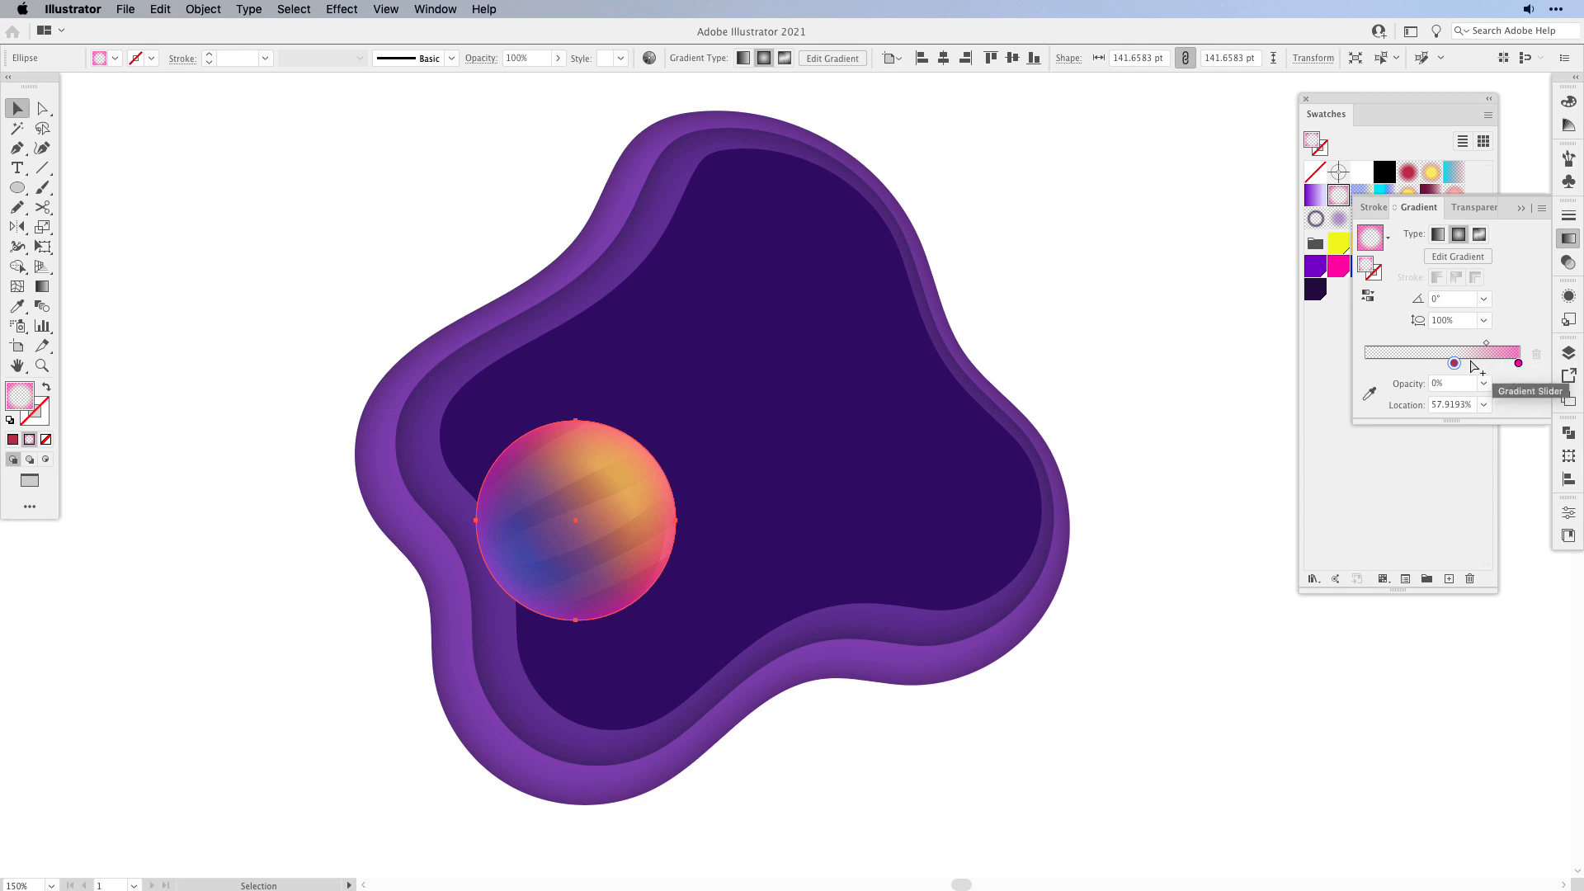
left_click(1518, 364)
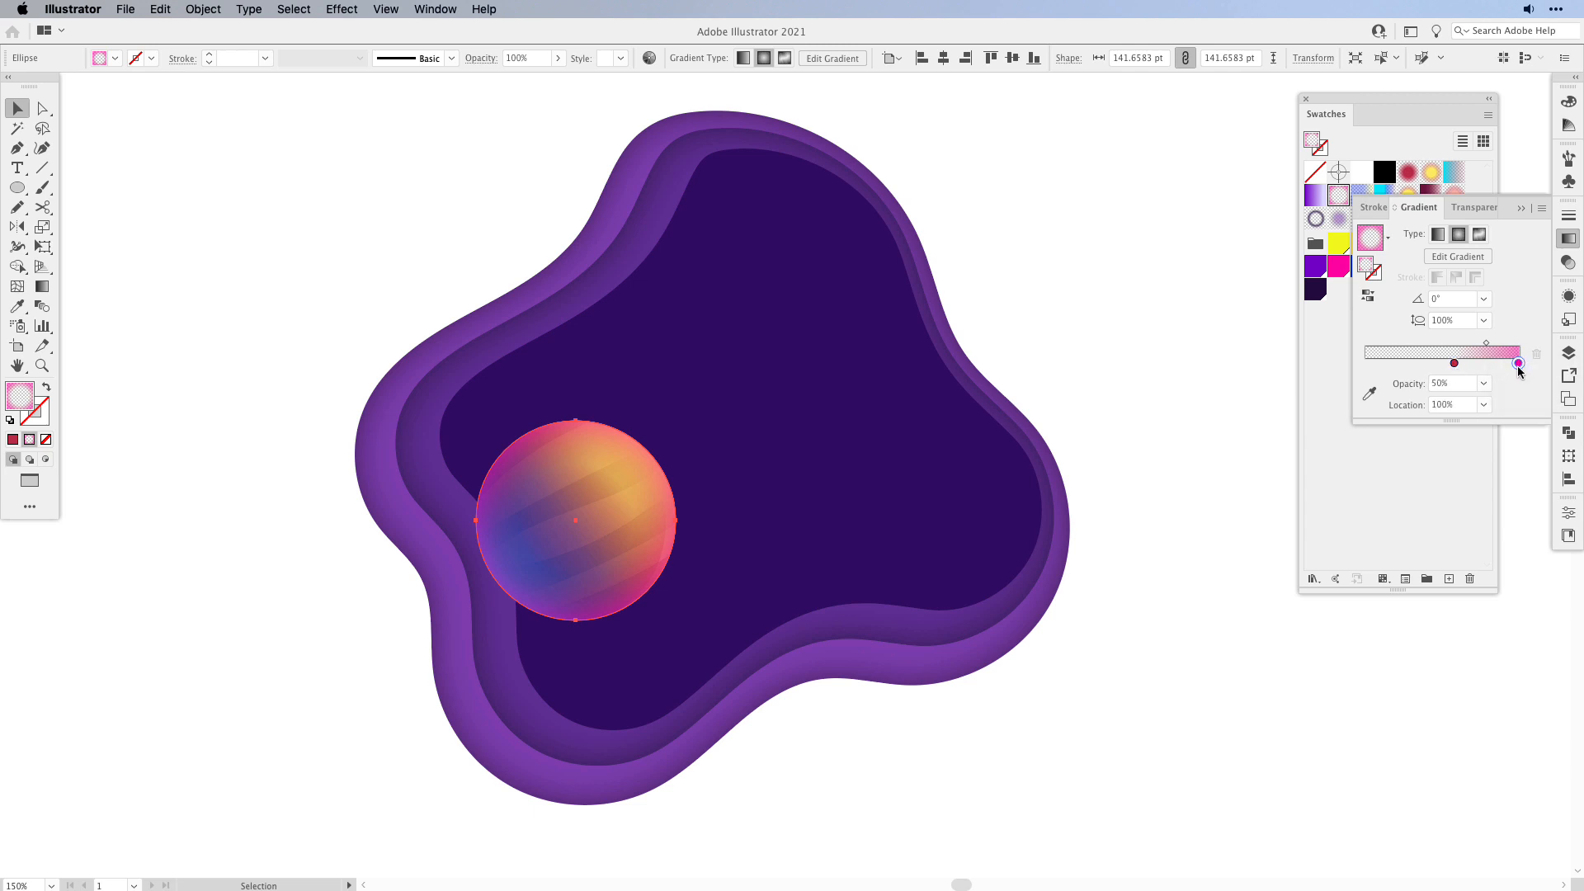
left_click(1454, 365)
- Redirect the pink radial gradient toward the planet's lower left at about -141° and adjust its stops around the rim
key("g")
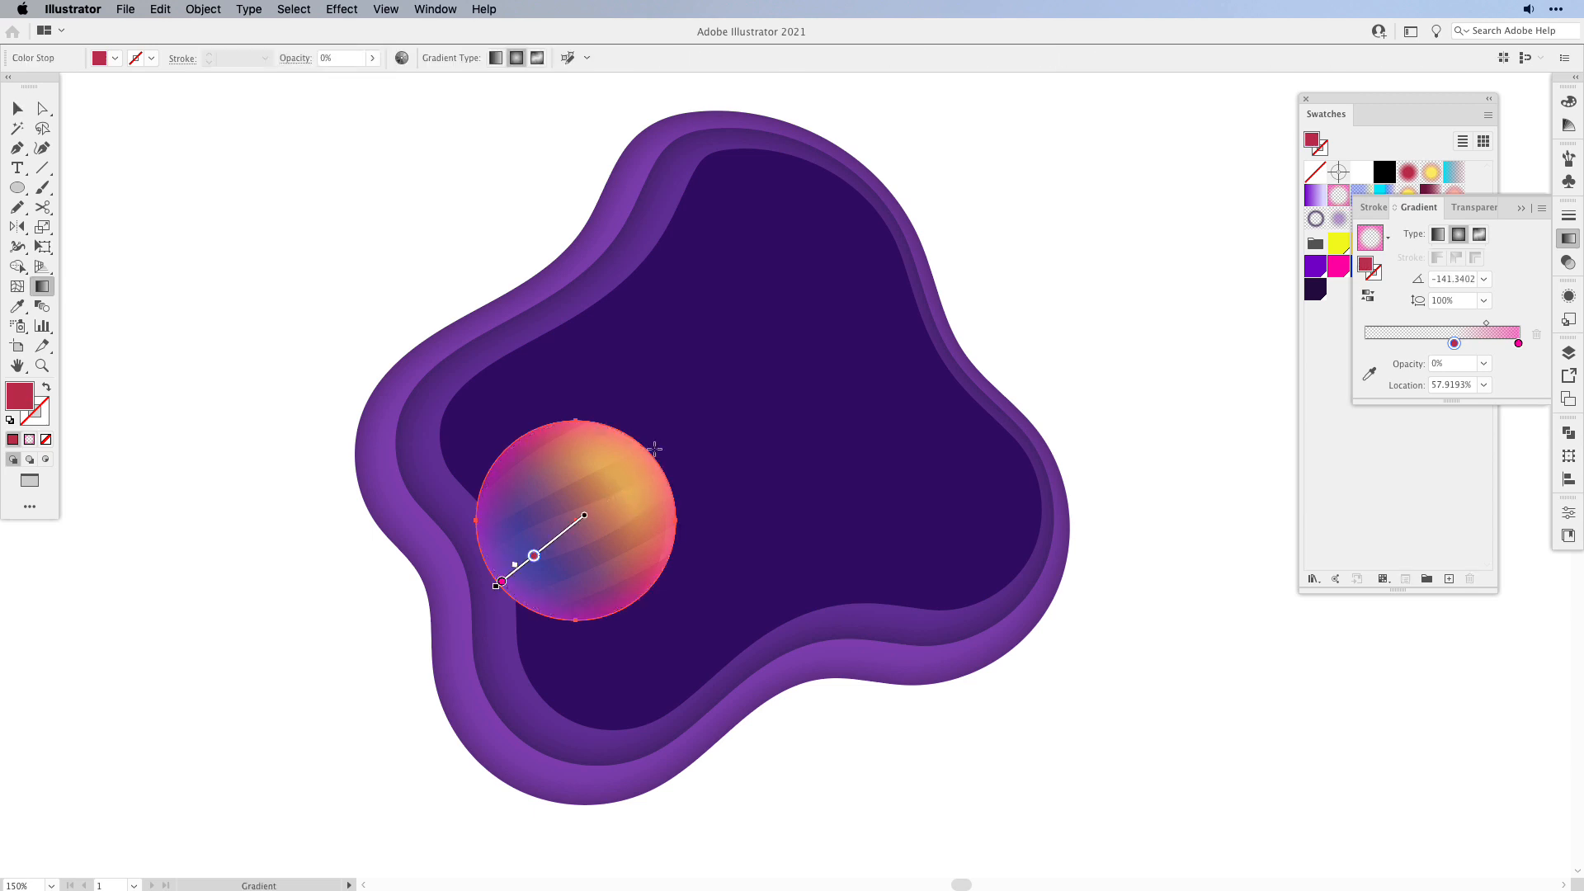
left_click_drag(647, 456, 550, 539)
left_click(531, 556)
left_click(502, 581)
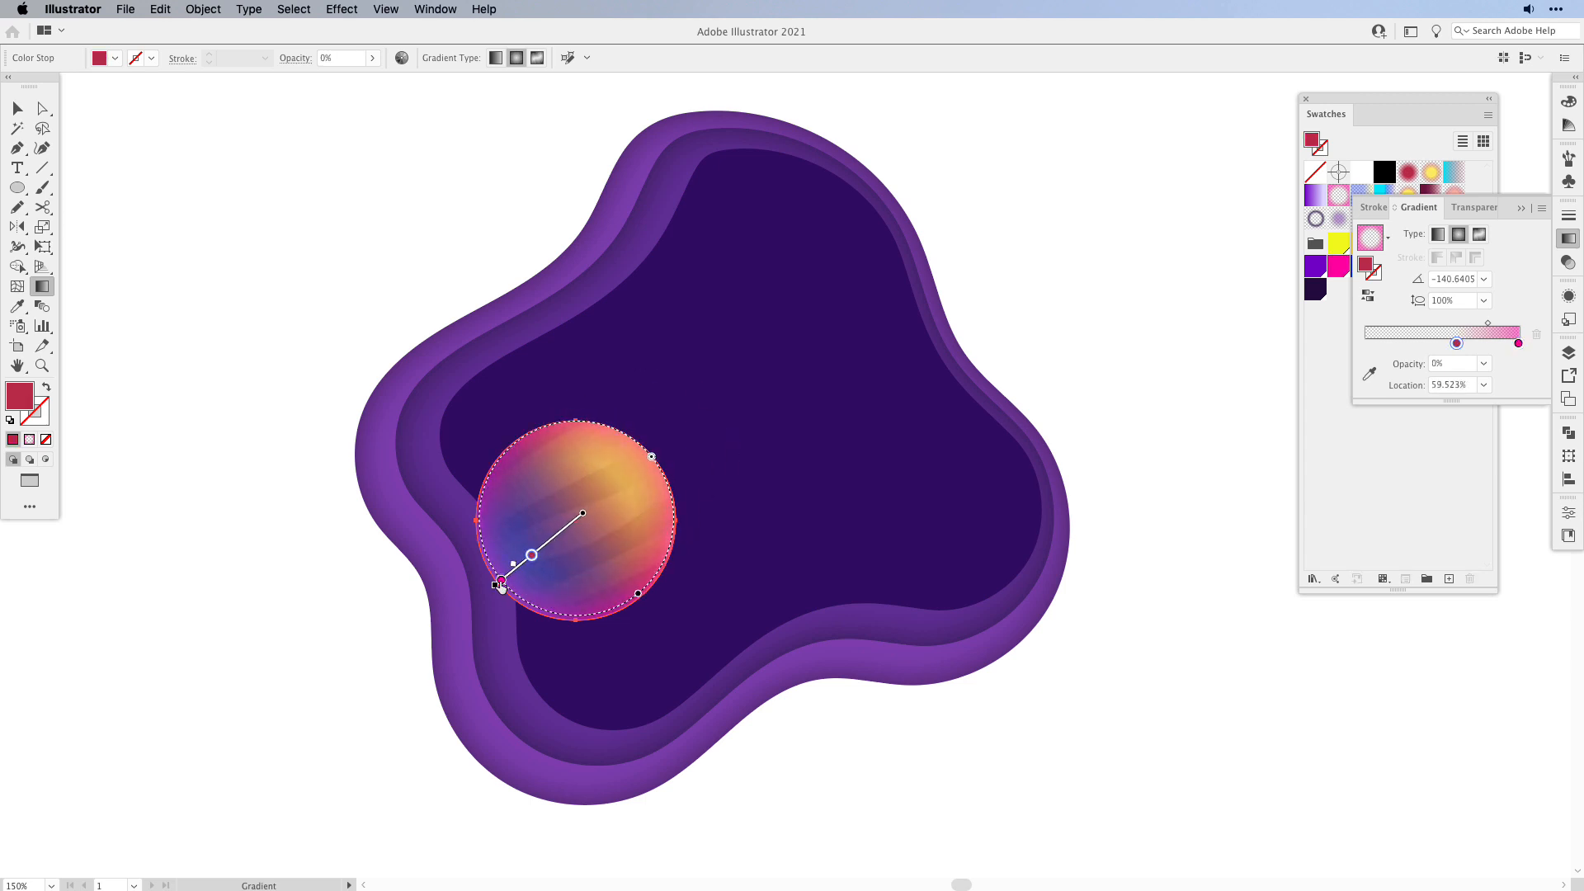
left_click_drag(503, 583, 546, 540)
key("v")
left_click(1121, 464)
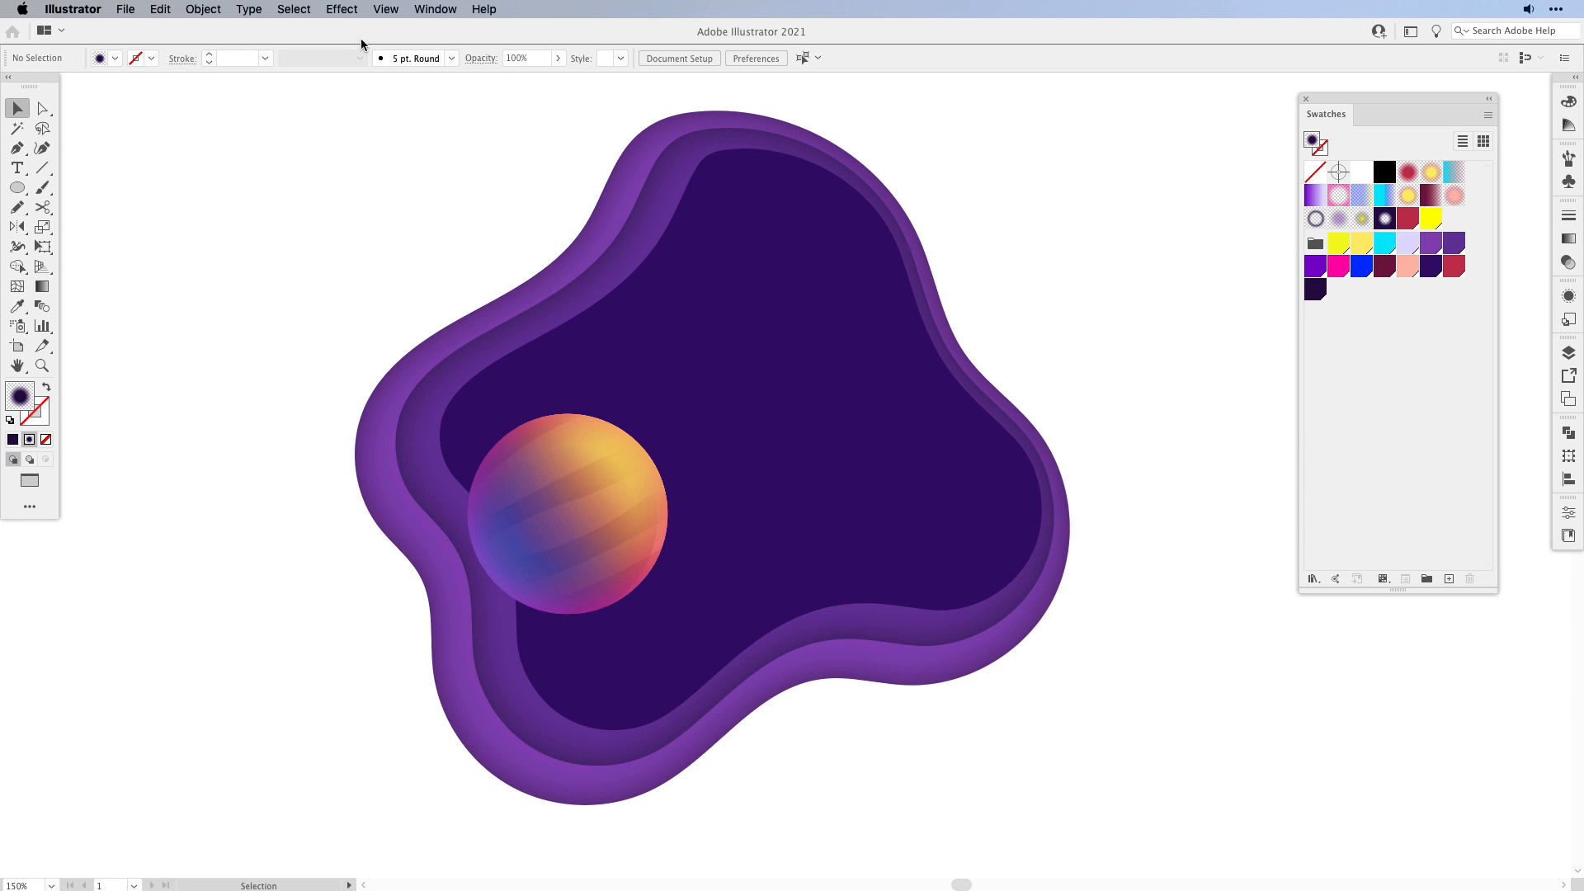
left_click(341, 9)
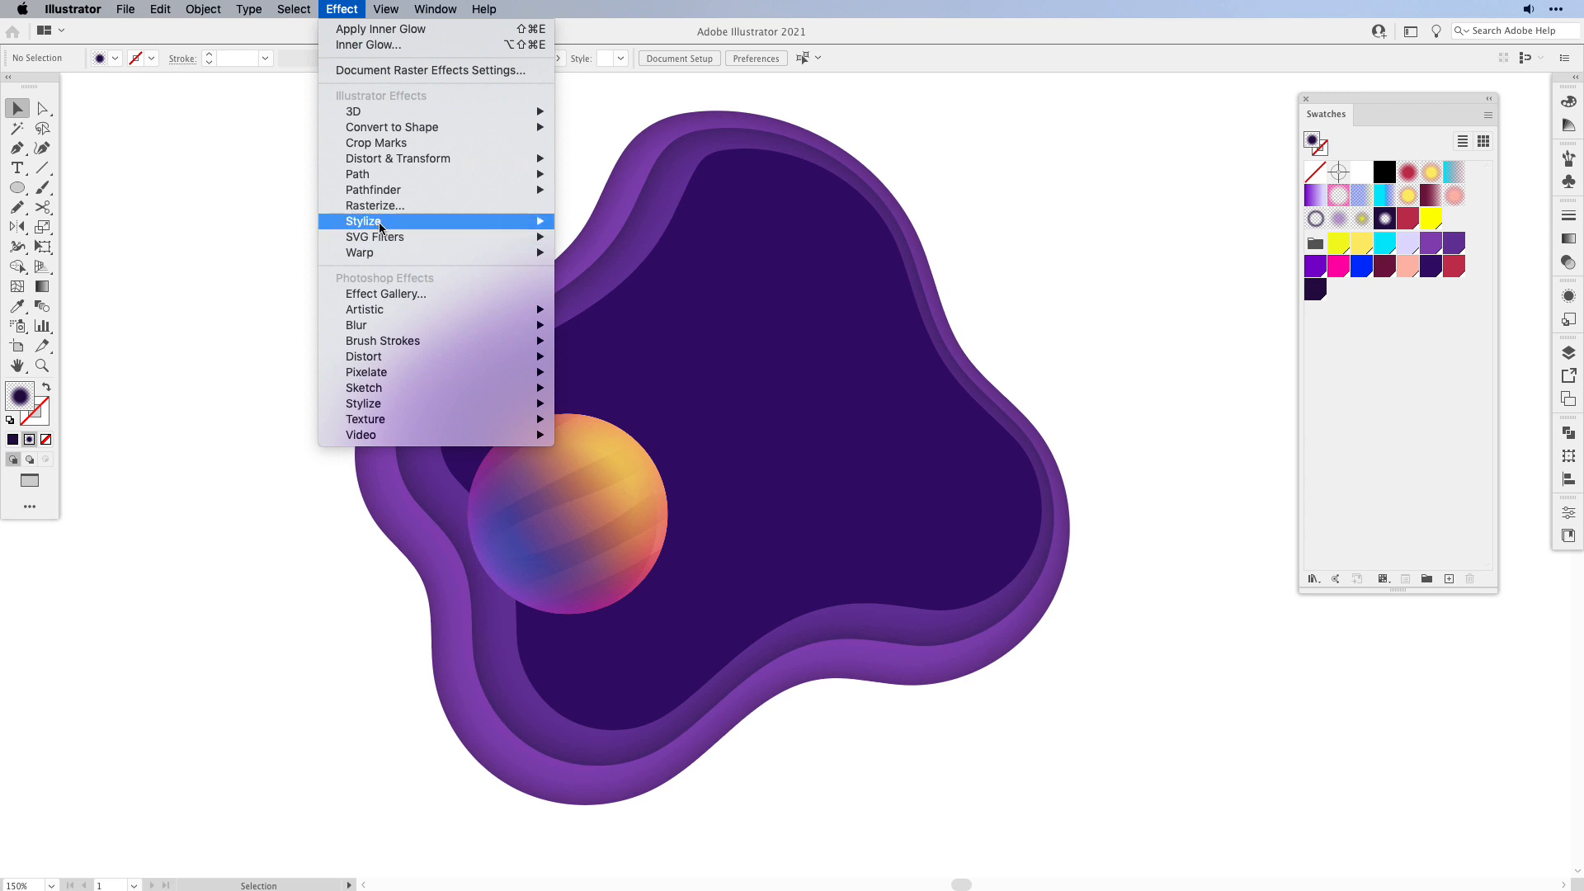
mouse_move(395, 221)
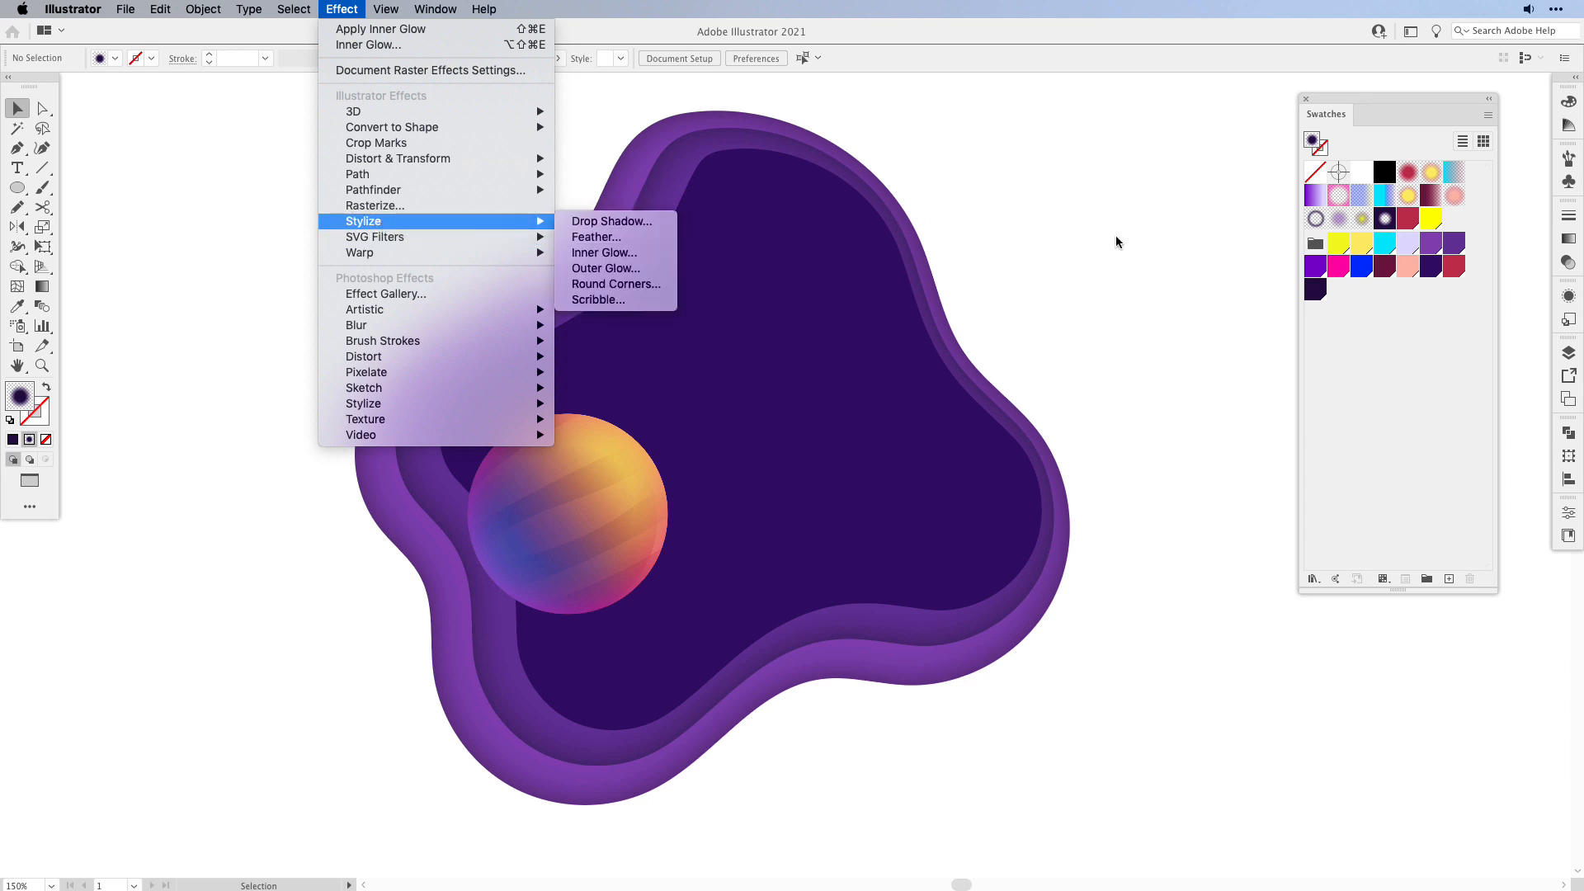
left_click(1073, 245)
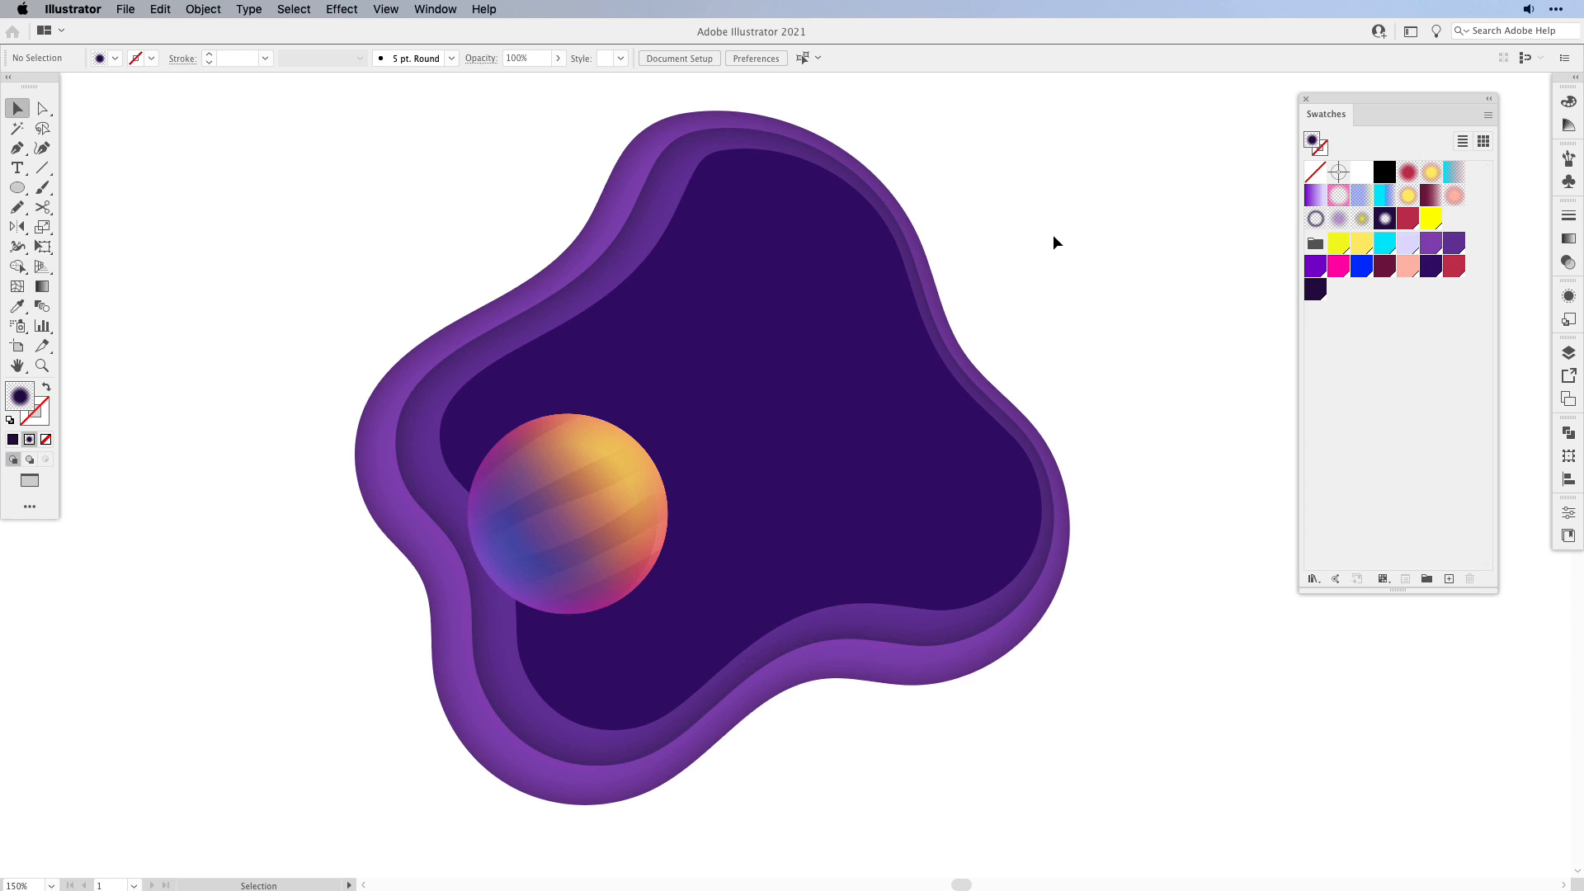
- Draw a circle about 111 pt wide over the planet's lower right, filled with the dark purple radial gradient swatch that has a transparent centre
left_click(1383, 225)
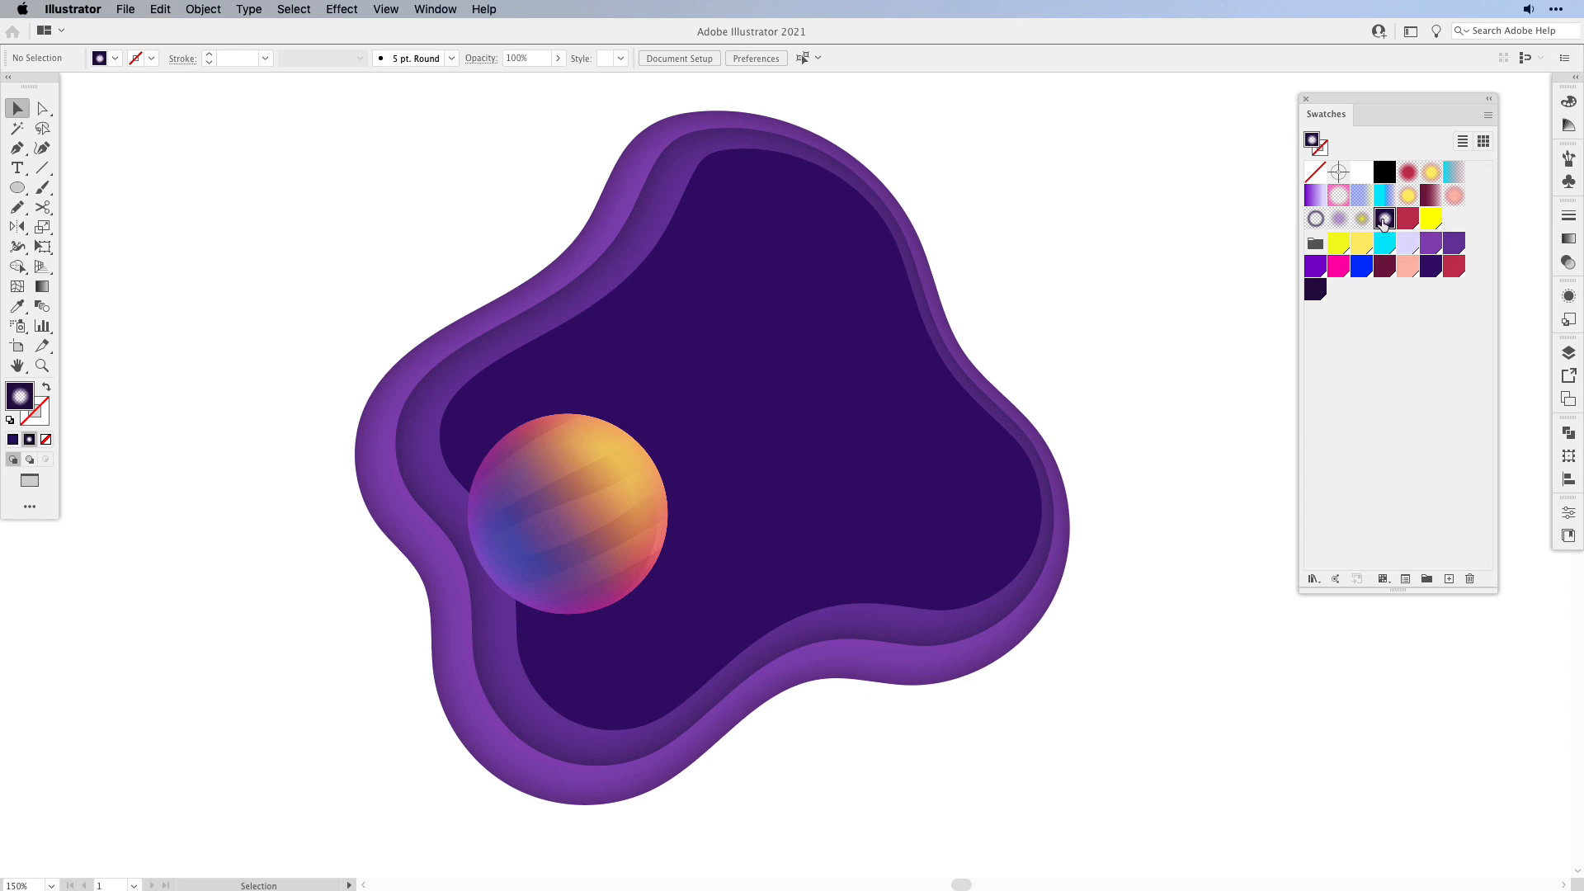
left_click(1569, 239)
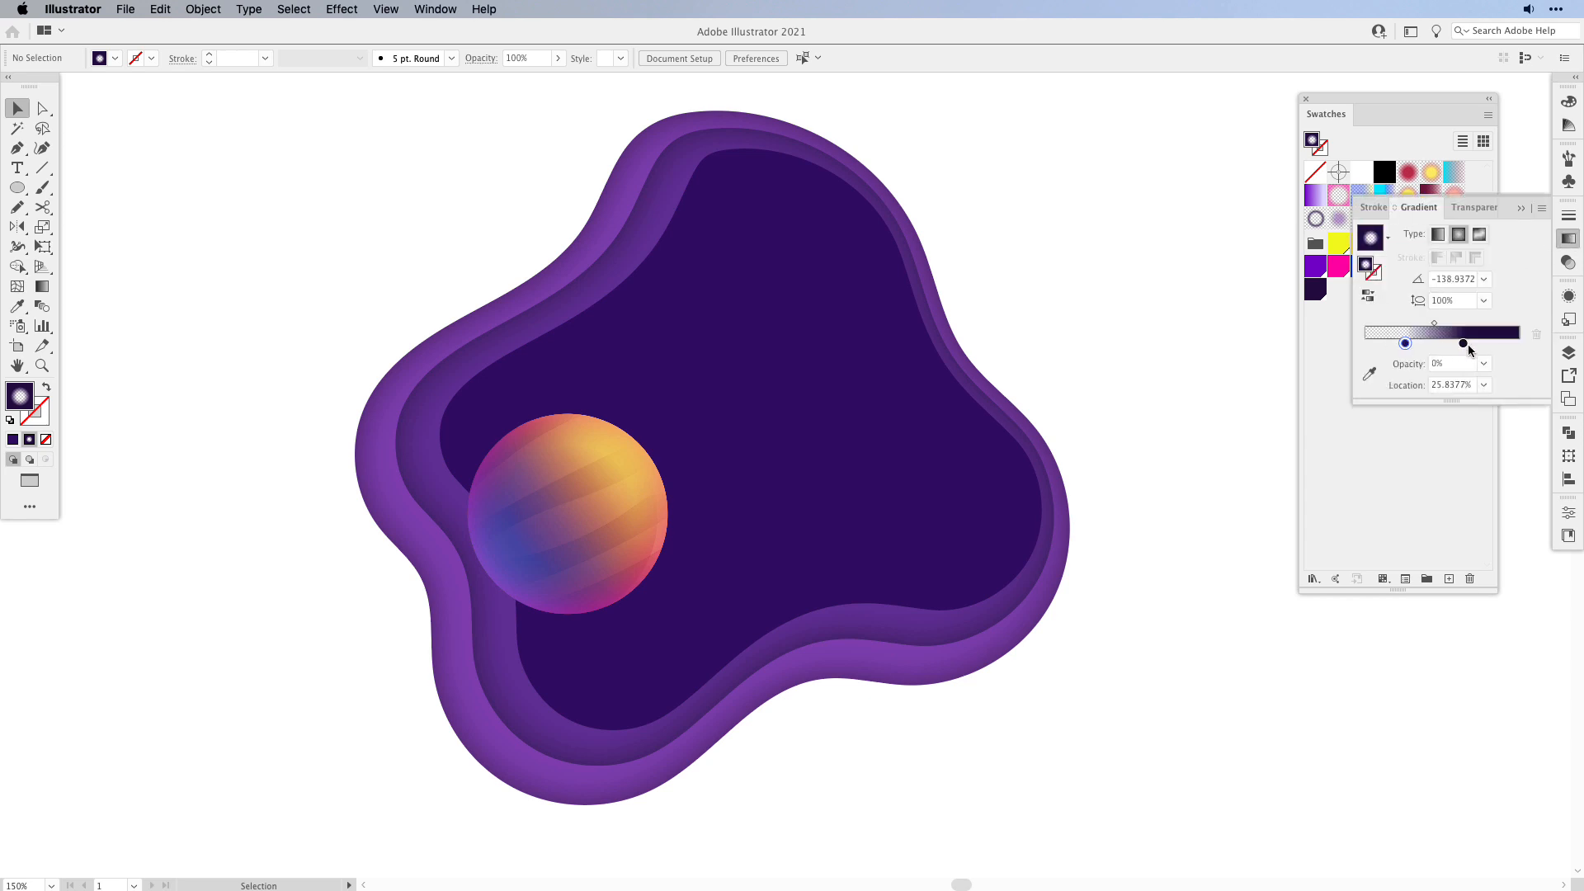
left_click(1464, 345)
left_click(1406, 344)
left_click(1408, 415)
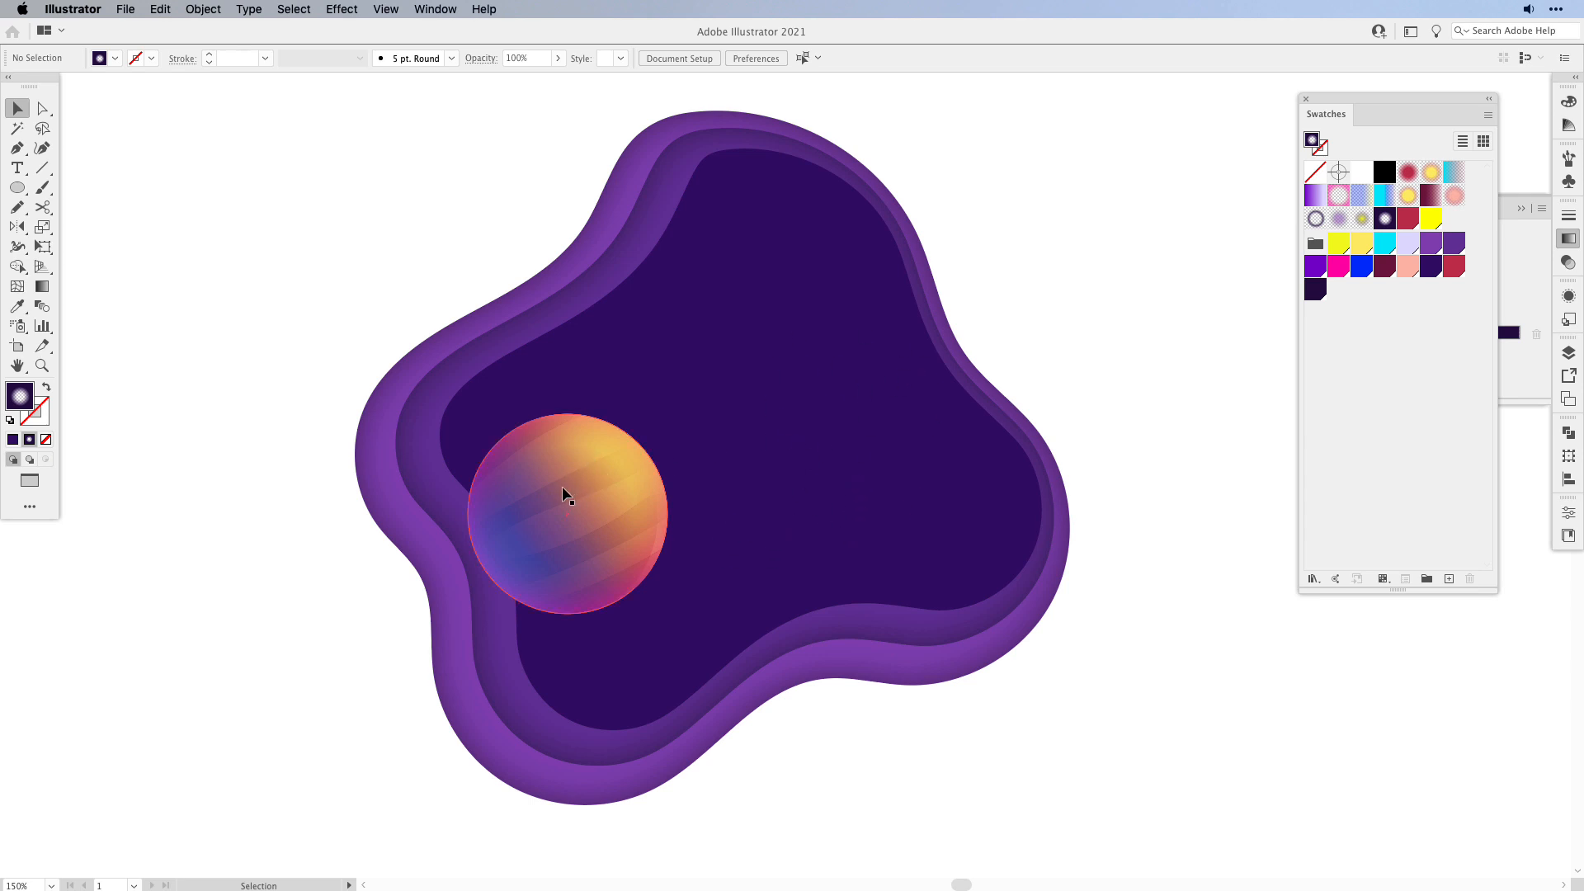
key("l")
left_click_drag(503, 490, 649, 648)
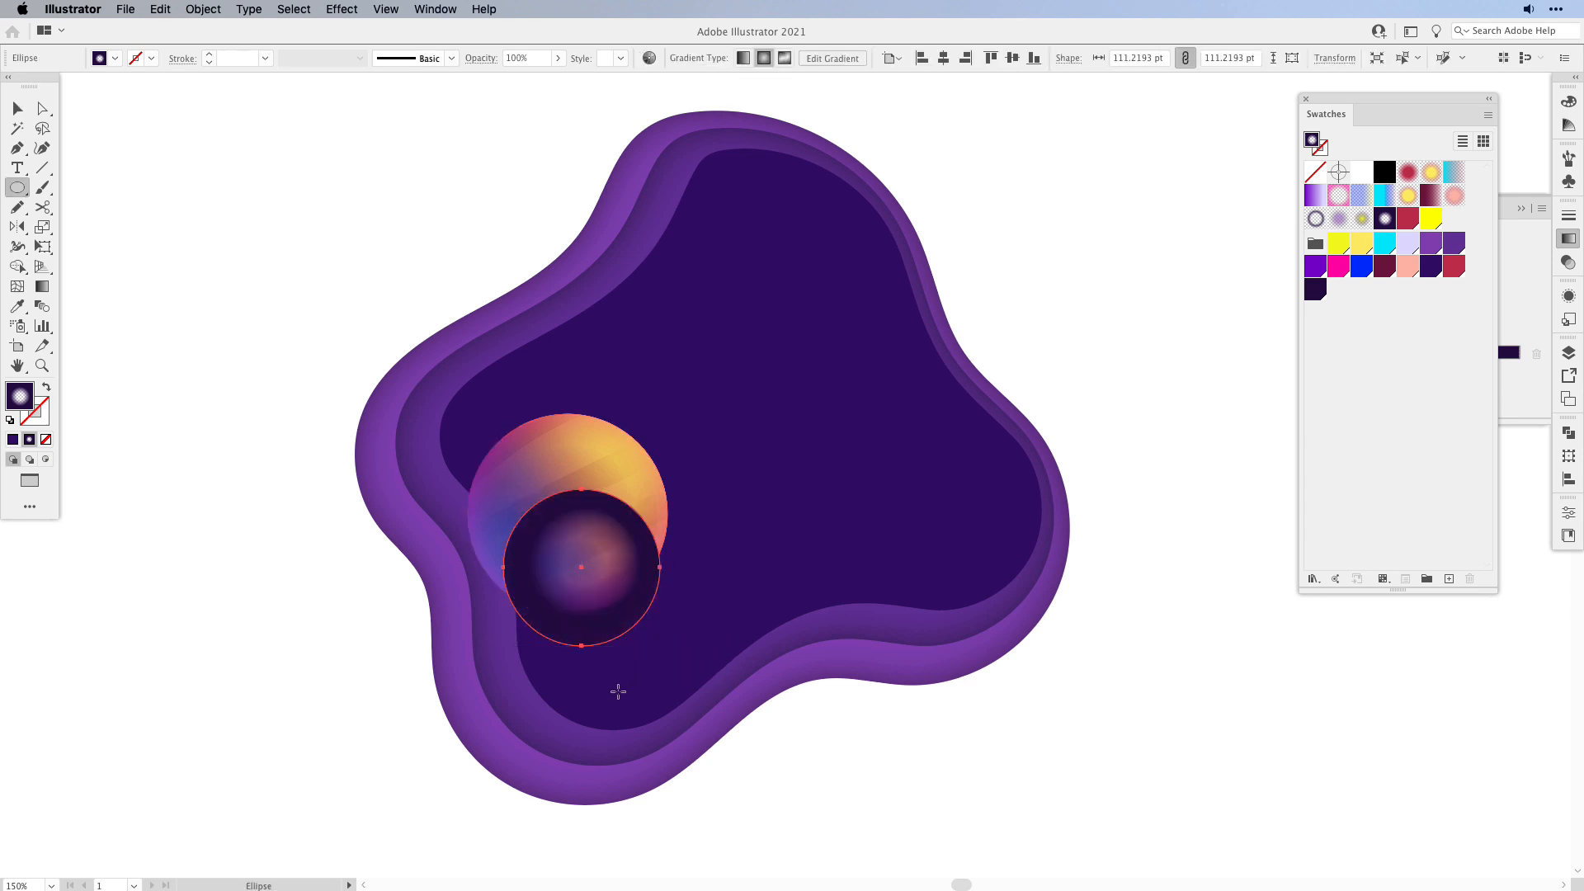
- Reverse the new circle's radial gradient so it is dark in the centre and fades to transparent at the edge
left_click(1567, 242)
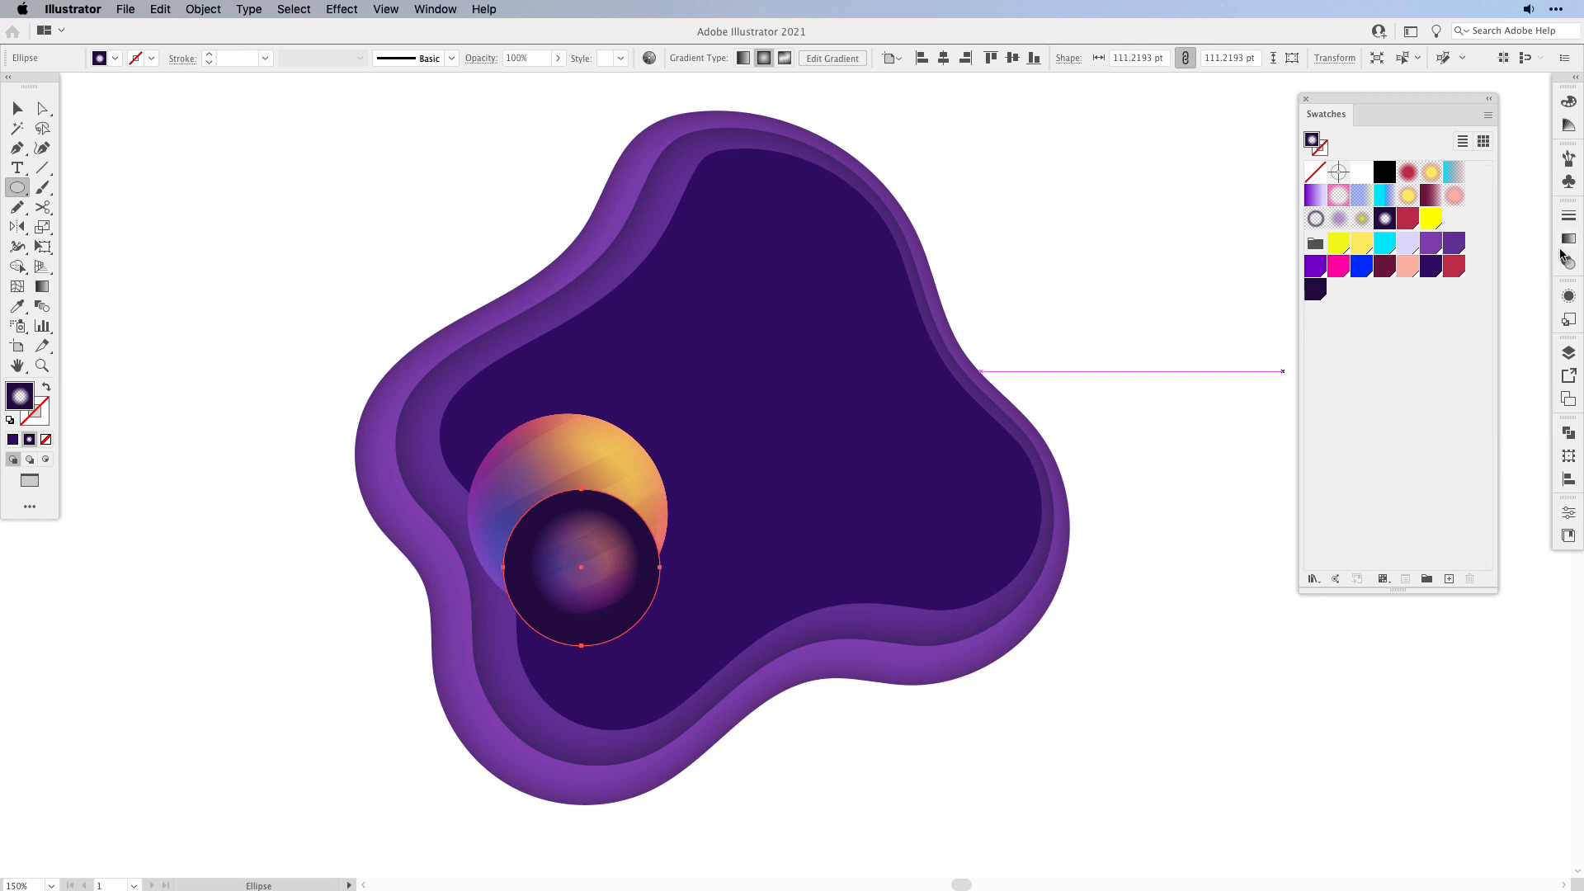
left_click(1566, 242)
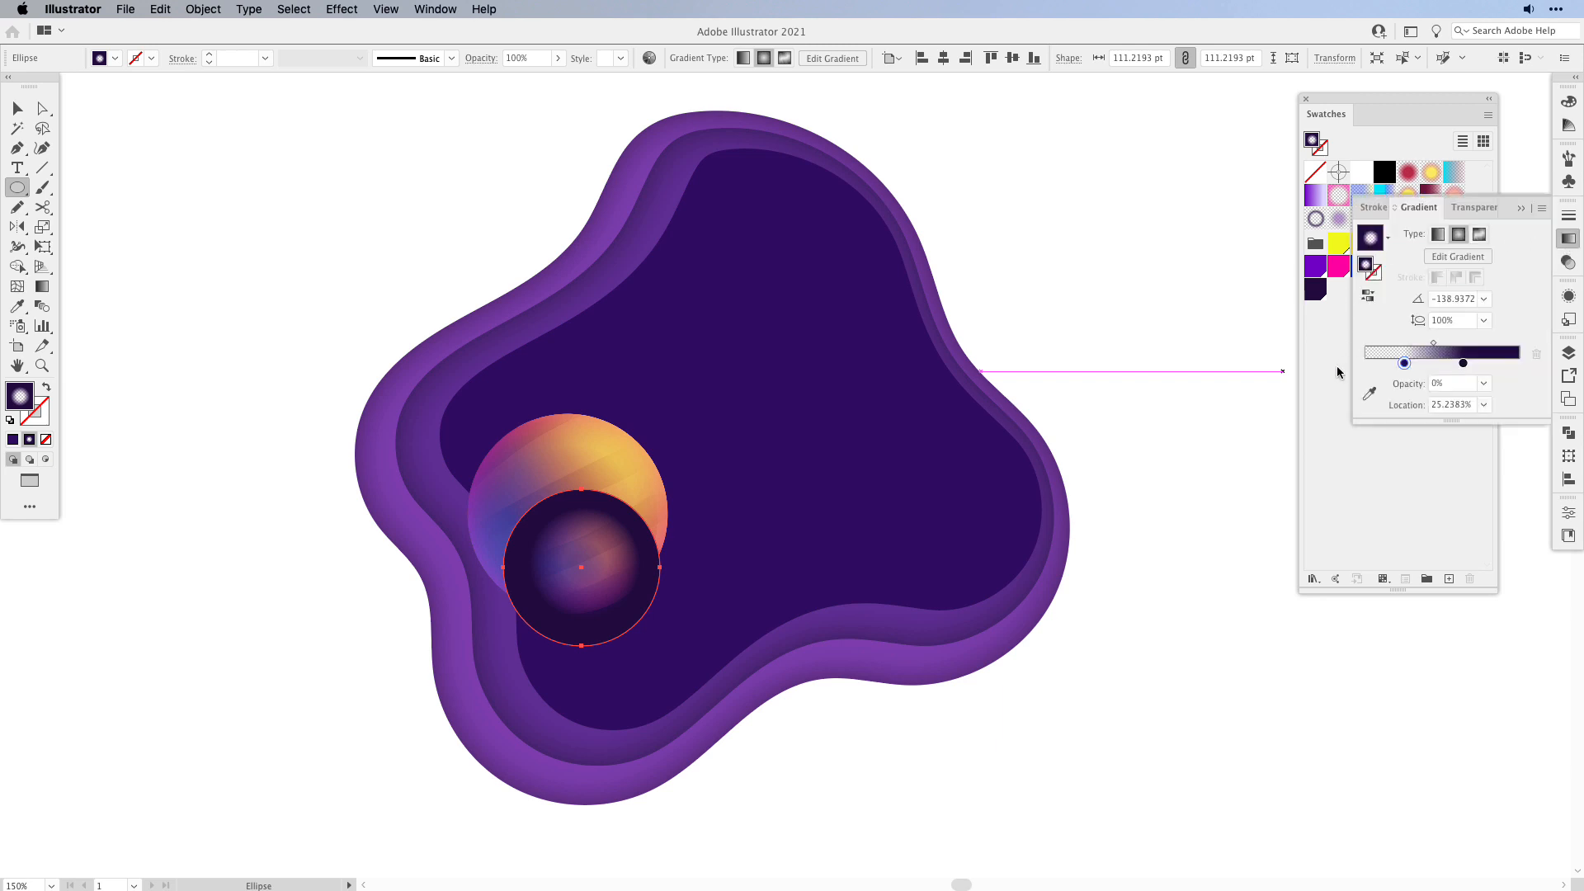
left_click(1368, 297)
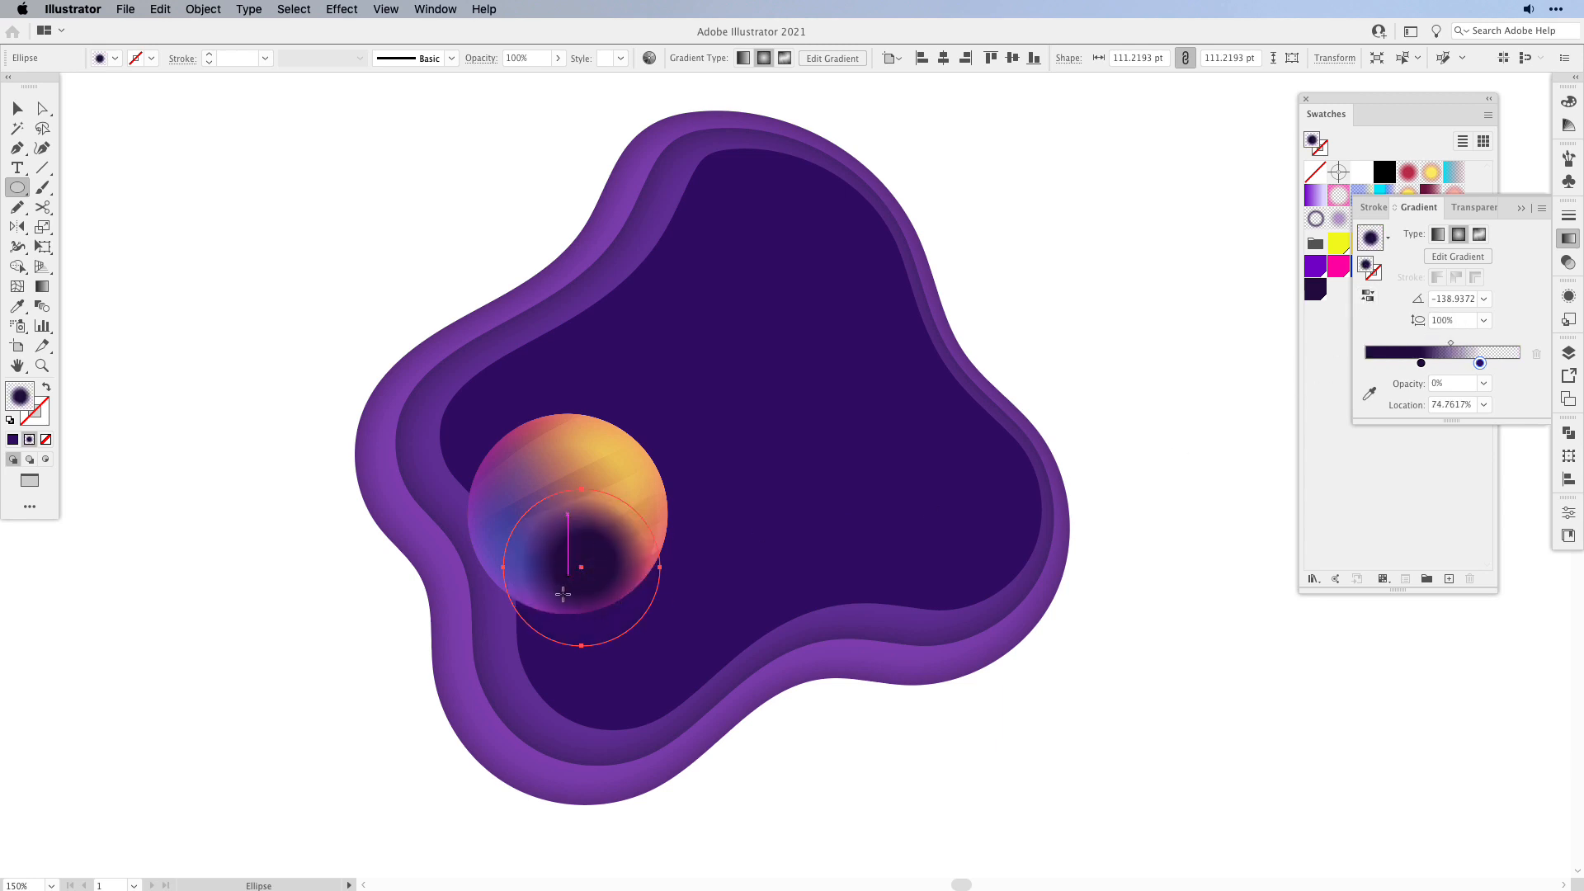
- Enlarge the dark gradient circle slightly, shift it down and send it to the back behind the planet as a shadow
key("e")
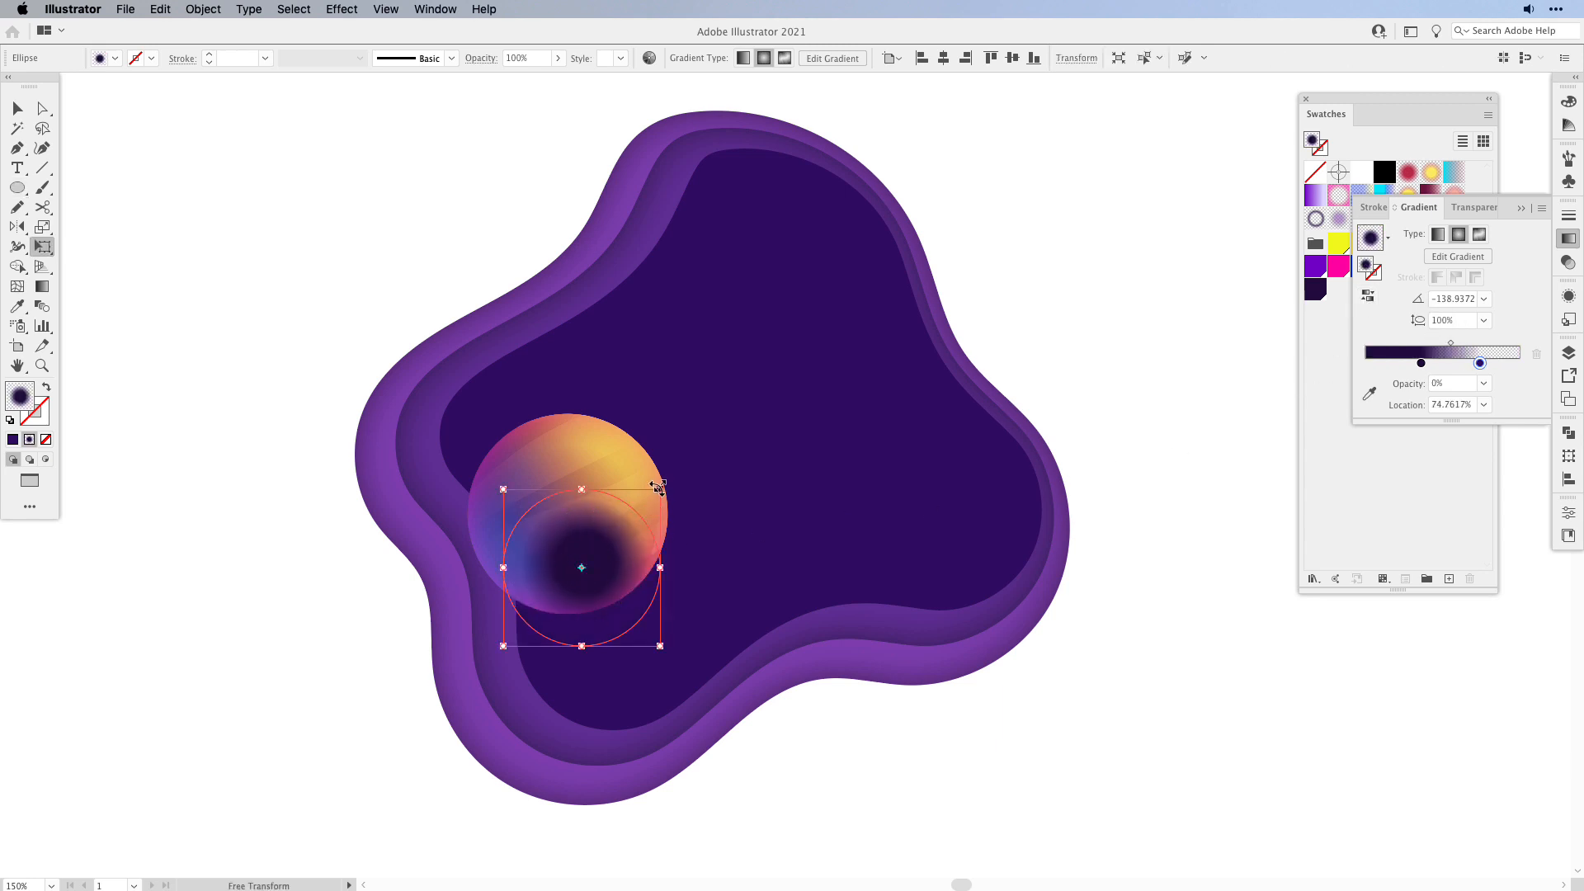
left_click_drag(658, 491, 690, 451)
left_click_drag(648, 564, 637, 597)
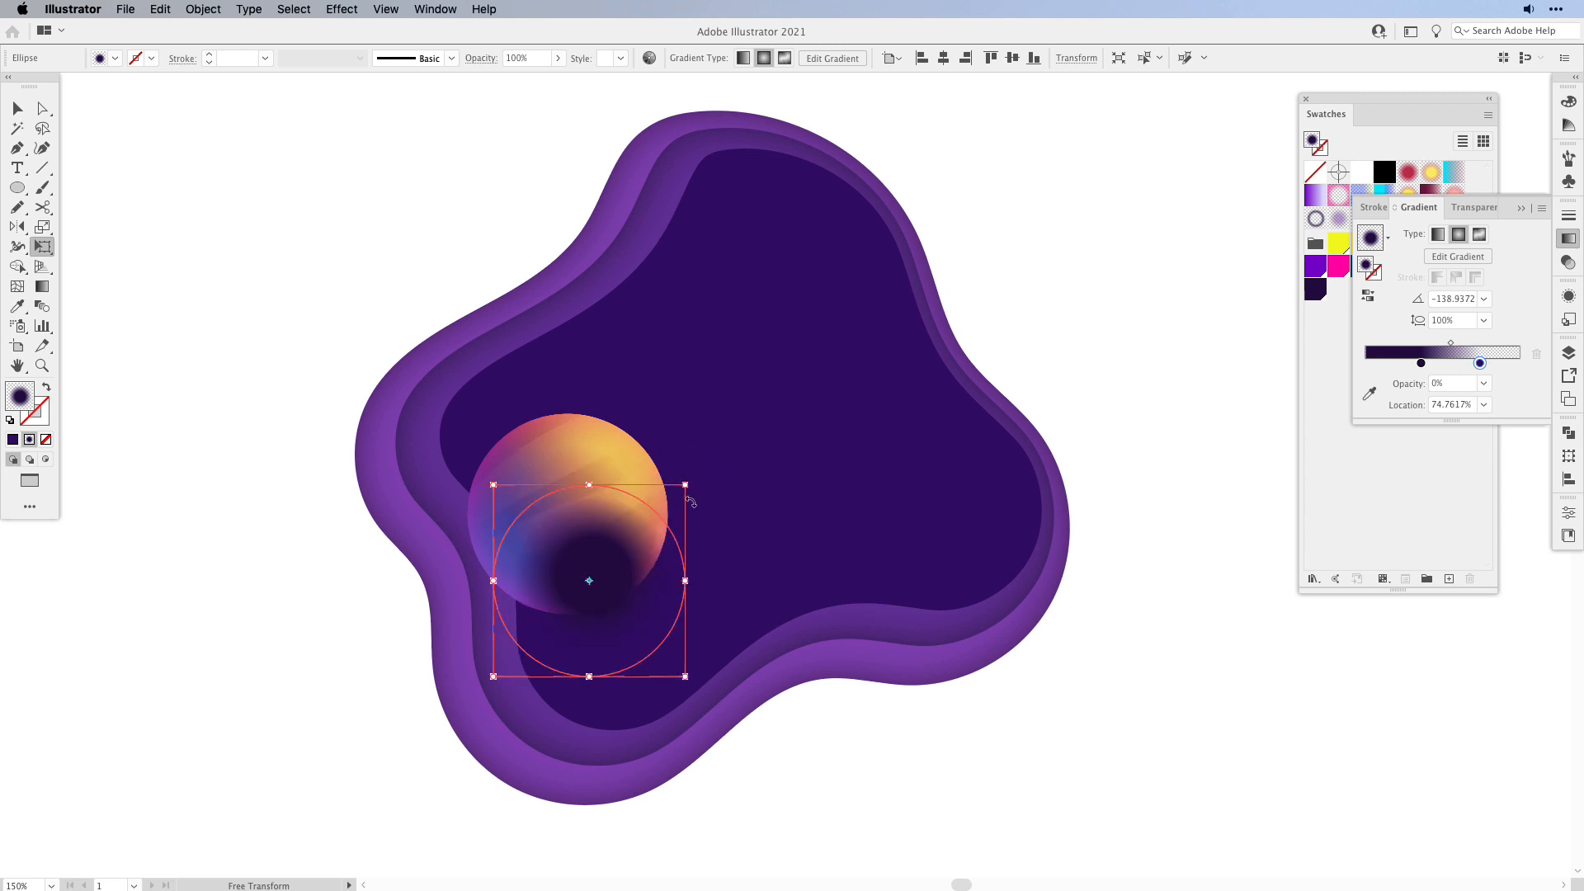
left_click(203, 9)
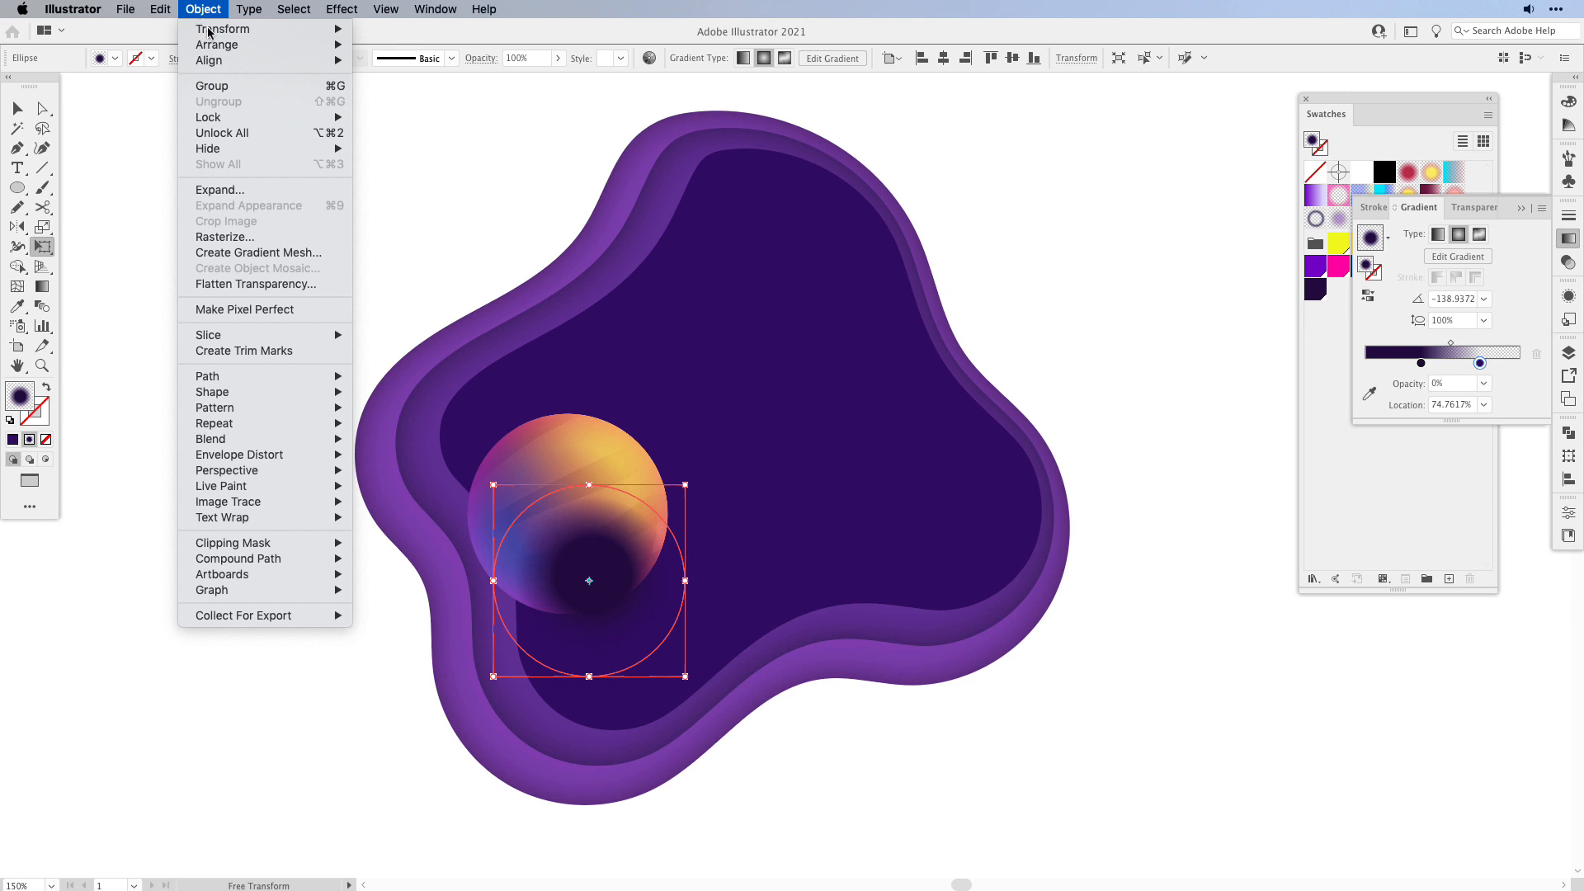
mouse_move(214, 47)
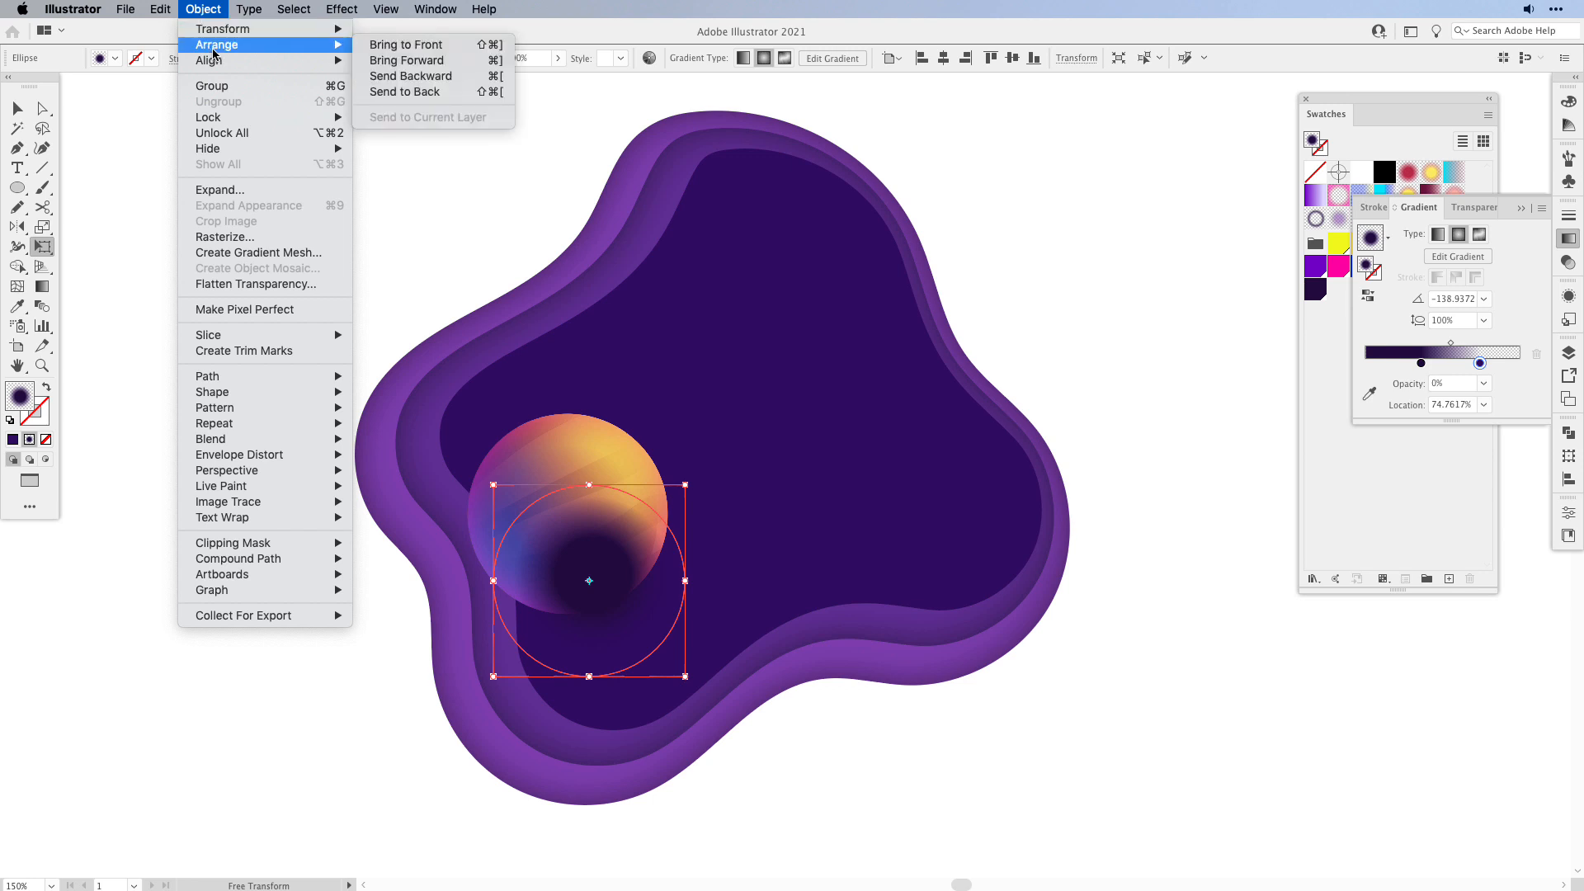
left_click(422, 100)
left_click(318, 736)
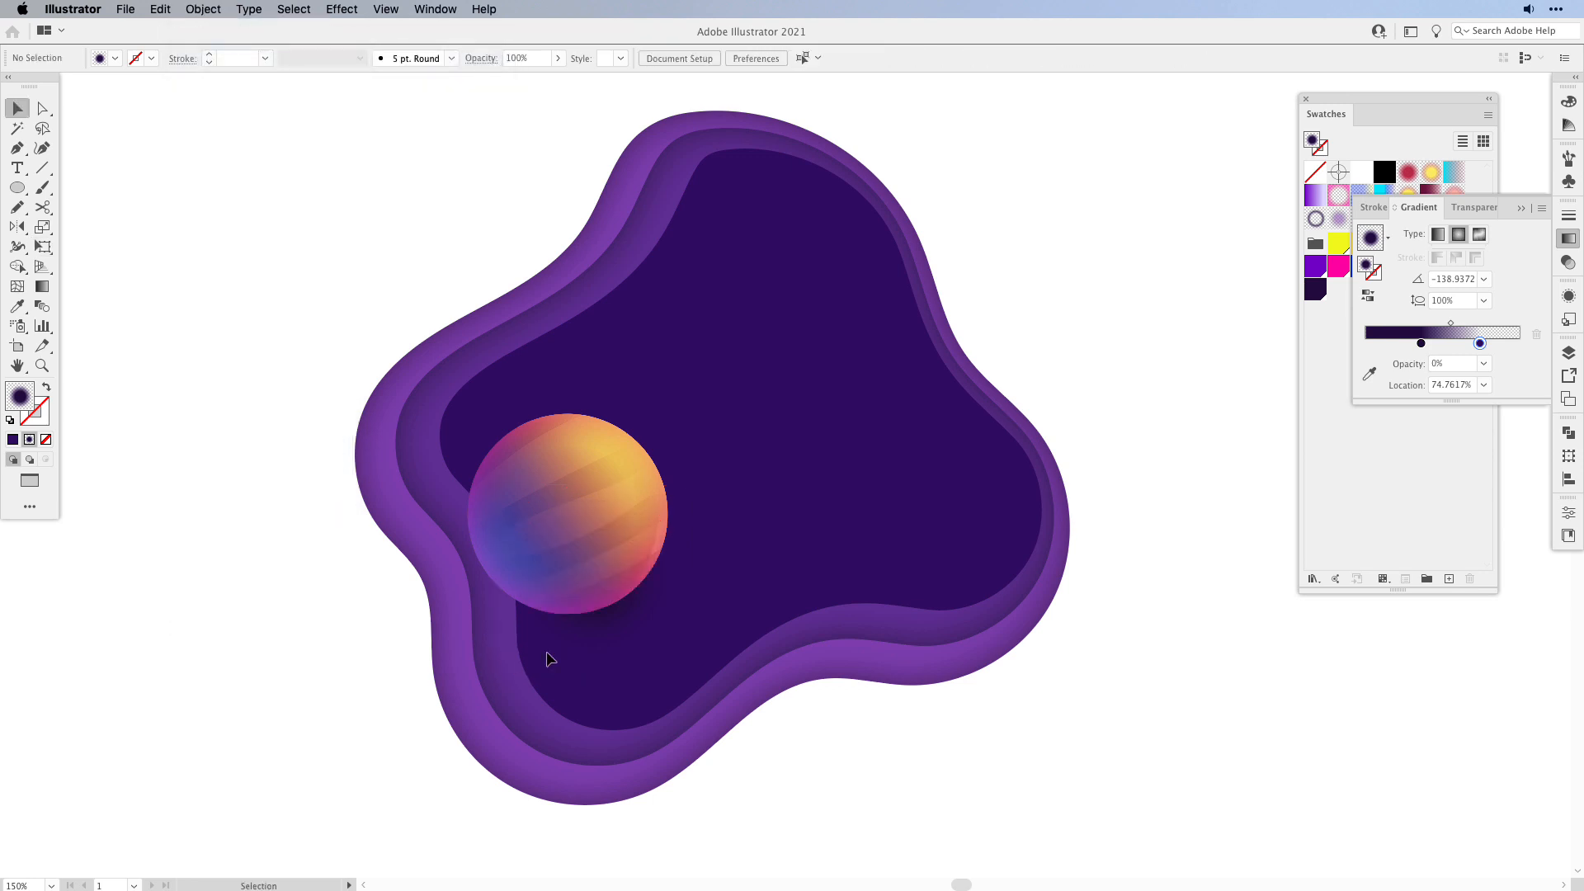
- Enlarge the shadow circle further and reposition it so the dark area shows beneath the planet's lower right edge
left_click_drag(652, 614, 656, 628)
key("e")
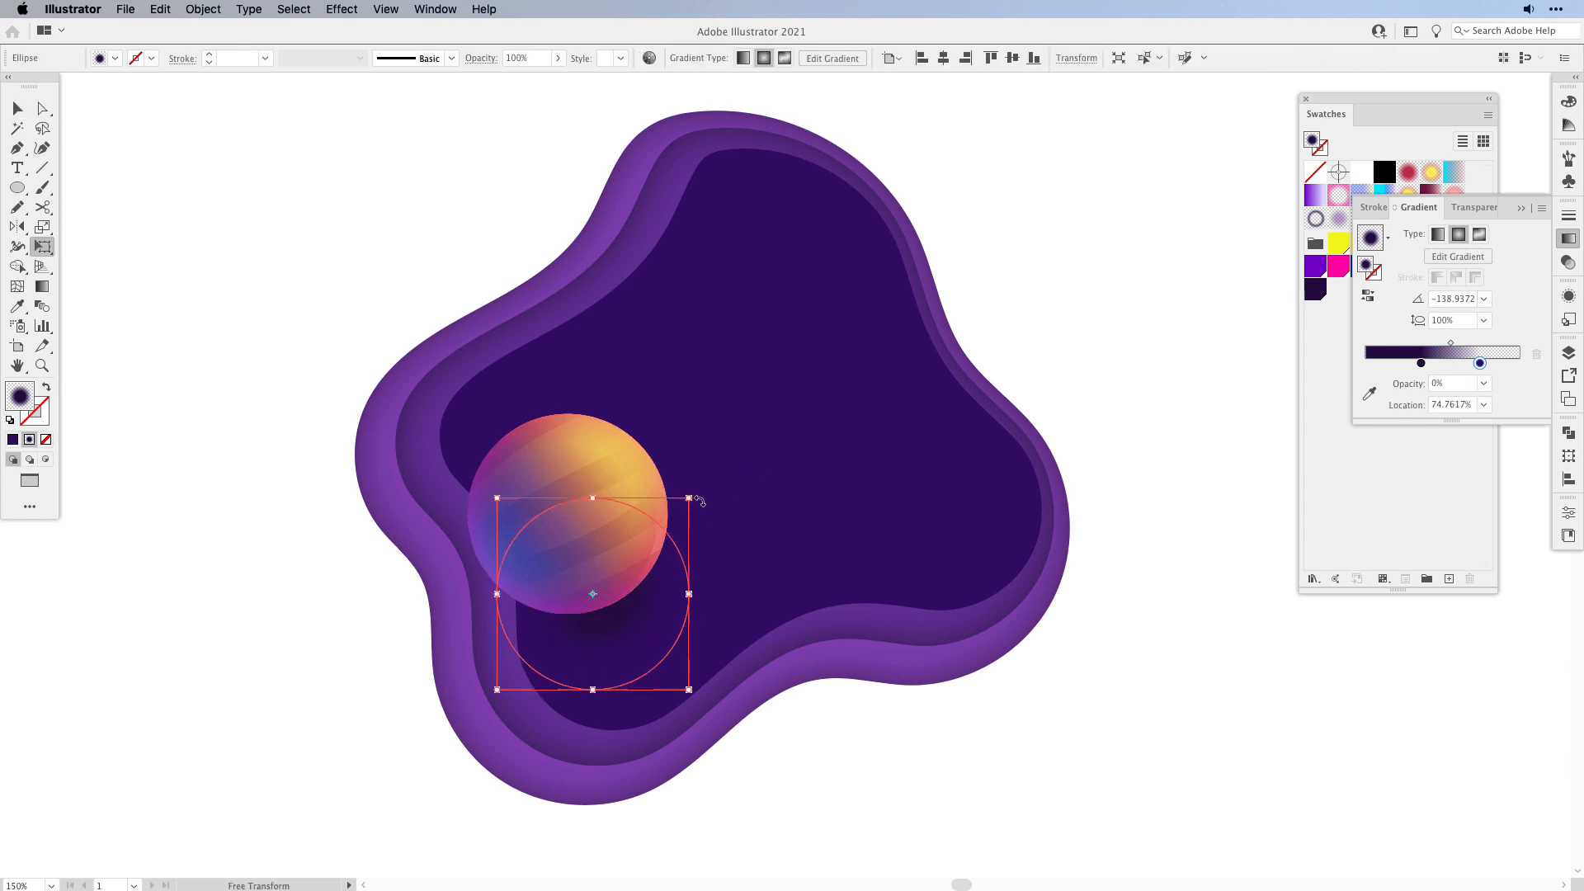
left_click_drag(689, 497, 730, 457)
left_click_drag(700, 589, 680, 599)
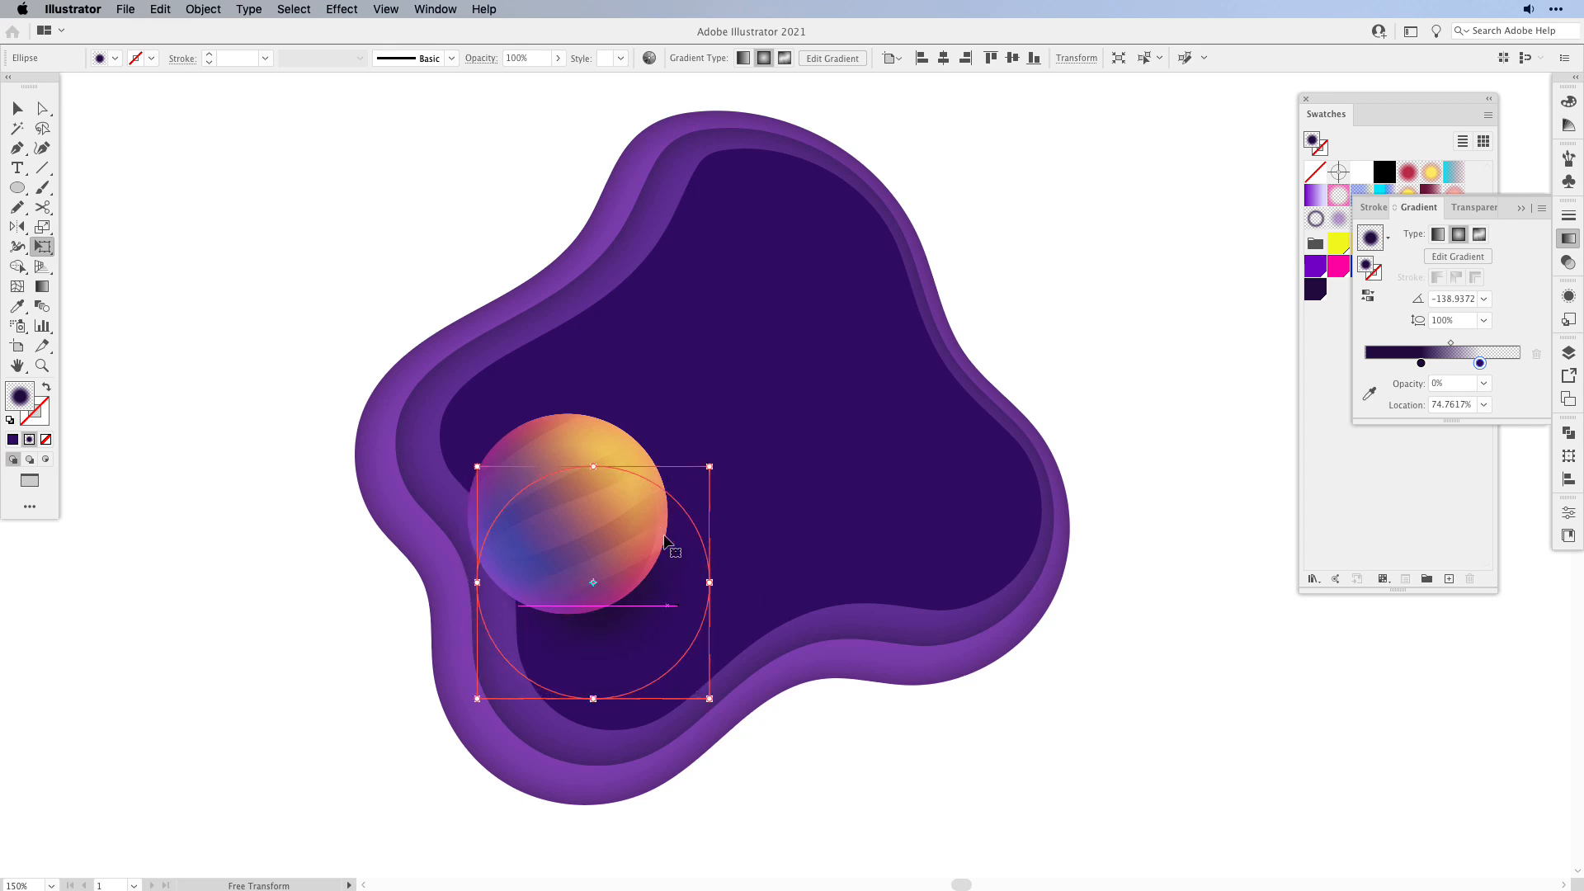
- Move the transparent stop of the shadow's radial gradient outward to about 80% and deselect the circle
key("g")
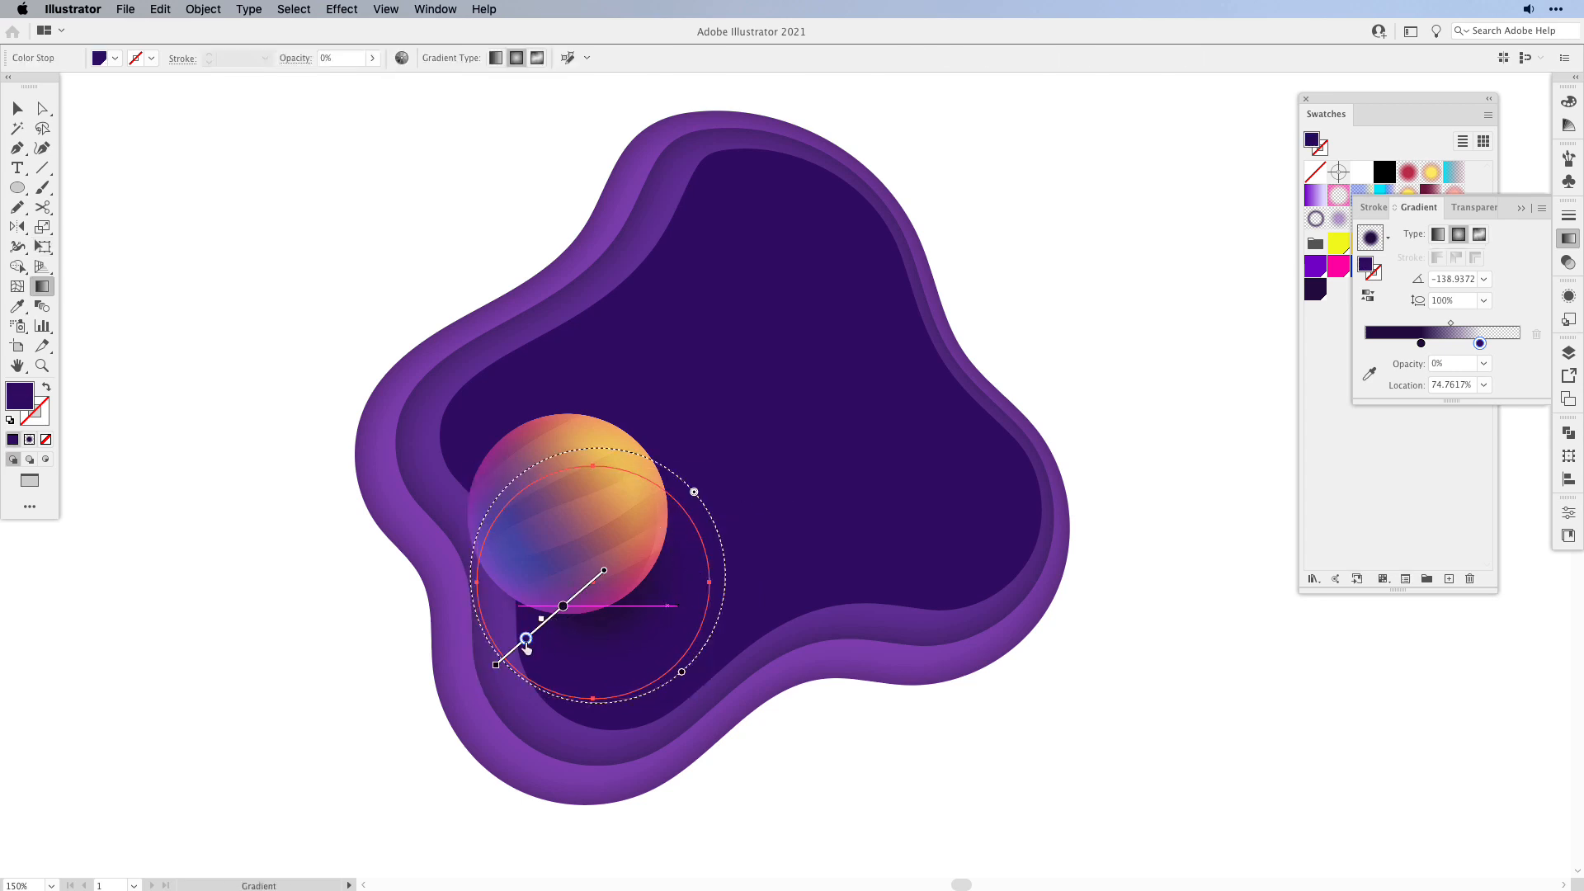
mouse_move(525, 638)
left_mouse_down()
mouse_move(510, 652)
mouse_move(519, 644)
left_mouse_up()
key("v")
left_click(1206, 571)
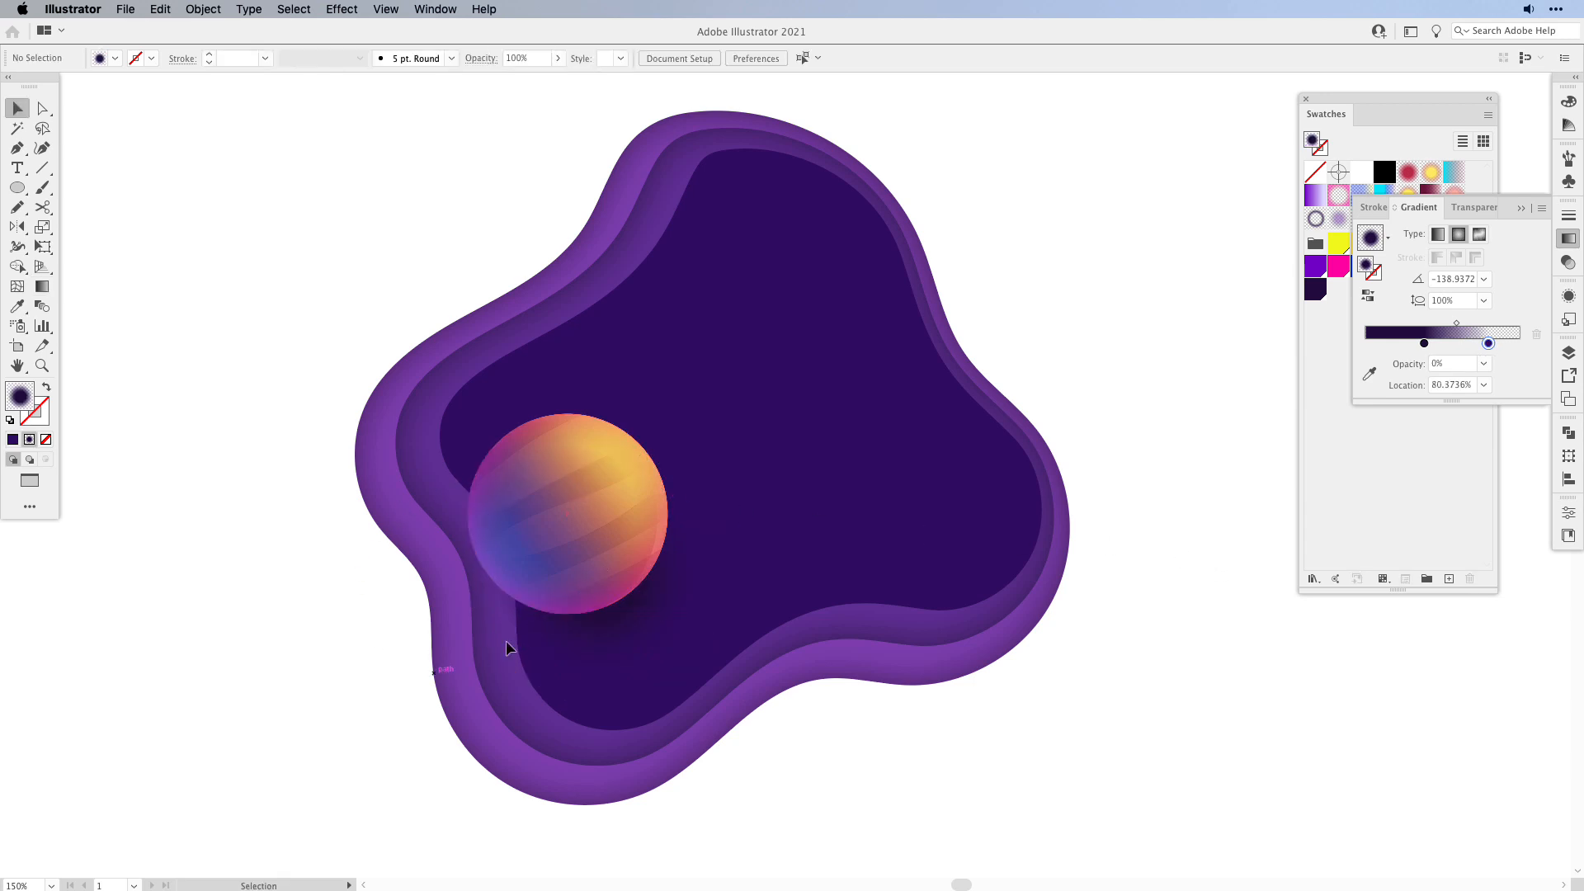
- Draw a flat ellipse about 222 by 52 pt across the planet with no fill and a 1 pt cyan stroke
left_click(1568, 352)
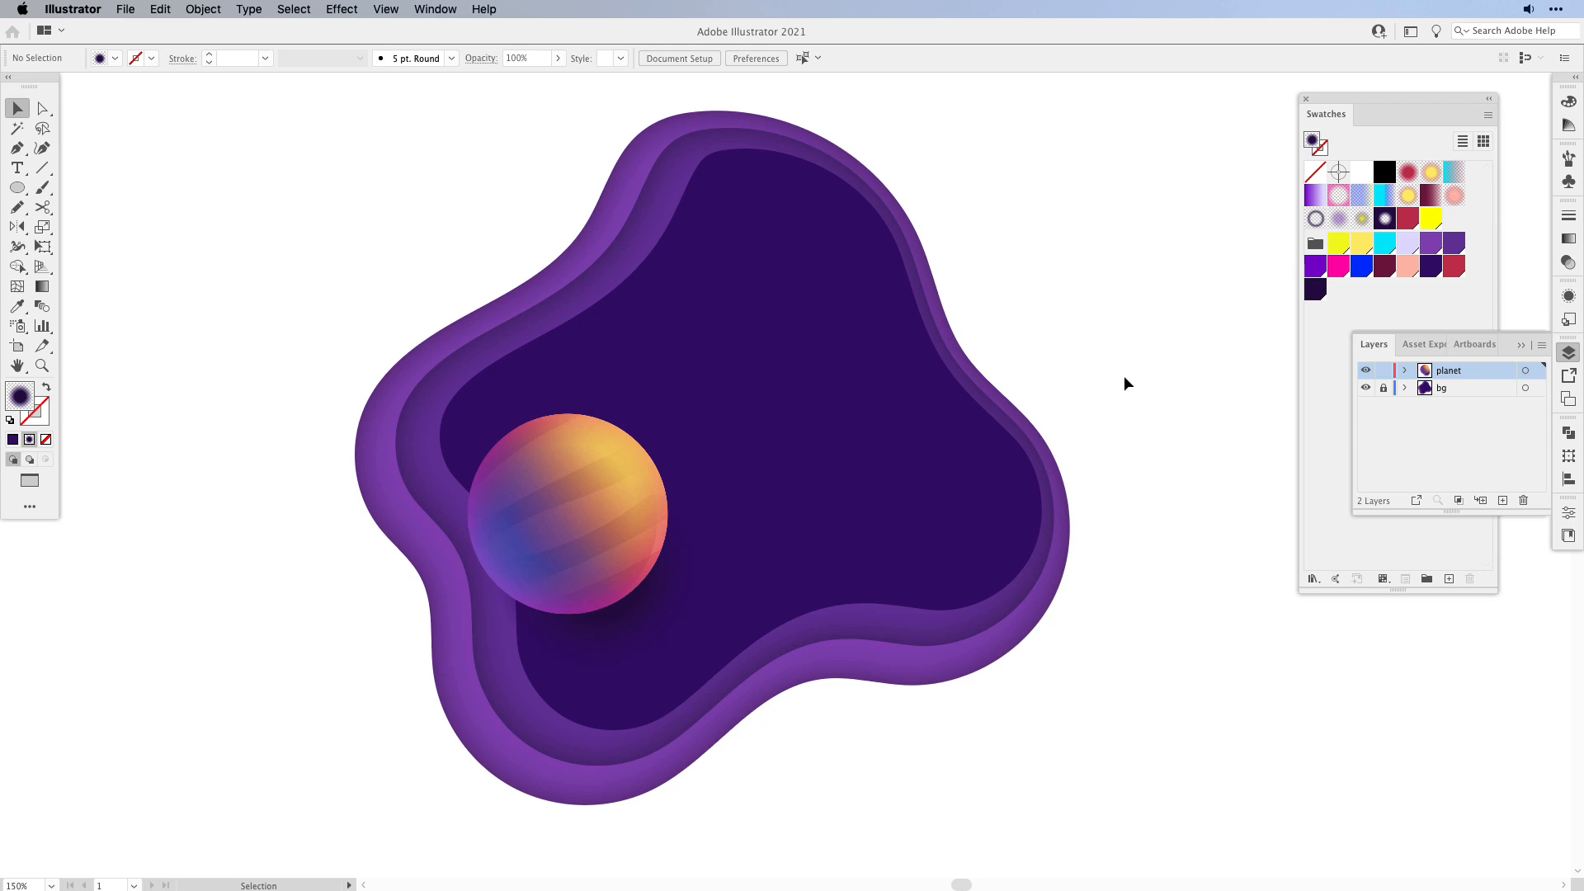
left_click(1388, 243)
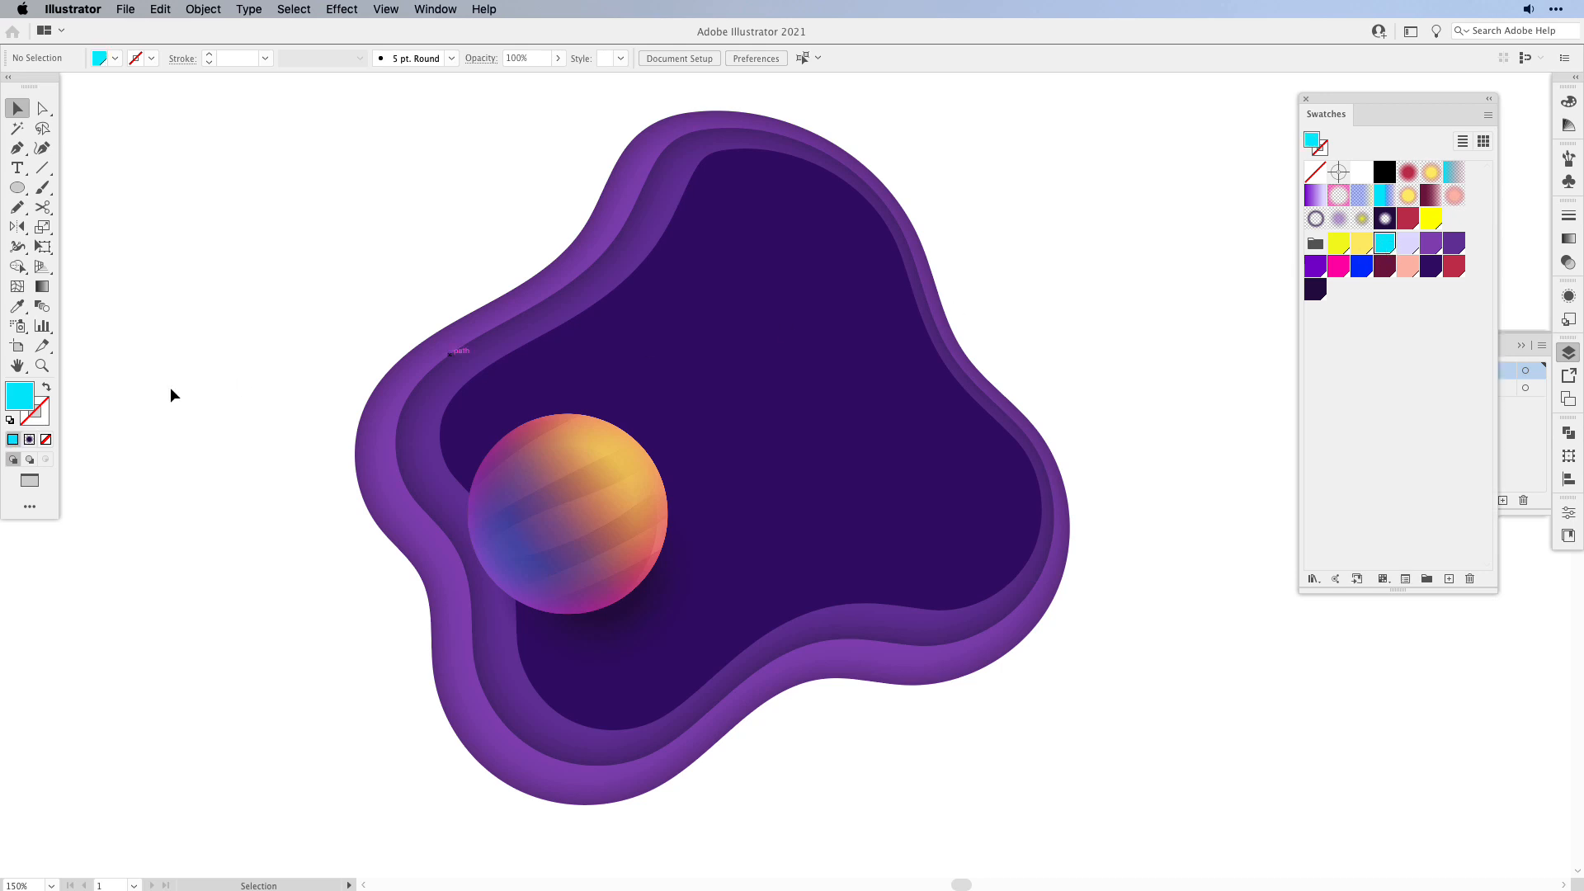
left_click(46, 386)
key("l")
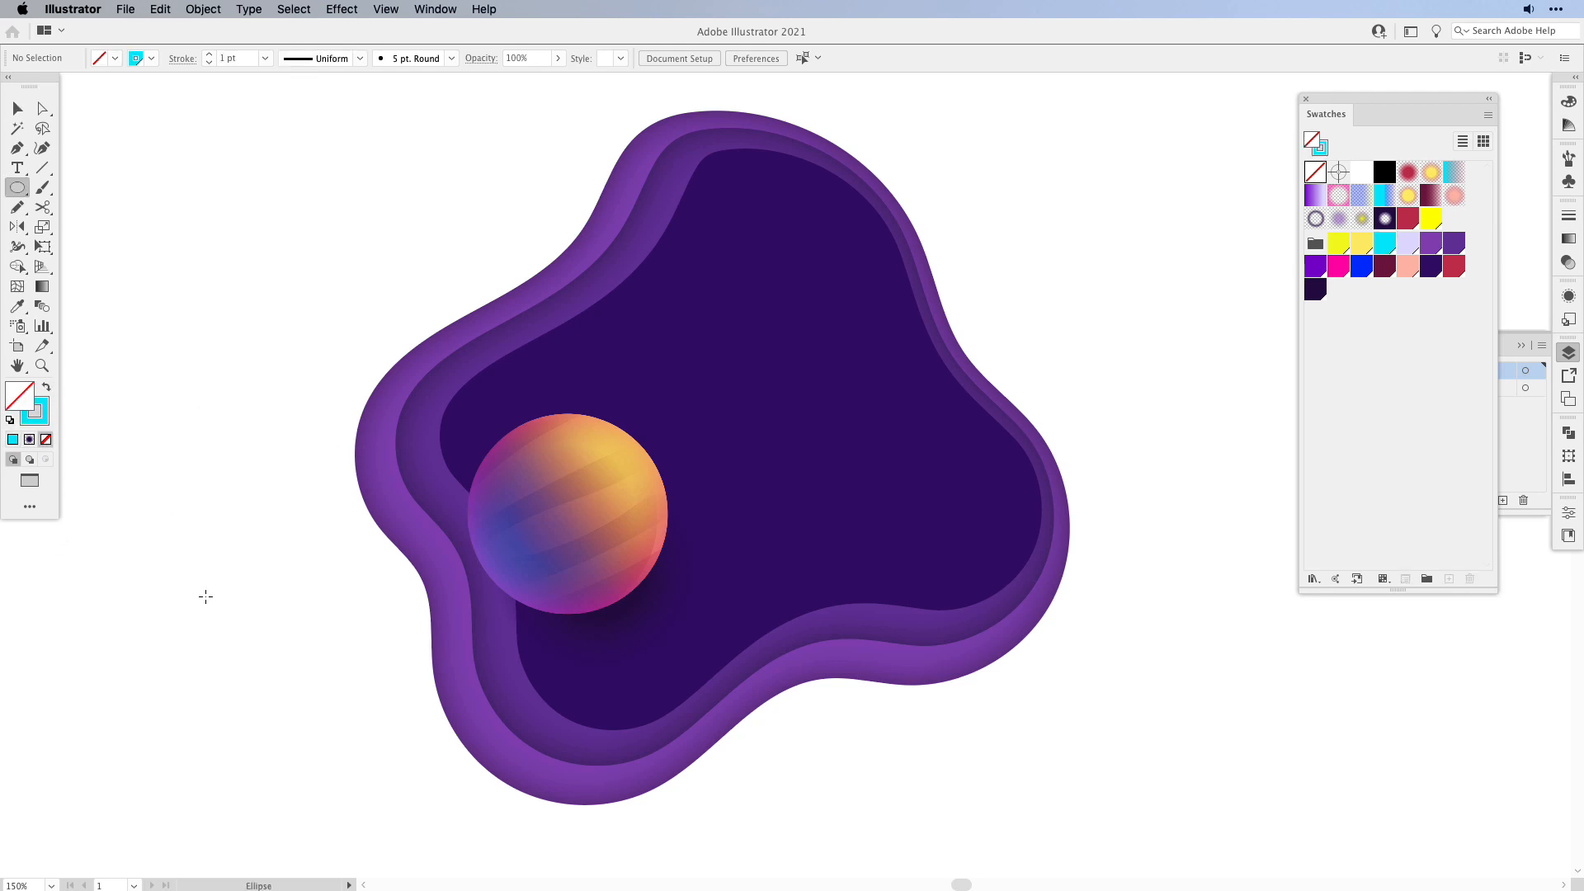
left_click_drag(441, 500, 753, 571)
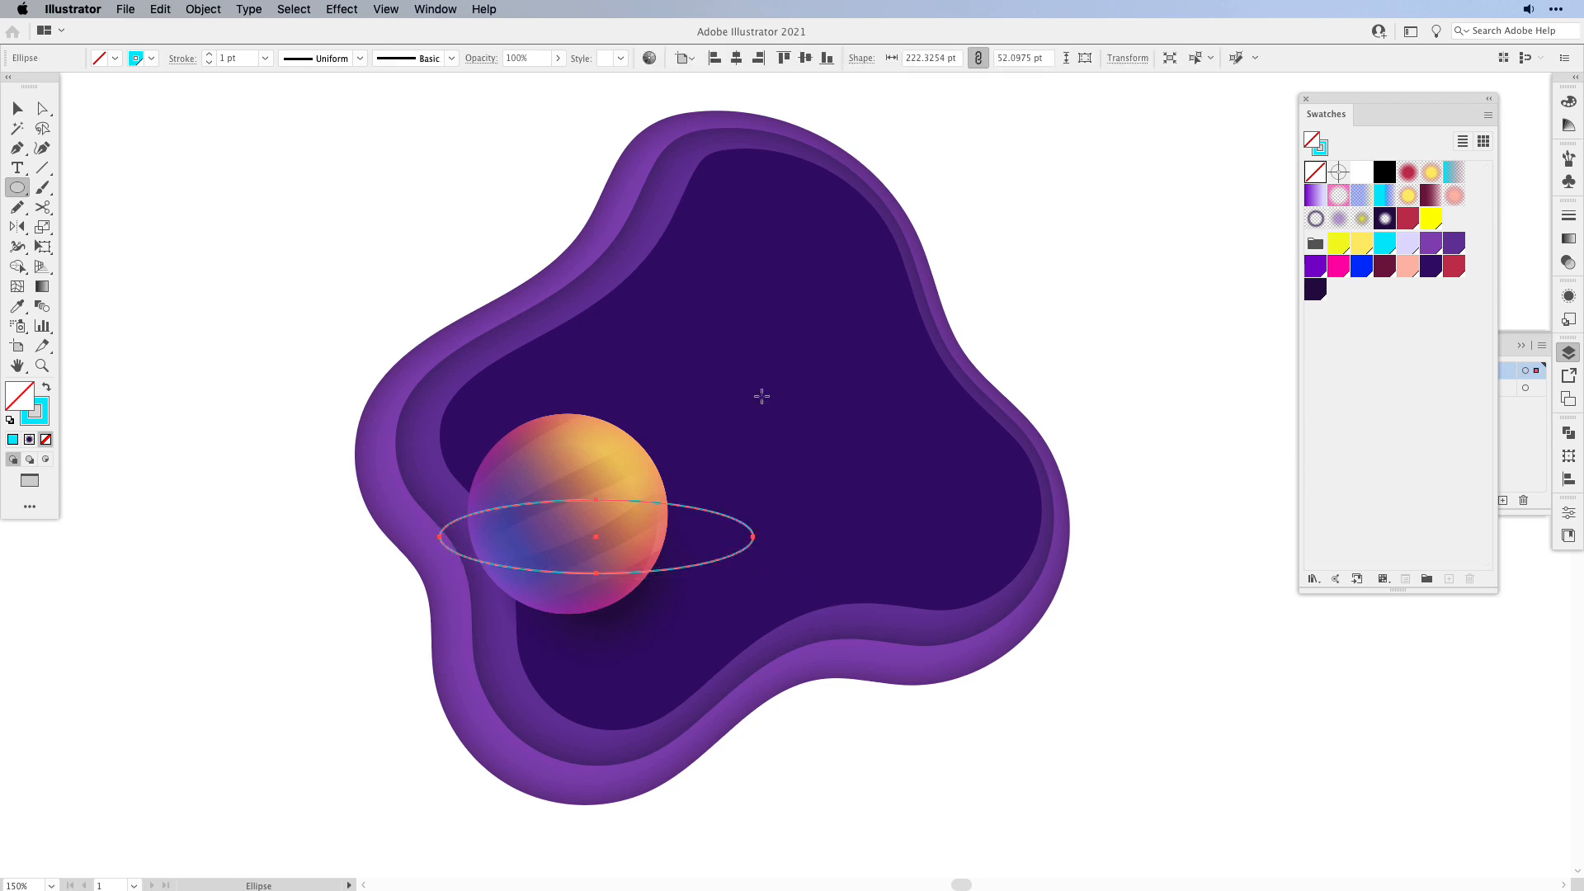
- Tilt the ellipse along the planet's stripes, centre it on the planet and shrink it to about 171 by 40 pt
key("e")
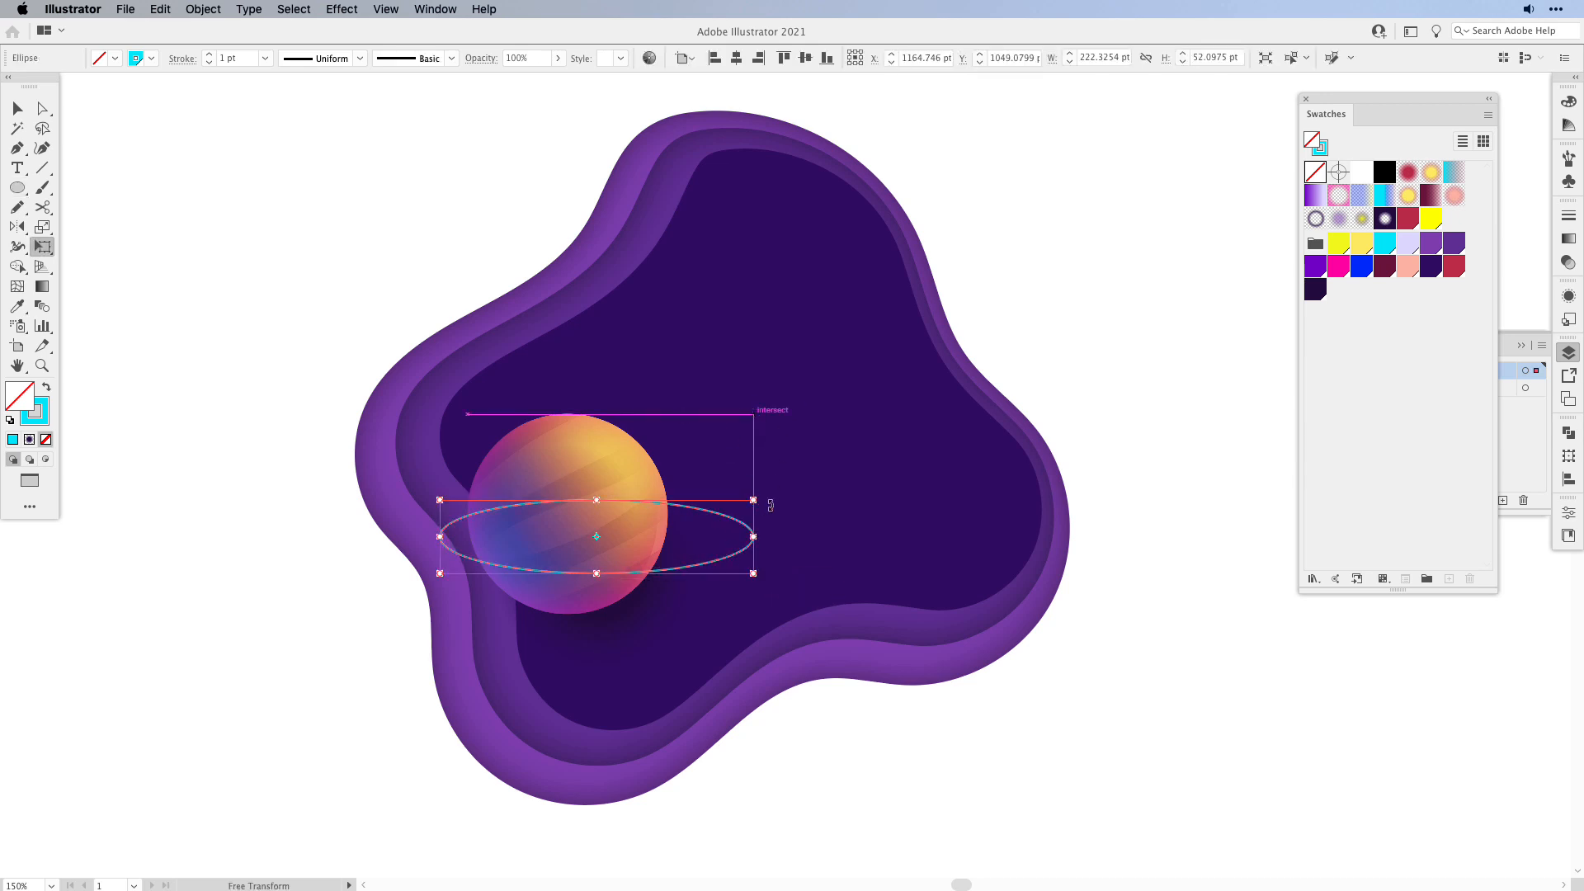
left_click_drag(772, 493, 699, 460)
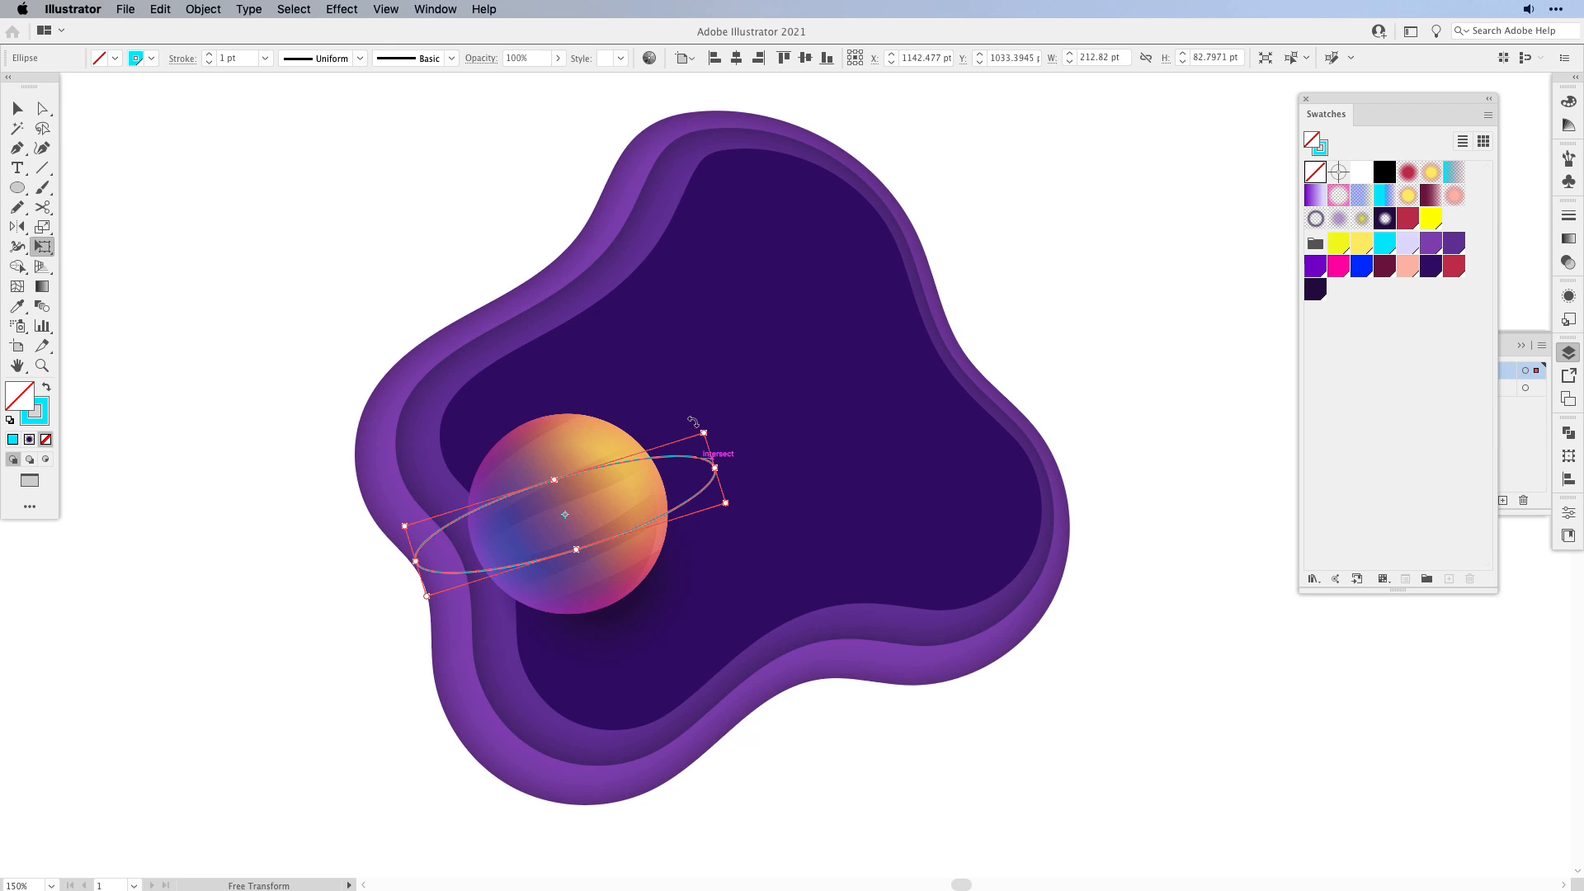
left_click_drag(702, 433, 672, 454)
key("v")
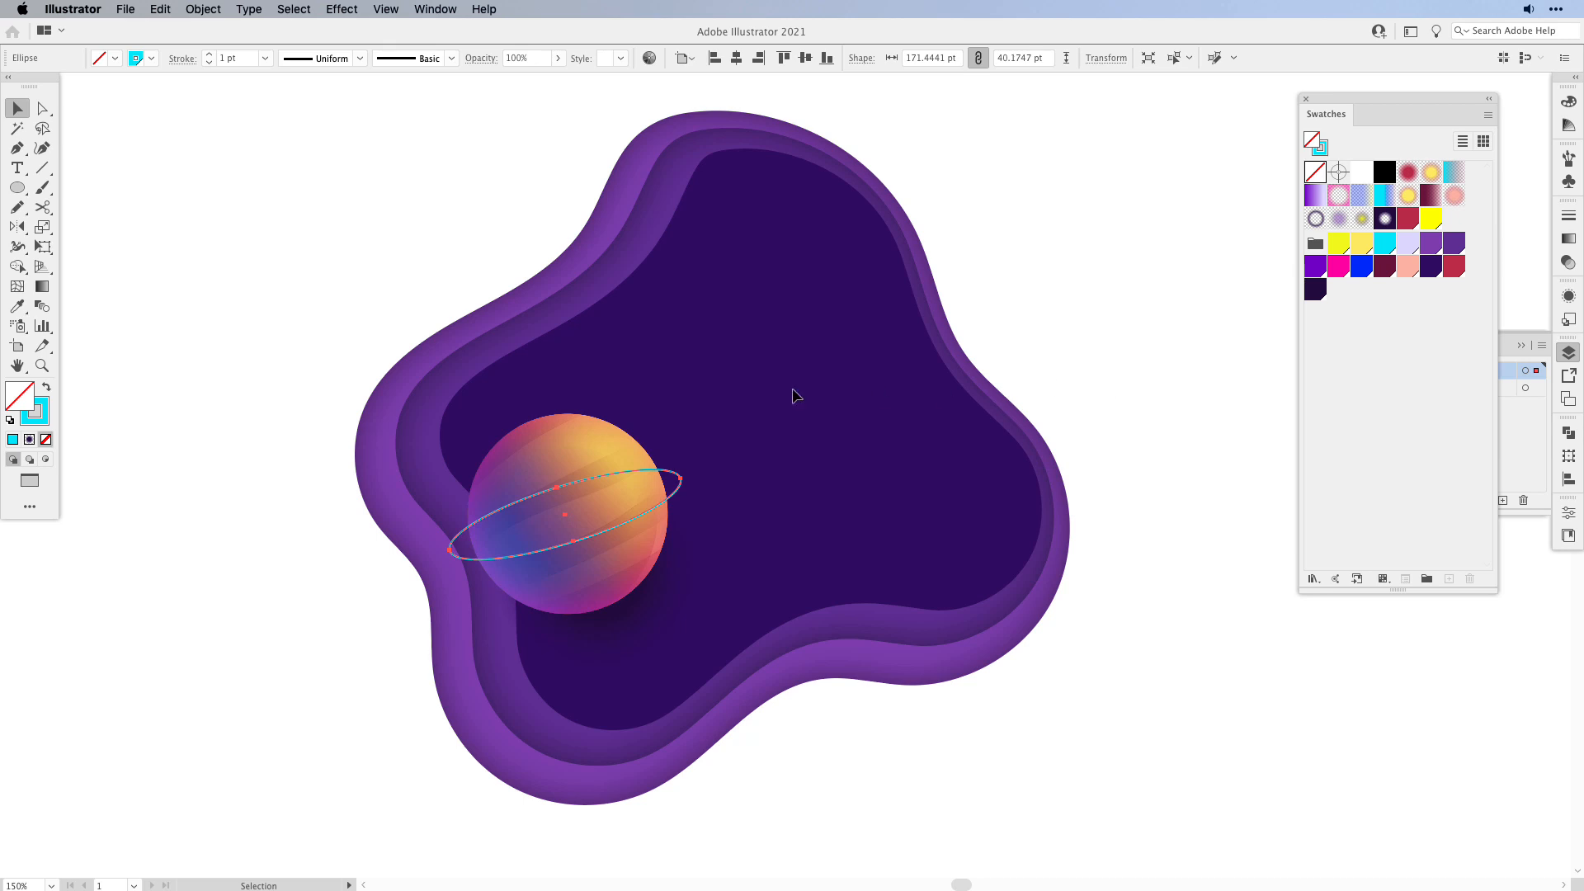
- Paste a copy of the cyan ellipse in front and scale it from the centre to about 260 by 61 pt
key("super+c")
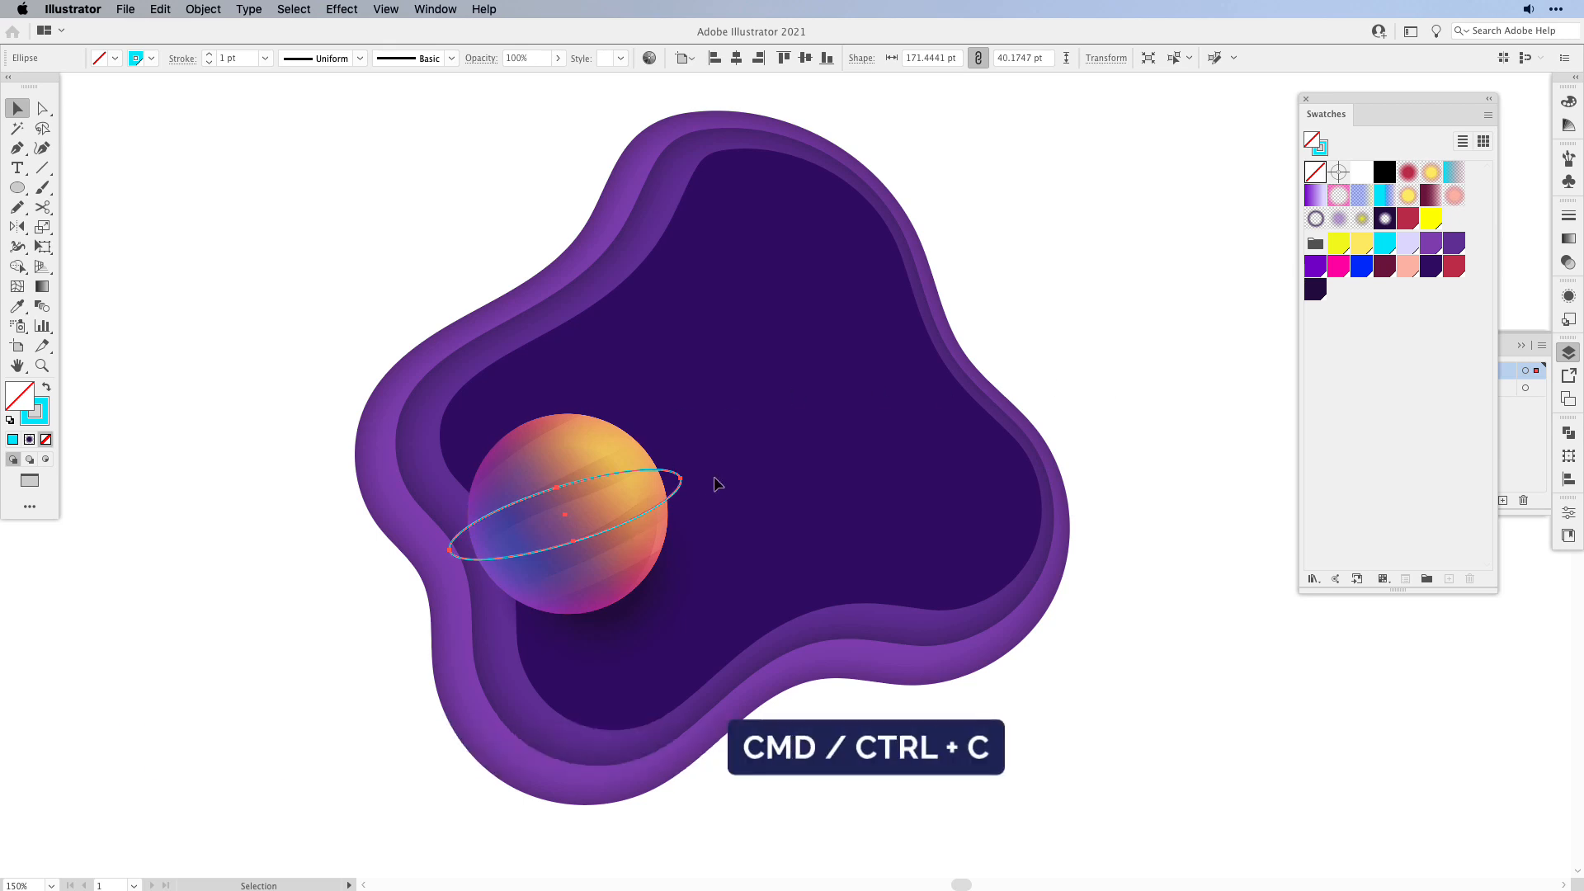
key("super+f")
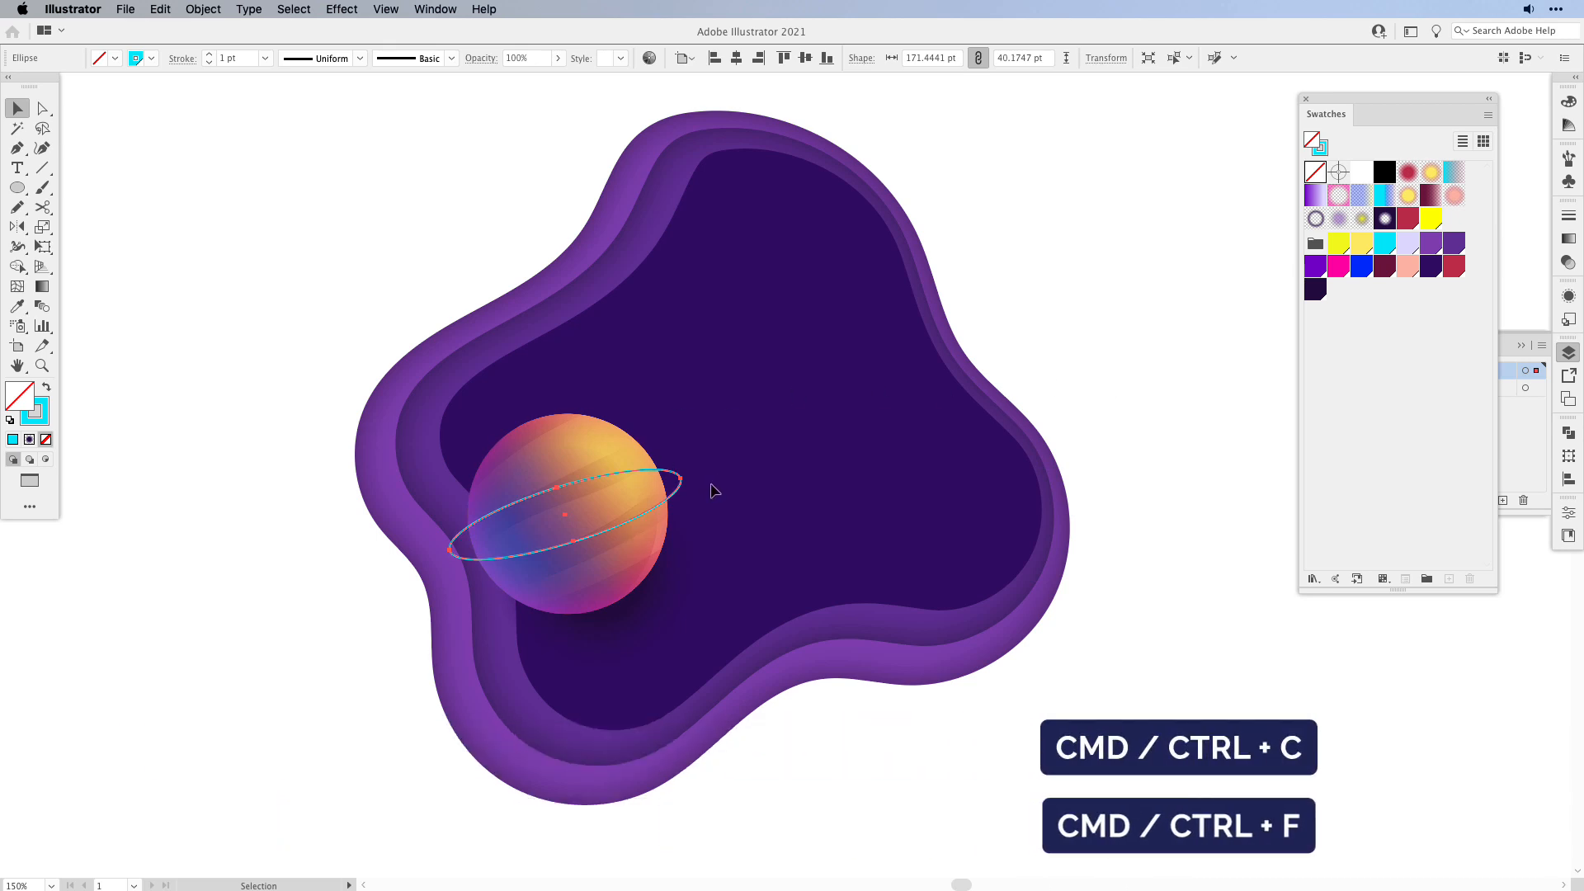
key("e")
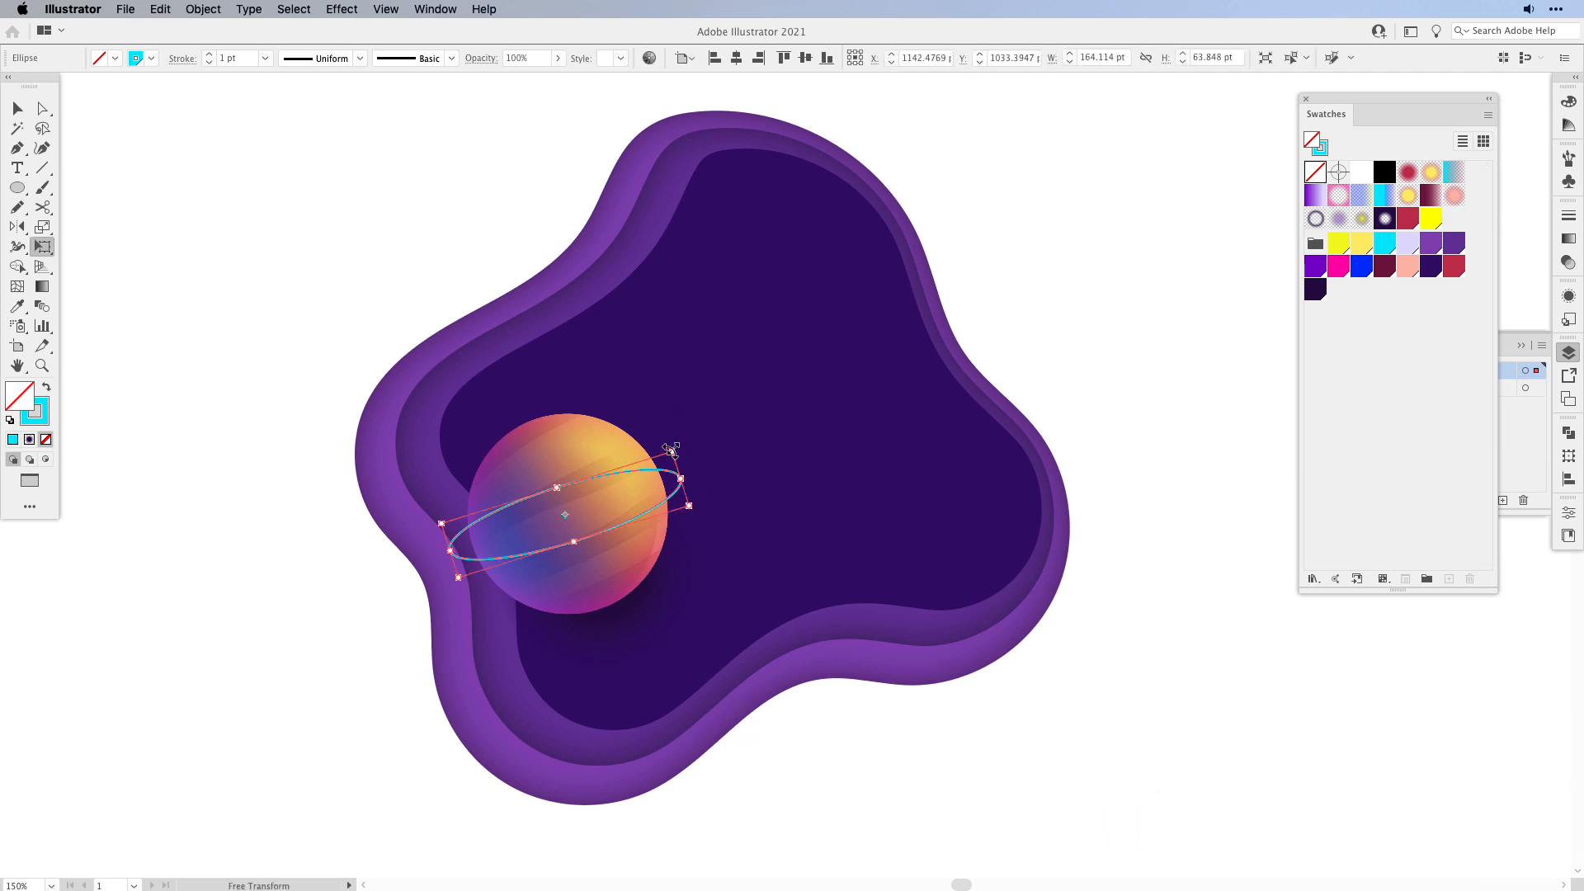
left_click_drag(671, 451, 725, 424)
key("v")
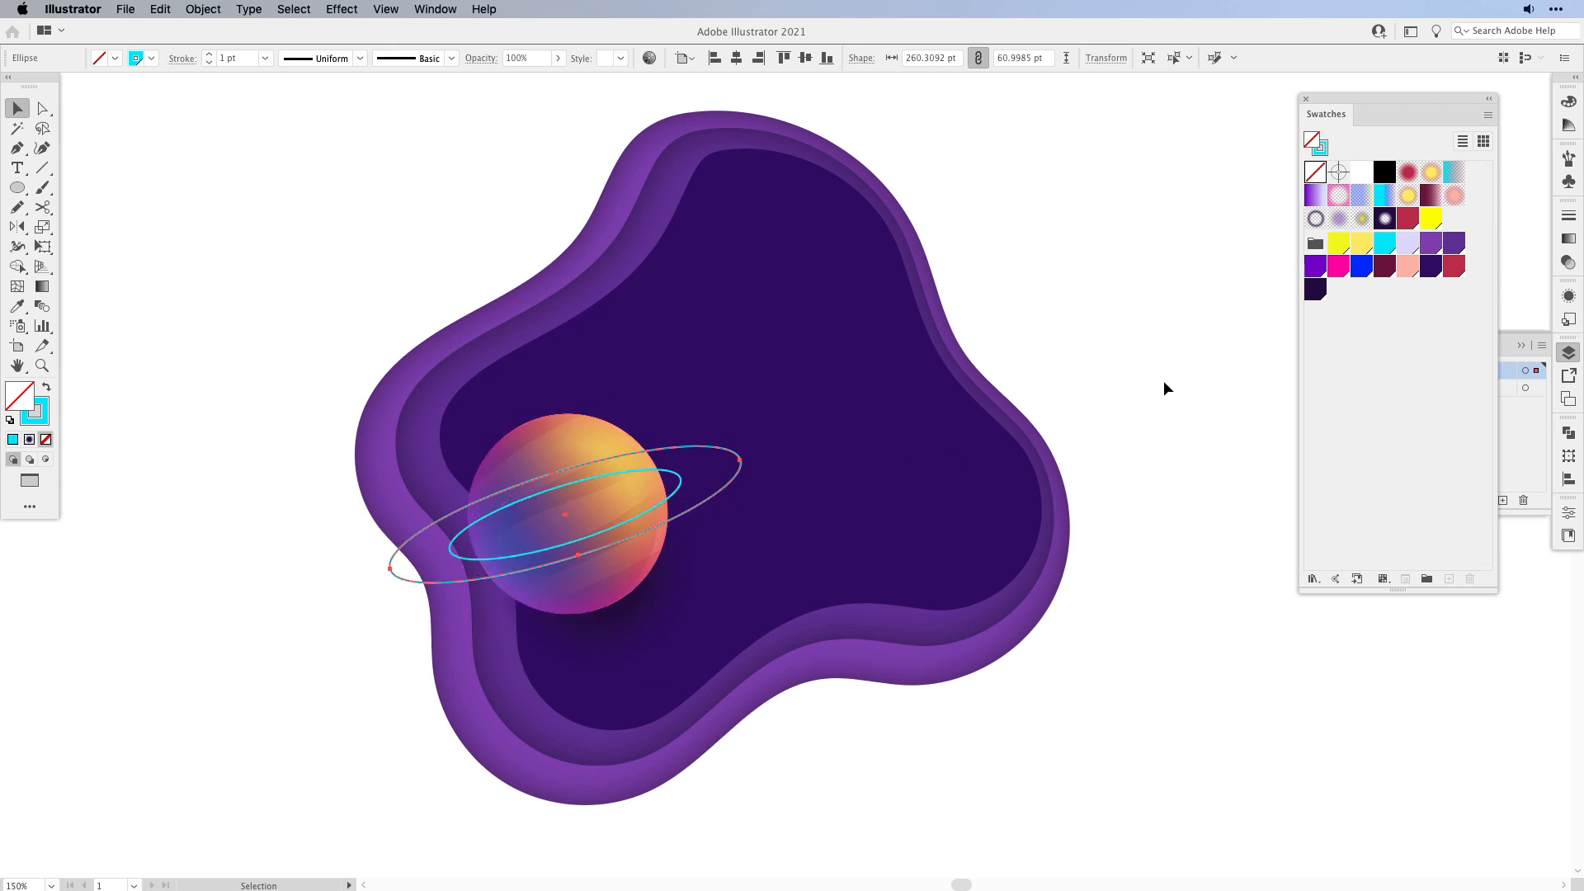
- Select both cyan ellipses and make a blend between them
left_click(681, 480, "shift")
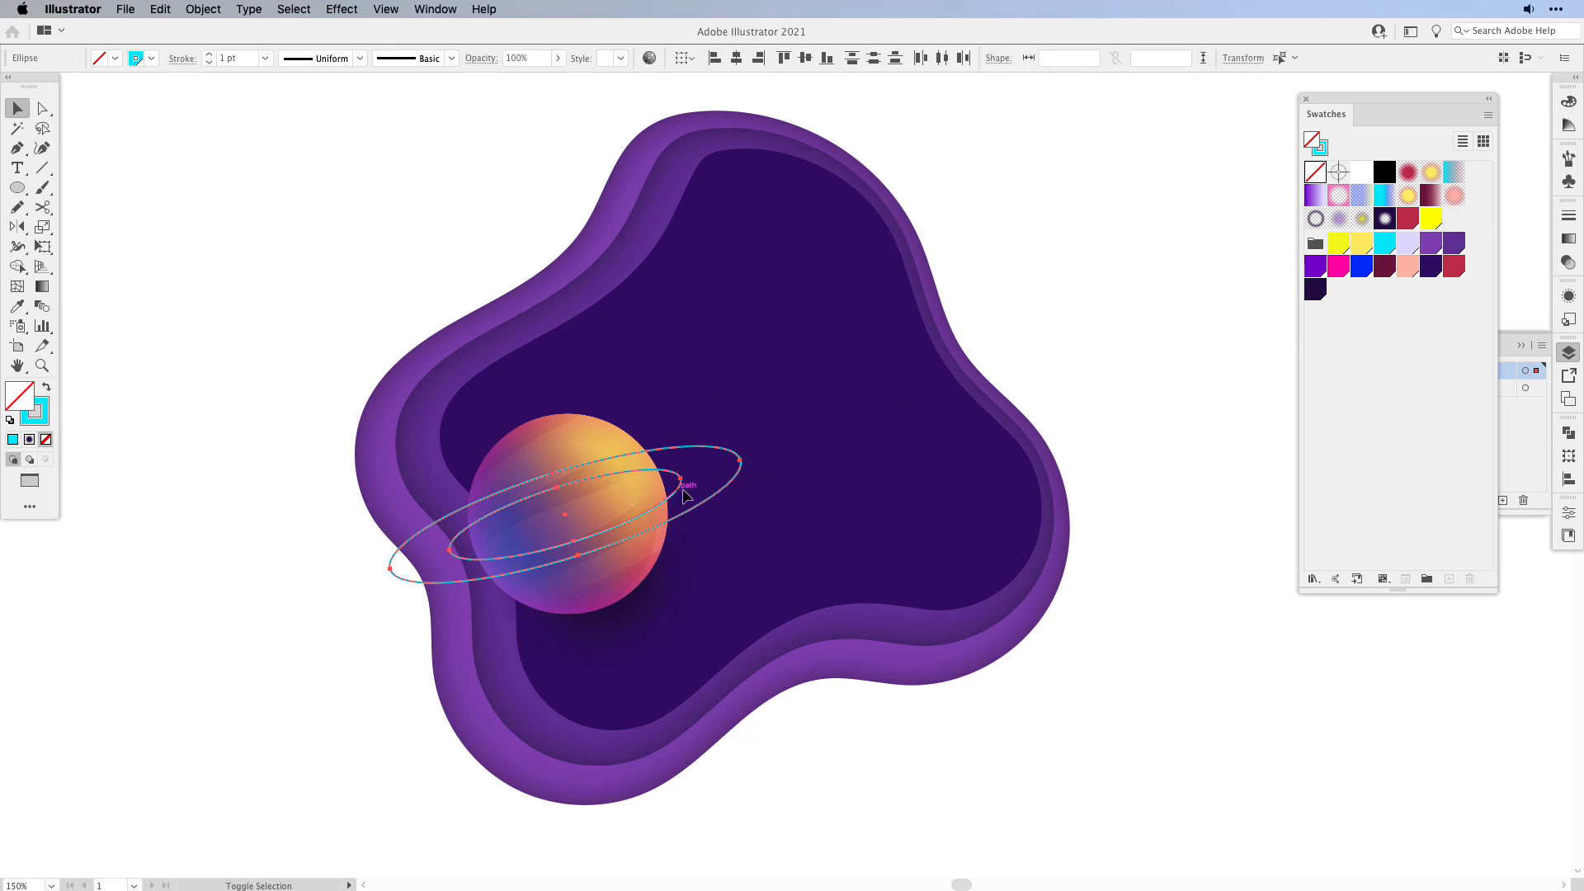
left_click(203, 9)
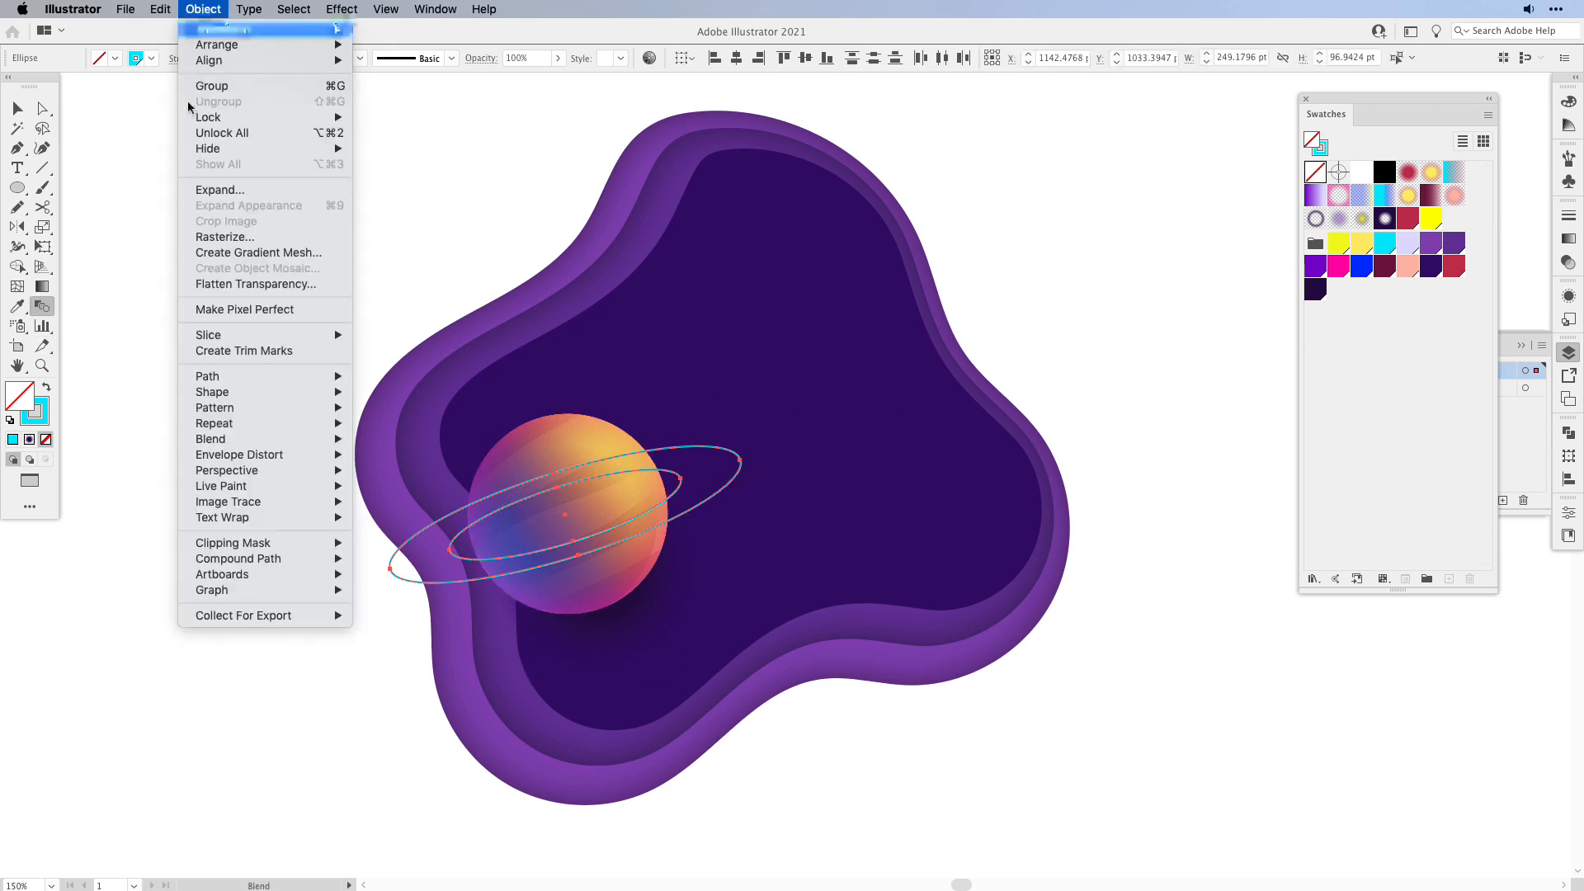
mouse_move(284, 440)
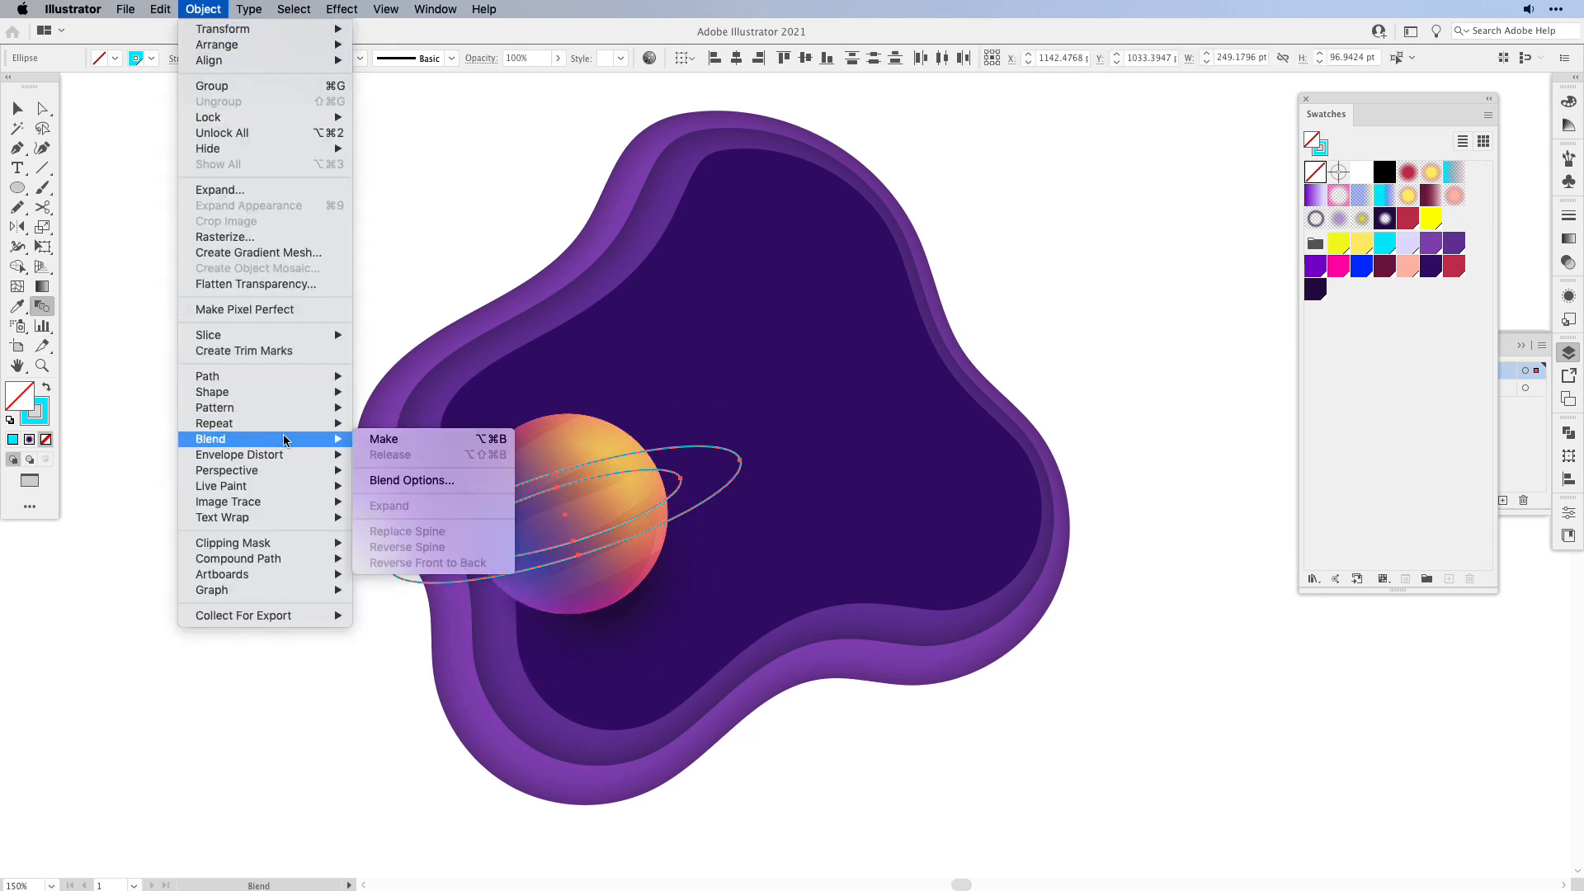
left_click(363, 439)
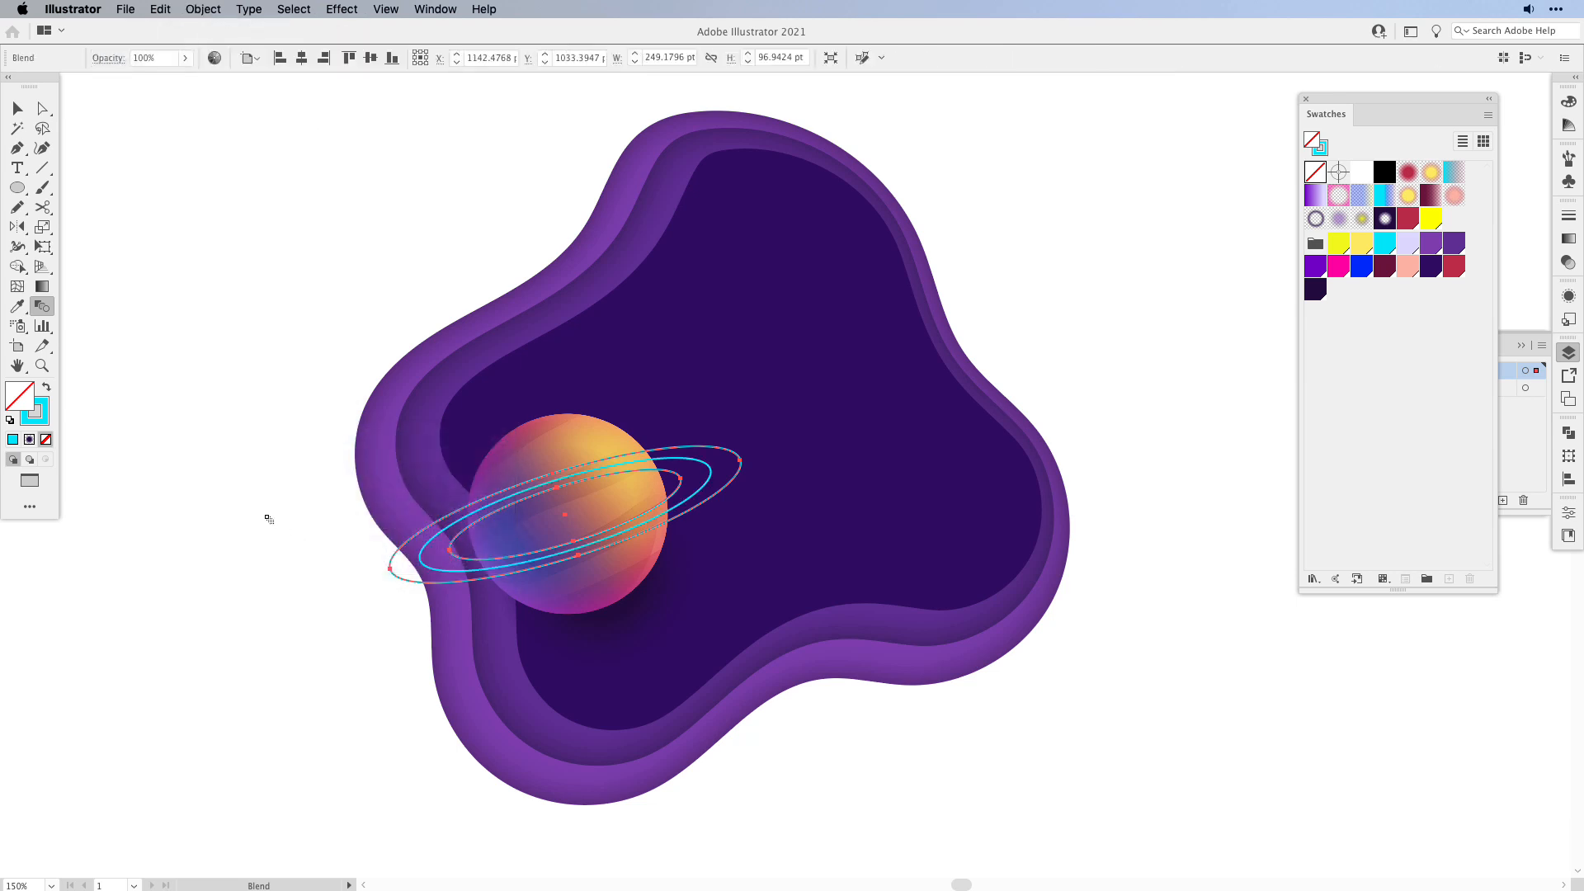
- Set the ring blend's spacing to 3 specified steps
double_click(42, 306)
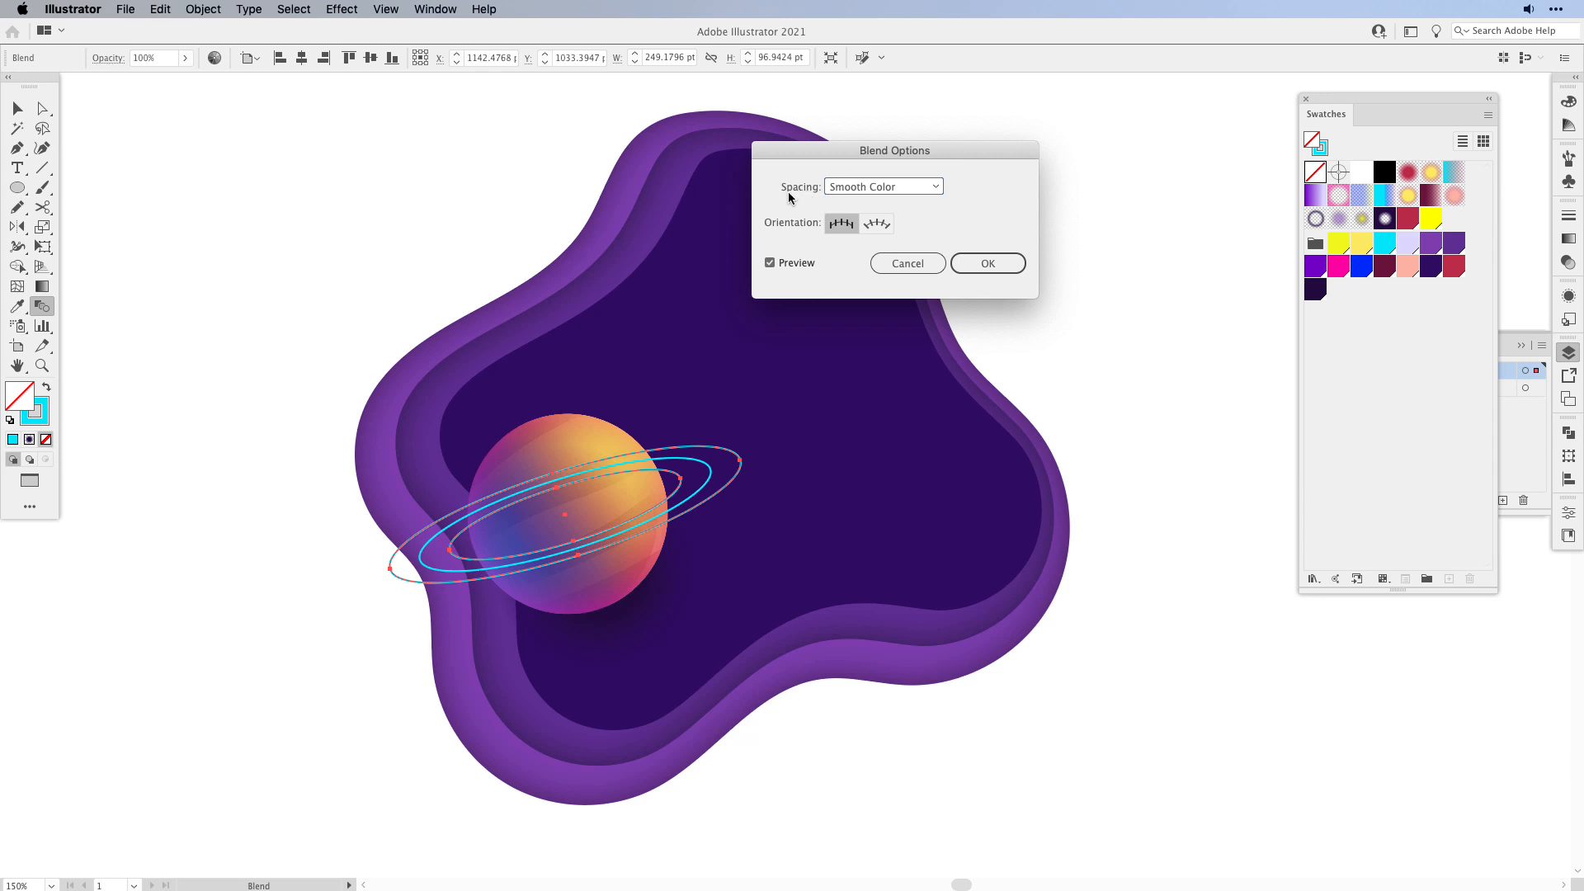
left_click(918, 188)
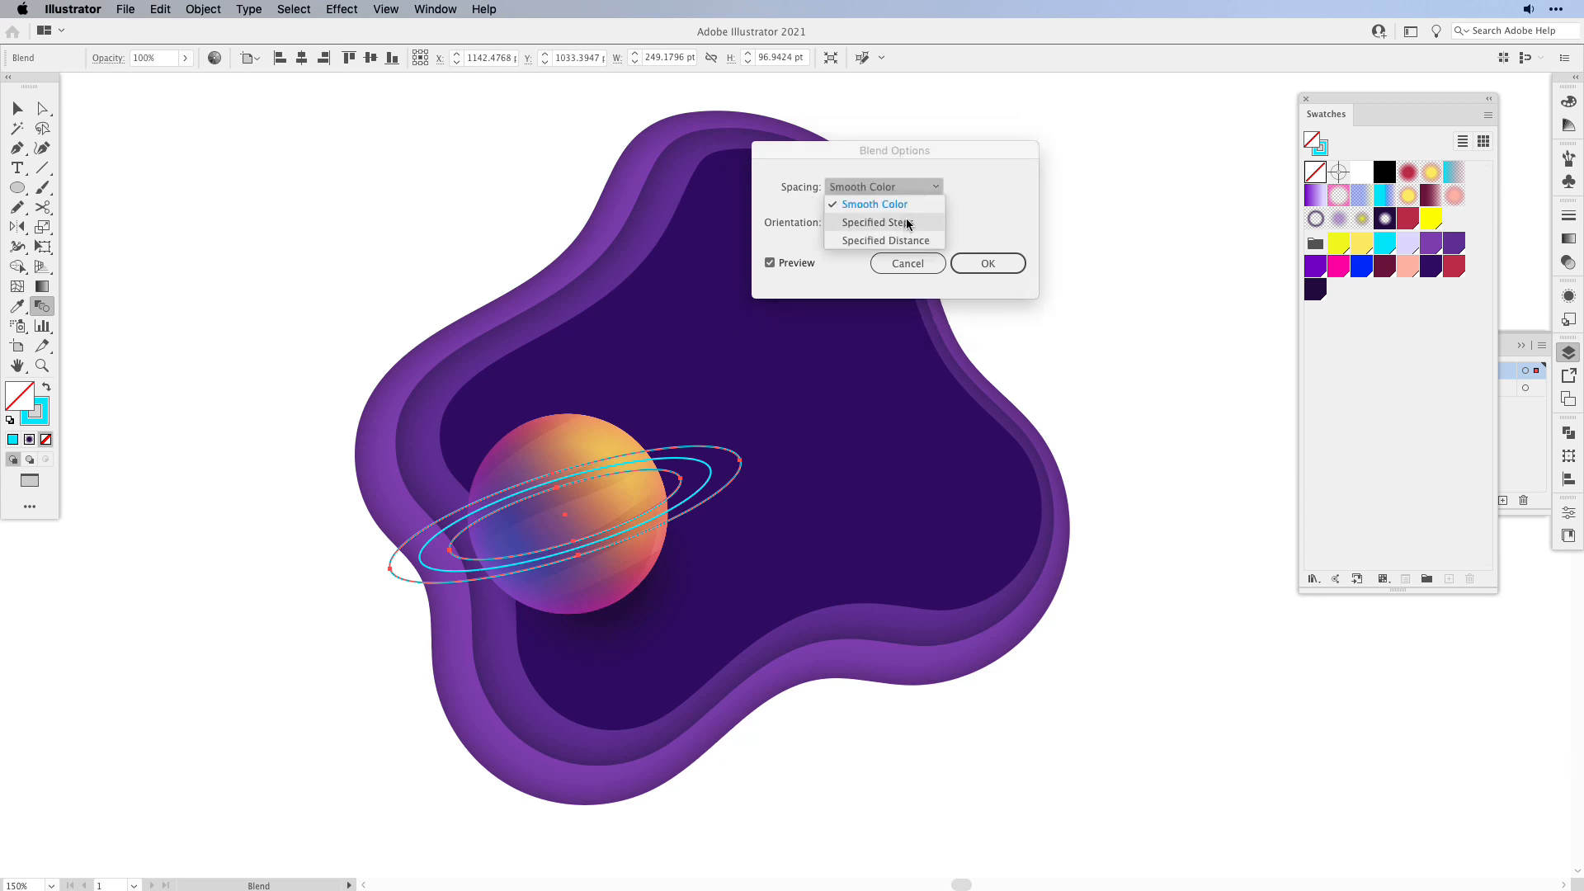
left_click(907, 222)
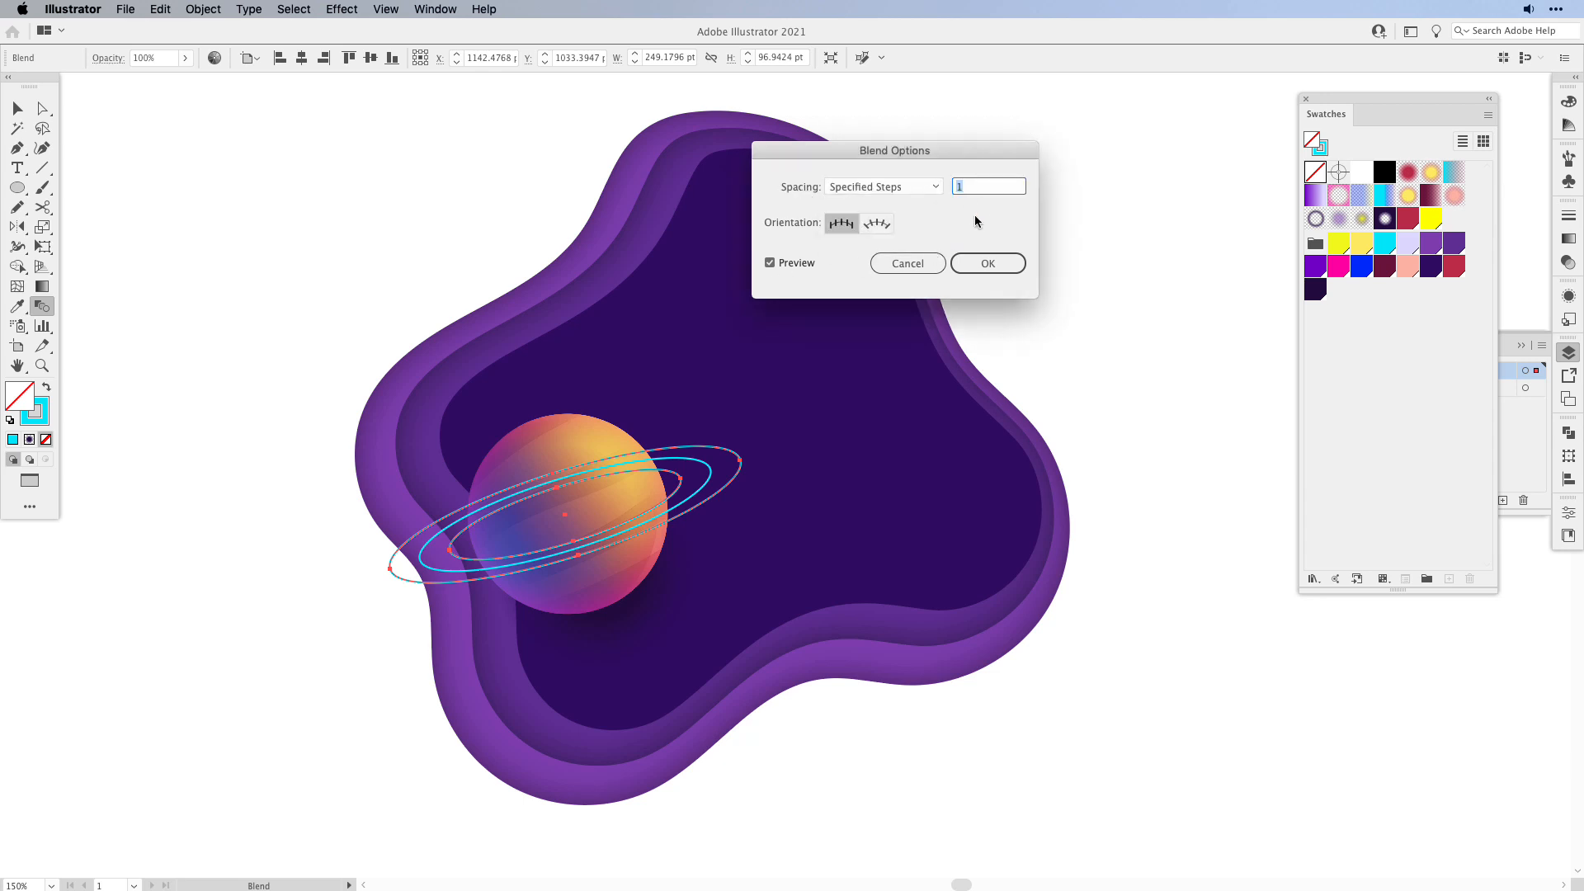
key("Up")
key("Up")
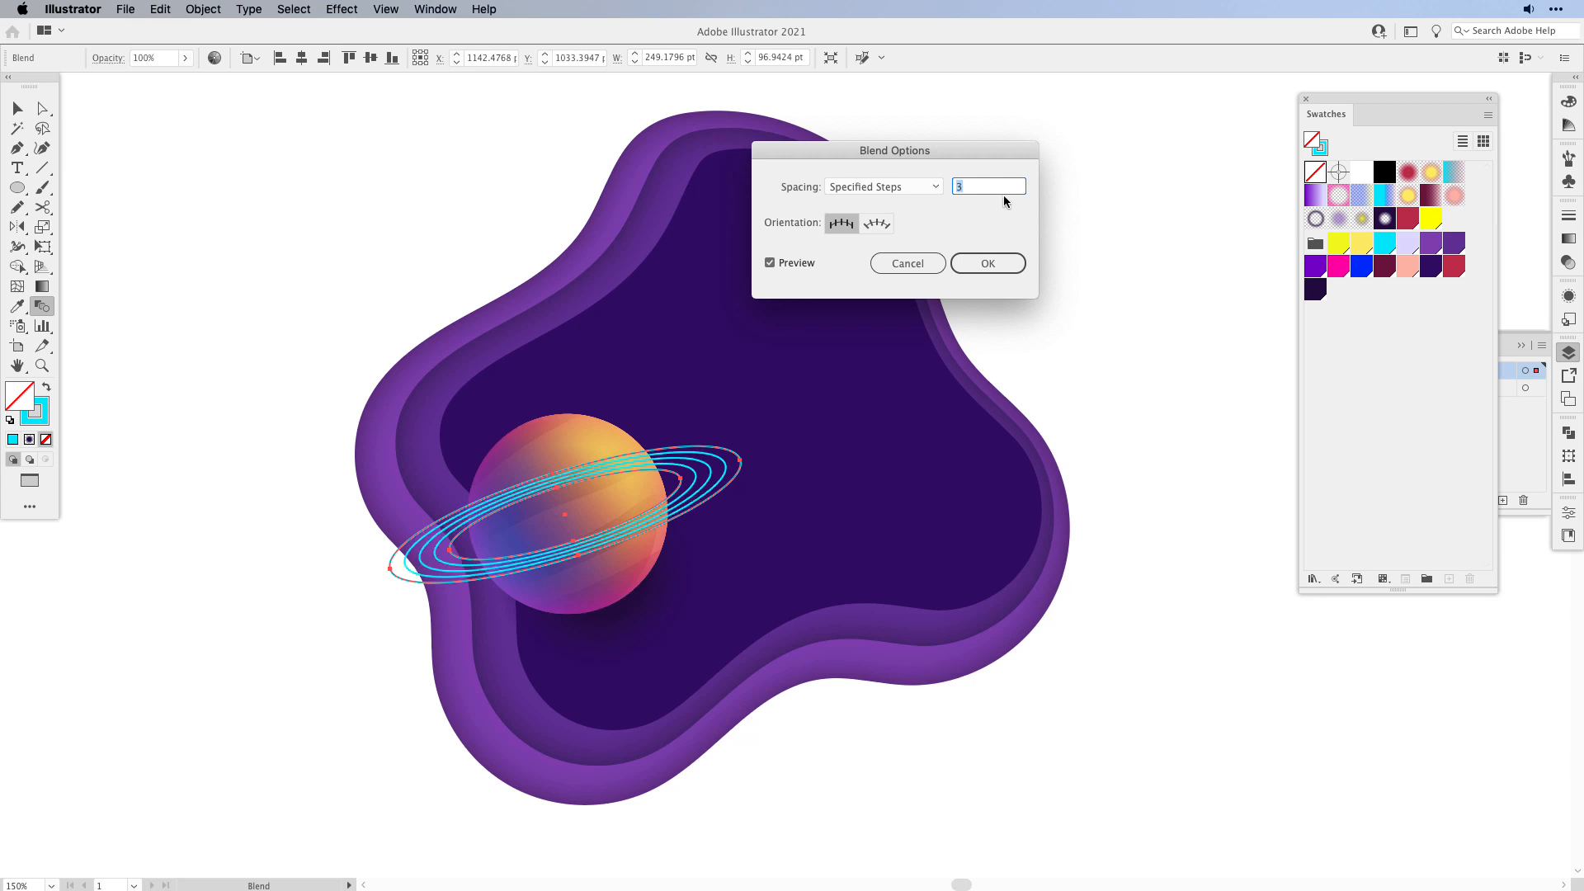
left_click(976, 264)
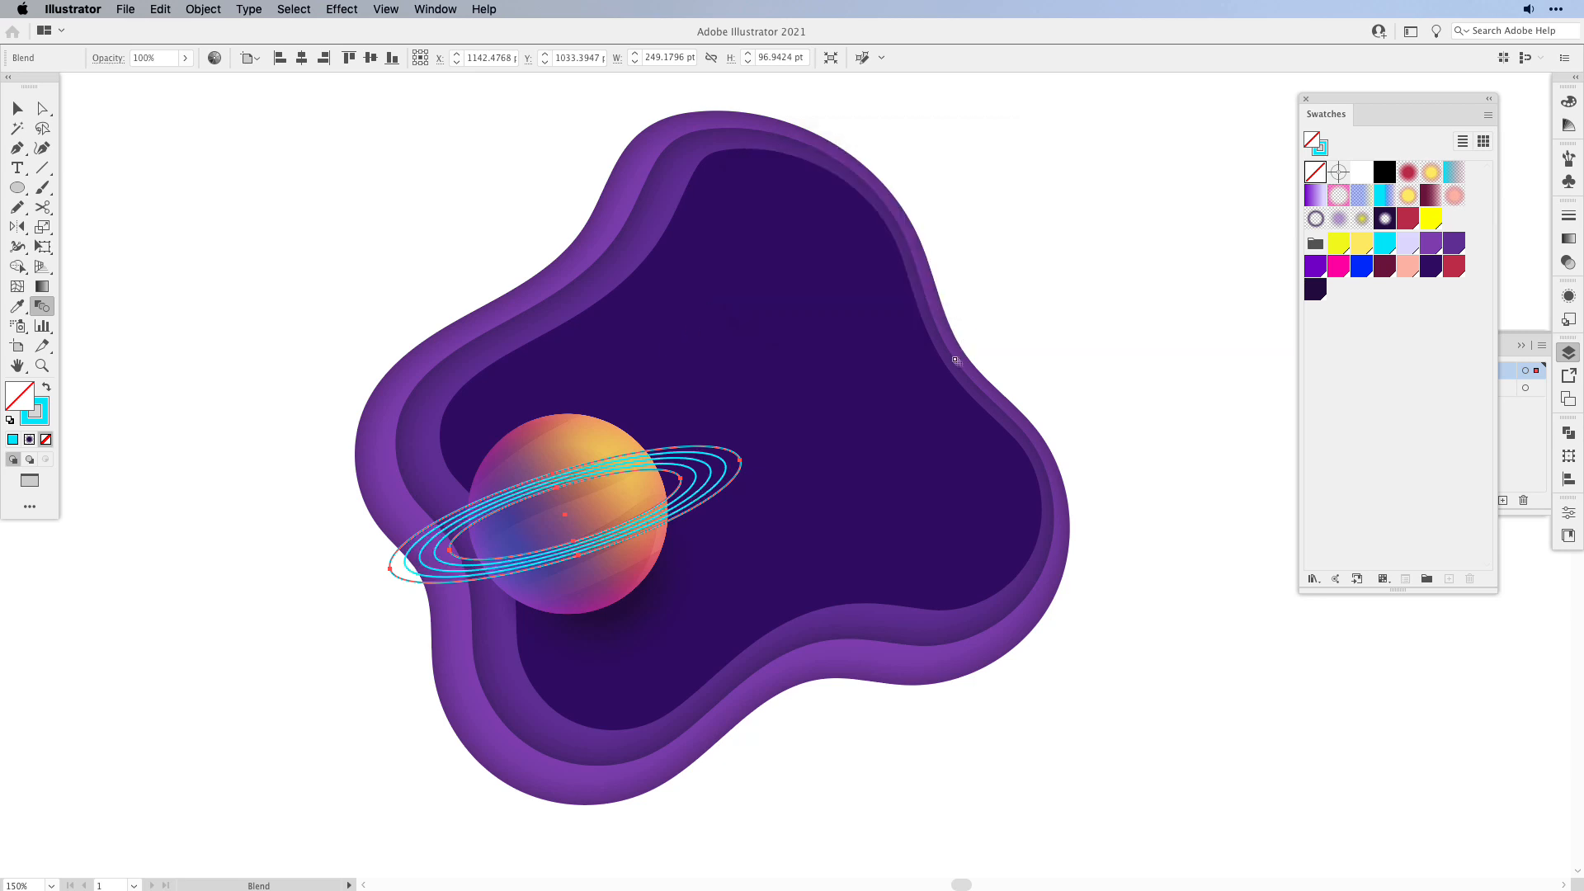
- Expand the ring blend into separate editable ellipses and deselect it
left_click(204, 9)
mouse_move(290, 439)
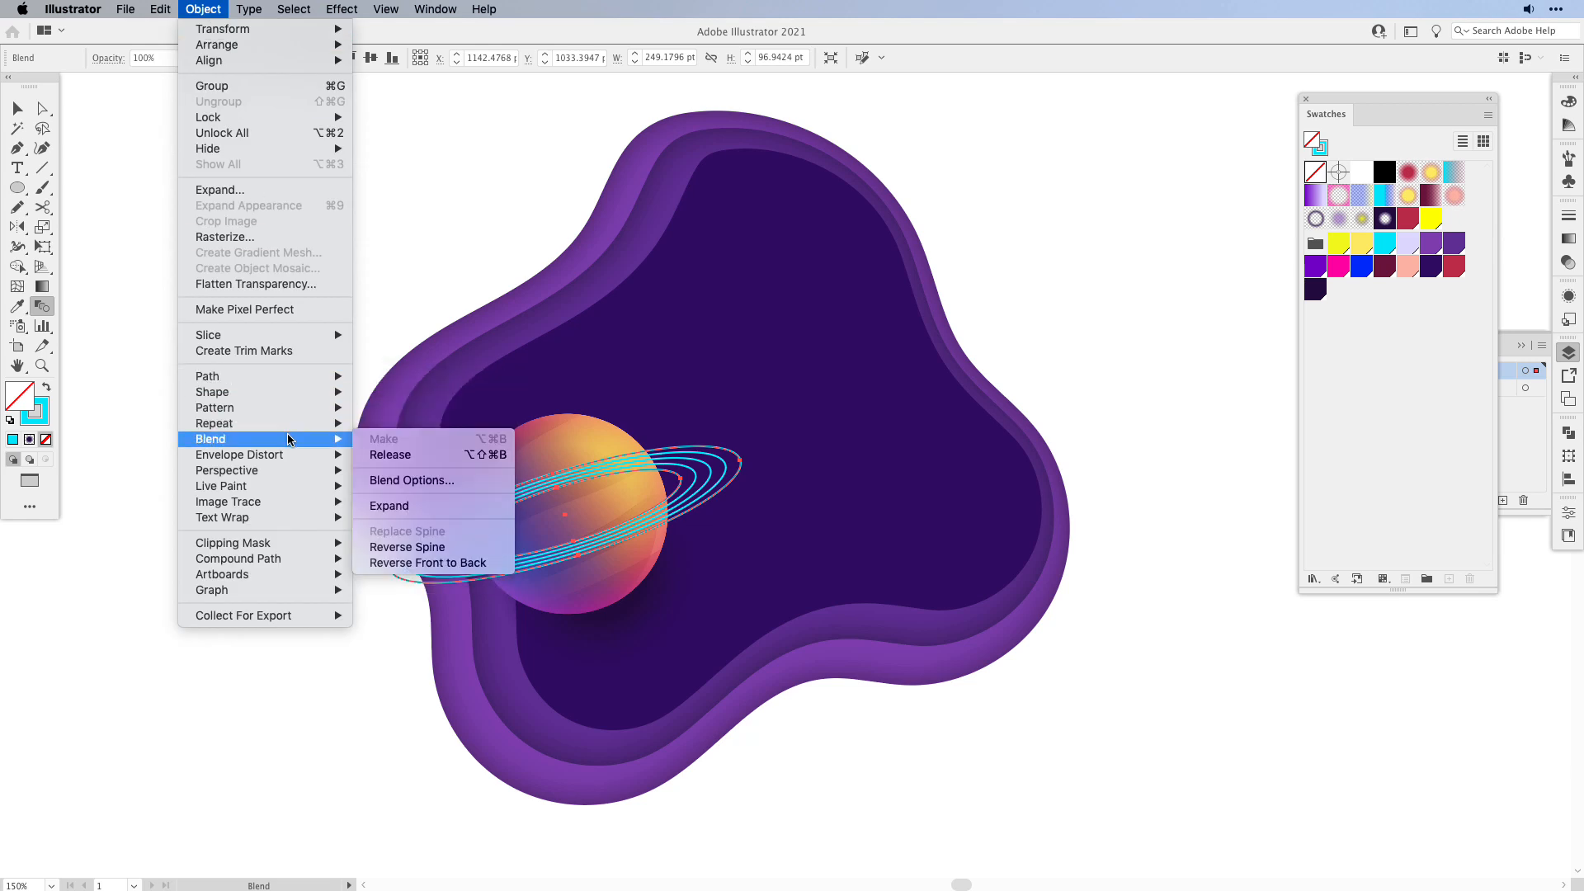
left_click(413, 508)
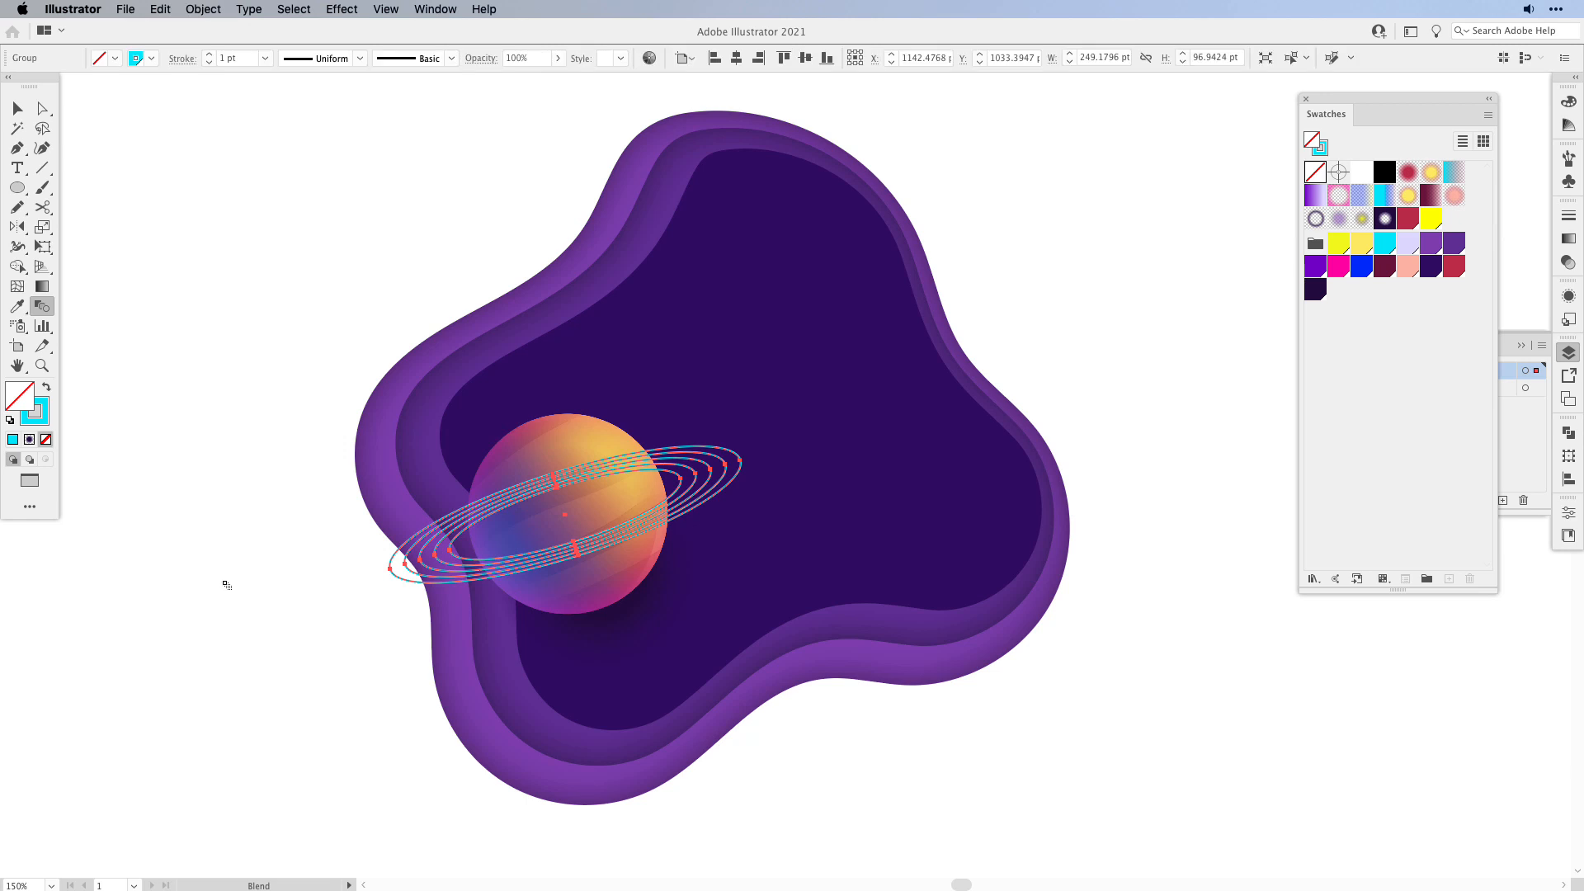
key("v")
left_click(221, 809)
- Copy the planet's pink-edged gradient circle, about 141.66 pt wide, and clear the selection
key("super+equal")
key("super+equal")
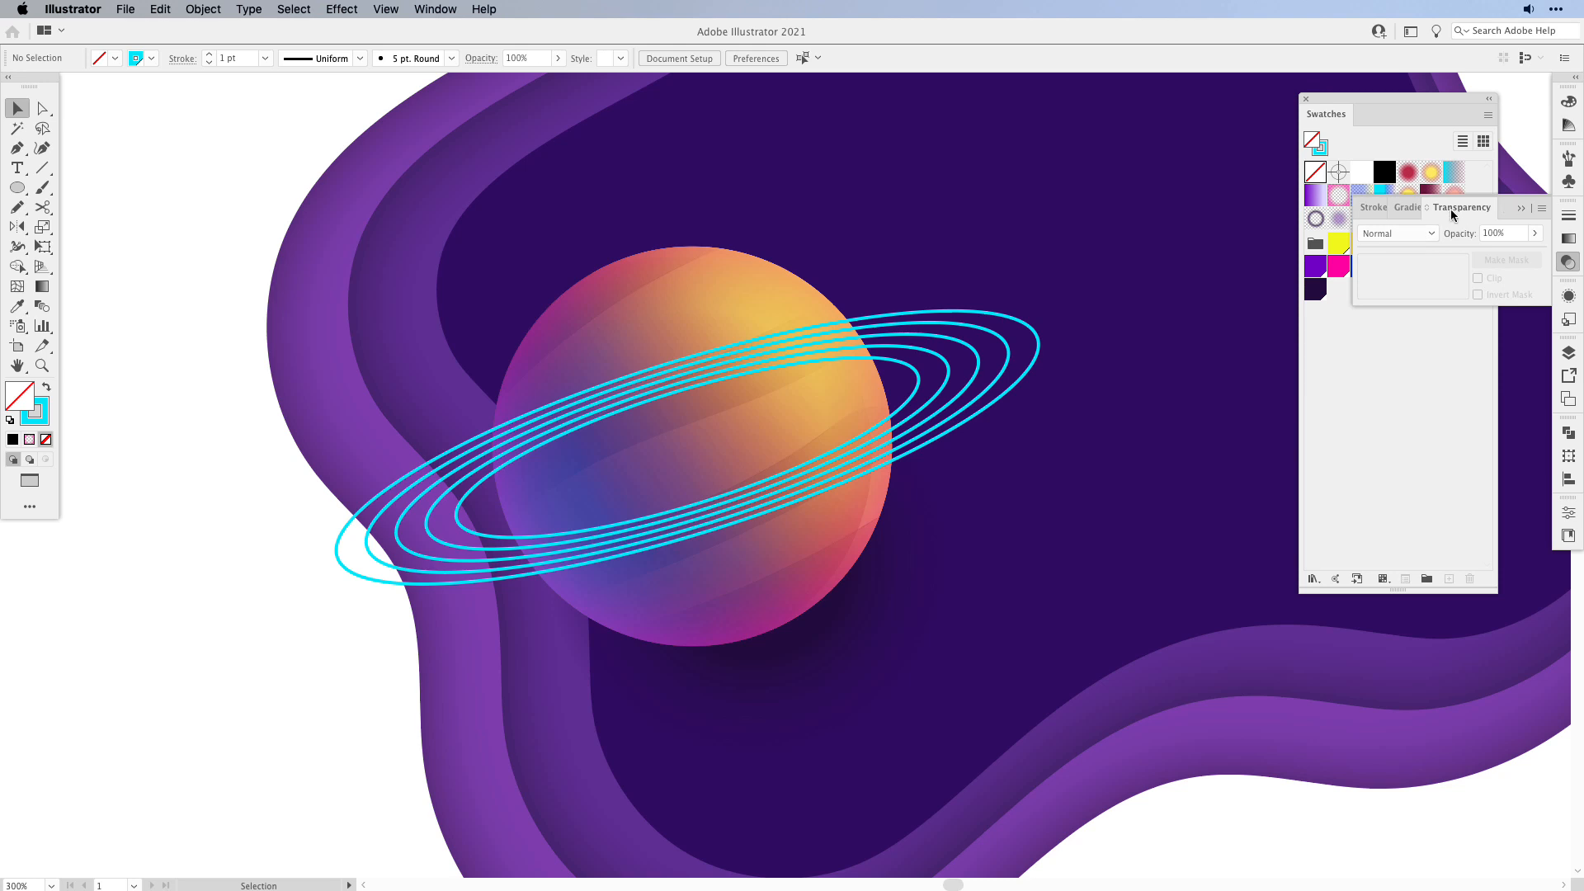
left_click(702, 314)
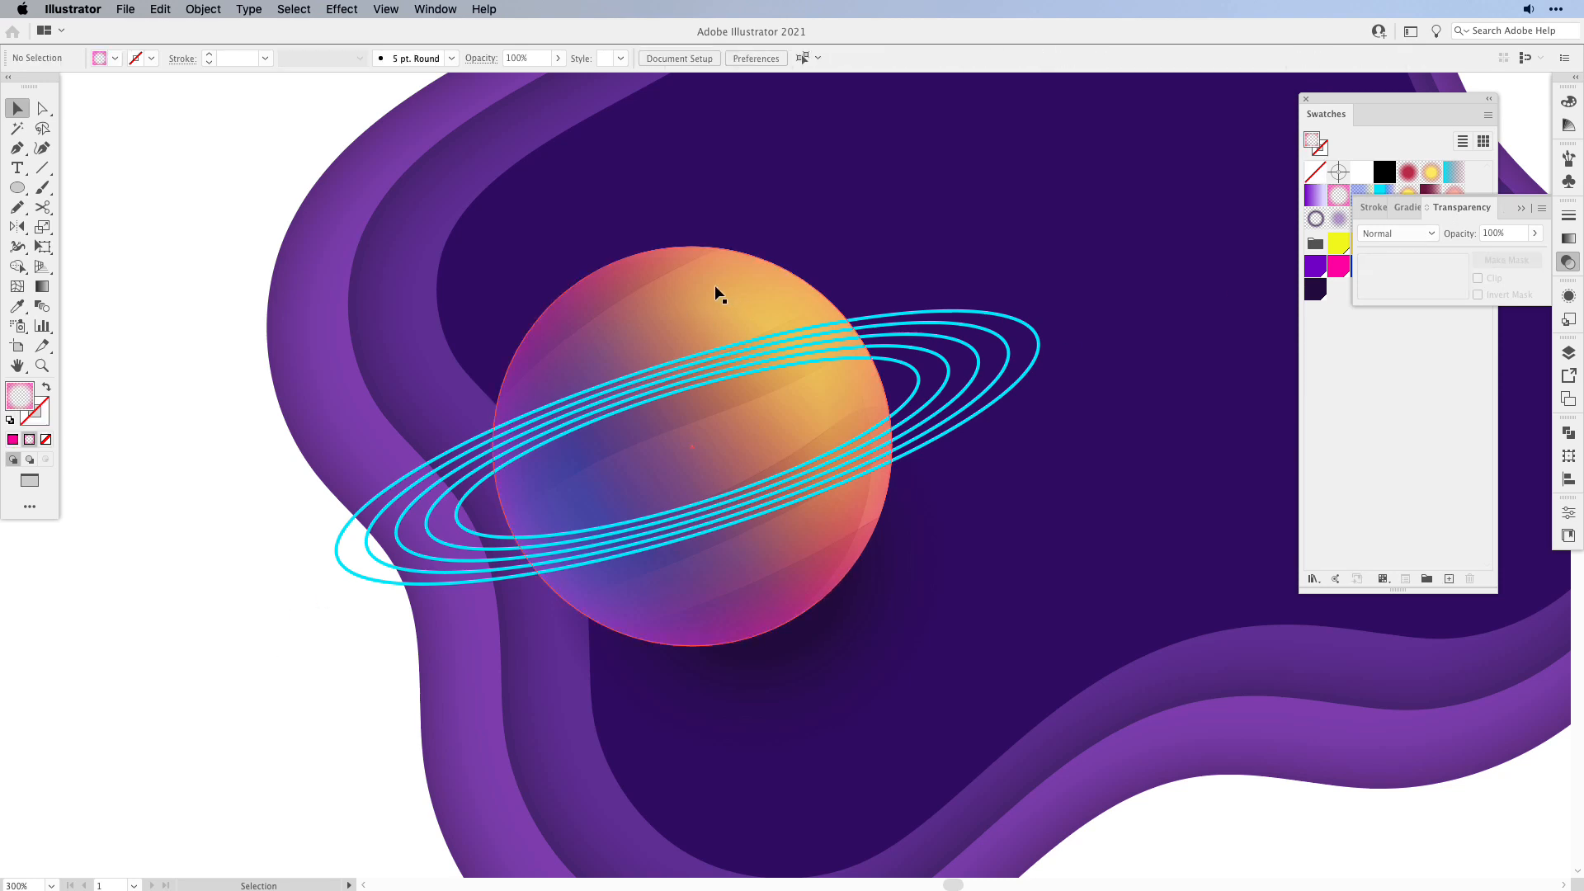
left_click(713, 291)
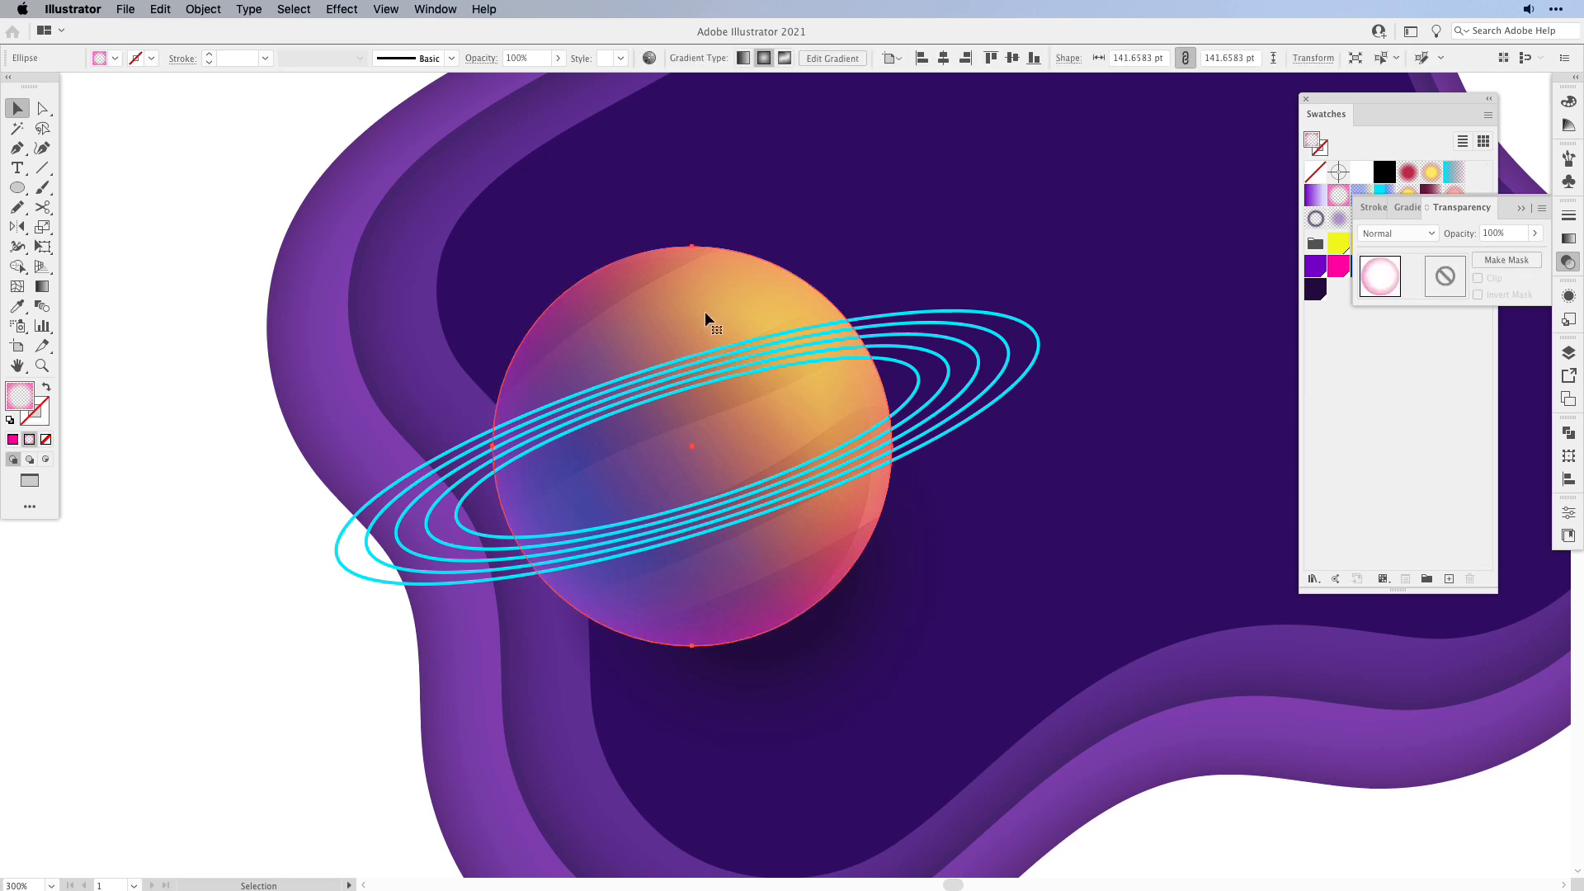
key("a")
key("v")
left_click(259, 687)
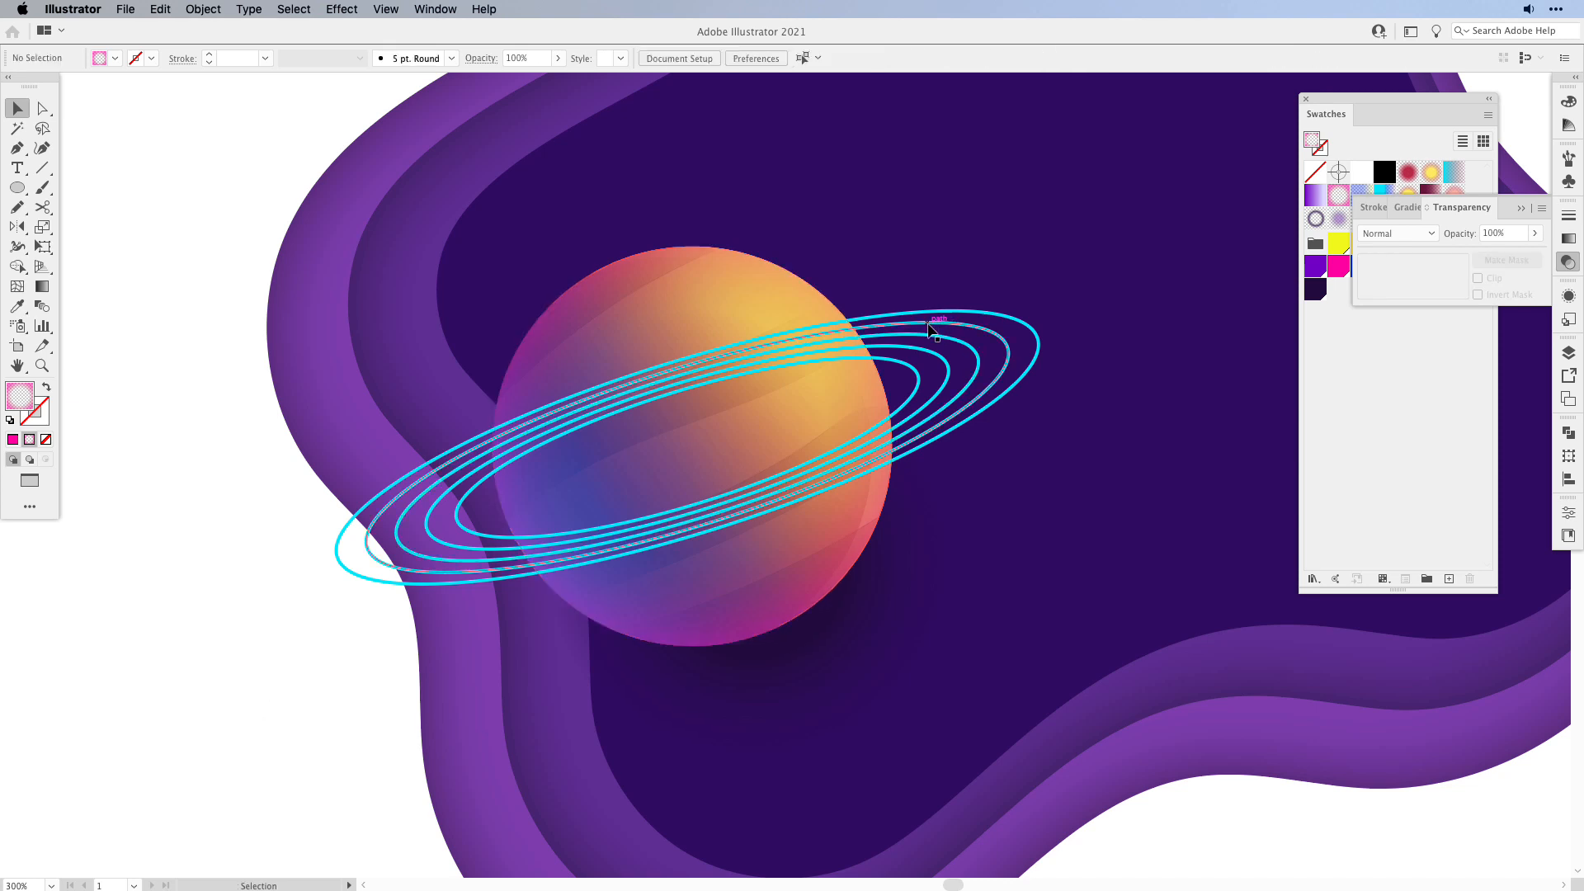
- Make an opacity mask on the cyan ring group with Clip turned off
left_click(930, 328)
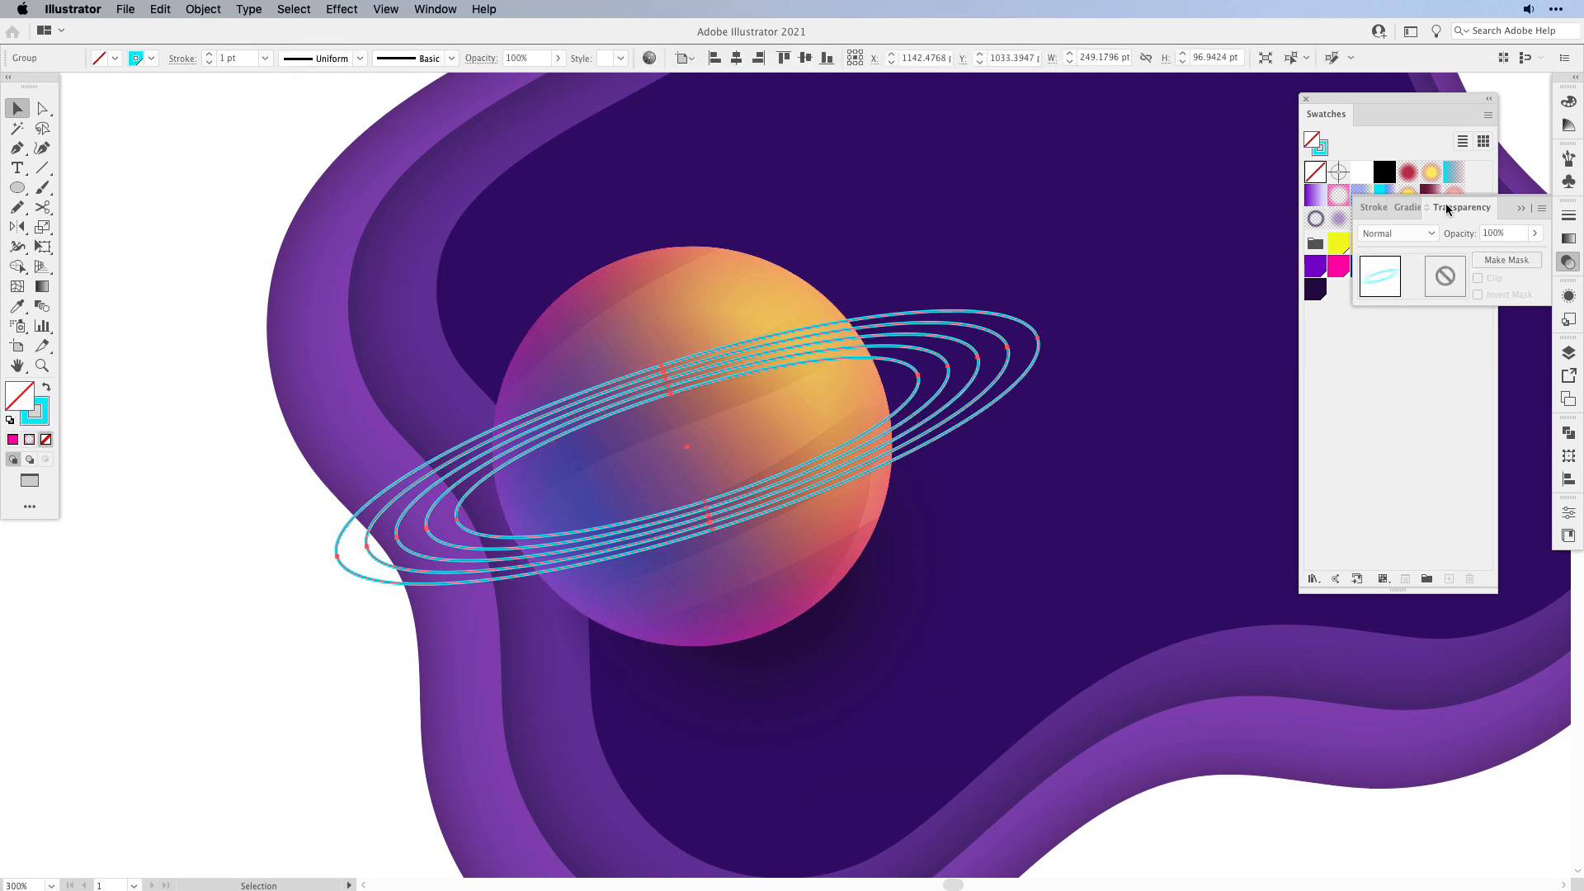
left_click(1501, 261)
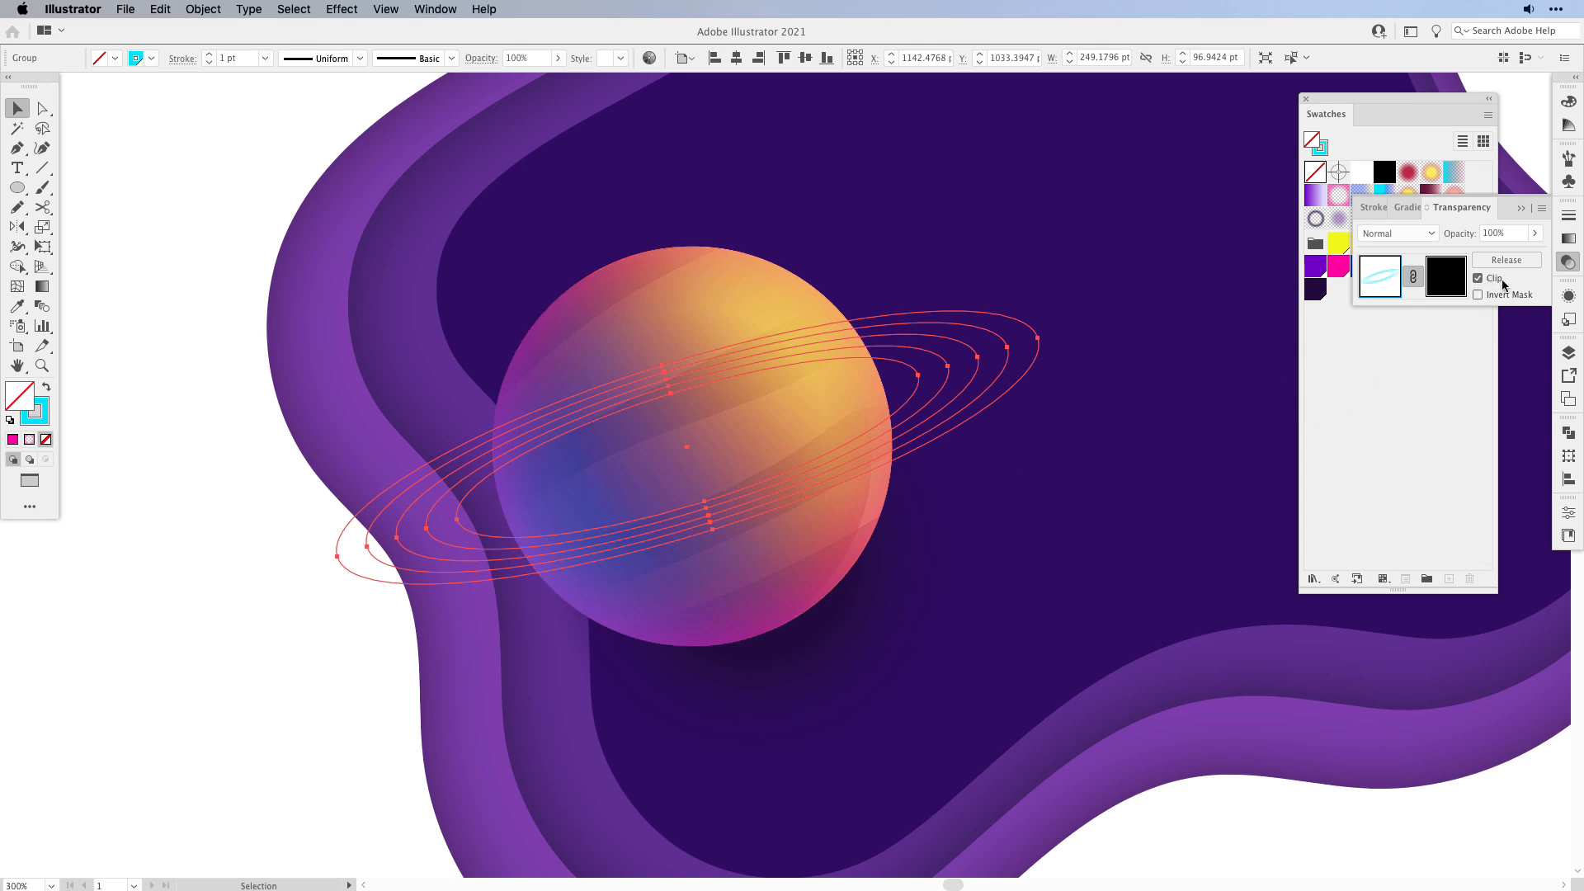
left_click(1478, 279)
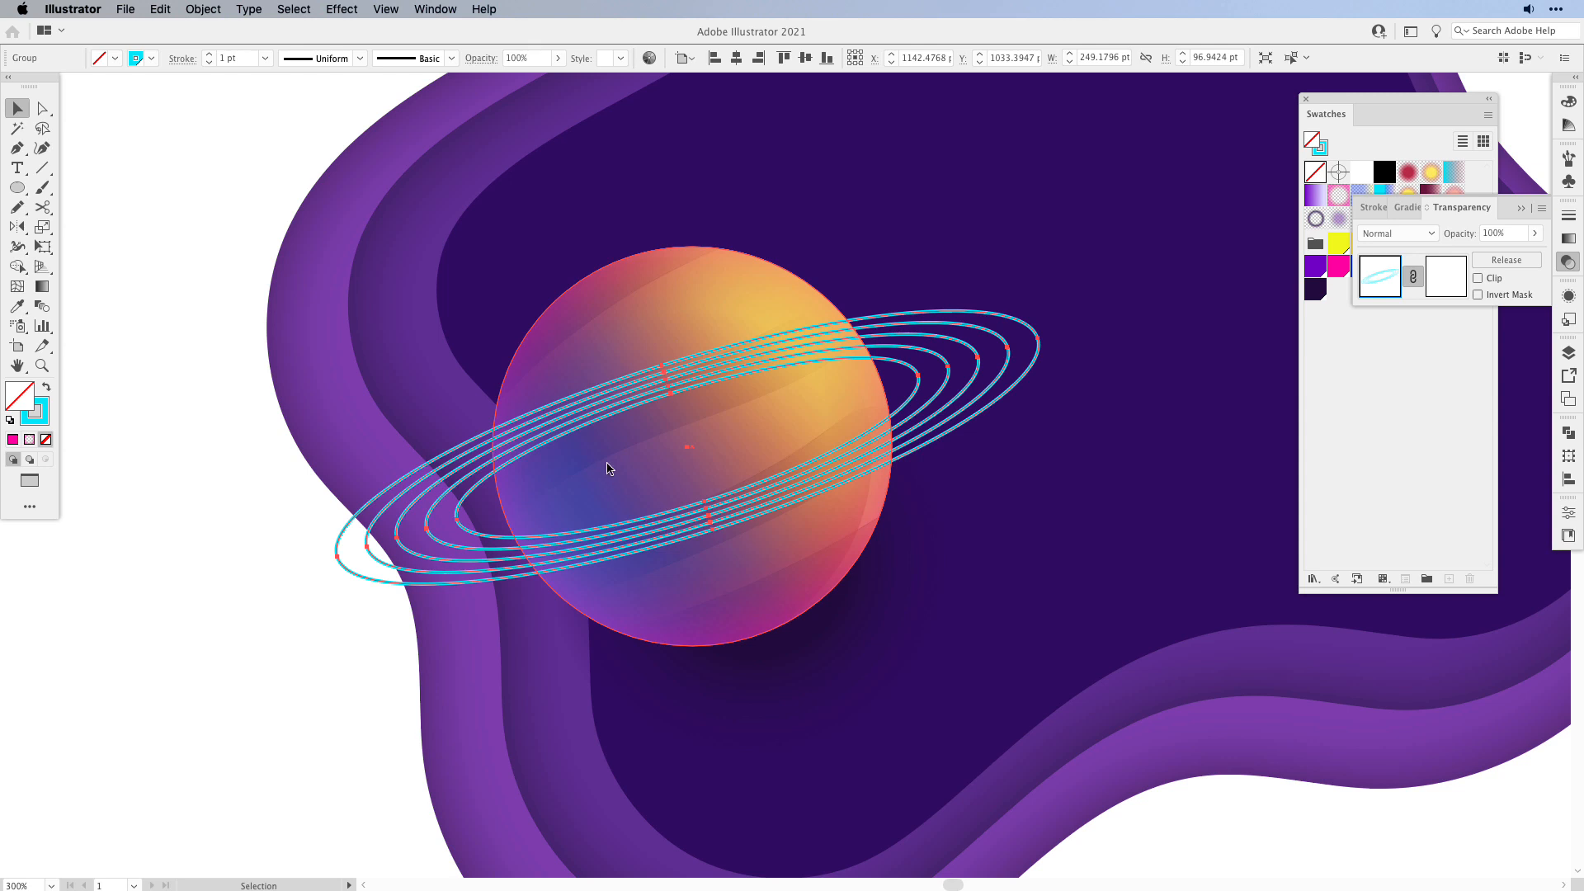
- Paste the copied planet circle into the rings' opacity mask and fill it with black
left_click(1446, 278)
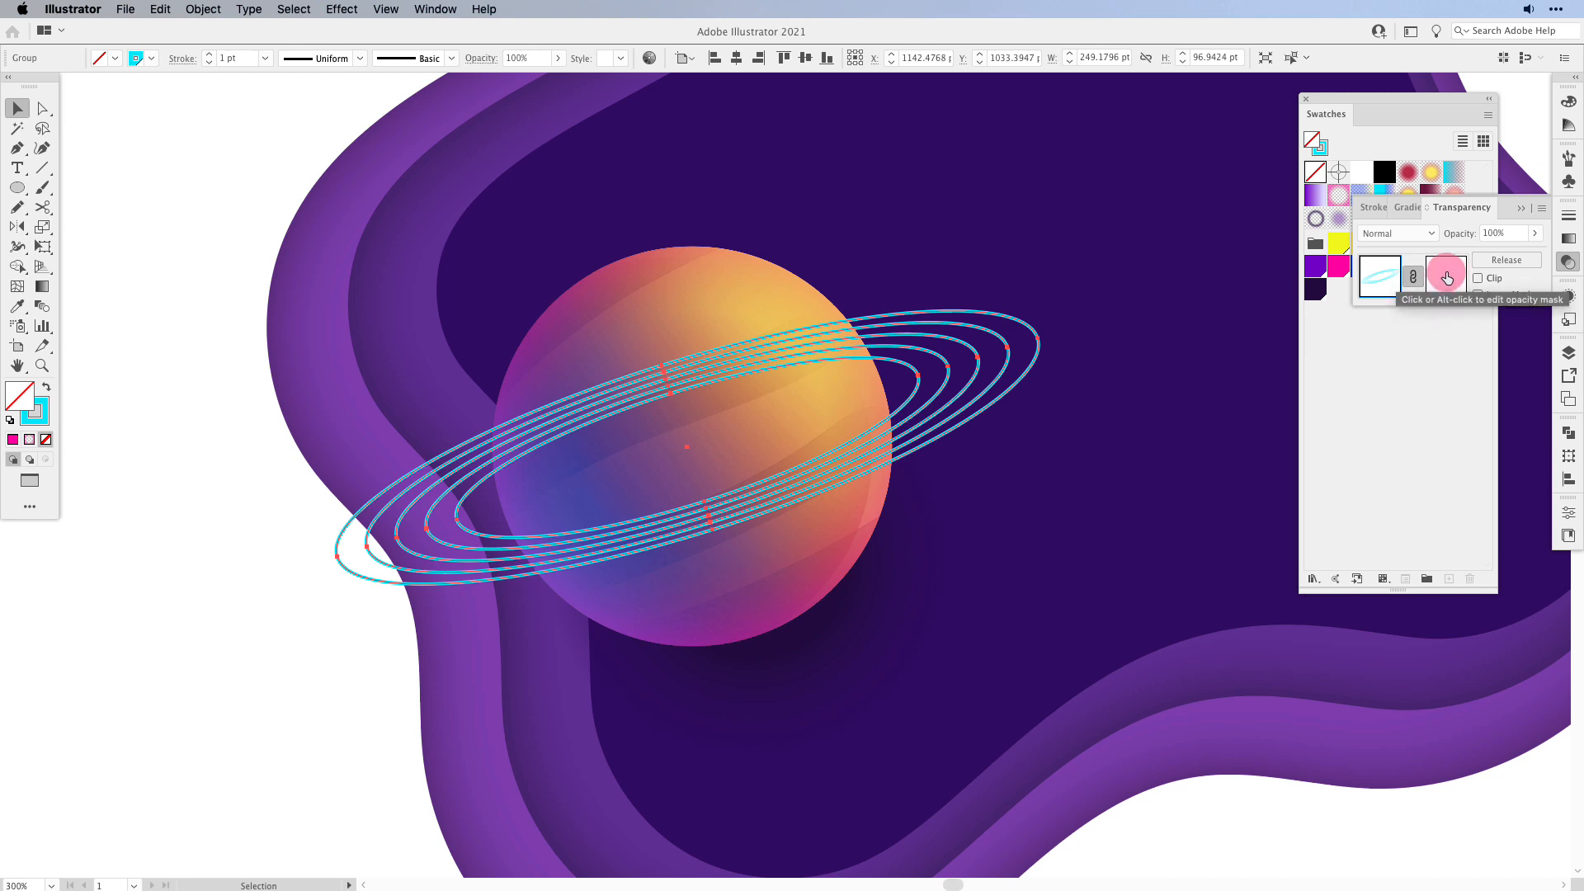
left_click(1449, 279)
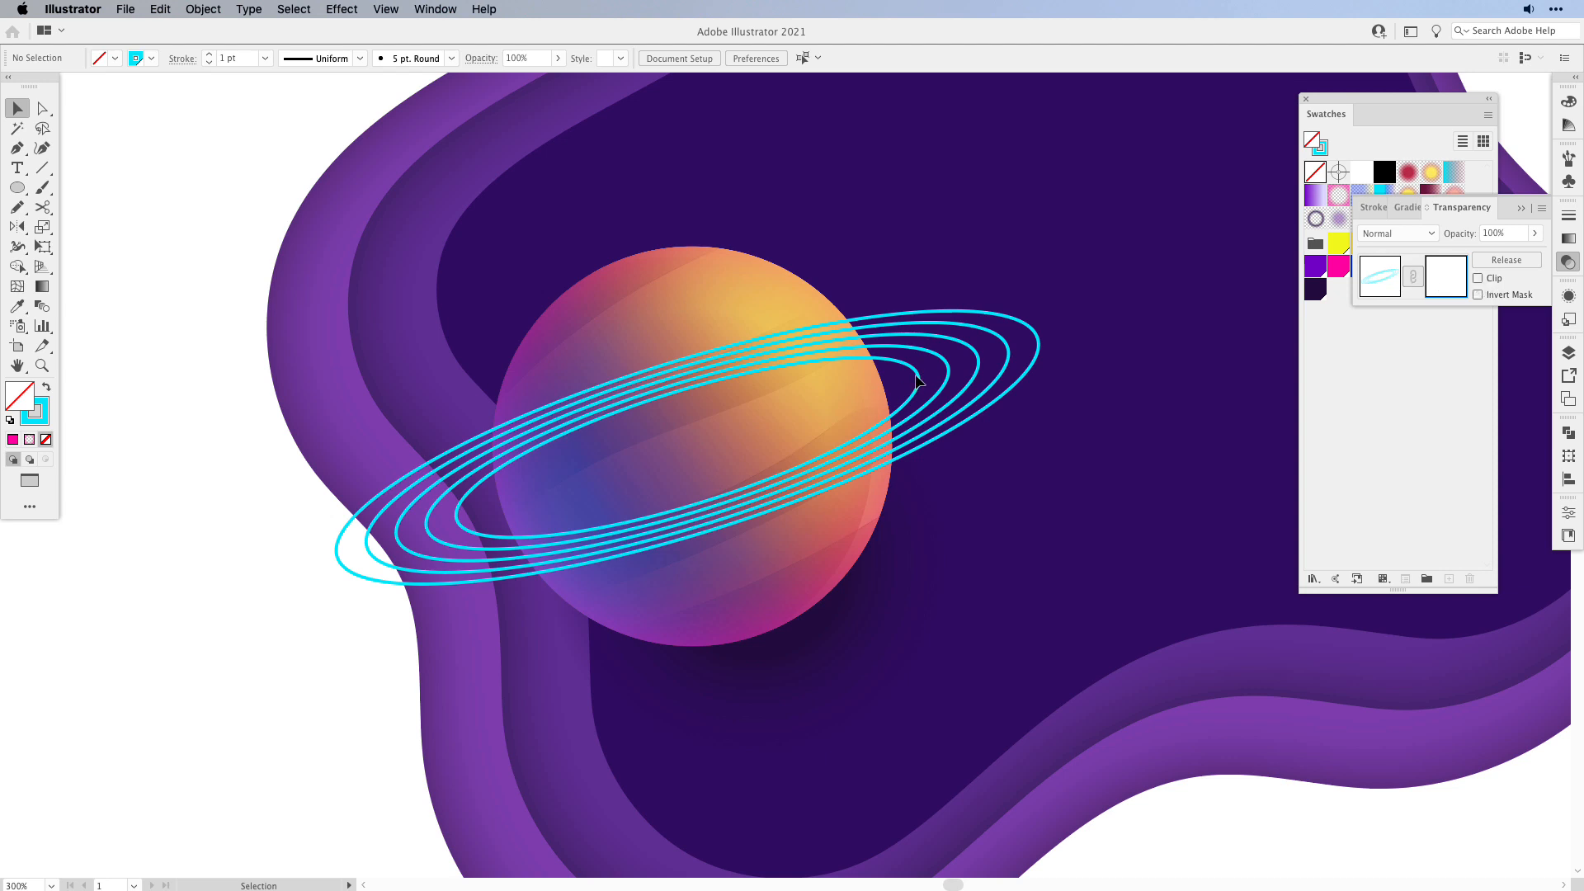
key("super")
left_click(918, 382)
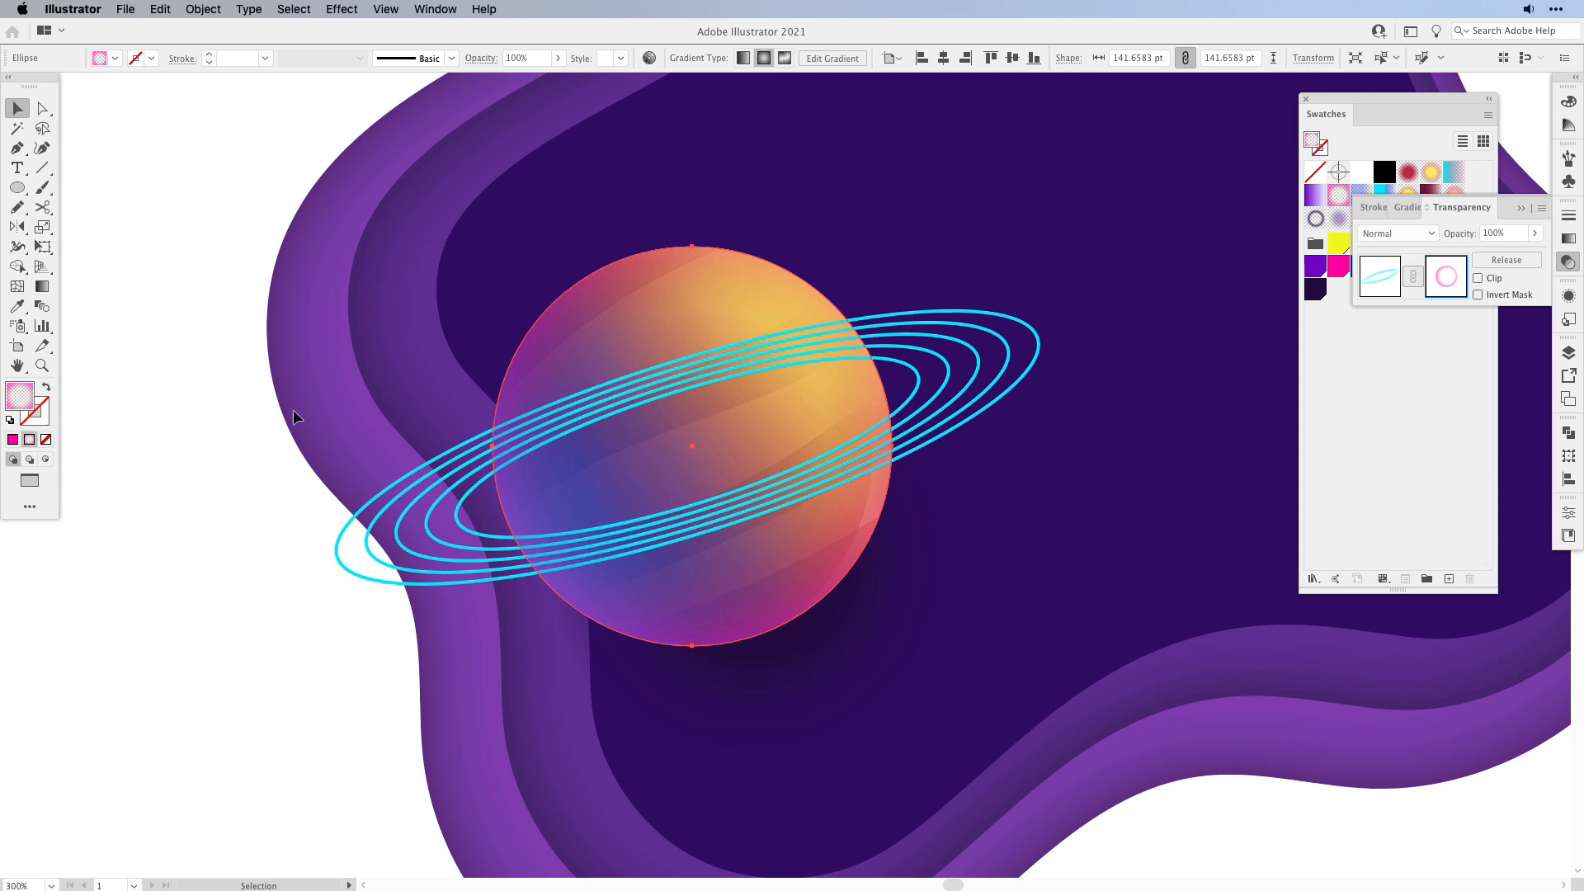
left_click(1381, 177)
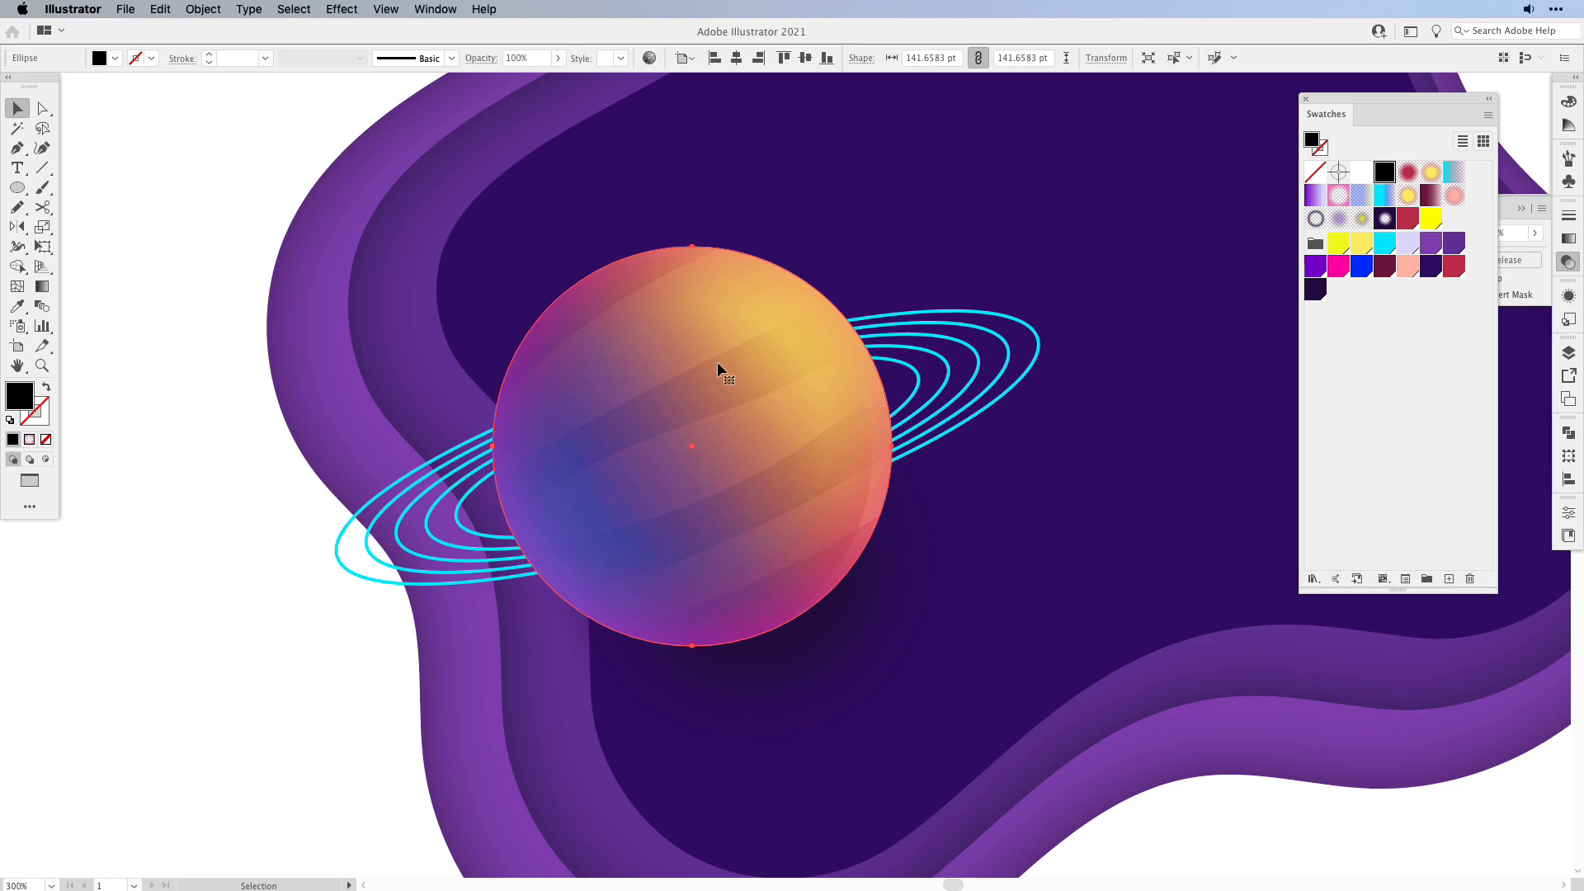
left_click(1539, 288)
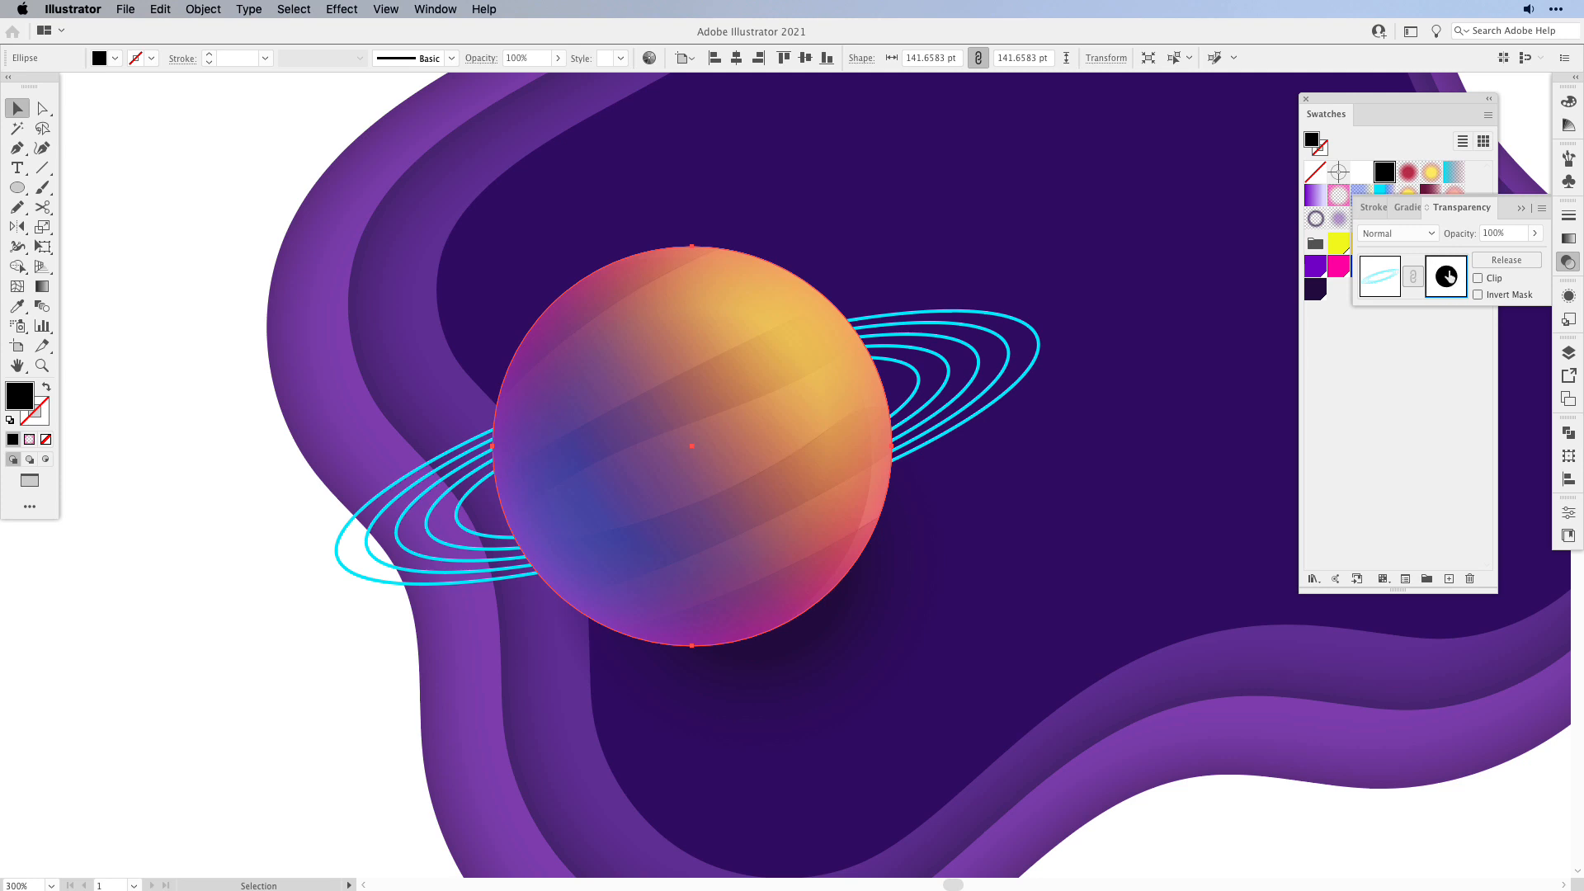
- Cut the black mask circle where the rings cross both planet edges, delete its lower part, and return to the ring artwork
key("c")
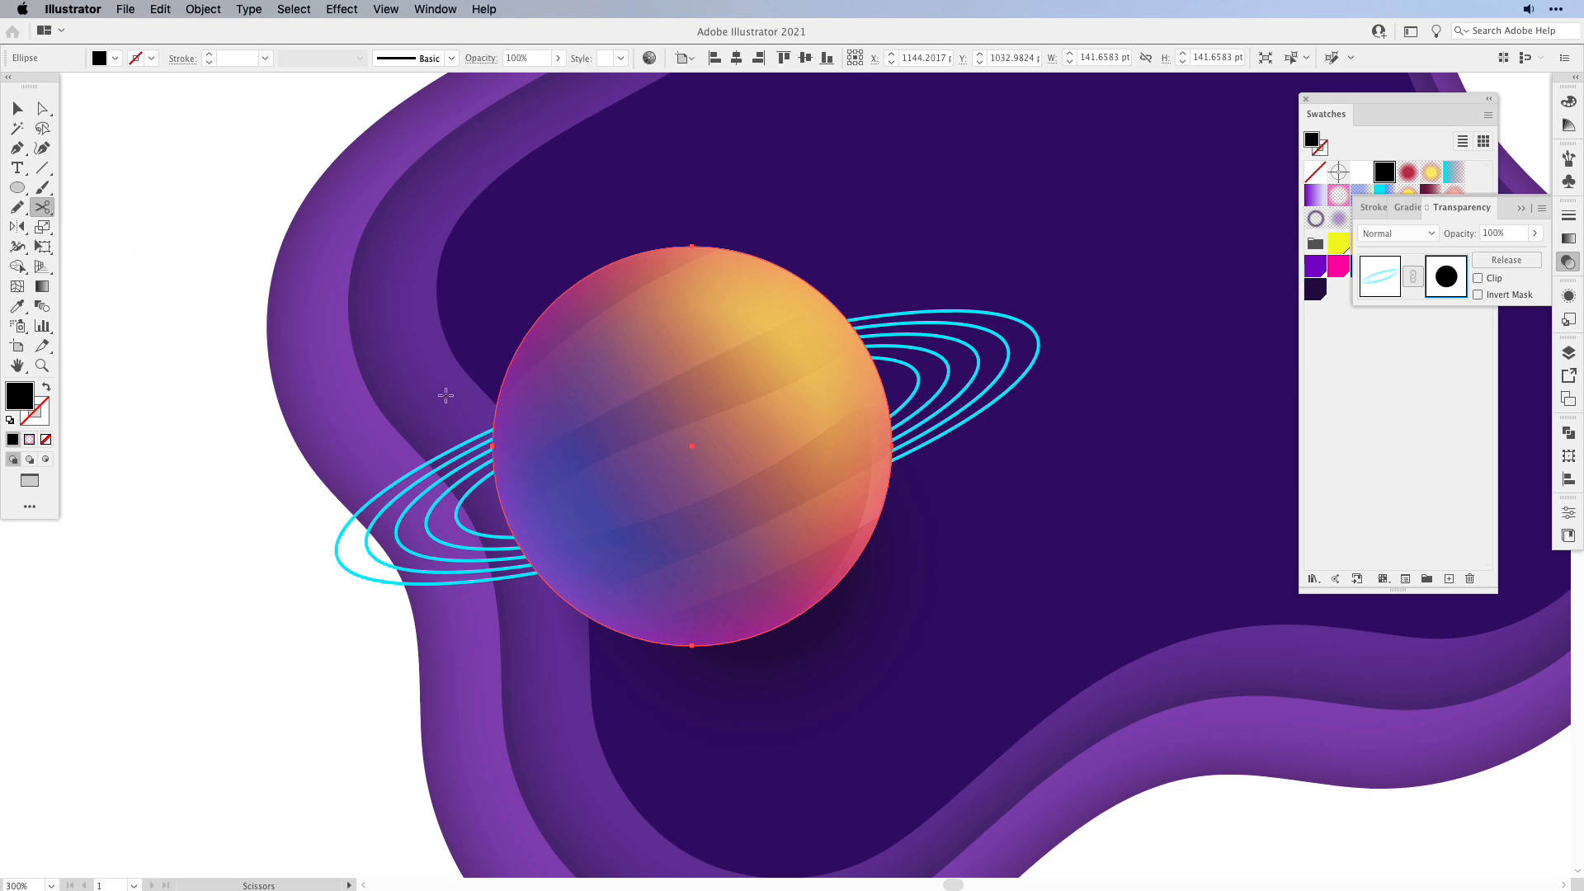
left_click(499, 505)
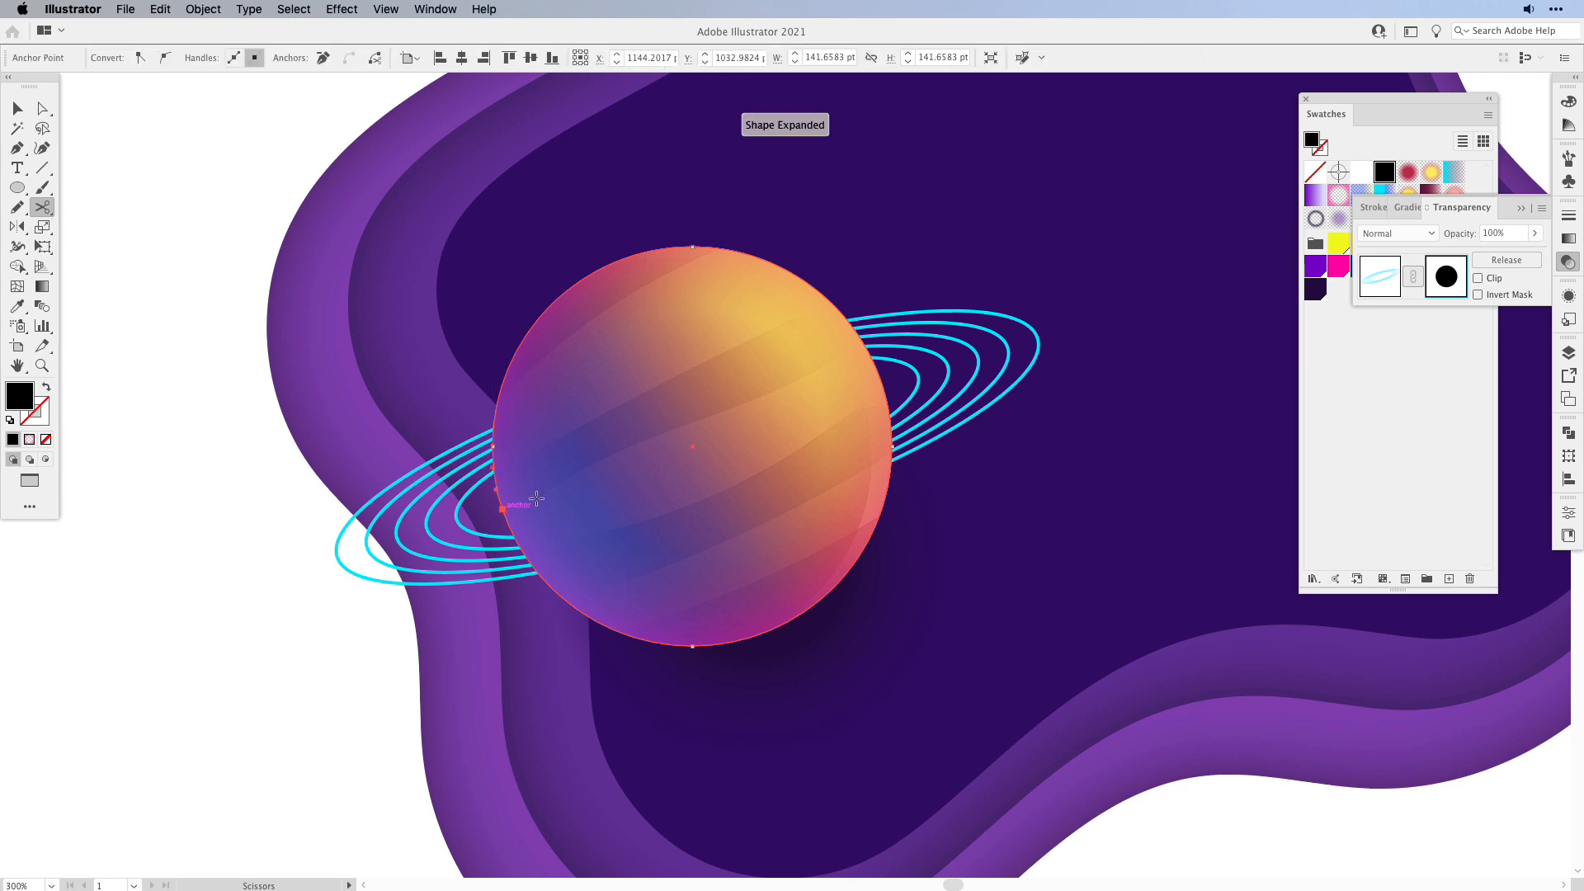
left_click(881, 383)
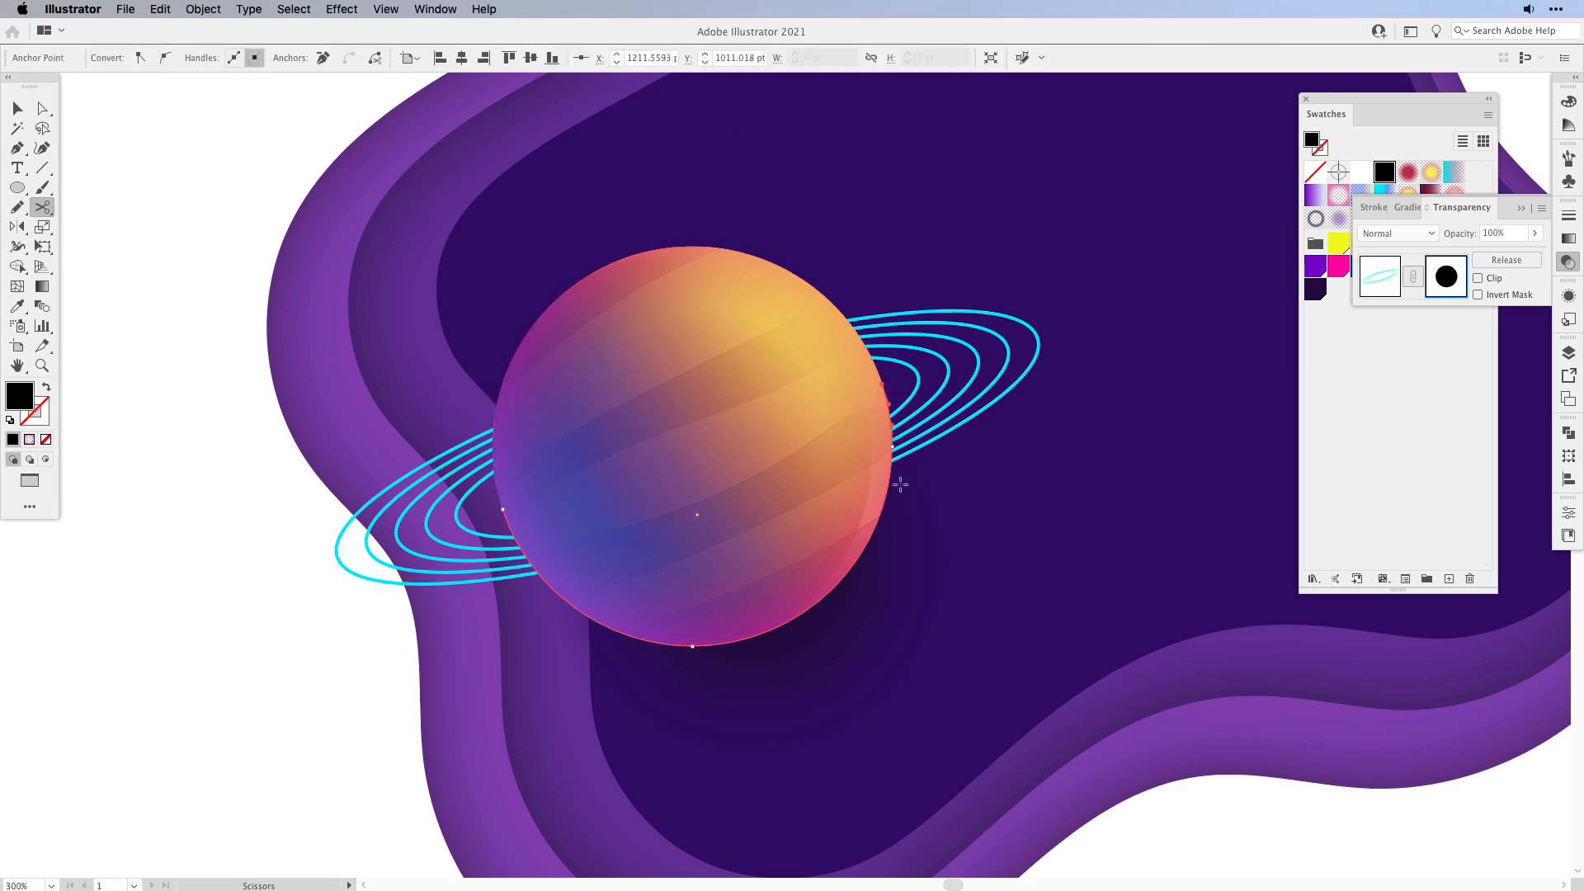
key("Delete")
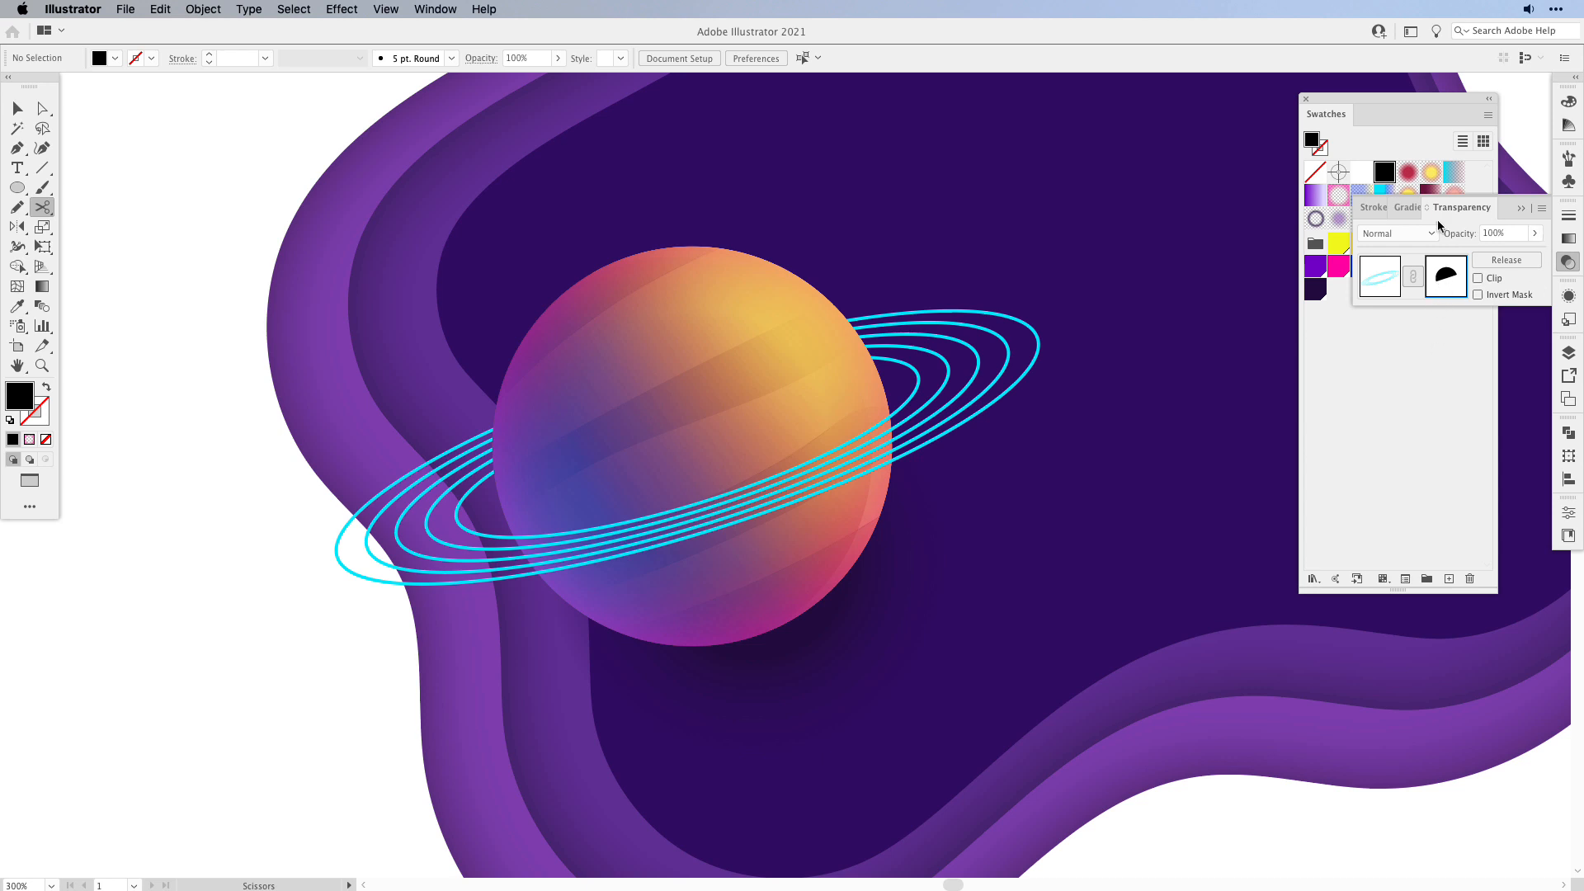
left_click(1377, 284)
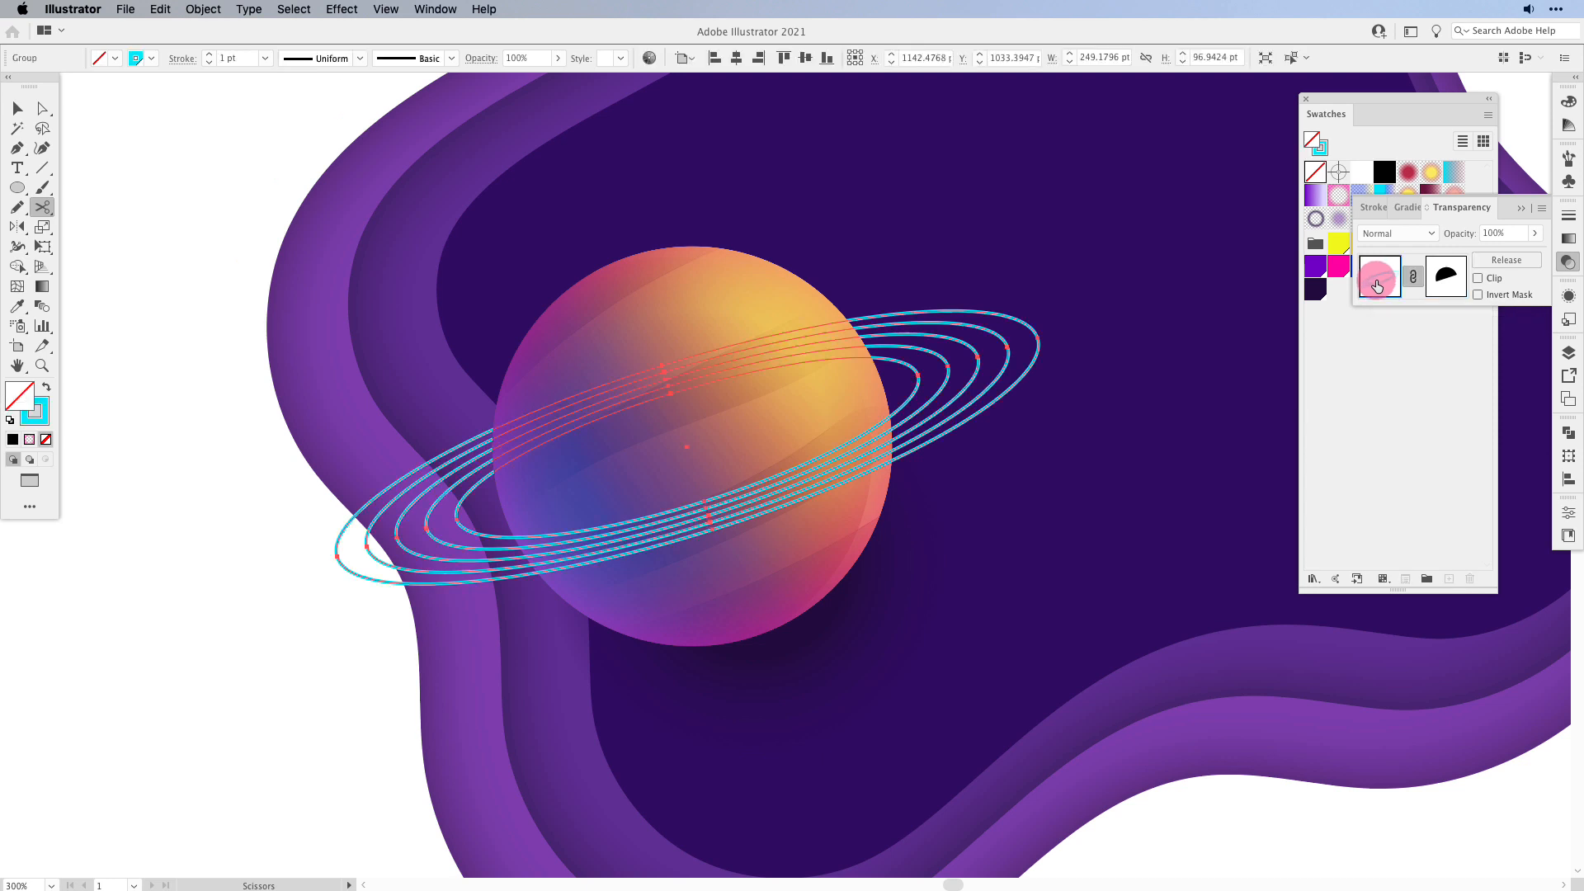
left_click(18, 108)
left_click(160, 687)
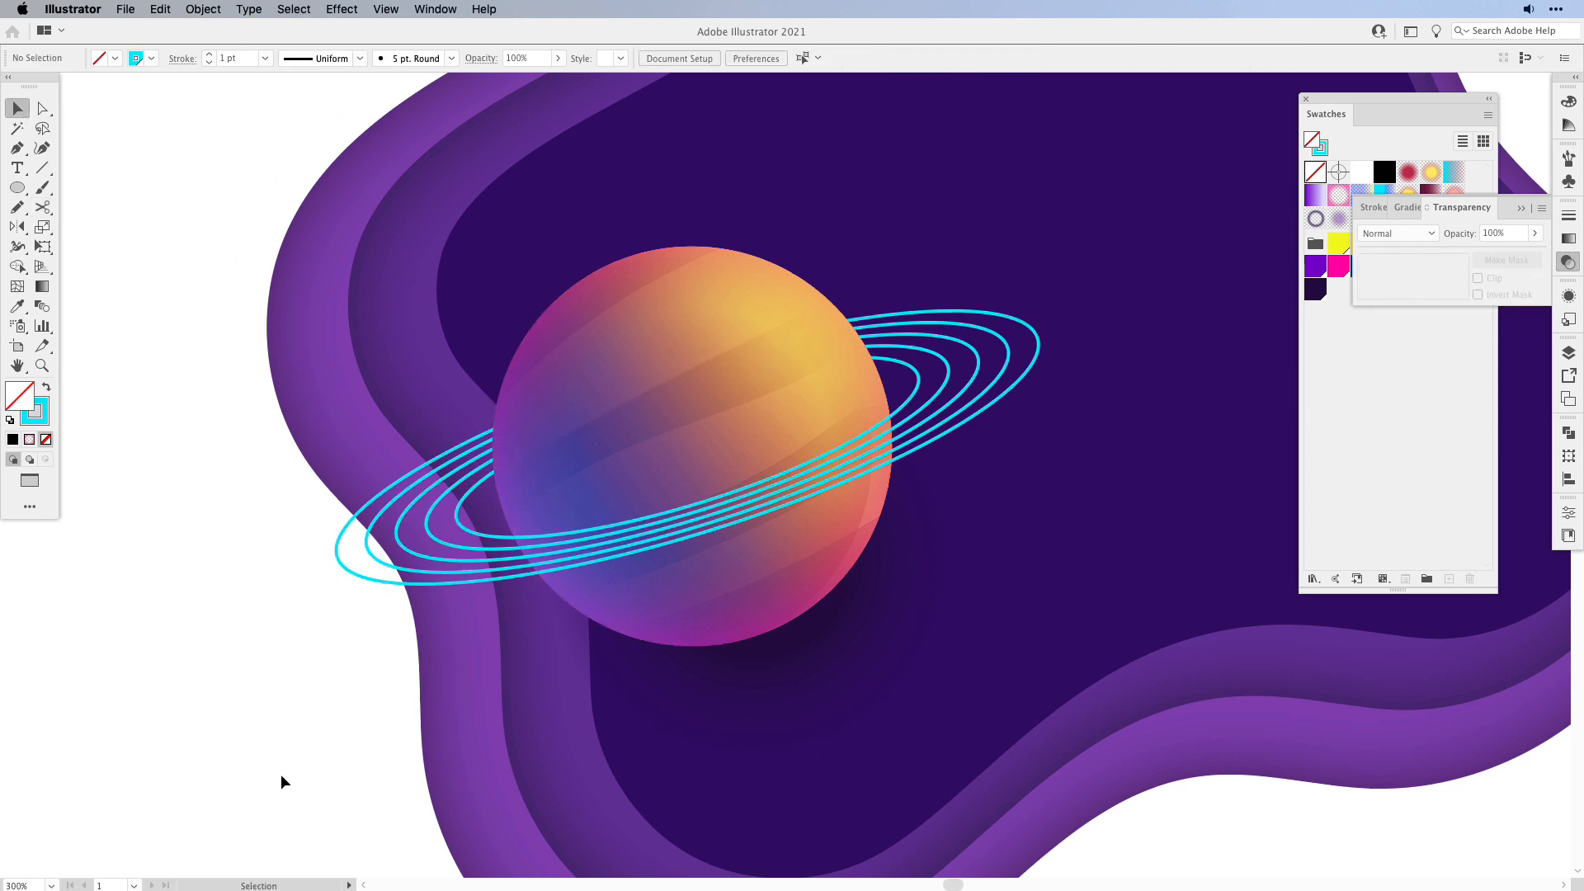
left_click(561, 564)
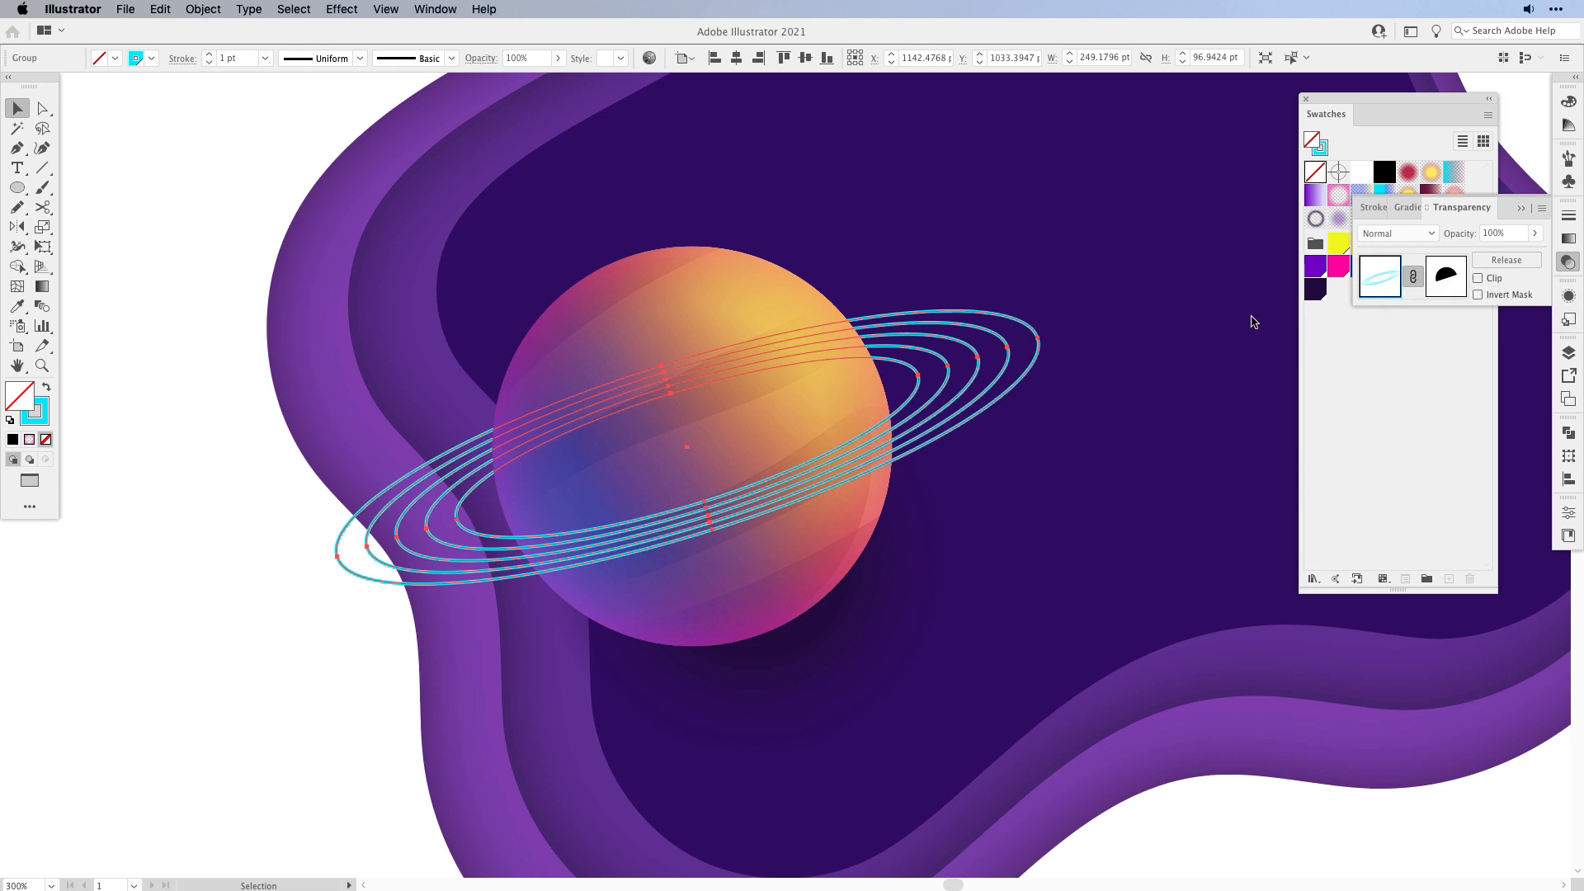
left_click(1454, 284)
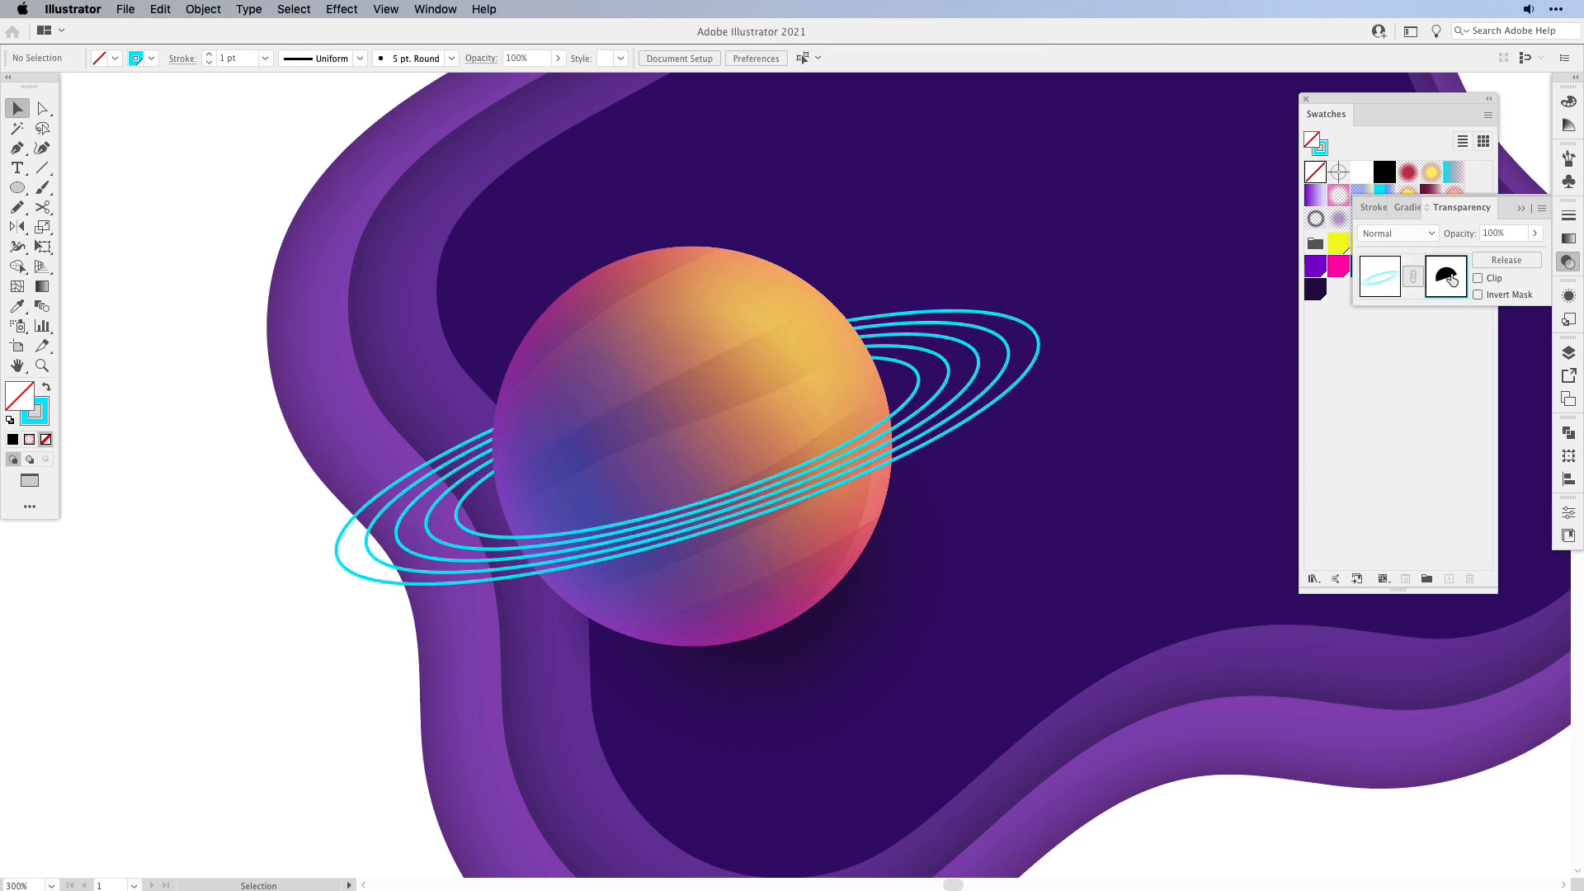
left_click(1376, 280)
left_click(96, 645)
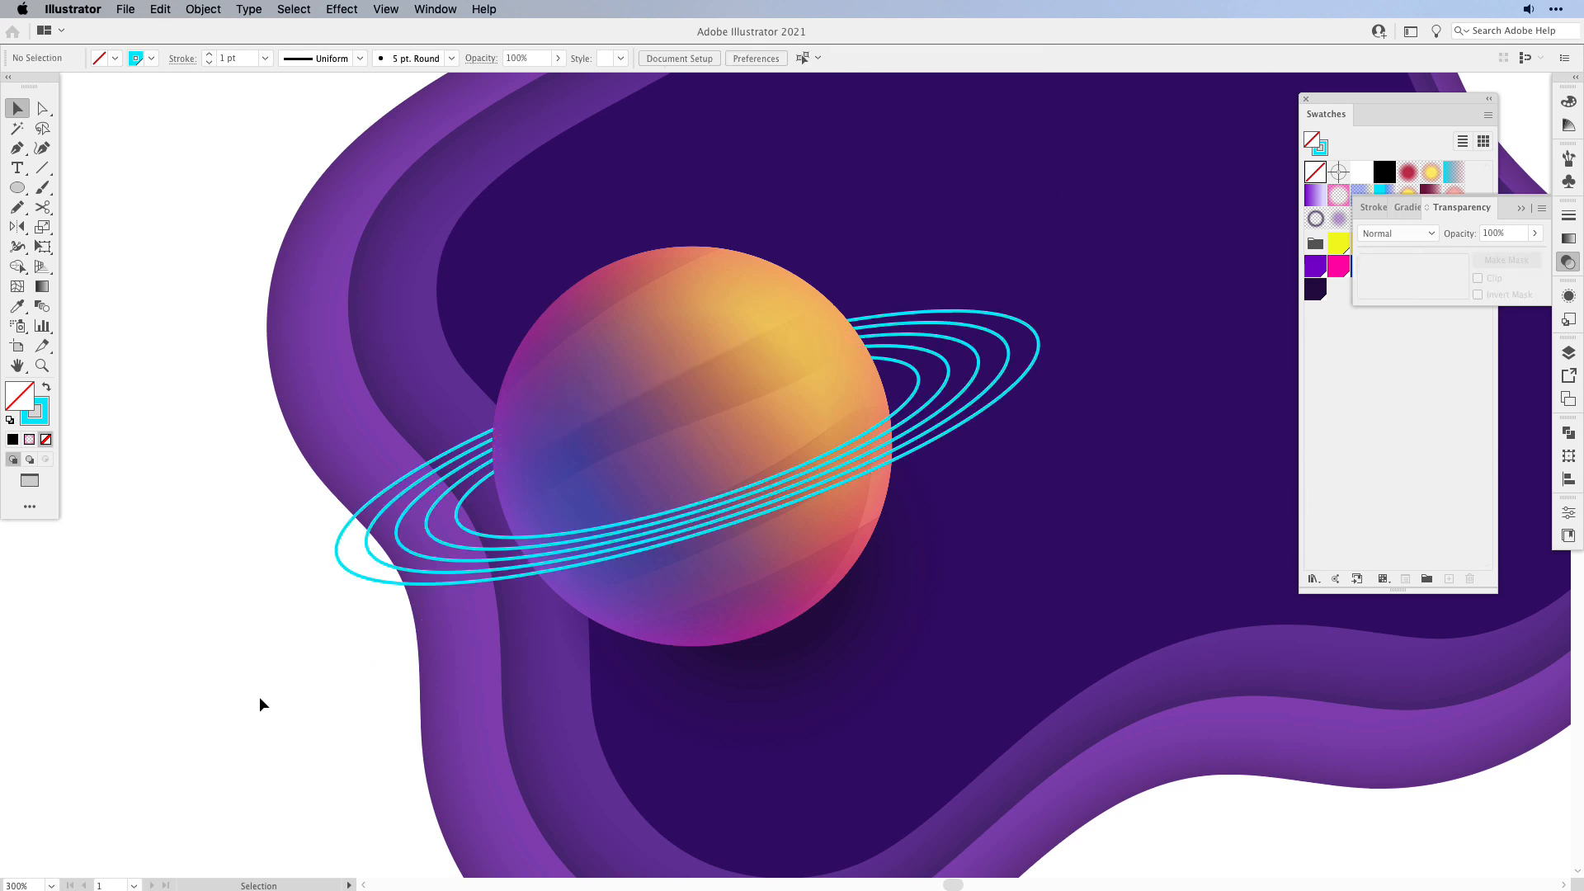
- Widen the outermost ring's stroke to about 3.2 pt at both ends with the Width tool and slightly narrow it at its lower middle
left_click(354, 570)
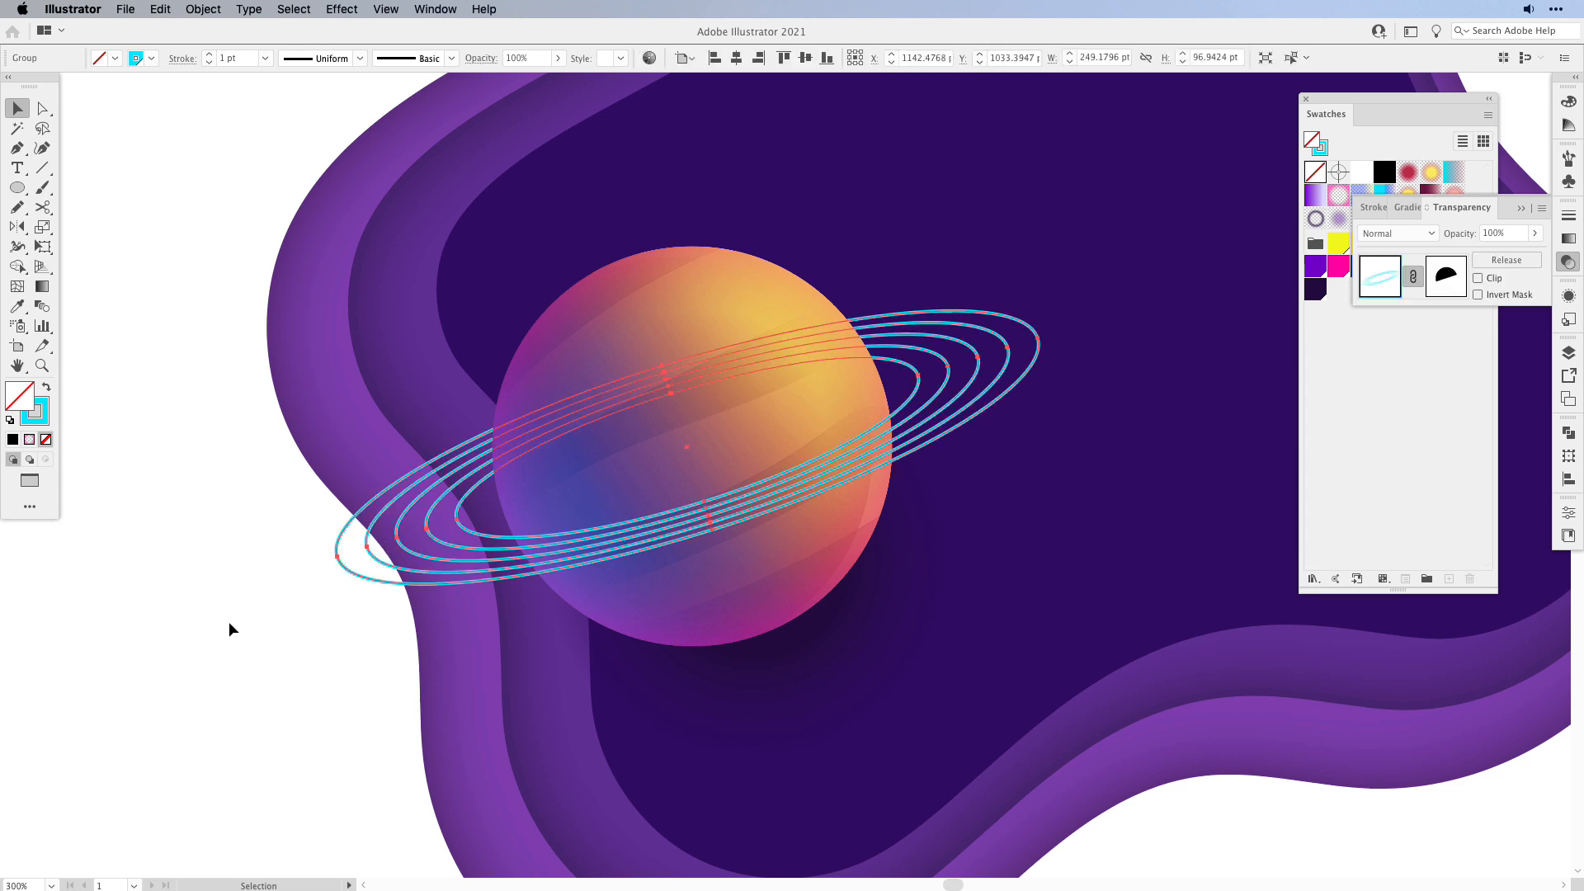
left_click(17, 247)
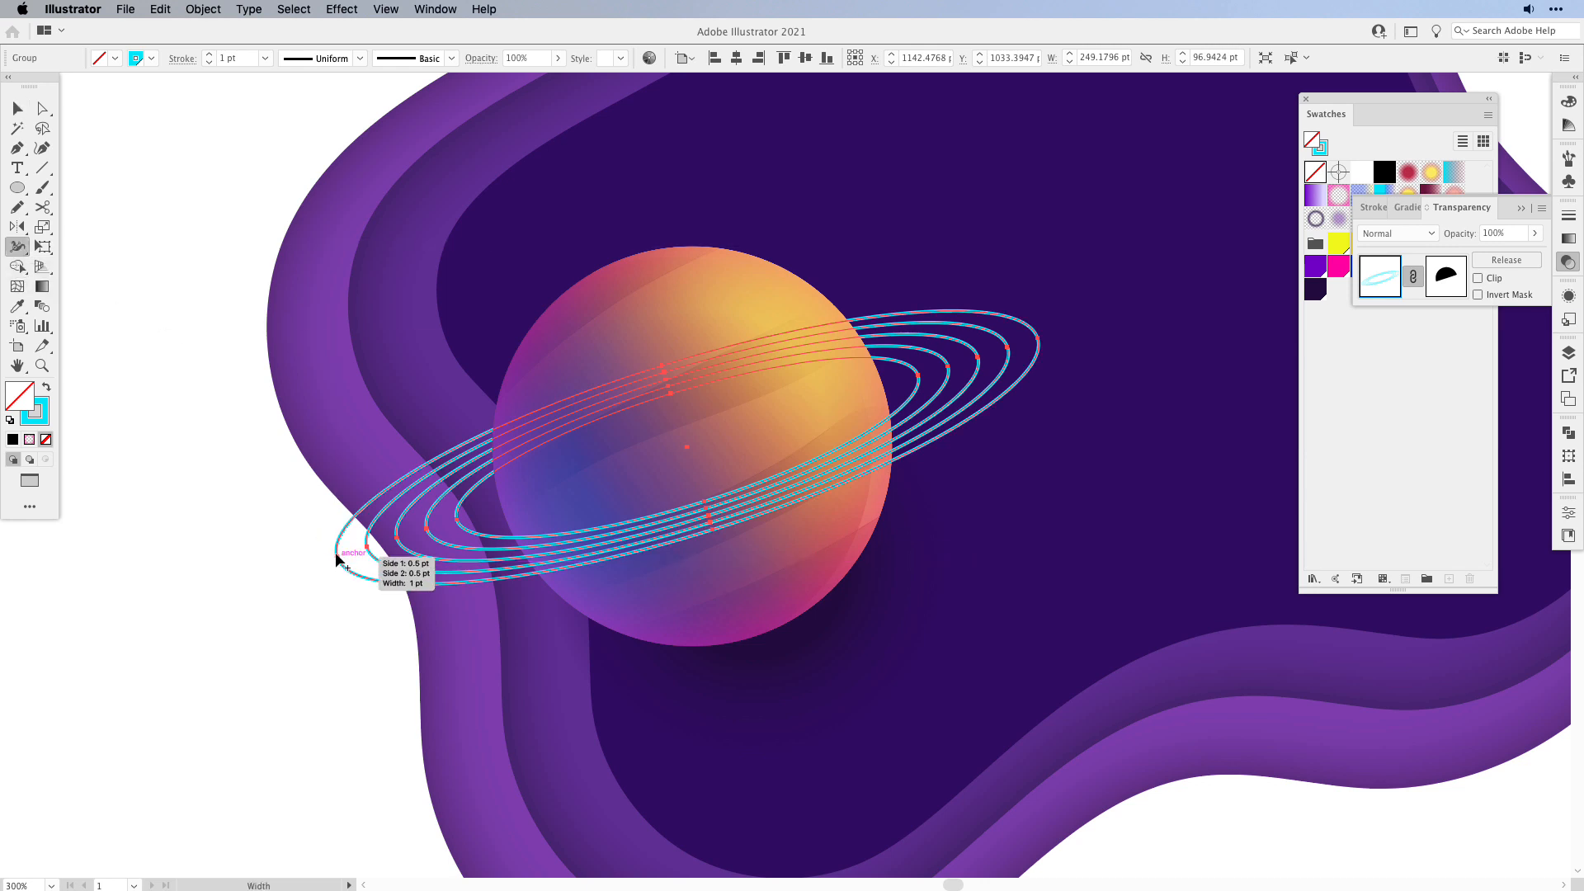
left_click_drag(336, 561, 333, 555)
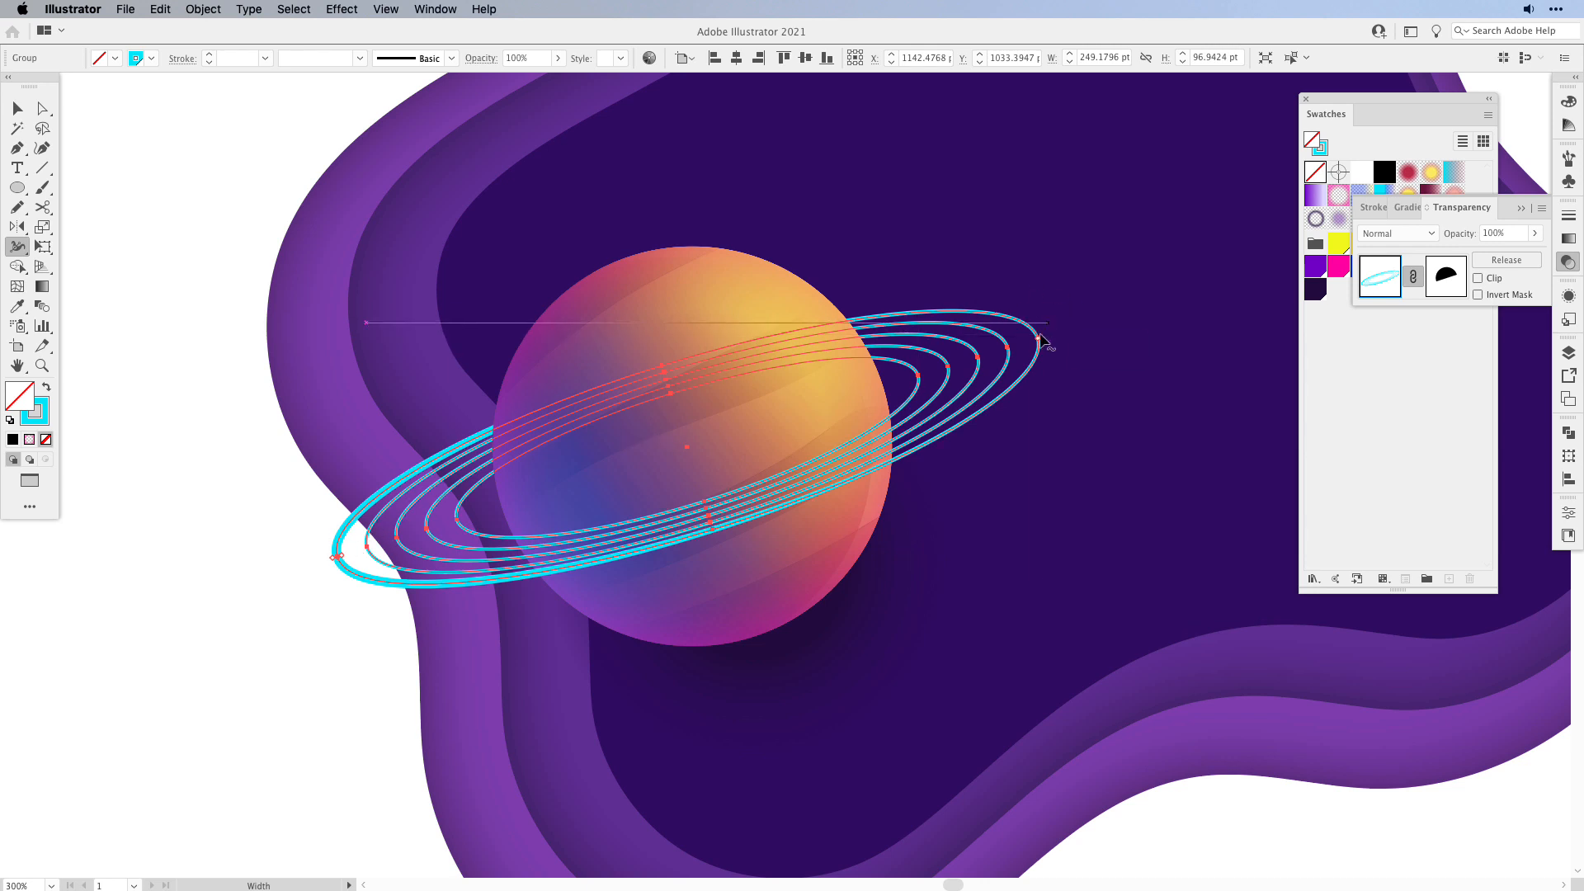
left_click_drag(1040, 340, 1046, 338)
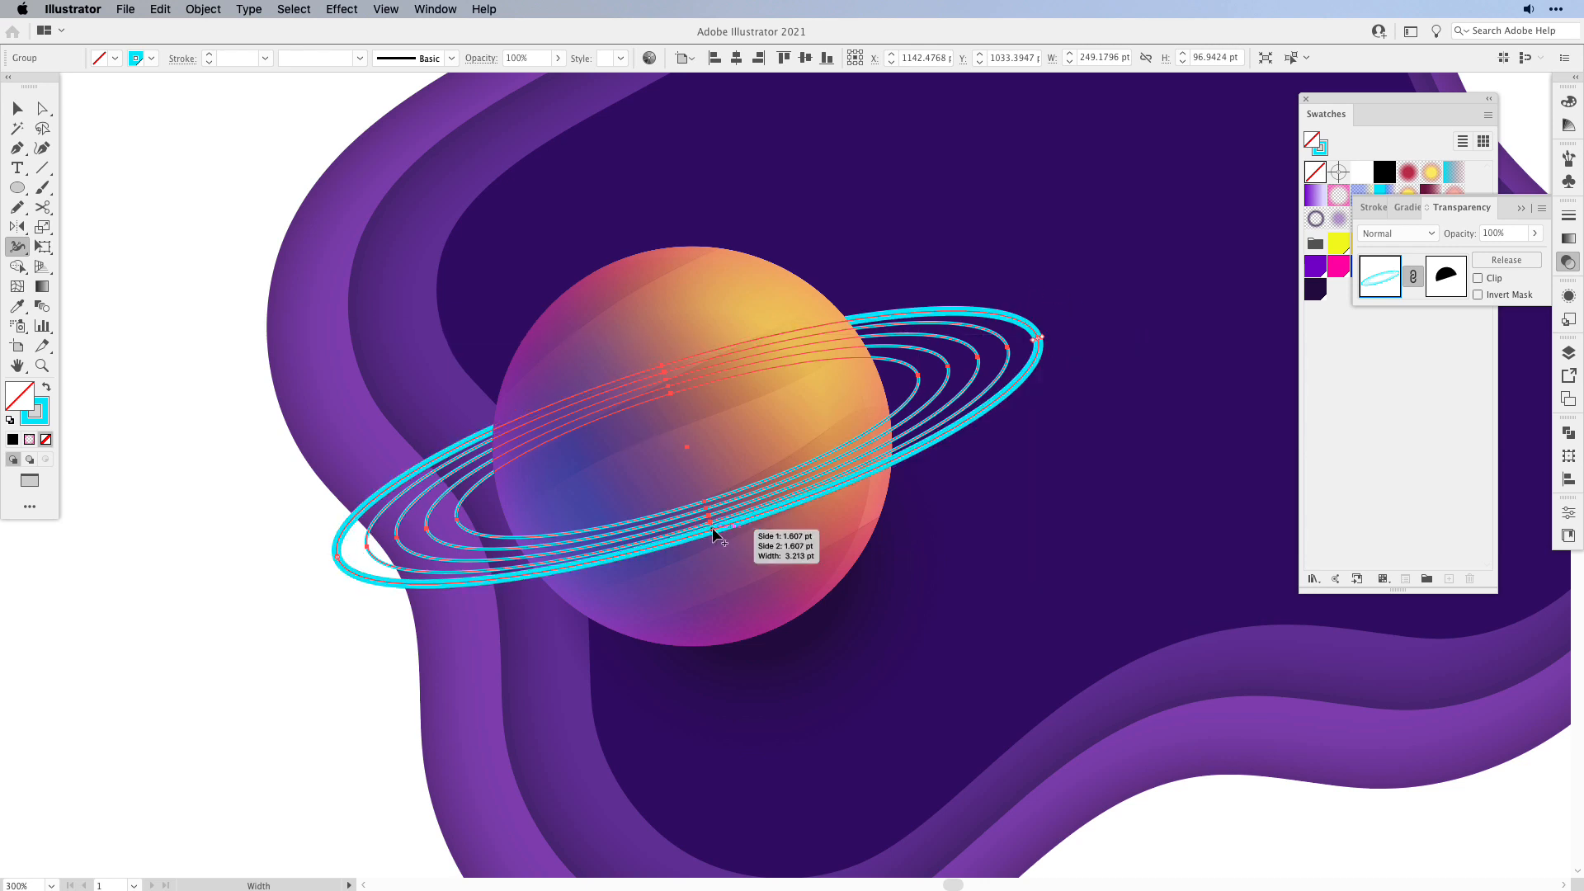
left_click_drag(714, 535, 714, 534)
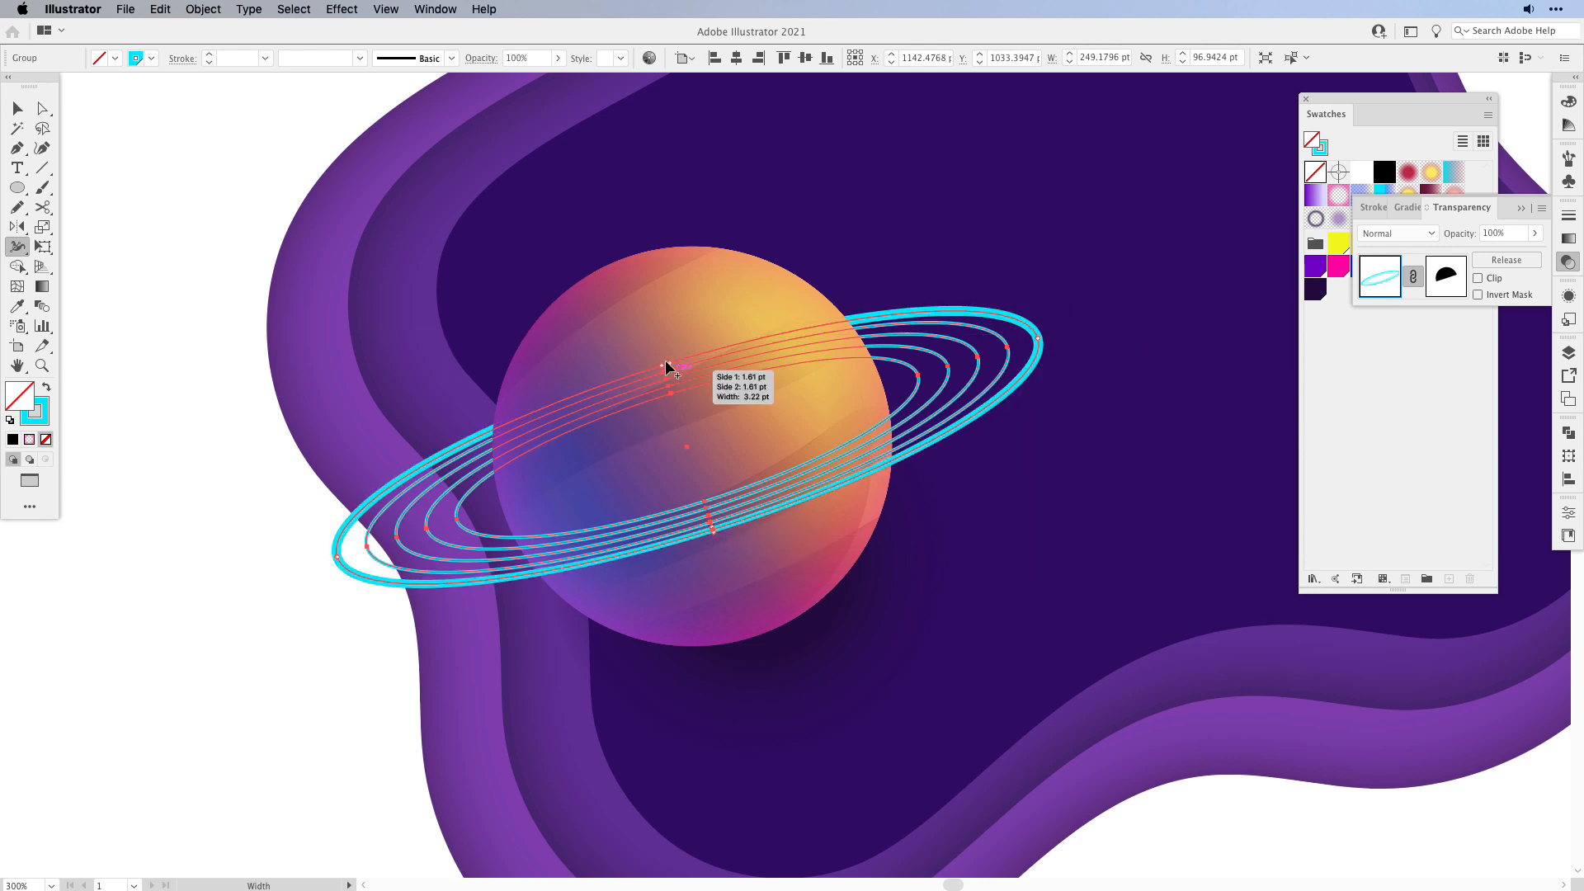
- Widen the stroke at the second-innermost ring's left end and at the middle ring's right end
key("super+equal")
key("super+equal")
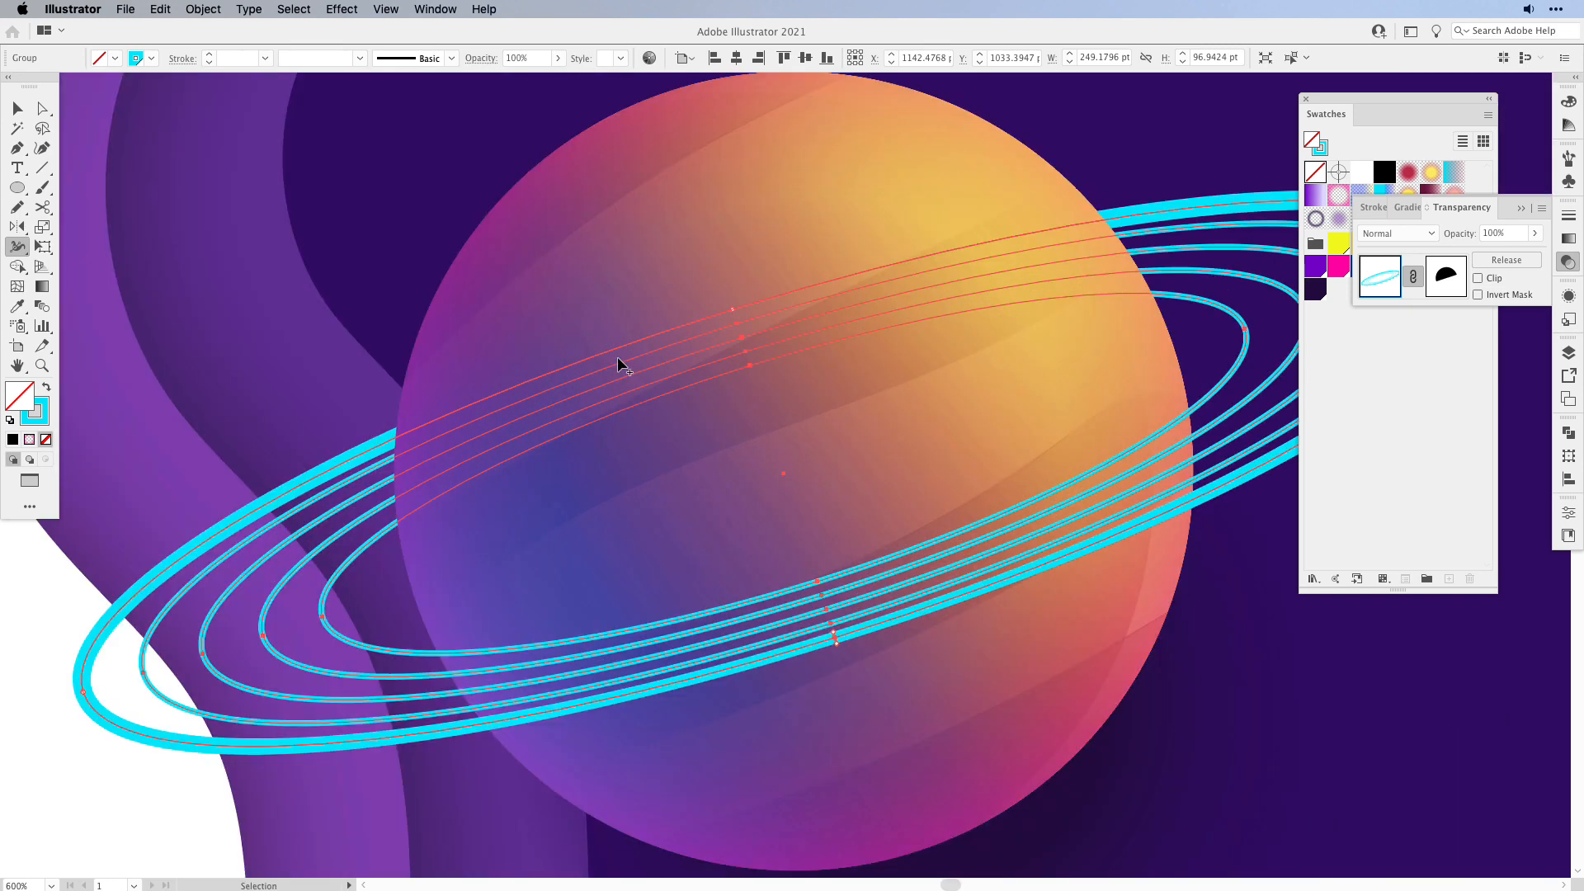
left_click_drag(263, 637, 269, 634)
left_click_drag(1110, 350, 980, 403)
left_click_drag(1235, 345, 1243, 348)
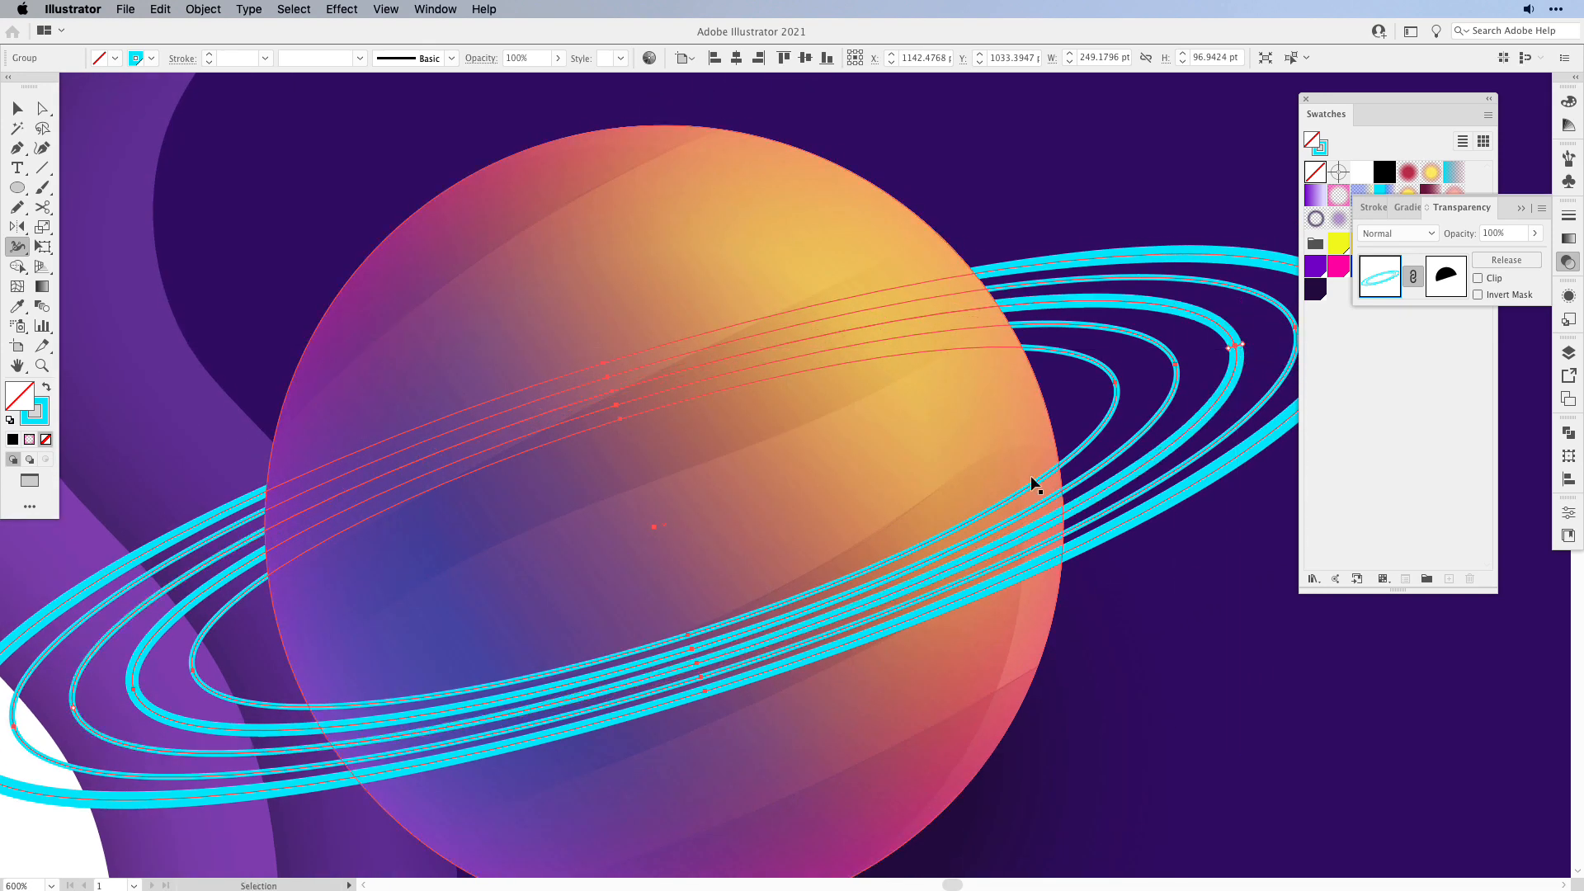
- Adjust the stroke width at the lower middle of the second-outermost ring with the Width tool
key("super+minus")
key("super+minus")
key("super+minus")
key("v")
left_click(442, 508)
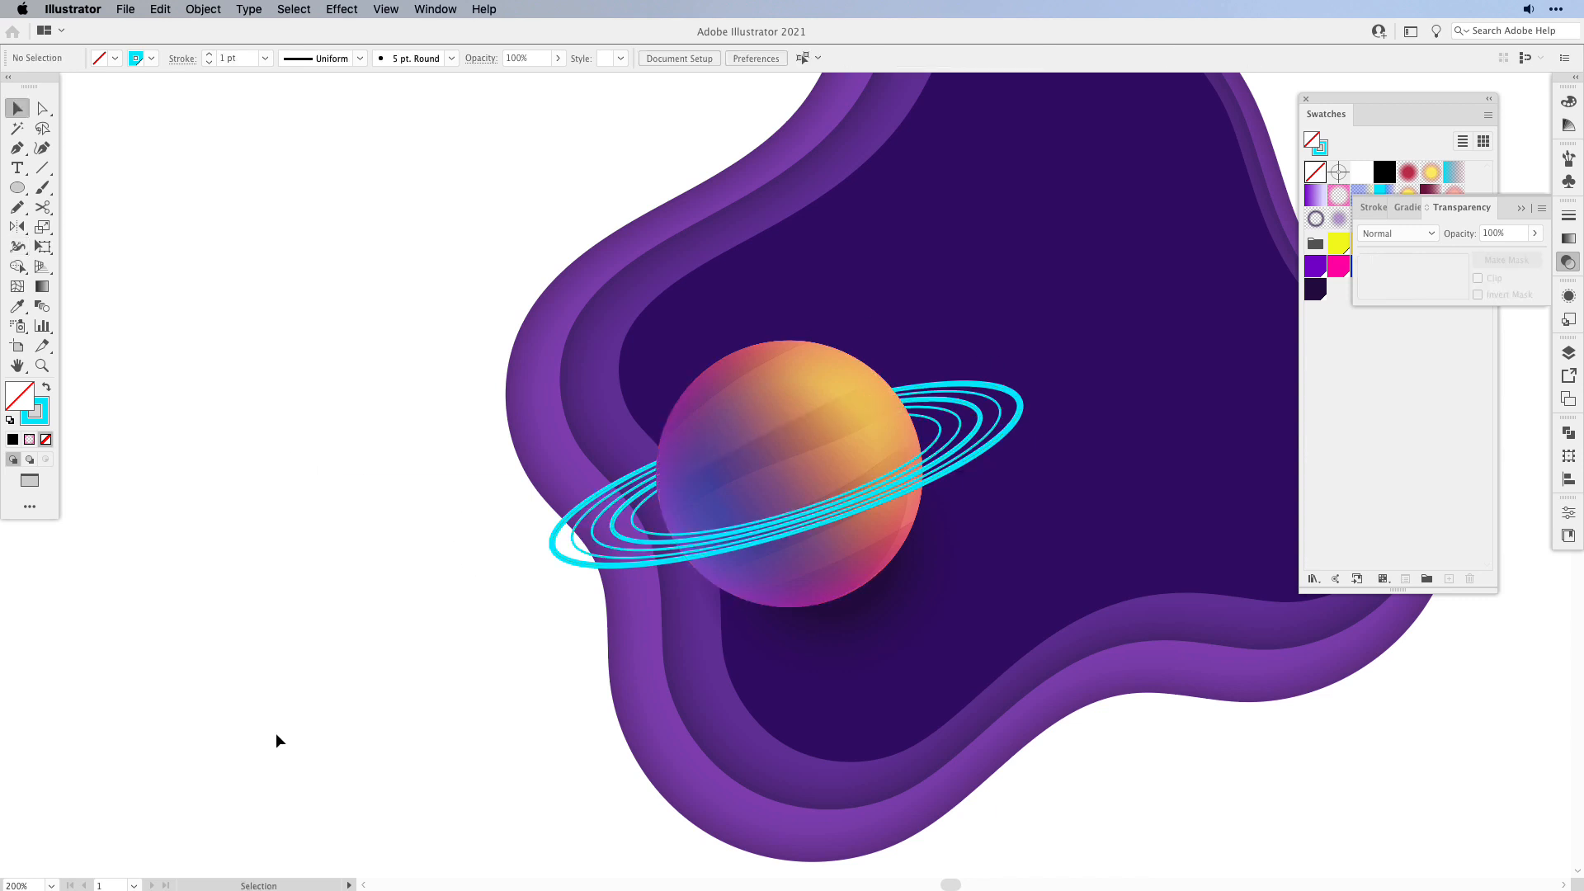
key("super+equal")
key("super+equal")
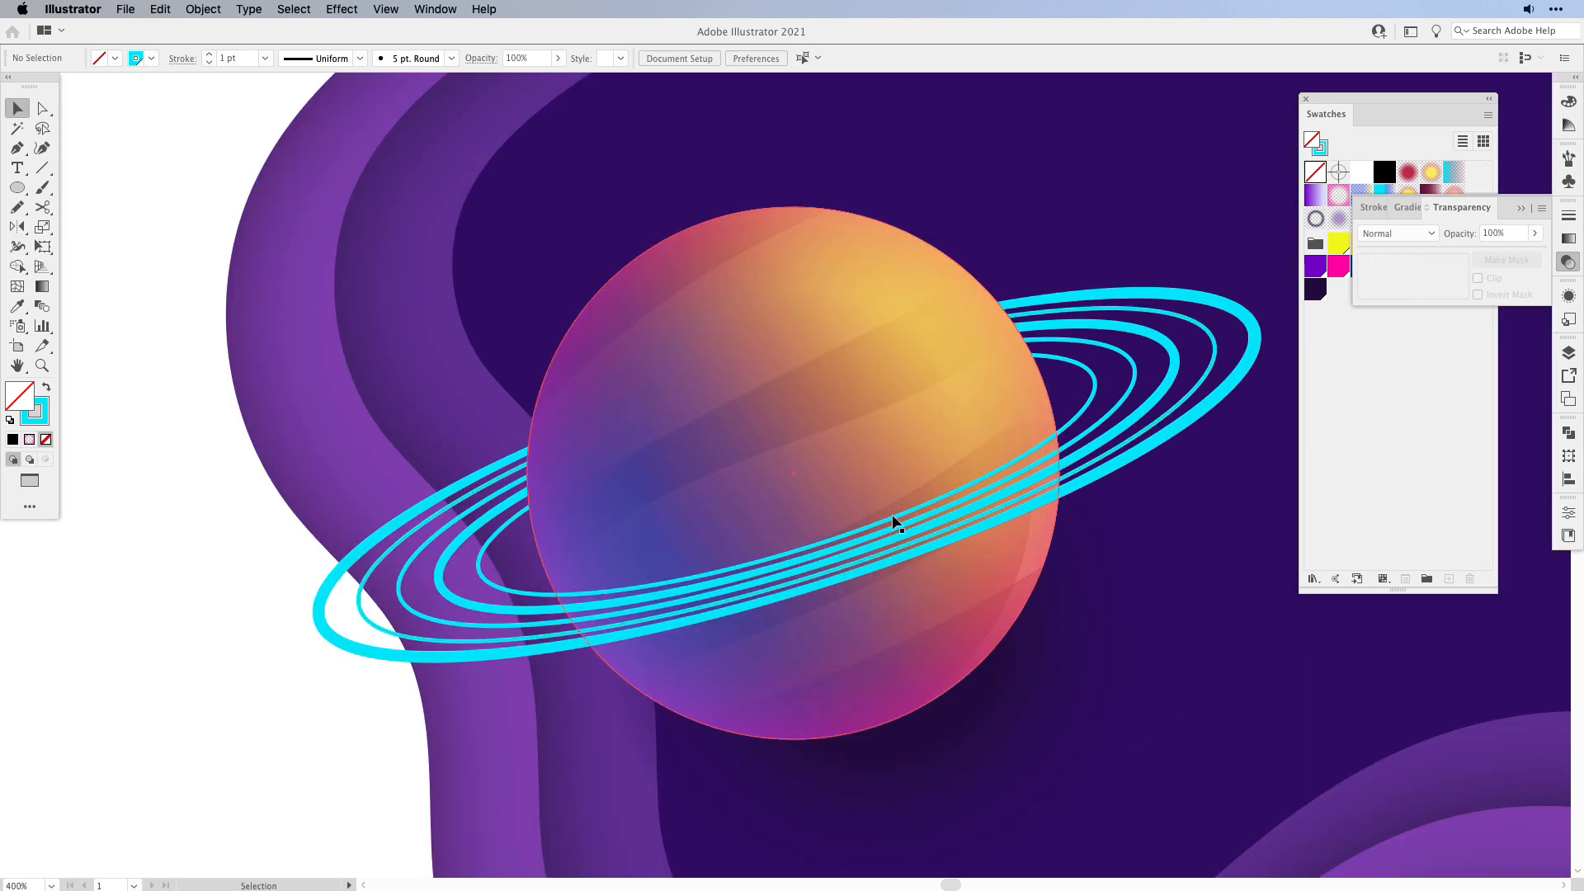
left_click(835, 561)
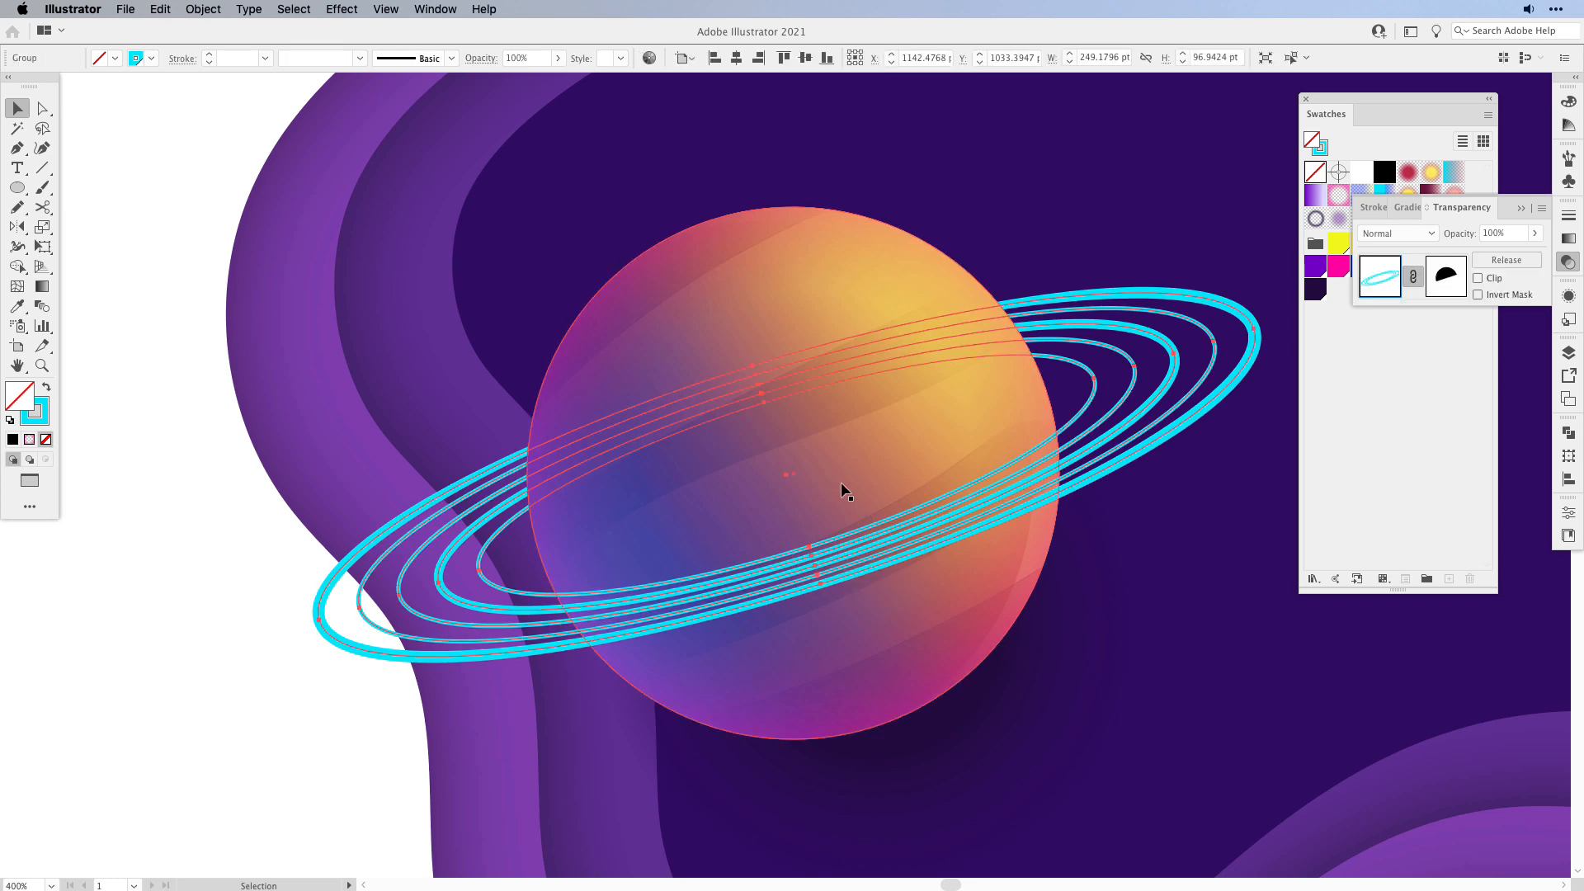
left_click(17, 246)
key("super+equal")
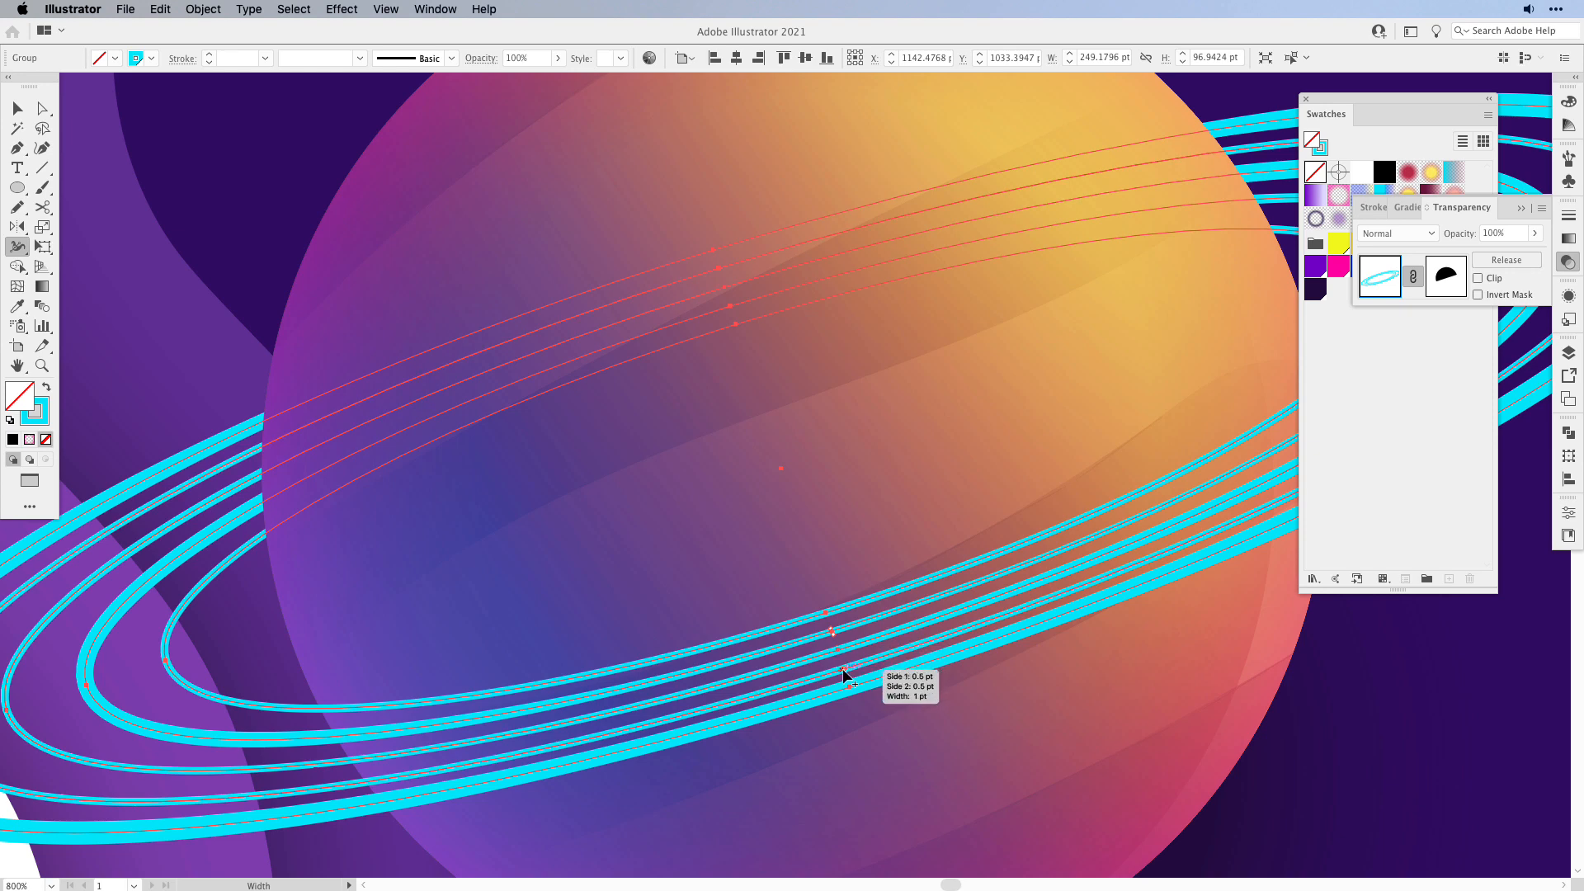
left_click_drag(843, 668, 851, 687)
key("super+minus")
key("super+minus")
key("super+minus")
key("super+minus")
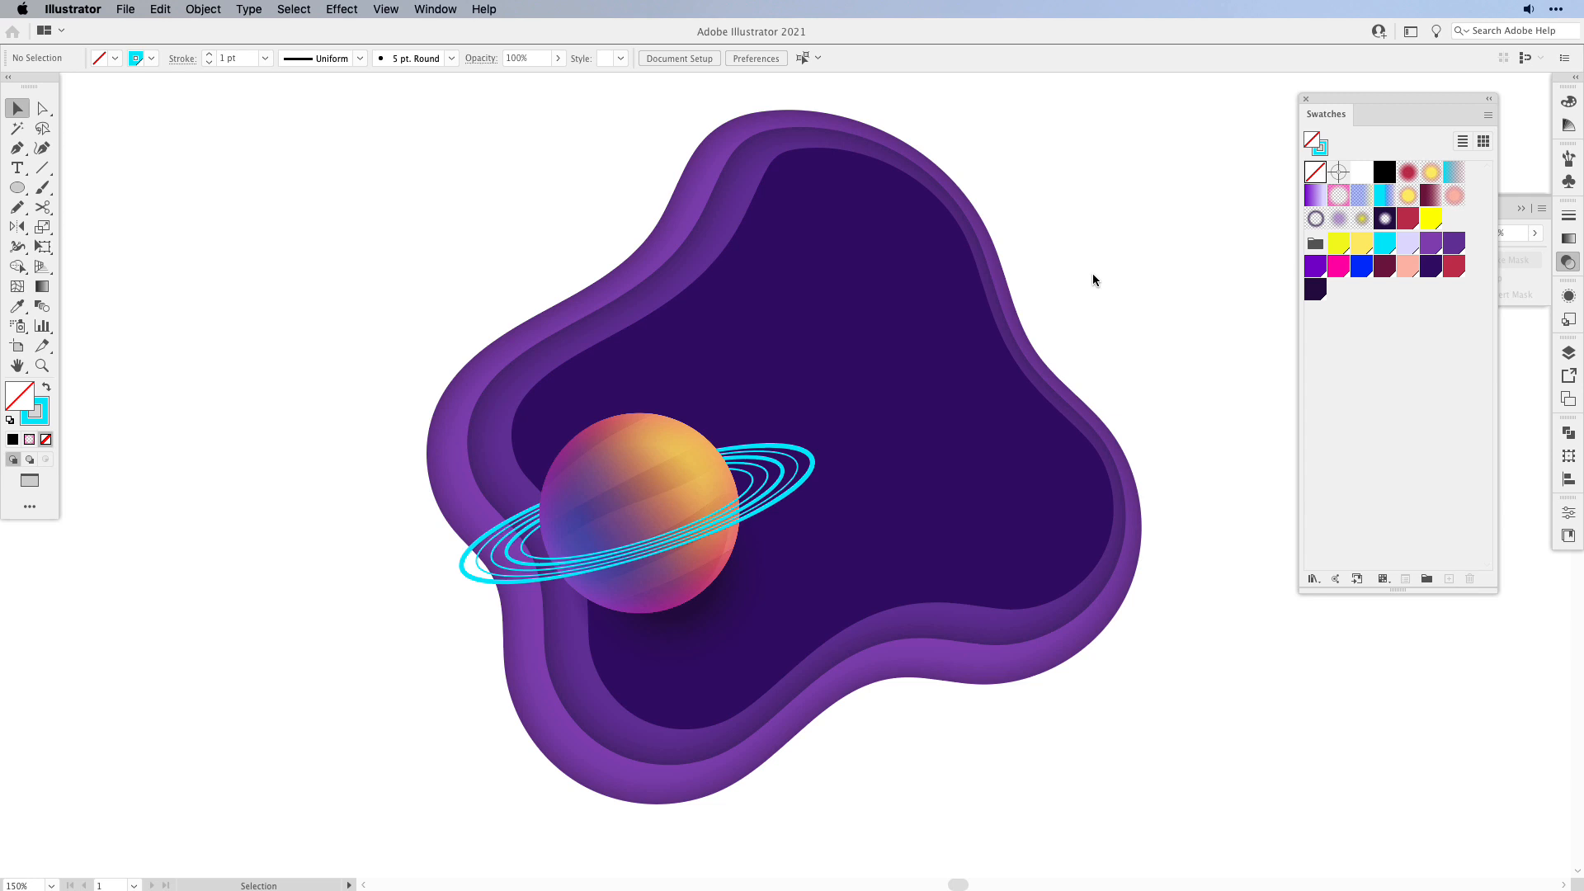
- Lock the planet layer, unlock the bg layer, and select the innermost dark purple blob
left_click(1568, 352)
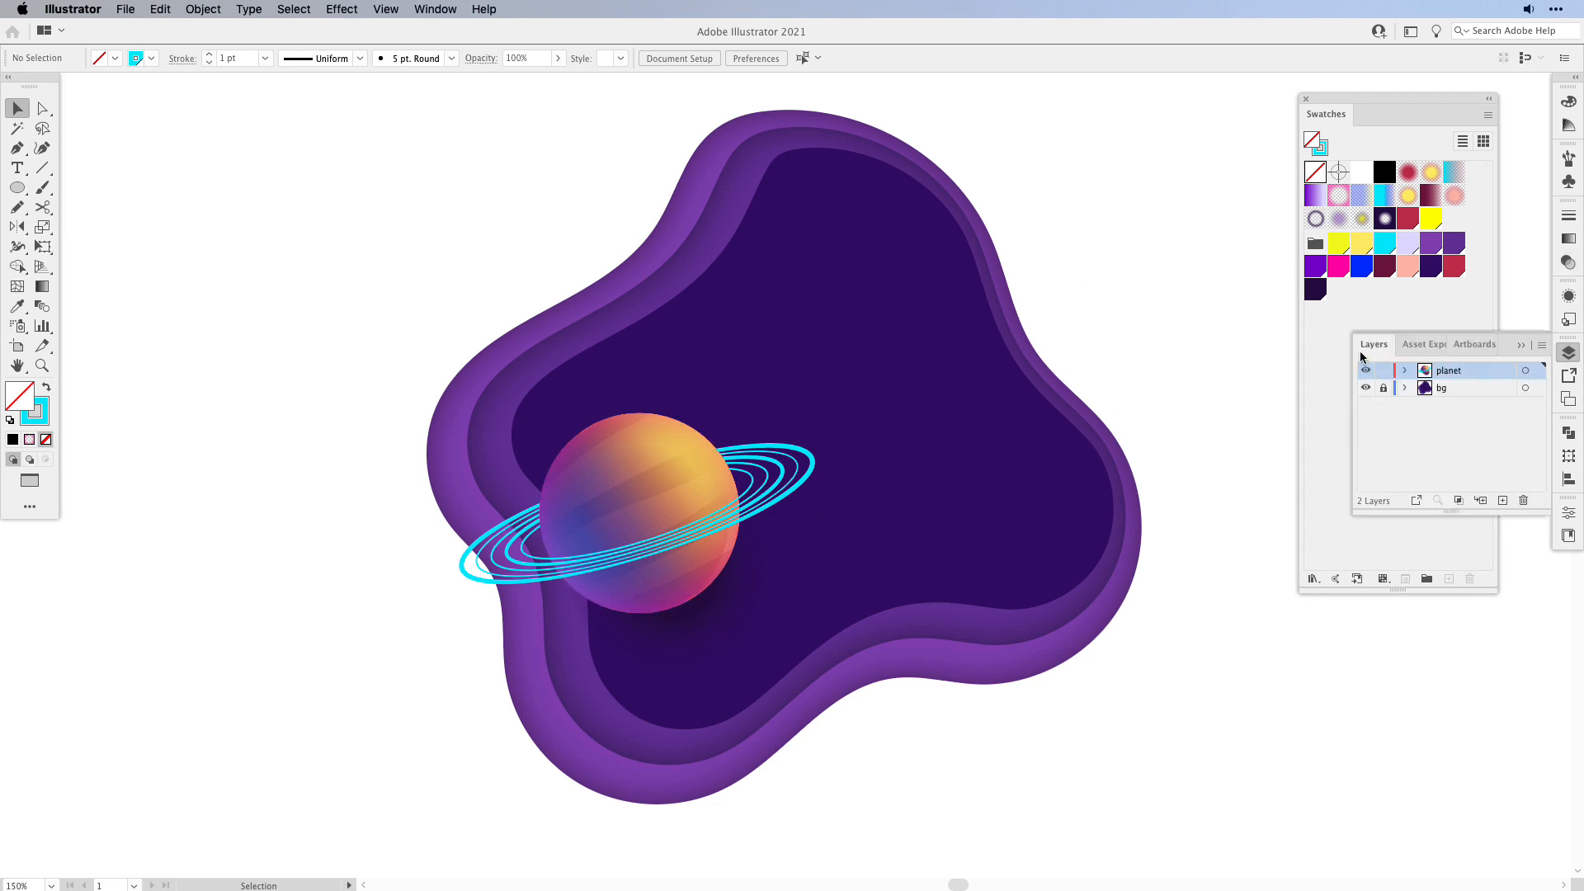
left_click(1384, 370)
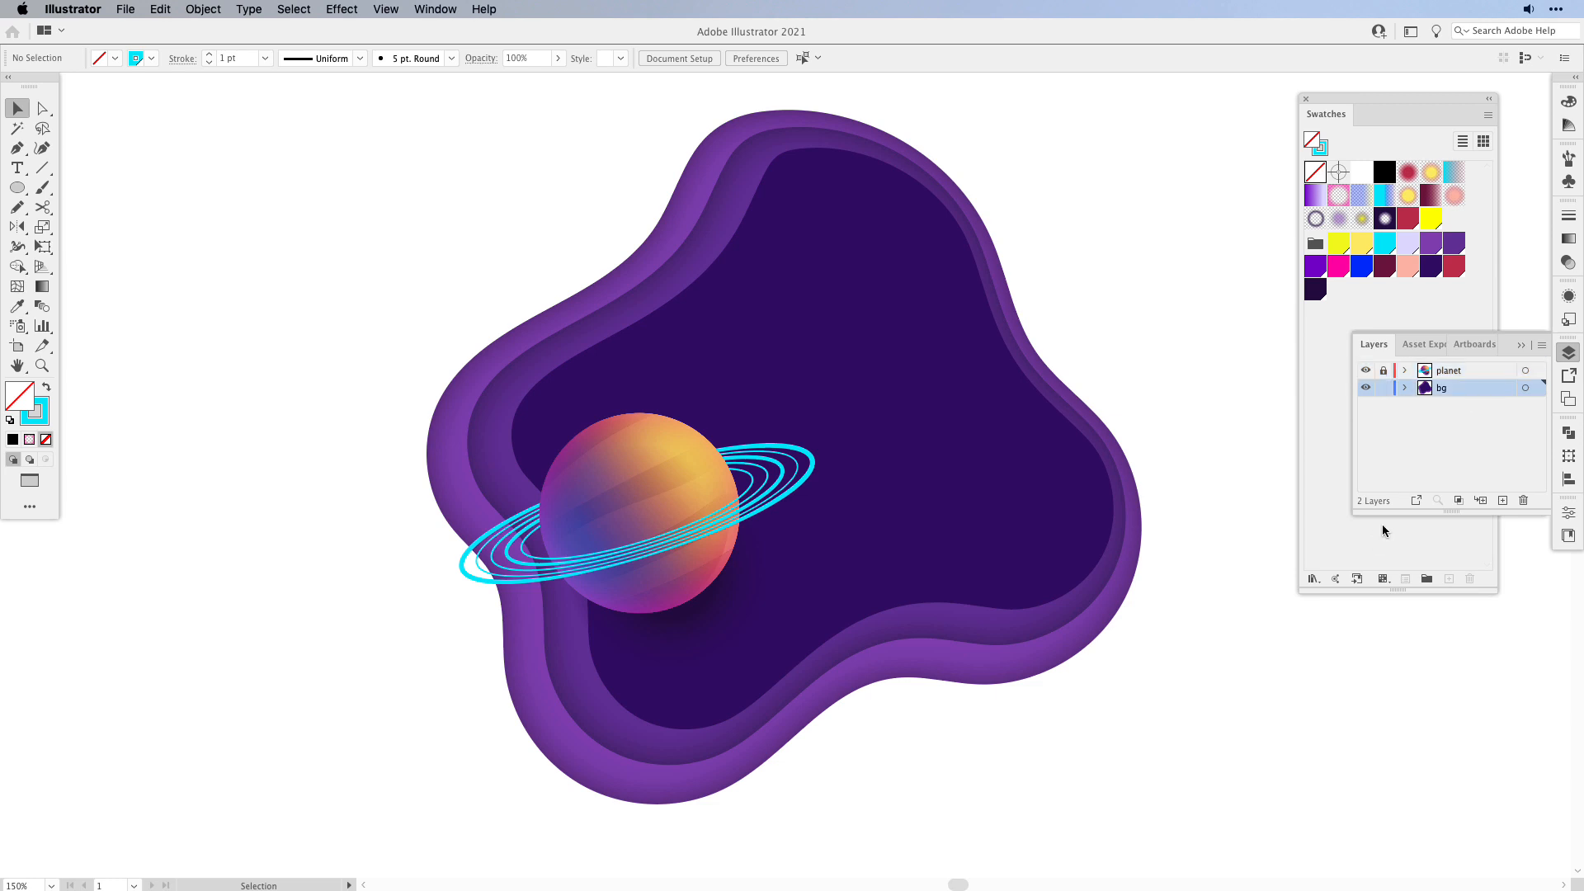
left_click(965, 435)
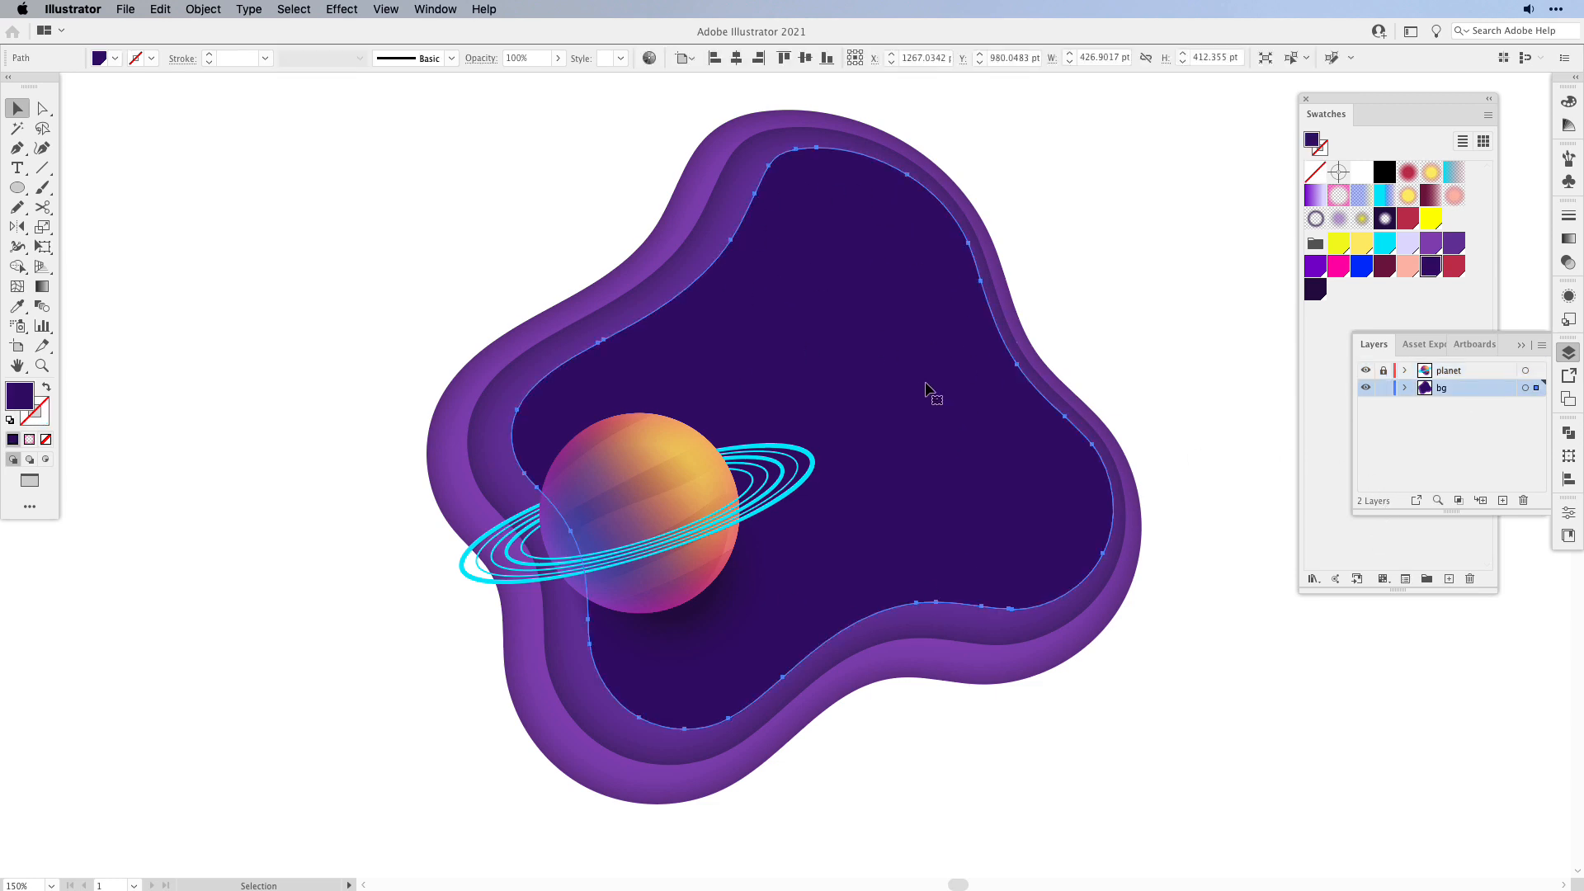
- Paste a copy of the innermost blob in front, fill it with the dark purple radial gradient swatch, and check the gradient's color stops
left_click(161, 9)
left_click(175, 86)
left_click(161, 9)
left_click(1386, 218)
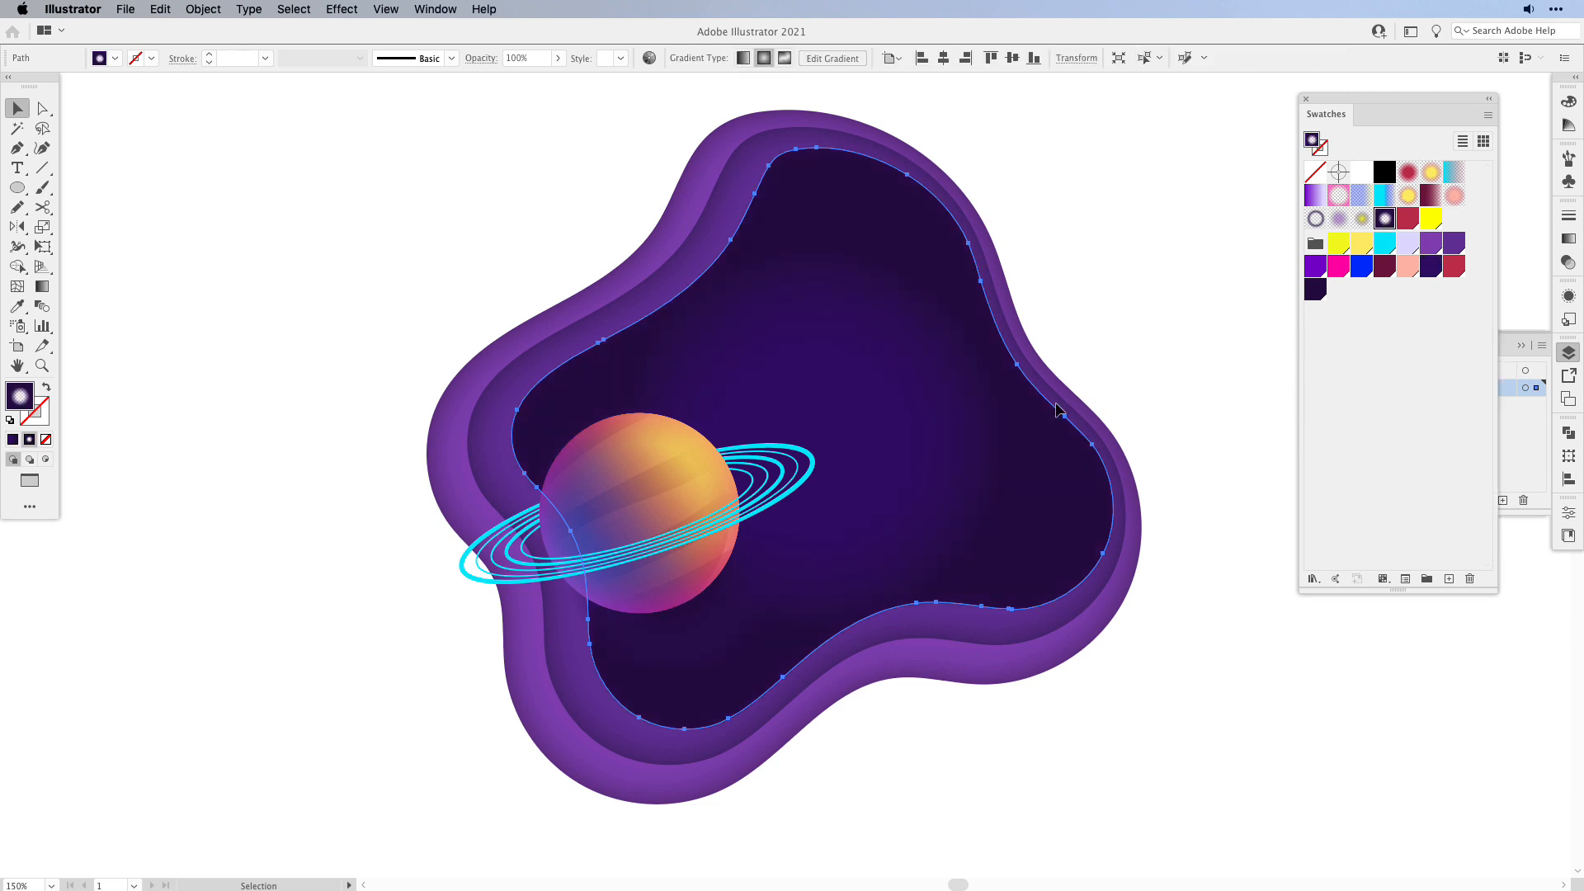
left_click(1568, 238)
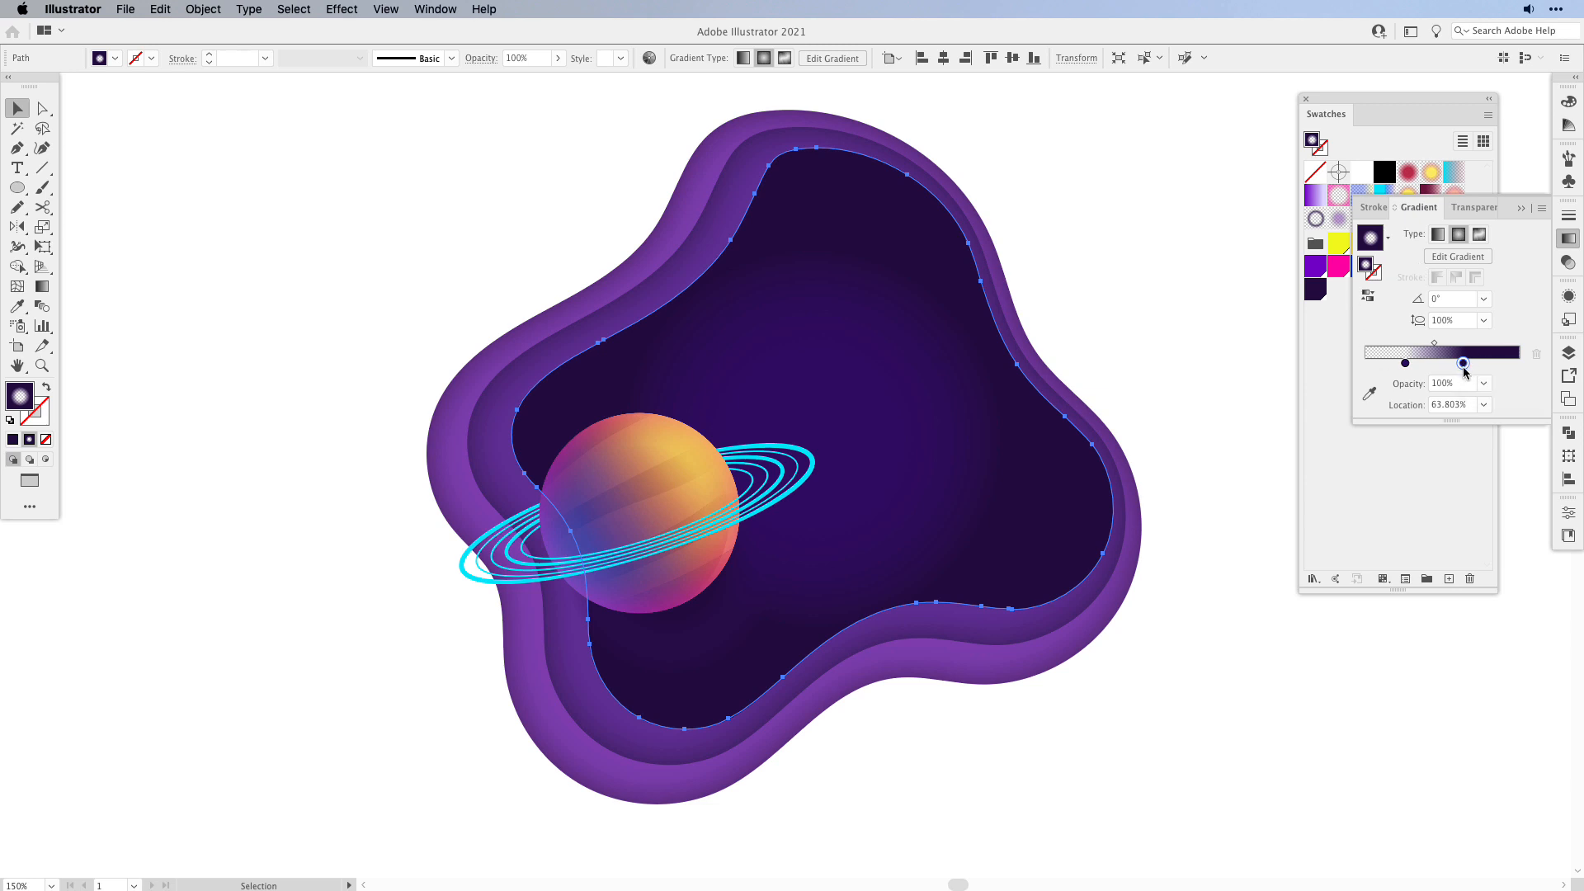
left_click(1404, 364)
left_click(1131, 225)
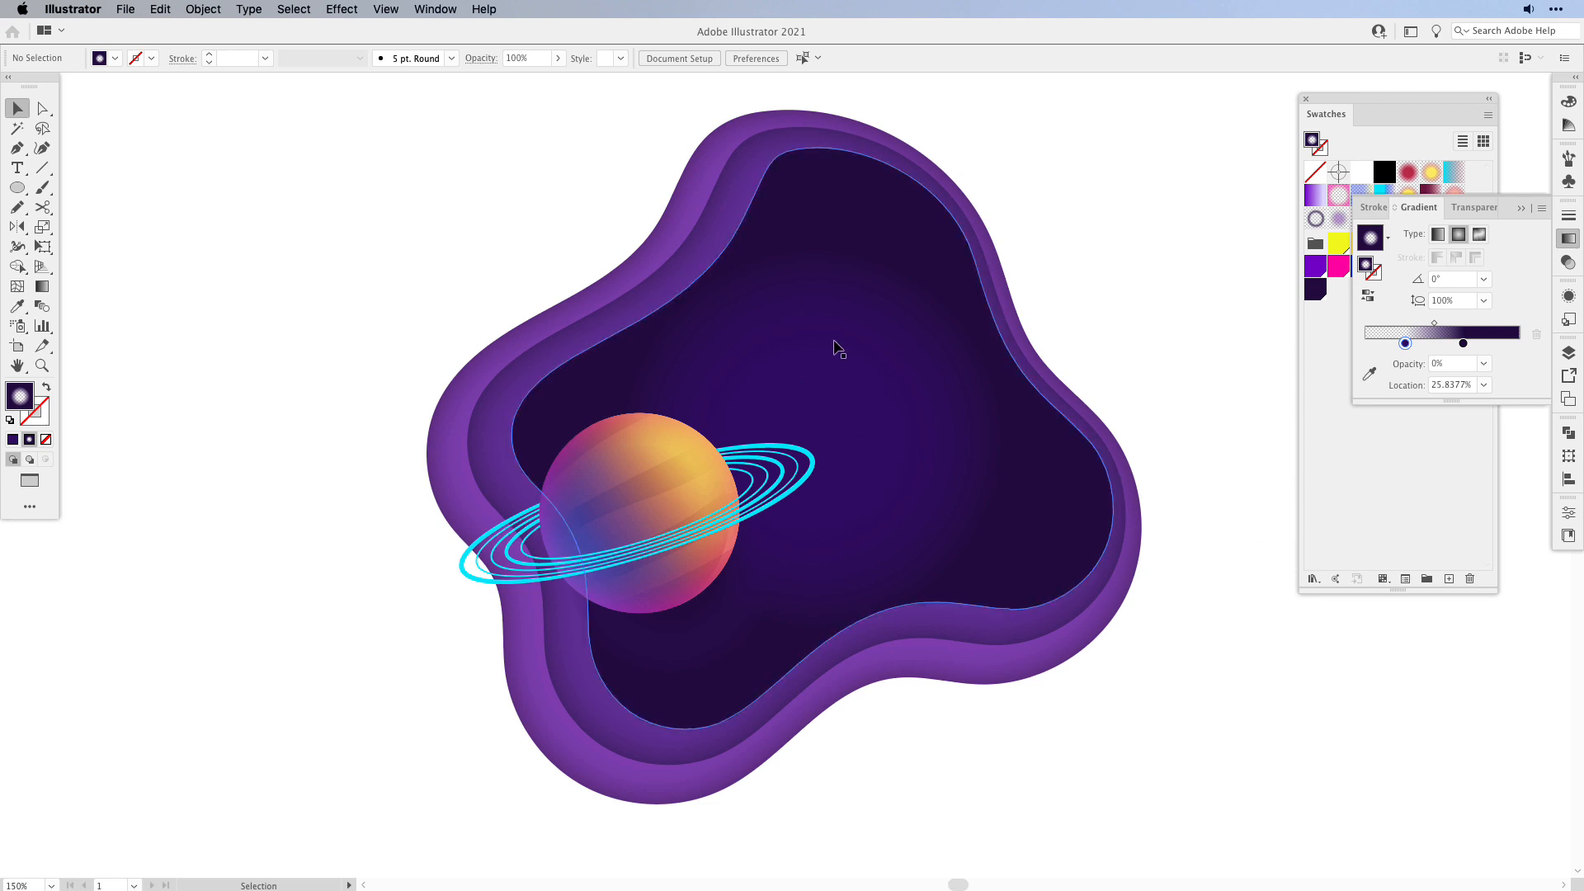
- Move the copied blob's radial gradient down toward the planet and enlarge it out to the blob's outer edge
left_click(847, 437)
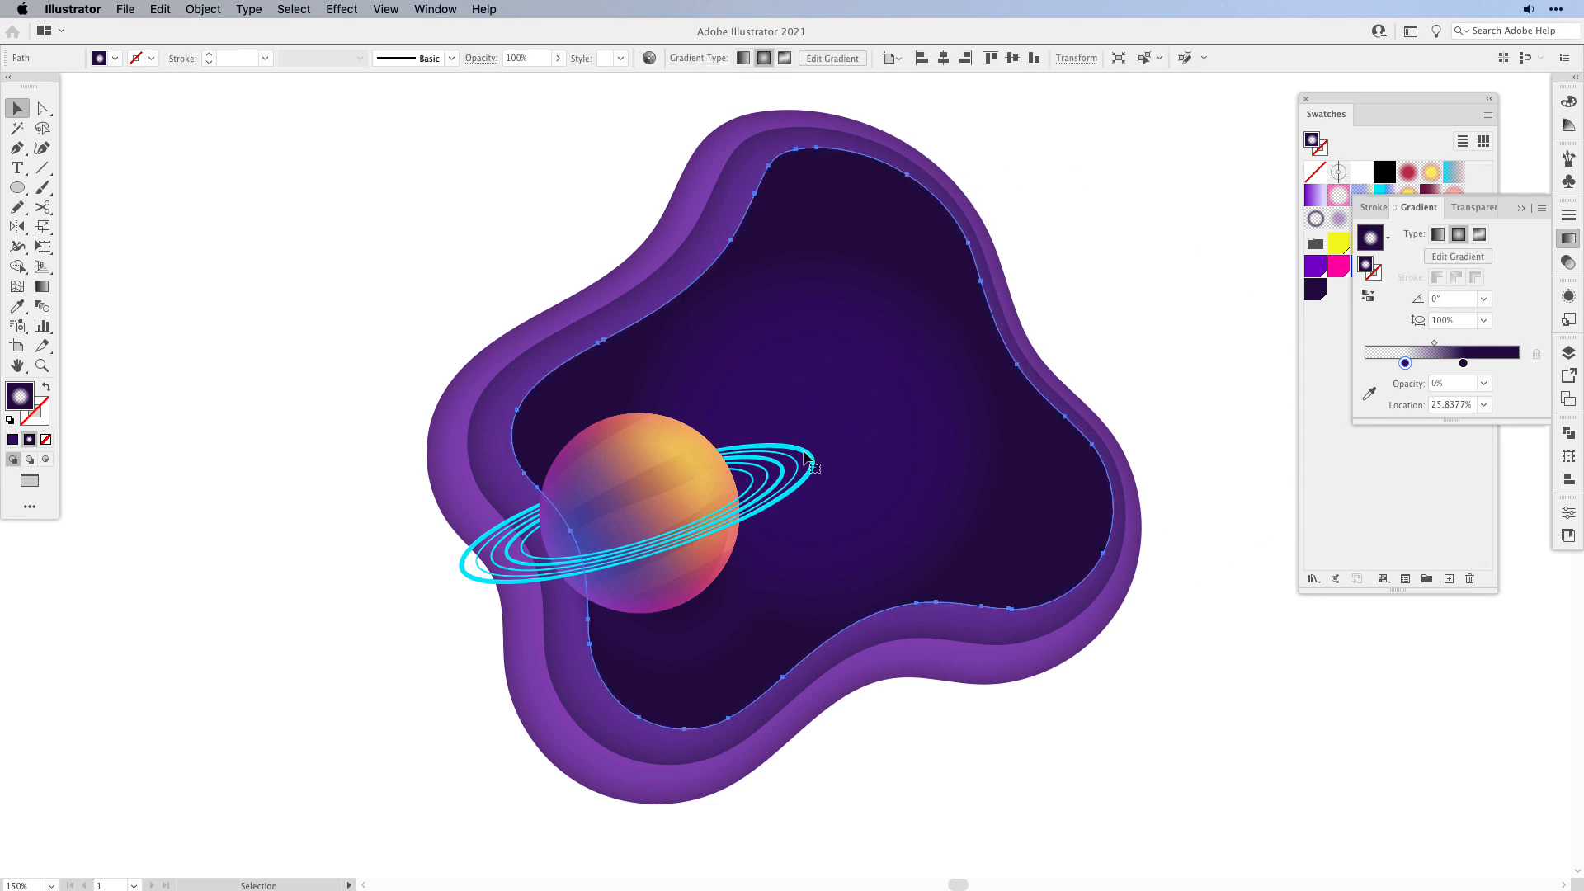
key("g")
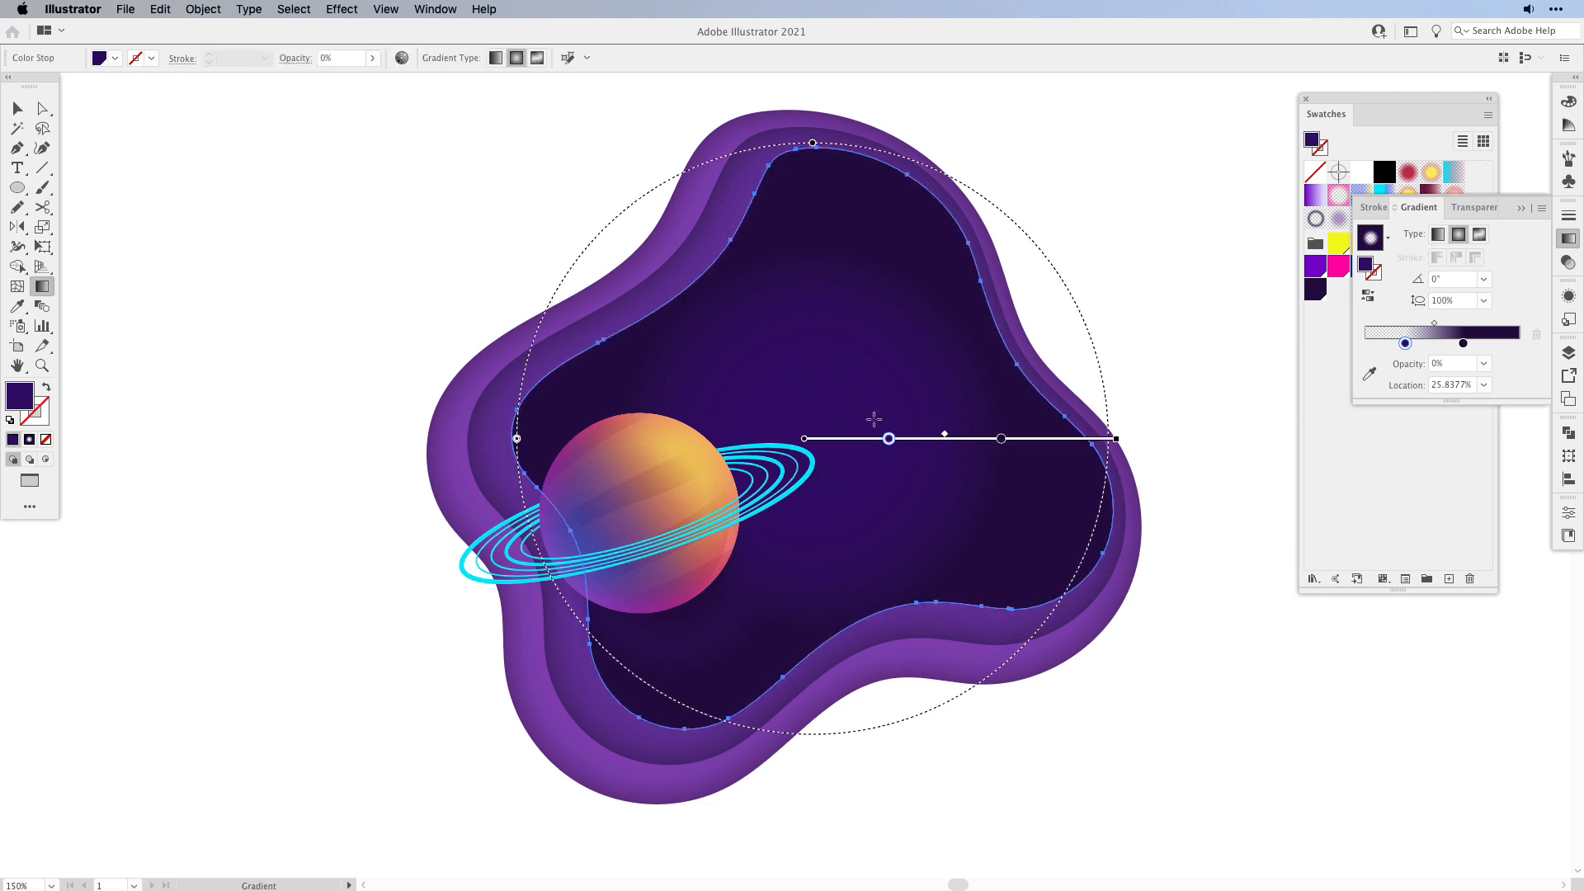
left_click_drag(845, 440, 759, 502)
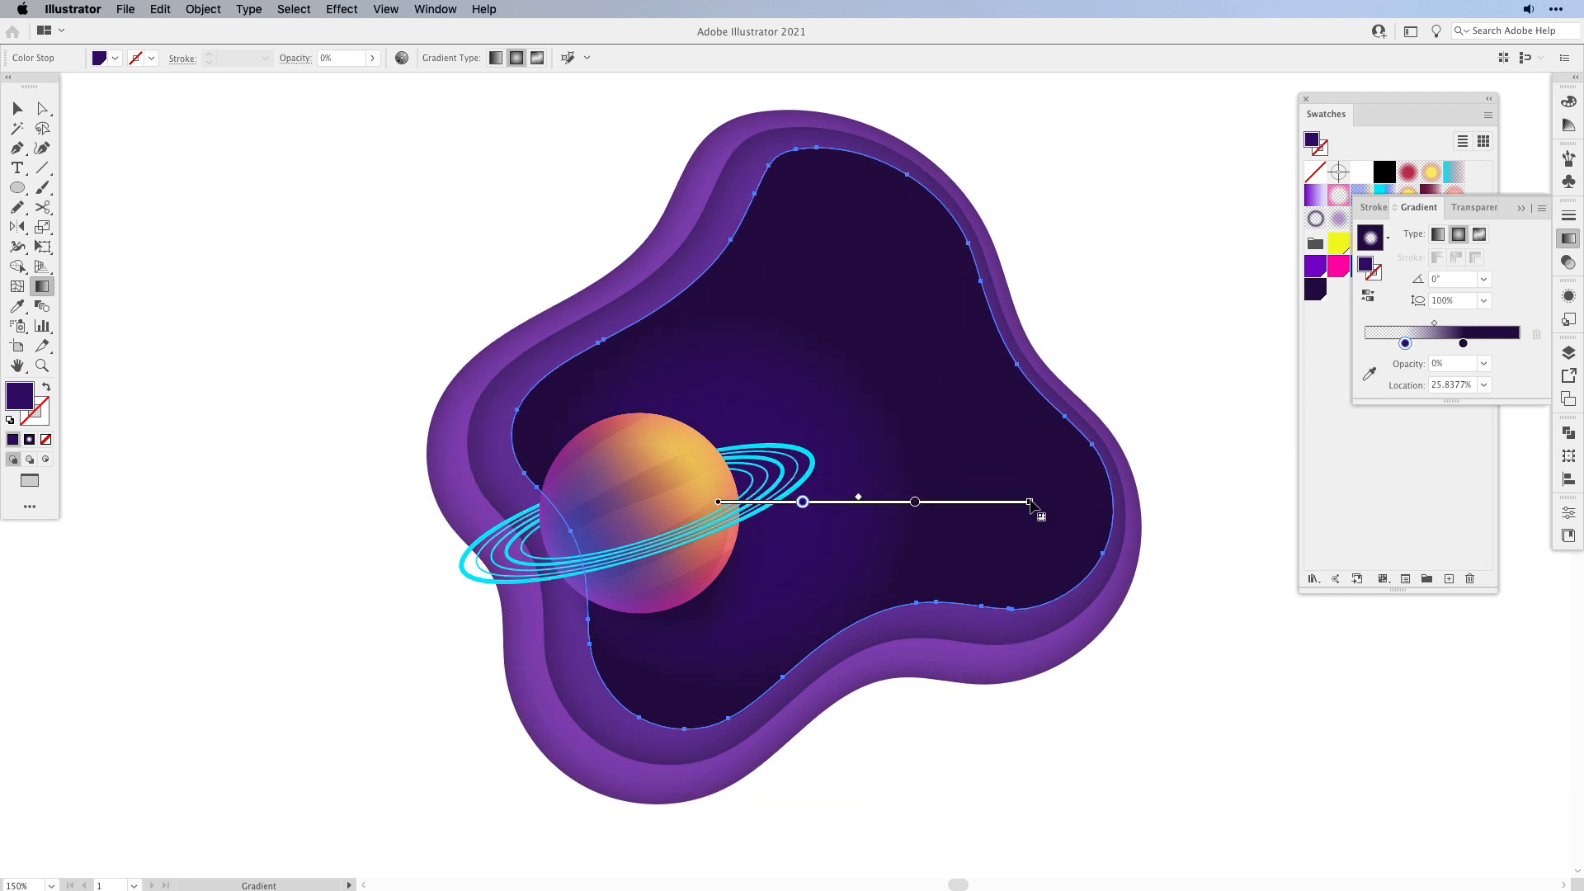
left_click_drag(1031, 503, 1139, 394)
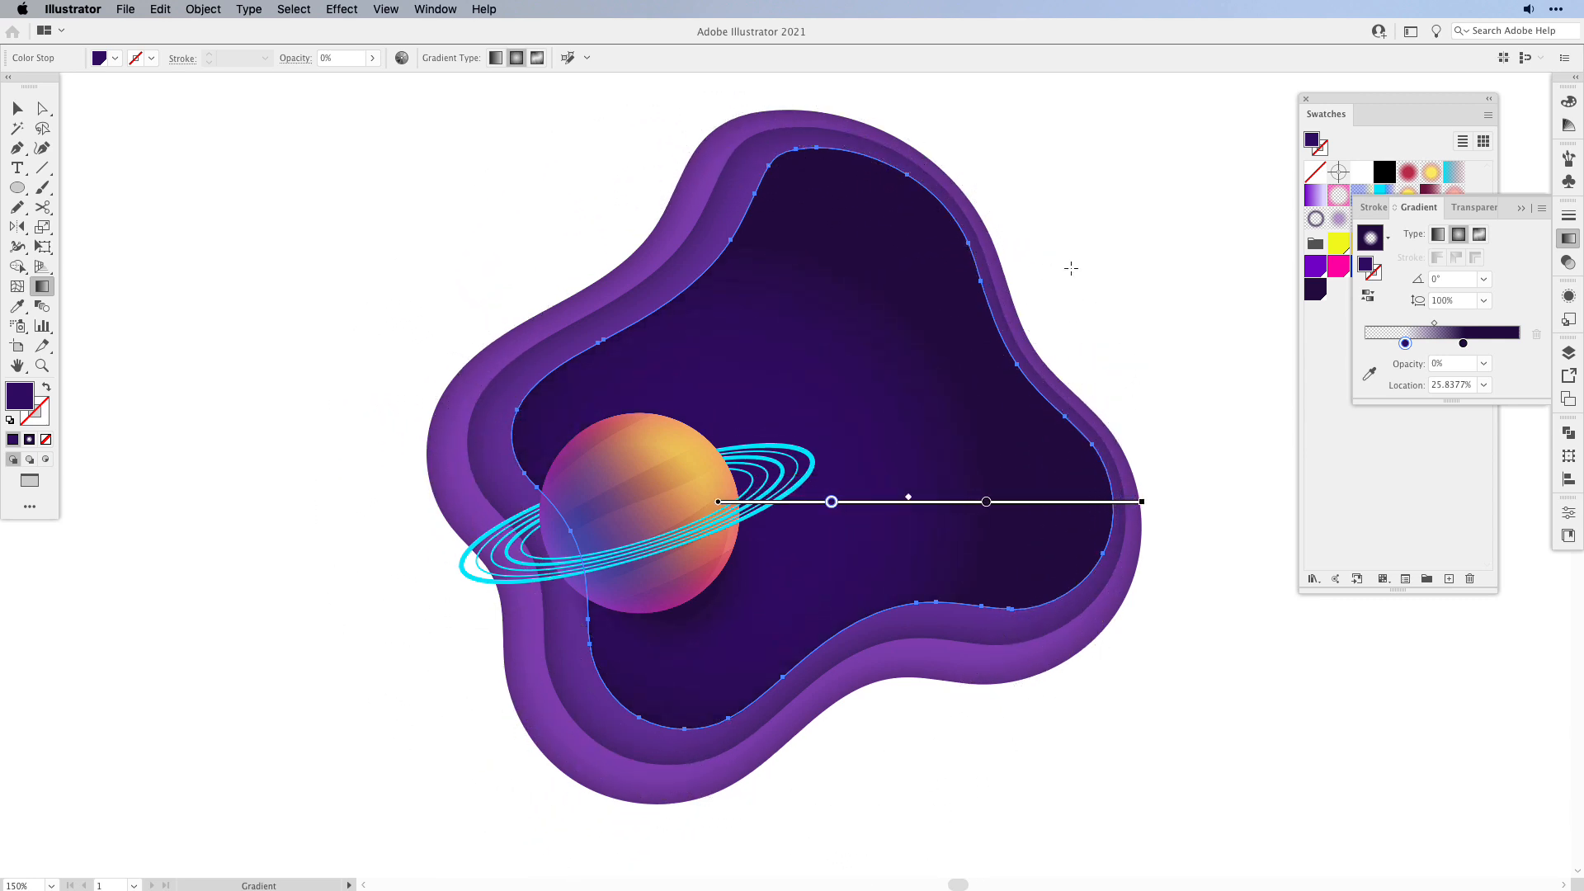
- Set the blob's radial gradient angle to 45° and deselect the blob
left_click(1461, 278)
key("Down")
left_click(1484, 279)
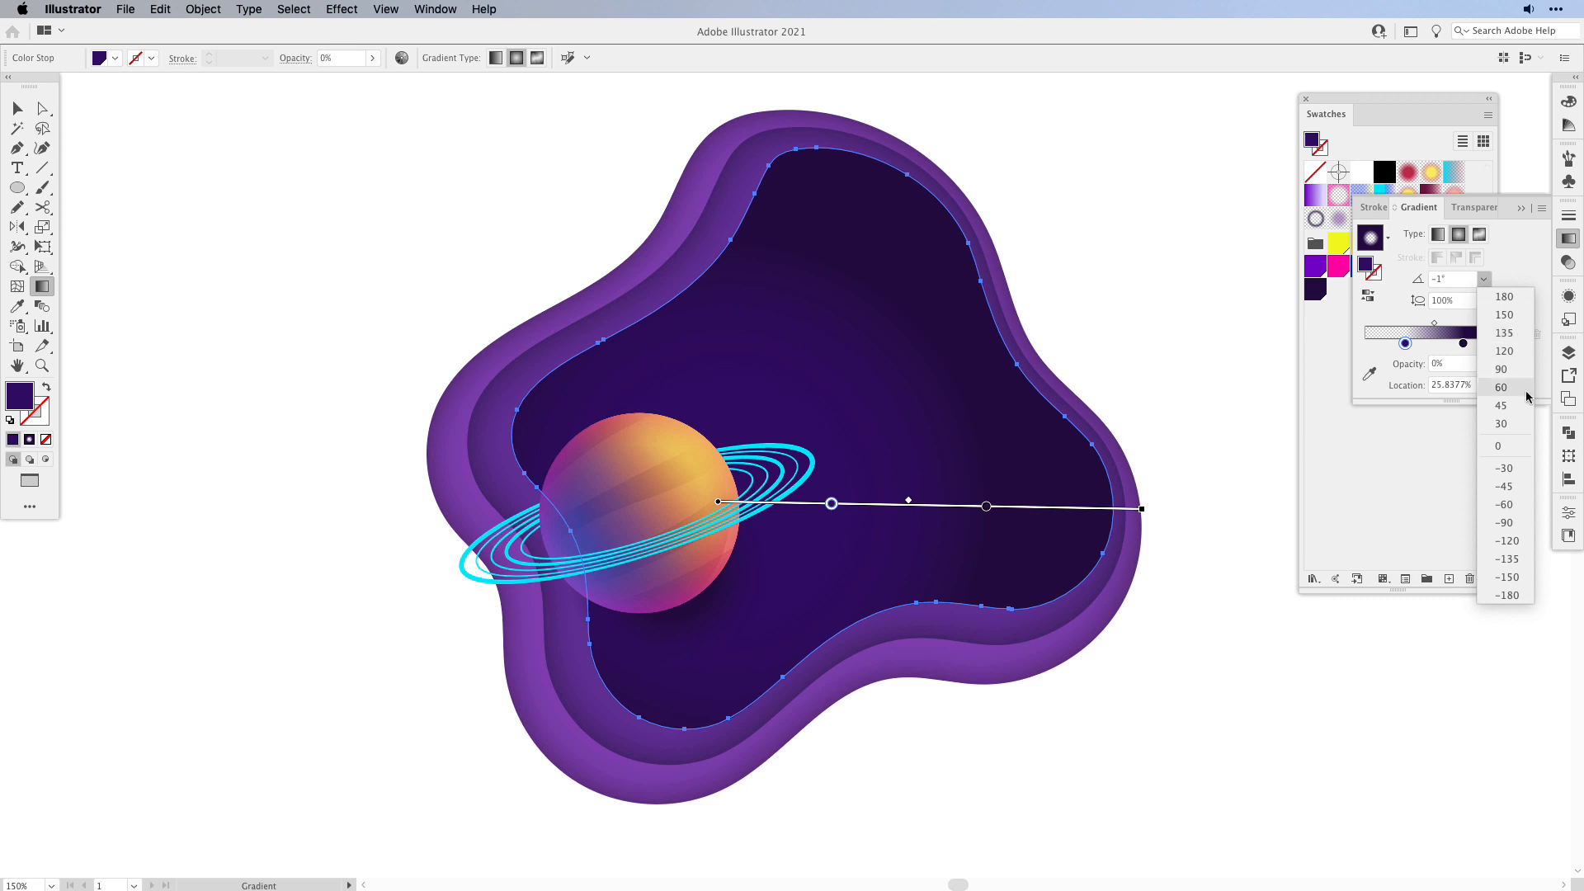
left_click(1501, 387)
left_click(1483, 278)
left_click(1498, 417)
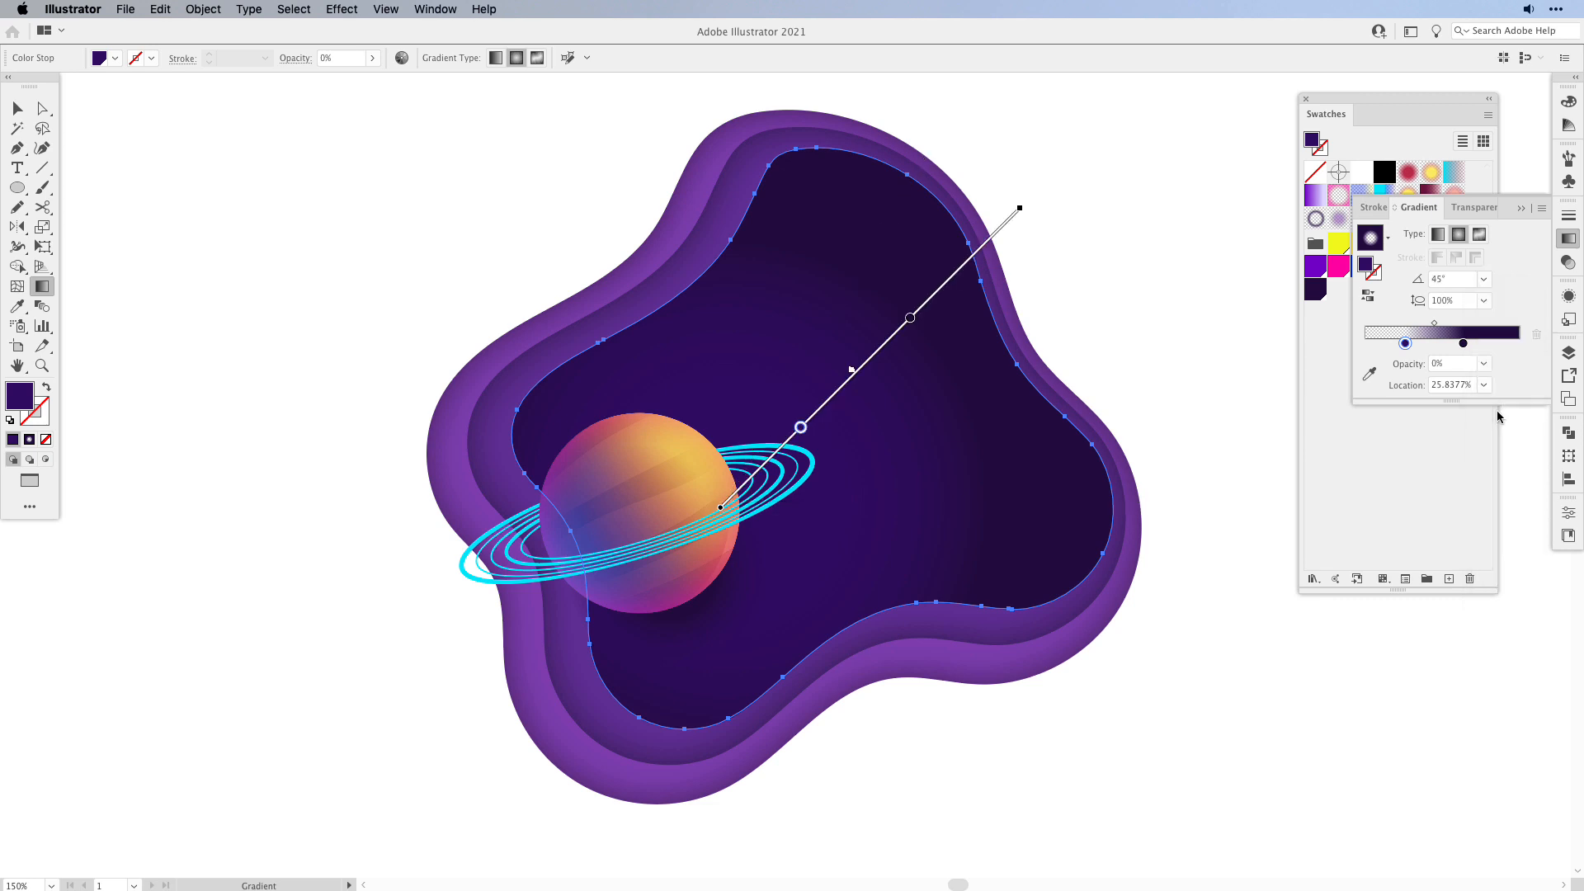
key("v")
left_click(951, 714)
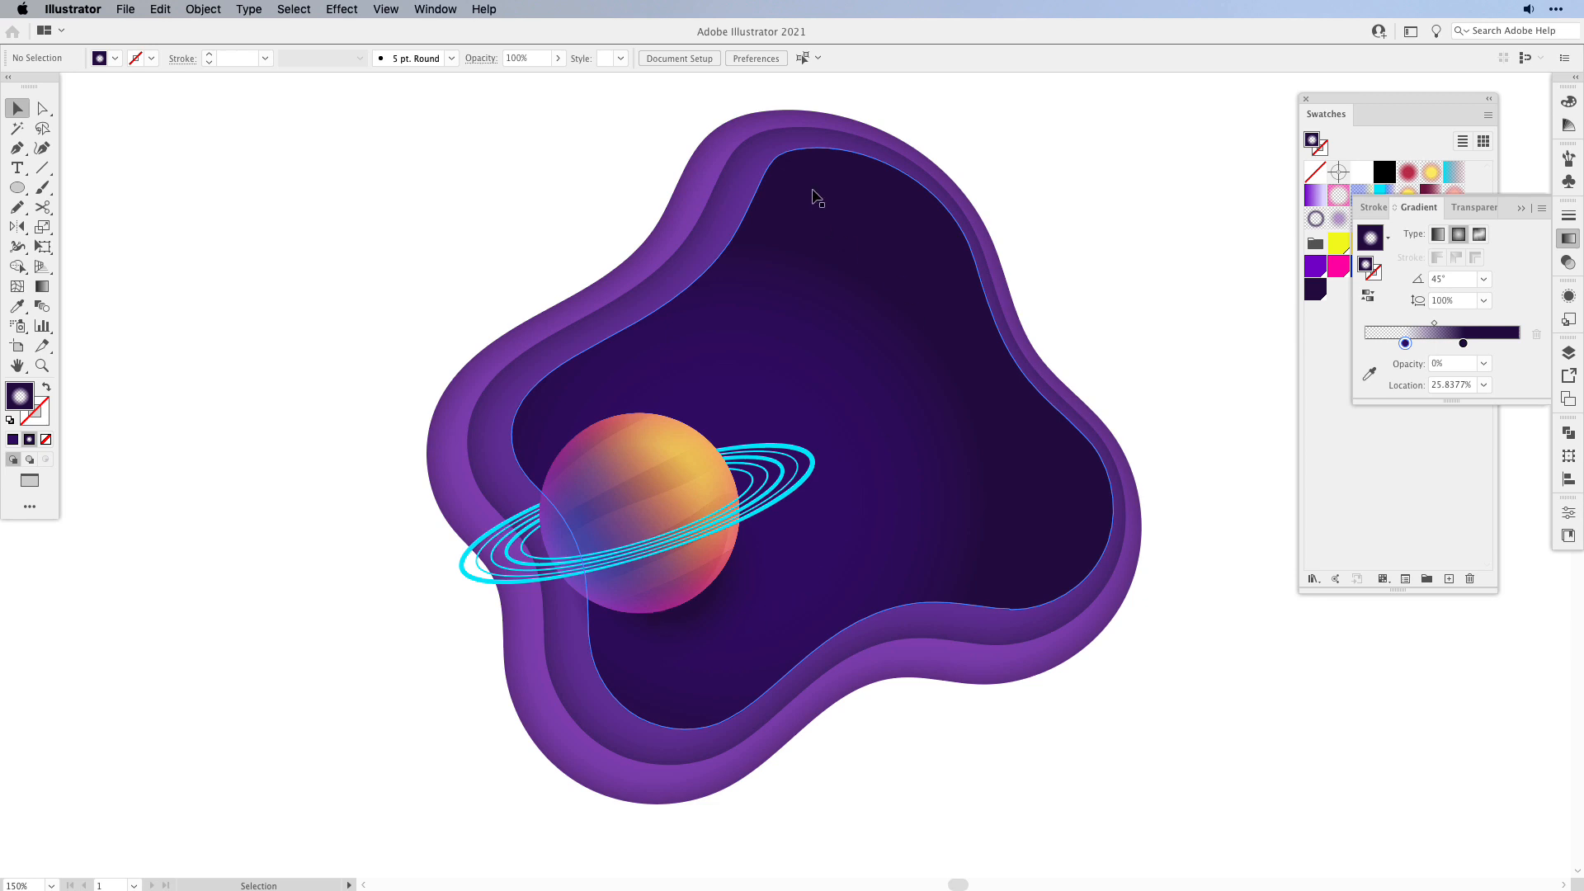
- Paste a copy of the gradient blob in front and split it with the Knife along a diagonal curve from upper edge to lower edge
left_click(972, 505)
key("super+c")
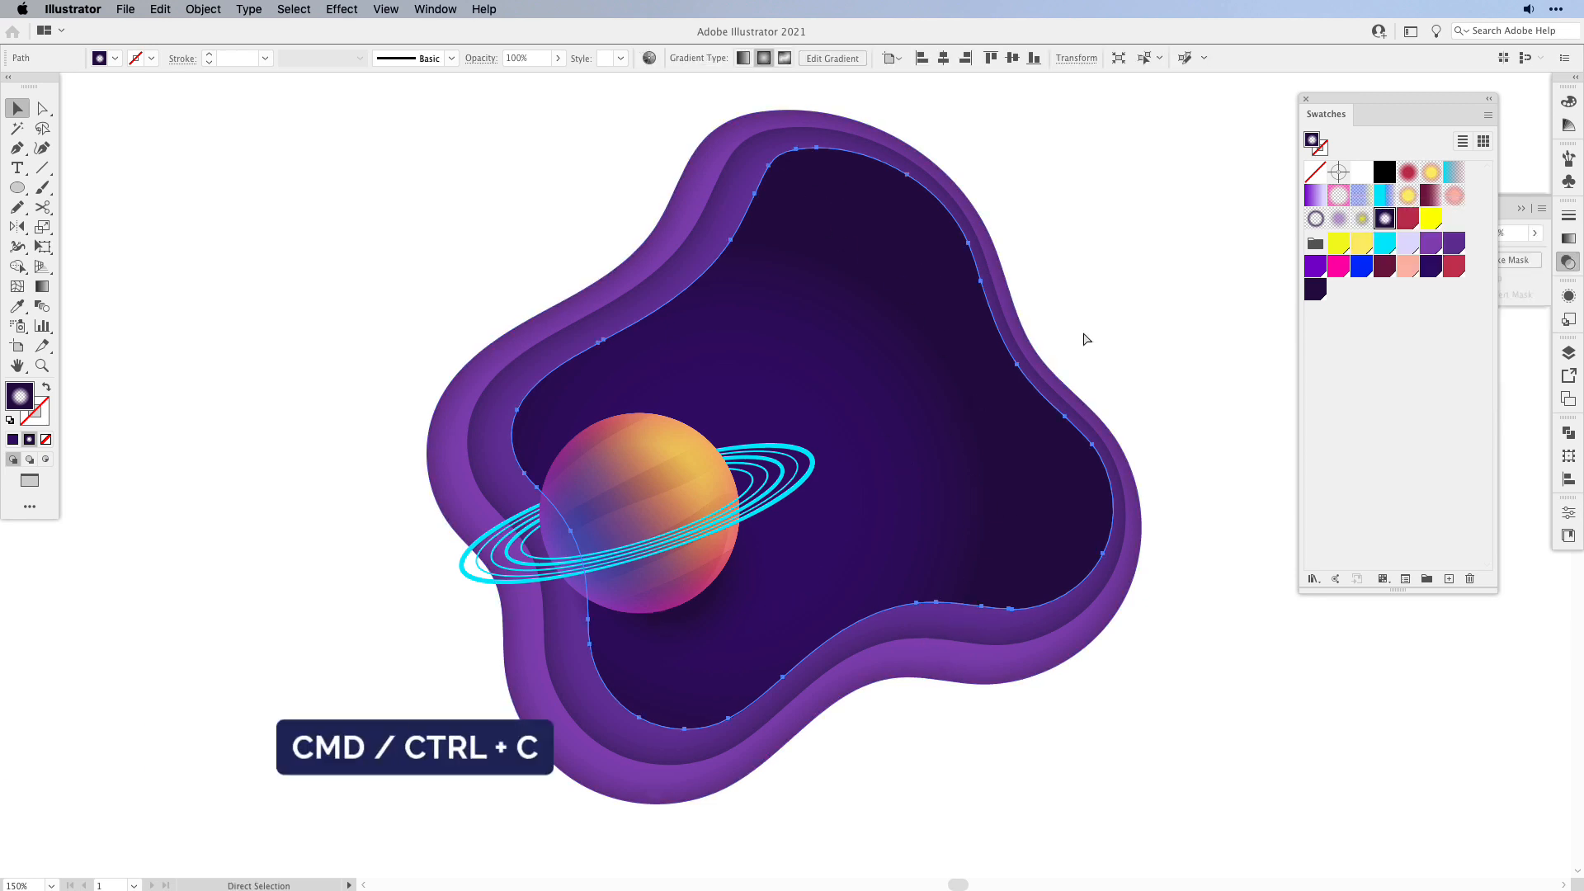
key("super+f")
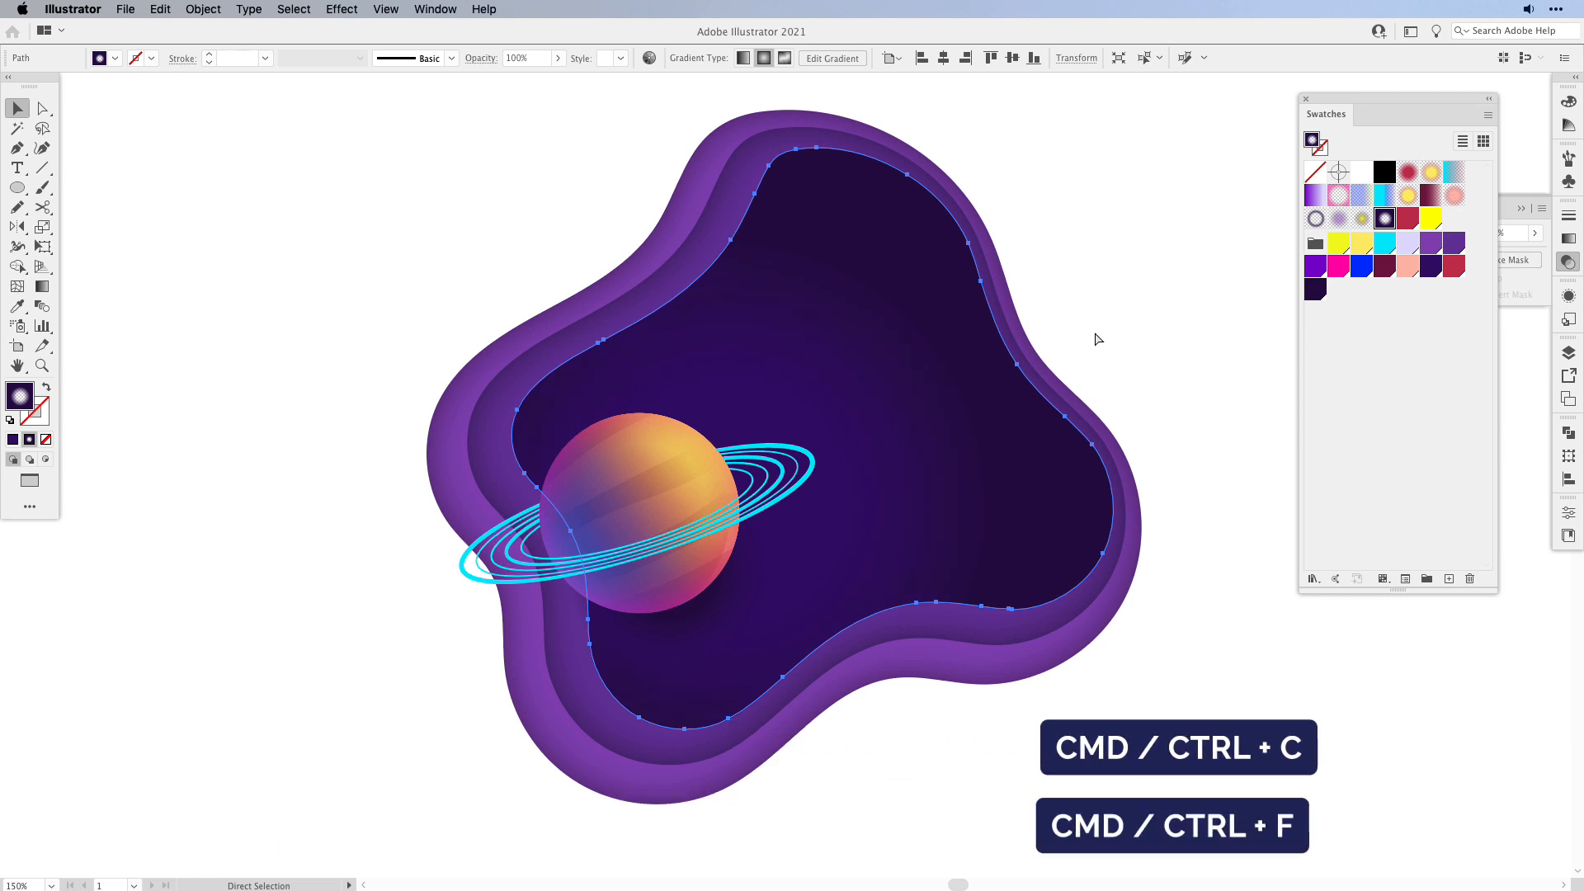
left_click(43, 207)
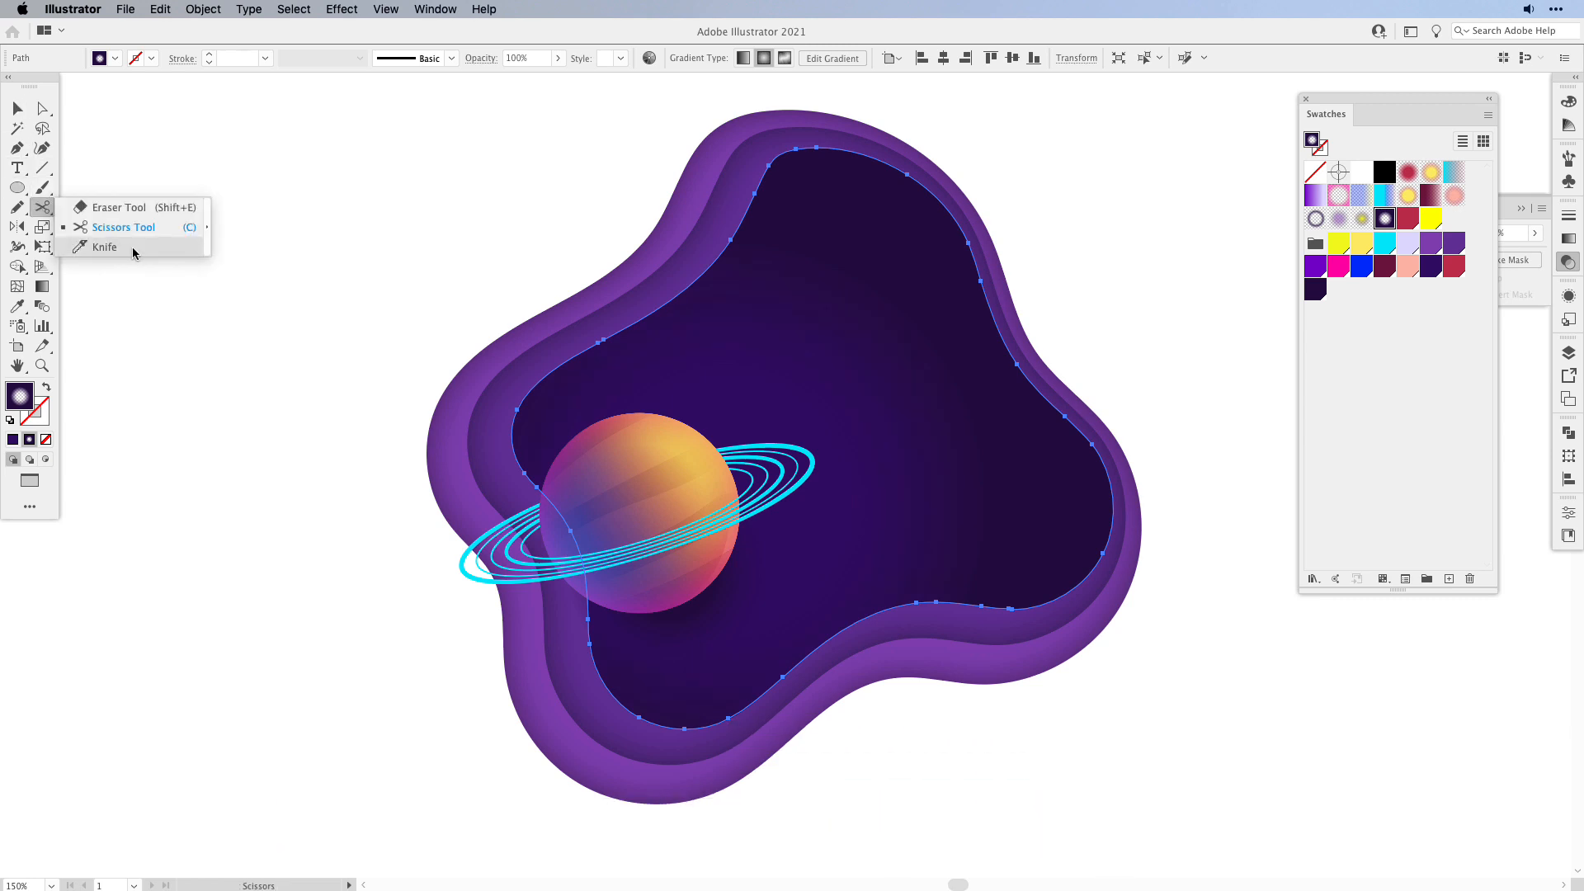
left_click(129, 245)
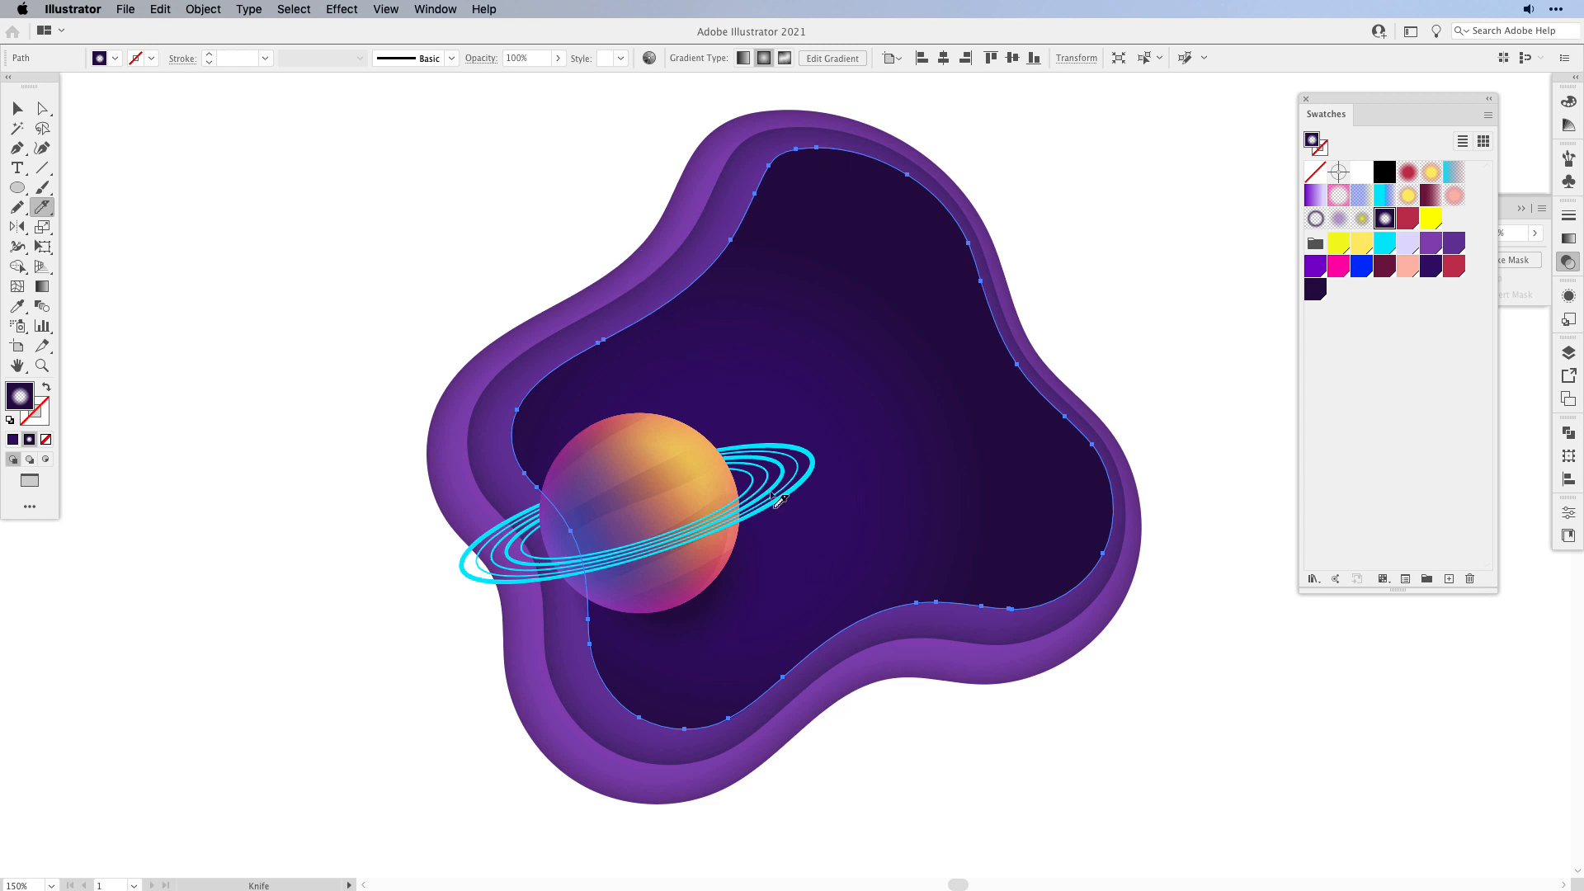
mouse_move(651, 265)
left_mouse_down()
mouse_move(677, 328)
mouse_move(844, 535)
mouse_move(863, 647)
left_mouse_up()
- Fill the cut piece behind the planet with the light purple radial gradient swatch and check its color stops
key("a")
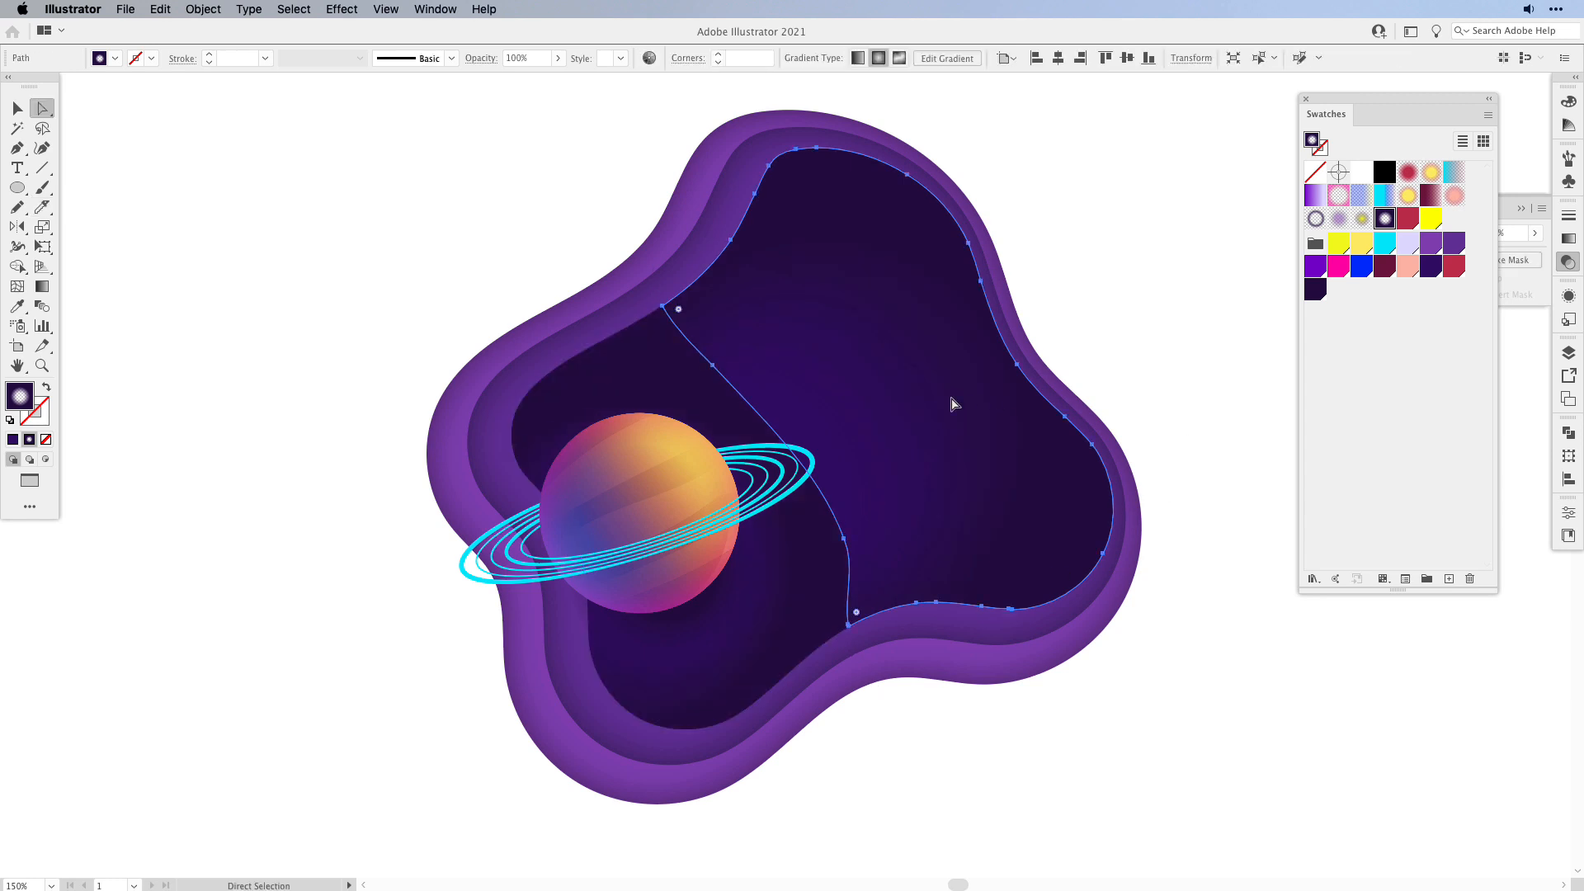
left_click(795, 602)
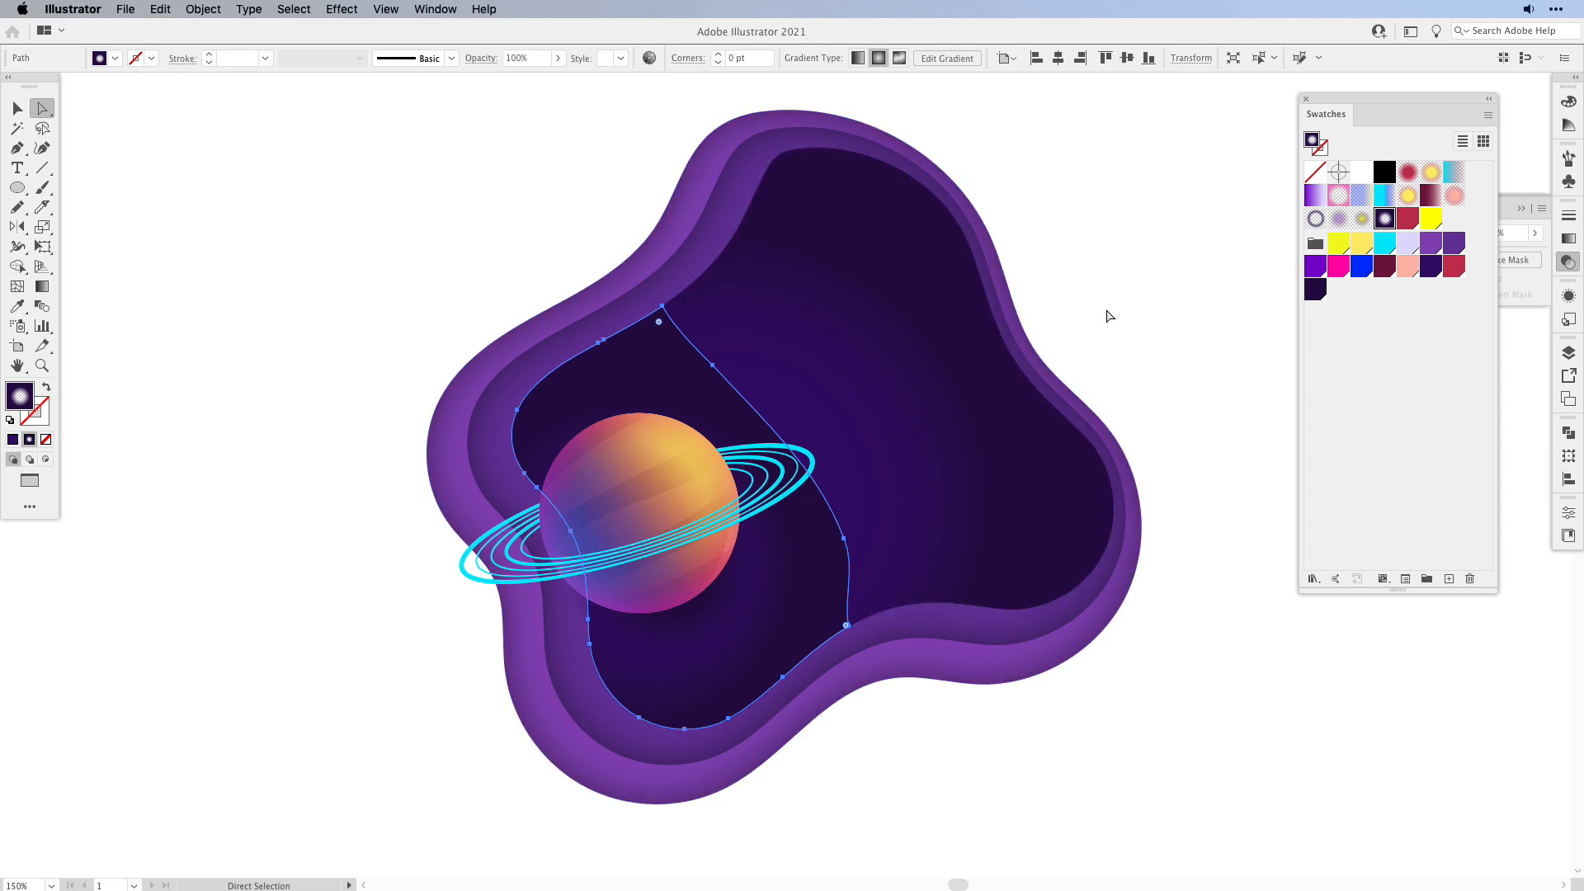
left_click(1340, 220)
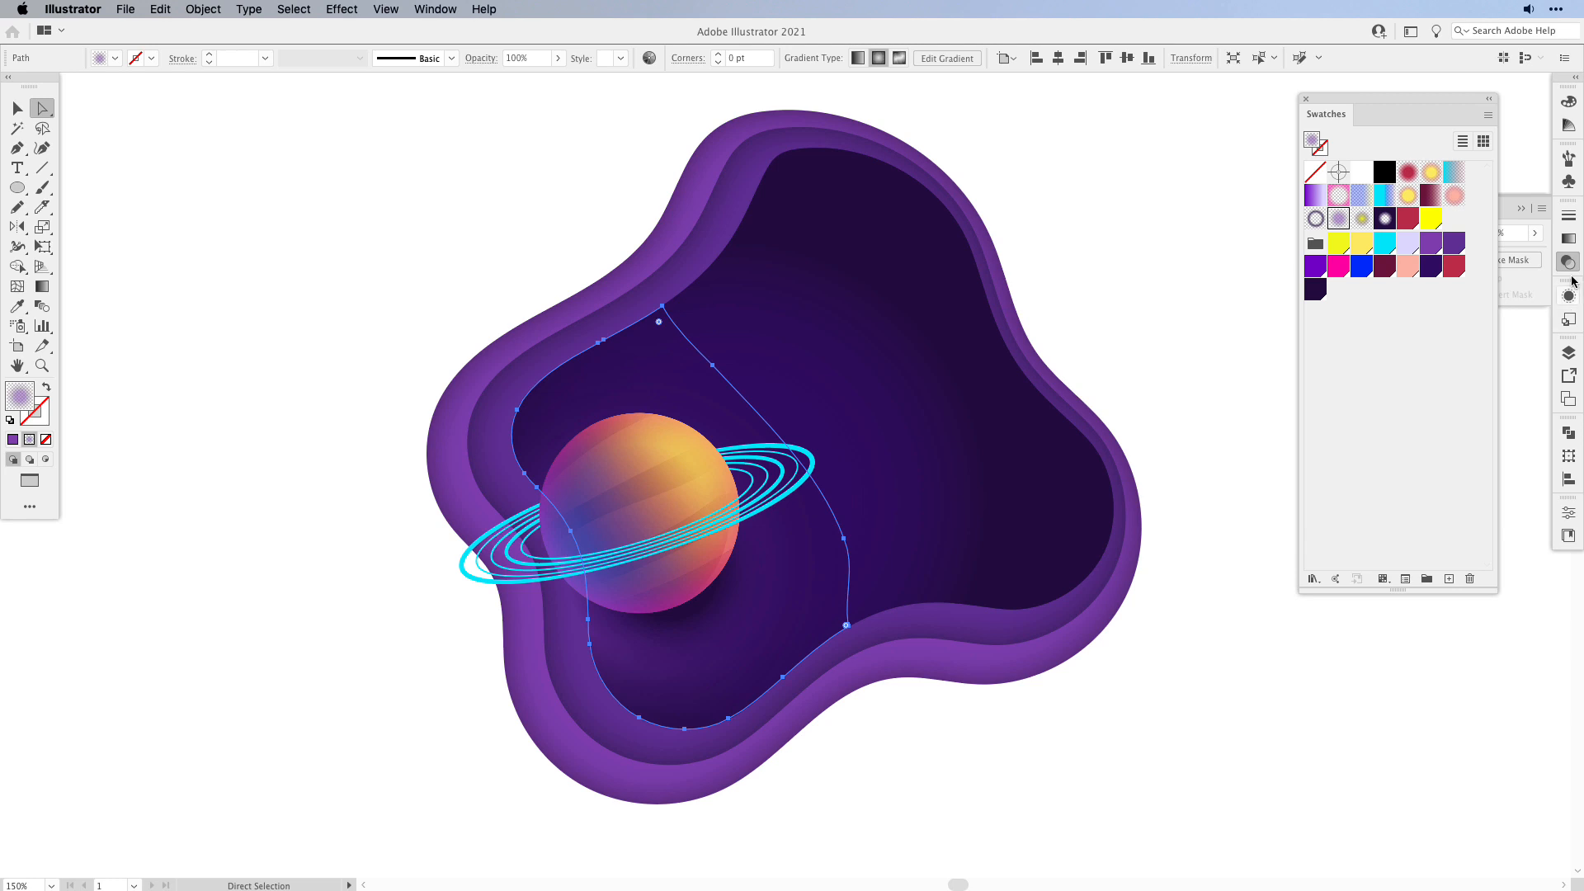
left_click(1570, 238)
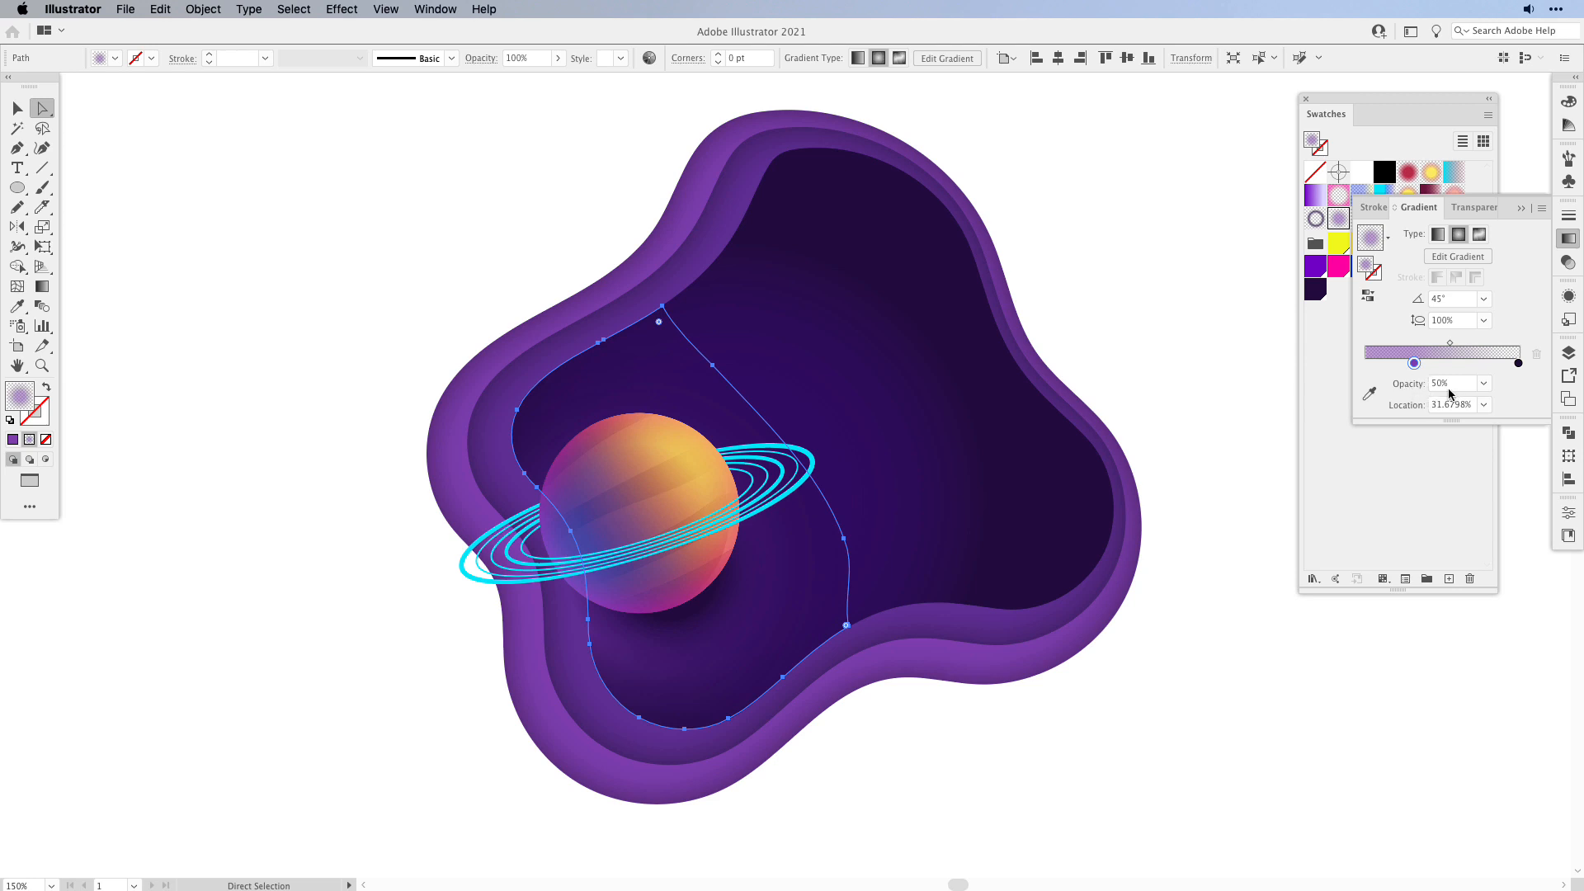
left_click(1519, 364)
- Reposition the cut piece's radial gradient so it radiates from the planet's underside toward the blob's lower-left edge
key("g")
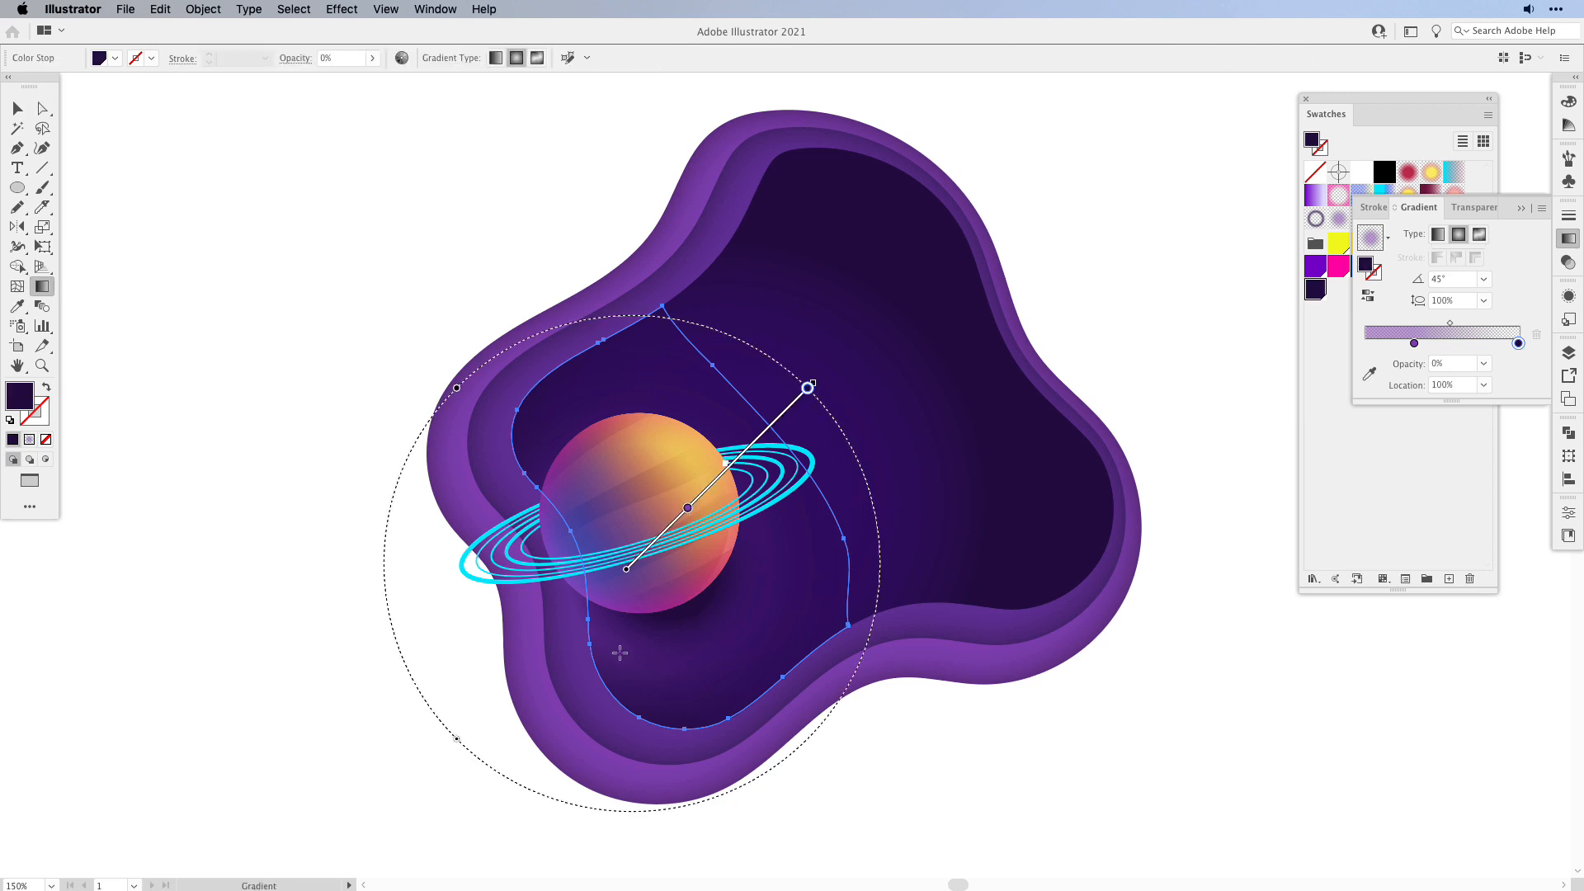
left_click_drag(702, 509, 562, 660)
left_click_drag(674, 538, 610, 626)
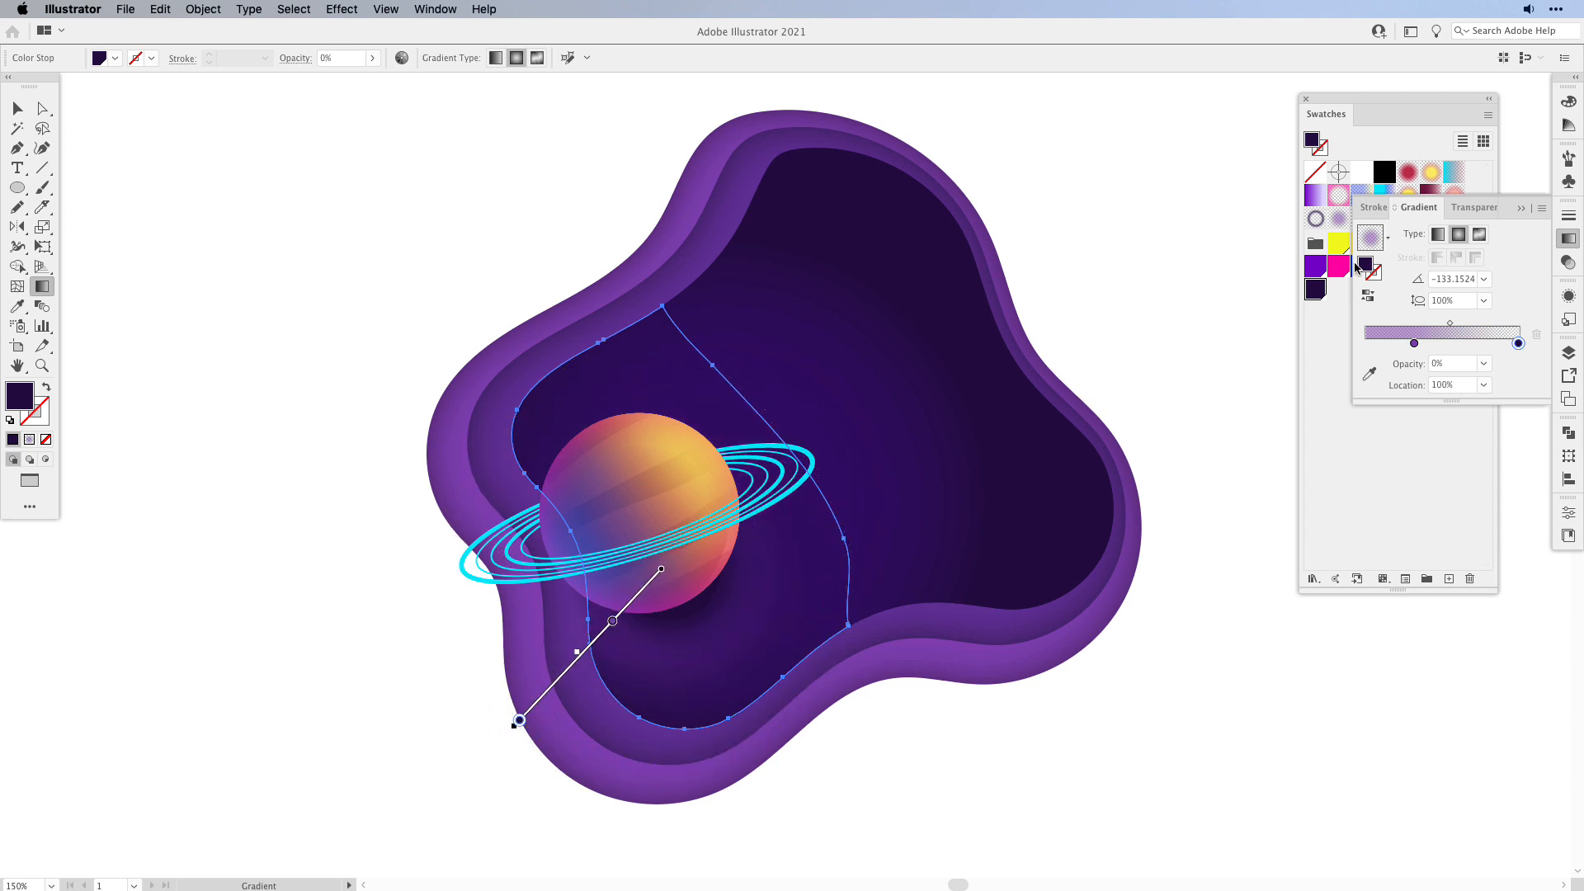
- Set the blending mode of the cut piece behind the planet to Color Dodge
left_click(1568, 263)
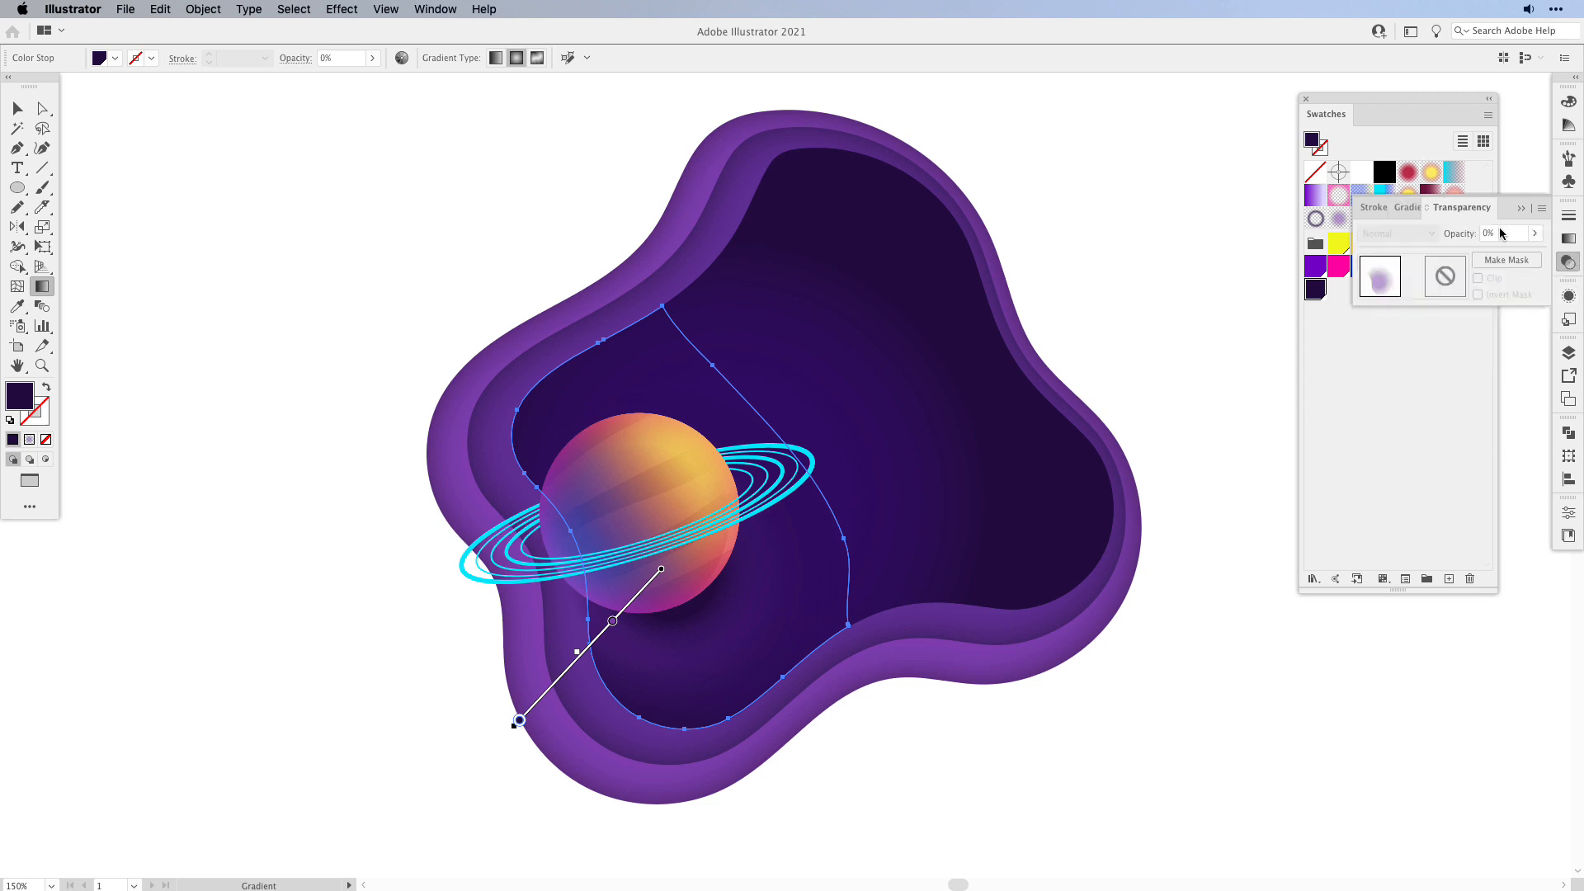
key("v")
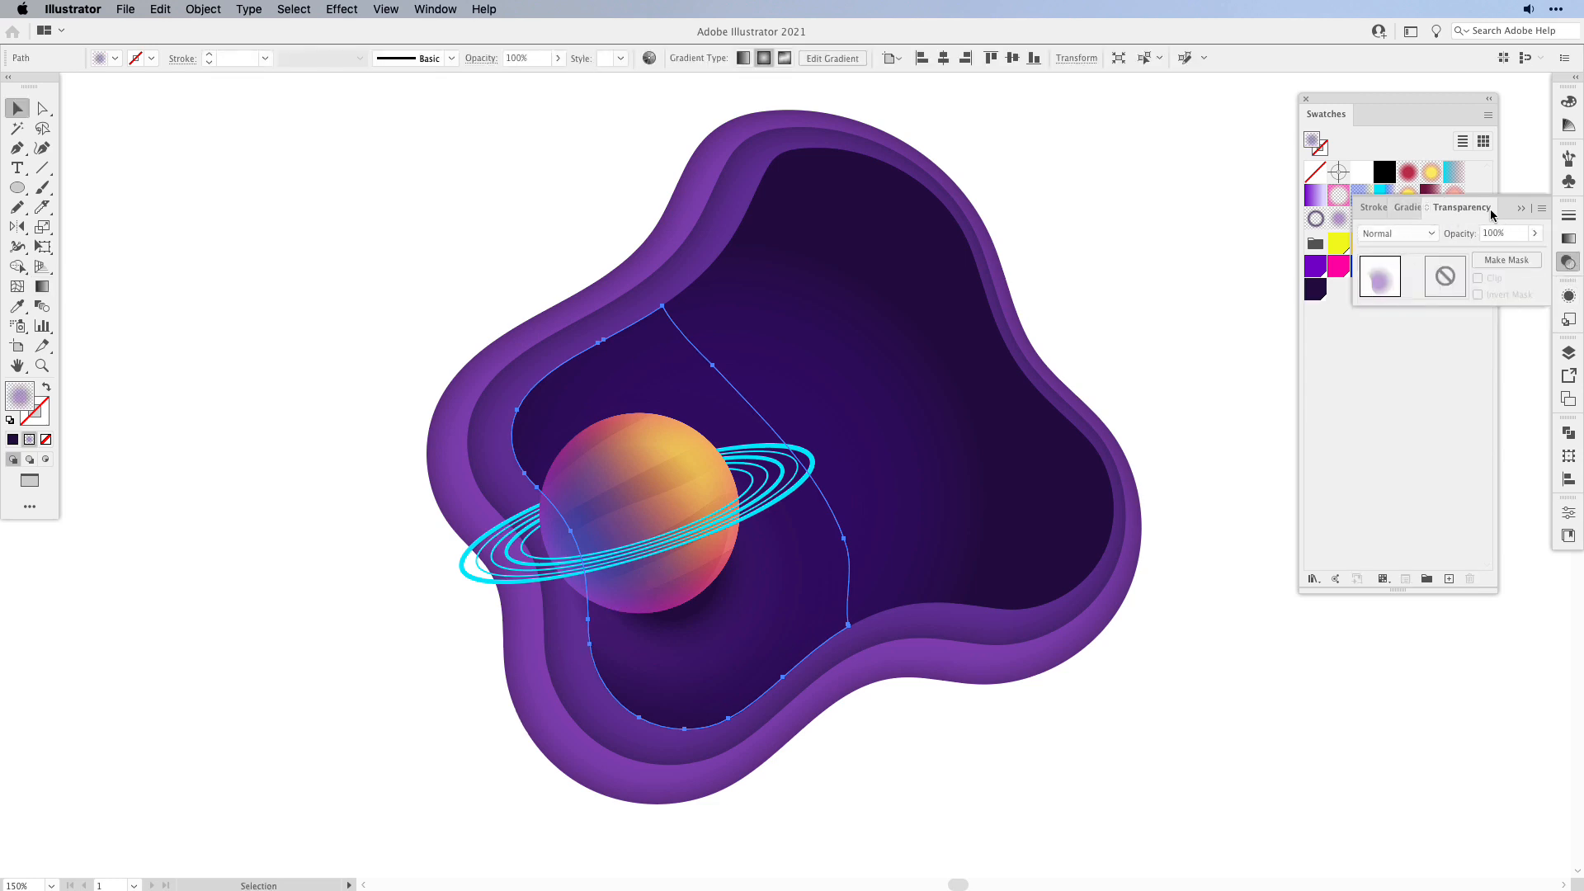
left_click(1399, 235)
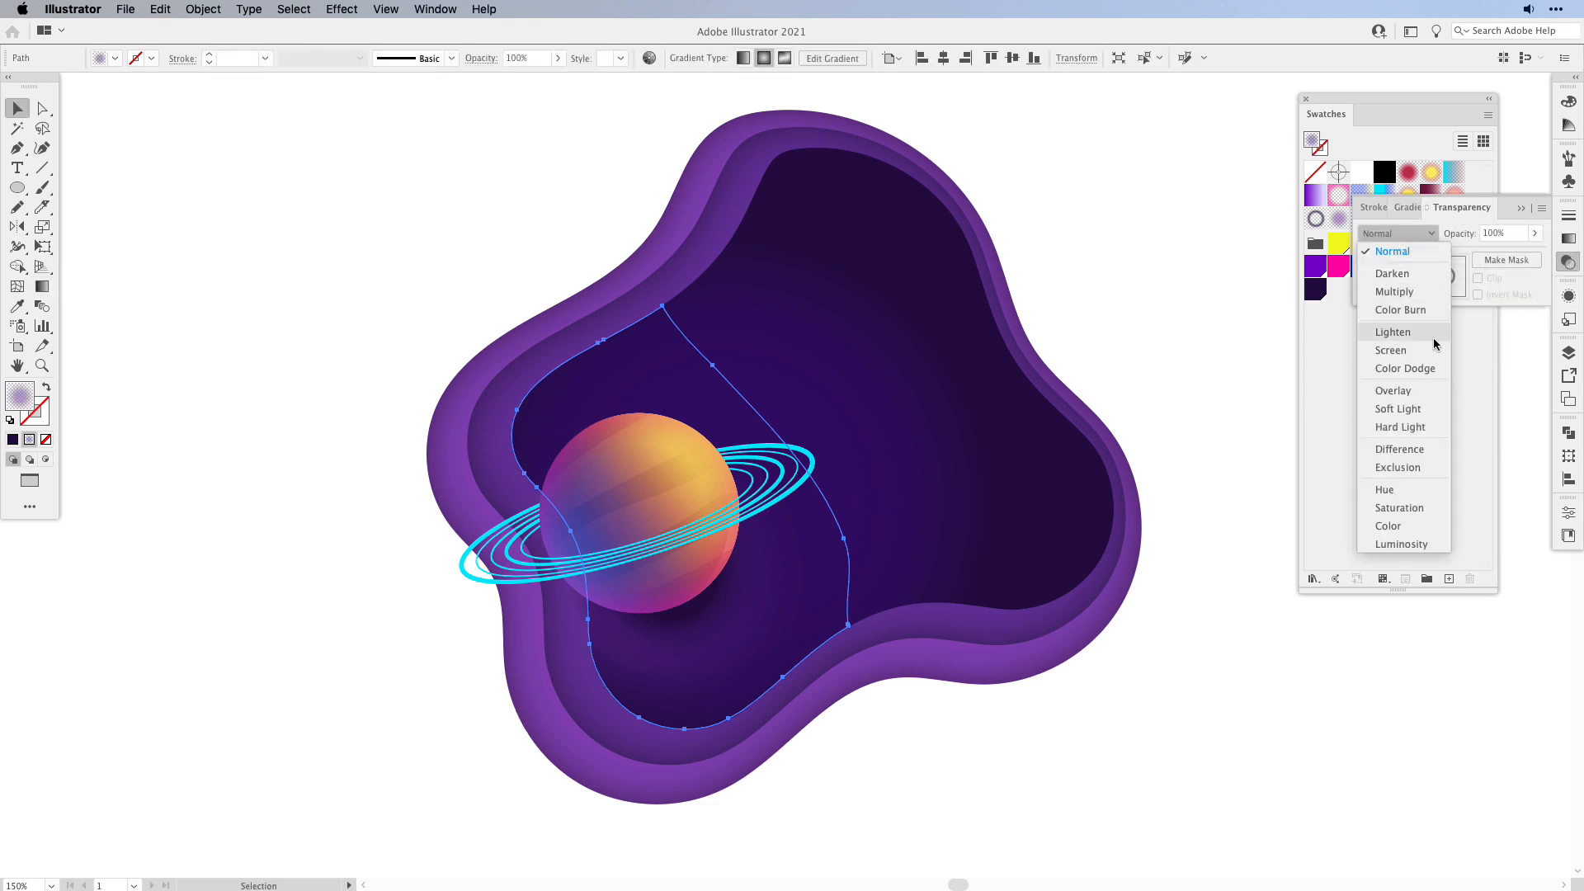
left_click(1405, 368)
left_click(1293, 771)
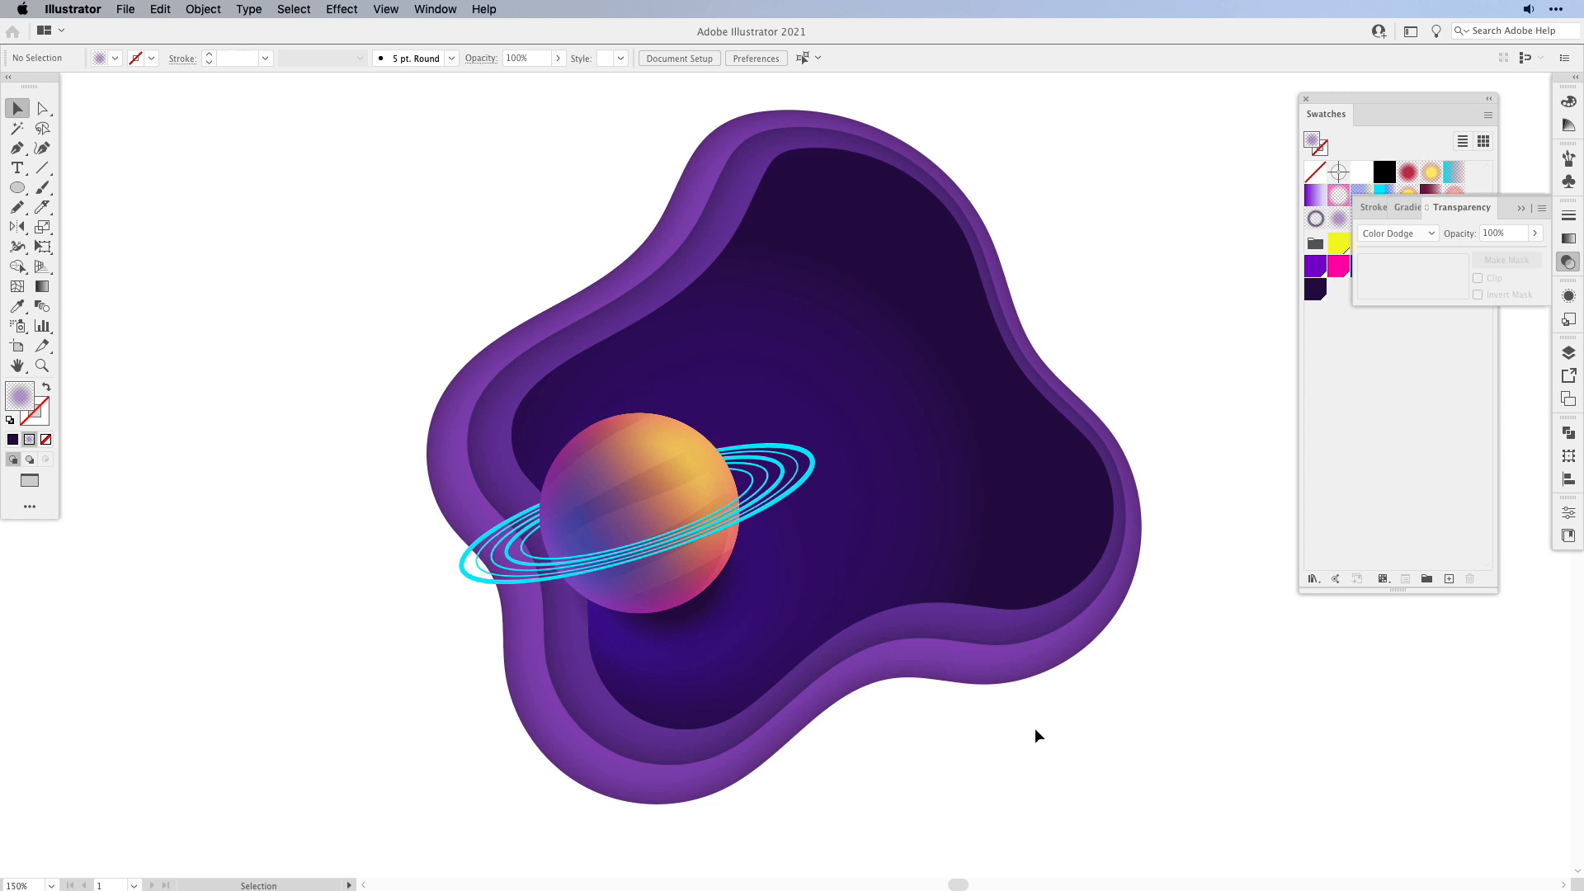
- Nudge the glow gradient slightly up toward the planet's center and enlarge its radius, leaving the piece deselected
left_click(735, 639)
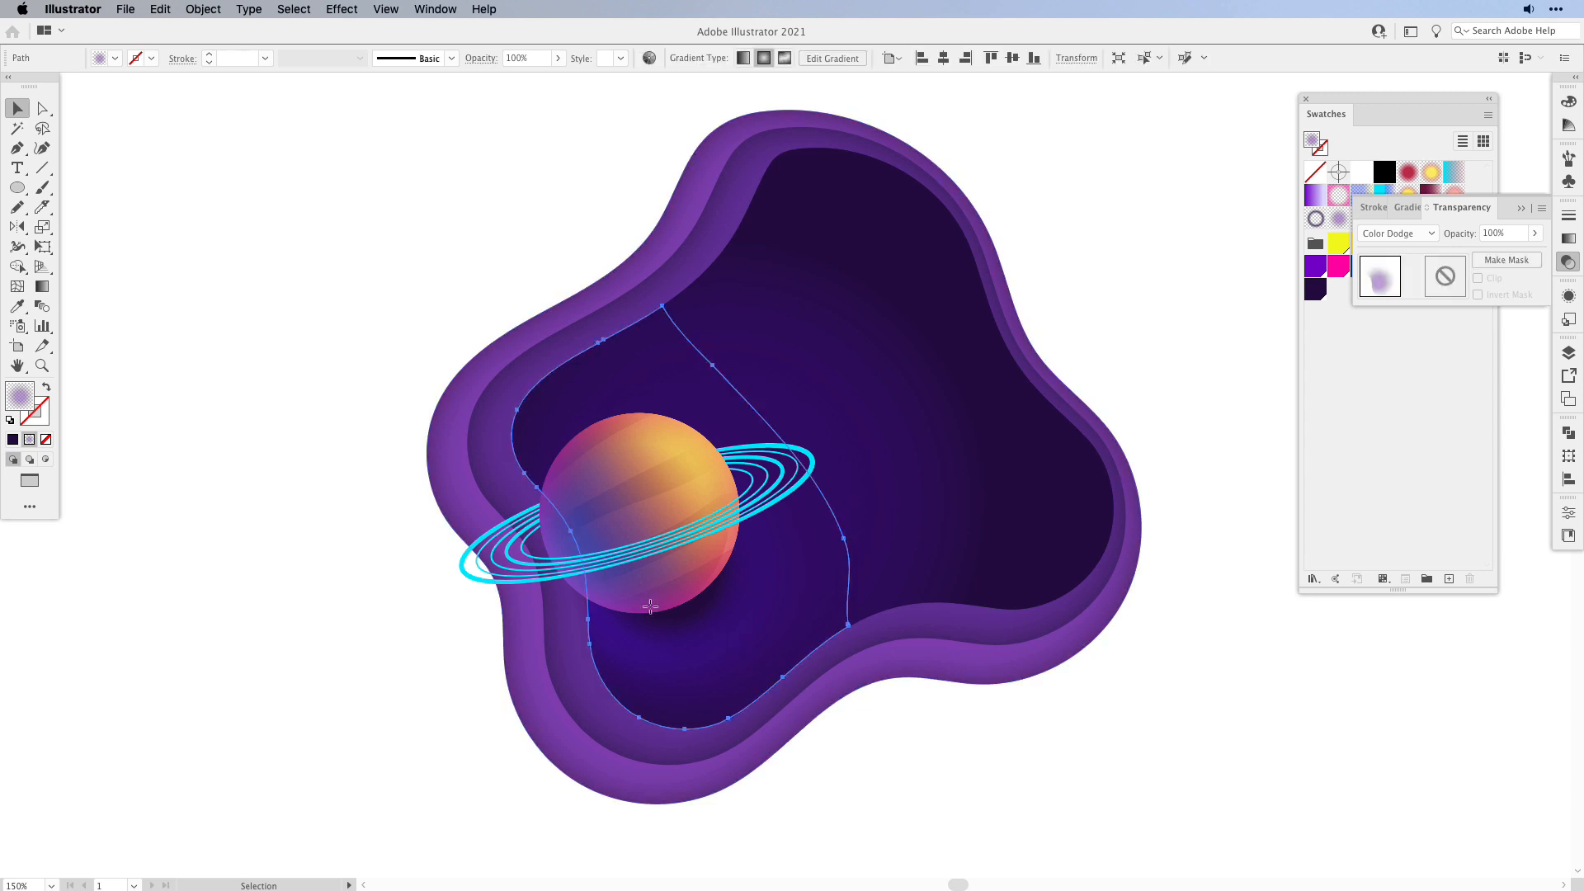
key("g")
mouse_move(568, 675)
left_mouse_down()
mouse_move(568, 647)
mouse_move(537, 685)
mouse_move(589, 651)
left_mouse_up()
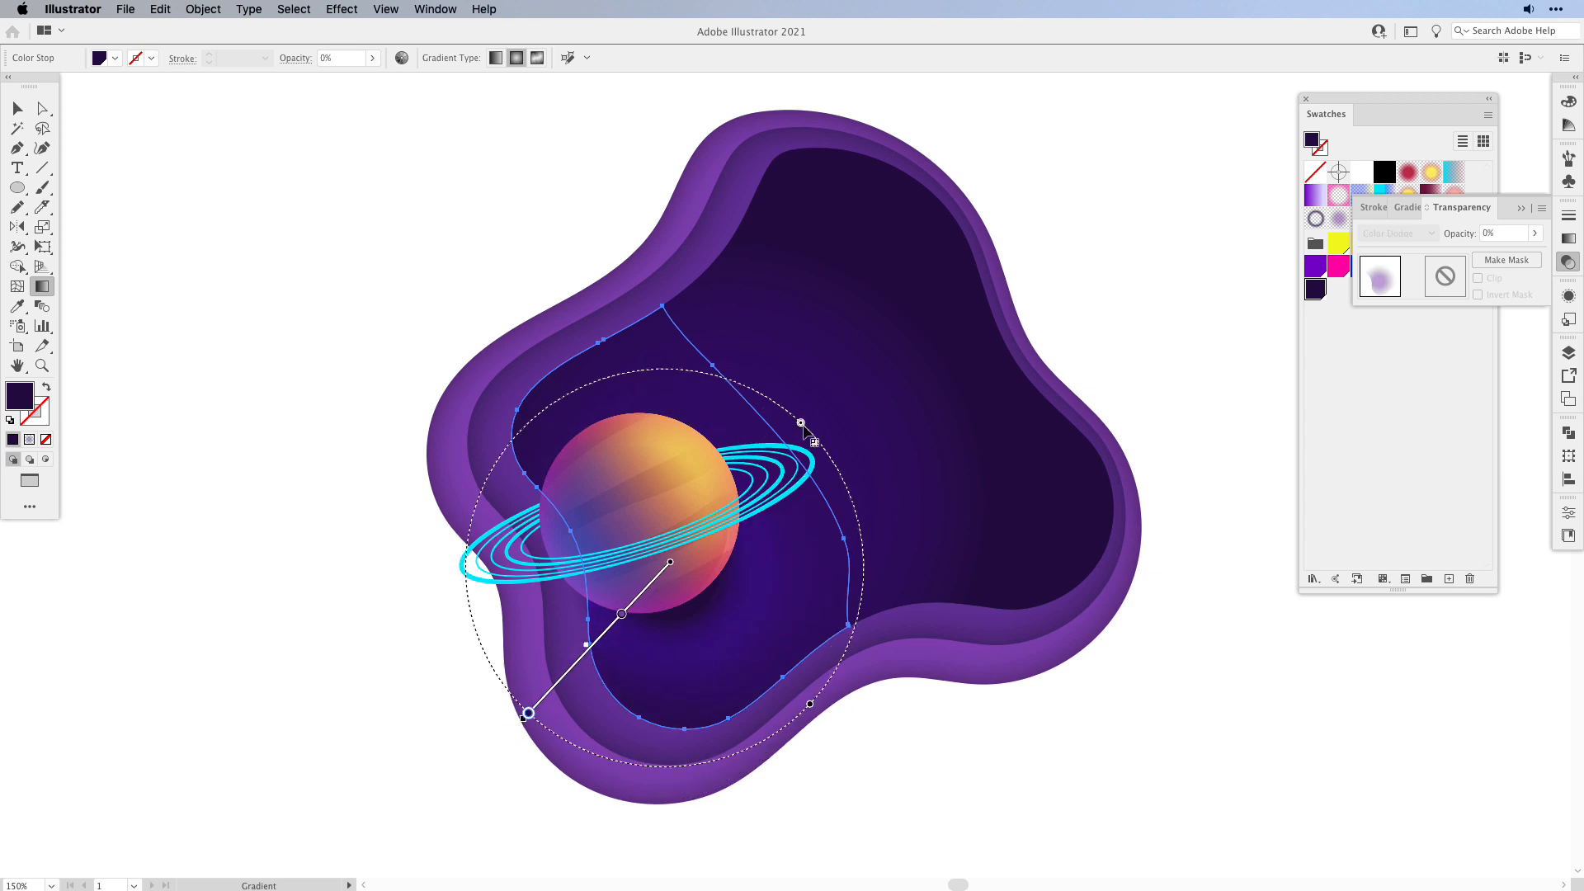
left_click_drag(800, 422, 809, 365)
key("v")
left_click(1203, 703)
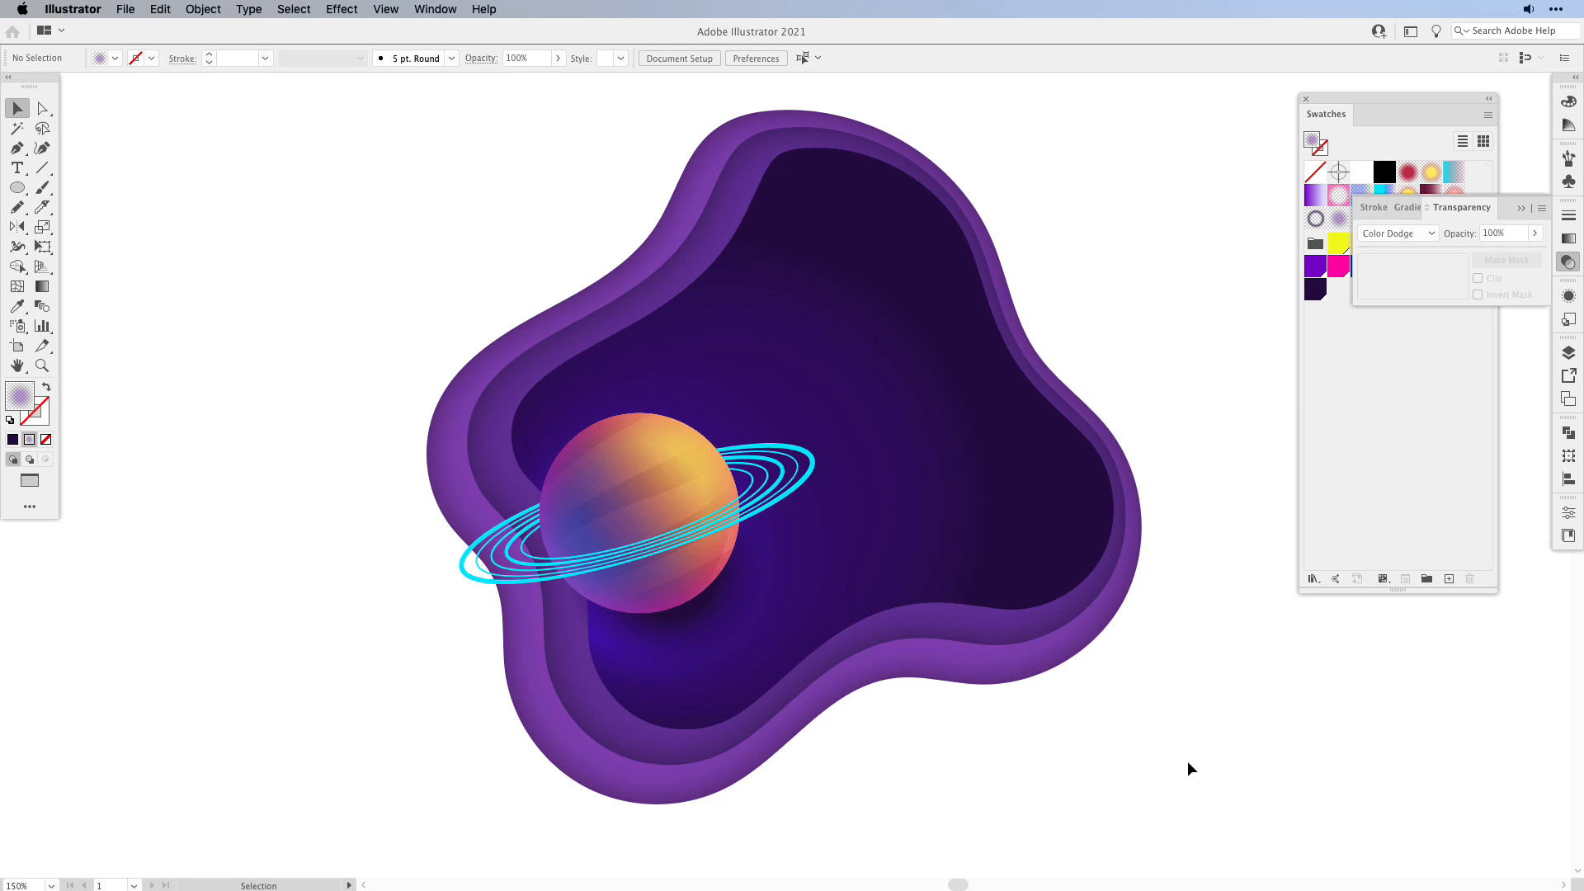
- Add a new layer named "sun spot" directly above the bg layer
left_click(1568, 353)
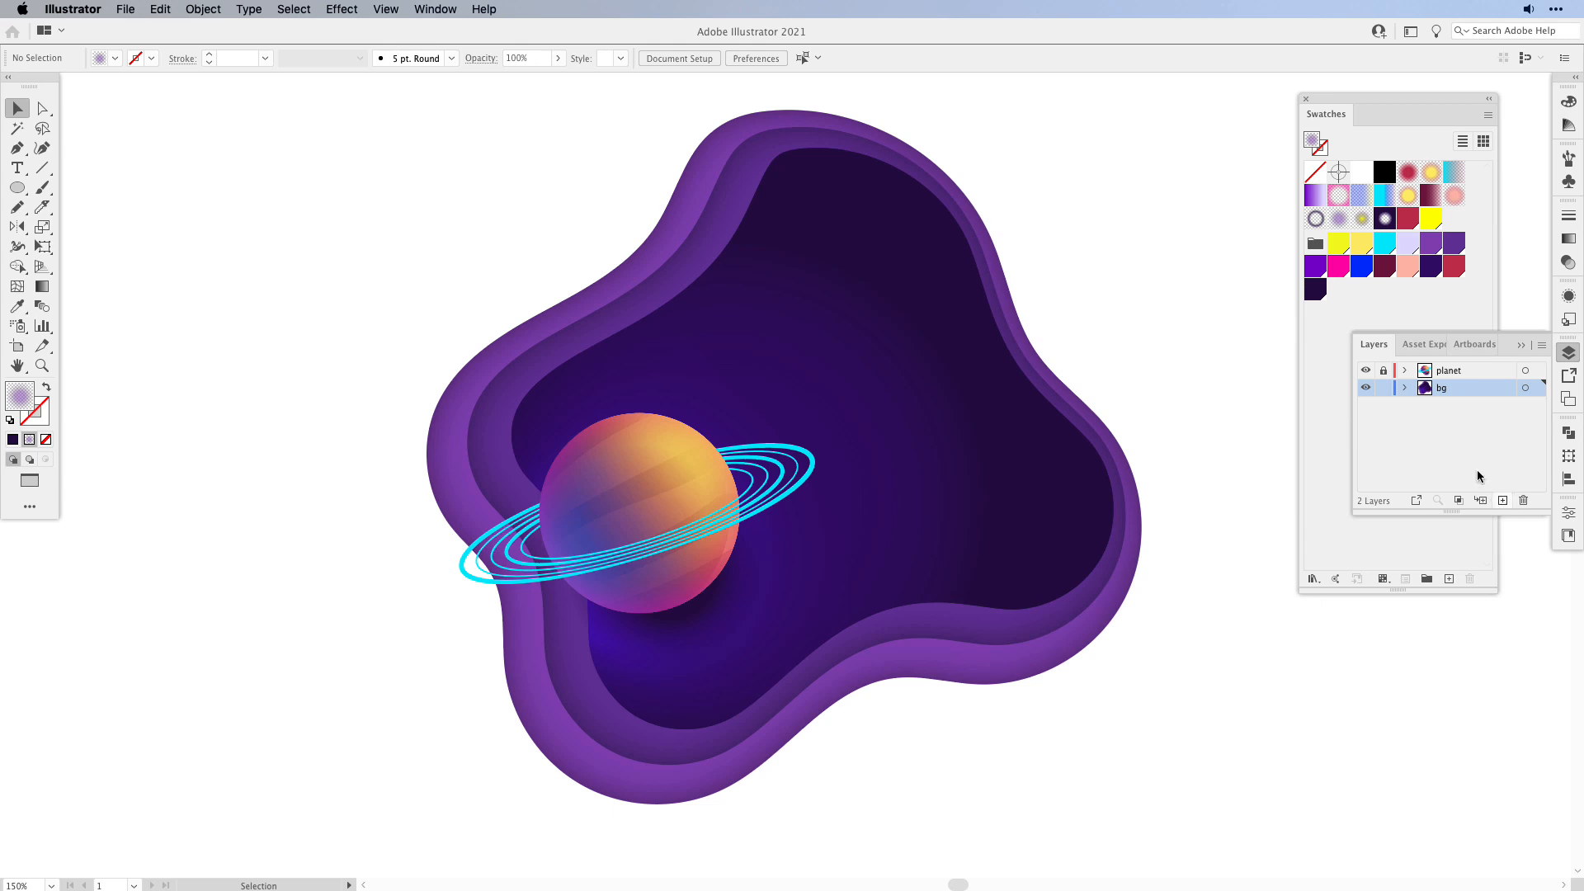
left_click(1503, 500)
double_click(1457, 393)
type("sun spot")
key("Return")
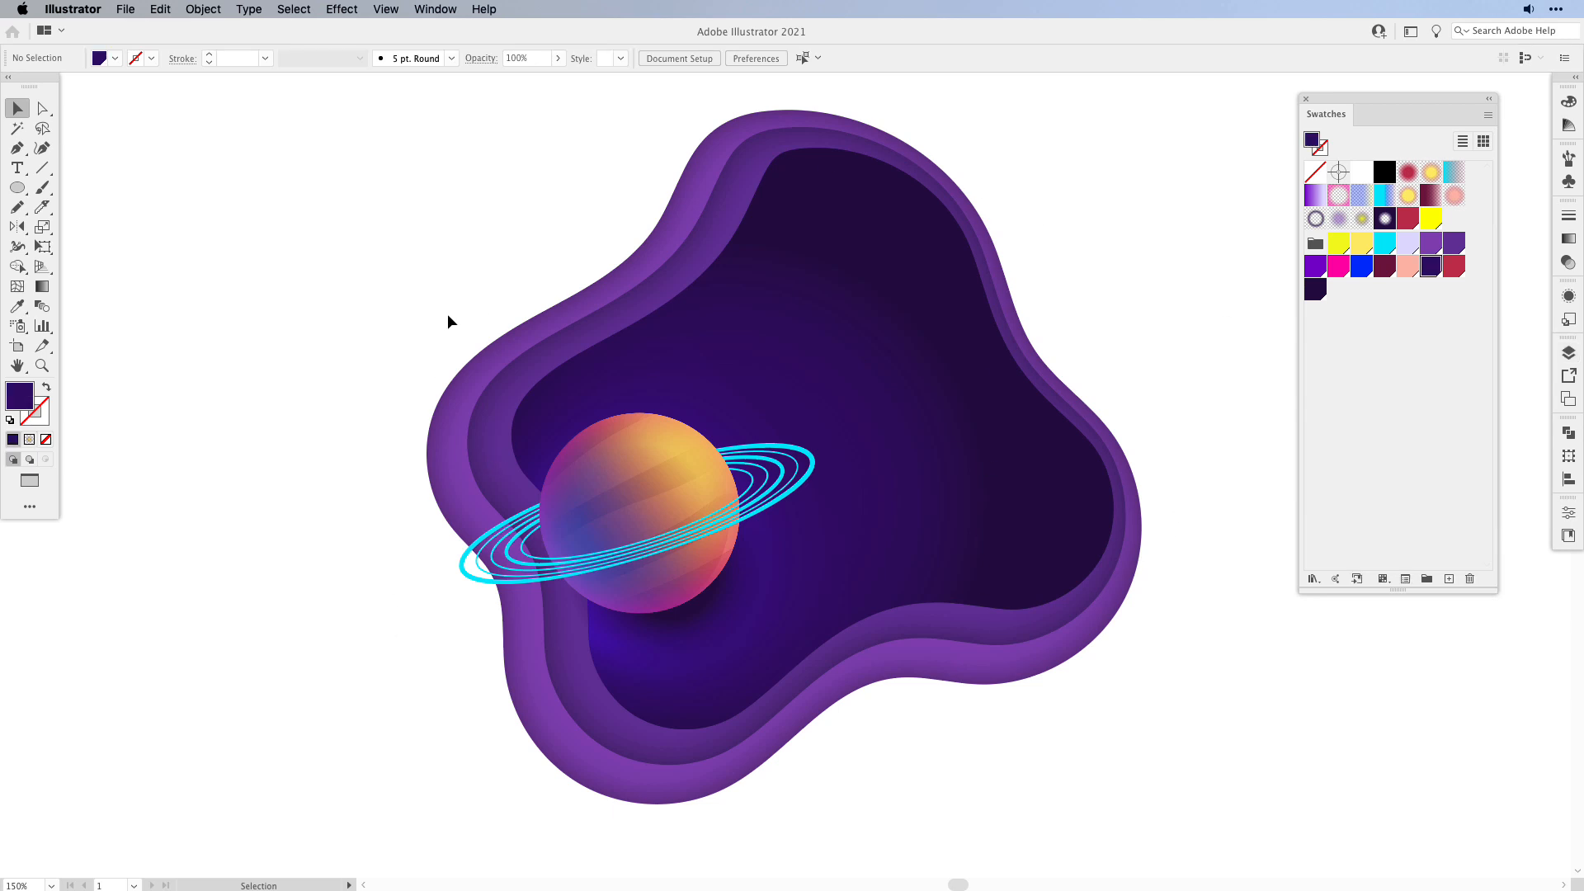
- Draw a rectangle about 554 by 438 pt over the artwork, fill it with the yellow-to-transparent radial gradient swatch and check its color stops
key("m")
left_click_drag(362, 150, 1141, 765)
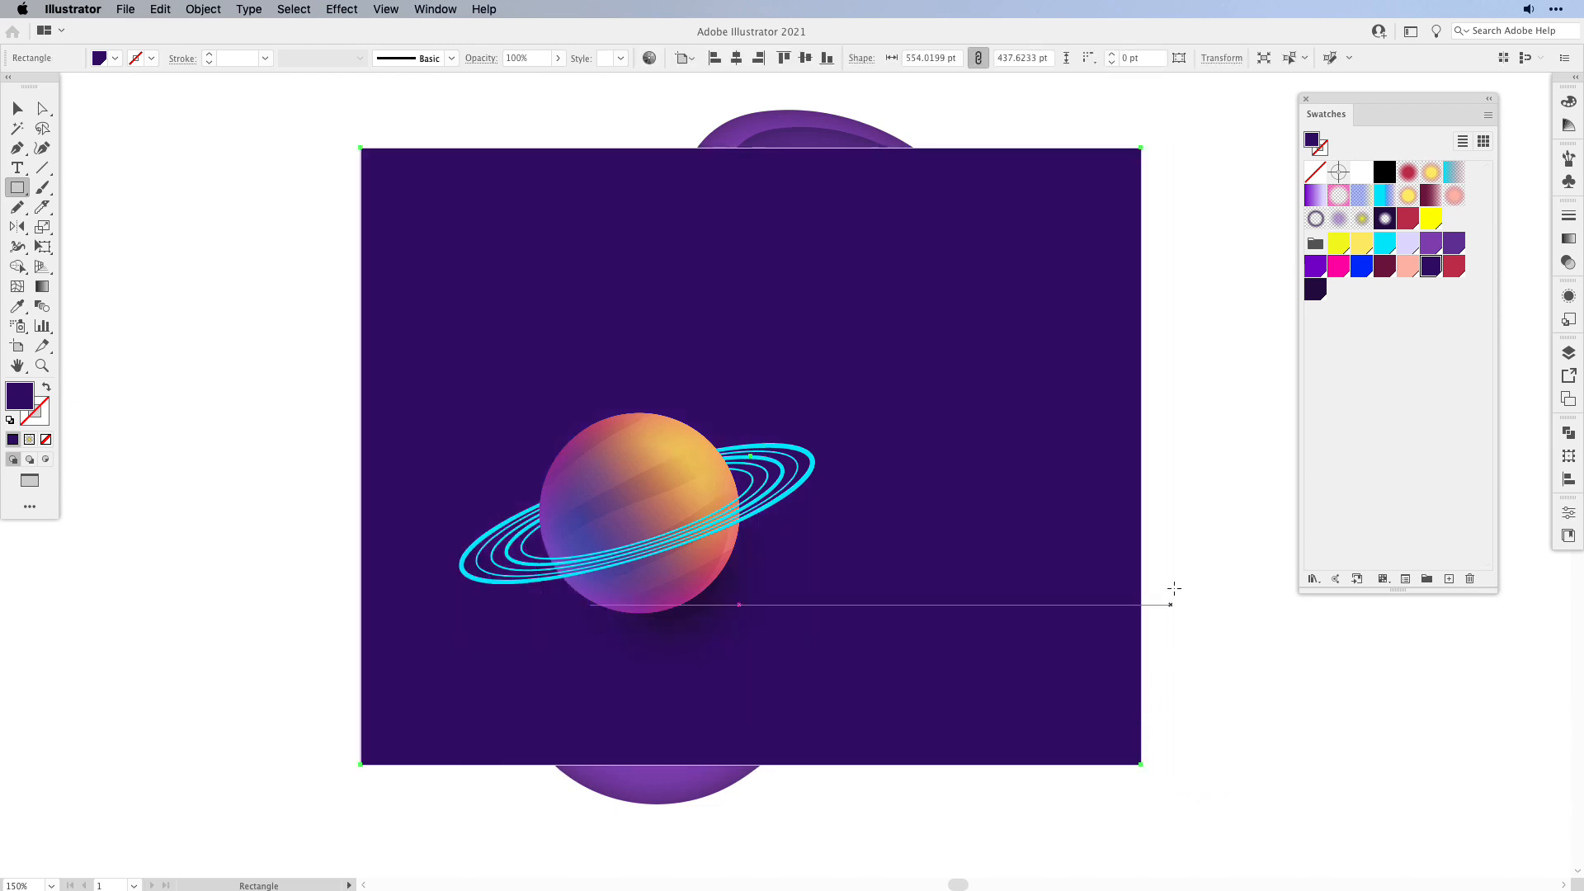
key("v")
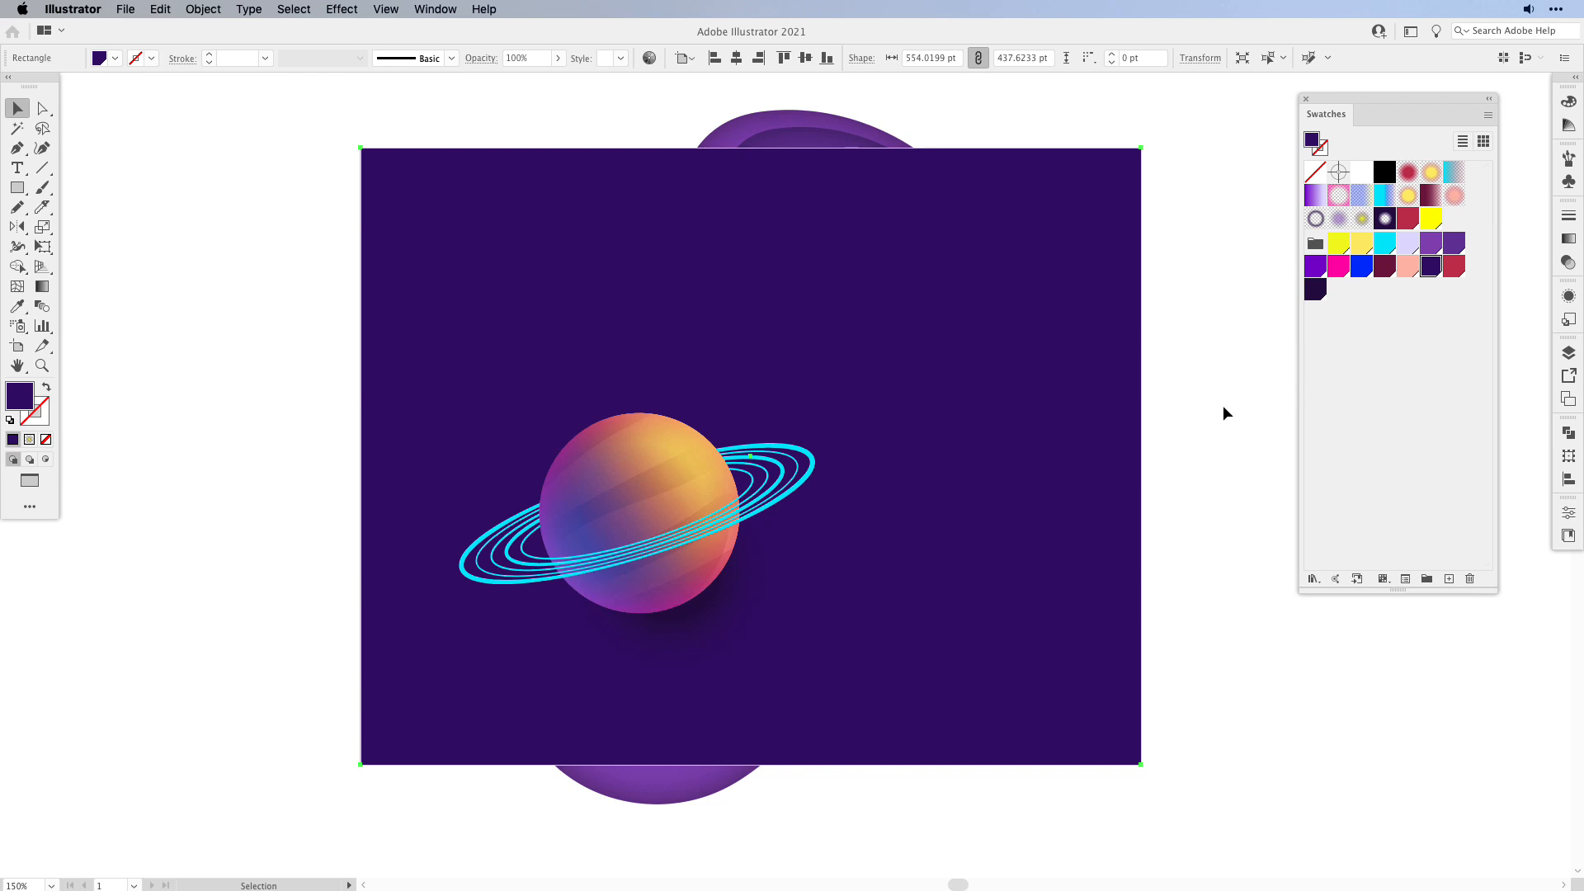
left_click(1362, 220)
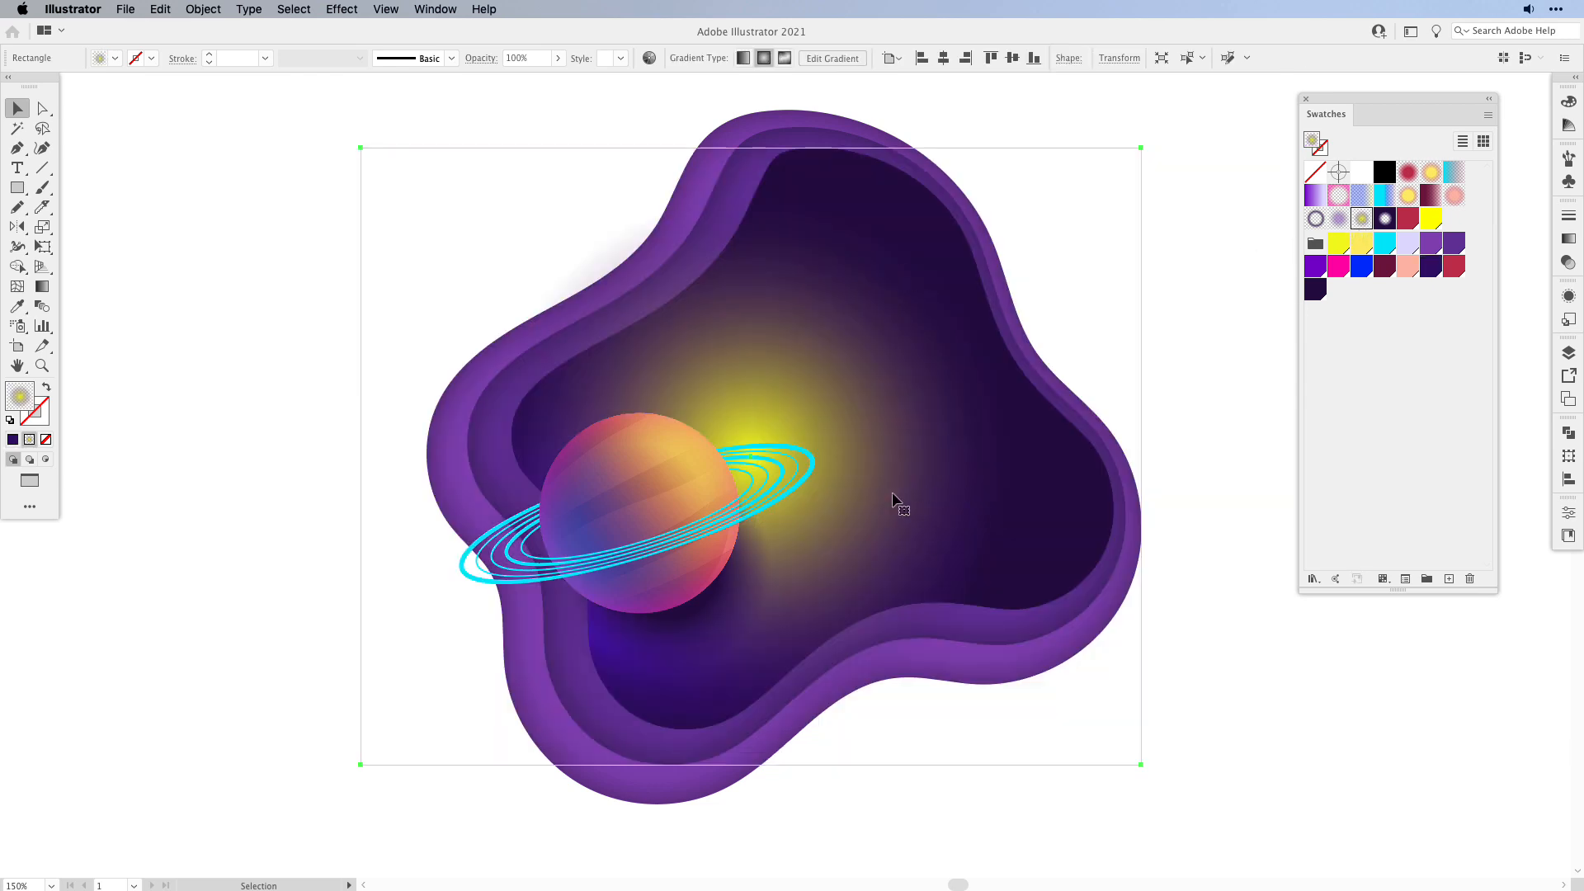
left_click(1569, 239)
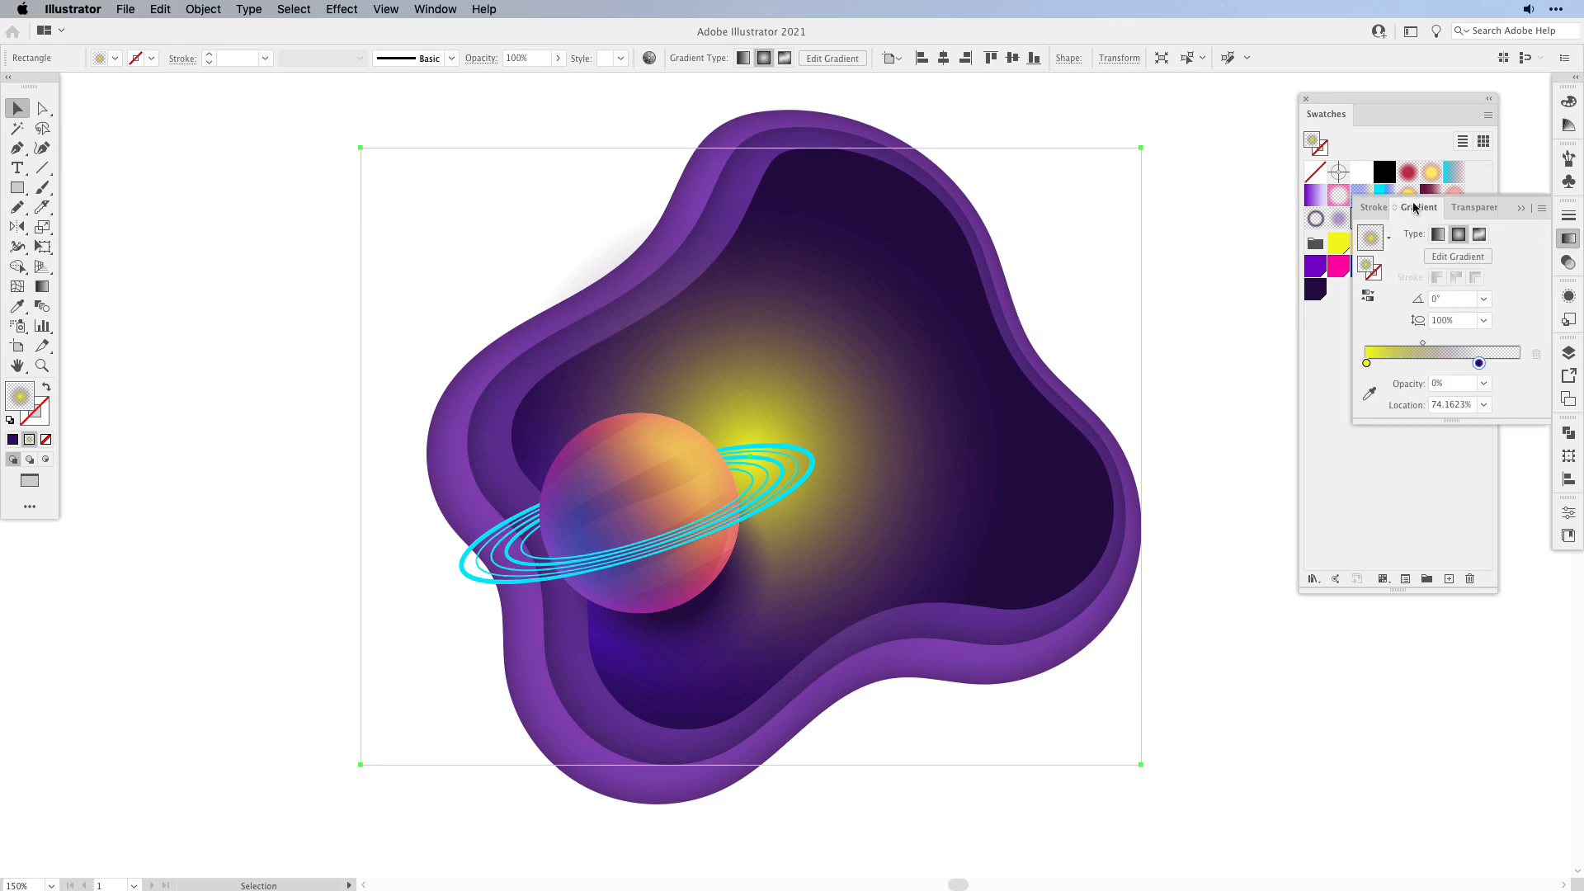
left_click(1366, 361)
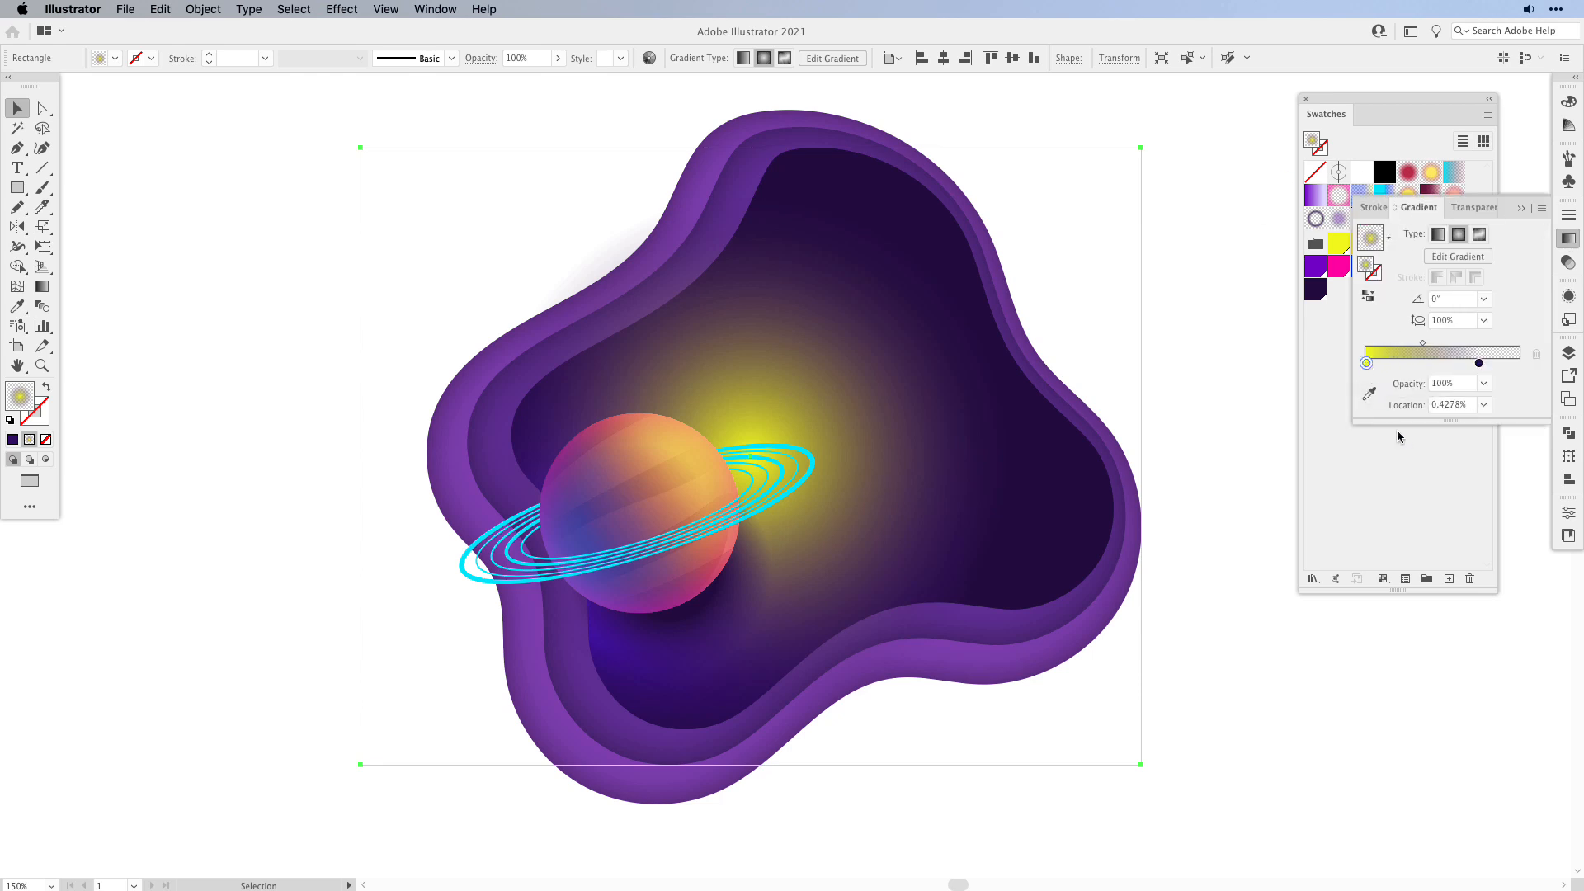
left_click(1479, 364)
- Shrink the rectangle's radial gradient to a small yellow glow beside the planet's right edge, just below the rings
key("g")
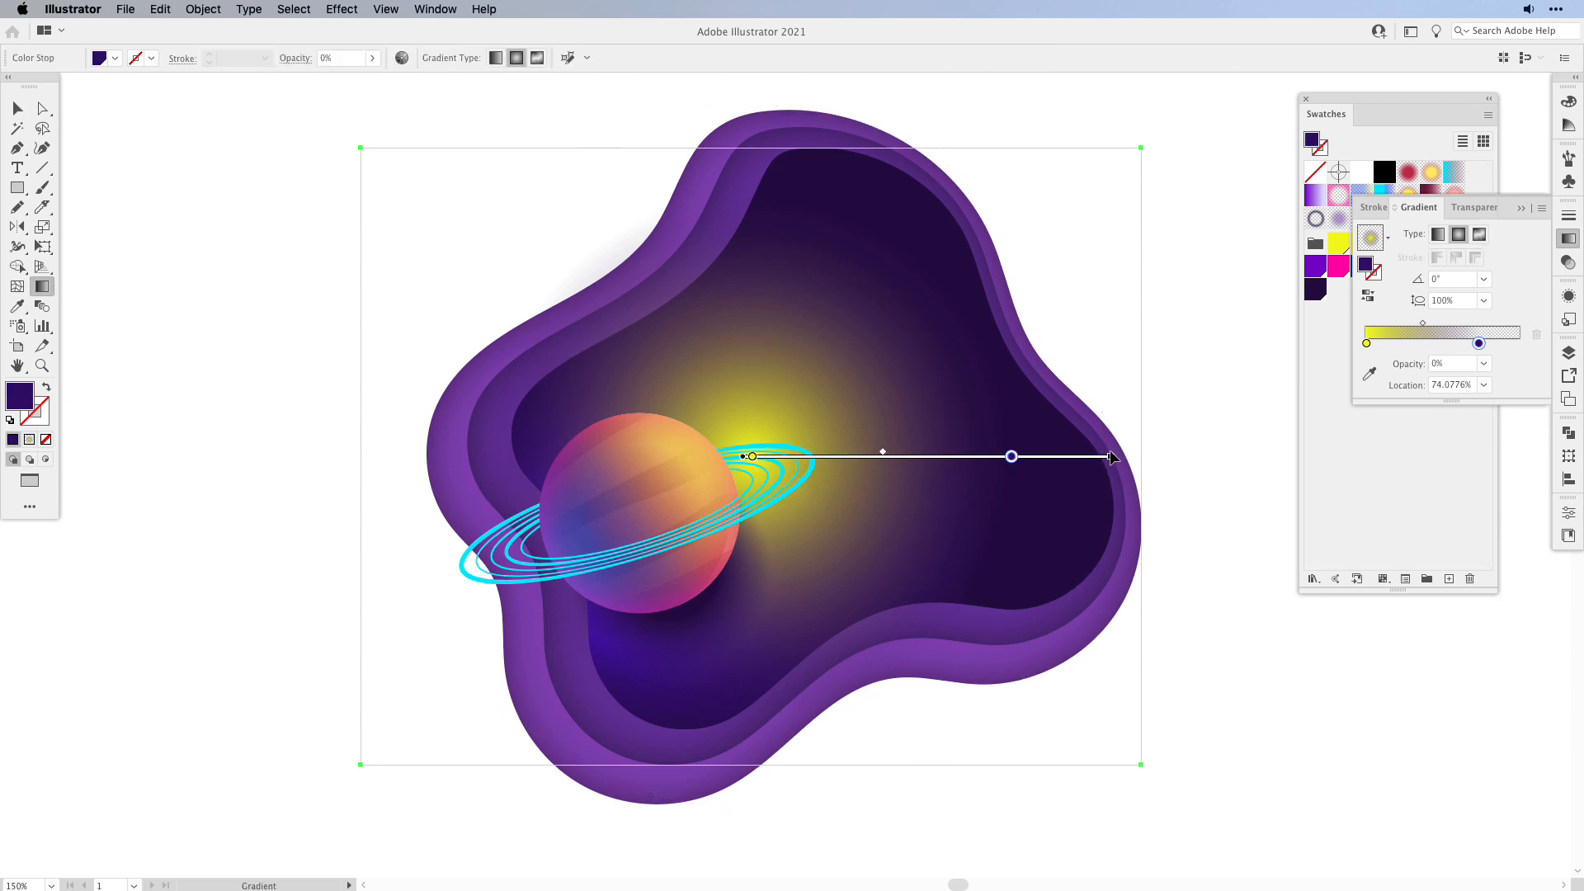
left_click_drag(1112, 459, 816, 517)
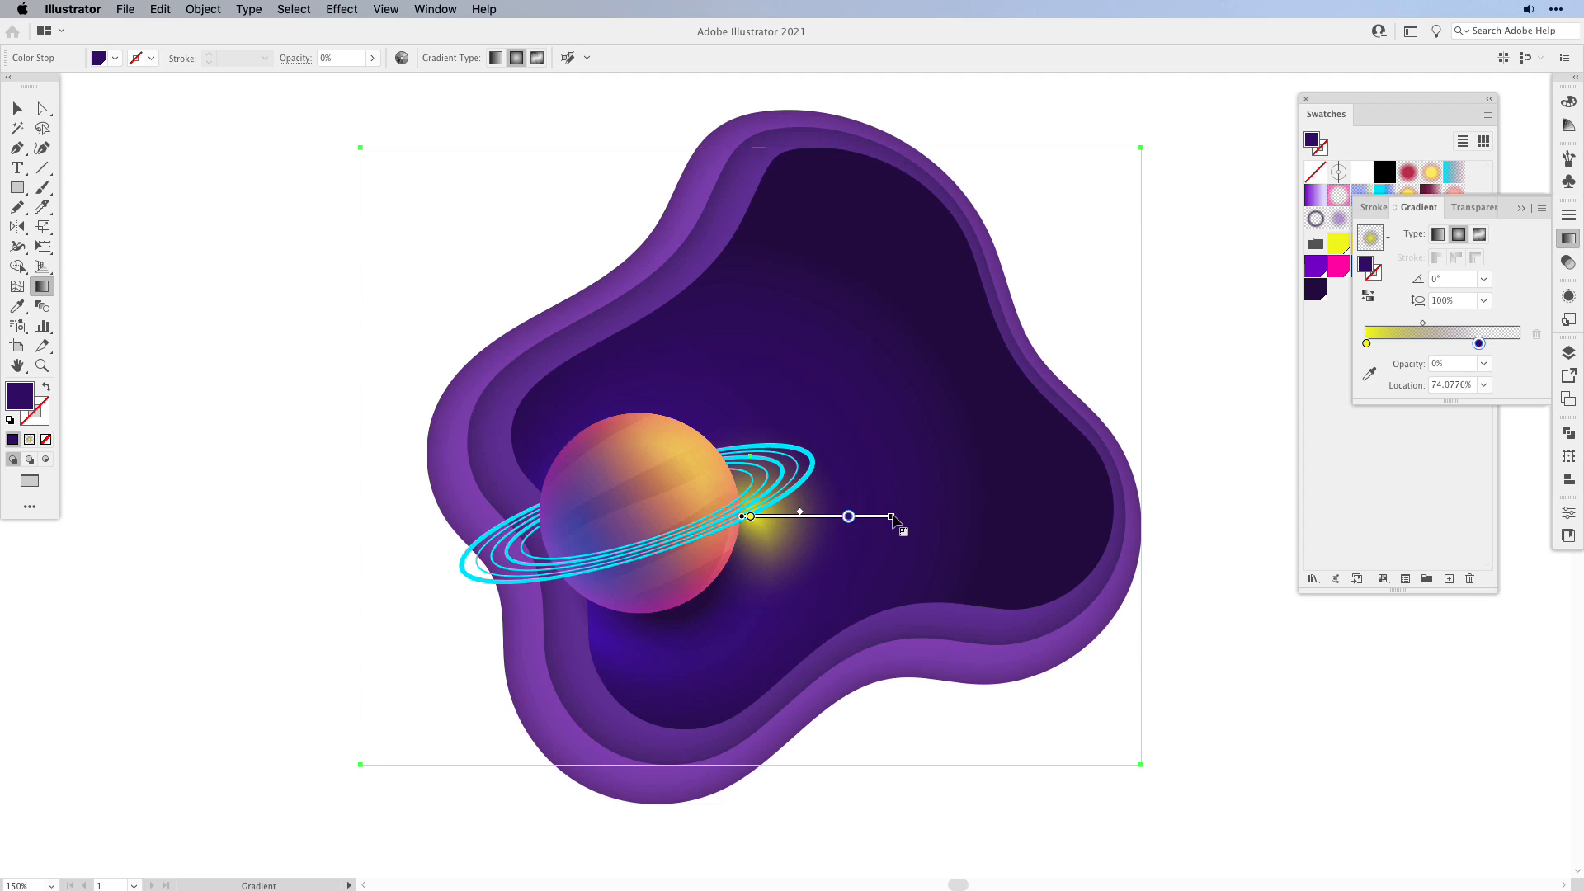
mouse_move(750, 516)
left_mouse_down()
mouse_move(767, 536)
mouse_move(814, 533)
left_mouse_up()
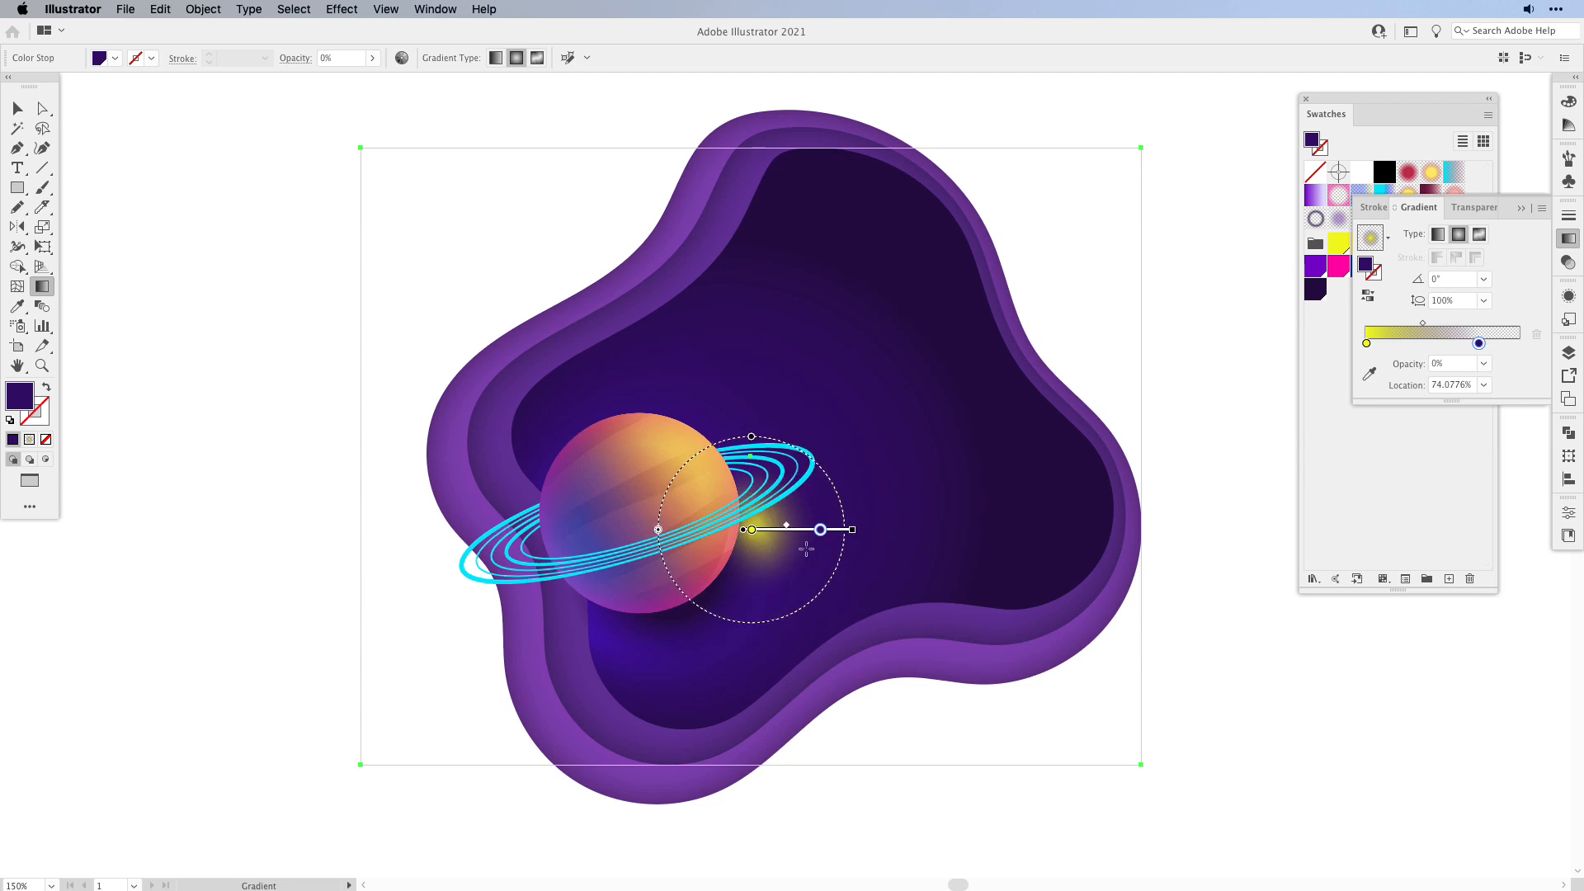
key("v")
left_click(1096, 274)
left_click(1086, 247)
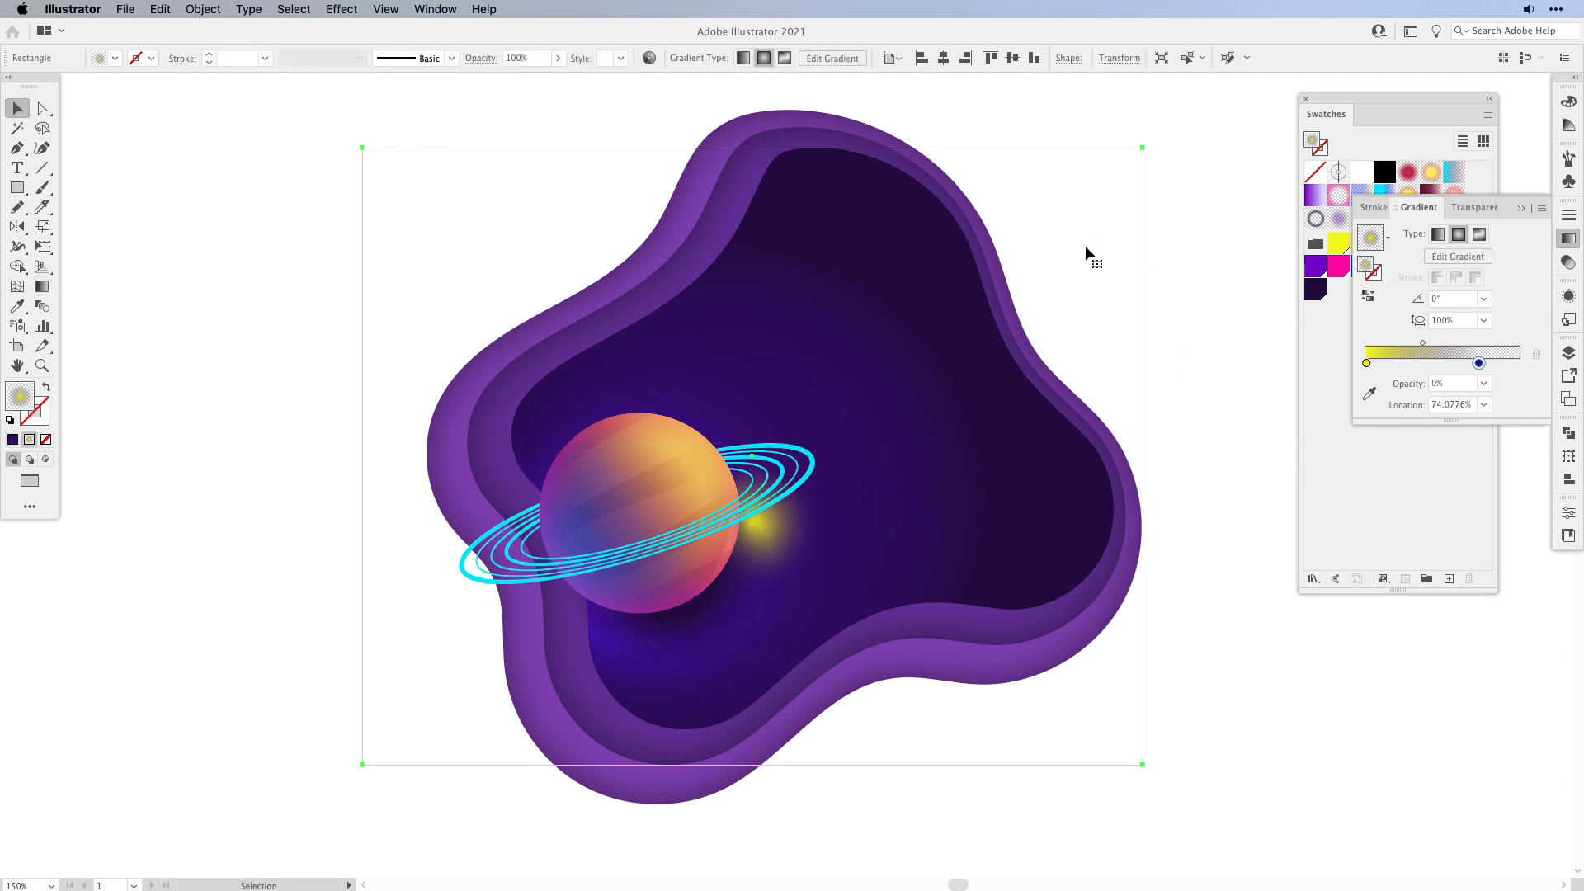
- Set the blending mode of the yellow glow rectangle to Color Dodge
left_click(1467, 212)
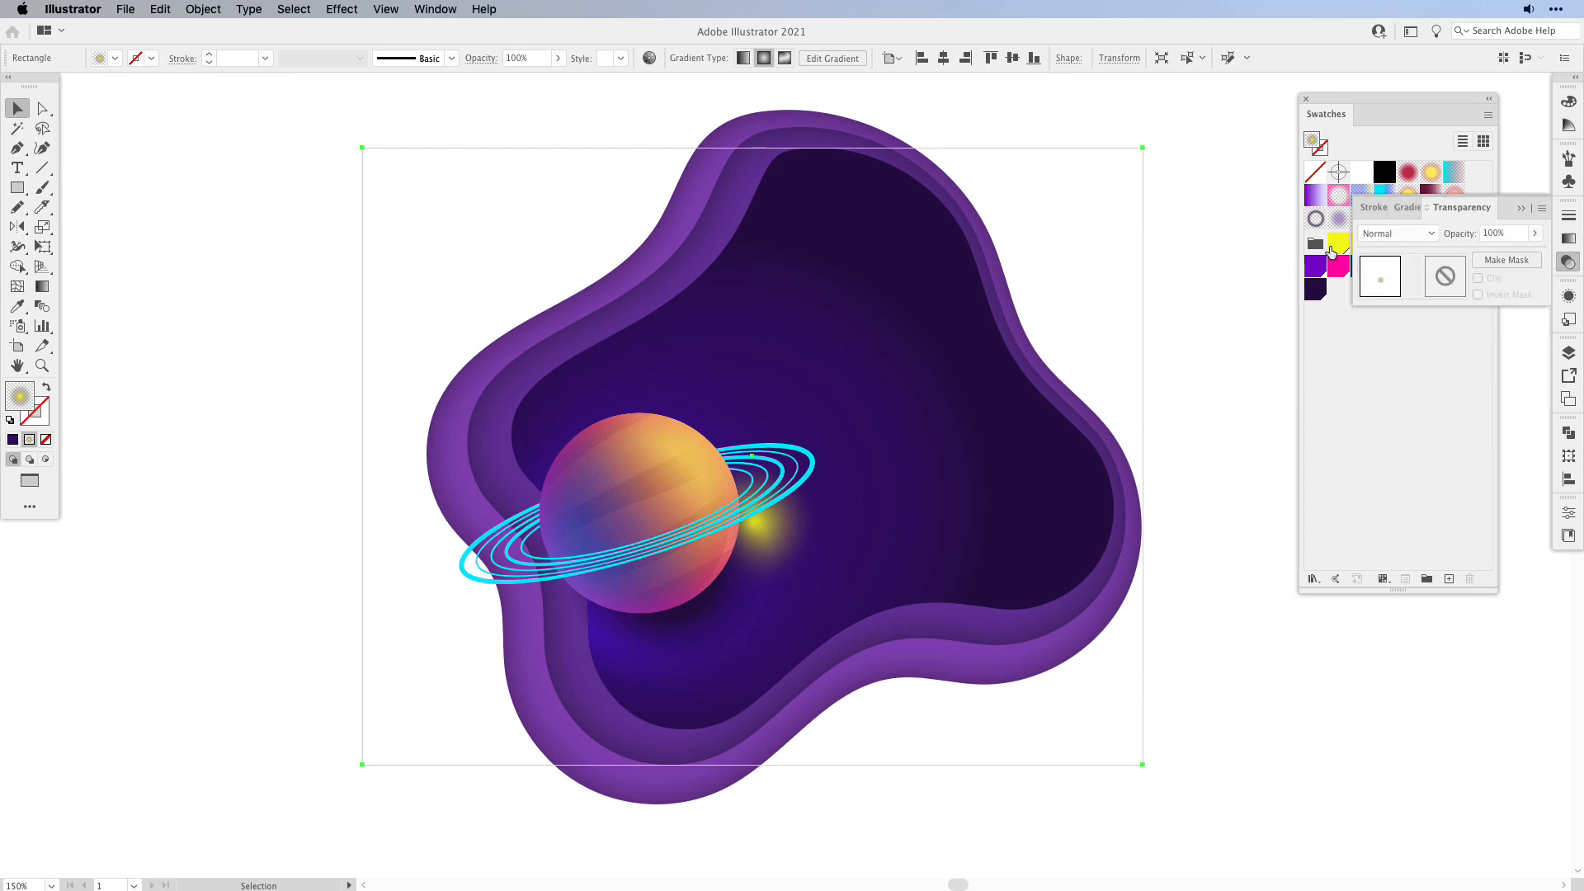
left_click(1412, 235)
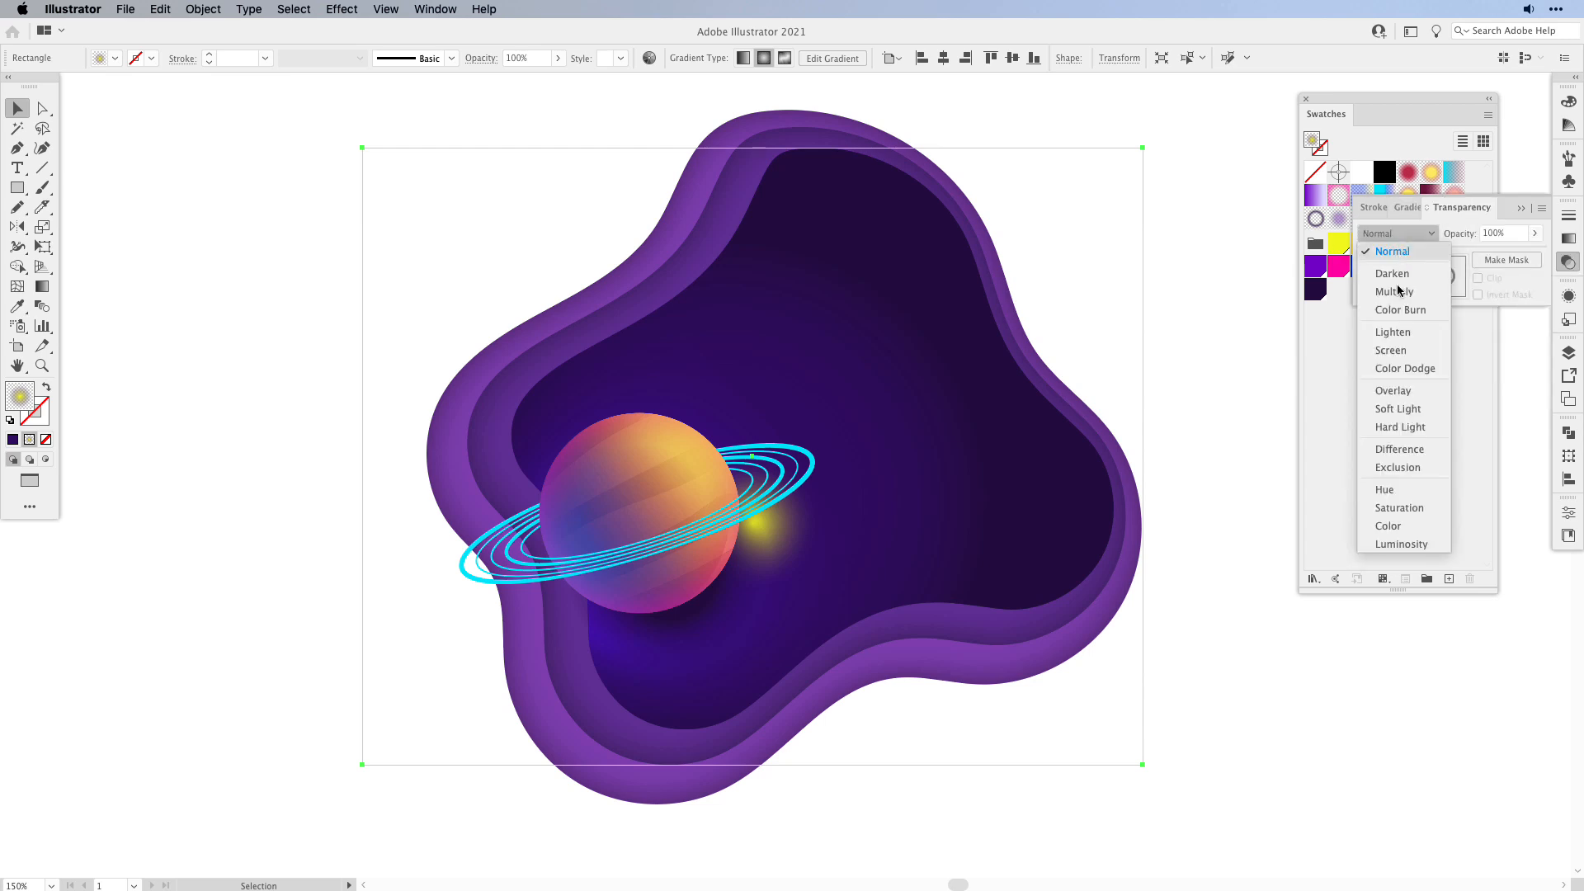
left_click(1411, 370)
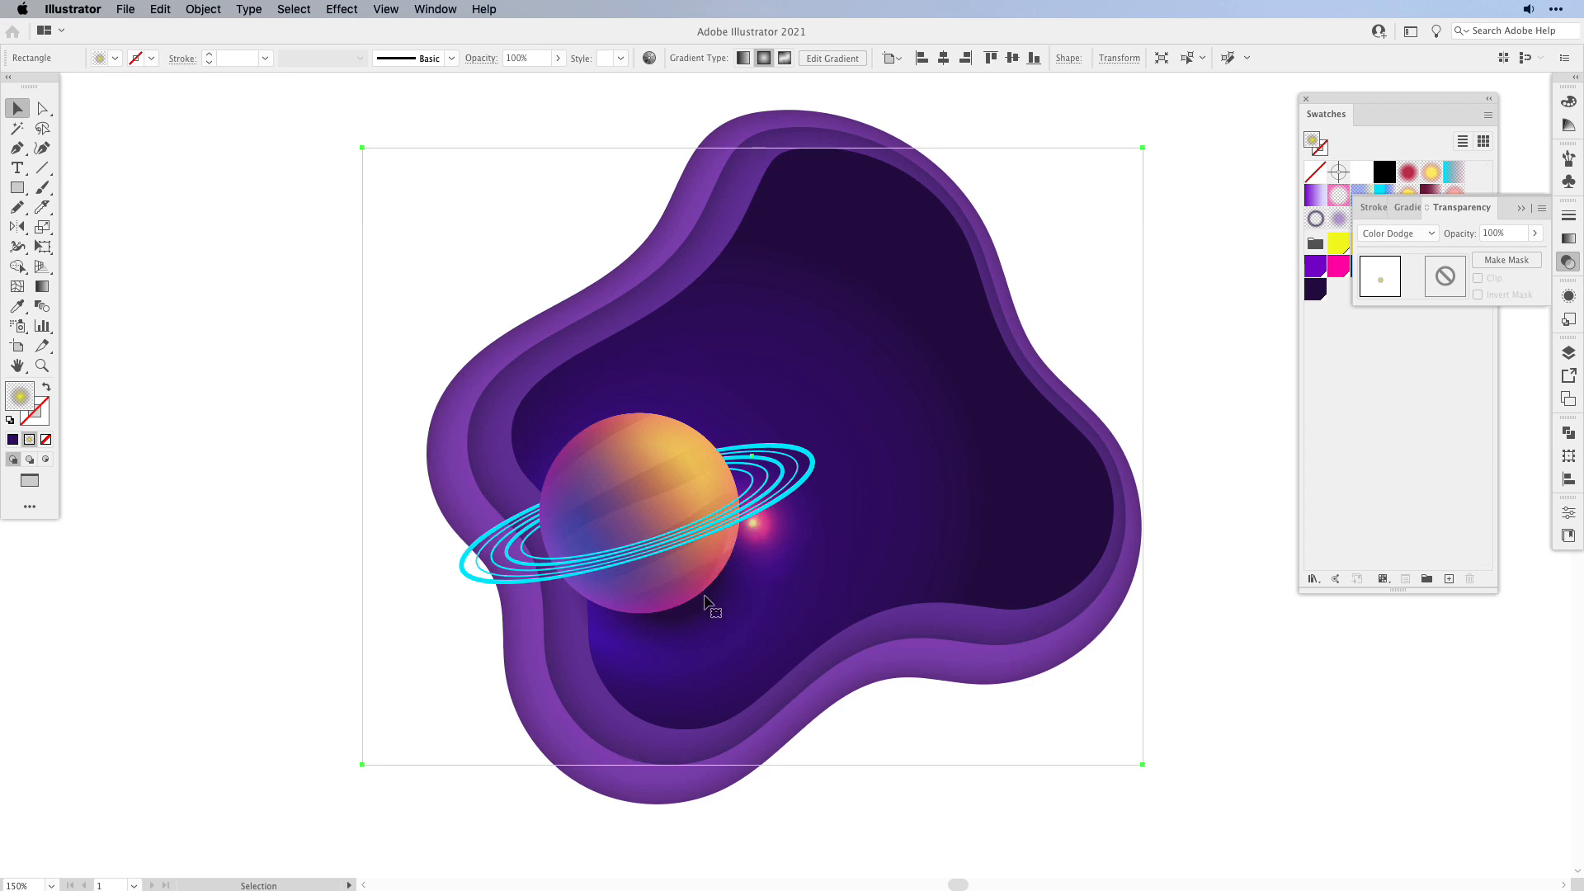
- Slightly enlarge the sun glow's gradient radius and lock the sun spot layer
key("g")
left_click_drag(854, 524, 869, 523)
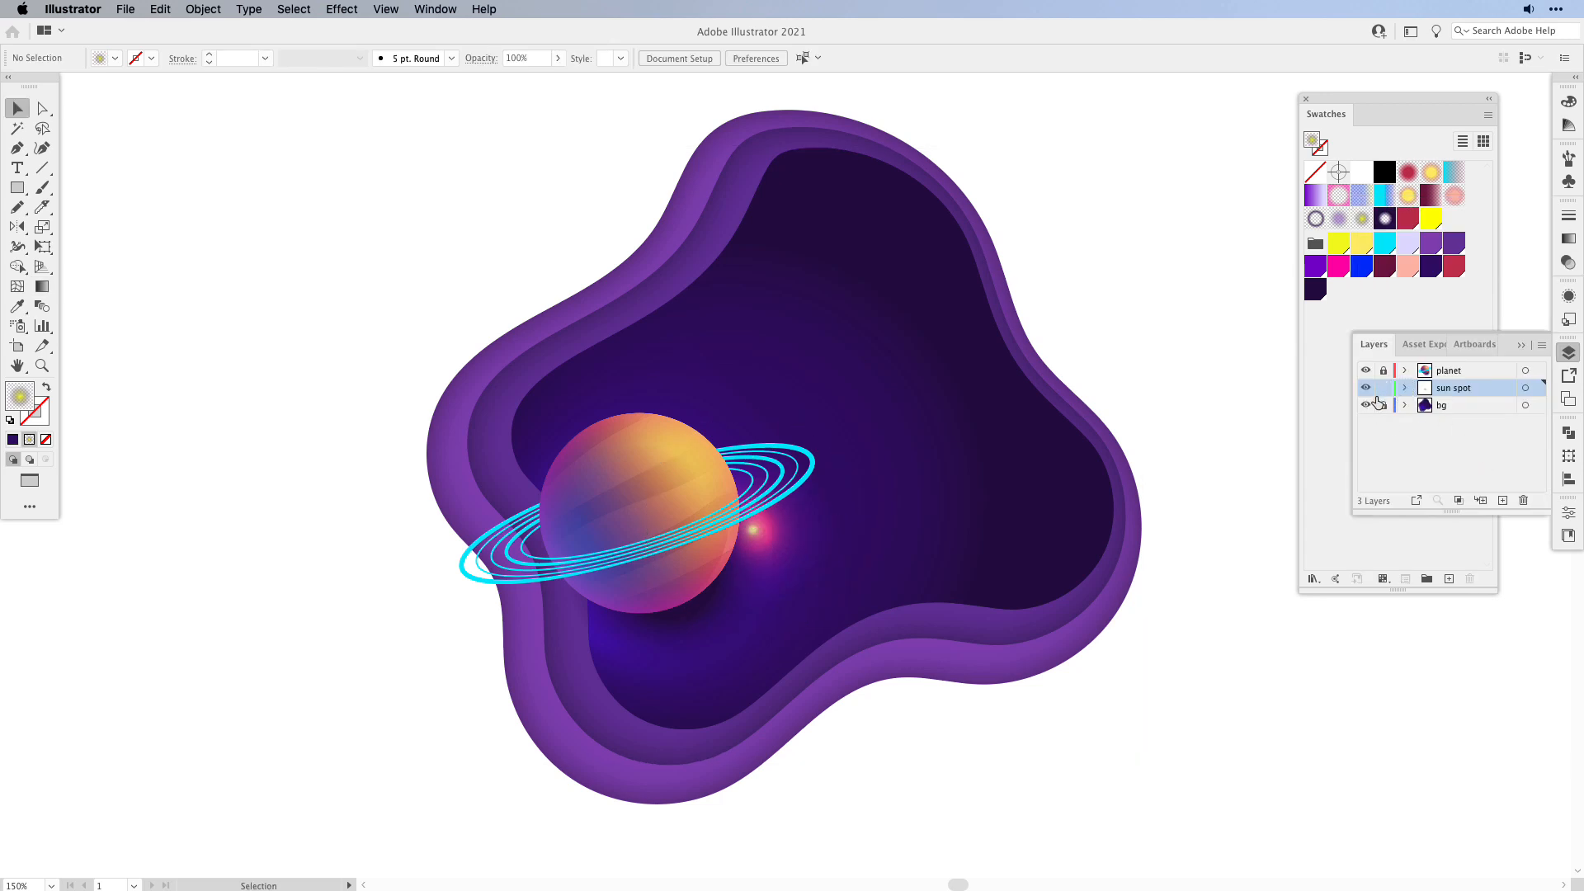
left_click(1383, 387)
left_click(1521, 345)
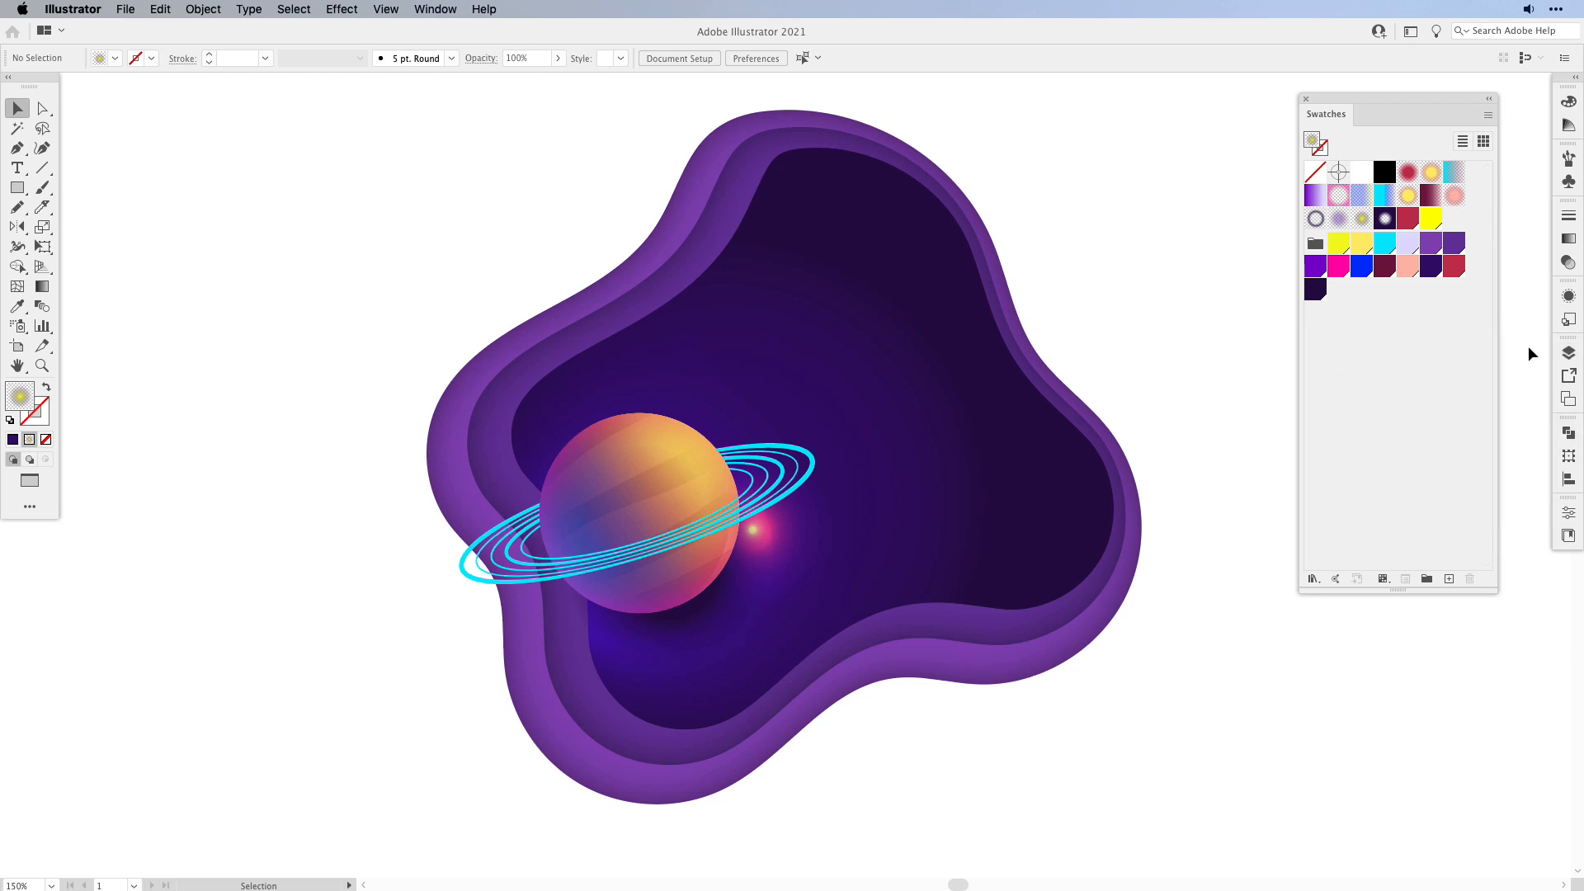
- Float and enlarge the layer list, with the planet layer unlocked and expanded to its individual objects
left_click(1566, 353)
left_click_drag(1370, 344, 815, 277)
left_click_drag(984, 445, 1154, 610)
left_click_drag(869, 276, 953, 283)
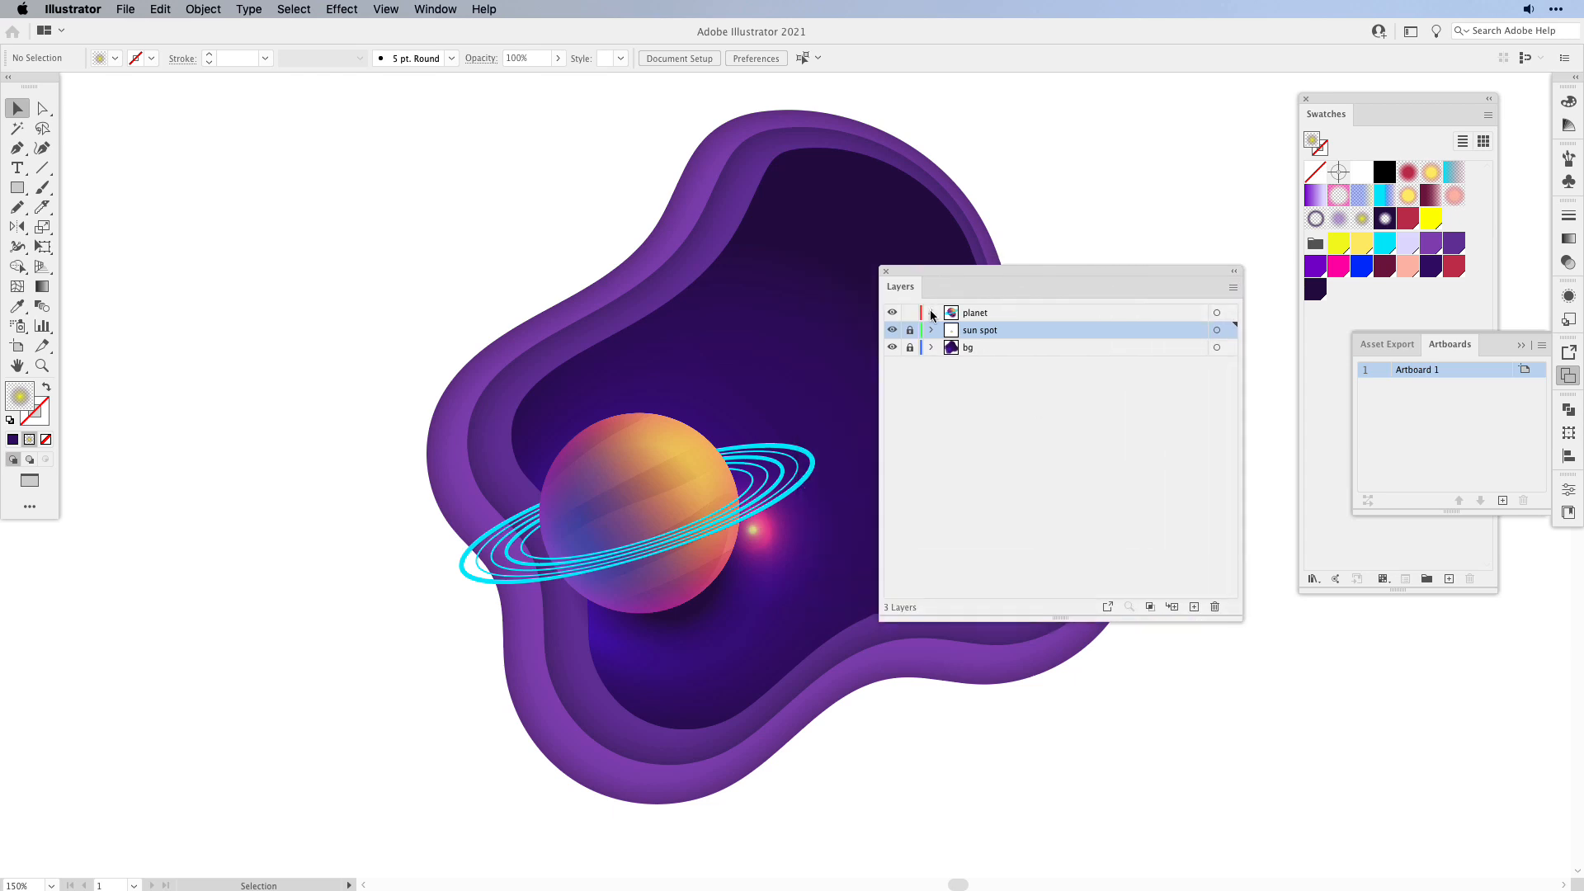
left_click(932, 312)
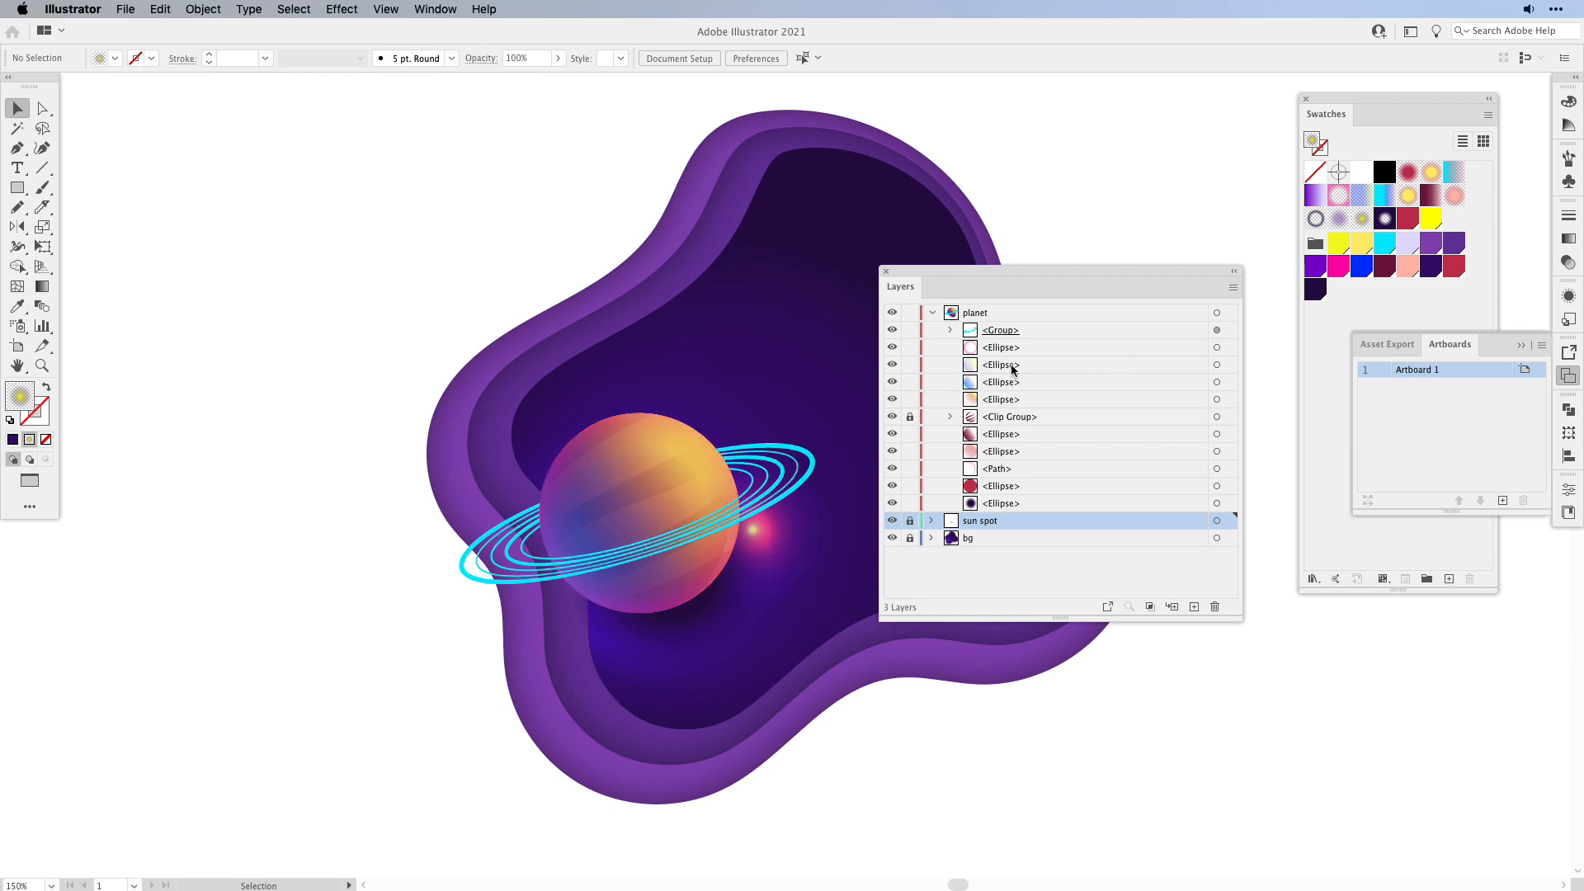
- Try Soft Light on the planet's blue-to-yellow linear gradient ellipse, settling on the Overlay blending mode
left_click(1052, 365)
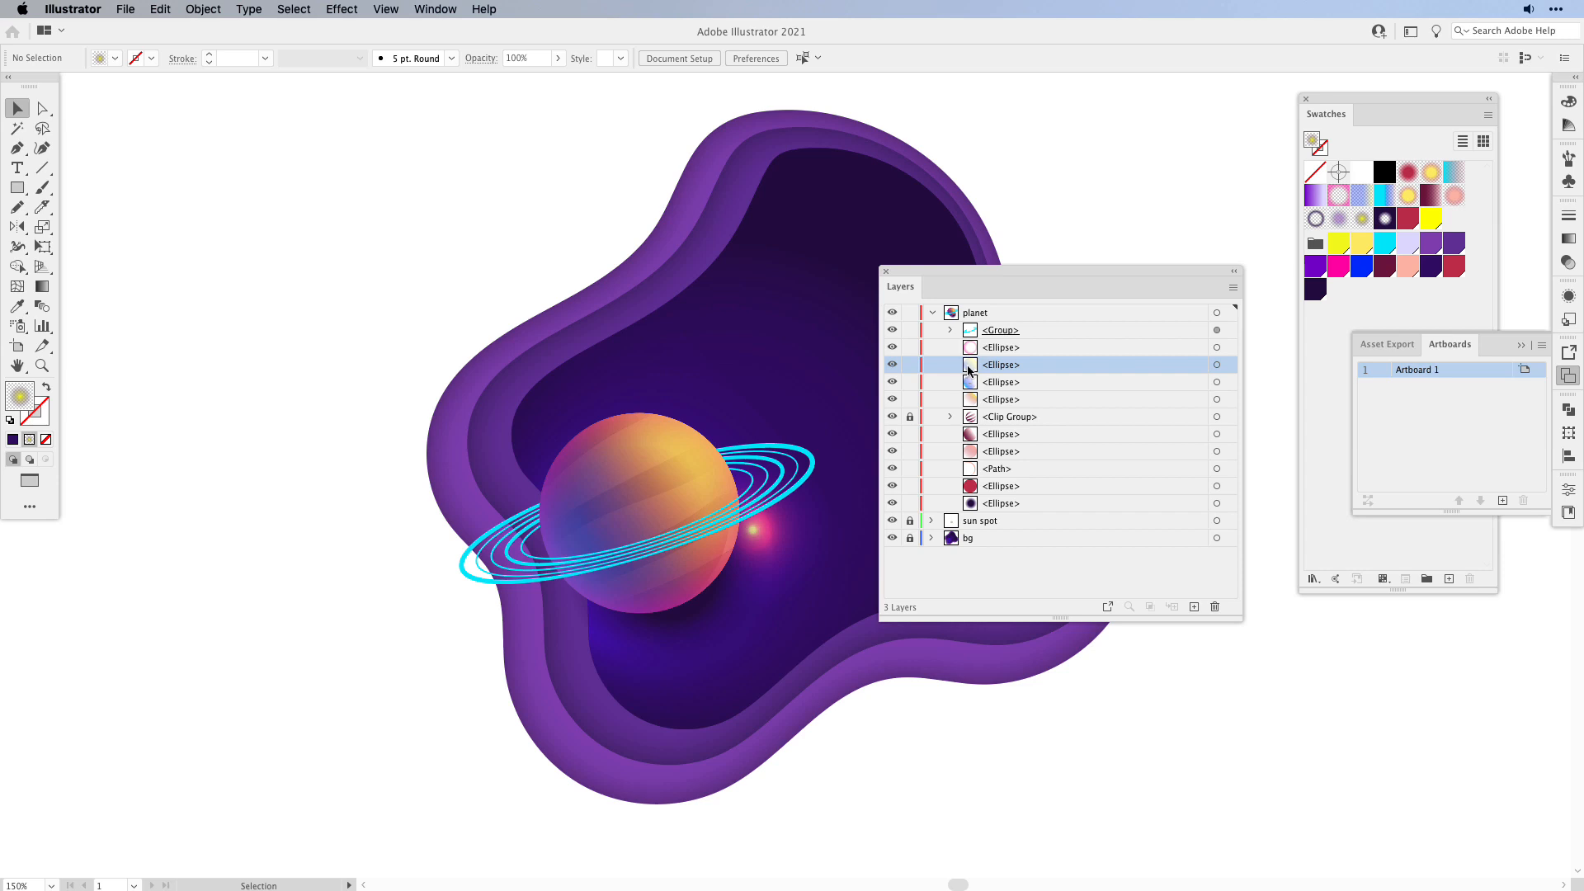
left_click(1217, 366)
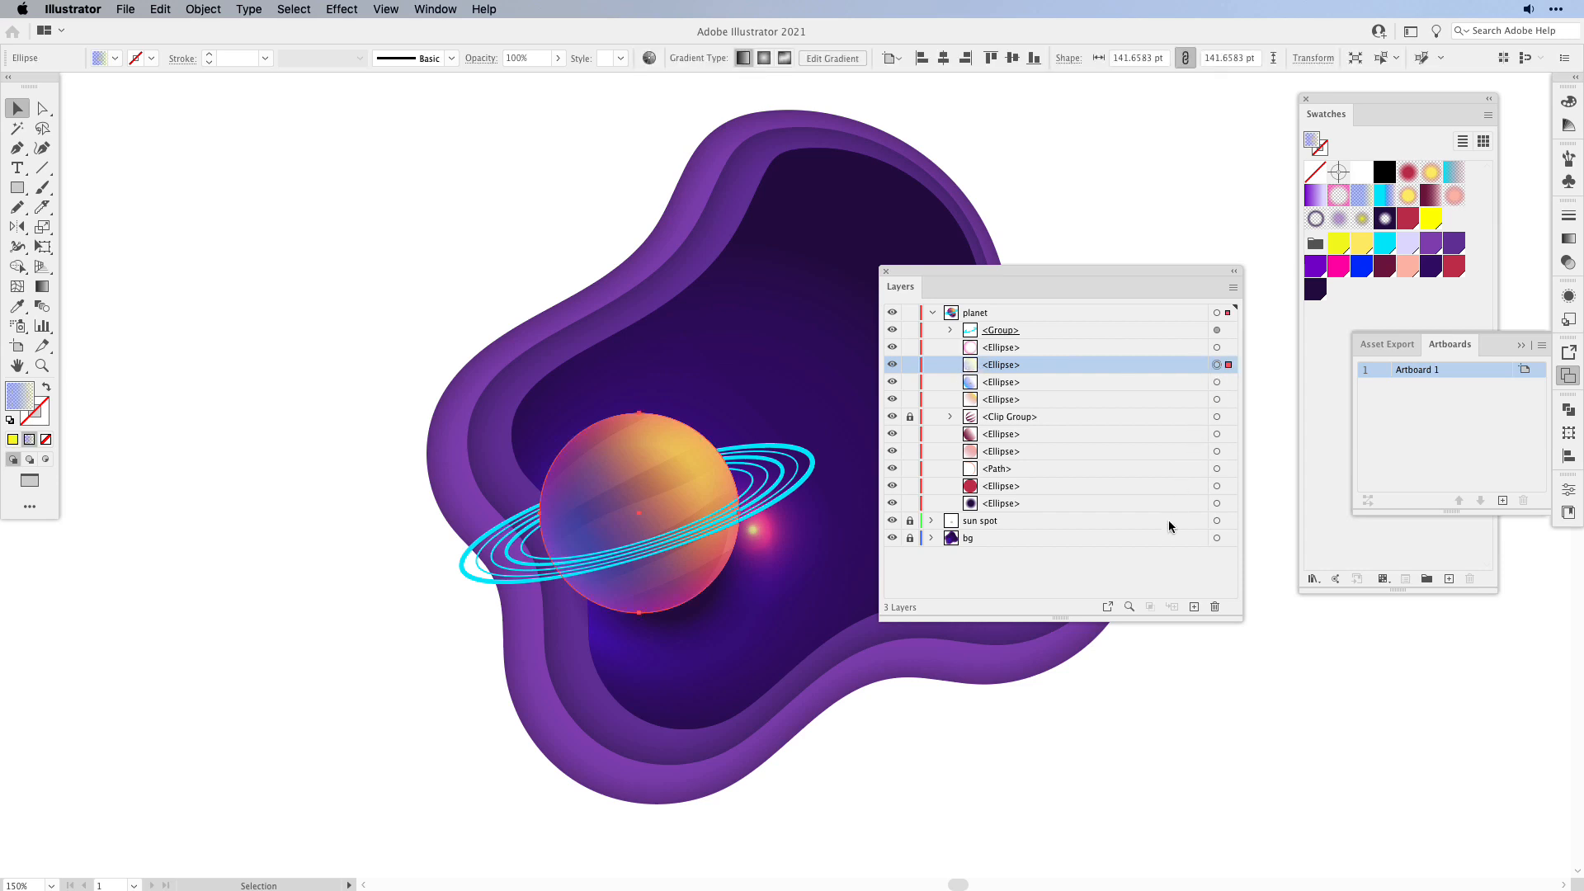
left_click(1569, 262)
left_click(1412, 236)
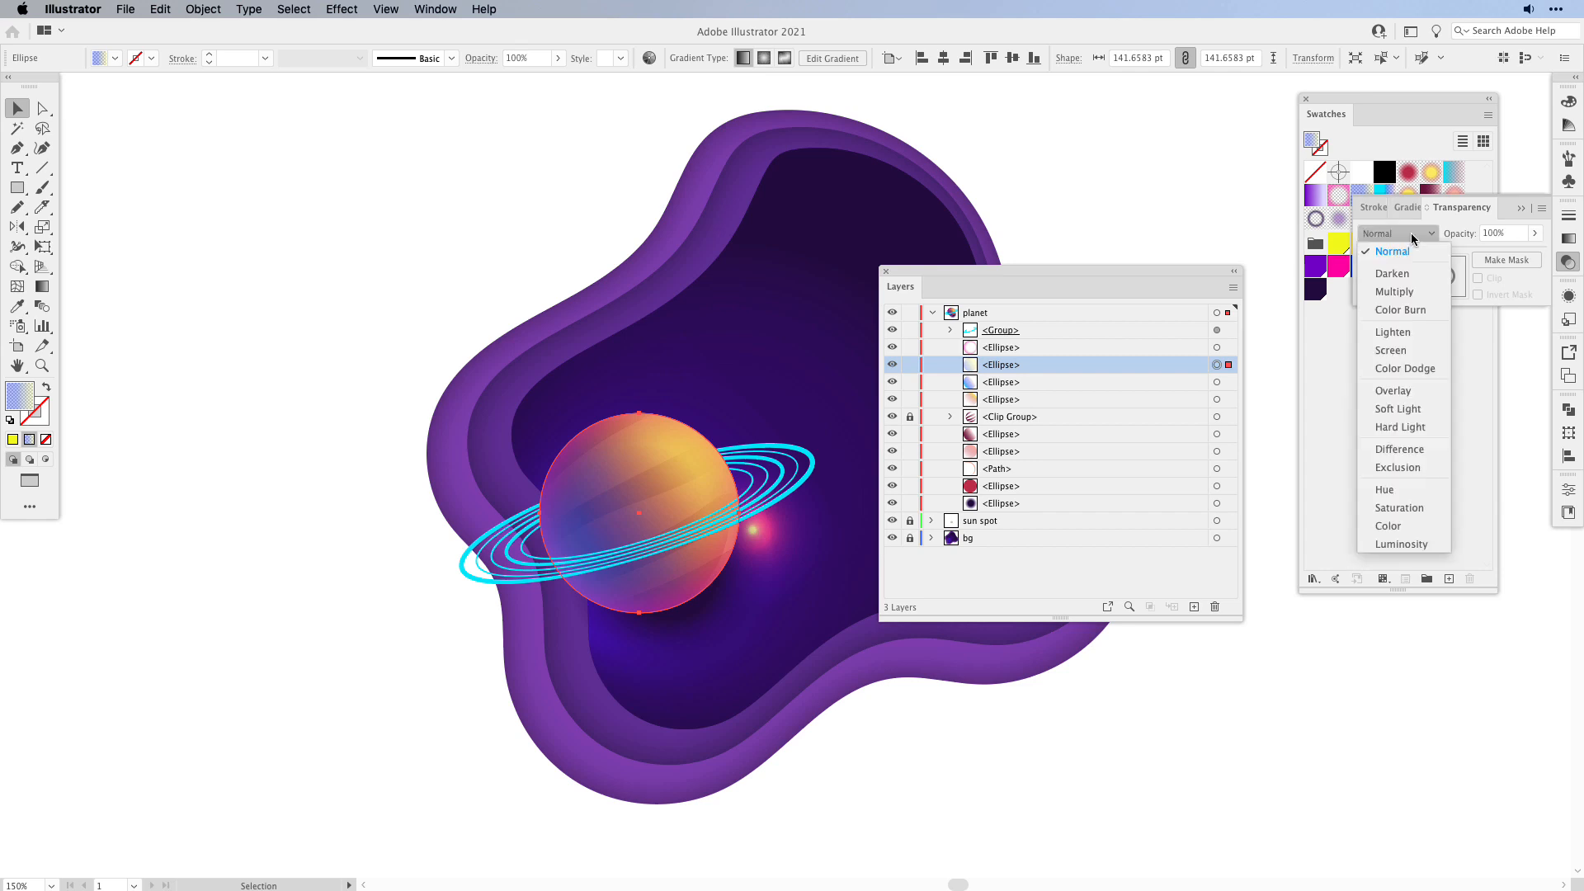
left_click(1417, 410)
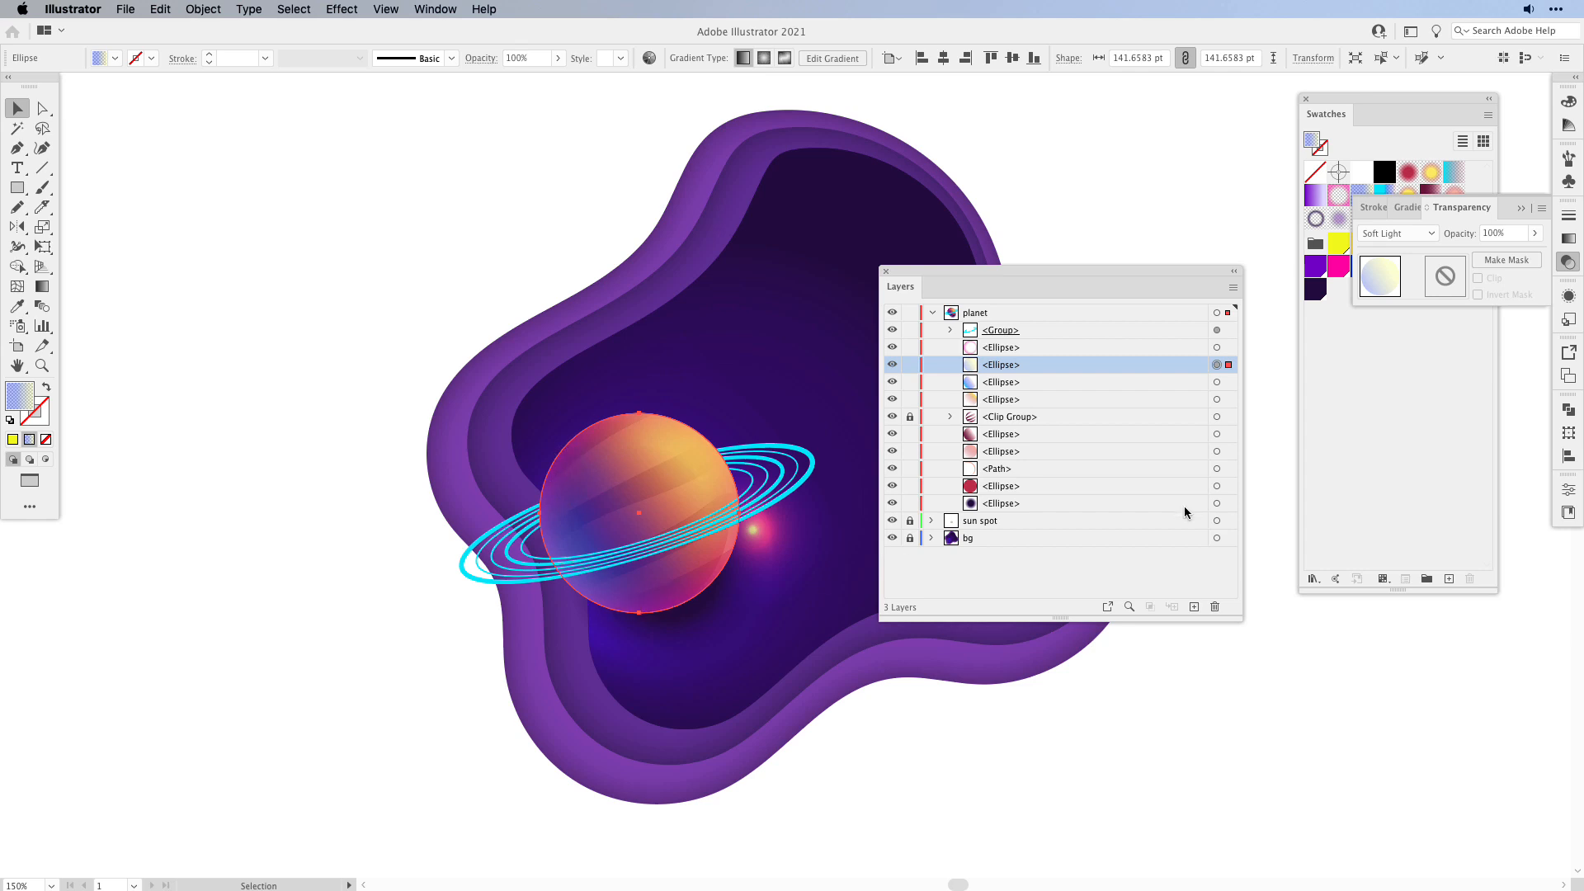
left_click(1396, 233)
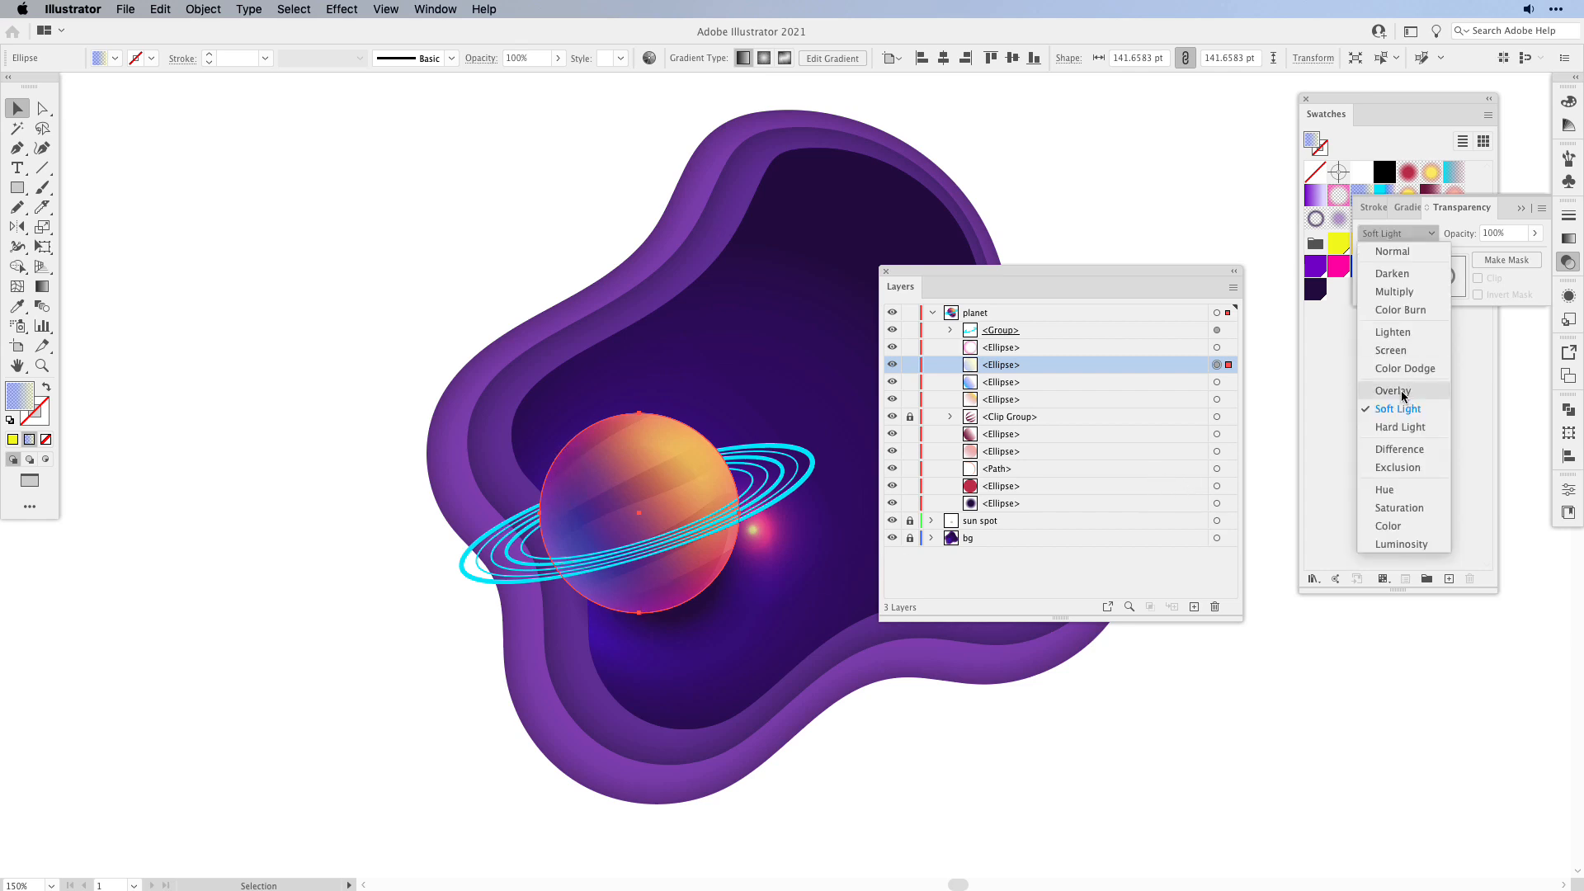
left_click(1403, 397)
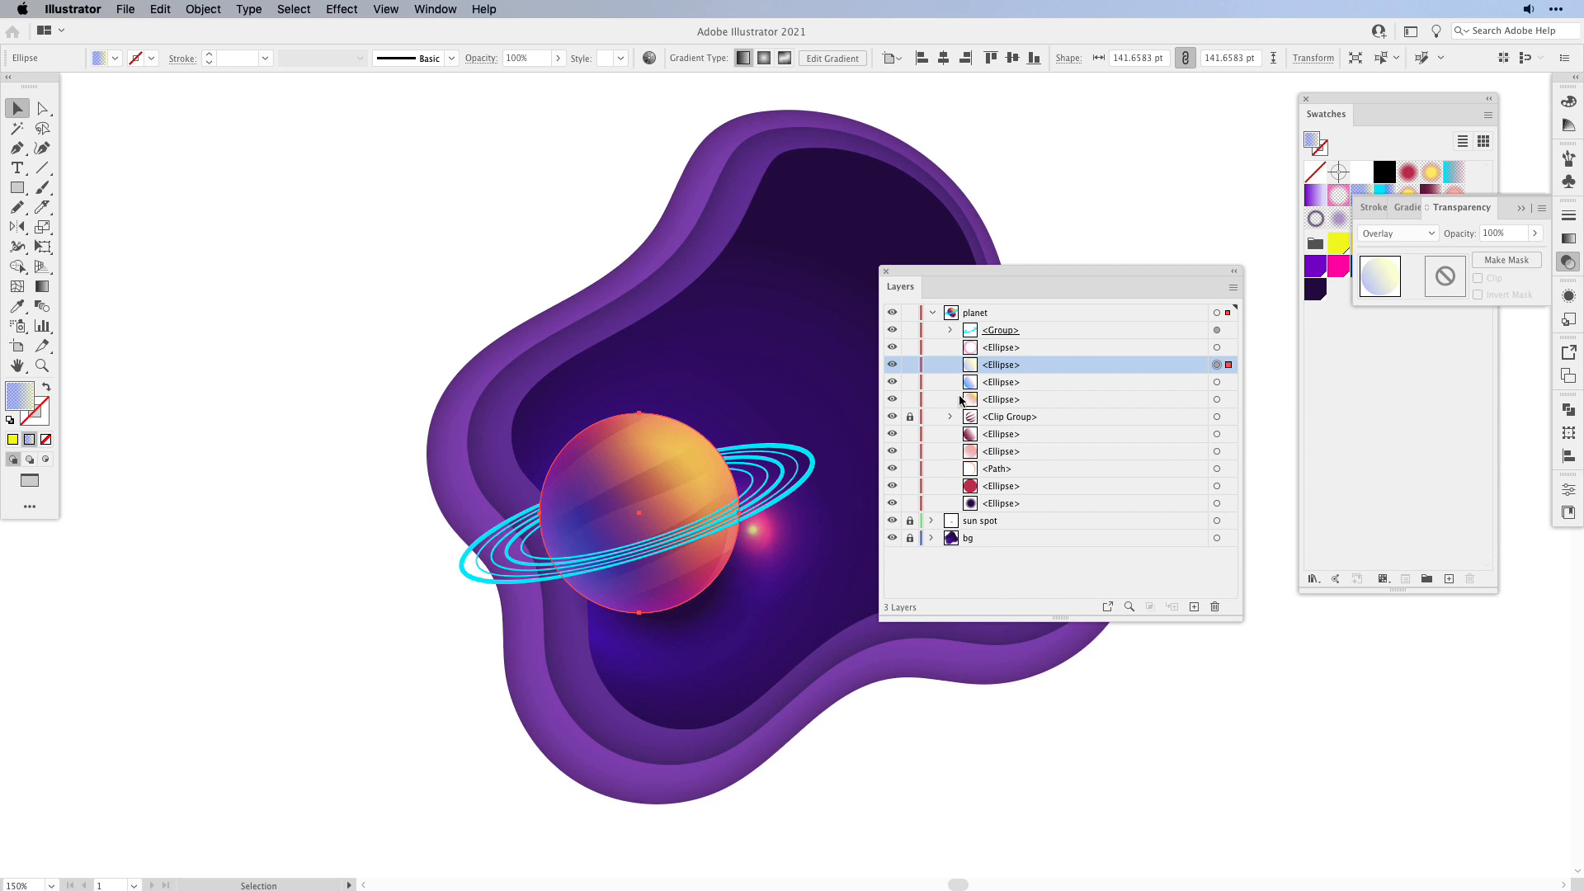
- Set the planet's yellow radial gradient ellipse to Soft Light and move the layer list clear of the artwork, leaving nothing selected
left_click(1057, 401)
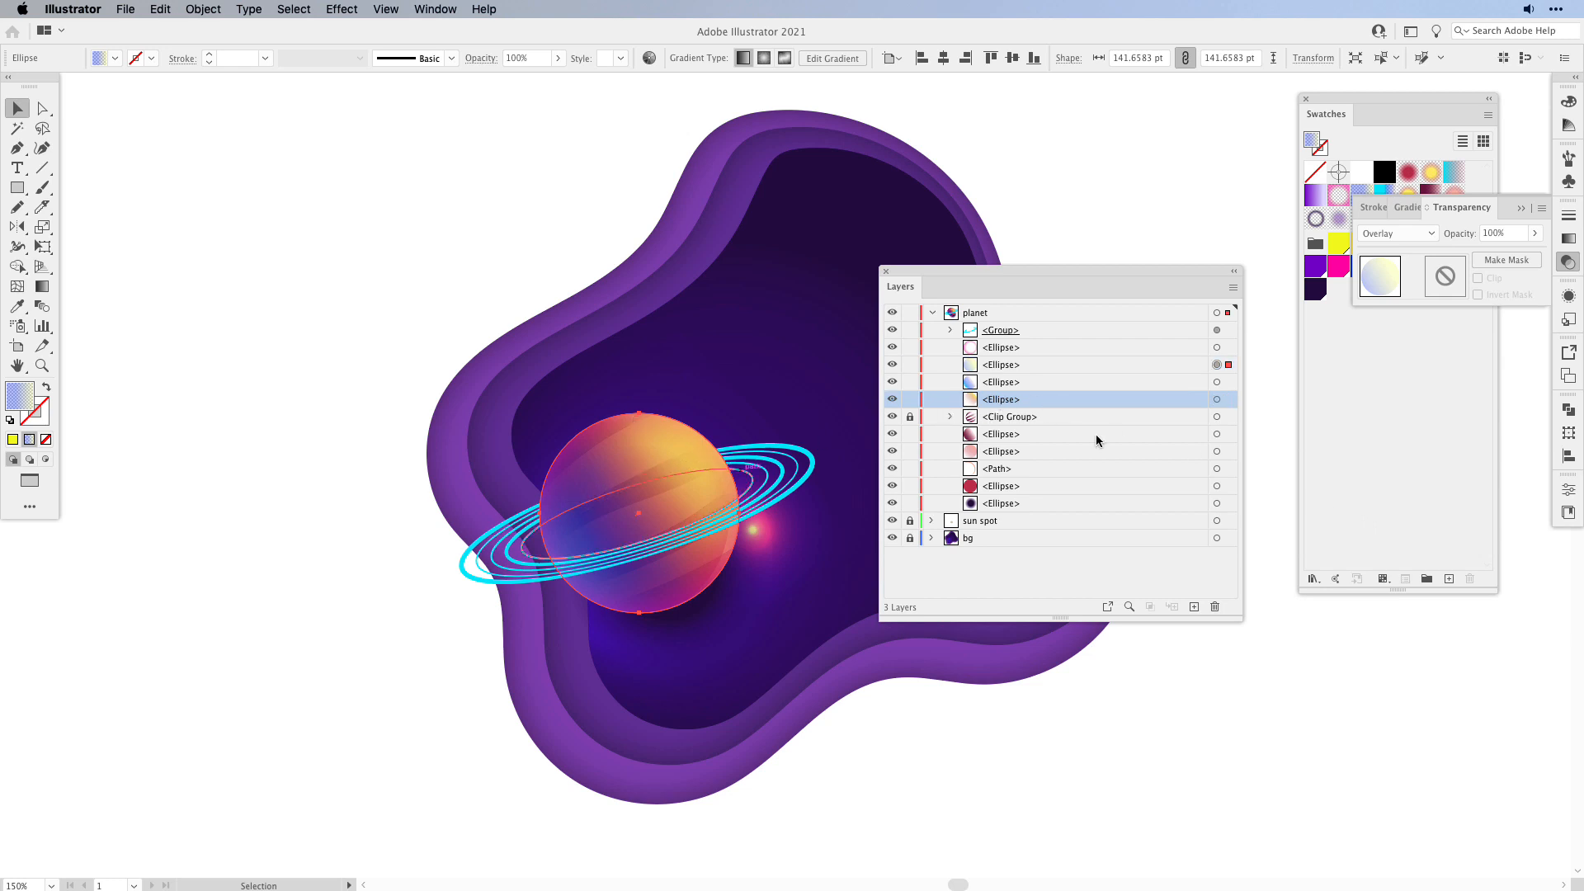
left_click(1217, 399)
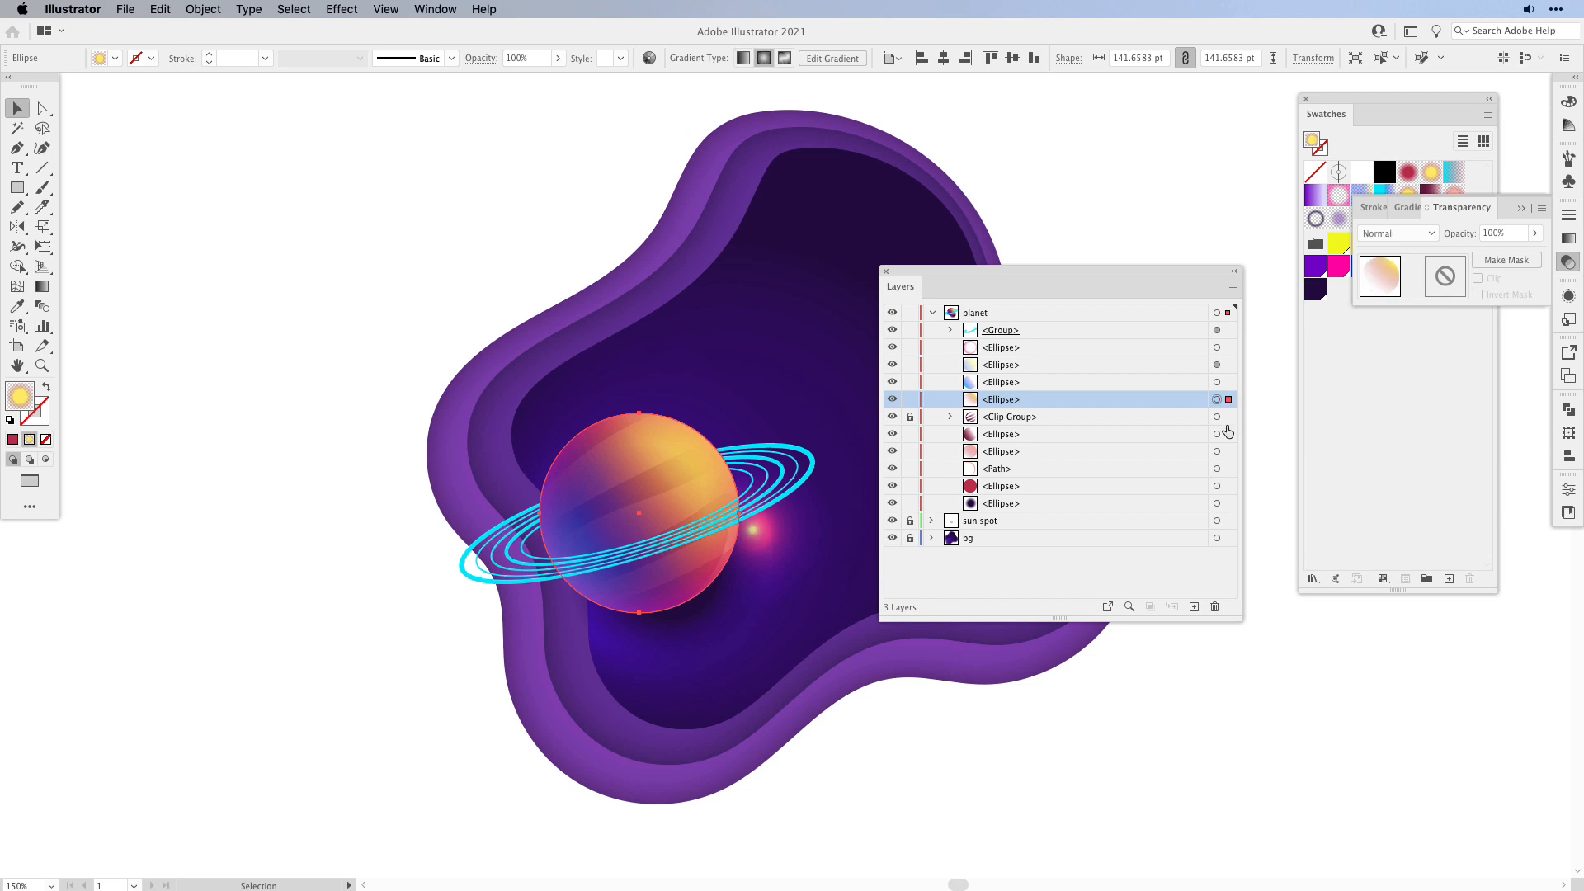
left_click(1411, 234)
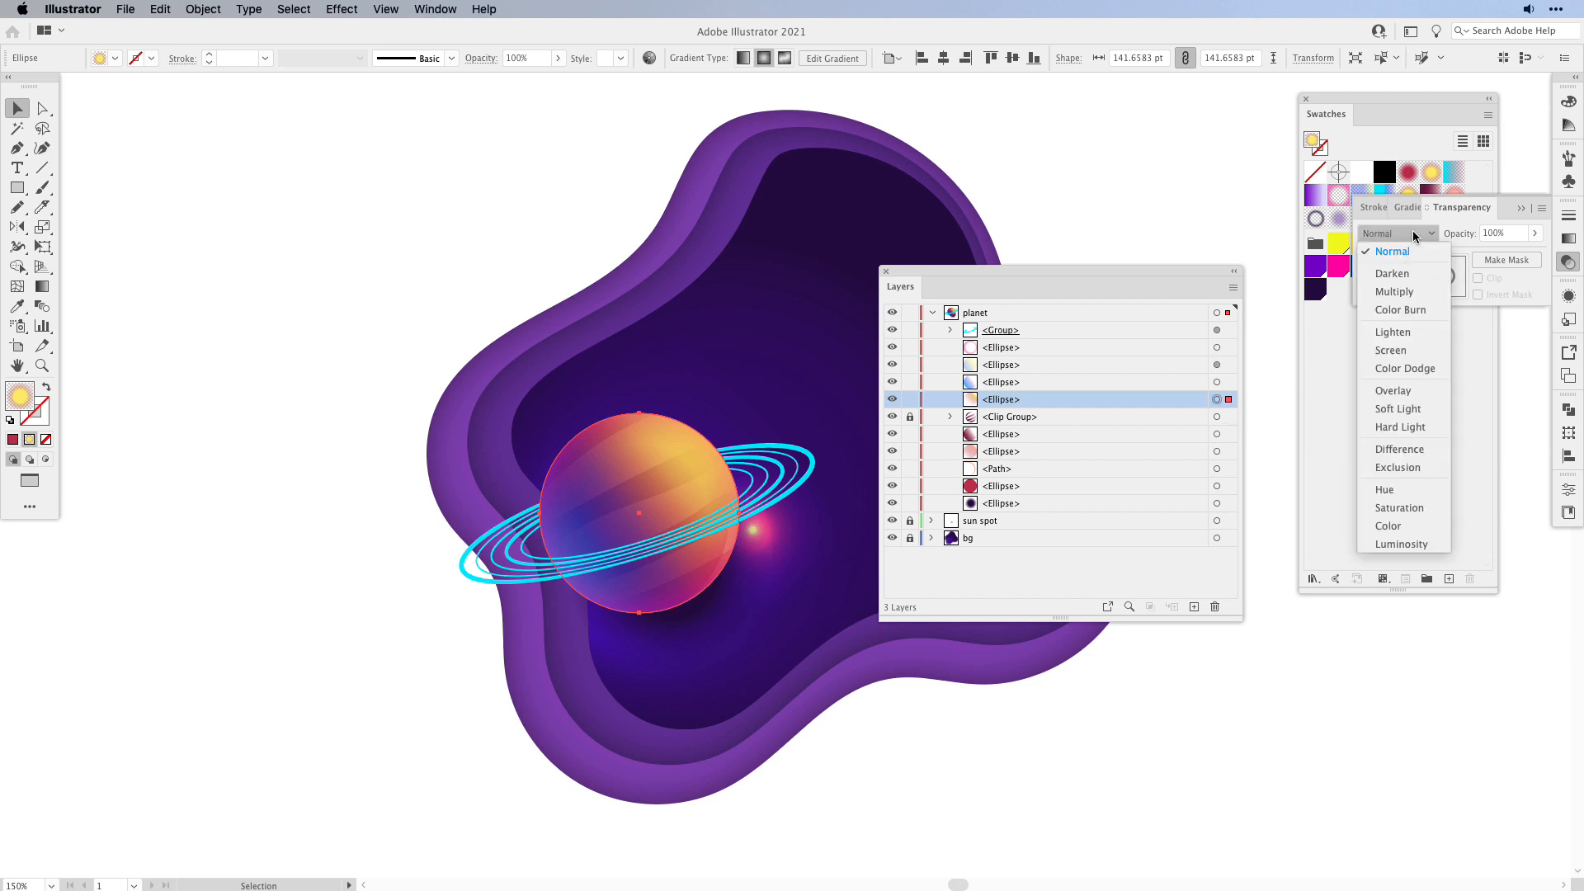
left_click(1420, 407)
left_click_drag(996, 267, 1244, 331)
left_click(1075, 268)
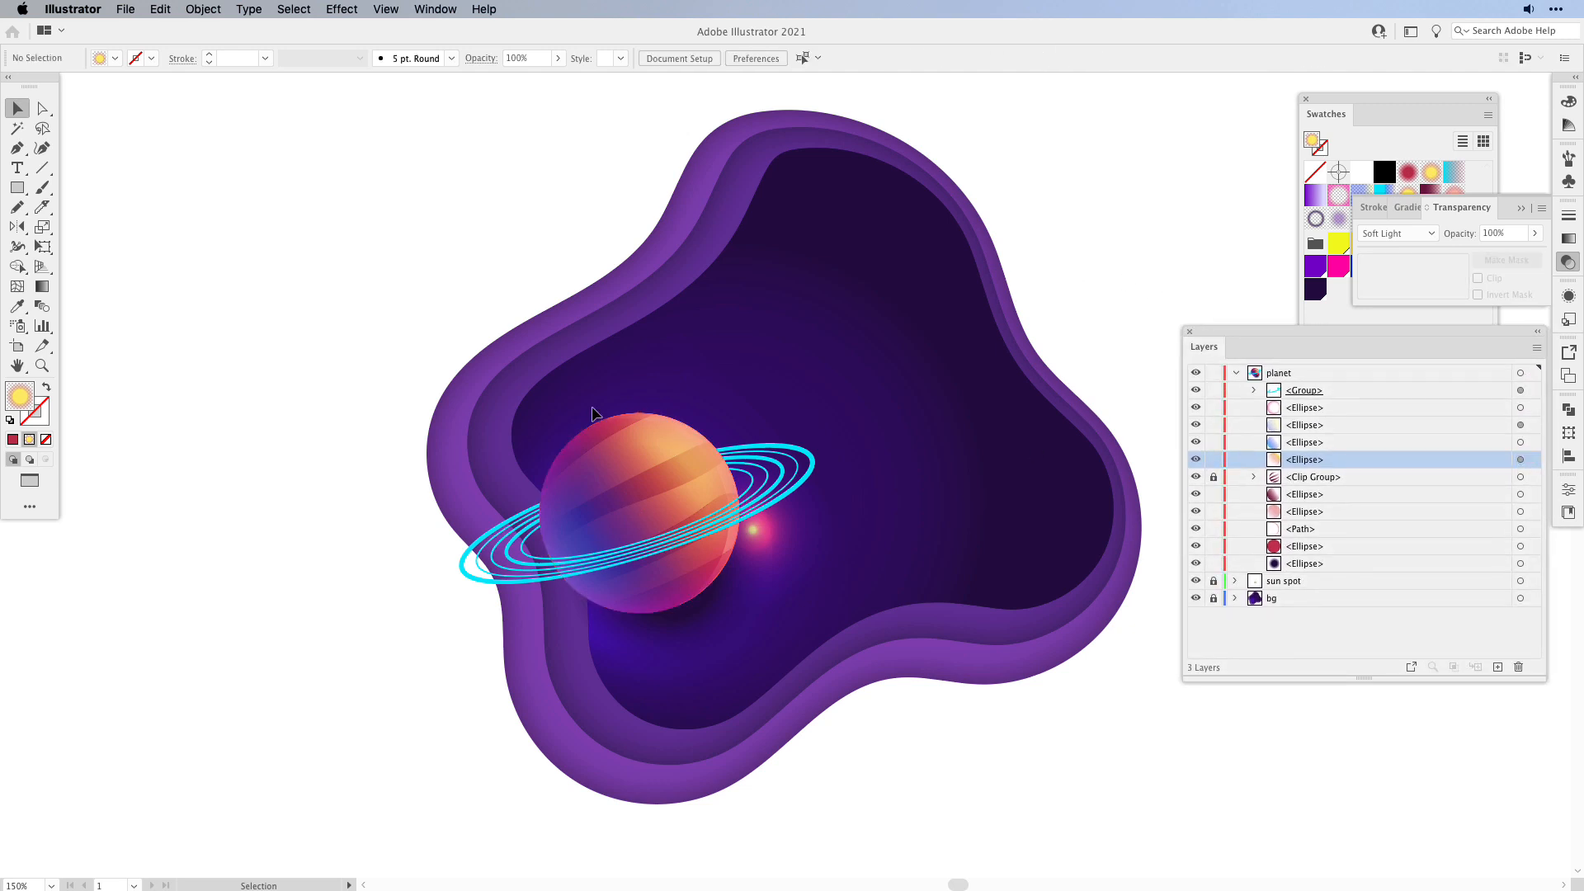
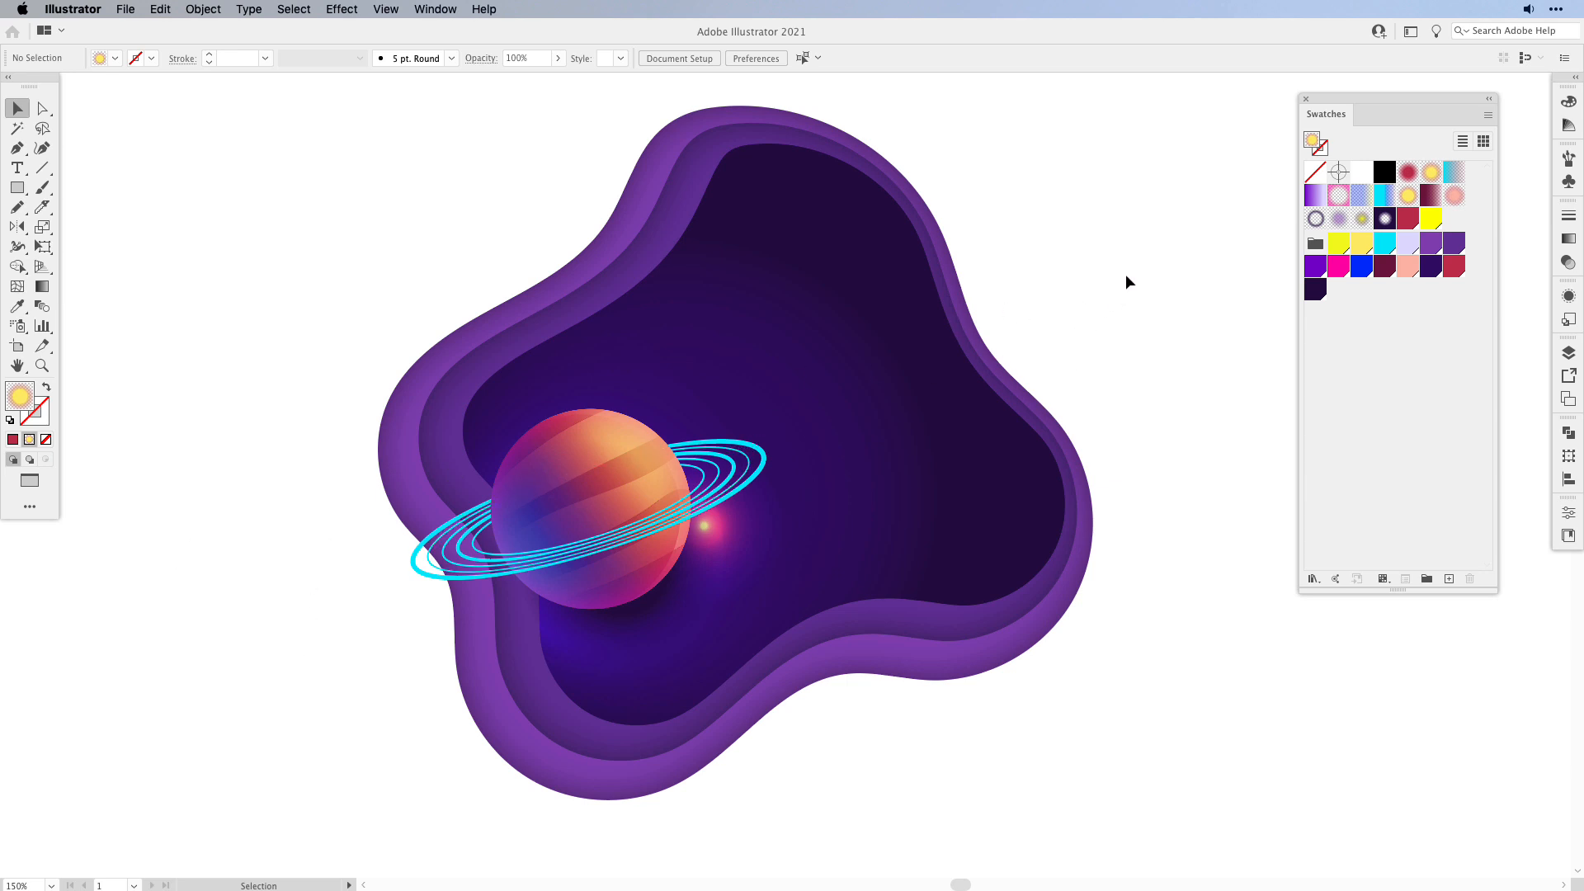
- Paste the copied small planets and stars in front of the artwork and deselect them
key("super+f")
left_click(382, 575)
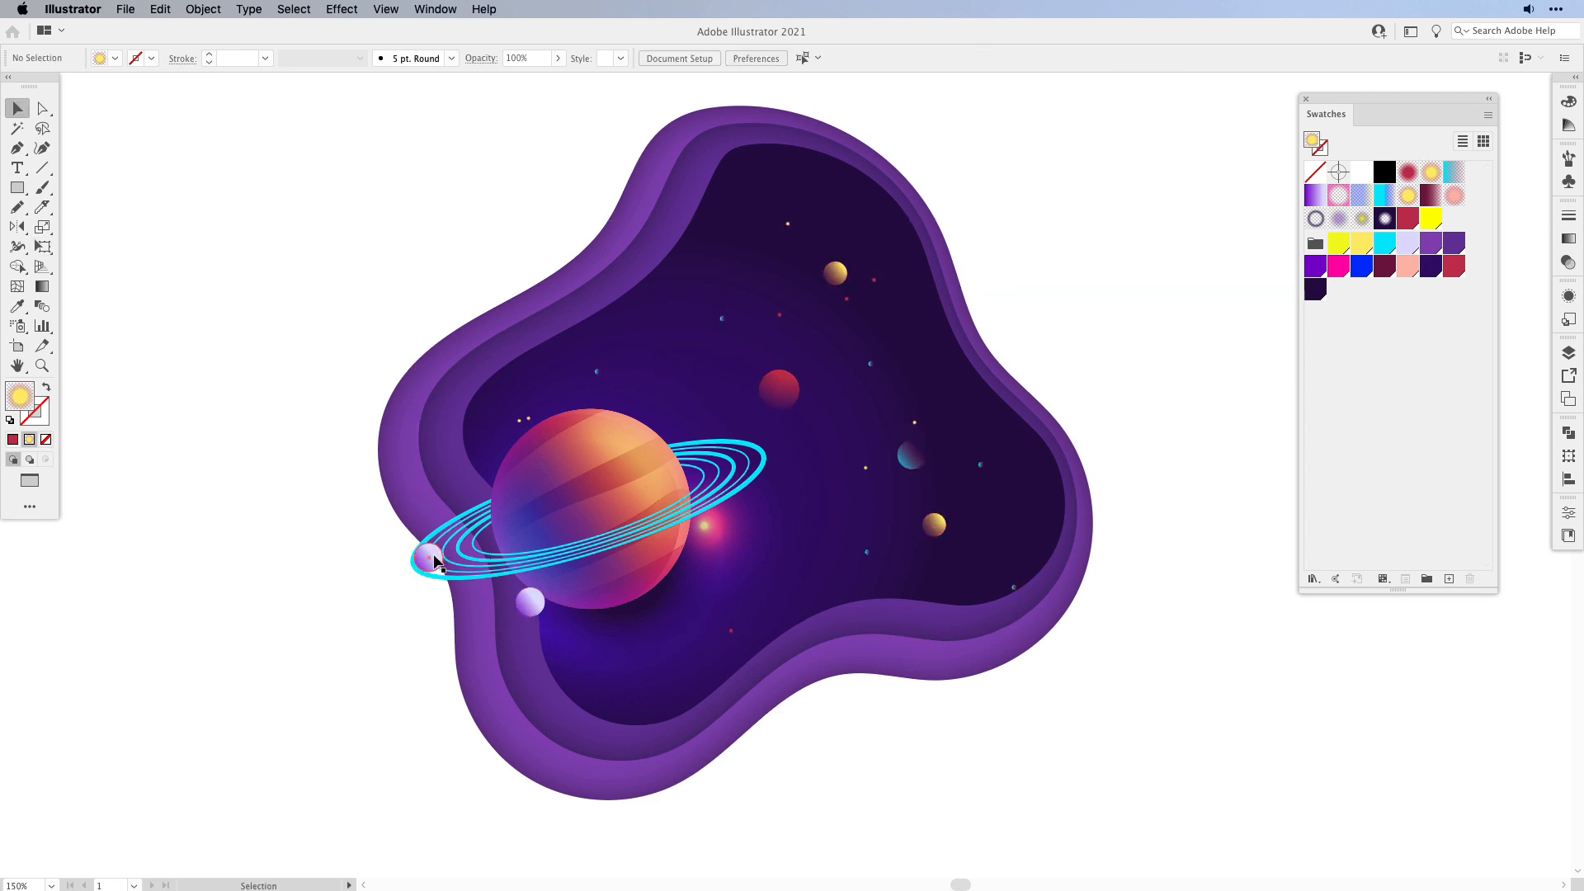
- Move one lilac moon to the rings' left tip, scaled to about 14 pt, and the other onto the planet's lower-left edge
left_click_drag(430, 575, 415, 578)
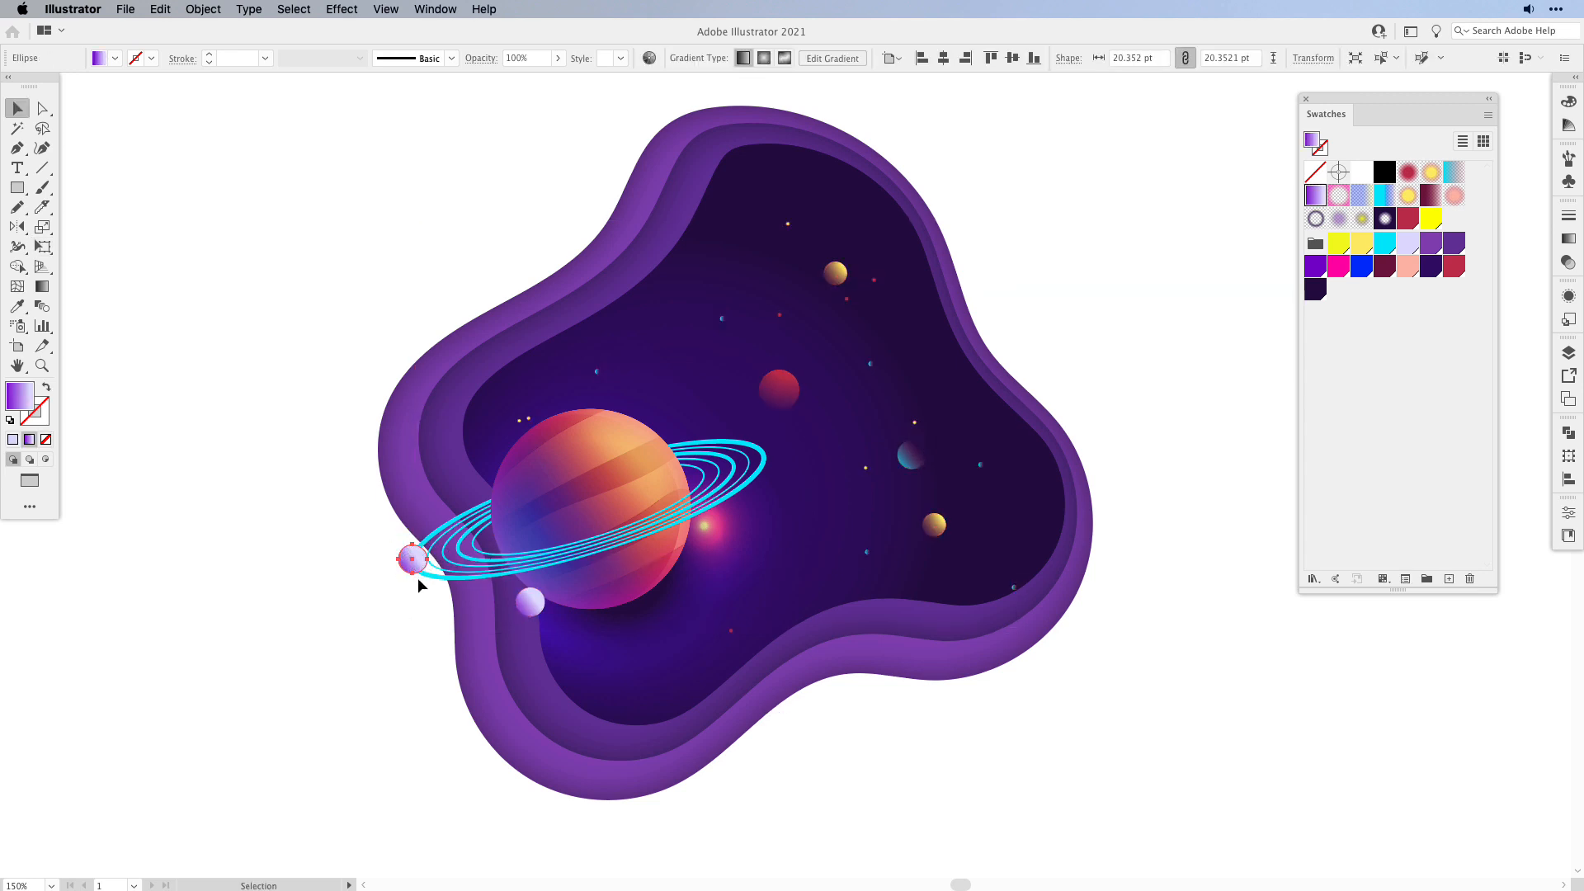
key("e")
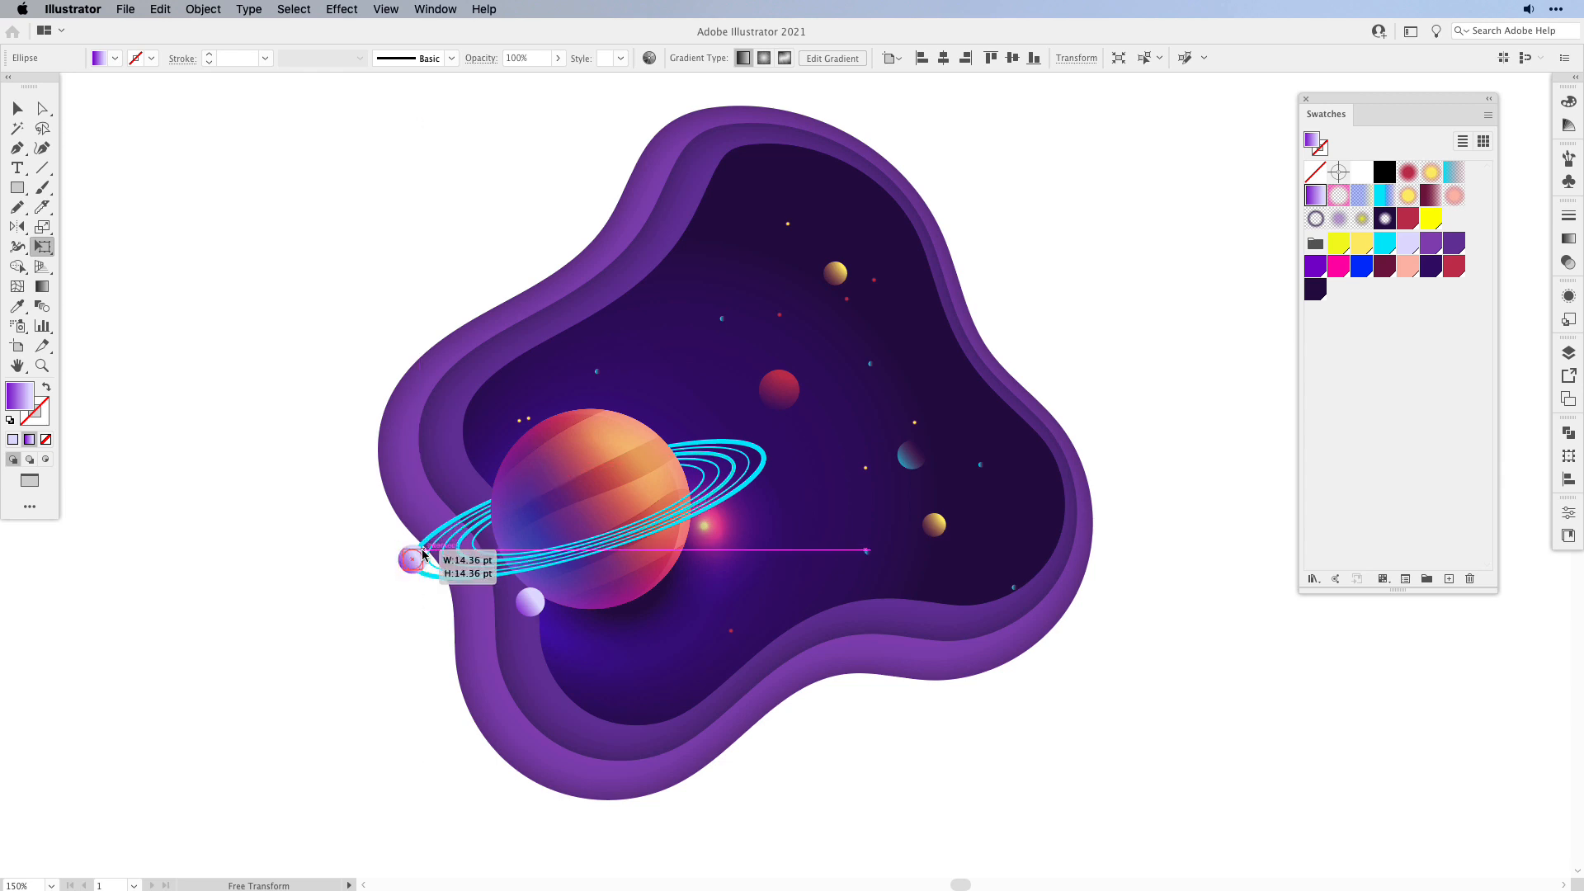
key("v")
left_click_drag(530, 602, 519, 576)
left_click(387, 713)
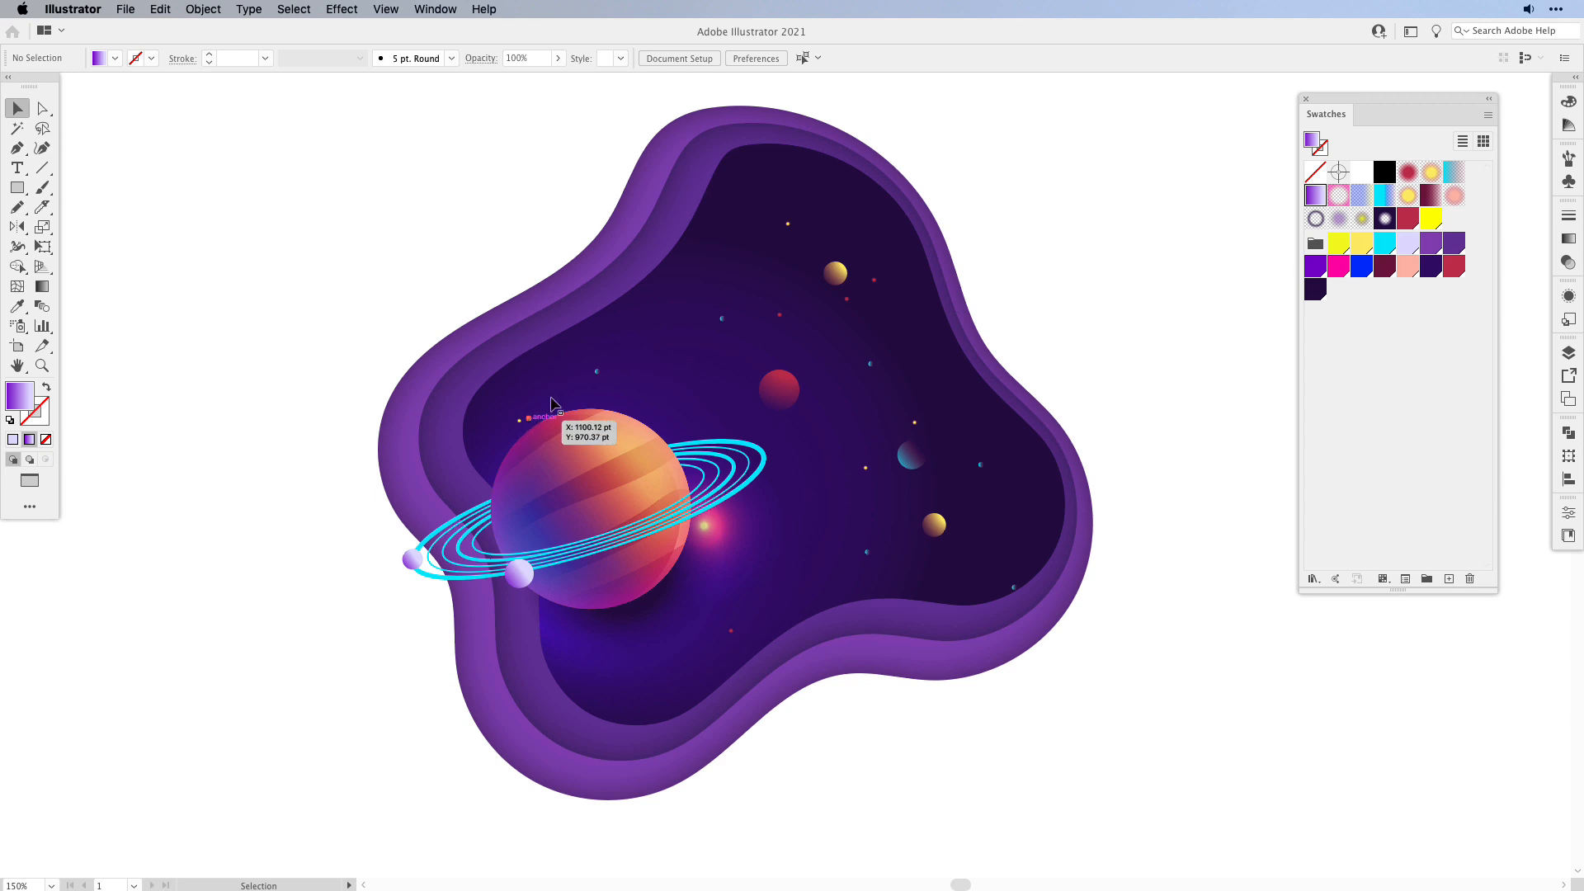
- Move the tiny cyan star near the blob's lower-right edge inward, leaving the red planet in place and everything deselected
left_click(799, 389)
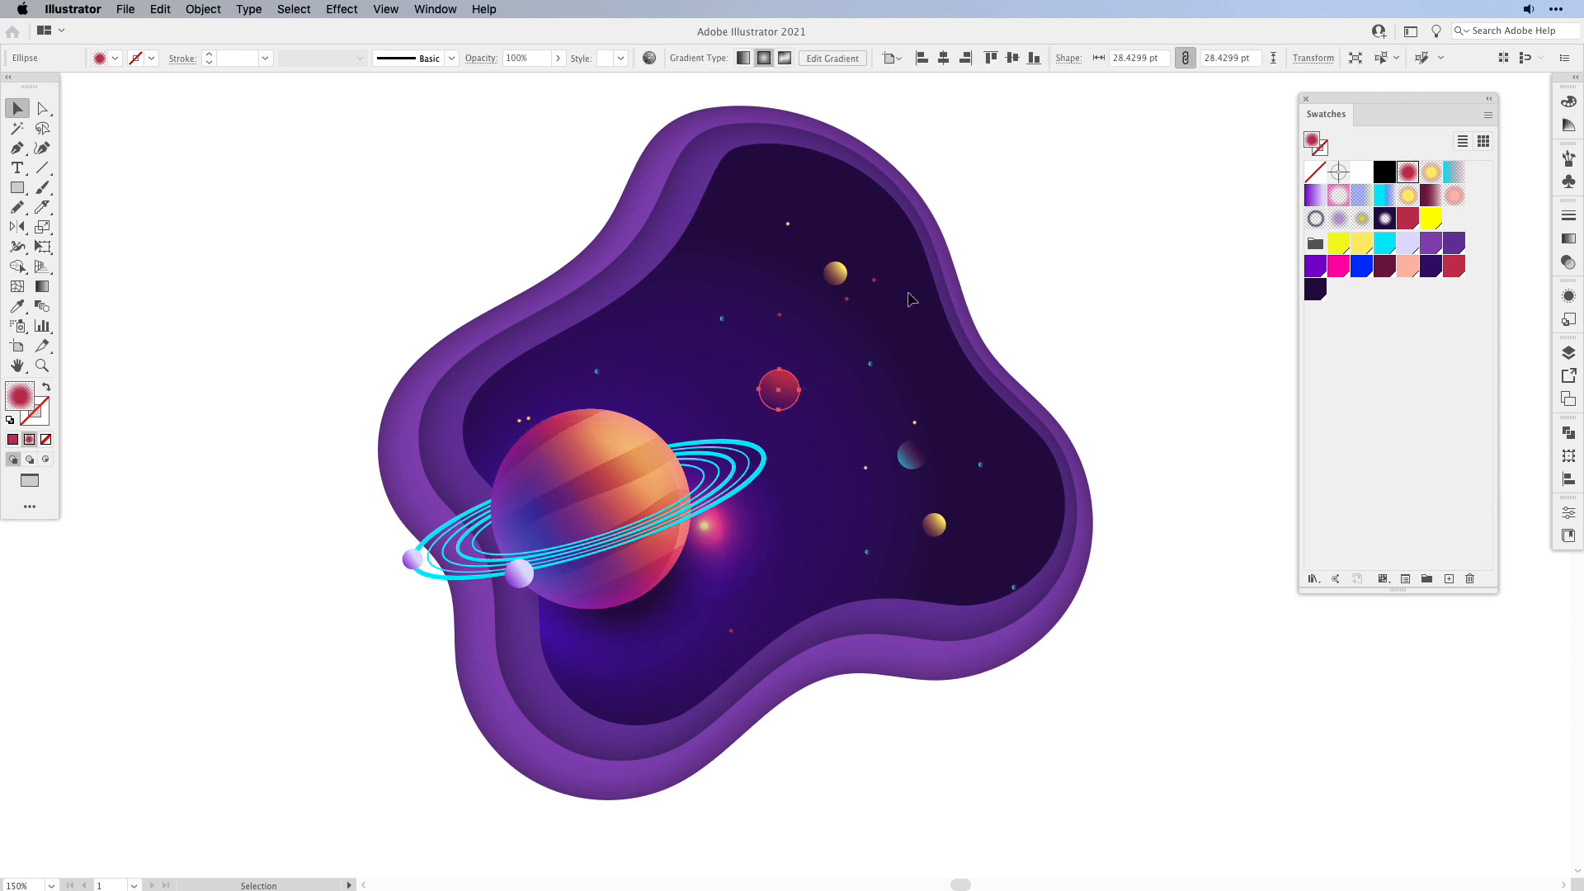
left_click(1245, 608)
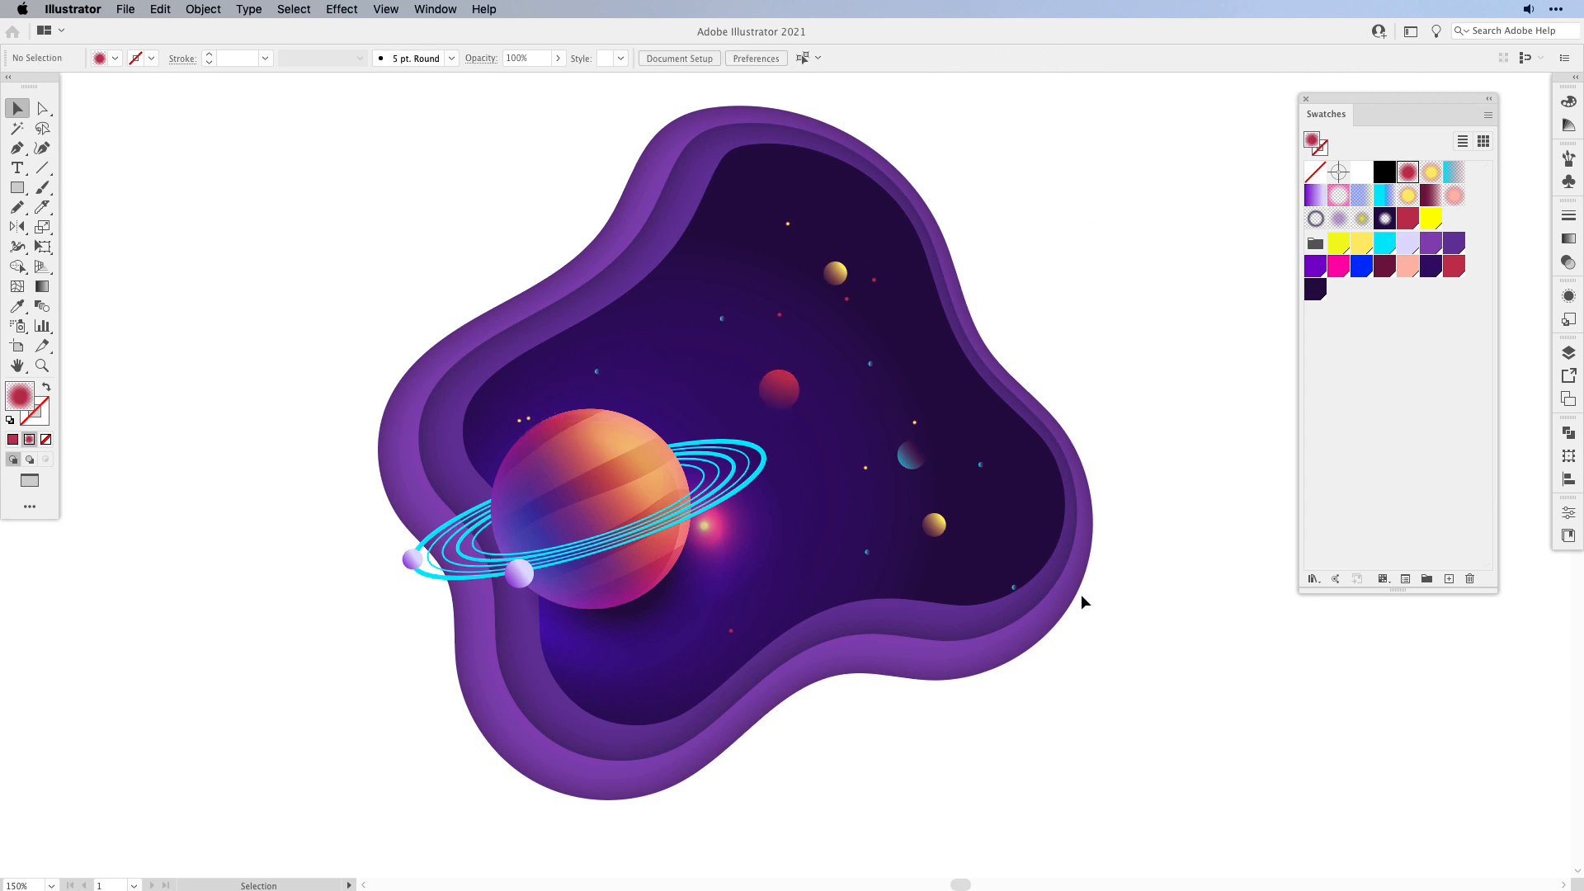
left_click_drag(1013, 588, 980, 577)
left_click(1115, 454)
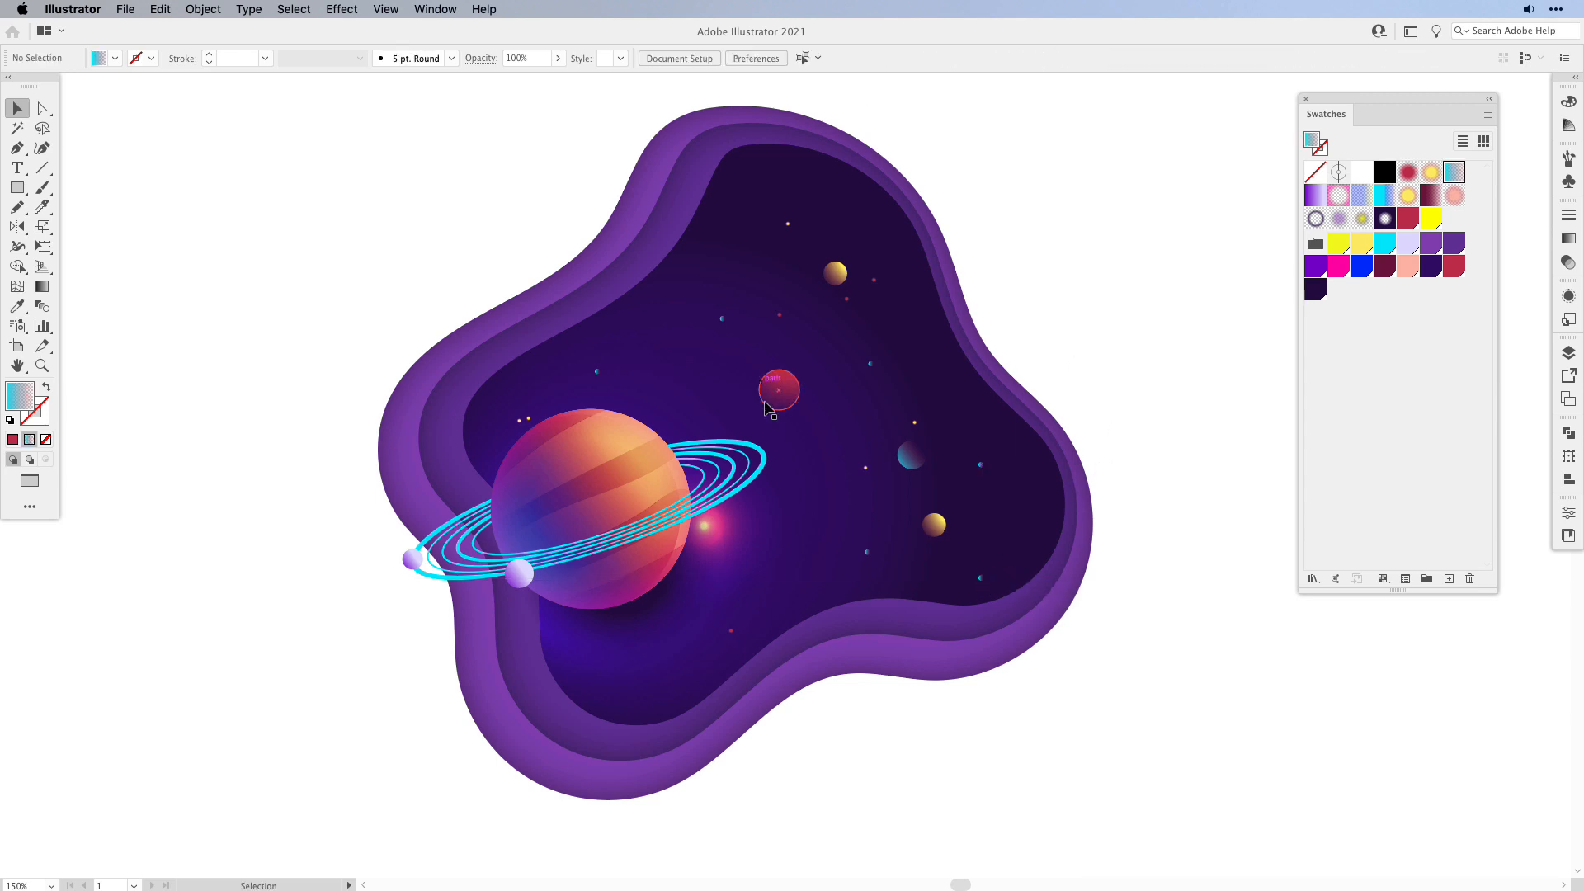
left_click(788, 391)
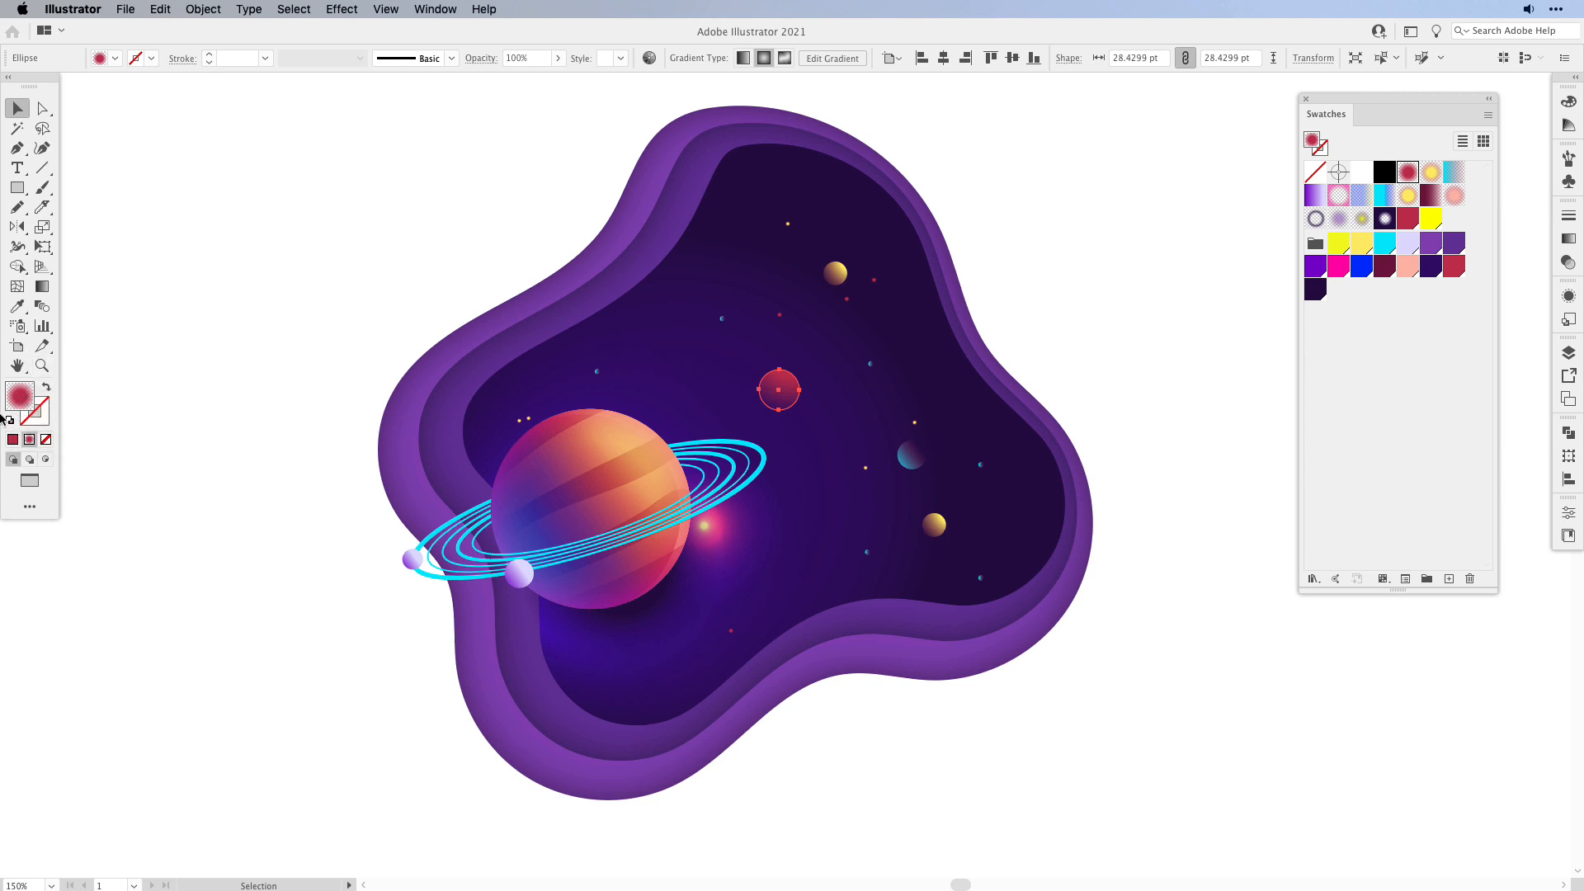
left_click(1127, 427)
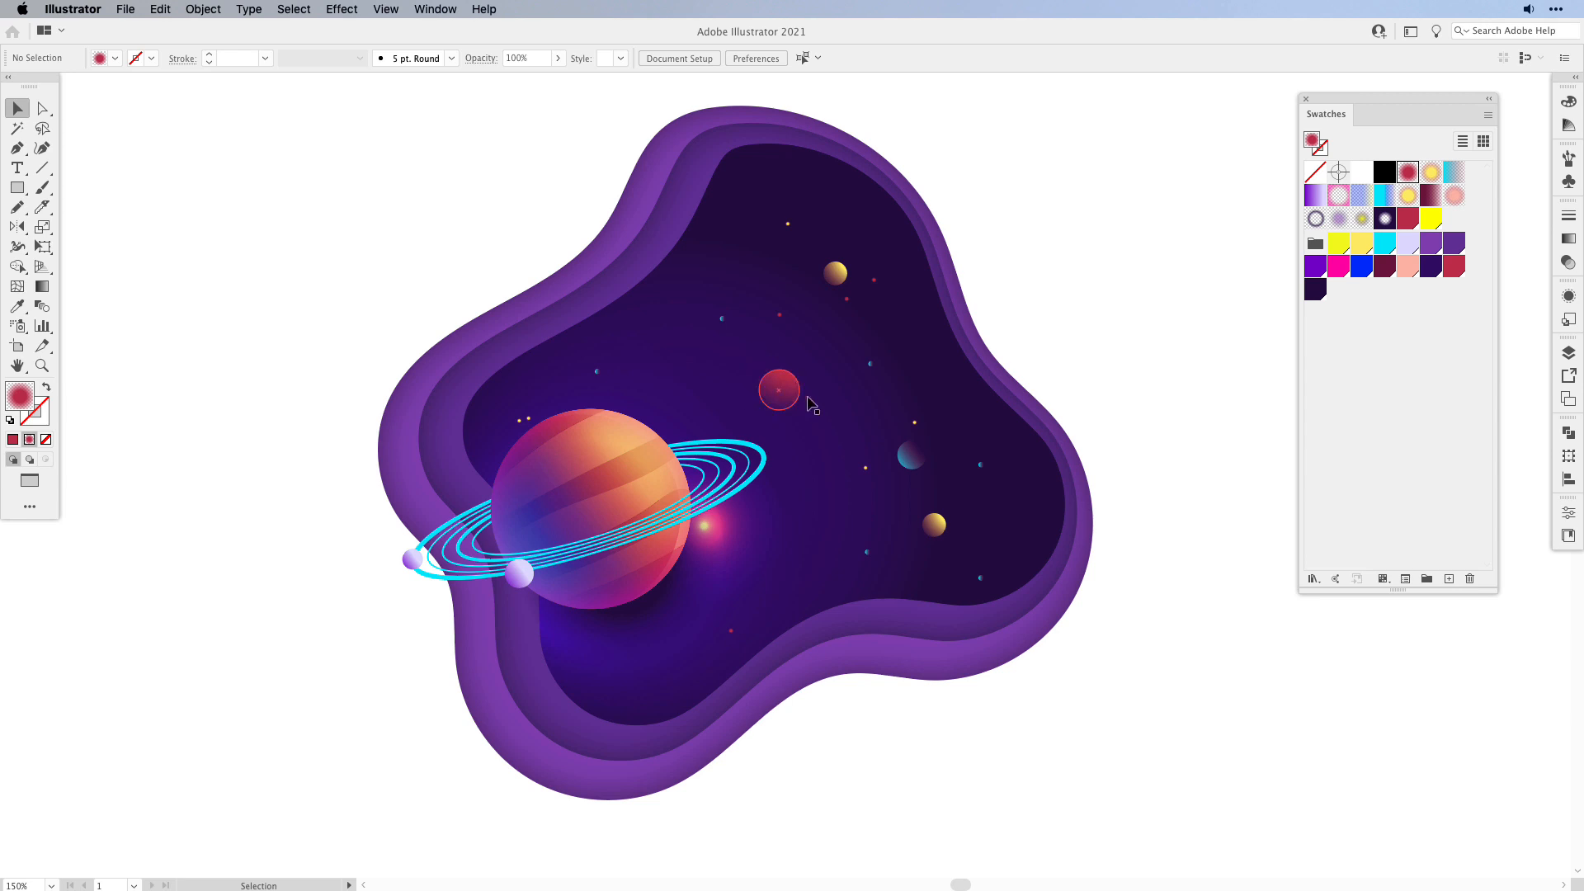